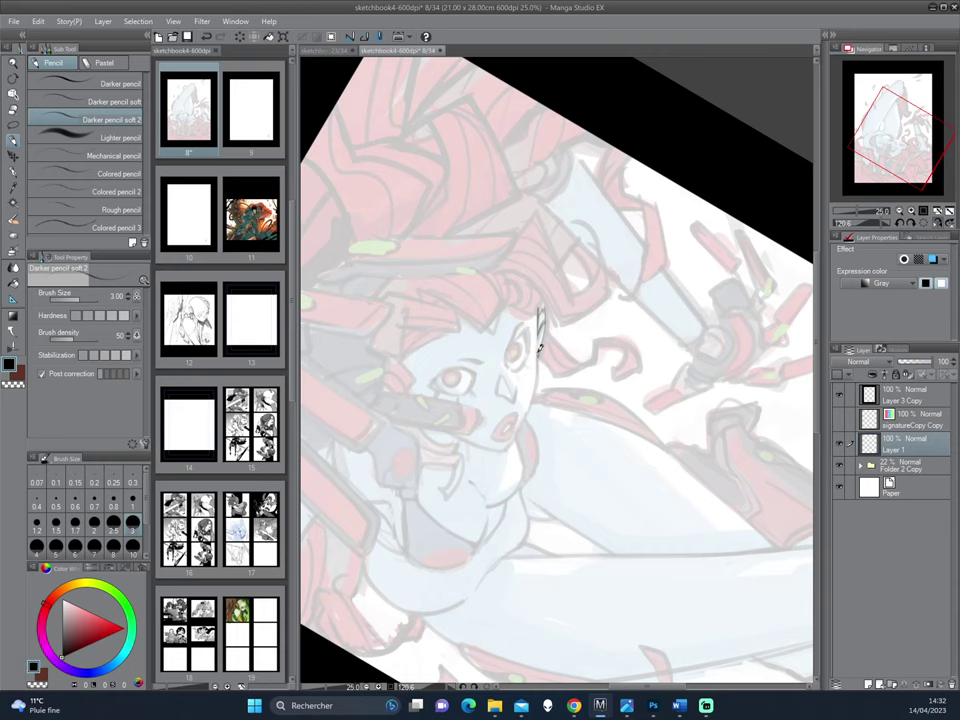
- Draw the far contour of the face and outline the nose with the size 3 darker pencil on Layer 1
{"action": "mouse_move", "coordinate": [537, 352]}
{"action": "left_mouse_down"}
{"action": "mouse_move", "coordinate": [536, 394]}
{"action": "mouse_move", "coordinate": [515, 440]}
{"action": "left_mouse_up"}
{"action": "left_click_drag", "start_coordinate": [635, 303], "coordinate": [649, 325]}
{"action": "left_click_drag", "start_coordinate": [519, 290], "coordinate": [531, 300]}
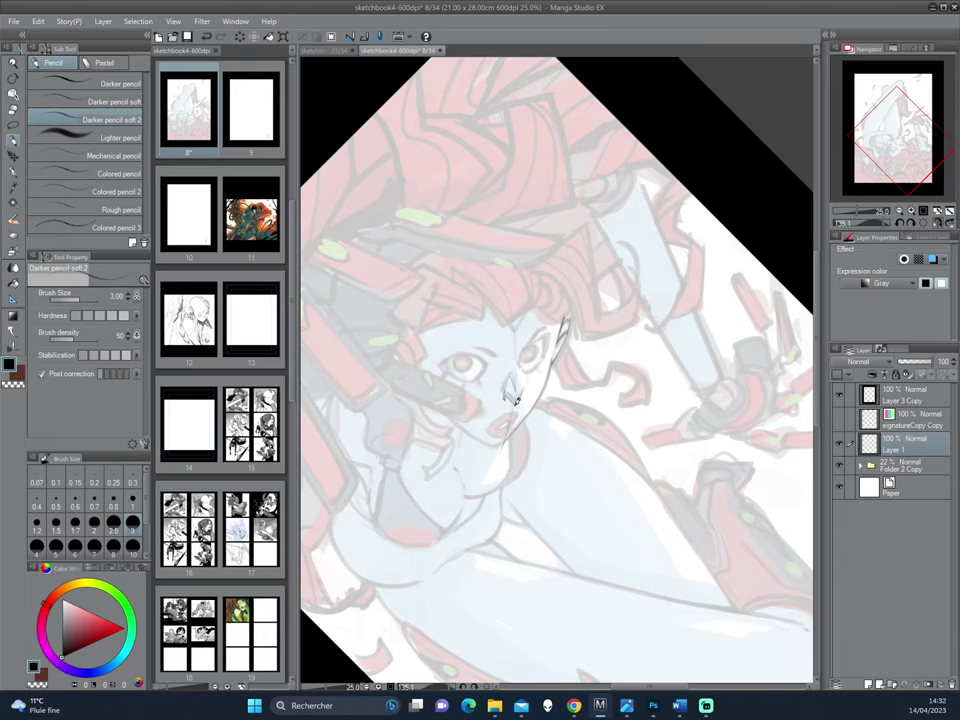
- Draw the outline, lids and iris of the far eye, and set the pencil's brush size to 4
{"action": "key", "text": "h"}
{"action": "mouse_move", "coordinate": [677, 266]}
{"action": "left_mouse_down"}
{"action": "mouse_move", "coordinate": [649, 328]}
{"action": "mouse_move", "coordinate": [604, 299]}
{"action": "left_mouse_up"}
{"action": "scroll", "coordinate": [545, 368], "scroll_direction": "up", "scroll_amount": 3}
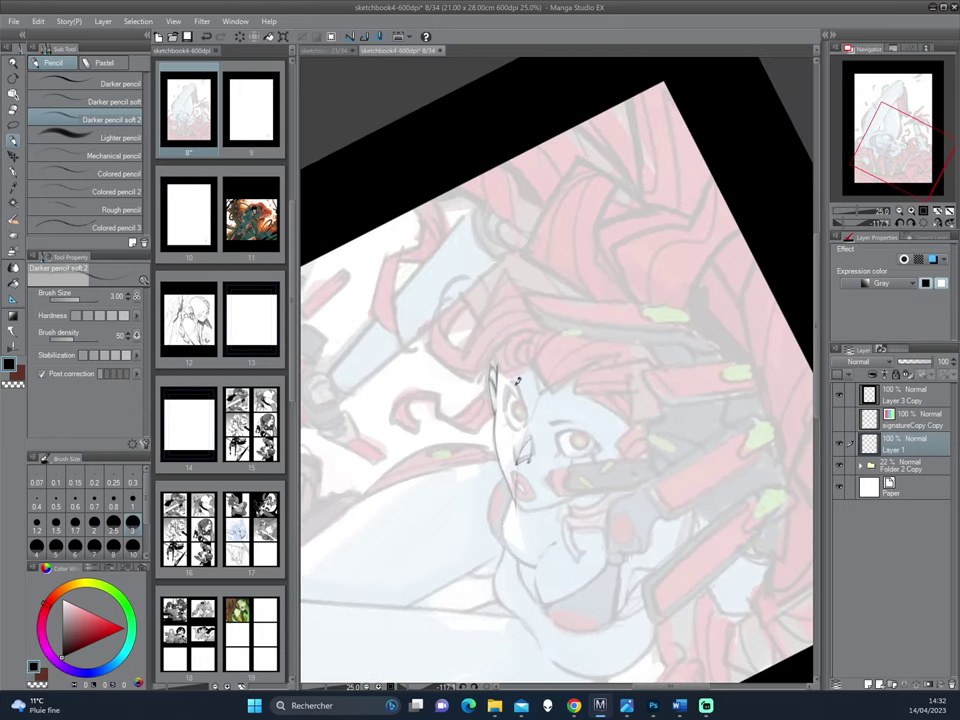
{"action": "left_click_drag", "start_coordinate": [517, 380], "coordinate": [530, 409]}
{"action": "left_click", "coordinate": [36, 545]}
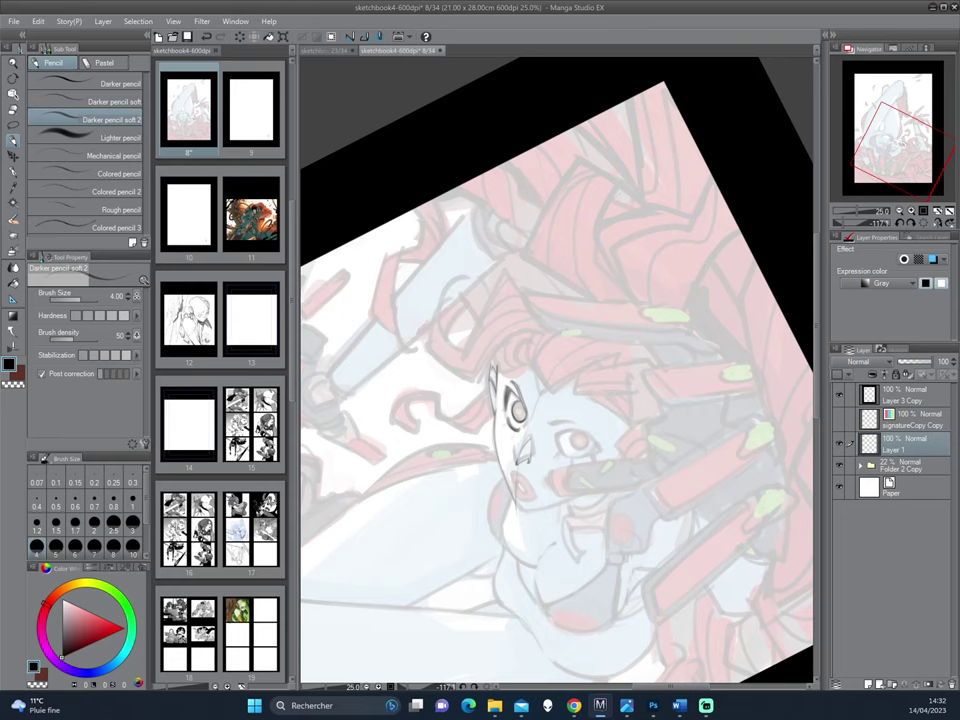
- Draw the upper and lower lid lines of the near eye over the faded sketch
{"action": "left_click", "coordinate": [937, 222]}
{"action": "left_click_drag", "start_coordinate": [701, 283], "coordinate": [620, 362]}
{"action": "left_click_drag", "start_coordinate": [624, 268], "coordinate": [563, 377]}
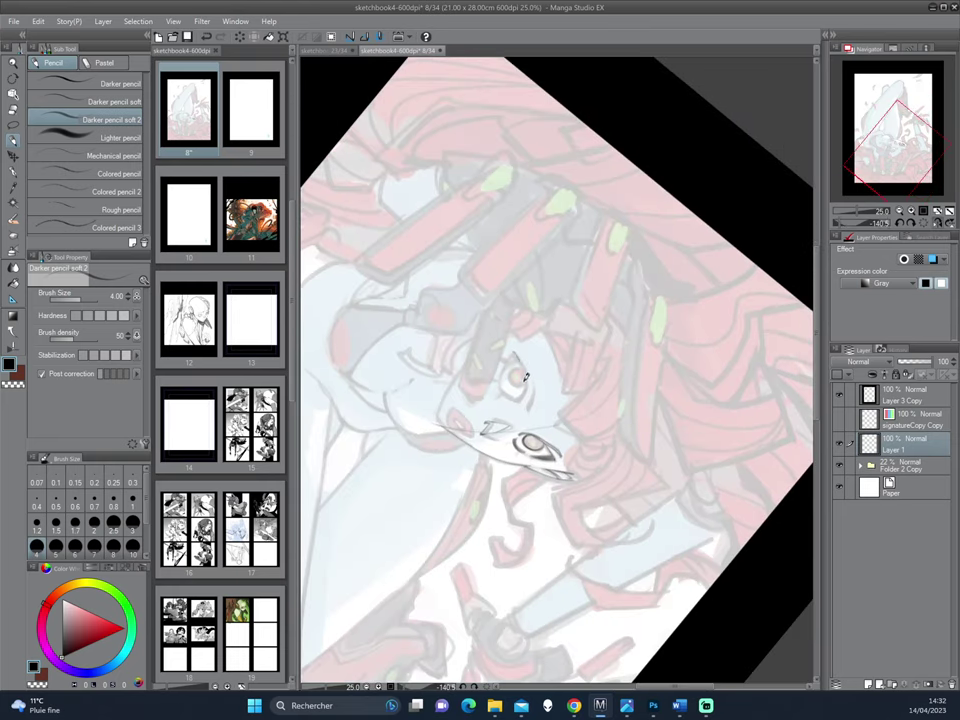
{"action": "mouse_move", "coordinate": [512, 355]}
{"action": "left_mouse_down"}
{"action": "mouse_move", "coordinate": [500, 381]}
{"action": "mouse_move", "coordinate": [522, 377]}
{"action": "mouse_move", "coordinate": [524, 398]}
{"action": "left_mouse_up"}
{"action": "left_click_drag", "start_coordinate": [609, 282], "coordinate": [646, 322]}
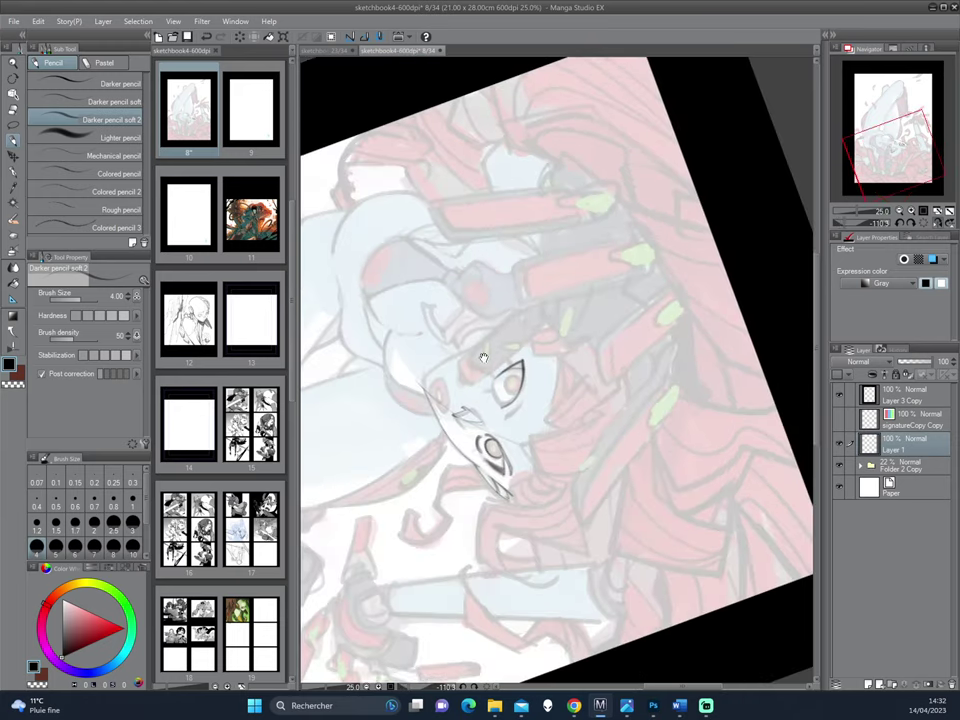
{"action": "left_click_drag", "start_coordinate": [500, 371], "coordinate": [506, 411]}
{"action": "left_click_drag", "start_coordinate": [588, 400], "coordinate": [604, 282]}
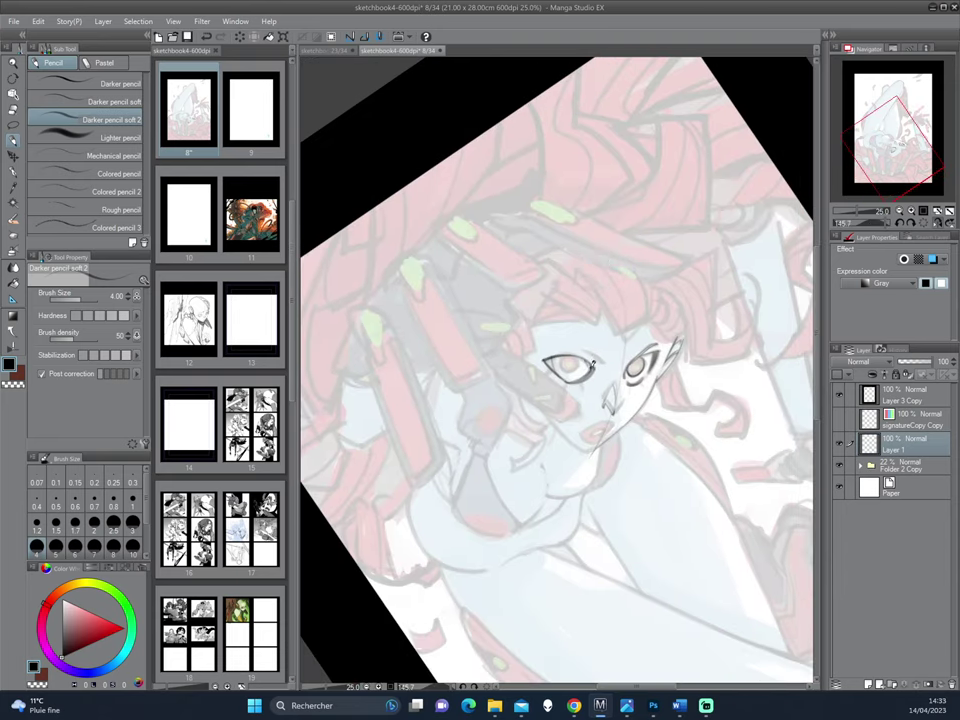
- Refine the corners and lid lines of the near eye, alternating between black and the transparent colour
{"action": "key", "text": "minus"}
{"action": "key", "text": "minus"}
{"action": "key", "text": "minus"}
{"action": "key", "text": "minus"}
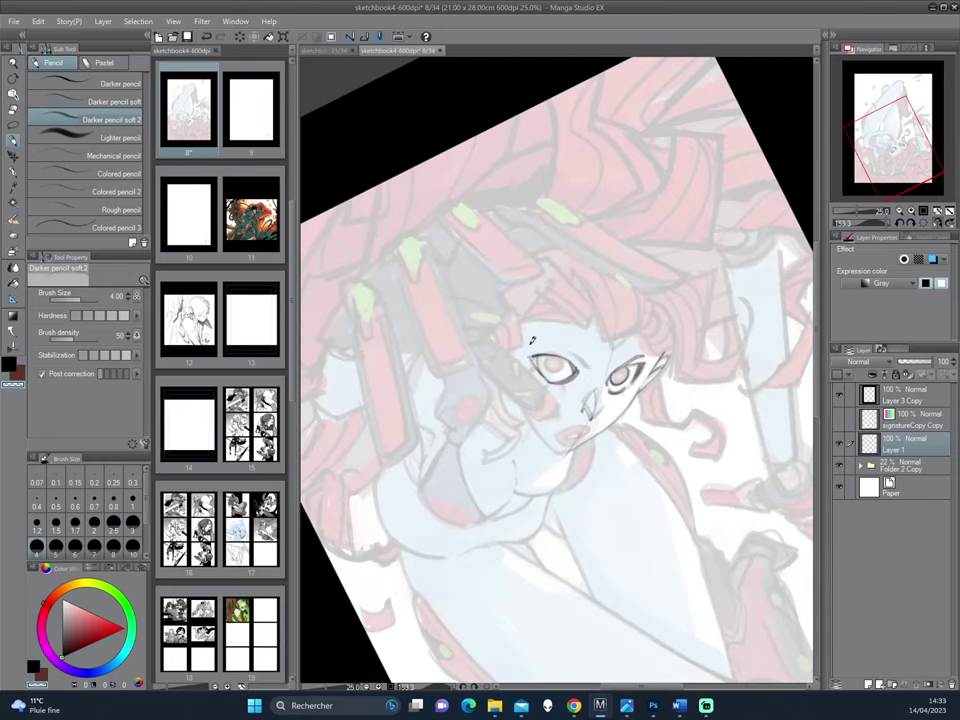
{"action": "key", "text": "c"}
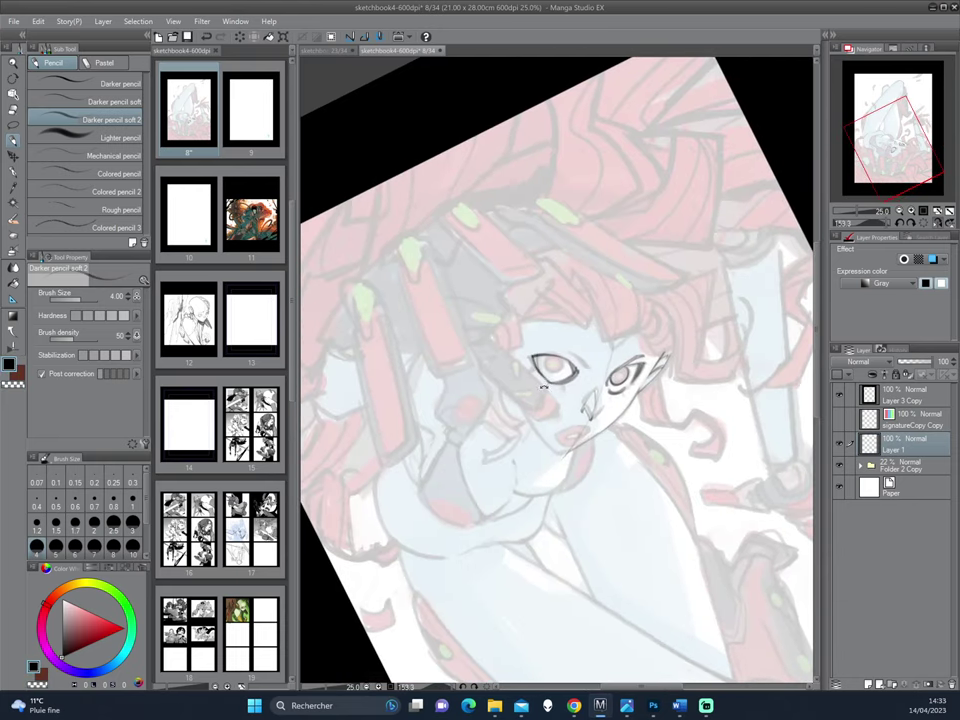
{"action": "key", "text": "minus"}
{"action": "key", "text": "minus"}
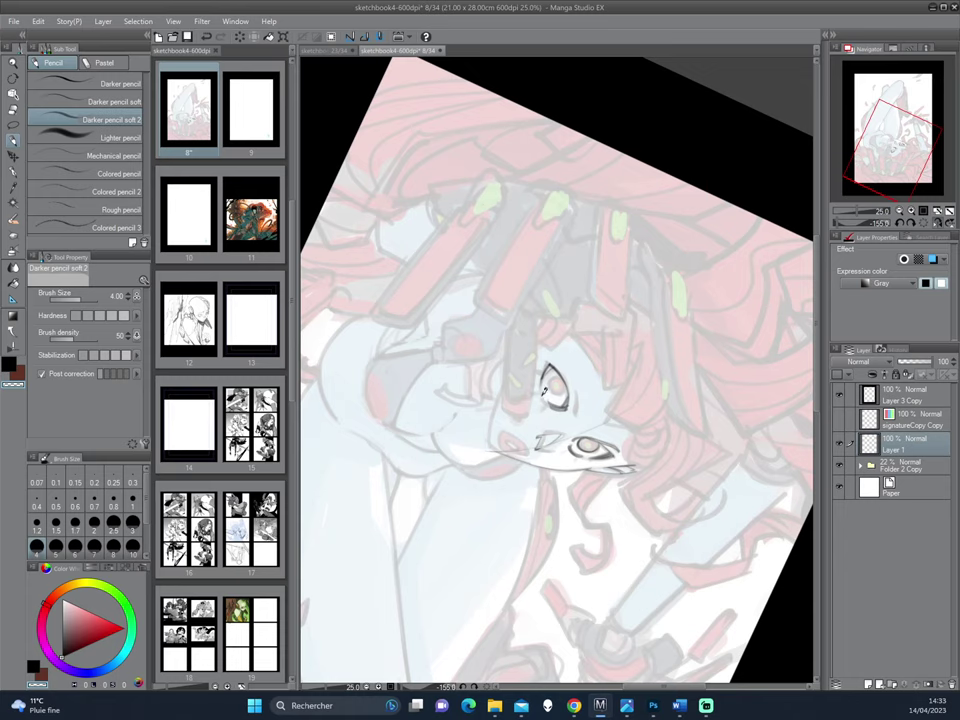
- Clean up the near eye with the transparent colour and draw its eyebrow in black
{"action": "key", "text": "x"}
{"action": "key", "text": "c"}
{"action": "key", "text": "h"}
{"action": "left_click_drag", "start_coordinate": [640, 345], "coordinate": [663, 277]}
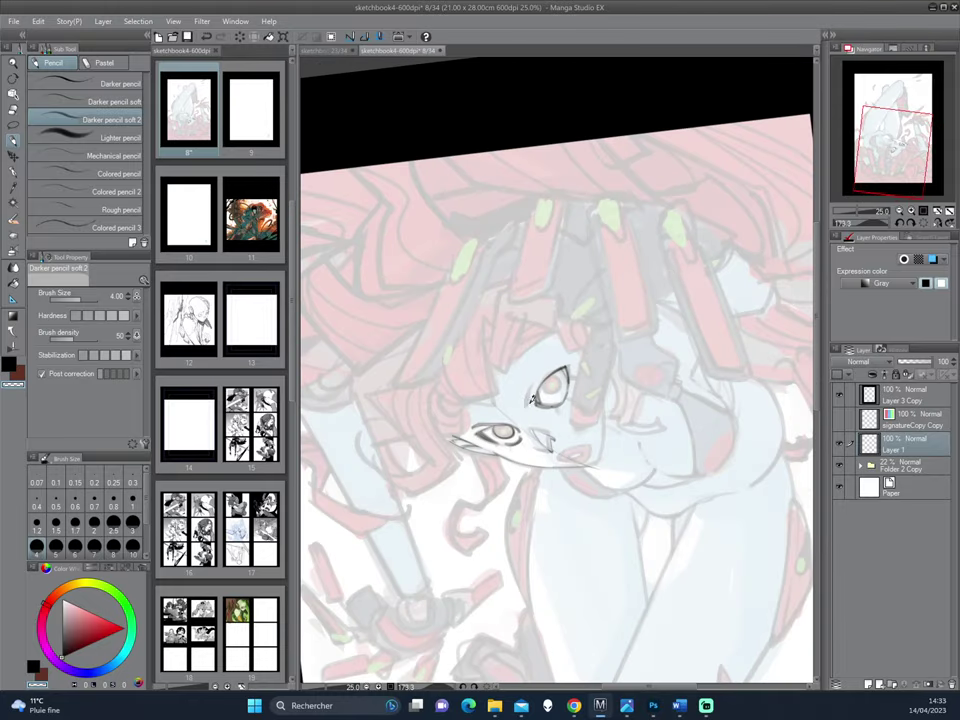
{"action": "key", "text": "c"}
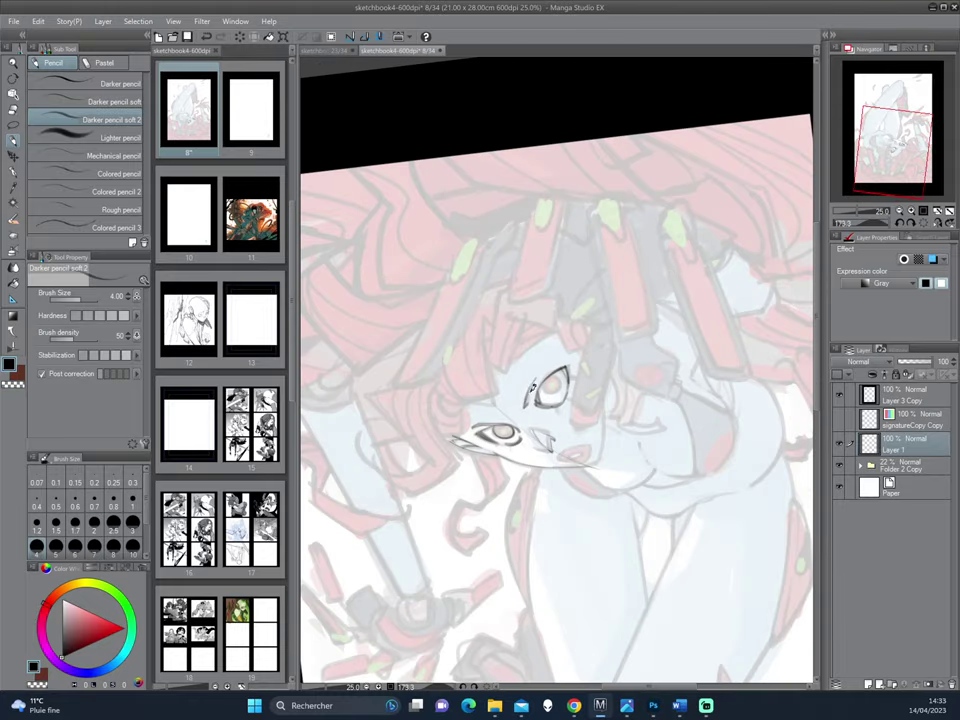
{"action": "left_click_drag", "start_coordinate": [522, 397], "coordinate": [512, 358]}
{"action": "left_click_drag", "start_coordinate": [561, 433], "coordinate": [573, 335]}
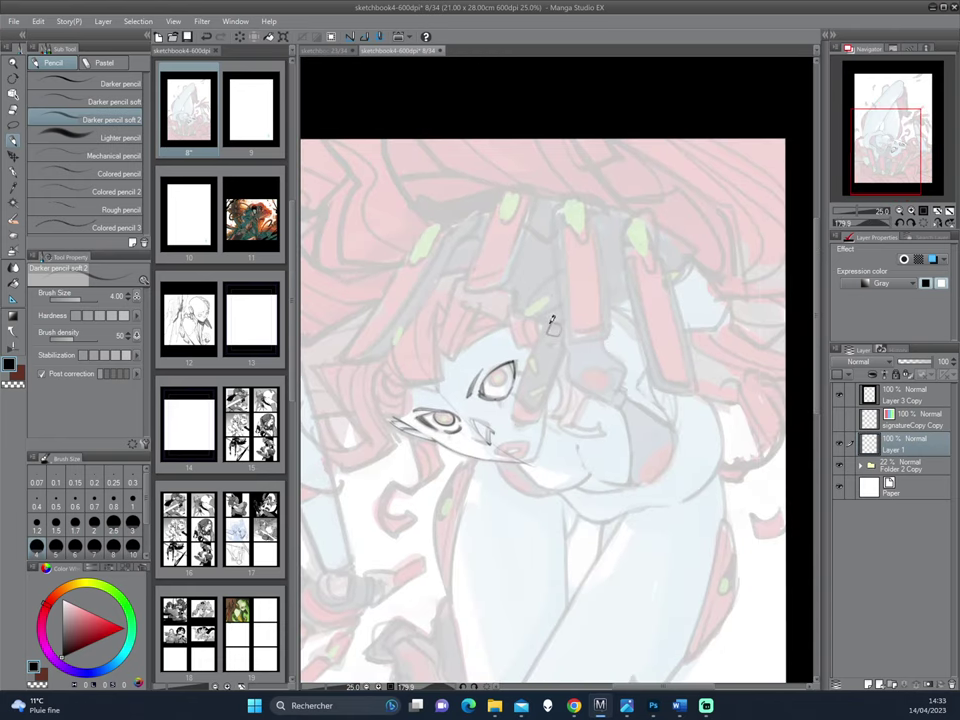
- Outline the finger resting on the near cheek, undoing and redrawing the strokes that miss the sketch
{"action": "key", "text": "ctrl+z"}
{"action": "mouse_move", "coordinate": [543, 331]}
{"action": "left_mouse_down"}
{"action": "mouse_move", "coordinate": [520, 393]}
{"action": "mouse_move", "coordinate": [526, 406]}
{"action": "mouse_move", "coordinate": [542, 402]}
{"action": "left_mouse_up"}
{"action": "left_click_drag", "start_coordinate": [565, 345], "coordinate": [541, 405]}
{"action": "left_click_drag", "start_coordinate": [536, 340], "coordinate": [518, 378]}
{"action": "key", "text": "ctrl+z"}
{"action": "left_click_drag", "start_coordinate": [514, 405], "coordinate": [533, 340]}
{"action": "left_click_drag", "start_coordinate": [577, 301], "coordinate": [594, 313]}
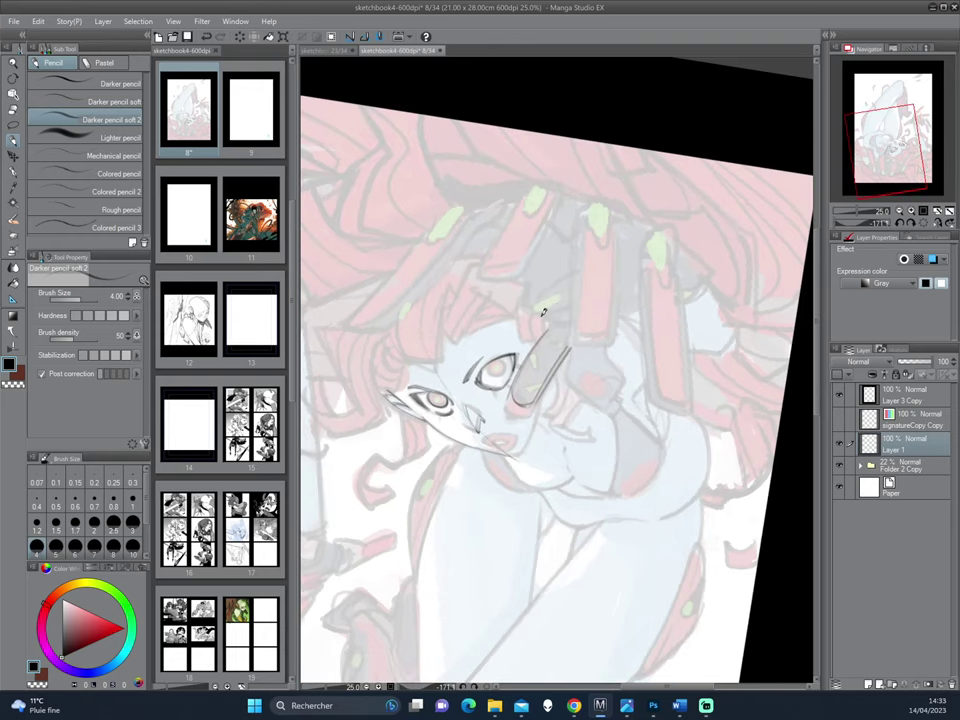
- Draw the small slit marks on the cheek finger and close its knuckle end with curved lines
{"action": "left_click_drag", "start_coordinate": [583, 457], "coordinate": [677, 319]}
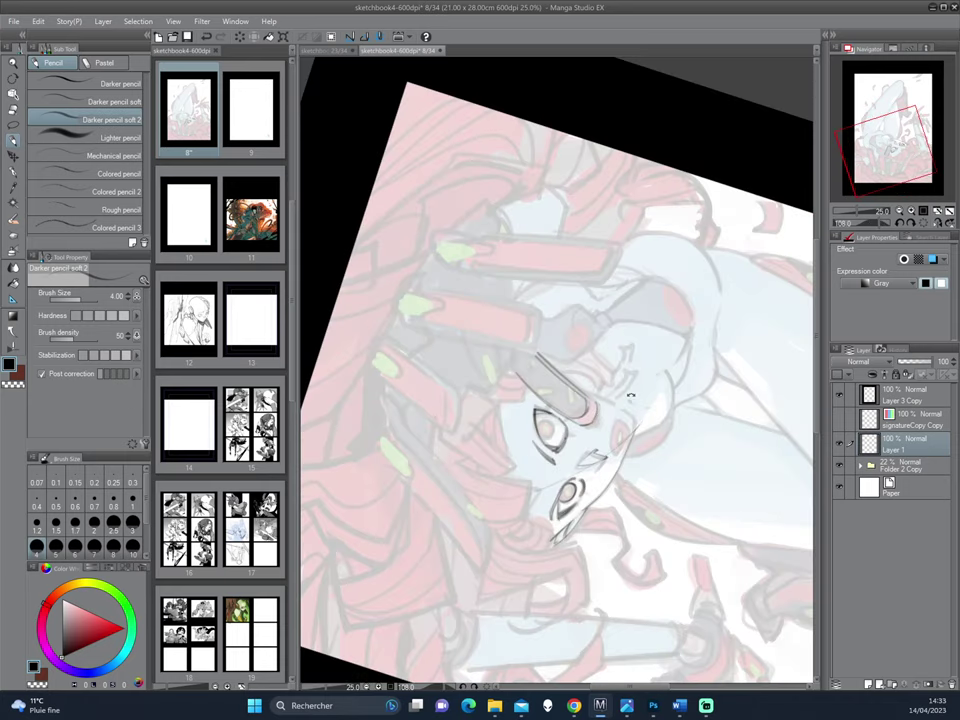
{"action": "mouse_move", "coordinate": [632, 396]}
{"action": "left_mouse_down"}
{"action": "mouse_move", "coordinate": [581, 427]}
{"action": "mouse_move", "coordinate": [564, 384]}
{"action": "left_mouse_up"}
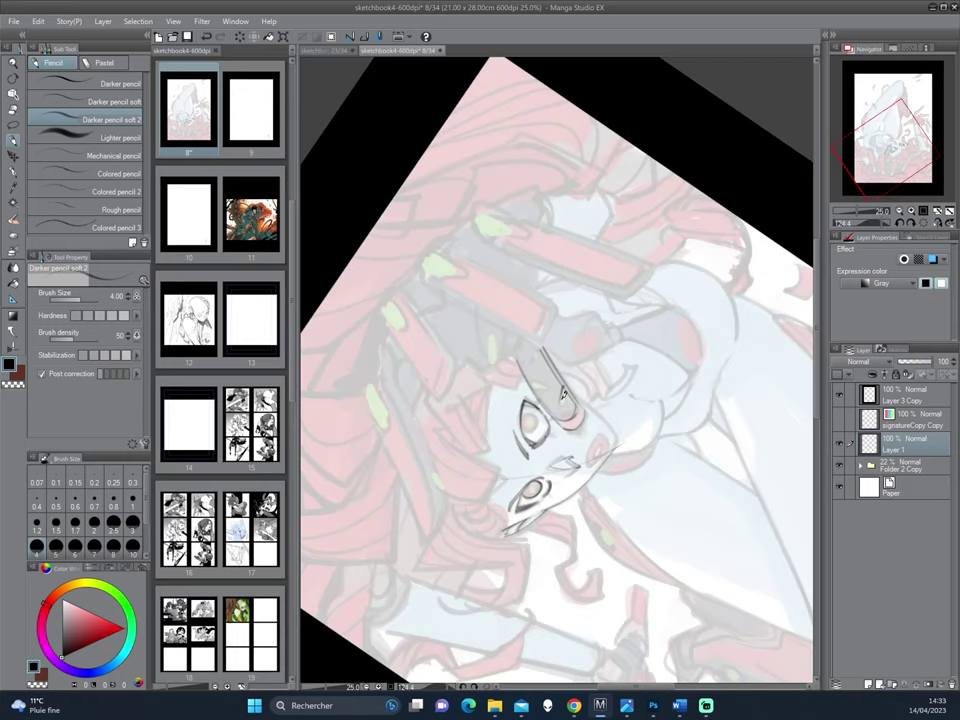
{"action": "left_click_drag", "start_coordinate": [667, 266], "coordinate": [592, 432]}
{"action": "left_click_drag", "start_coordinate": [538, 371], "coordinate": [536, 388]}
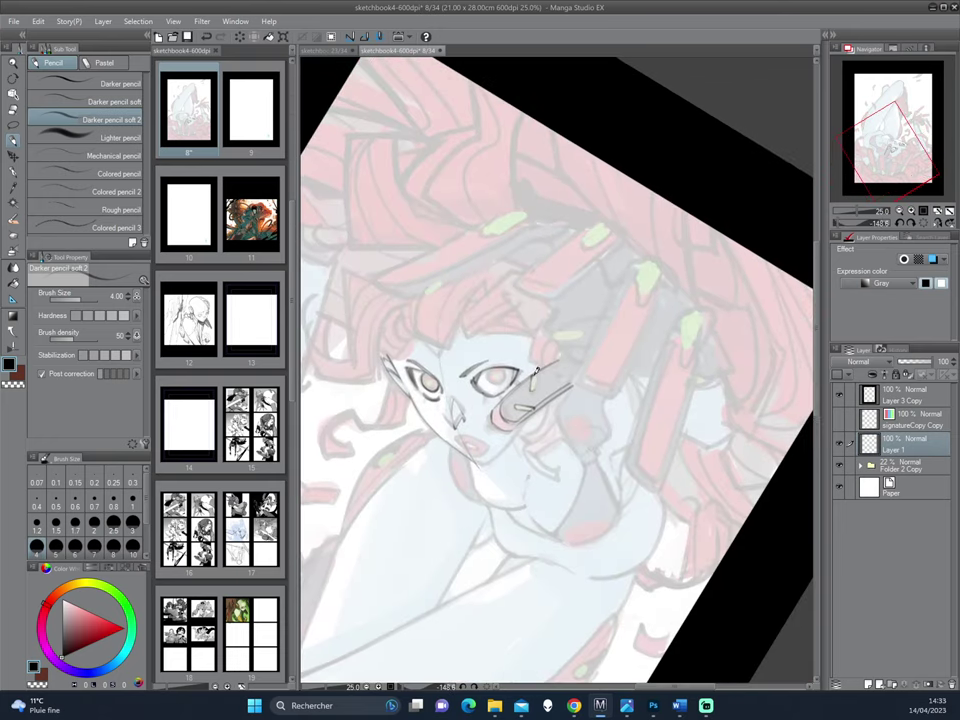
{"action": "left_click_drag", "start_coordinate": [646, 300], "coordinate": [583, 379]}
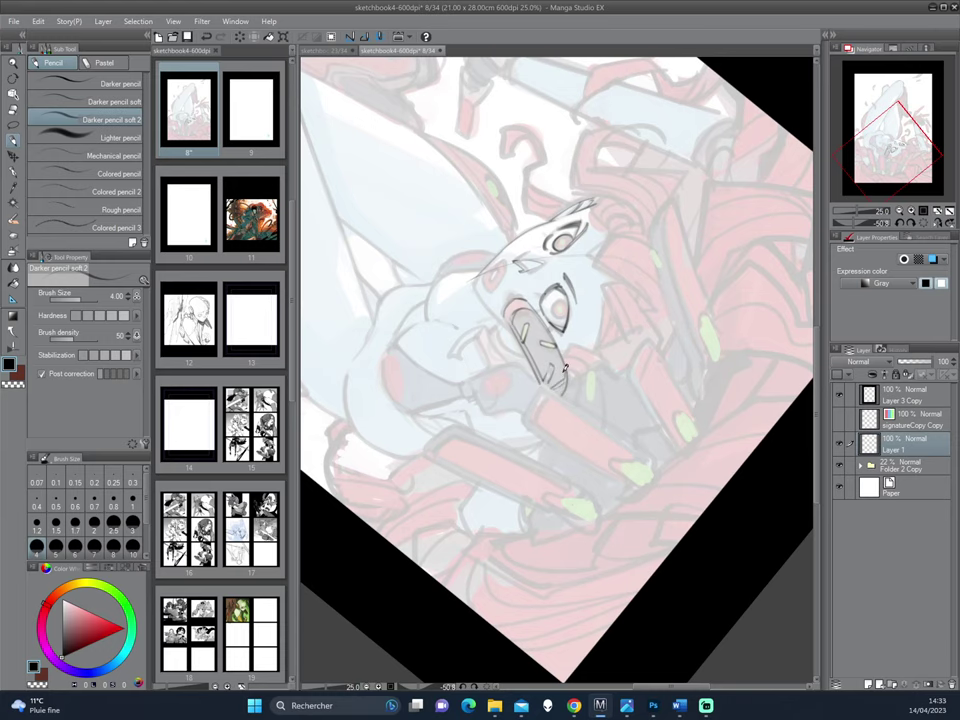
{"action": "left_click_drag", "start_coordinate": [607, 262], "coordinate": [568, 331]}
- Add lower lashes under both eyes and refine the underside of the nose, trimming with the transparent colour
{"action": "left_click_drag", "start_coordinate": [600, 470], "coordinate": [646, 322]}
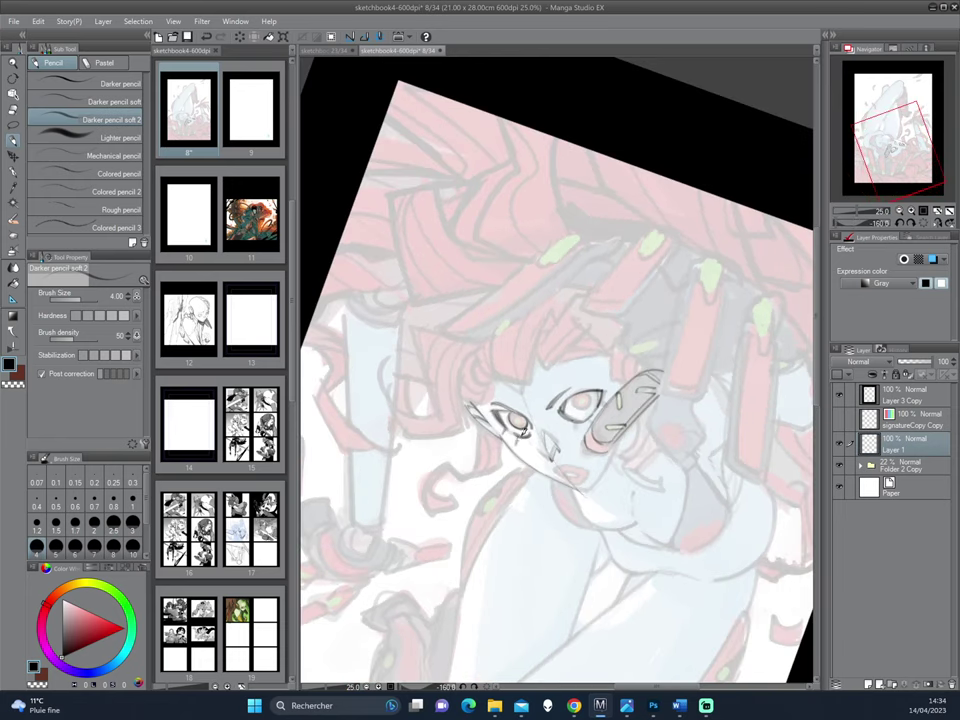
{"action": "left_click_drag", "start_coordinate": [611, 237], "coordinate": [547, 281]}
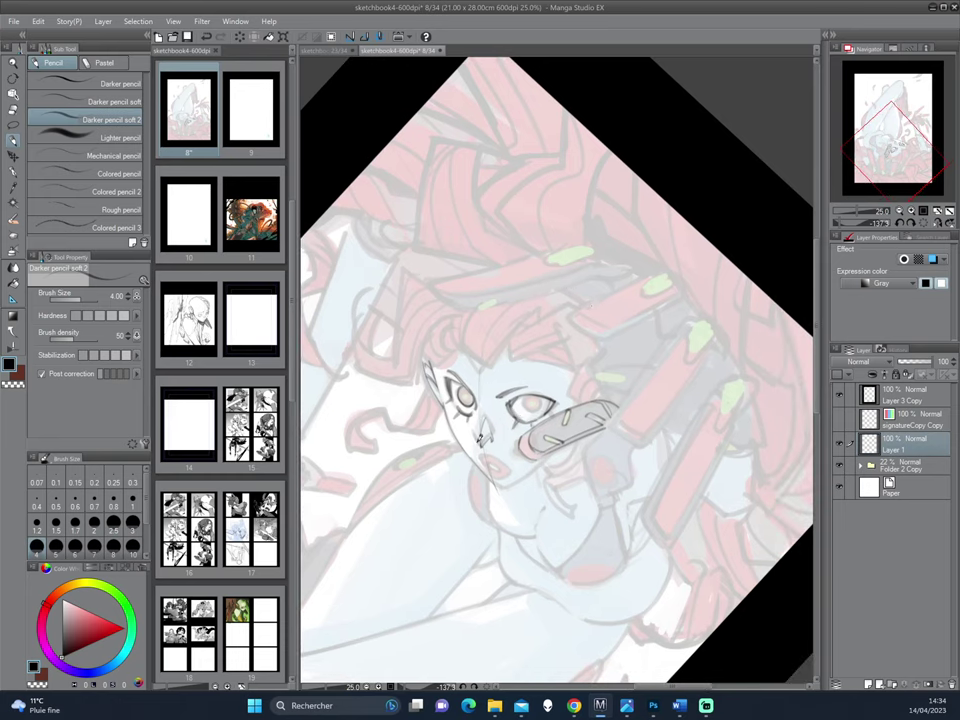
{"action": "key", "text": "h"}
{"action": "left_click_drag", "start_coordinate": [663, 374], "coordinate": [605, 344]}
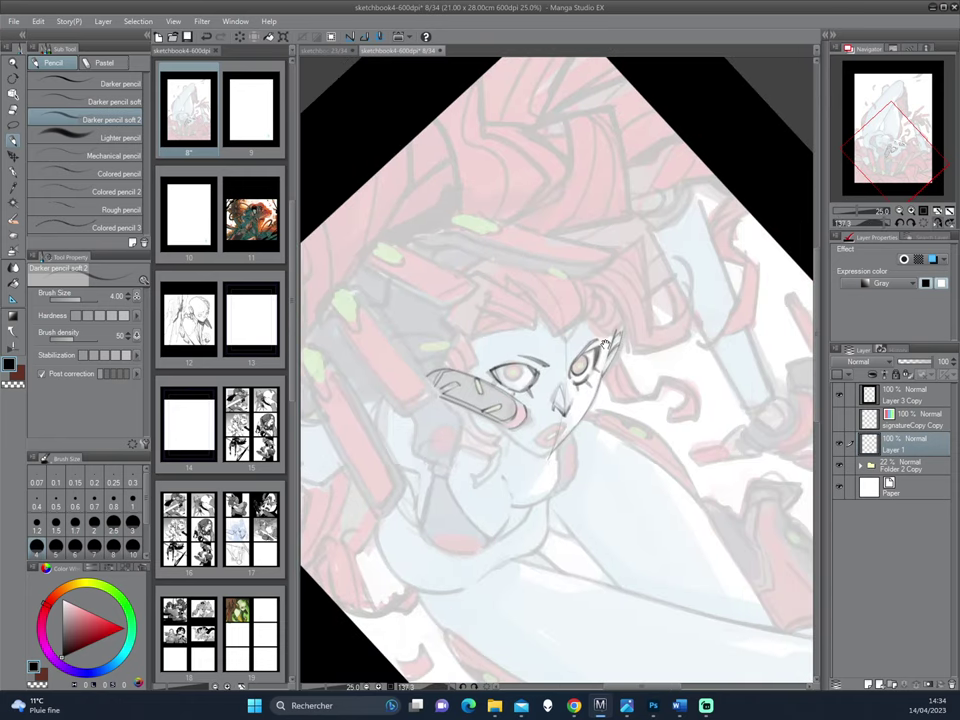
{"action": "key", "text": "c"}
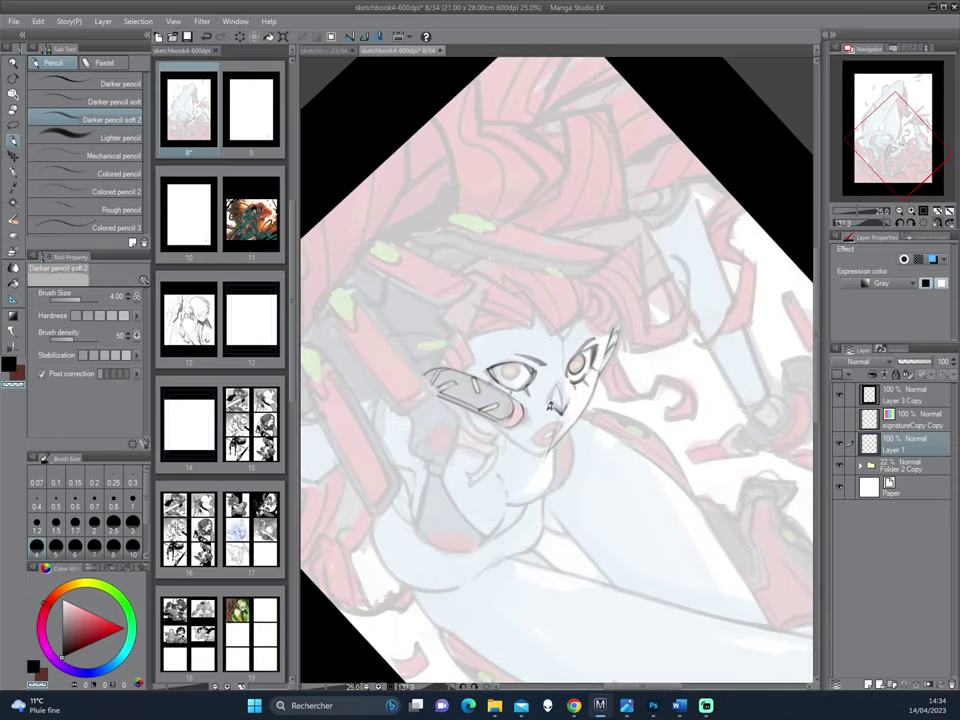
{"action": "left_click_drag", "start_coordinate": [585, 470], "coordinate": [643, 424]}
- Draw the near eye's iris ring in black and mark the pupils of both eyes
{"action": "left_click_drag", "start_coordinate": [643, 364], "coordinate": [587, 359]}
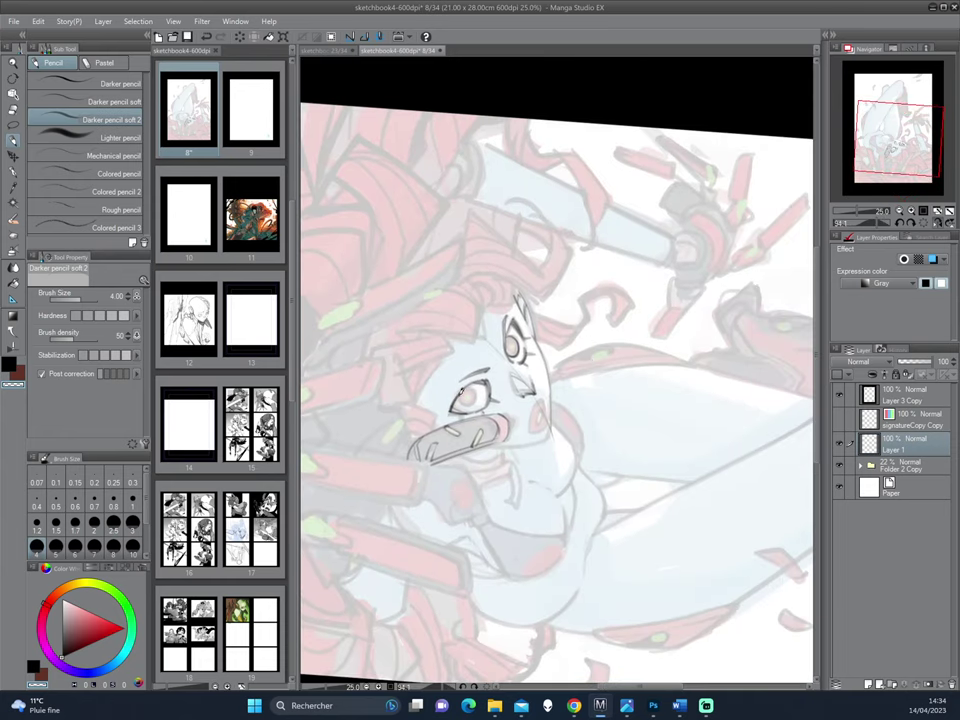
{"action": "key", "text": "c"}
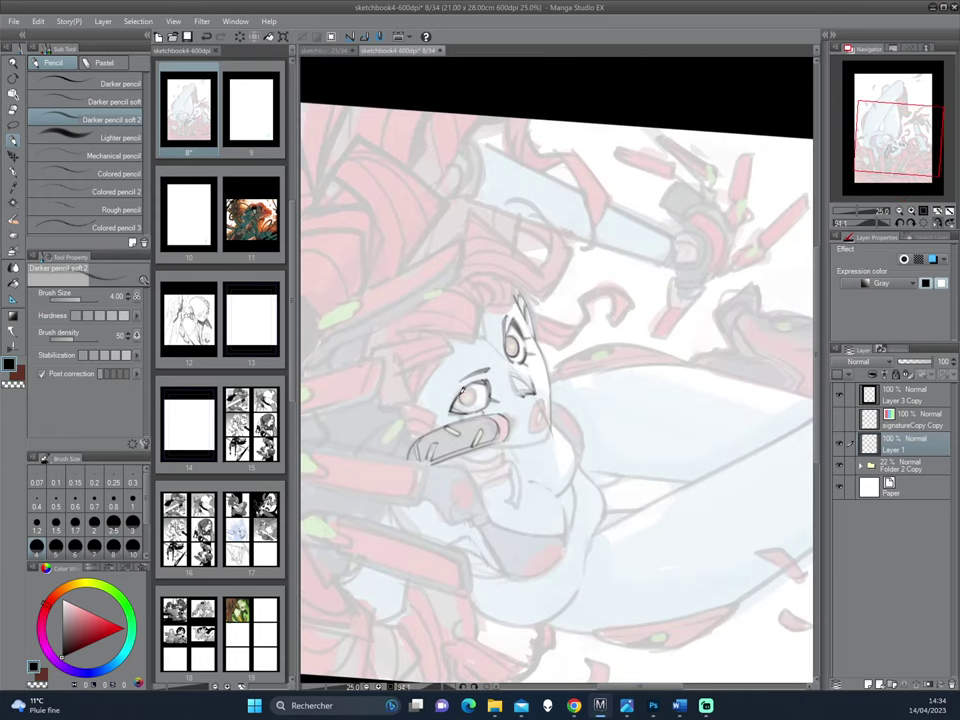
{"action": "mouse_move", "coordinate": [461, 395]}
{"action": "left_mouse_down"}
{"action": "mouse_move", "coordinate": [480, 395]}
{"action": "mouse_move", "coordinate": [468, 400]}
{"action": "left_mouse_up"}
{"action": "left_click_drag", "start_coordinate": [514, 341], "coordinate": [518, 340]}
- Draw the first long fringe strands across the forehead and the hairline beside the near eye
{"action": "mouse_move", "coordinate": [520, 430]}
{"action": "left_mouse_down"}
{"action": "mouse_move", "coordinate": [561, 446]}
{"action": "mouse_move", "coordinate": [634, 369]}
{"action": "mouse_move", "coordinate": [615, 306]}
{"action": "mouse_move", "coordinate": [531, 355]}
{"action": "mouse_move", "coordinate": [539, 380]}
{"action": "left_mouse_up"}
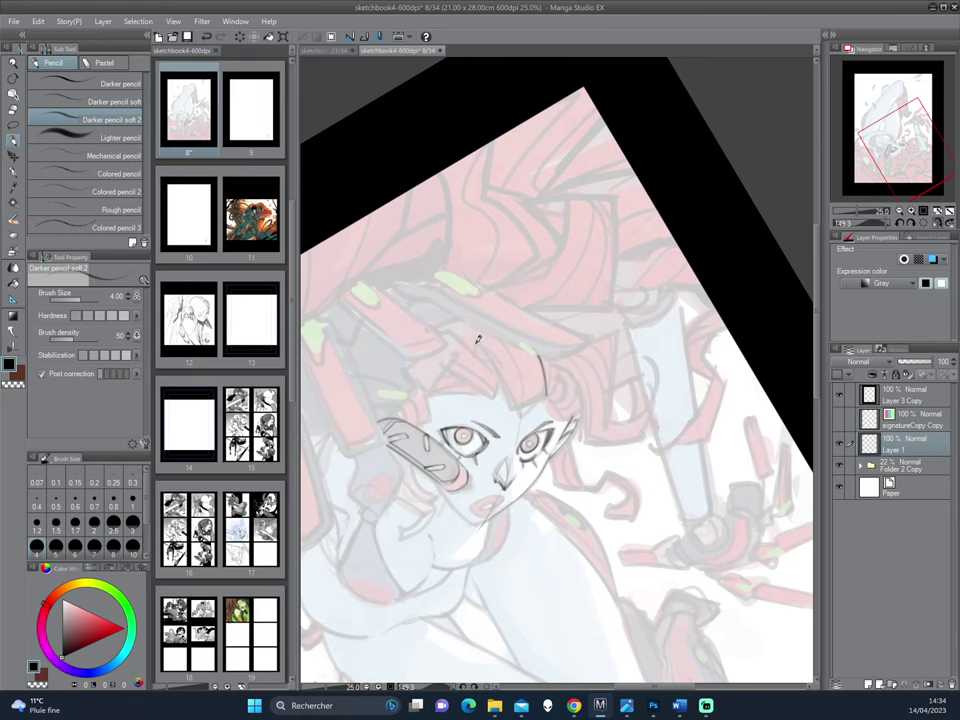
{"action": "left_click_drag", "start_coordinate": [476, 342], "coordinate": [516, 411]}
{"action": "left_click_drag", "start_coordinate": [592, 395], "coordinate": [560, 334]}
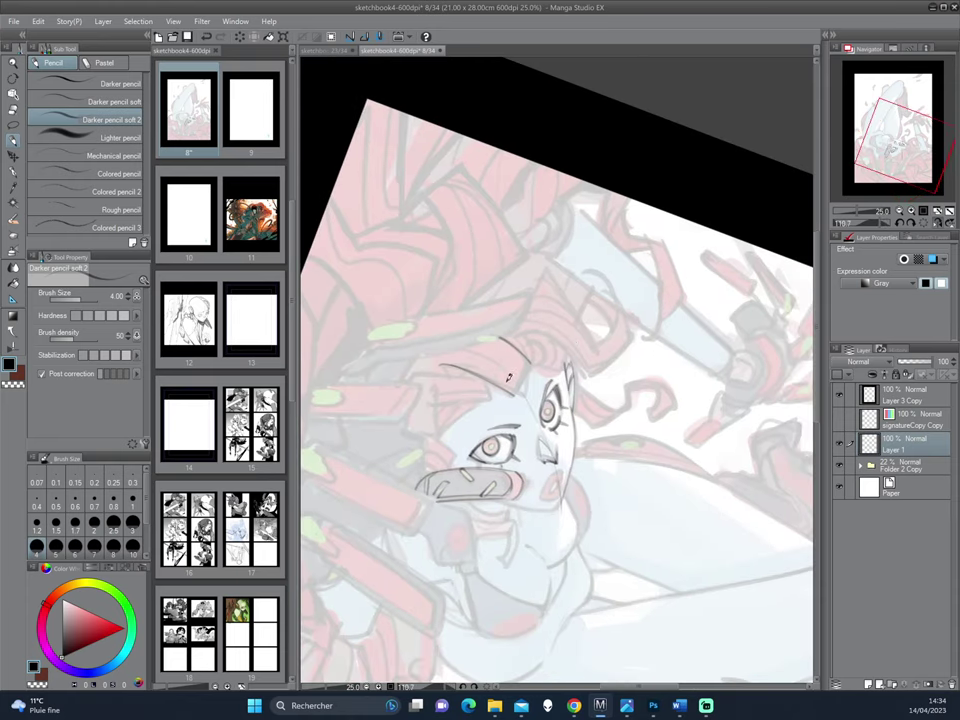
{"action": "left_click_drag", "start_coordinate": [530, 372], "coordinate": [517, 393]}
{"action": "mouse_move", "coordinate": [590, 401]}
{"action": "left_mouse_down"}
{"action": "mouse_move", "coordinate": [604, 364]}
{"action": "mouse_move", "coordinate": [573, 333]}
{"action": "mouse_move", "coordinate": [500, 444]}
{"action": "left_mouse_up"}
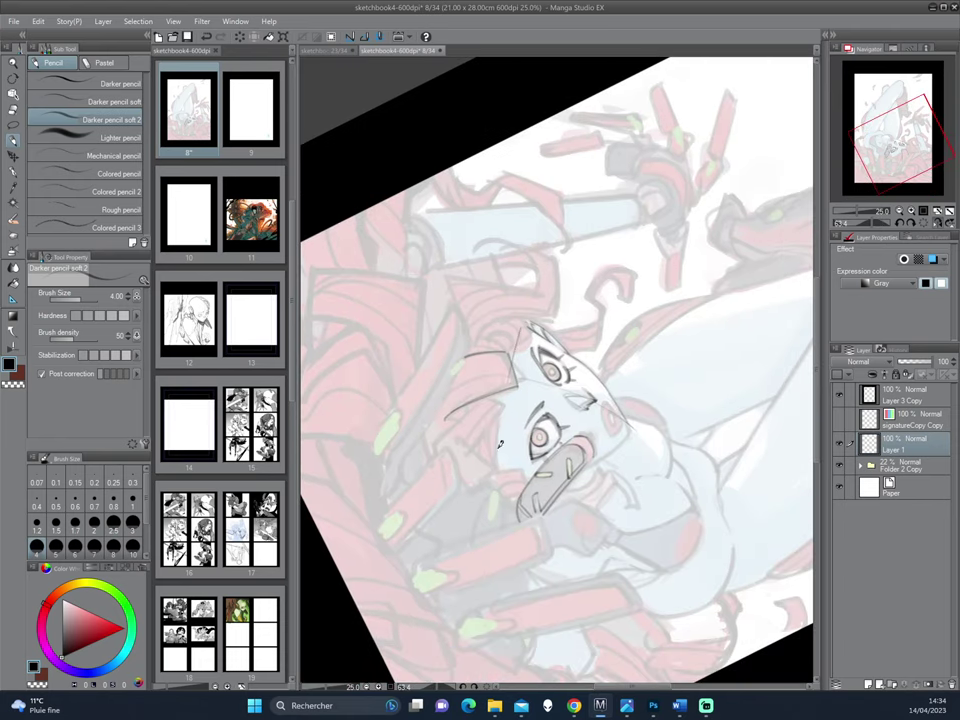
{"action": "mouse_move", "coordinate": [561, 248]}
{"action": "left_mouse_down"}
{"action": "mouse_move", "coordinate": [591, 289]}
{"action": "mouse_move", "coordinate": [568, 307]}
{"action": "left_mouse_up"}
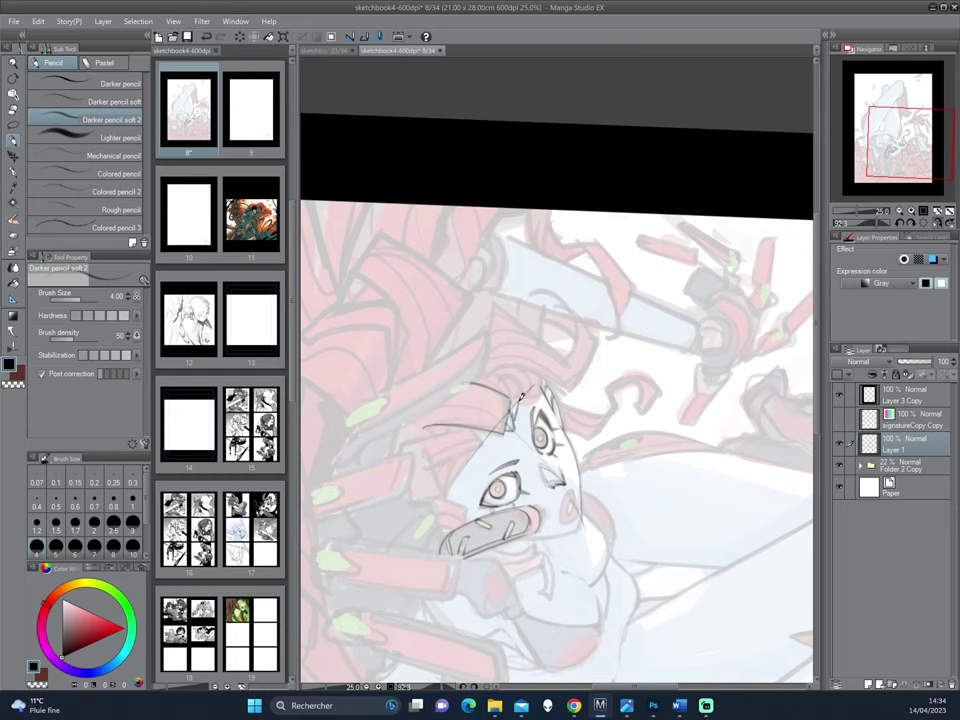
- Draw the pointed fringe tips above the eyes and add further strands toward the far temple
{"action": "mouse_move", "coordinate": [508, 418]}
{"action": "left_mouse_down"}
{"action": "mouse_move", "coordinate": [556, 437]}
{"action": "mouse_move", "coordinate": [440, 452]}
{"action": "mouse_move", "coordinate": [493, 357]}
{"action": "mouse_move", "coordinate": [617, 352]}
{"action": "mouse_move", "coordinate": [572, 431]}
{"action": "mouse_move", "coordinate": [643, 369]}
{"action": "mouse_move", "coordinate": [571, 390]}
{"action": "mouse_move", "coordinate": [535, 413]}
{"action": "left_mouse_up"}
{"action": "left_click_drag", "start_coordinate": [570, 332], "coordinate": [595, 364]}
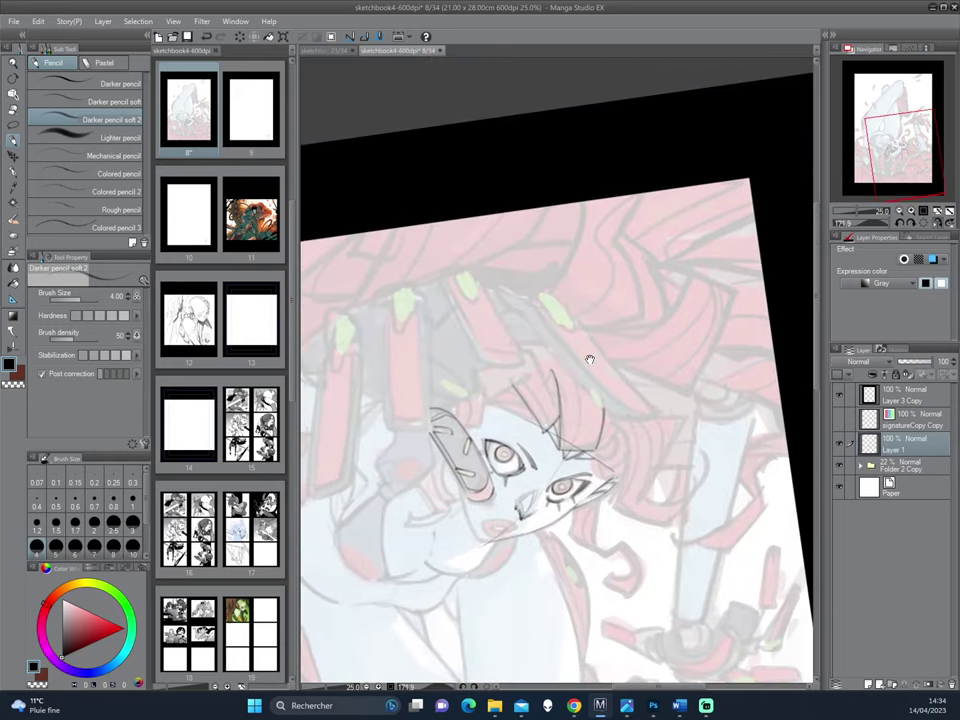
{"action": "left_click_drag", "start_coordinate": [562, 463], "coordinate": [617, 441]}
{"action": "left_click_drag", "start_coordinate": [597, 345], "coordinate": [592, 326]}
{"action": "left_click_drag", "start_coordinate": [521, 498], "coordinate": [620, 486]}
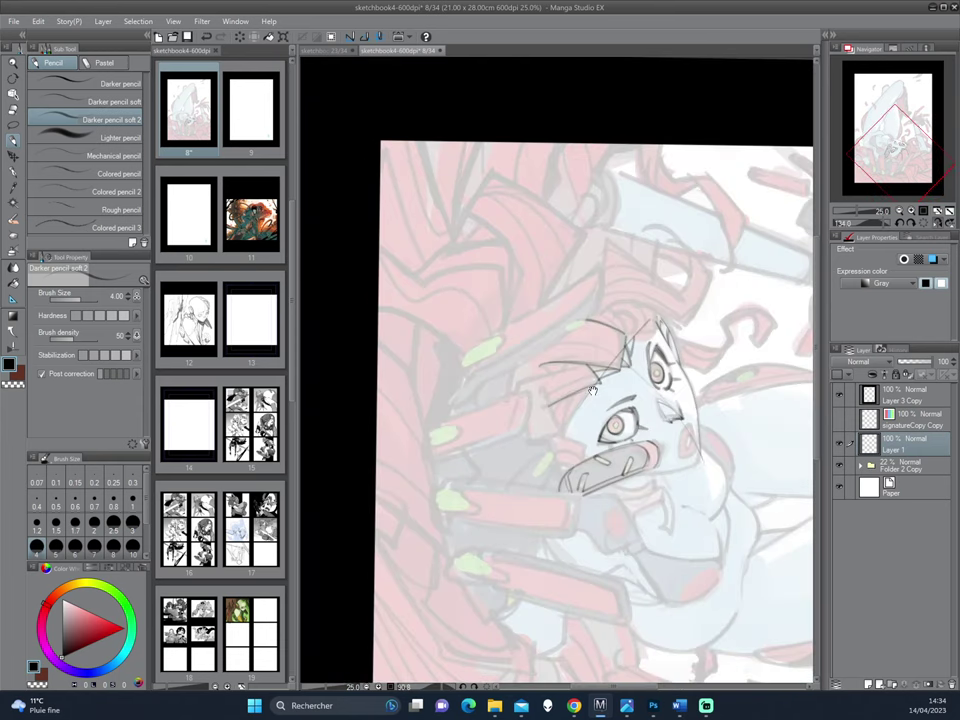
{"action": "mouse_move", "coordinate": [626, 387]}
{"action": "left_mouse_down"}
{"action": "mouse_move", "coordinate": [596, 333]}
{"action": "mouse_move", "coordinate": [648, 338]}
{"action": "left_mouse_up"}
{"action": "left_click_drag", "start_coordinate": [637, 410], "coordinate": [616, 437]}
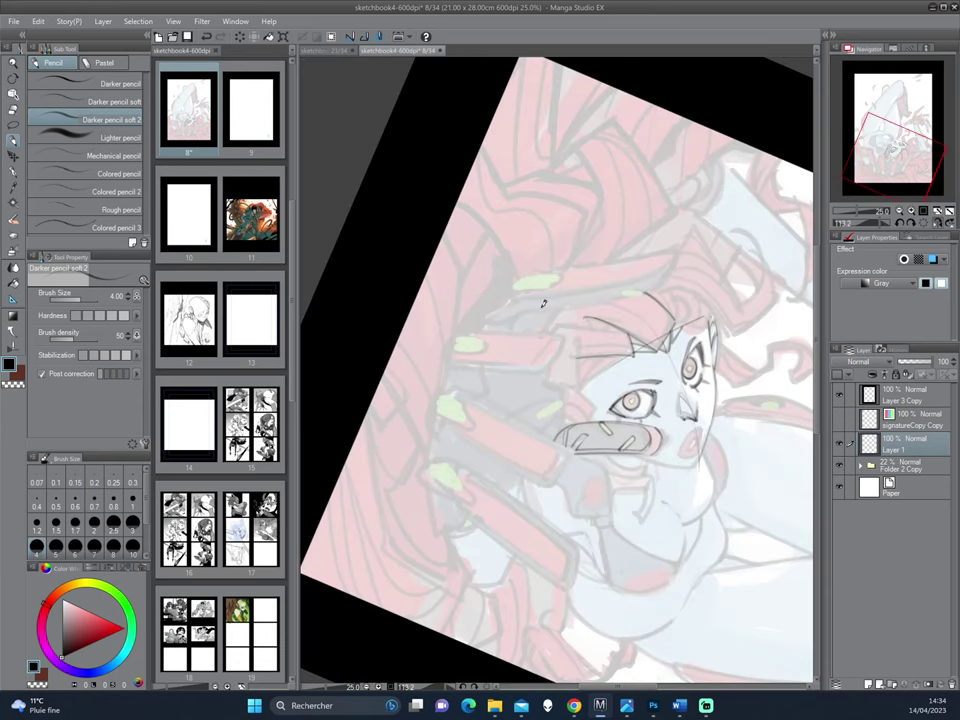
- Set the brush size to 6 and draw the angular contour from above the fringe to the cheek finger's knuckle
{"action": "left_click_drag", "start_coordinate": [540, 316], "coordinate": [532, 376]}
{"action": "left_click", "coordinate": [76, 546]}
{"action": "left_click_drag", "start_coordinate": [541, 366], "coordinate": [563, 426]}
{"action": "key", "text": "h"}
{"action": "left_click_drag", "start_coordinate": [650, 249], "coordinate": [619, 317]}
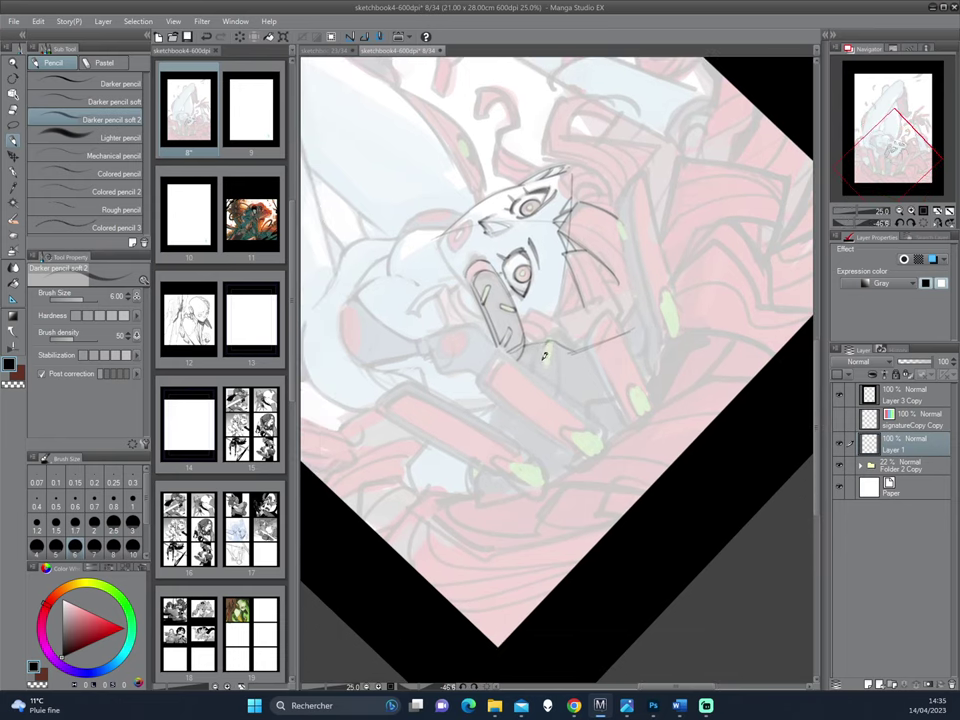
- Draw the long hair strands running from behind the mechanical fingertips out to the page edge
{"action": "mouse_move", "coordinate": [709, 266]}
{"action": "left_mouse_down"}
{"action": "mouse_move", "coordinate": [688, 283]}
{"action": "mouse_move", "coordinate": [649, 392]}
{"action": "mouse_move", "coordinate": [614, 294]}
{"action": "mouse_move", "coordinate": [572, 345]}
{"action": "mouse_move", "coordinate": [538, 428]}
{"action": "left_mouse_up"}
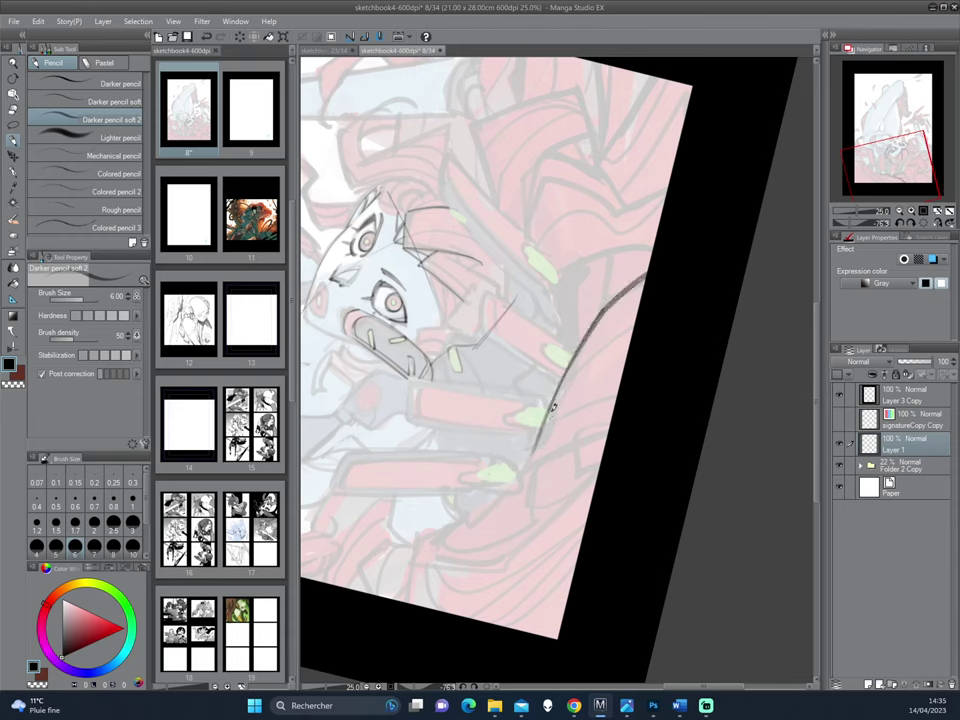
{"action": "left_click_drag", "start_coordinate": [533, 453], "coordinate": [532, 462]}
{"action": "mouse_move", "coordinate": [590, 487]}
{"action": "left_mouse_down"}
{"action": "mouse_move", "coordinate": [645, 445]}
{"action": "mouse_move", "coordinate": [629, 344]}
{"action": "mouse_move", "coordinate": [565, 413]}
{"action": "left_mouse_up"}
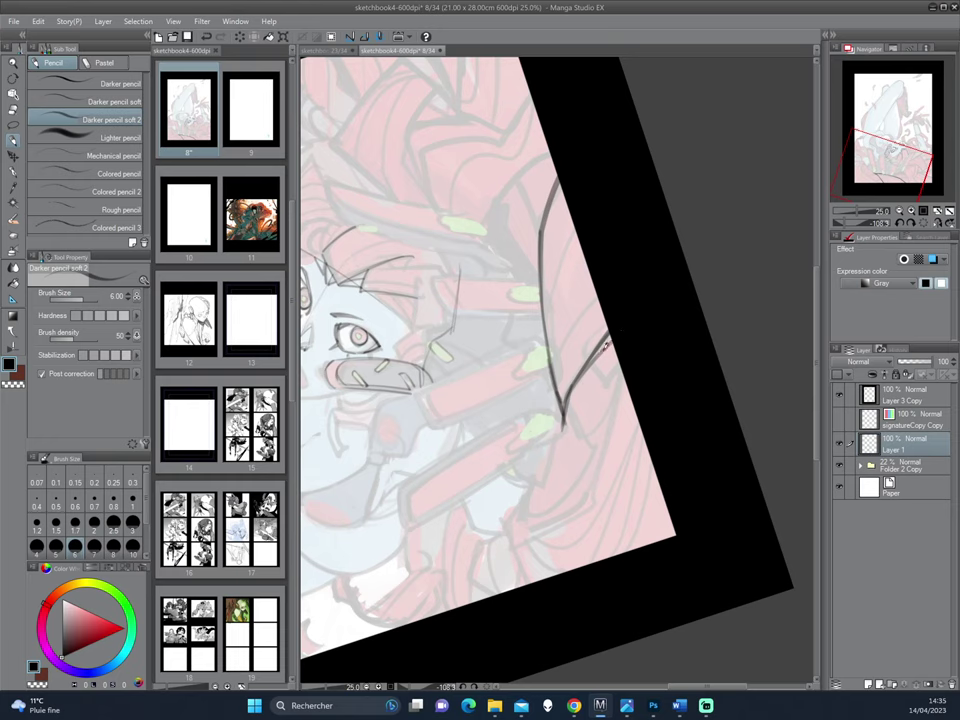
{"action": "left_click_drag", "start_coordinate": [677, 387], "coordinate": [647, 325]}
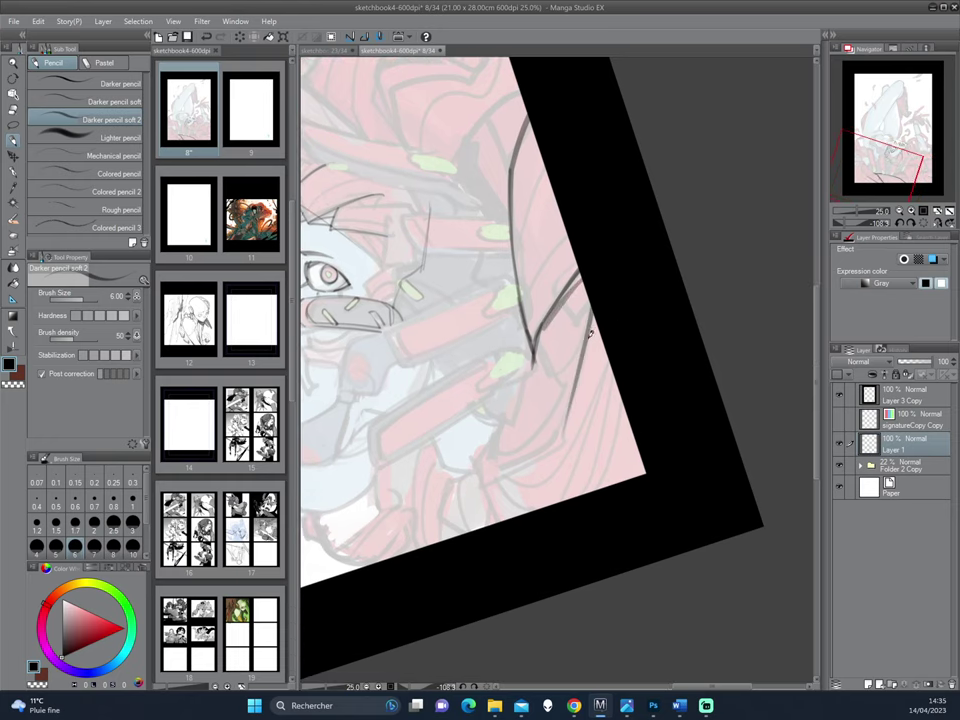
{"action": "left_click_drag", "start_coordinate": [589, 326], "coordinate": [562, 427]}
{"action": "left_click_drag", "start_coordinate": [604, 272], "coordinate": [556, 450]}
{"action": "left_click_drag", "start_coordinate": [645, 289], "coordinate": [605, 357]}
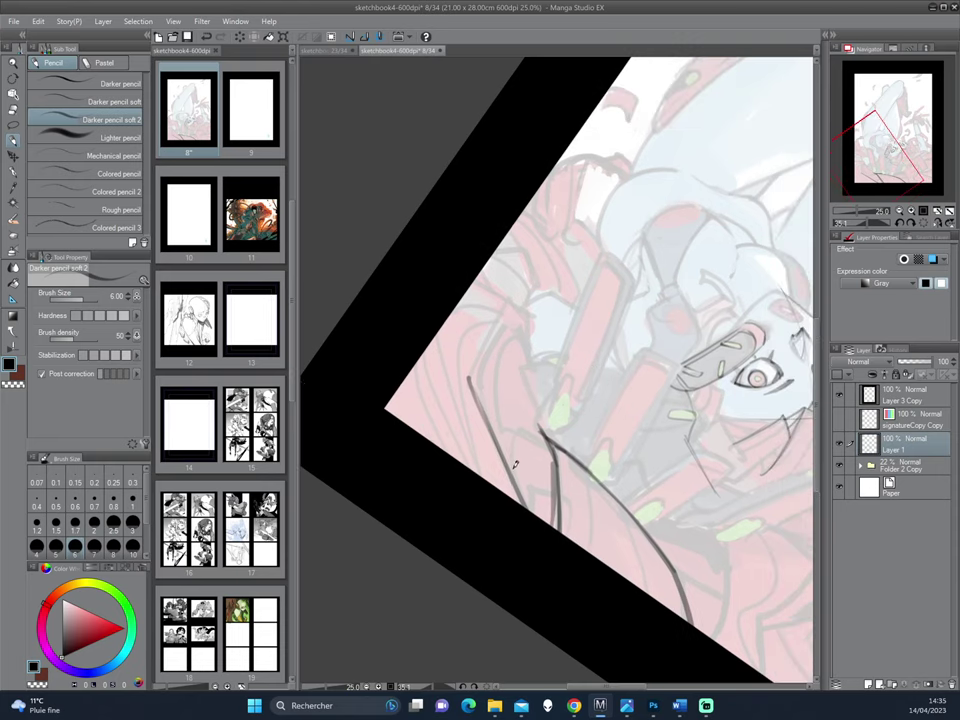
- Add short crossing strands that close off the long hair locks near the page corner behind the mechanical fingertips
{"action": "left_click_drag", "start_coordinate": [516, 431], "coordinate": [515, 483]}
{"action": "left_click_drag", "start_coordinate": [565, 335], "coordinate": [563, 352]}
{"action": "mouse_move", "coordinate": [640, 310]}
{"action": "left_mouse_down"}
{"action": "mouse_move", "coordinate": [651, 328]}
{"action": "mouse_move", "coordinate": [604, 372]}
{"action": "left_mouse_up"}
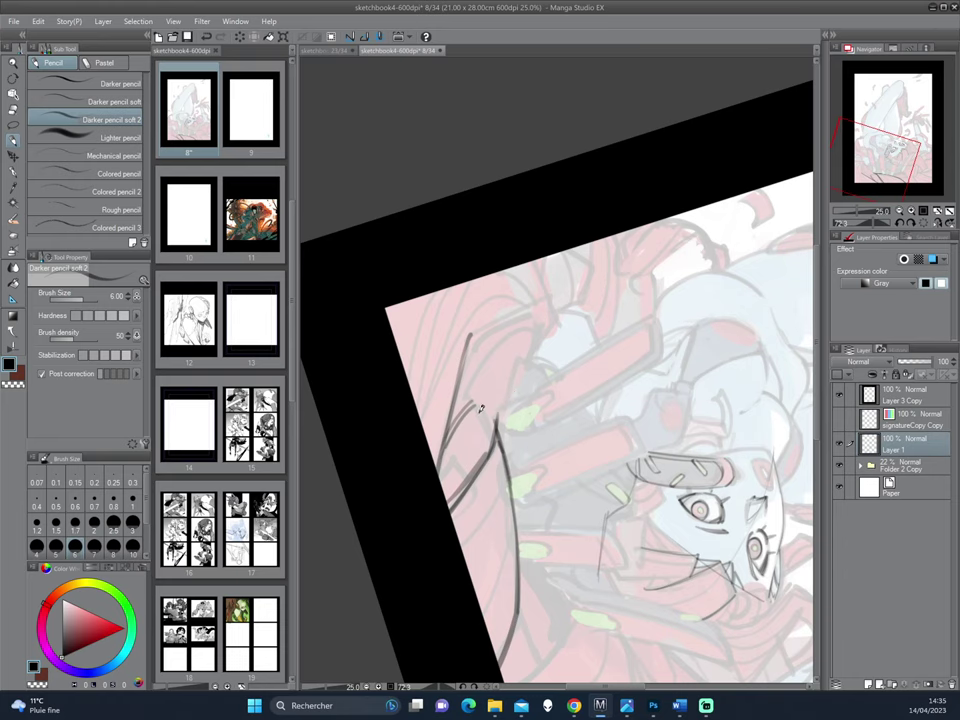
{"action": "double_click", "coordinate": [608, 305]}
{"action": "left_click_drag", "start_coordinate": [710, 260], "coordinate": [603, 345]}
{"action": "scroll", "coordinate": [603, 336], "scroll_direction": "down", "scroll_amount": 1}
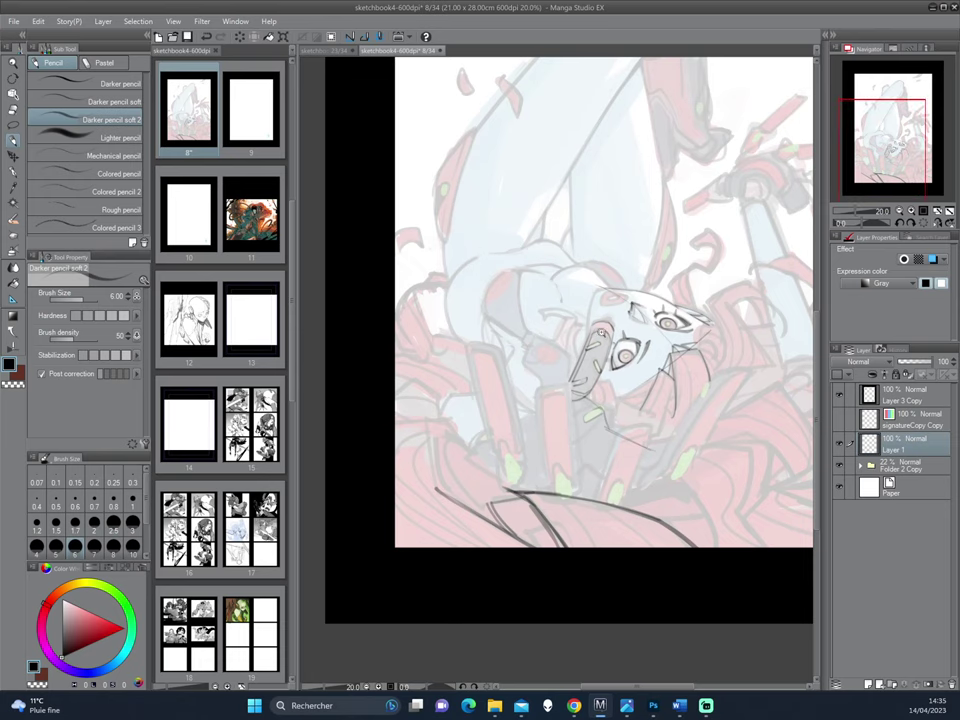
- Set the brush size to 4 and draw the jawline from the chin back to the mechanical finger on the cheek
{"action": "scroll", "coordinate": [631, 287], "scroll_direction": "up", "scroll_amount": 1}
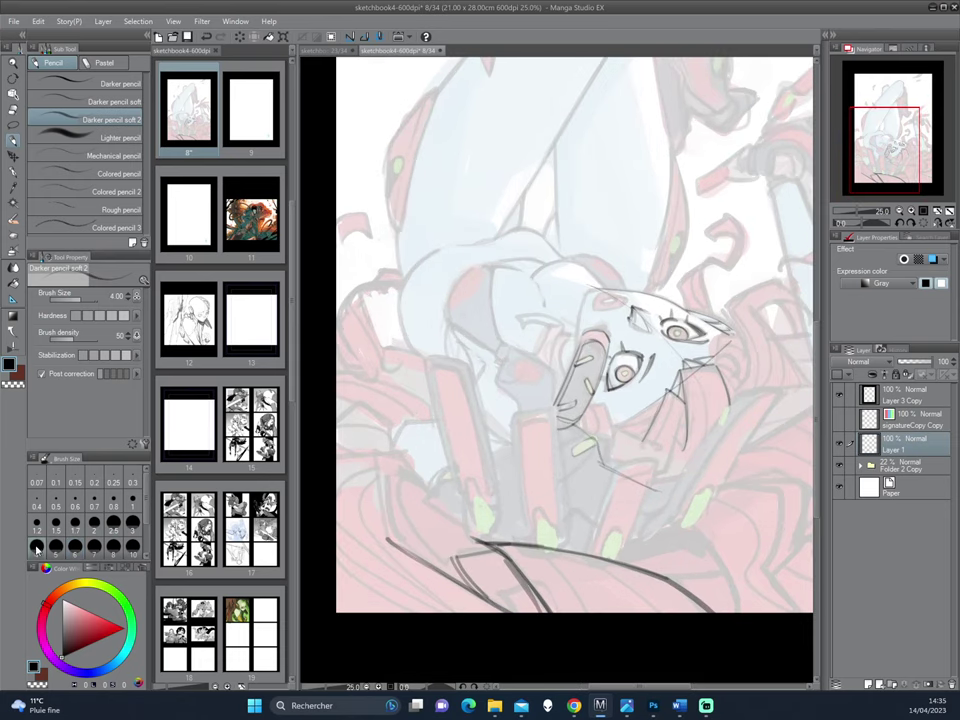
{"action": "left_click_drag", "start_coordinate": [635, 242], "coordinate": [557, 296]}
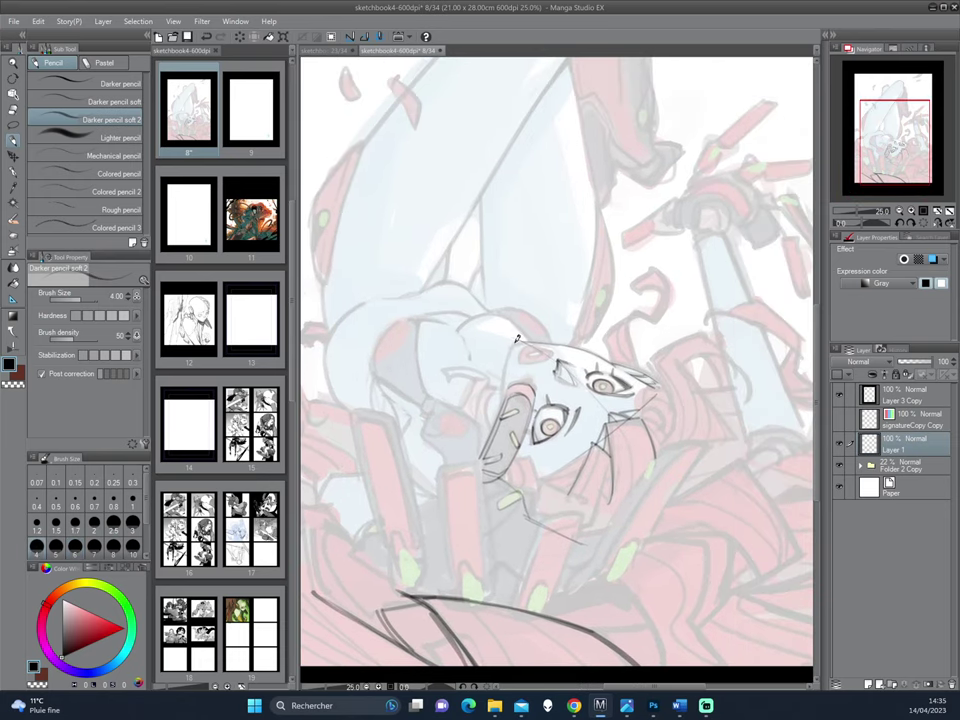
{"action": "left_click_drag", "start_coordinate": [515, 342], "coordinate": [500, 410]}
{"action": "left_click_drag", "start_coordinate": [498, 429], "coordinate": [493, 456]}
{"action": "left_click_drag", "start_coordinate": [596, 246], "coordinate": [580, 421]}
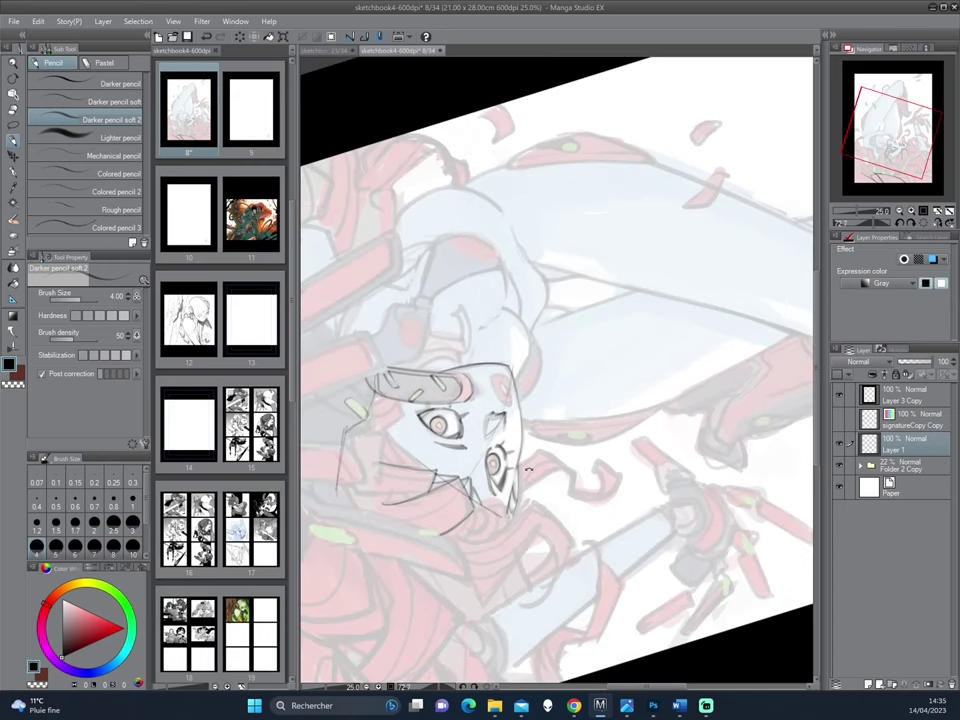
- Draw the rounded body contours behind the chin, following the pale blue and red shapes of the sketch
{"action": "left_click_drag", "start_coordinate": [520, 416], "coordinate": [551, 381]}
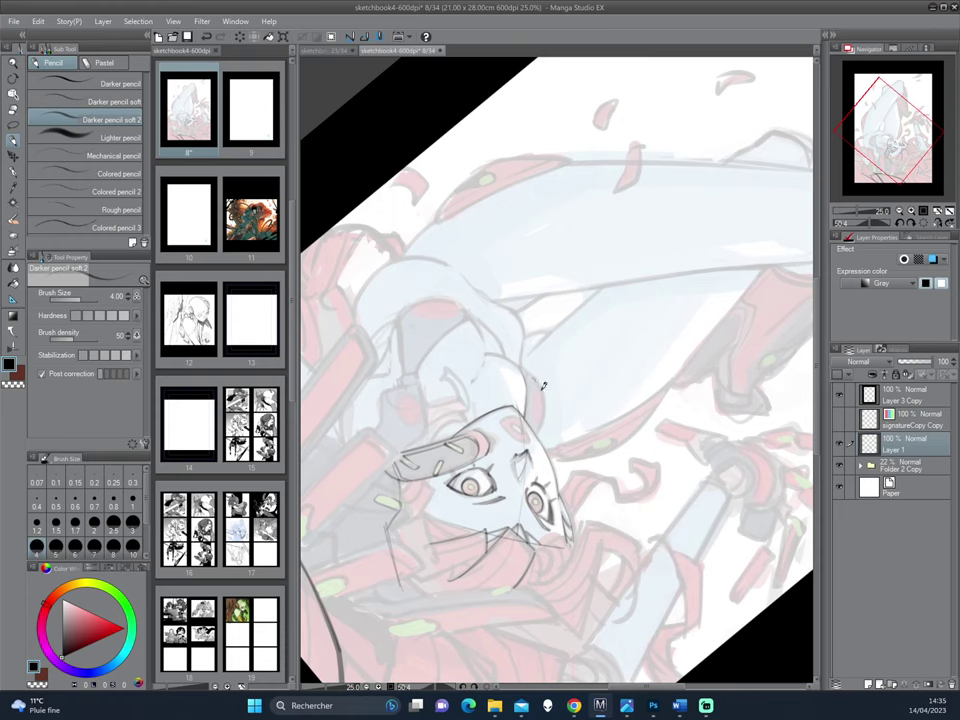
{"action": "mouse_move", "coordinate": [543, 385]}
{"action": "left_mouse_down"}
{"action": "mouse_move", "coordinate": [611, 377]}
{"action": "mouse_move", "coordinate": [538, 475]}
{"action": "mouse_move", "coordinate": [495, 390]}
{"action": "mouse_move", "coordinate": [509, 424]}
{"action": "left_mouse_up"}
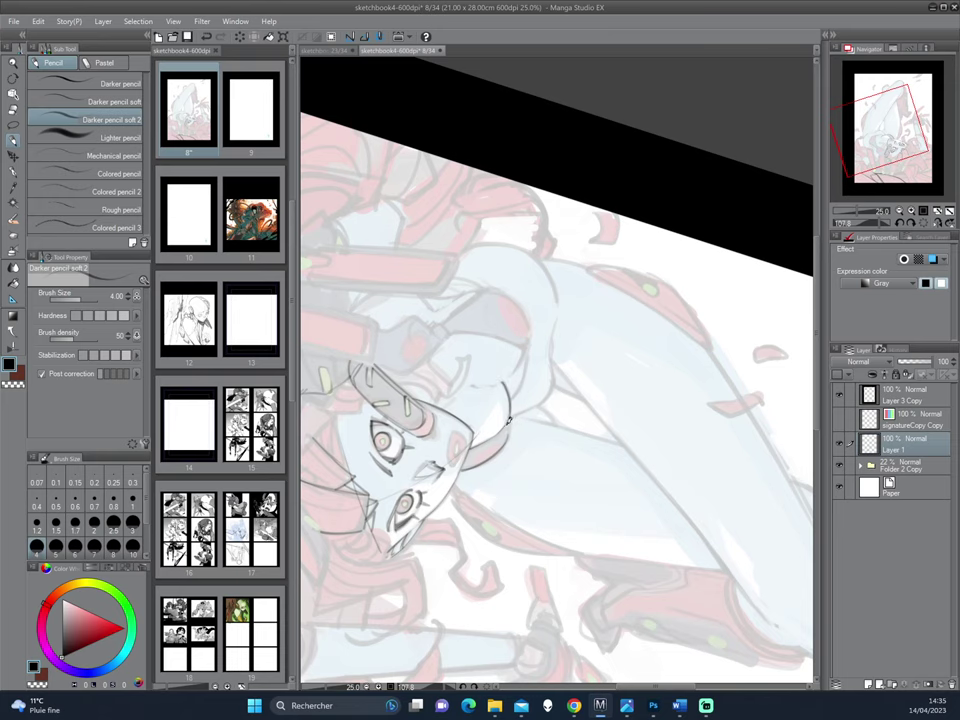
{"action": "mouse_move", "coordinate": [526, 380]}
{"action": "left_mouse_down"}
{"action": "mouse_move", "coordinate": [531, 339]}
{"action": "mouse_move", "coordinate": [585, 343]}
{"action": "mouse_move", "coordinate": [568, 405]}
{"action": "mouse_move", "coordinate": [525, 373]}
{"action": "left_mouse_up"}
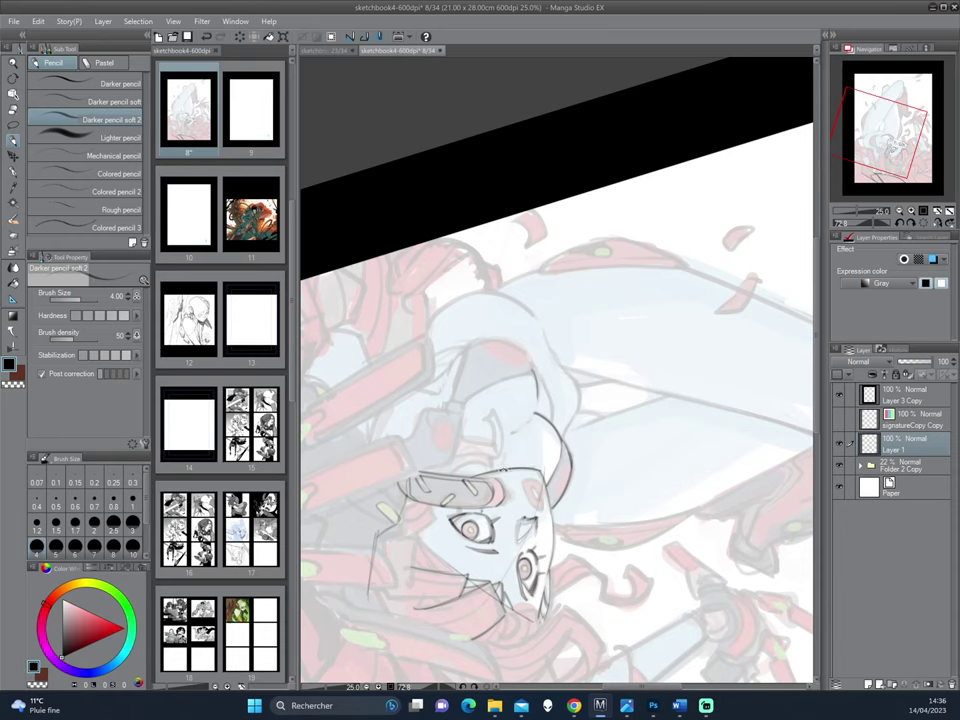
{"action": "left_click_drag", "start_coordinate": [505, 469], "coordinate": [541, 488]}
{"action": "left_click_drag", "start_coordinate": [541, 488], "coordinate": [497, 465]}
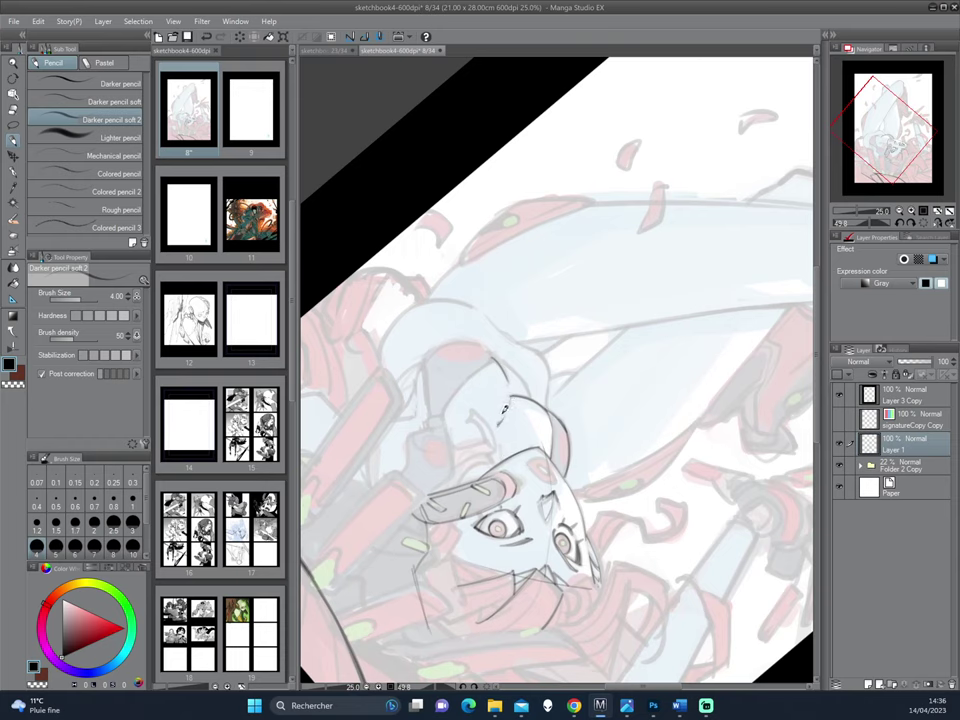
- Draw the hooked curl under the jaw and the curved lines linking it to the cheek finger
{"action": "left_click_drag", "start_coordinate": [608, 285], "coordinate": [600, 349]}
{"action": "left_click_drag", "start_coordinate": [514, 320], "coordinate": [480, 377]}
{"action": "left_click_drag", "start_coordinate": [581, 269], "coordinate": [551, 453]}
{"action": "mouse_move", "coordinate": [584, 386]}
{"action": "left_mouse_down"}
{"action": "mouse_move", "coordinate": [500, 472]}
{"action": "mouse_move", "coordinate": [497, 506]}
{"action": "mouse_move", "coordinate": [554, 338]}
{"action": "mouse_move", "coordinate": [543, 398]}
{"action": "left_mouse_up"}
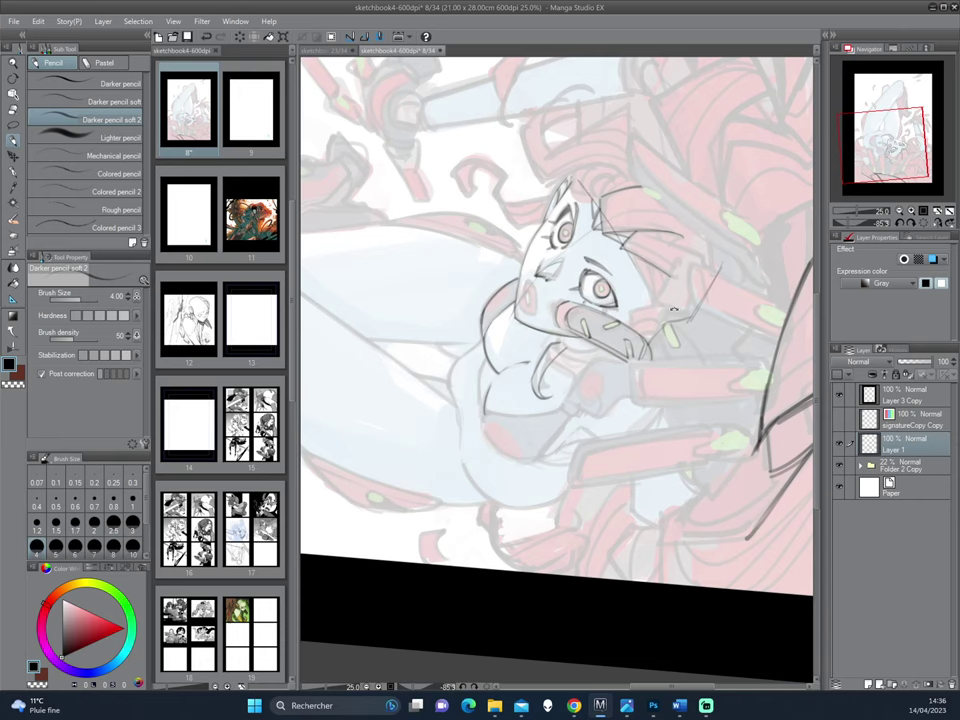
{"action": "left_click_drag", "start_coordinate": [675, 310], "coordinate": [610, 482]}
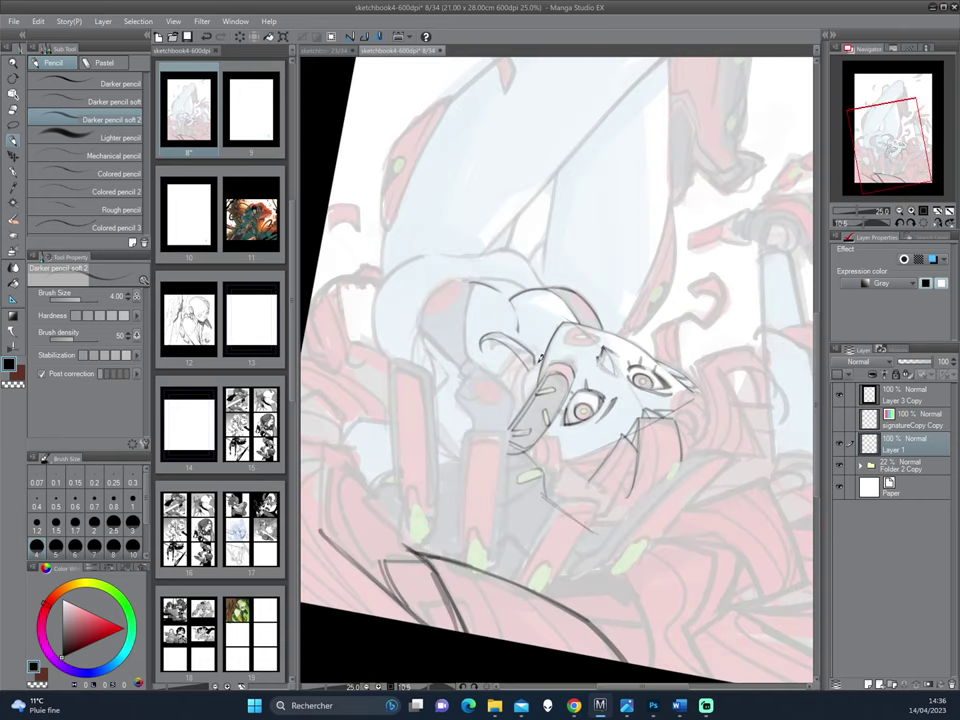
{"action": "left_click_drag", "start_coordinate": [534, 372], "coordinate": [530, 397]}
{"action": "left_click_drag", "start_coordinate": [543, 350], "coordinate": [591, 422]}
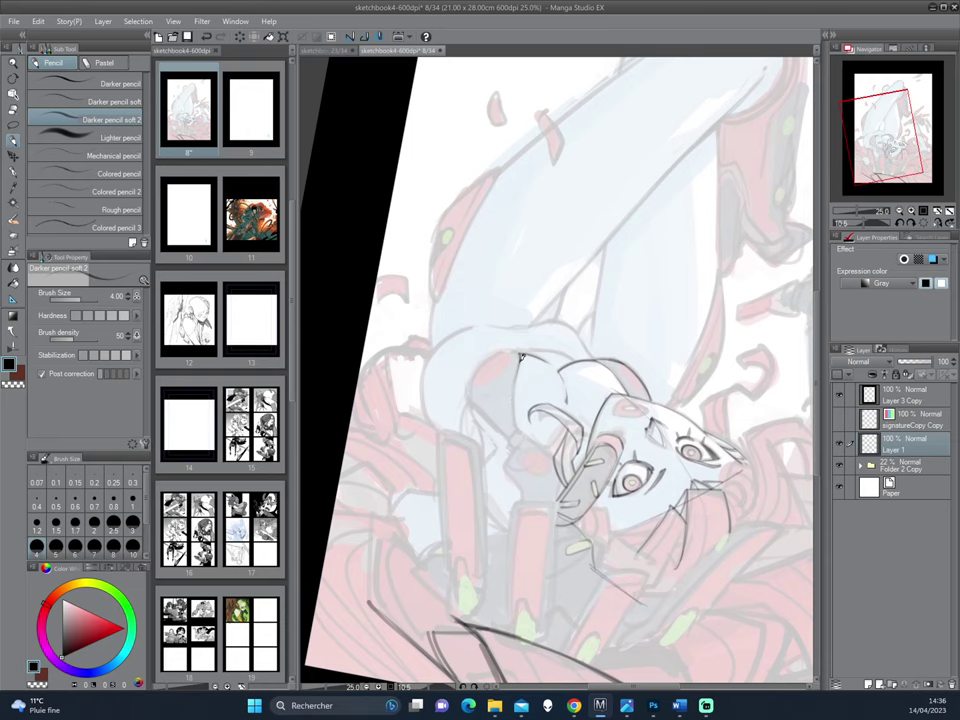
- Strengthen the pointed body contour beyond the hooked curl and outline the lips
{"action": "left_click_drag", "start_coordinate": [522, 356], "coordinate": [518, 428]}
{"action": "left_click_drag", "start_coordinate": [572, 495], "coordinate": [670, 295]}
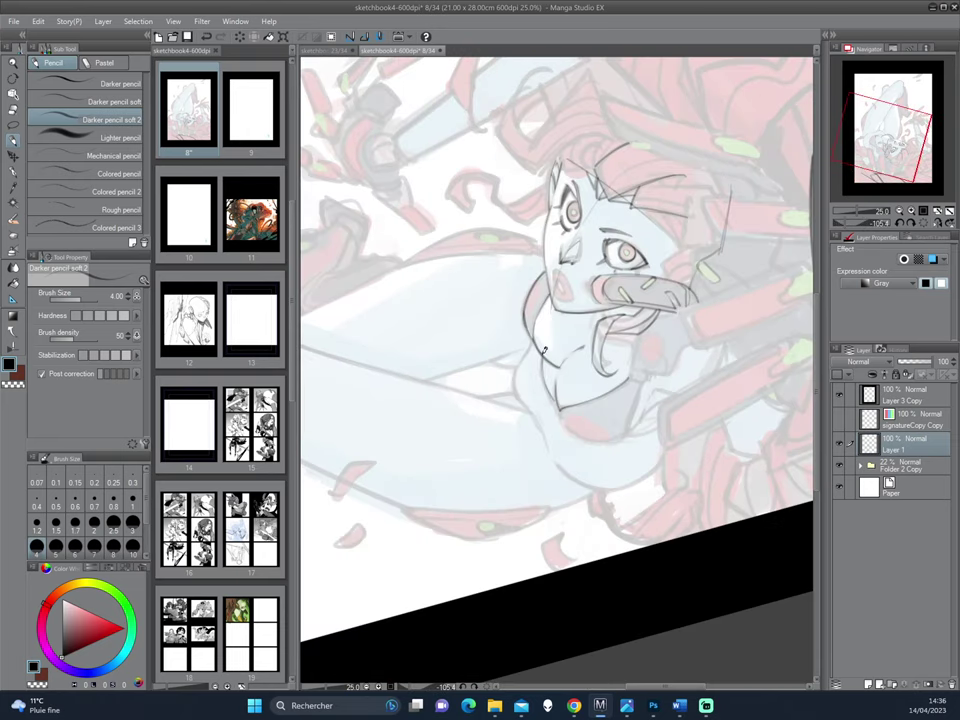
{"action": "left_click_drag", "start_coordinate": [543, 355], "coordinate": [555, 402]}
{"action": "mouse_move", "coordinate": [610, 298]}
{"action": "left_mouse_down"}
{"action": "mouse_move", "coordinate": [632, 322]}
{"action": "mouse_move", "coordinate": [638, 392]}
{"action": "mouse_move", "coordinate": [519, 366]}
{"action": "left_mouse_up"}
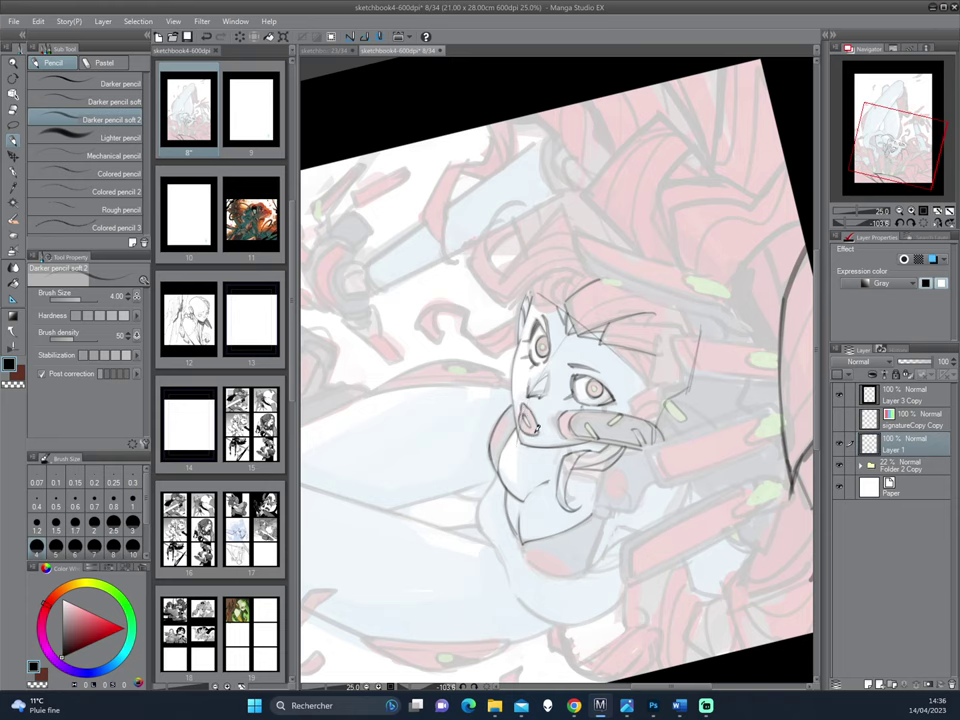
- Draw the looping hair lock beyond the far temple with a curved outer strand and a straighter inner strand
{"action": "scroll", "coordinate": [560, 290], "scroll_direction": "up", "scroll_amount": 2}
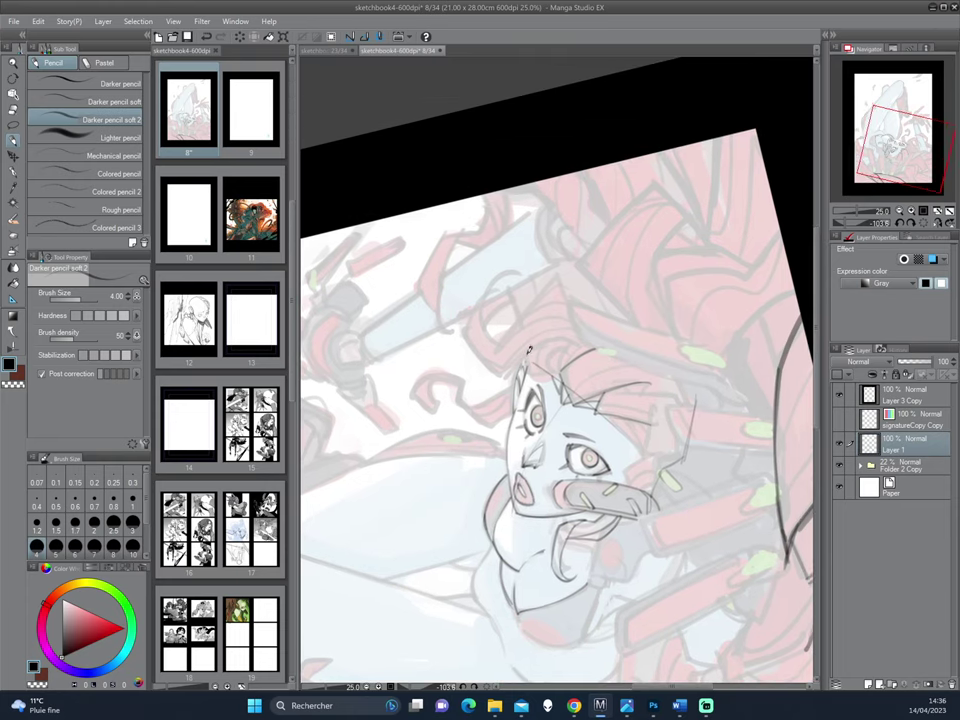
{"action": "scroll", "coordinate": [544, 318], "scroll_direction": "up", "scroll_amount": 2}
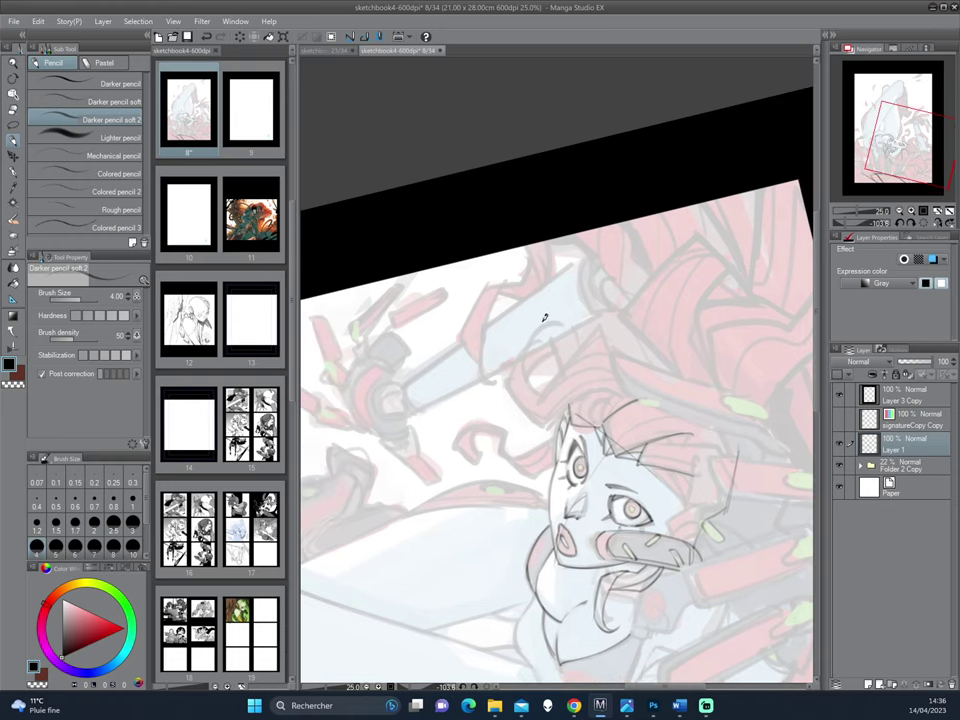
{"action": "mouse_move", "coordinate": [562, 318]}
{"action": "left_mouse_down"}
{"action": "mouse_move", "coordinate": [530, 341]}
{"action": "mouse_move", "coordinate": [544, 389]}
{"action": "mouse_move", "coordinate": [524, 343]}
{"action": "mouse_move", "coordinate": [563, 315]}
{"action": "mouse_move", "coordinate": [515, 400]}
{"action": "left_mouse_up"}
{"action": "left_click_drag", "start_coordinate": [635, 252], "coordinate": [670, 272]}
{"action": "left_click_drag", "start_coordinate": [564, 329], "coordinate": [519, 417]}
{"action": "mouse_move", "coordinate": [636, 328]}
{"action": "left_mouse_down"}
{"action": "mouse_move", "coordinate": [634, 405]}
{"action": "mouse_move", "coordinate": [608, 478]}
{"action": "left_mouse_up"}
- Draw the angled end and first long side of the mechanical finger just beyond the fringe
{"action": "mouse_move", "coordinate": [604, 510]}
{"action": "left_mouse_down"}
{"action": "mouse_move", "coordinate": [668, 363]}
{"action": "mouse_move", "coordinate": [634, 279]}
{"action": "mouse_move", "coordinate": [643, 396]}
{"action": "mouse_move", "coordinate": [594, 396]}
{"action": "mouse_move", "coordinate": [561, 341]}
{"action": "left_mouse_up"}
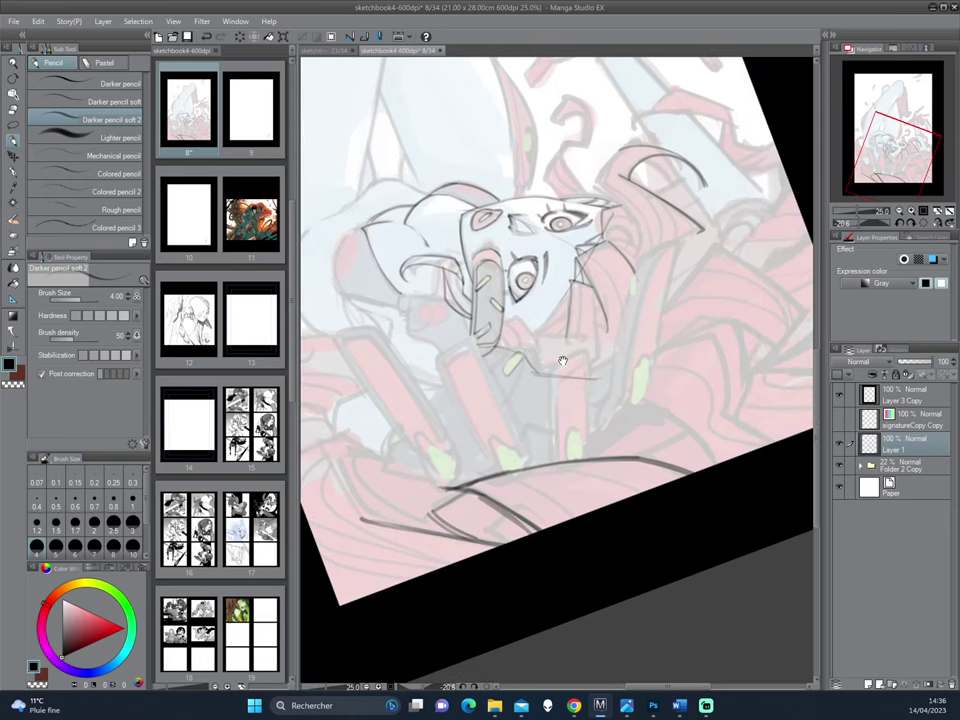
{"action": "left_click_drag", "start_coordinate": [564, 485], "coordinate": [638, 450]}
{"action": "left_click_drag", "start_coordinate": [575, 344], "coordinate": [569, 374]}
{"action": "left_click_drag", "start_coordinate": [632, 286], "coordinate": [631, 359]}
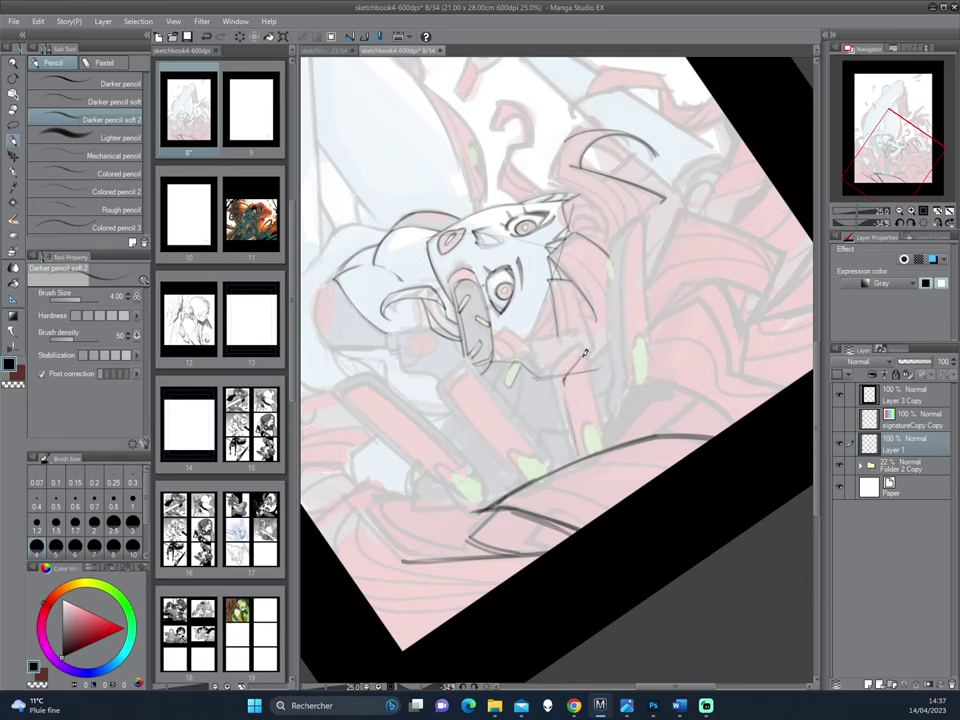
{"action": "mouse_move", "coordinate": [563, 378]}
{"action": "left_mouse_down"}
{"action": "mouse_move", "coordinate": [586, 357]}
{"action": "mouse_move", "coordinate": [607, 432]}
{"action": "left_mouse_up"}
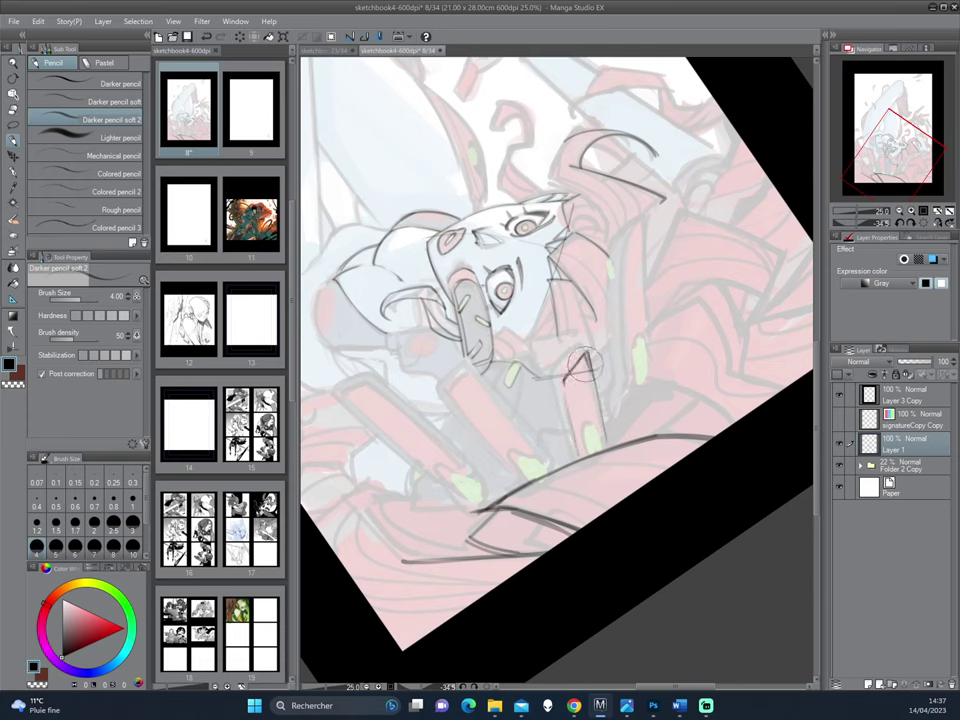
{"action": "left_click_drag", "start_coordinate": [586, 359], "coordinate": [586, 368]}
{"action": "left_click_drag", "start_coordinate": [589, 499], "coordinate": [614, 491]}
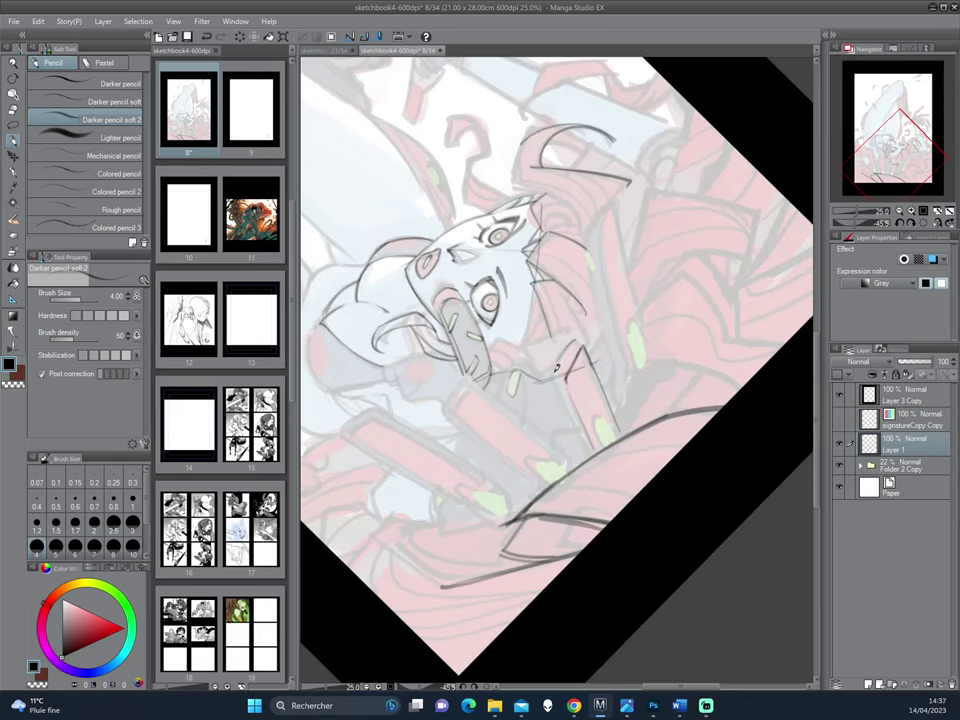
- Draw the opposite long side of the mechanical finger beyond the fringe and round off its angled end
{"action": "mouse_move", "coordinate": [663, 268]}
{"action": "left_mouse_down"}
{"action": "mouse_move", "coordinate": [553, 409]}
{"action": "mouse_move", "coordinate": [559, 396]}
{"action": "mouse_move", "coordinate": [573, 451]}
{"action": "left_mouse_up"}
{"action": "left_click_drag", "start_coordinate": [558, 377], "coordinate": [568, 439]}
{"action": "left_click_drag", "start_coordinate": [662, 320], "coordinate": [656, 377]}
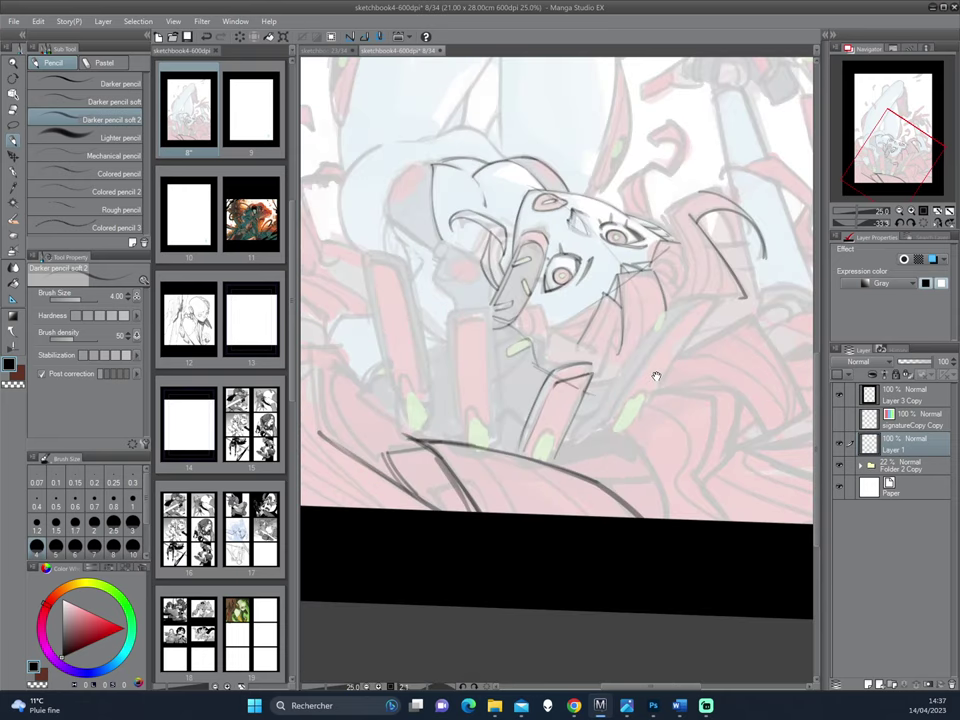
{"action": "left_click_drag", "start_coordinate": [593, 362], "coordinate": [587, 385]}
{"action": "mouse_move", "coordinate": [616, 430]}
{"action": "left_mouse_down"}
{"action": "mouse_move", "coordinate": [624, 336]}
{"action": "mouse_move", "coordinate": [603, 316]}
{"action": "left_mouse_up"}
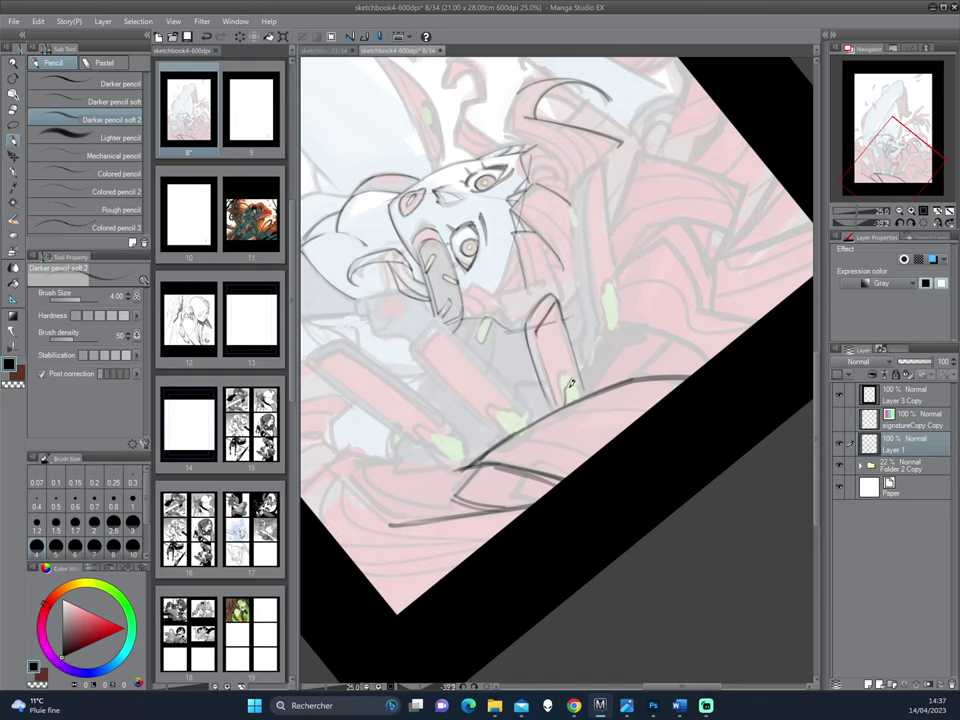
- Outline the green light at that finger's tip and add a small joint bump along its side
{"action": "left_click_drag", "start_coordinate": [574, 386], "coordinate": [568, 398]}
{"action": "left_click_drag", "start_coordinate": [643, 235], "coordinate": [615, 306]}
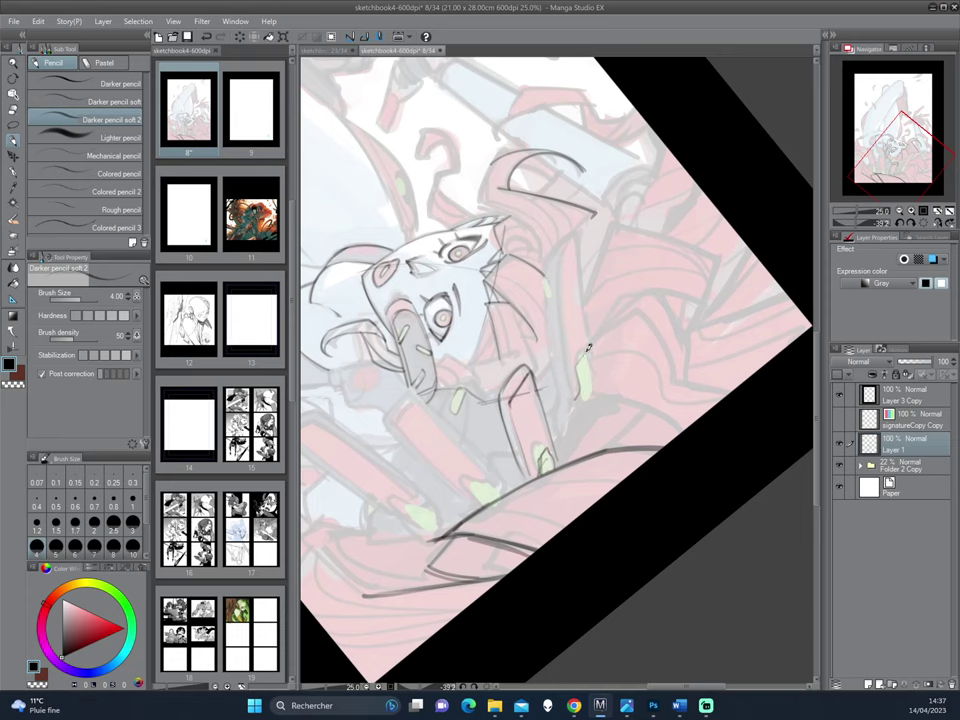
{"action": "scroll", "coordinate": [565, 370], "scroll_direction": "down", "scroll_amount": 2}
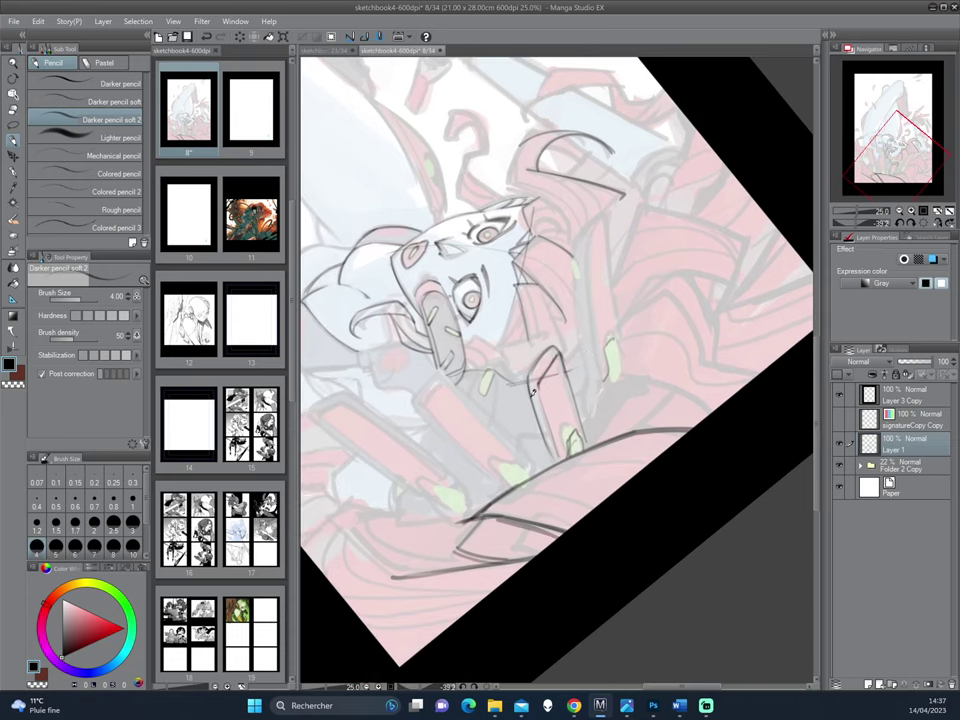
{"action": "key", "text": "c"}
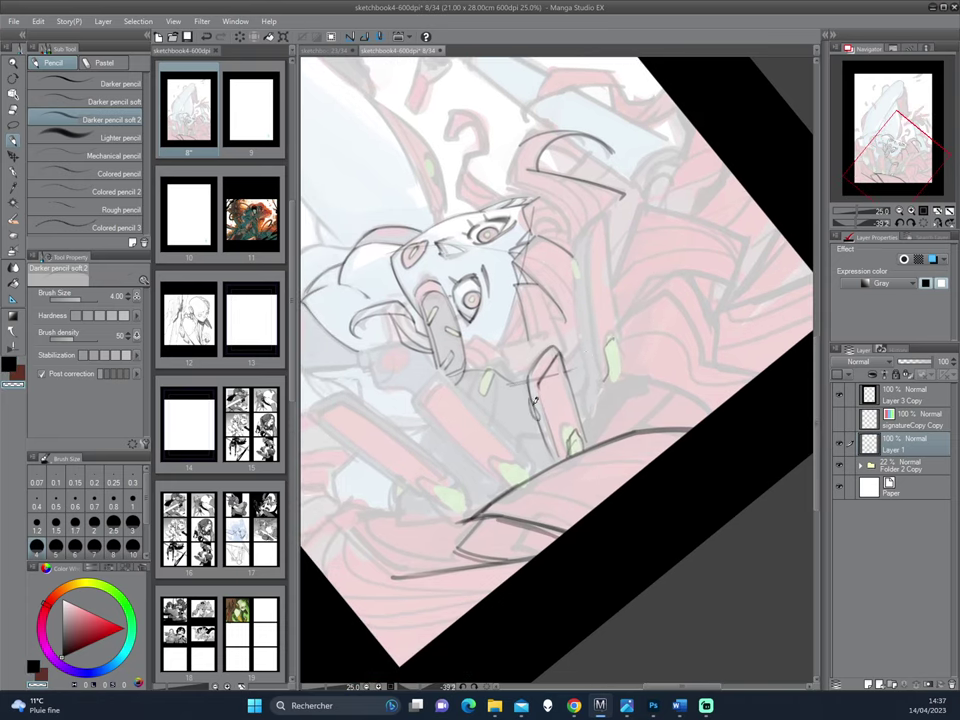
{"action": "key", "text": "c"}
{"action": "mouse_move", "coordinate": [609, 271]}
{"action": "left_mouse_down"}
{"action": "mouse_move", "coordinate": [574, 349]}
{"action": "mouse_move", "coordinate": [551, 319]}
{"action": "mouse_move", "coordinate": [502, 408]}
{"action": "left_mouse_up"}
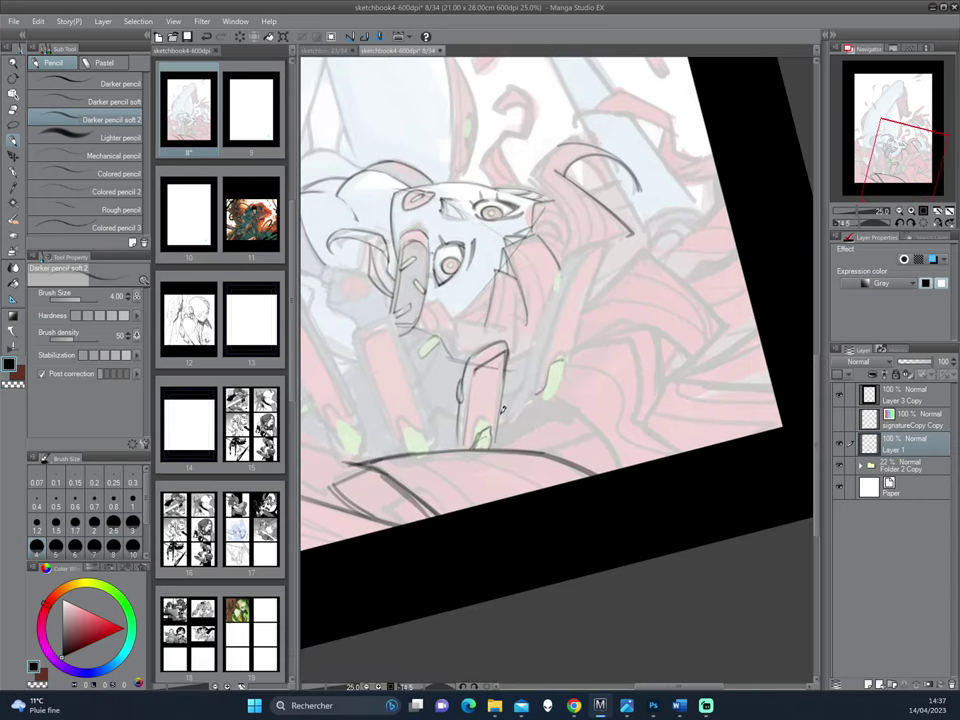
- Draw the long outer edge of the neighbouring mechanical finger below the looping hair lock
{"action": "scroll", "coordinate": [503, 382], "scroll_direction": "up", "scroll_amount": 2}
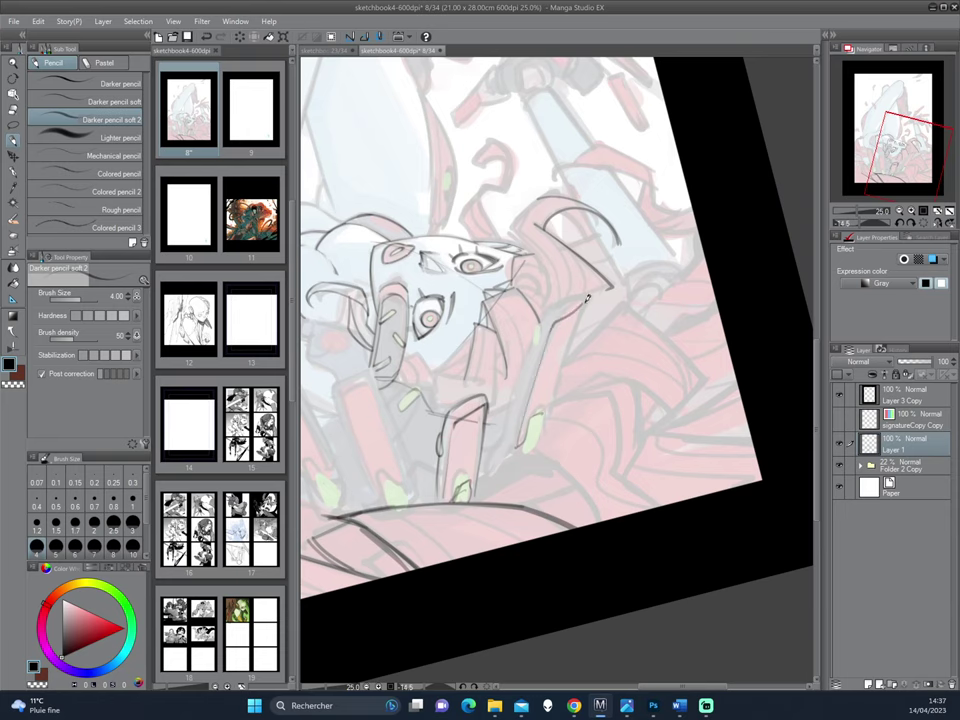
{"action": "left_click_drag", "start_coordinate": [580, 312], "coordinate": [546, 412]}
{"action": "left_click_drag", "start_coordinate": [668, 362], "coordinate": [598, 309]}
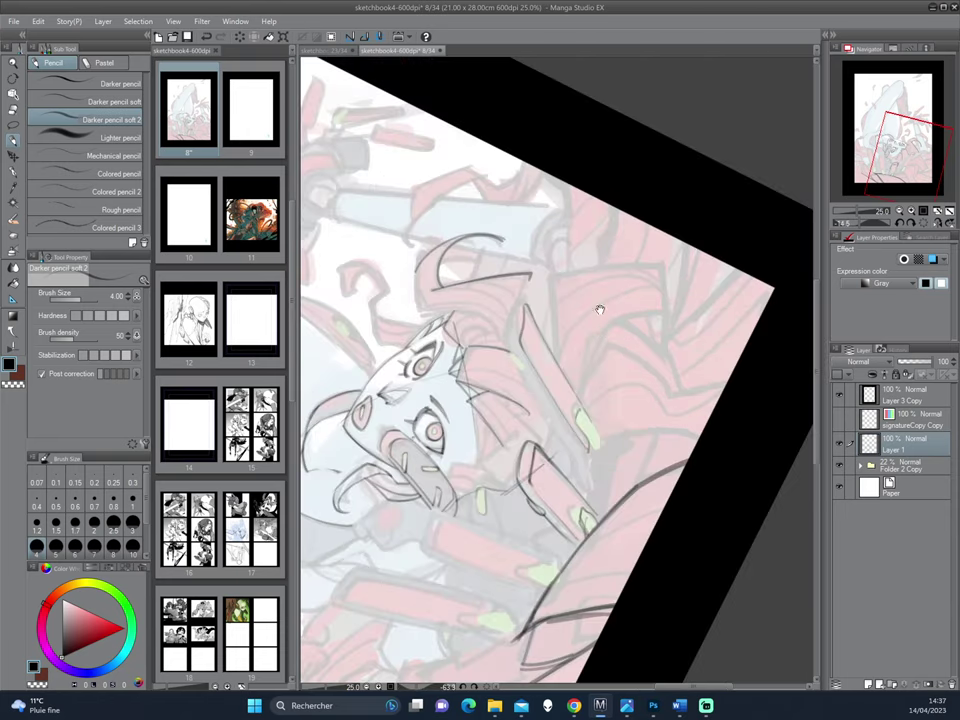
- Draw the sharply bent hair lock running out from the neighbouring finger's green tip toward the page corner
{"action": "left_click_drag", "start_coordinate": [583, 392], "coordinate": [618, 319]}
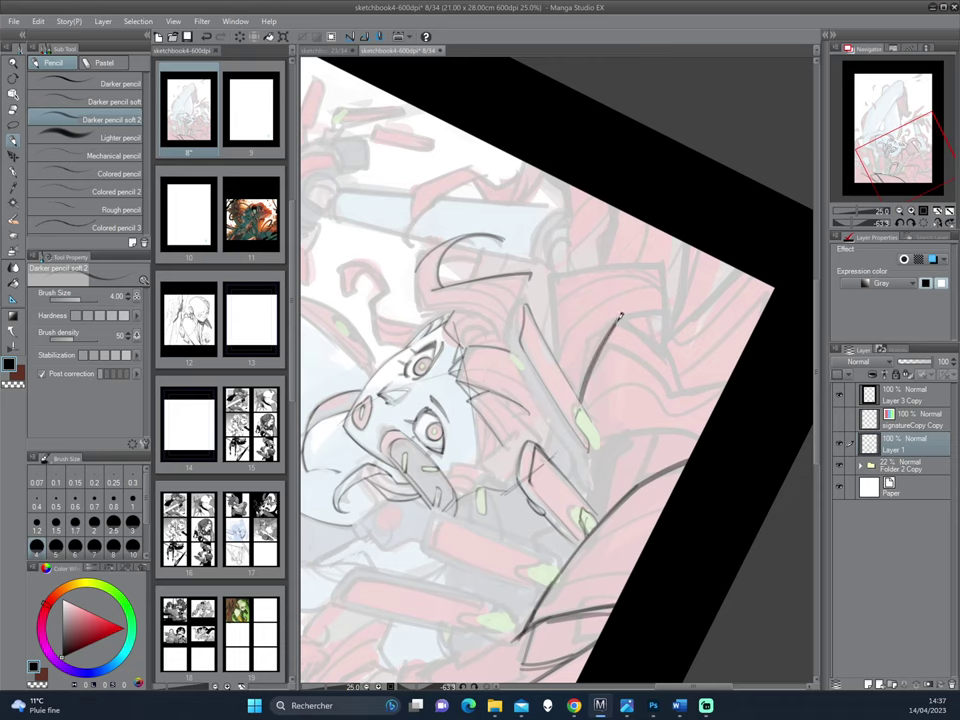
{"action": "left_click_drag", "start_coordinate": [583, 396], "coordinate": [607, 342]}
{"action": "mouse_move", "coordinate": [692, 372]}
{"action": "left_mouse_down"}
{"action": "mouse_move", "coordinate": [694, 386]}
{"action": "mouse_move", "coordinate": [628, 444]}
{"action": "left_mouse_up"}
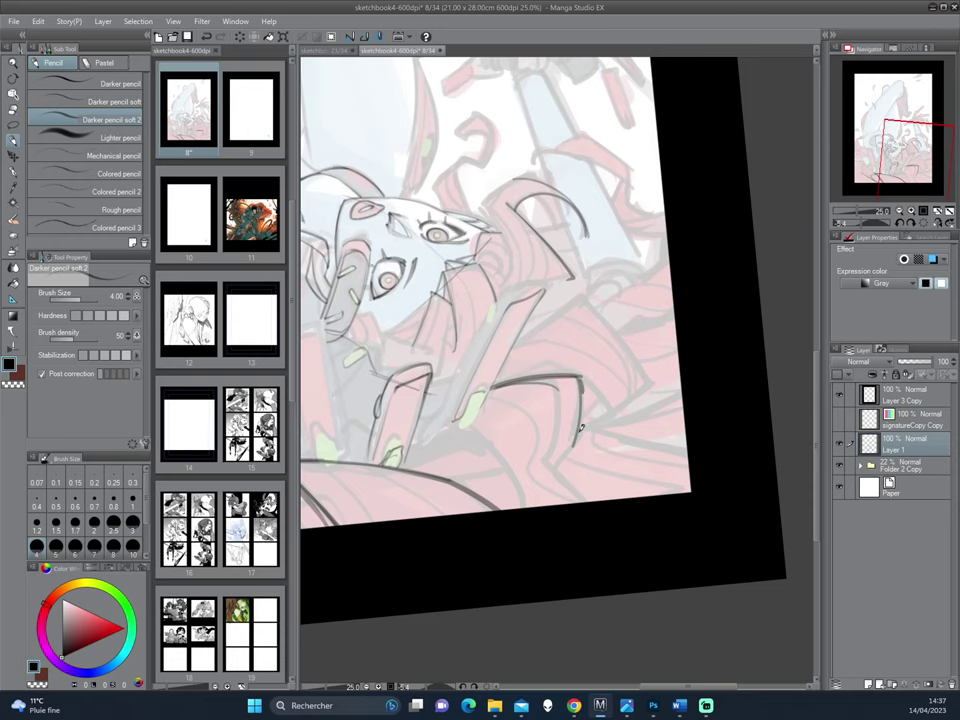
{"action": "mouse_move", "coordinate": [581, 377]}
{"action": "left_mouse_down"}
{"action": "mouse_move", "coordinate": [585, 405]}
{"action": "mouse_move", "coordinate": [574, 424]}
{"action": "left_mouse_up"}
- Complete the neighbouring finger with its inner edge, rounded end and small green light
{"action": "mouse_move", "coordinate": [551, 298]}
{"action": "left_mouse_down"}
{"action": "mouse_move", "coordinate": [557, 332]}
{"action": "mouse_move", "coordinate": [492, 349]}
{"action": "mouse_move", "coordinate": [460, 394]}
{"action": "mouse_move", "coordinate": [455, 421]}
{"action": "mouse_move", "coordinate": [522, 467]}
{"action": "left_mouse_up"}
{"action": "left_click_drag", "start_coordinate": [598, 335], "coordinate": [602, 367]}
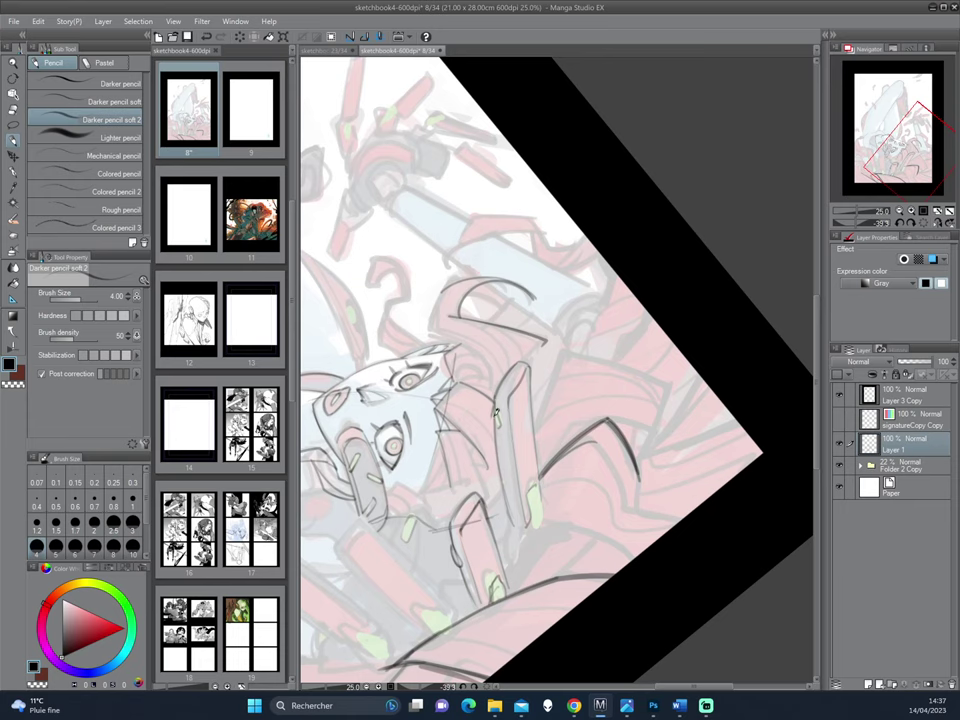
{"action": "mouse_move", "coordinate": [501, 493]}
{"action": "left_mouse_down"}
{"action": "mouse_move", "coordinate": [505, 472]}
{"action": "mouse_move", "coordinate": [595, 394]}
{"action": "left_mouse_up"}
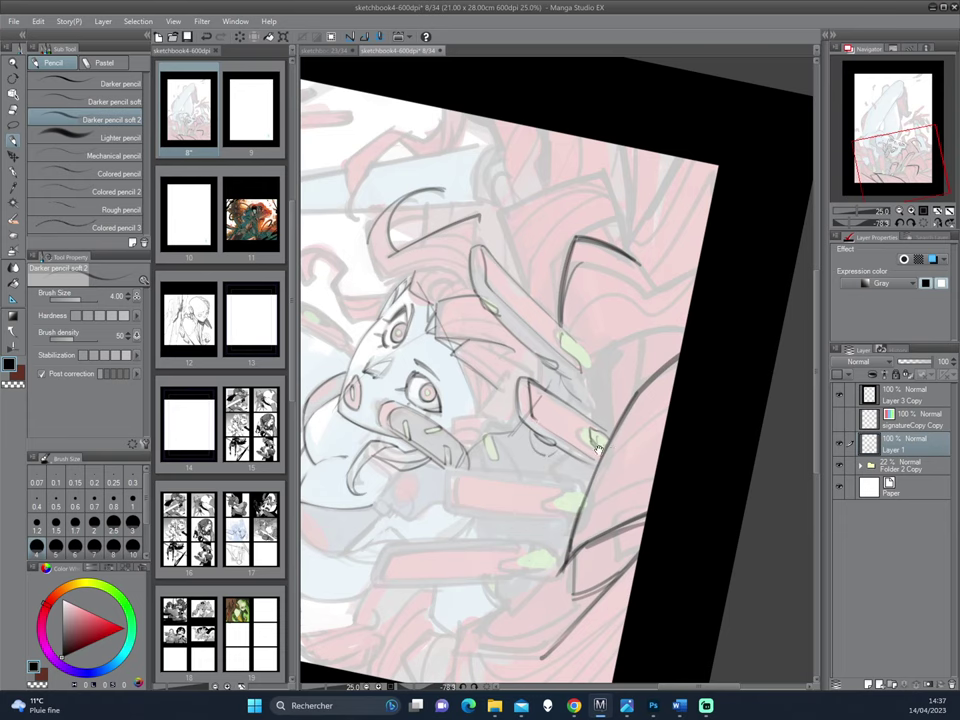
- Draw the long edges of the third mechanical finger beside the two already outlined
{"action": "scroll", "coordinate": [545, 420], "scroll_direction": "down", "scroll_amount": 2}
{"action": "mouse_move", "coordinate": [590, 340]}
{"action": "left_mouse_down"}
{"action": "mouse_move", "coordinate": [647, 350]}
{"action": "mouse_move", "coordinate": [640, 378]}
{"action": "left_mouse_up"}
{"action": "left_click_drag", "start_coordinate": [511, 383], "coordinate": [472, 388]}
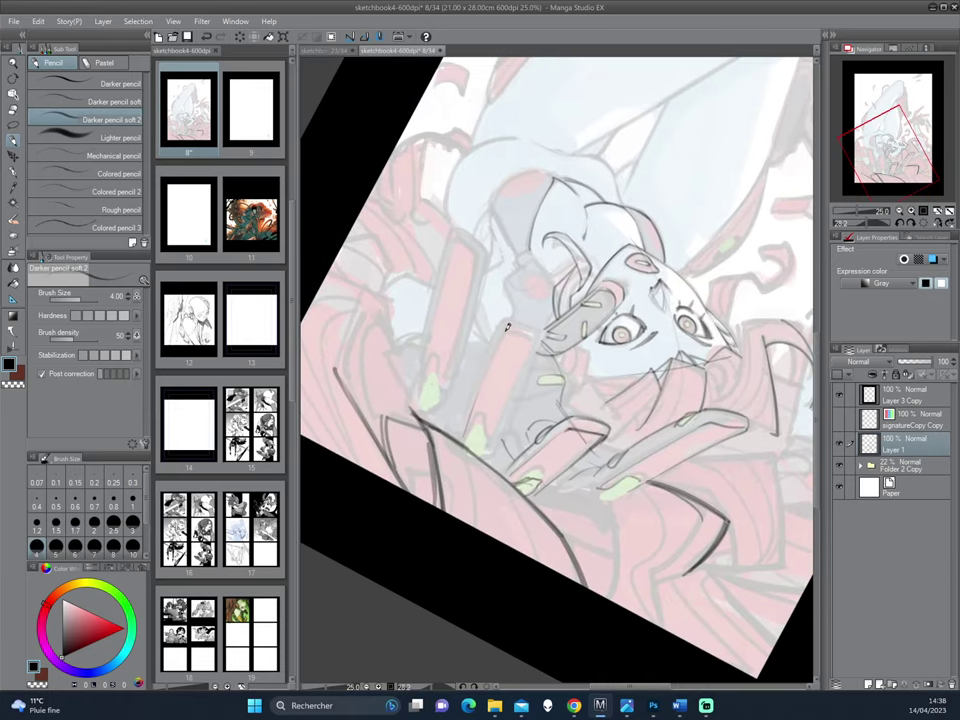
{"action": "left_click_drag", "start_coordinate": [536, 344], "coordinate": [495, 455]}
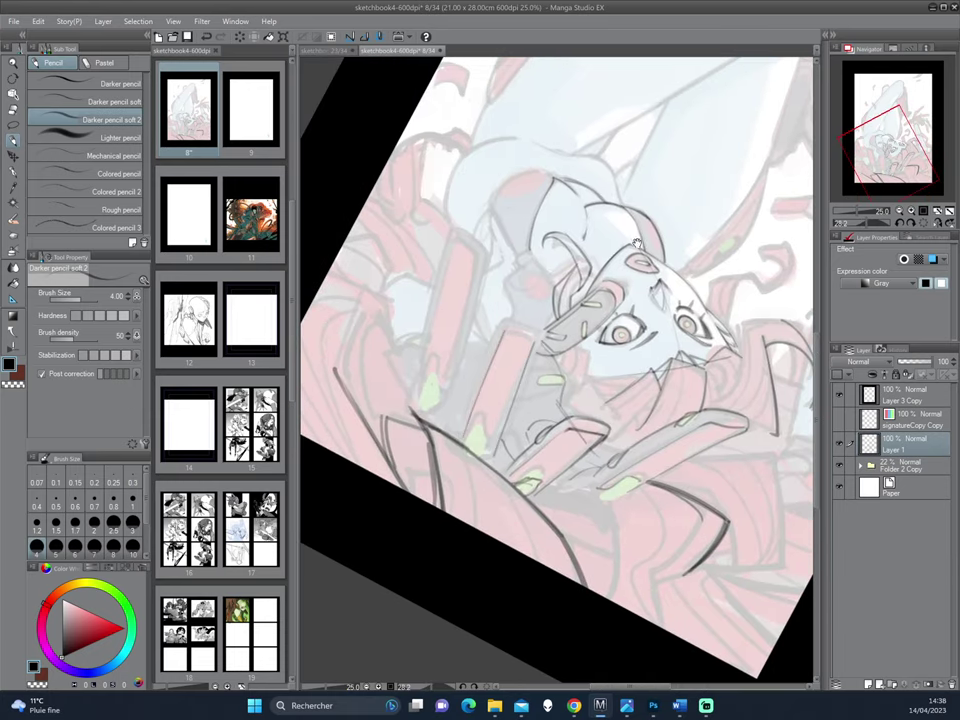
{"action": "left_click_drag", "start_coordinate": [638, 243], "coordinate": [680, 240]}
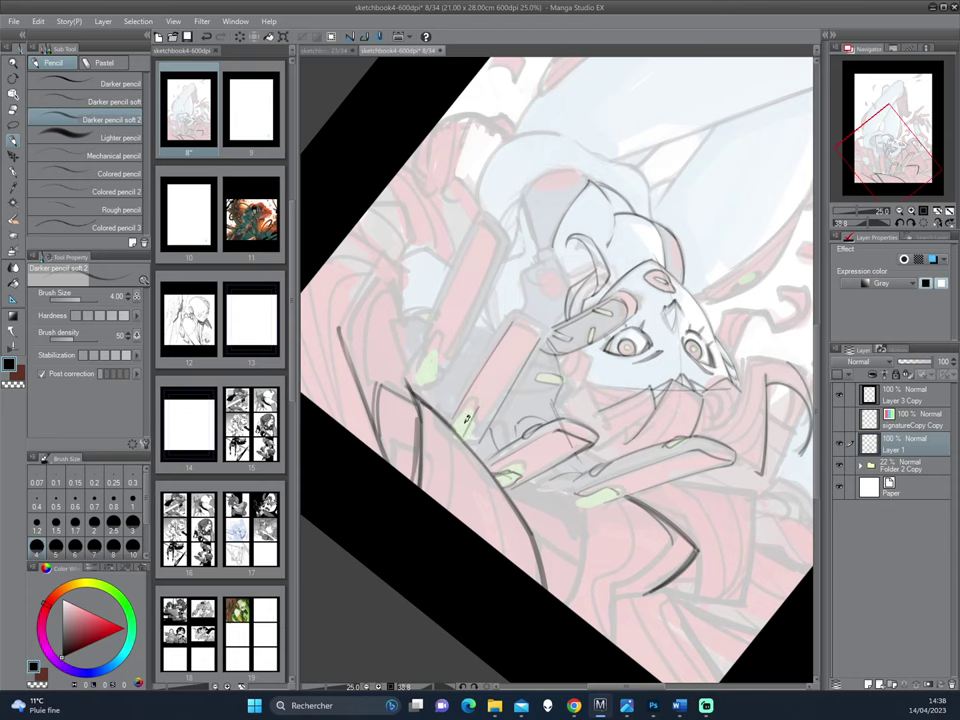
- Complete the third mechanical finger with its green tip light and squared, rounded base end
{"action": "mouse_move", "coordinate": [458, 412]}
{"action": "left_mouse_down"}
{"action": "mouse_move", "coordinate": [479, 420]}
{"action": "mouse_move", "coordinate": [475, 448]}
{"action": "left_mouse_up"}
{"action": "left_click_drag", "start_coordinate": [632, 256], "coordinate": [652, 372]}
{"action": "left_click_drag", "start_coordinate": [587, 277], "coordinate": [542, 344]}
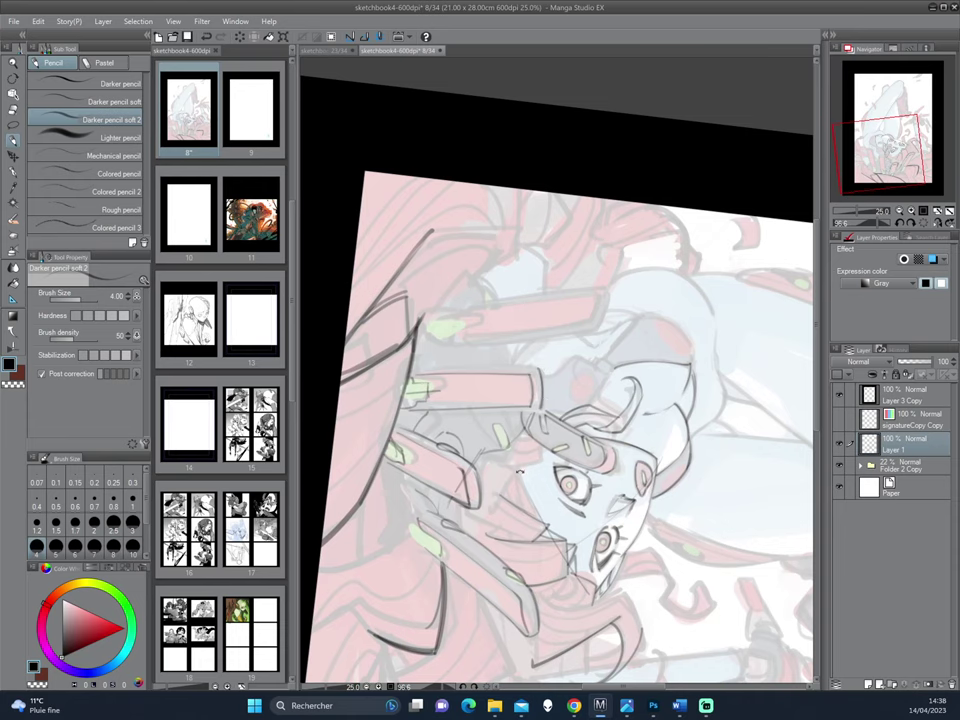
{"action": "mouse_move", "coordinate": [541, 366]}
{"action": "left_mouse_down"}
{"action": "mouse_move", "coordinate": [563, 348]}
{"action": "mouse_move", "coordinate": [537, 470]}
{"action": "left_mouse_up"}
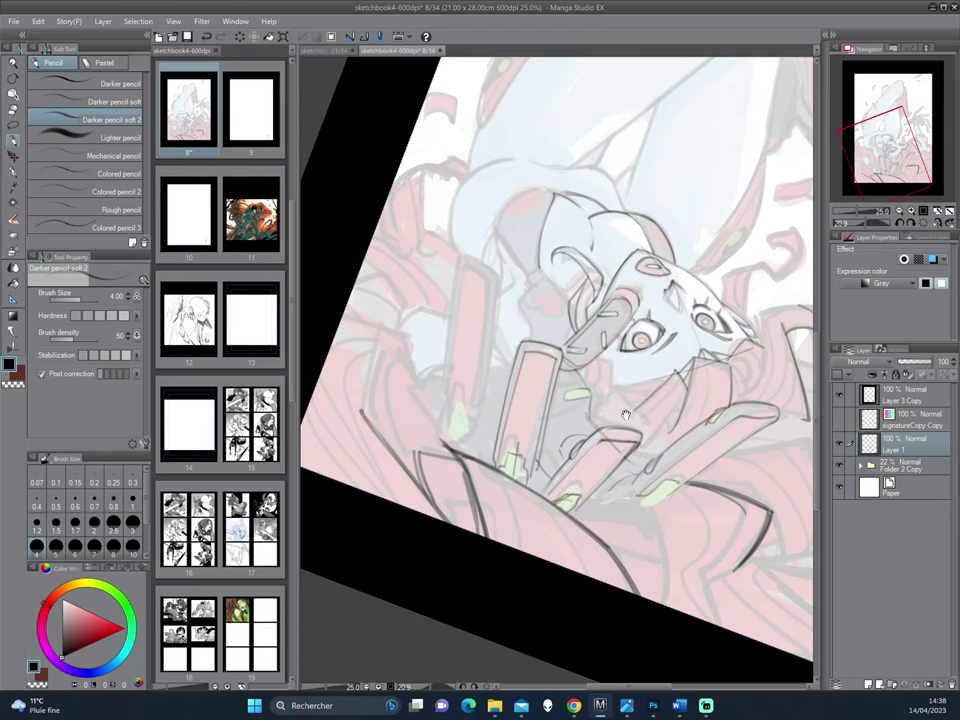
- Outline the green tip light on the mechanical finger next to the sharply bent hair lock
{"action": "left_click_drag", "start_coordinate": [627, 414], "coordinate": [529, 328]}
{"action": "mouse_move", "coordinate": [584, 352]}
{"action": "left_mouse_down"}
{"action": "mouse_move", "coordinate": [602, 364]}
{"action": "mouse_move", "coordinate": [499, 536]}
{"action": "mouse_move", "coordinate": [547, 439]}
{"action": "left_mouse_up"}
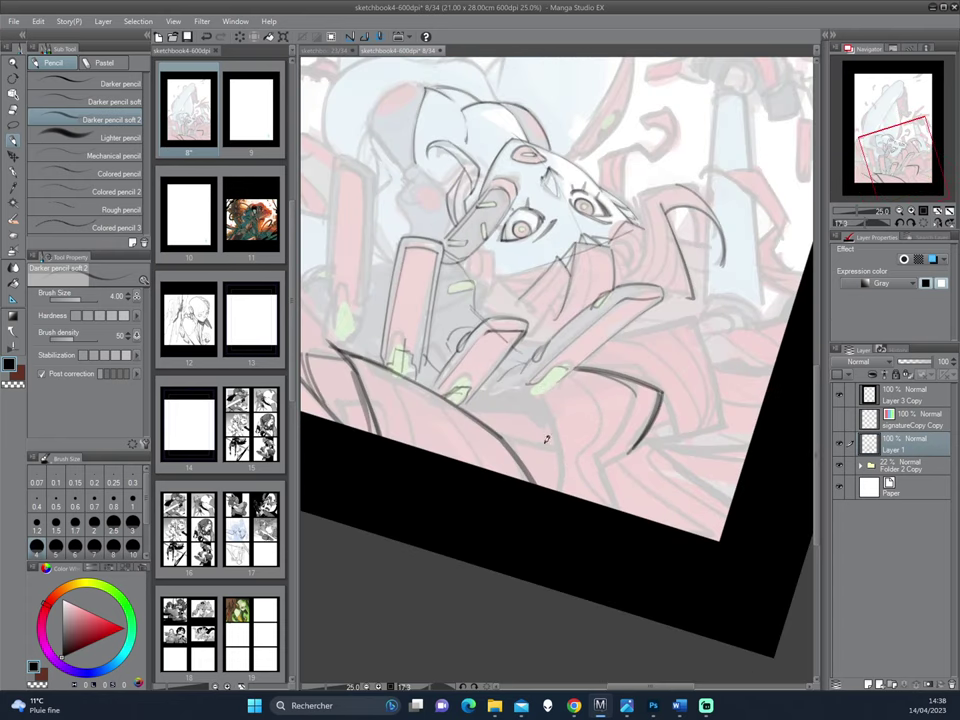
{"action": "left_click_drag", "start_coordinate": [530, 498], "coordinate": [565, 361]}
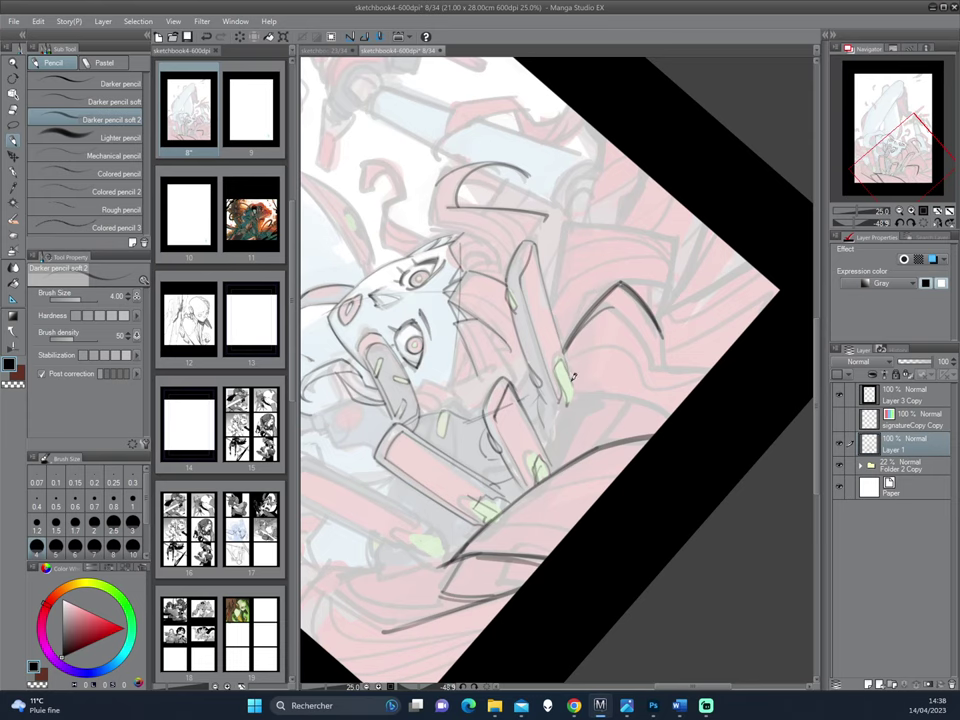
{"action": "mouse_move", "coordinate": [566, 355]}
{"action": "left_mouse_down"}
{"action": "mouse_move", "coordinate": [677, 321]}
{"action": "mouse_move", "coordinate": [578, 396]}
{"action": "left_mouse_up"}
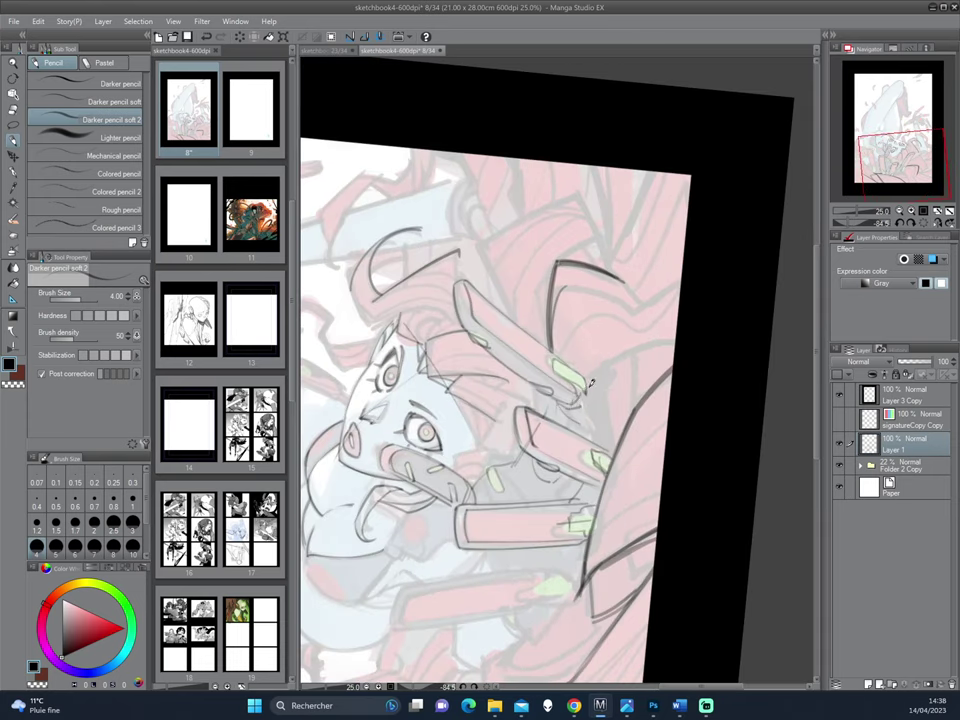
{"action": "mouse_move", "coordinate": [637, 308]}
{"action": "left_mouse_down"}
{"action": "mouse_move", "coordinate": [660, 396]}
{"action": "mouse_move", "coordinate": [634, 371]}
{"action": "left_mouse_up"}
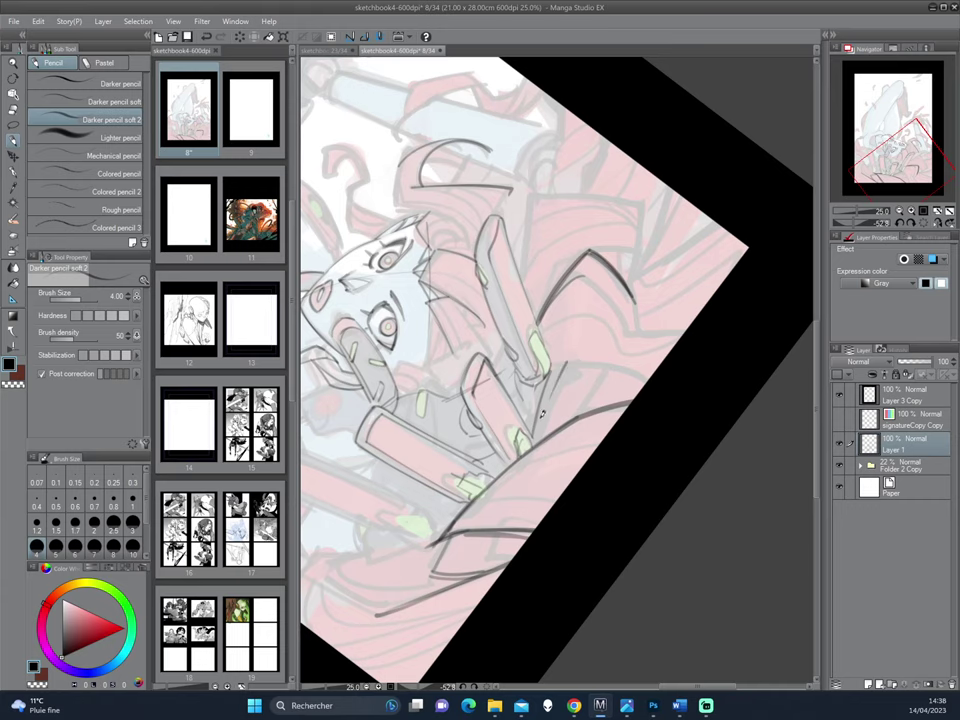
- Draw the thick curved hair lock running from the gap between two fingertips out to the page edge
{"action": "mouse_move", "coordinate": [562, 362]}
{"action": "left_mouse_down"}
{"action": "mouse_move", "coordinate": [556, 398]}
{"action": "mouse_move", "coordinate": [546, 397]}
{"action": "mouse_move", "coordinate": [635, 411]}
{"action": "mouse_move", "coordinate": [549, 430]}
{"action": "mouse_move", "coordinate": [550, 438]}
{"action": "left_mouse_up"}
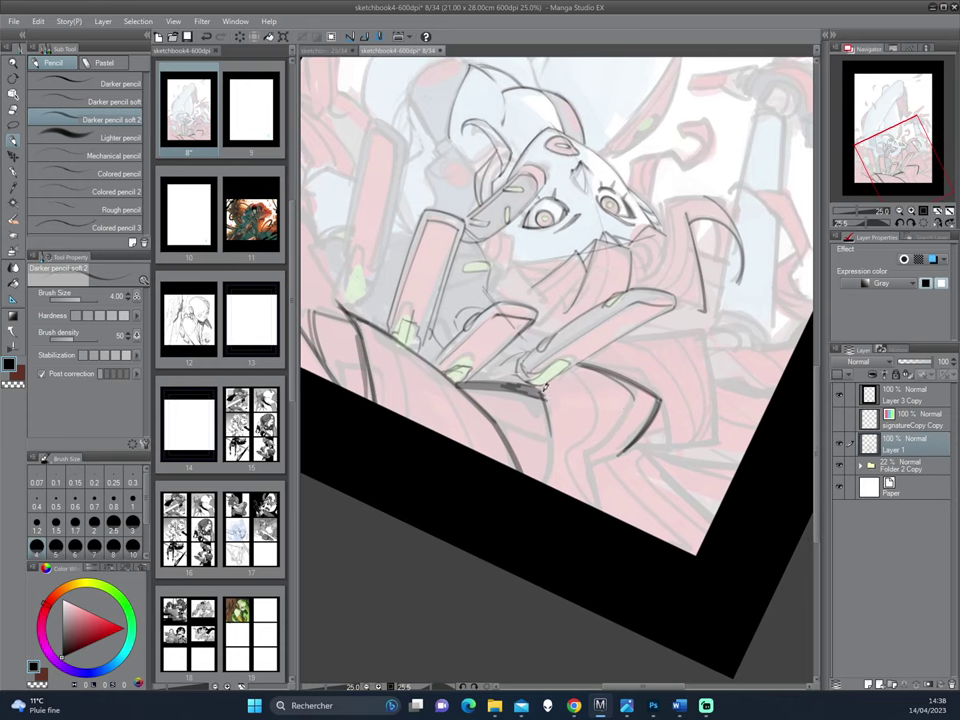
{"action": "left_click_drag", "start_coordinate": [543, 392], "coordinate": [547, 482]}
{"action": "left_click_drag", "start_coordinate": [552, 421], "coordinate": [547, 483]}
{"action": "mouse_move", "coordinate": [643, 479]}
{"action": "left_mouse_down"}
{"action": "mouse_move", "coordinate": [585, 465]}
{"action": "mouse_move", "coordinate": [578, 440]}
{"action": "left_mouse_up"}
{"action": "key", "text": "-"}
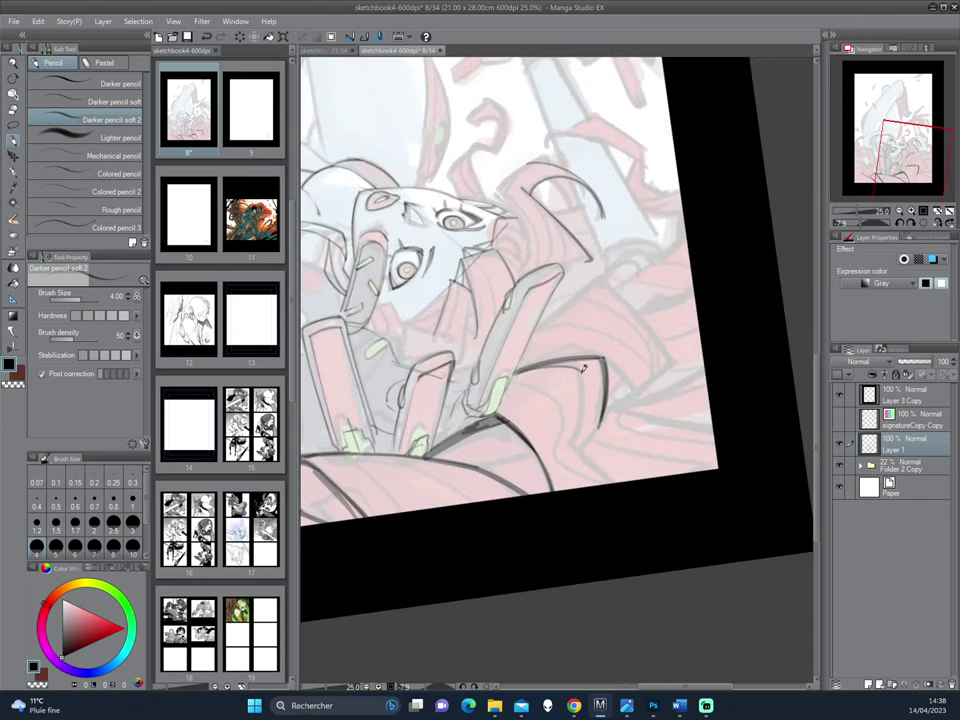
- Draw the folded underside of the sharply bent hair lock and the strand rising behind its bend
{"action": "key", "text": "asciicircum"}
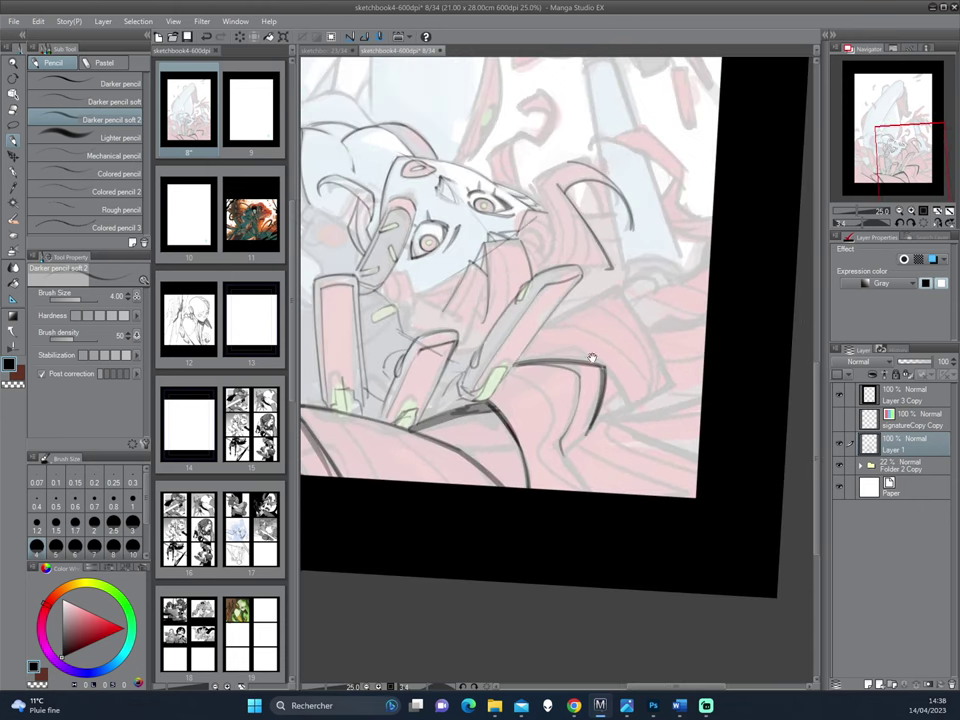
{"action": "left_click_drag", "start_coordinate": [565, 443], "coordinate": [602, 501]}
{"action": "mouse_move", "coordinate": [643, 450]}
{"action": "left_mouse_down"}
{"action": "mouse_move", "coordinate": [684, 376]}
{"action": "mouse_move", "coordinate": [657, 351]}
{"action": "left_mouse_up"}
{"action": "mouse_move", "coordinate": [596, 364]}
{"action": "left_mouse_down"}
{"action": "mouse_move", "coordinate": [591, 400]}
{"action": "mouse_move", "coordinate": [649, 349]}
{"action": "mouse_move", "coordinate": [665, 368]}
{"action": "left_mouse_up"}
{"action": "mouse_move", "coordinate": [580, 343]}
{"action": "left_mouse_down"}
{"action": "mouse_move", "coordinate": [574, 410]}
{"action": "mouse_move", "coordinate": [626, 411]}
{"action": "mouse_move", "coordinate": [592, 355]}
{"action": "left_mouse_up"}
{"action": "mouse_move", "coordinate": [592, 355]}
{"action": "left_mouse_down"}
{"action": "mouse_move", "coordinate": [589, 315]}
{"action": "mouse_move", "coordinate": [566, 363]}
{"action": "left_mouse_up"}
{"action": "left_click_drag", "start_coordinate": [658, 252], "coordinate": [684, 317]}
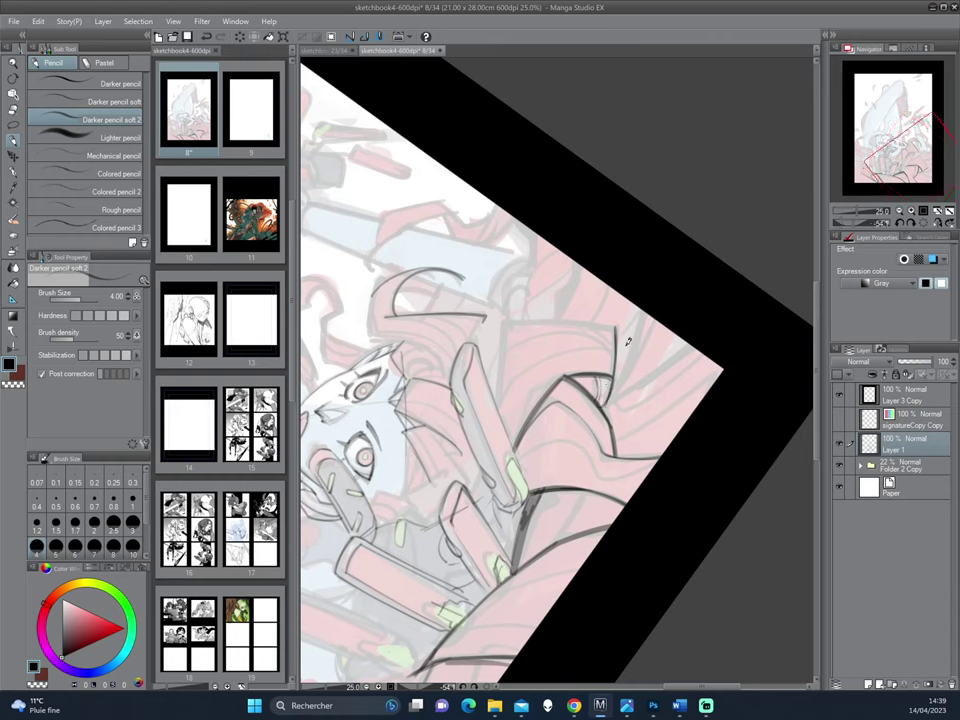
- Draw tapering hair strands fanning out from the bent lock's fold toward the page corner
{"action": "mouse_move", "coordinate": [645, 305]}
{"action": "left_mouse_down"}
{"action": "mouse_move", "coordinate": [618, 385]}
{"action": "mouse_move", "coordinate": [635, 370]}
{"action": "mouse_move", "coordinate": [620, 388]}
{"action": "left_mouse_up"}
{"action": "left_click_drag", "start_coordinate": [721, 252], "coordinate": [592, 532]}
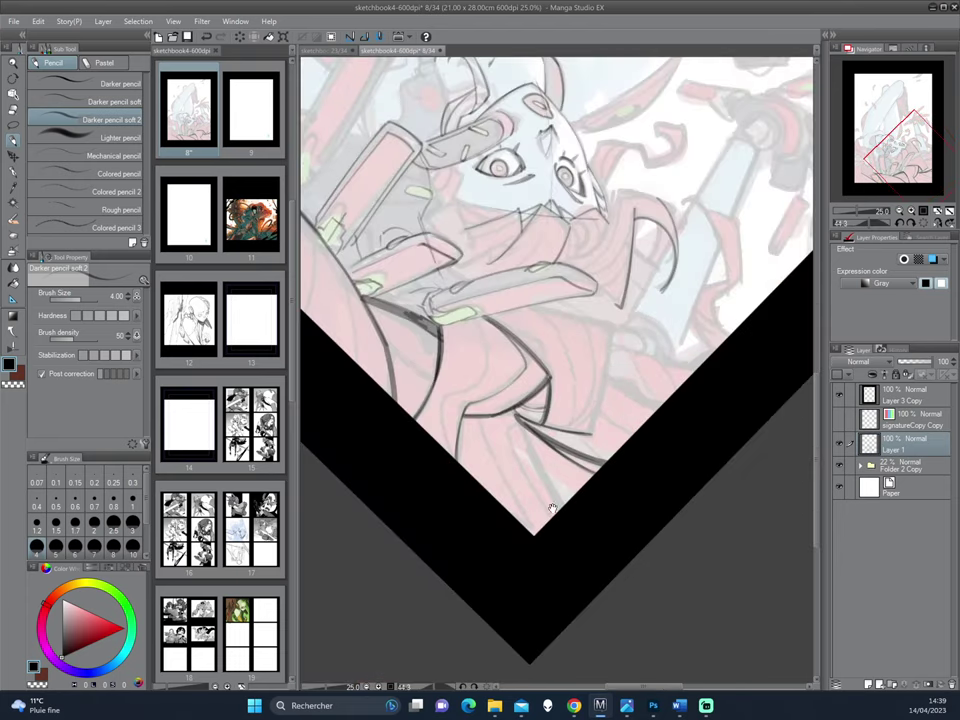
{"action": "mouse_move", "coordinate": [635, 319]}
{"action": "left_mouse_down"}
{"action": "mouse_move", "coordinate": [594, 433]}
{"action": "mouse_move", "coordinate": [582, 440]}
{"action": "left_mouse_up"}
{"action": "mouse_move", "coordinate": [436, 463]}
{"action": "left_mouse_down"}
{"action": "mouse_move", "coordinate": [468, 378]}
{"action": "mouse_move", "coordinate": [454, 411]}
{"action": "mouse_move", "coordinate": [448, 515]}
{"action": "left_mouse_up"}
{"action": "left_click_drag", "start_coordinate": [463, 378], "coordinate": [444, 497]}
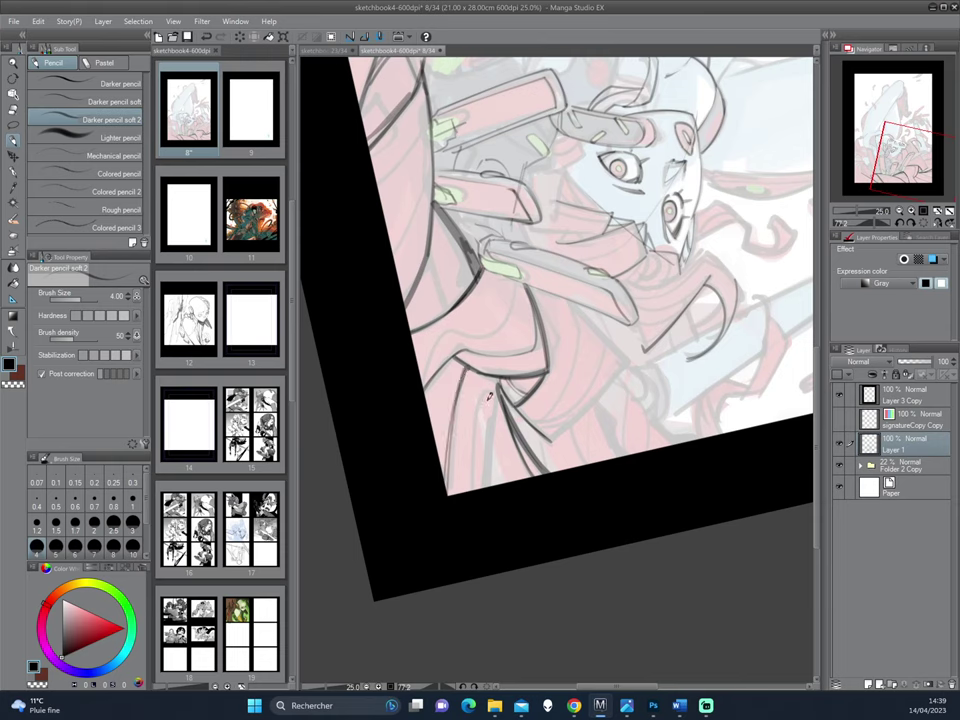
{"action": "mouse_move", "coordinate": [497, 390]}
{"action": "left_mouse_down"}
{"action": "mouse_move", "coordinate": [475, 441]}
{"action": "mouse_move", "coordinate": [474, 502]}
{"action": "mouse_move", "coordinate": [473, 443]}
{"action": "mouse_move", "coordinate": [470, 495]}
{"action": "mouse_move", "coordinate": [484, 483]}
{"action": "left_mouse_up"}
{"action": "mouse_move", "coordinate": [499, 388]}
{"action": "left_mouse_down"}
{"action": "mouse_move", "coordinate": [484, 489]}
{"action": "mouse_move", "coordinate": [587, 407]}
{"action": "mouse_move", "coordinate": [595, 382]}
{"action": "left_mouse_up"}
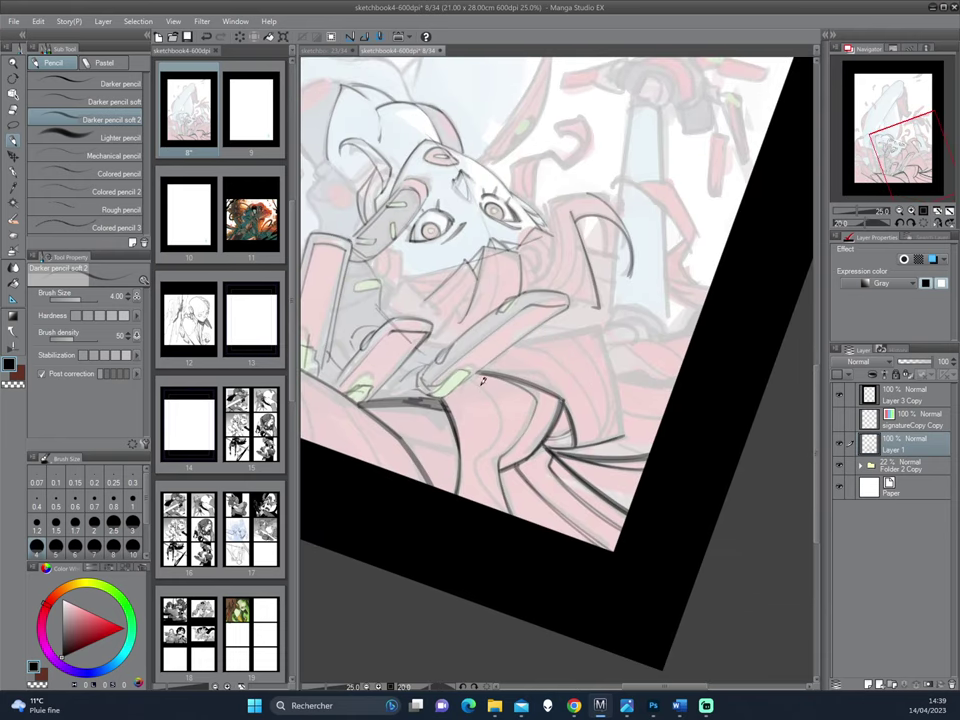
- Add the inner contour of the bent hair lock, from the green fingertip down to the page edge
{"action": "mouse_move", "coordinate": [472, 379]}
{"action": "left_mouse_down"}
{"action": "mouse_move", "coordinate": [494, 412]}
{"action": "mouse_move", "coordinate": [483, 449]}
{"action": "mouse_move", "coordinate": [501, 512]}
{"action": "left_mouse_up"}
{"action": "scroll", "coordinate": [600, 361], "scroll_direction": "down", "scroll_amount": 2}
{"action": "left_click_drag", "start_coordinate": [655, 530], "coordinate": [690, 322]}
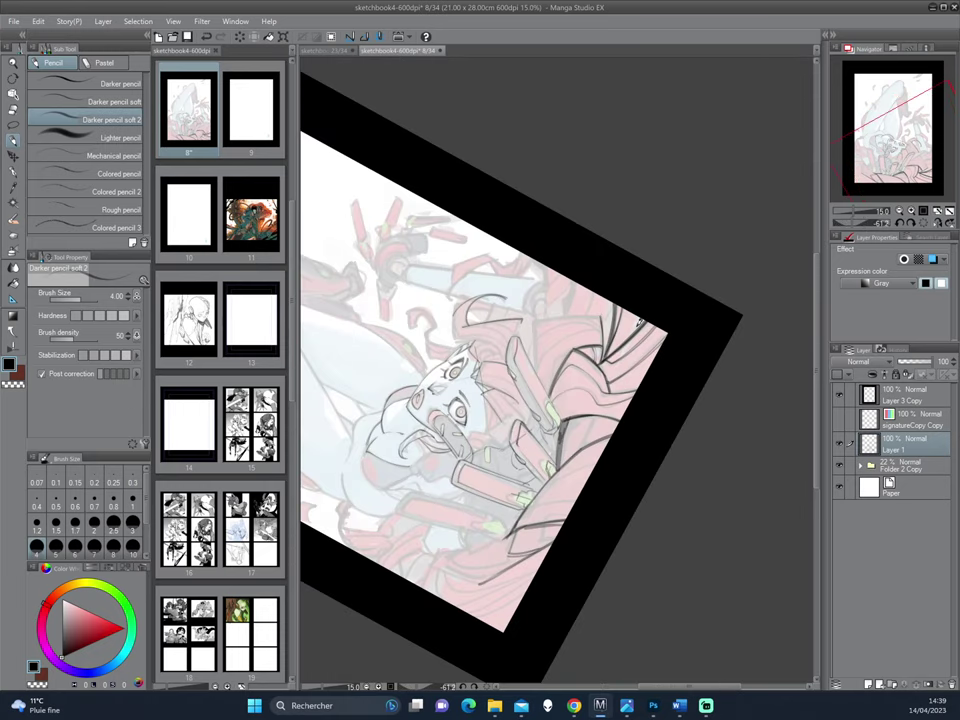
{"action": "scroll", "coordinate": [612, 393], "scroll_direction": "up", "scroll_amount": 1}
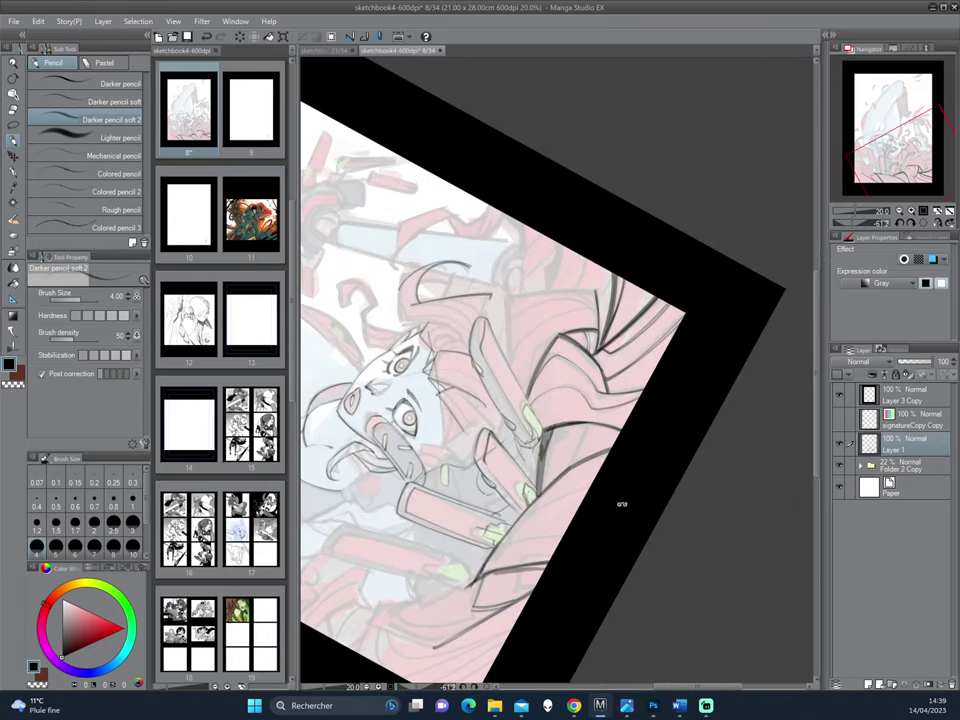
{"action": "left_click_drag", "start_coordinate": [621, 504], "coordinate": [655, 416]}
{"action": "left_click_drag", "start_coordinate": [655, 416], "coordinate": [608, 398]}
- Darken the narrow gap and contour where the curved hair lock meets the mechanical fingertips
{"action": "scroll", "coordinate": [589, 393], "scroll_direction": "up", "scroll_amount": 1}
{"action": "left_click_drag", "start_coordinate": [546, 381], "coordinate": [533, 409]}
{"action": "left_click_drag", "start_coordinate": [613, 358], "coordinate": [574, 371]}
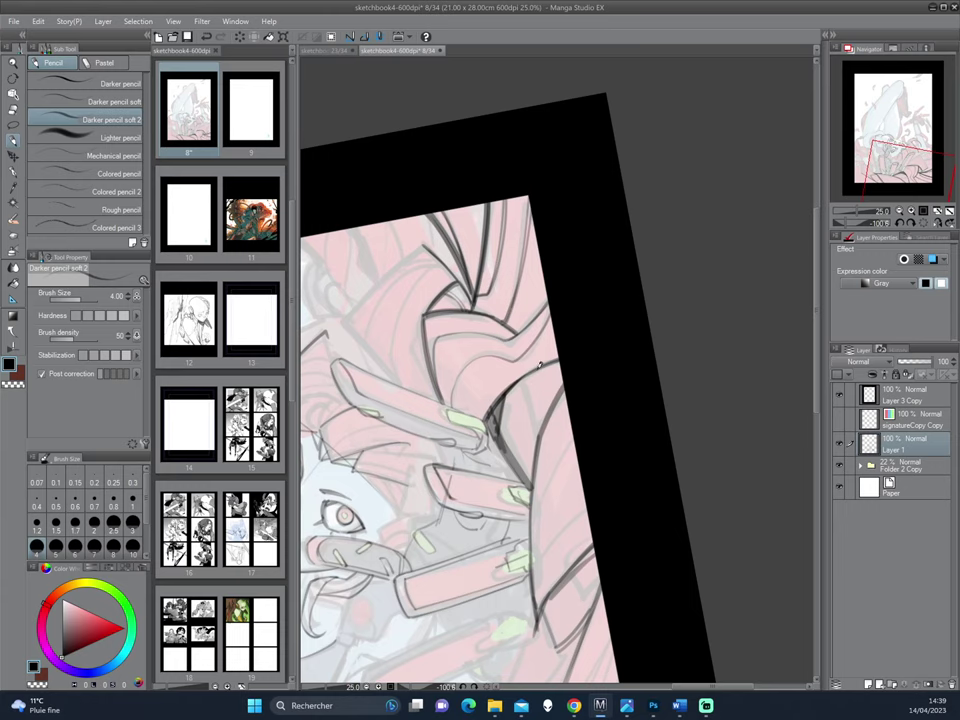
{"action": "left_click_drag", "start_coordinate": [519, 398], "coordinate": [526, 476]}
{"action": "scroll", "coordinate": [560, 370], "scroll_direction": "down", "scroll_amount": 3}
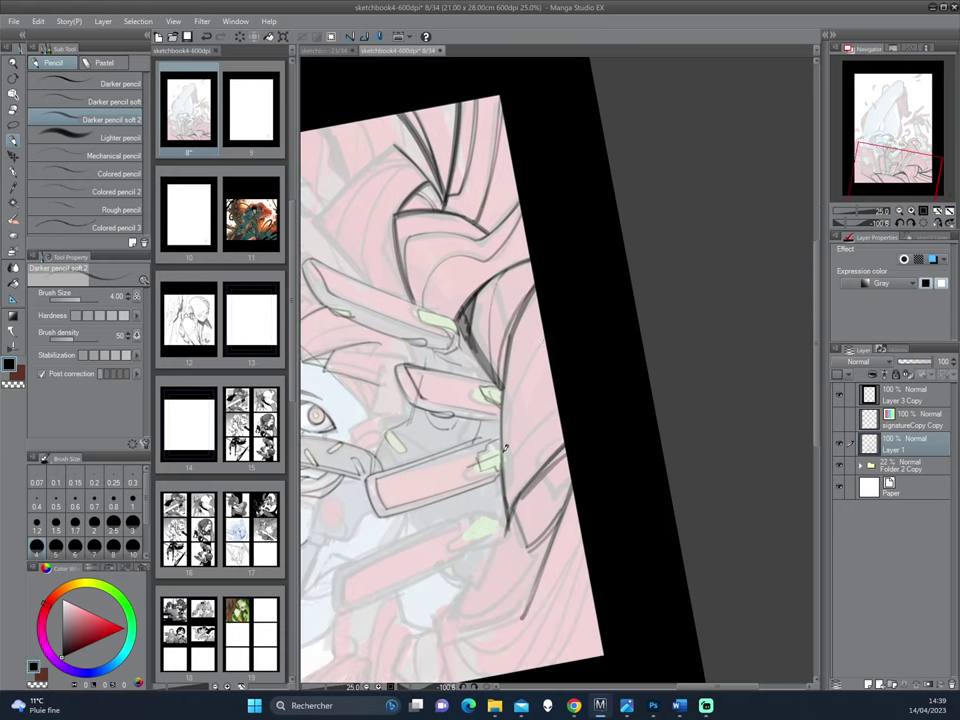
{"action": "mouse_move", "coordinate": [588, 346]}
{"action": "left_mouse_down"}
{"action": "mouse_move", "coordinate": [549, 304]}
{"action": "mouse_move", "coordinate": [587, 350]}
{"action": "left_mouse_up"}
- Add curving strand lines inside the broad hair lock beneath the mechanical fingertips
{"action": "left_click_drag", "start_coordinate": [645, 266], "coordinate": [585, 416]}
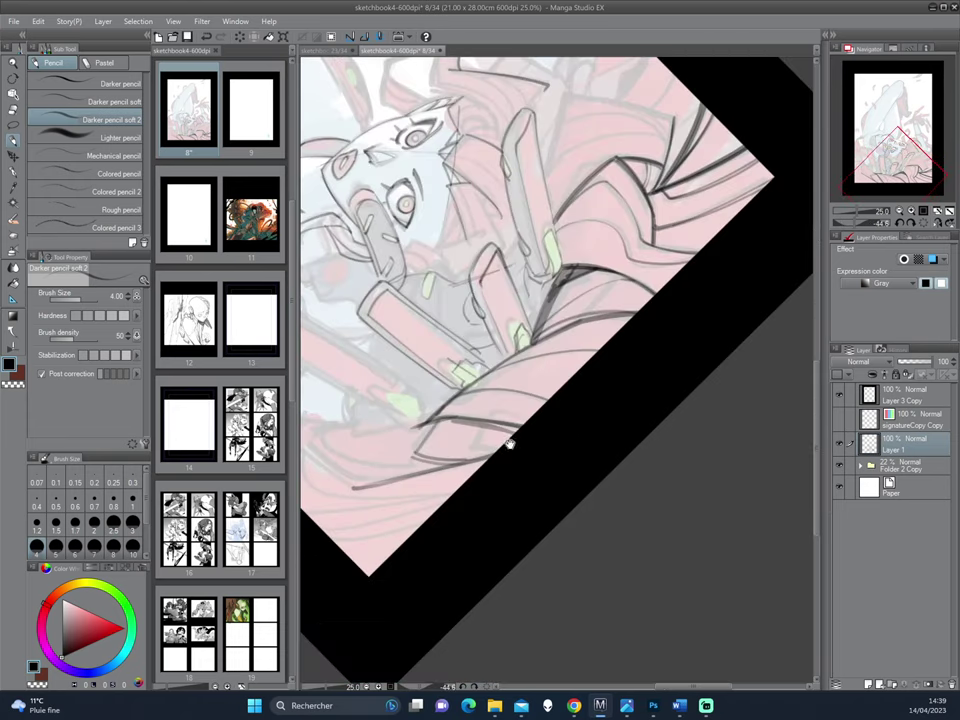
{"action": "left_click_drag", "start_coordinate": [508, 444], "coordinate": [512, 358]}
{"action": "mouse_move", "coordinate": [448, 470]}
{"action": "left_mouse_down"}
{"action": "mouse_move", "coordinate": [504, 377]}
{"action": "mouse_move", "coordinate": [485, 403]}
{"action": "left_mouse_up"}
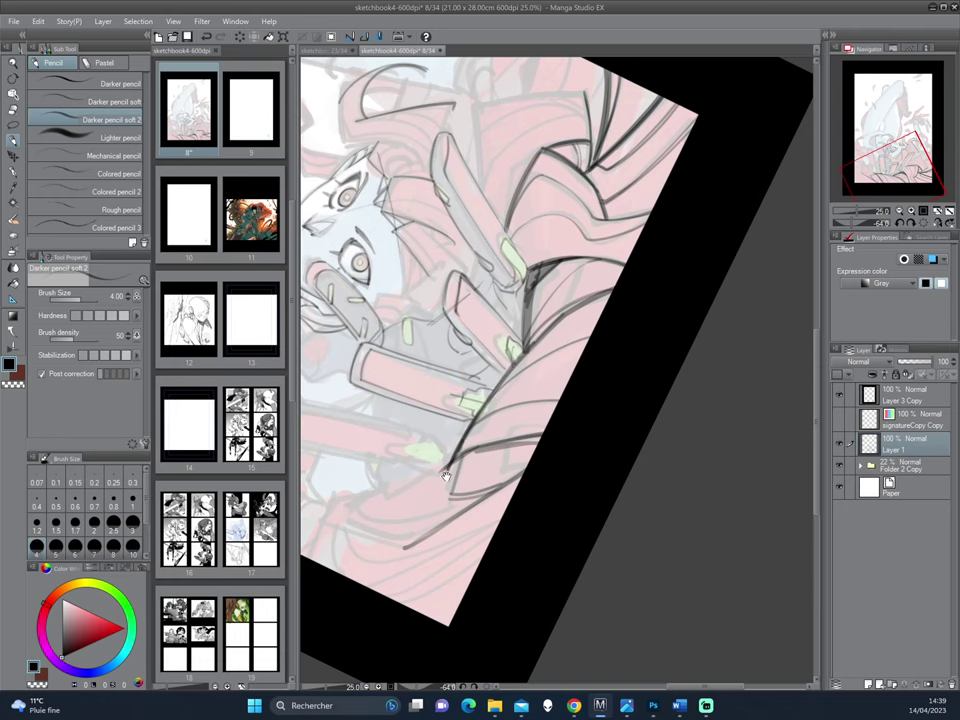
{"action": "left_click_drag", "start_coordinate": [464, 510], "coordinate": [592, 370]}
{"action": "mouse_move", "coordinate": [554, 298]}
{"action": "left_mouse_down"}
{"action": "mouse_move", "coordinate": [622, 287]}
{"action": "mouse_move", "coordinate": [579, 448]}
{"action": "mouse_move", "coordinate": [572, 426]}
{"action": "left_mouse_up"}
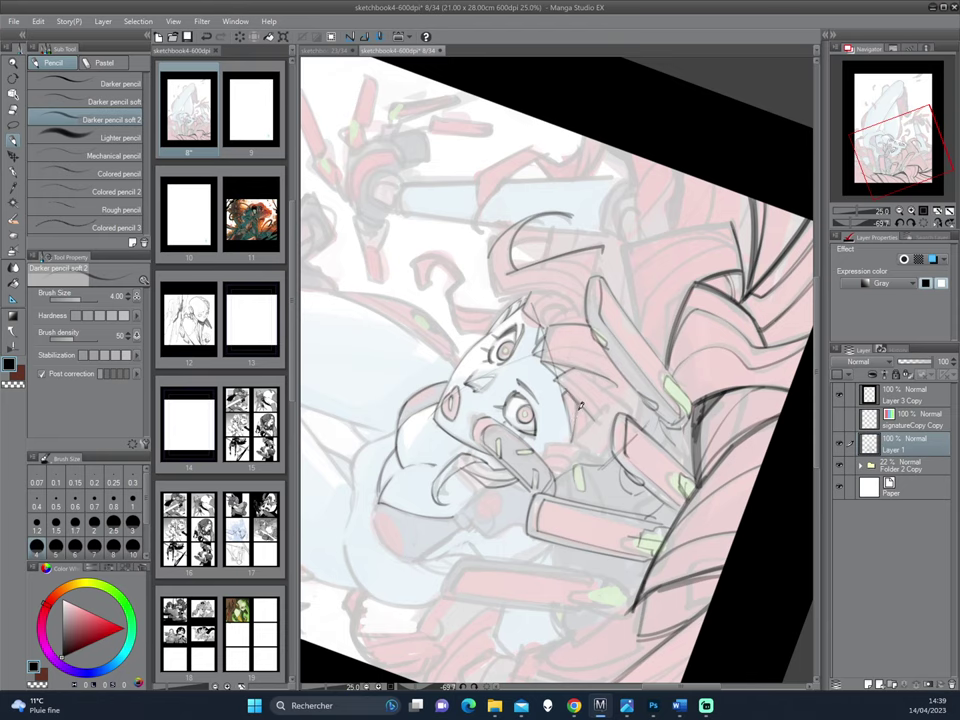
- Outline the angular fringe locks sweeping from the forehead toward the mechanical fingers
{"action": "mouse_move", "coordinate": [586, 403]}
{"action": "left_mouse_down"}
{"action": "mouse_move", "coordinate": [574, 446]}
{"action": "mouse_move", "coordinate": [594, 463]}
{"action": "mouse_move", "coordinate": [657, 415]}
{"action": "mouse_move", "coordinate": [667, 277]}
{"action": "mouse_move", "coordinate": [668, 385]}
{"action": "left_mouse_up"}
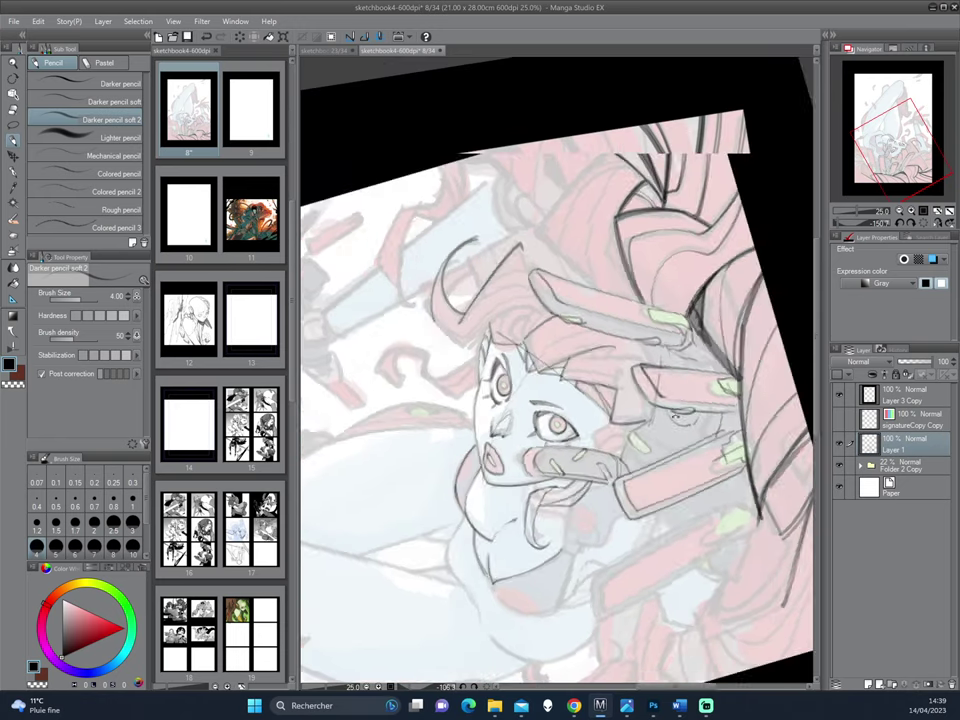
{"action": "left_click_drag", "start_coordinate": [626, 334], "coordinate": [552, 377]}
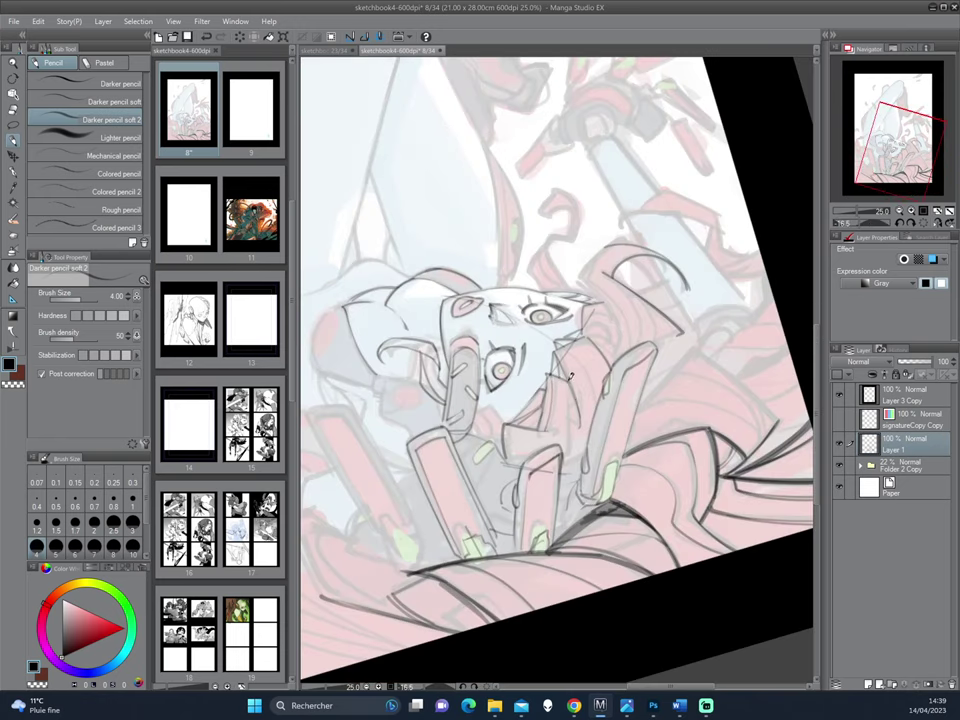
{"action": "left_click_drag", "start_coordinate": [571, 376], "coordinate": [636, 422]}
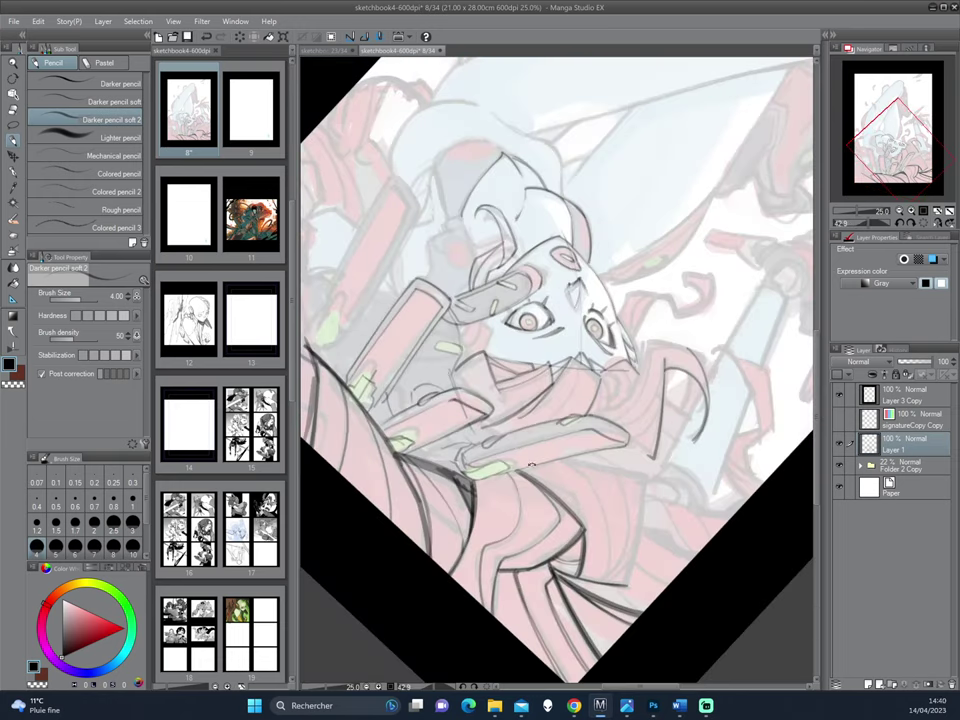
{"action": "left_click_drag", "start_coordinate": [532, 465], "coordinate": [588, 428]}
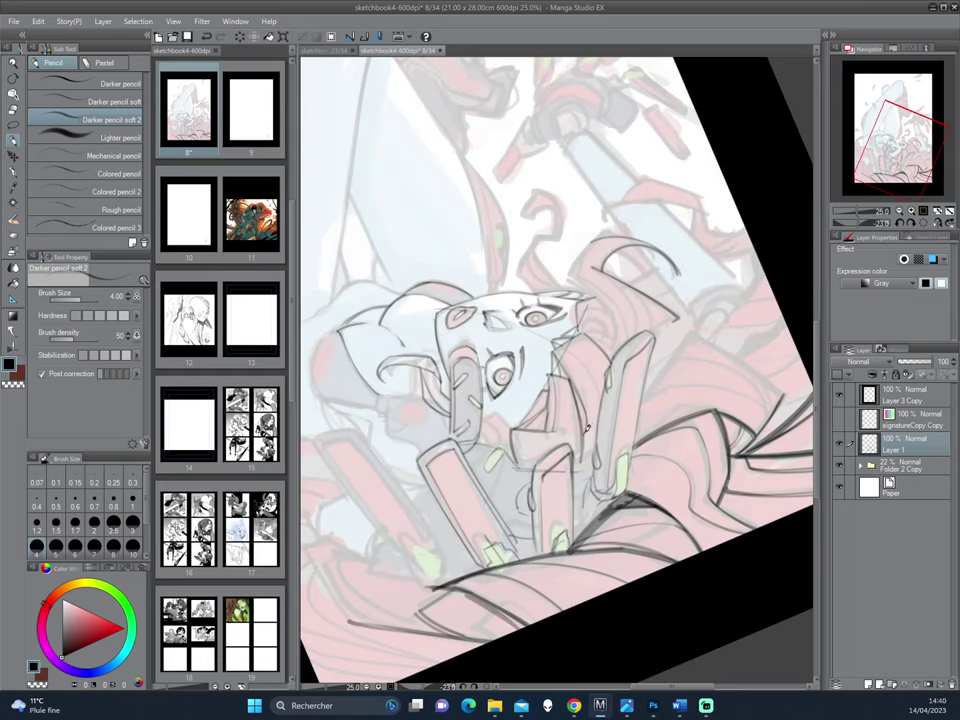
- Draw curved hair strands wrapping around the far temple between the fringe and the looping lock
{"action": "left_click_drag", "start_coordinate": [634, 283], "coordinate": [529, 352]}
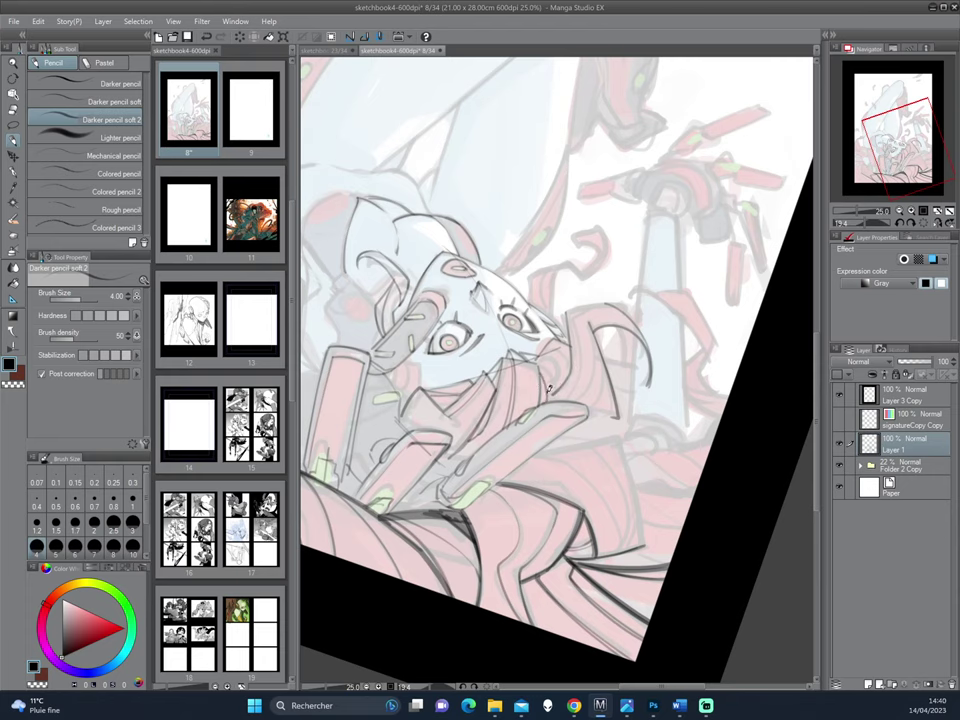
{"action": "mouse_move", "coordinate": [663, 242]}
{"action": "left_mouse_down"}
{"action": "mouse_move", "coordinate": [604, 452]}
{"action": "mouse_move", "coordinate": [550, 515]}
{"action": "left_mouse_up"}
{"action": "left_click_drag", "start_coordinate": [583, 435], "coordinate": [627, 423]}
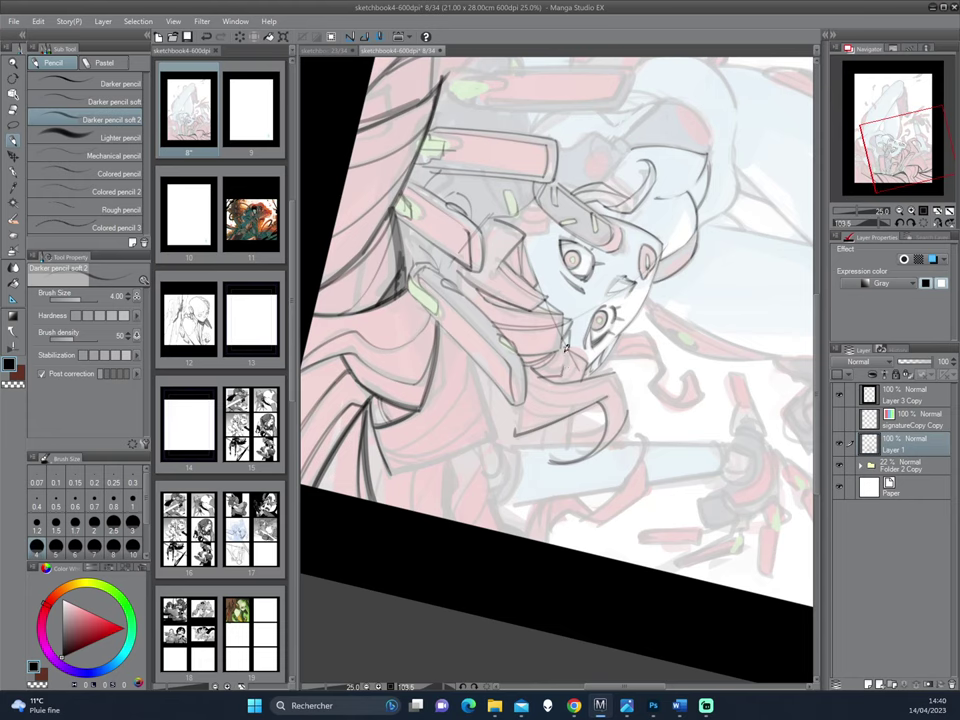
{"action": "mouse_move", "coordinate": [546, 420]}
{"action": "left_mouse_down"}
{"action": "mouse_move", "coordinate": [547, 355]}
{"action": "mouse_move", "coordinate": [557, 377]}
{"action": "mouse_move", "coordinate": [549, 379]}
{"action": "left_mouse_up"}
{"action": "left_click_drag", "start_coordinate": [648, 290], "coordinate": [738, 477]}
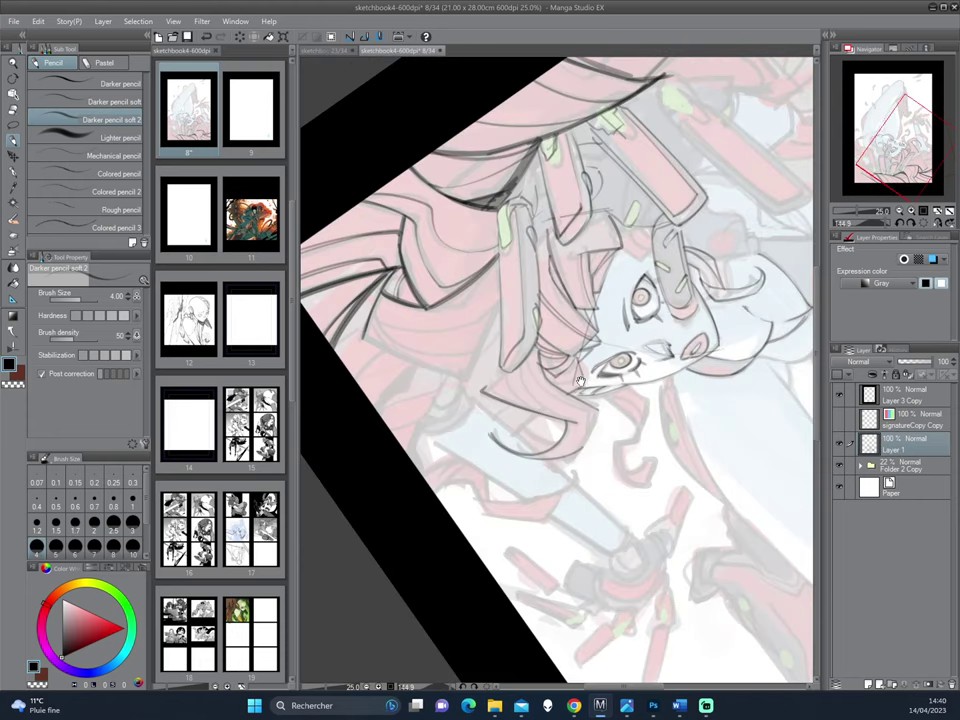
- Refine the fringe strands above the forehead and the small locks beside the finger touching the cheek
{"action": "left_click_drag", "start_coordinate": [582, 437], "coordinate": [567, 362]}
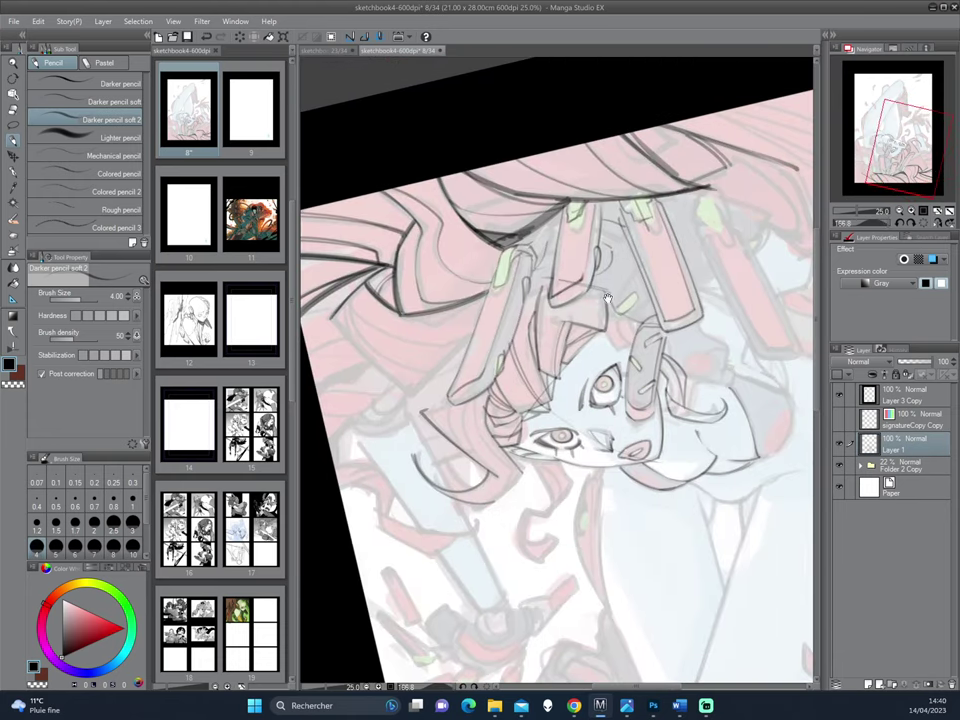
{"action": "left_click_drag", "start_coordinate": [602, 326], "coordinate": [541, 358]}
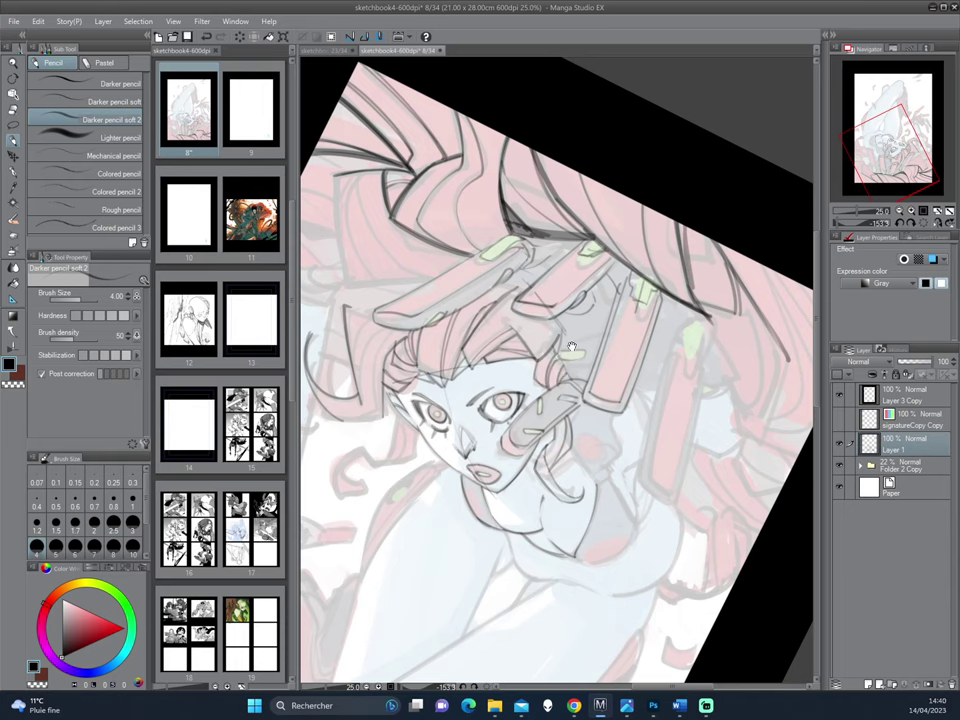
{"action": "left_click_drag", "start_coordinate": [664, 302], "coordinate": [682, 370]}
{"action": "left_click_drag", "start_coordinate": [597, 390], "coordinate": [663, 373]}
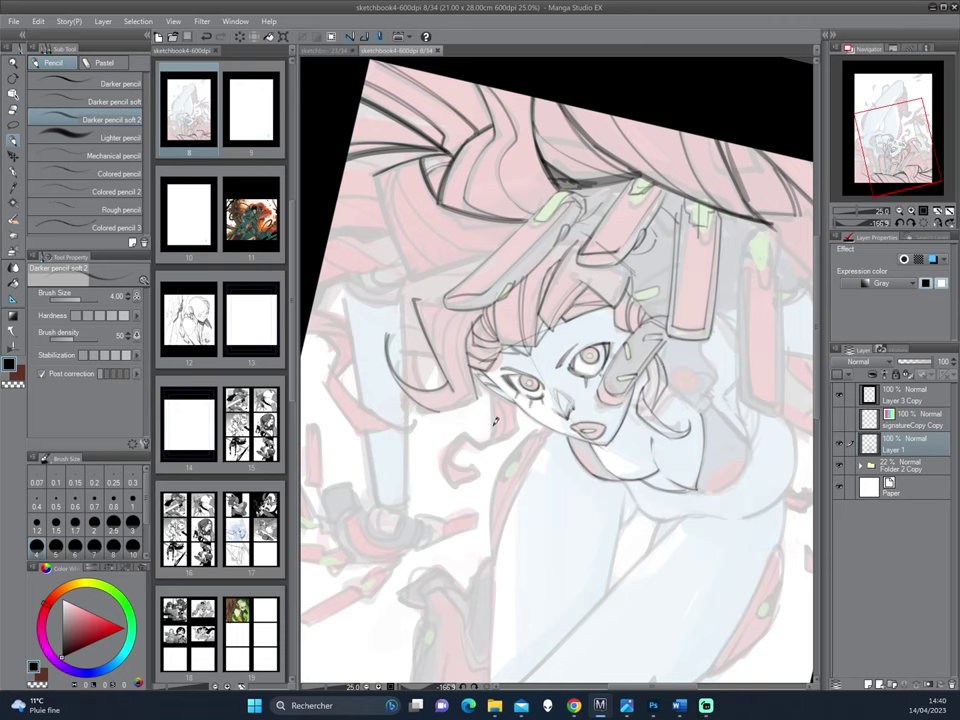
- Outline the small flicked hair lock projecting from the far side of the face
{"action": "mouse_move", "coordinate": [491, 388]}
{"action": "left_mouse_down"}
{"action": "mouse_move", "coordinate": [490, 444]}
{"action": "mouse_move", "coordinate": [501, 421]}
{"action": "left_mouse_up"}
{"action": "left_click_drag", "start_coordinate": [618, 342], "coordinate": [553, 420]}
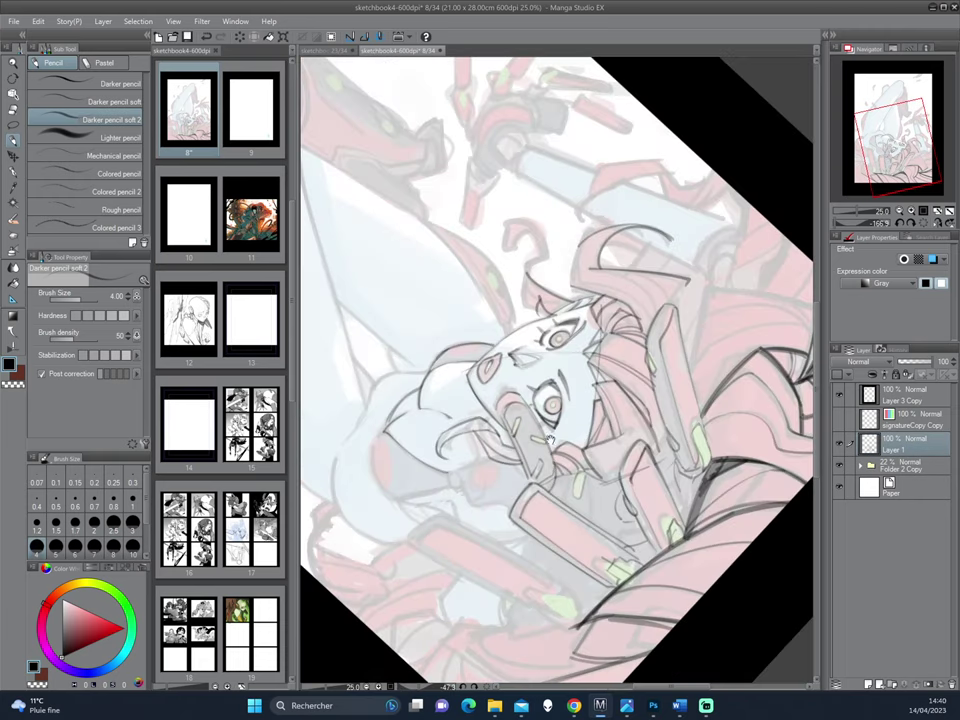
{"action": "scroll", "coordinate": [551, 417], "scroll_direction": "up", "scroll_amount": 2}
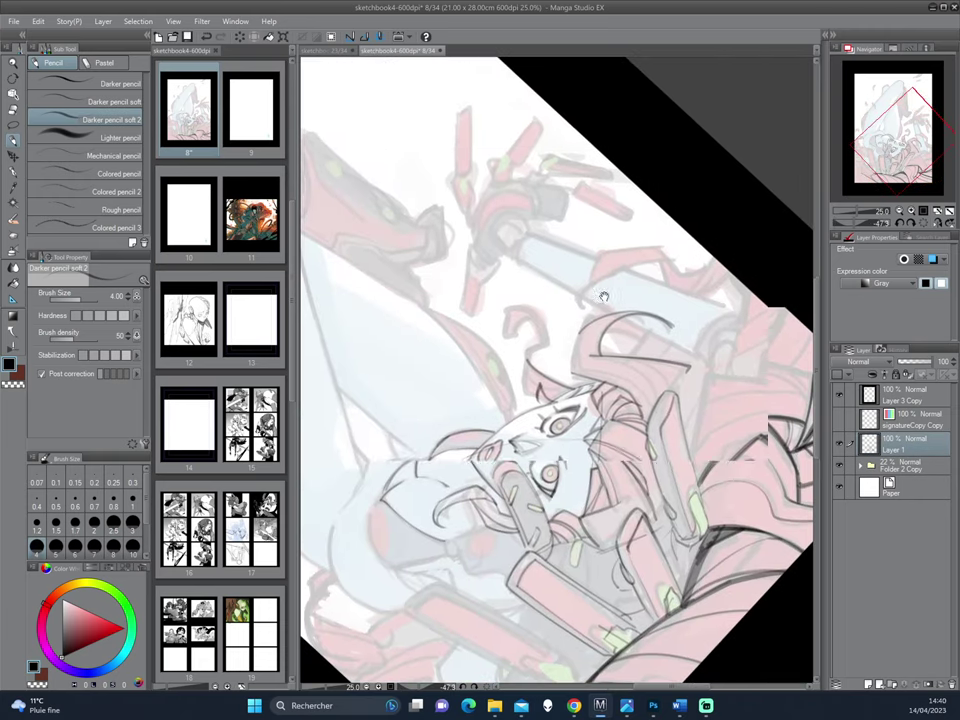
- Complete the curled, ribbon-like tip of the flicked hair lock beside the far cheek
{"action": "scroll", "coordinate": [531, 333], "scroll_direction": "up", "scroll_amount": 2}
{"action": "mouse_move", "coordinate": [533, 324]}
{"action": "left_mouse_down"}
{"action": "mouse_move", "coordinate": [510, 335]}
{"action": "mouse_move", "coordinate": [508, 350]}
{"action": "mouse_move", "coordinate": [521, 351]}
{"action": "left_mouse_up"}
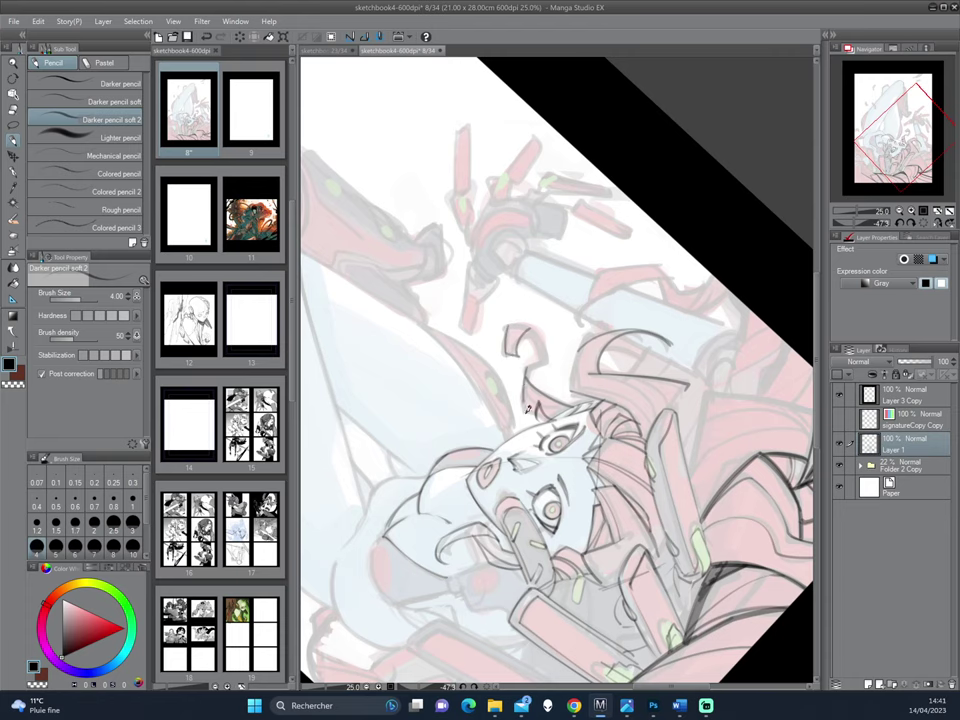
{"action": "left_click_drag", "start_coordinate": [514, 276], "coordinate": [604, 399]}
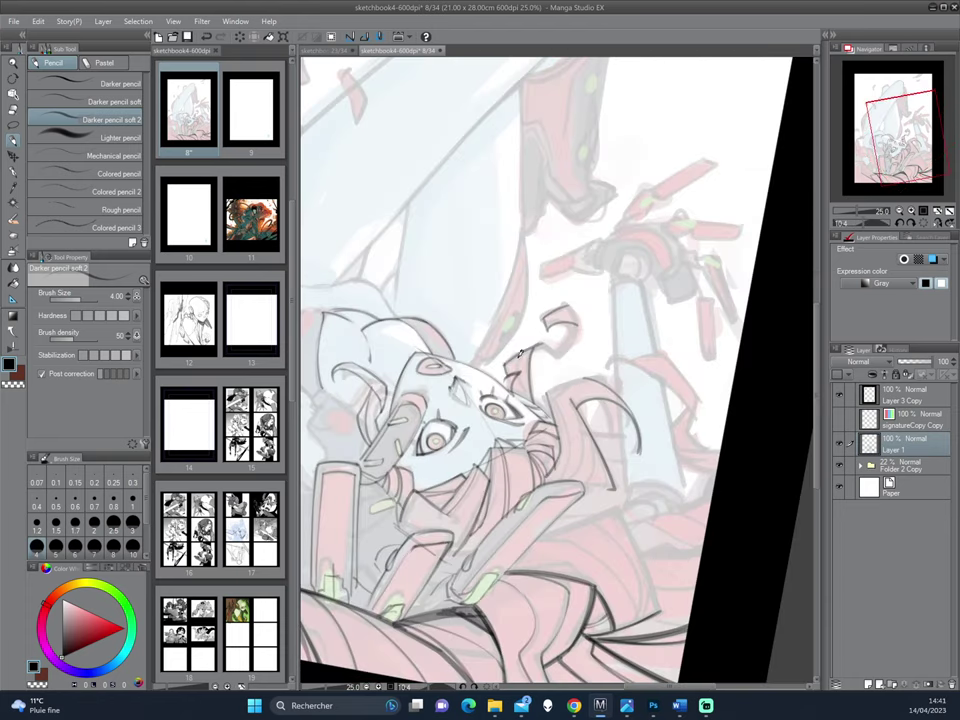
{"action": "left_click_drag", "start_coordinate": [533, 442], "coordinate": [617, 262]}
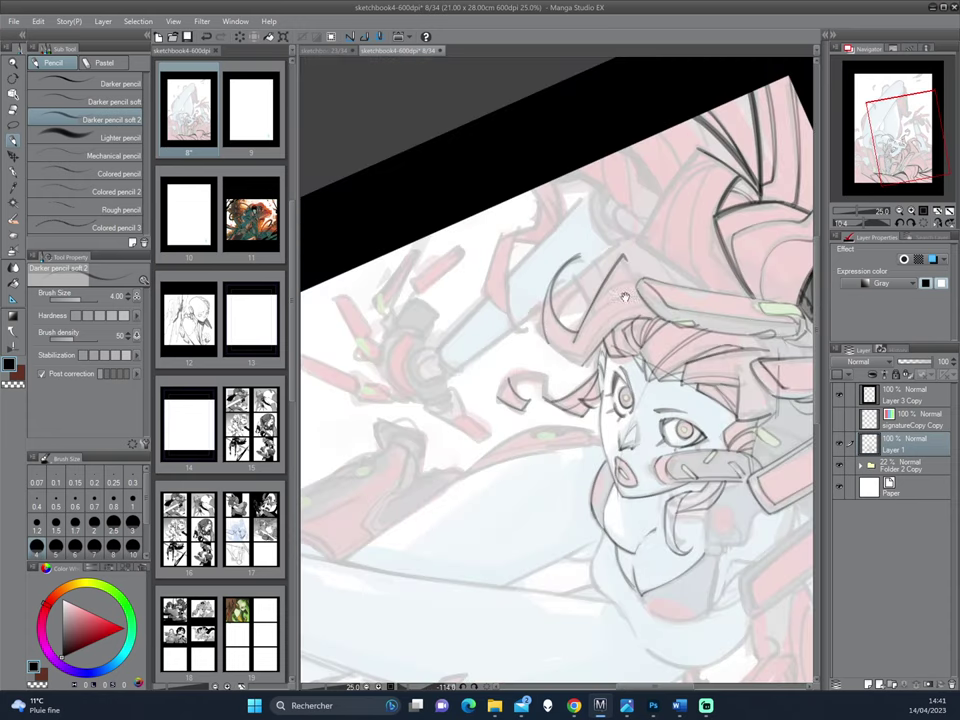
{"action": "left_click_drag", "start_coordinate": [660, 190], "coordinate": [580, 328]}
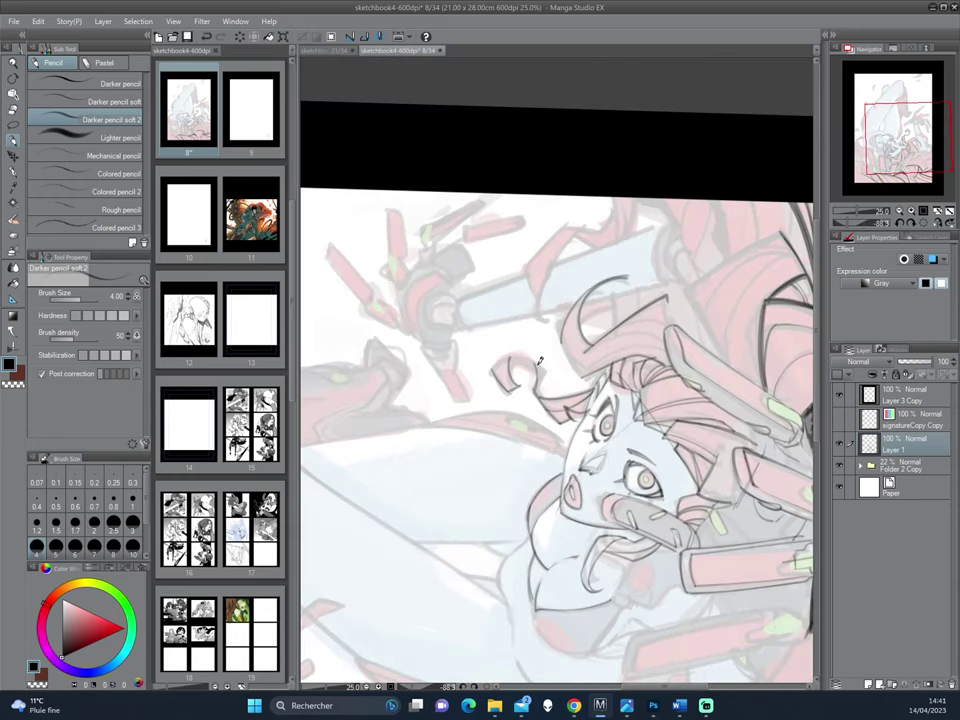
{"action": "mouse_move", "coordinate": [543, 383]}
{"action": "left_mouse_down"}
{"action": "mouse_move", "coordinate": [545, 334]}
{"action": "mouse_move", "coordinate": [581, 325]}
{"action": "mouse_move", "coordinate": [606, 354]}
{"action": "mouse_move", "coordinate": [548, 354]}
{"action": "mouse_move", "coordinate": [552, 364]}
{"action": "left_mouse_up"}
- Outline the curved lower contour of the torso beneath the chin and chest
{"action": "mouse_move", "coordinate": [627, 306]}
{"action": "left_mouse_down"}
{"action": "mouse_move", "coordinate": [647, 337]}
{"action": "mouse_move", "coordinate": [652, 383]}
{"action": "left_mouse_up"}
{"action": "left_click_drag", "start_coordinate": [682, 298], "coordinate": [660, 317]}
{"action": "left_click_drag", "start_coordinate": [675, 270], "coordinate": [619, 368]}
{"action": "left_click_drag", "start_coordinate": [598, 307], "coordinate": [590, 345]}
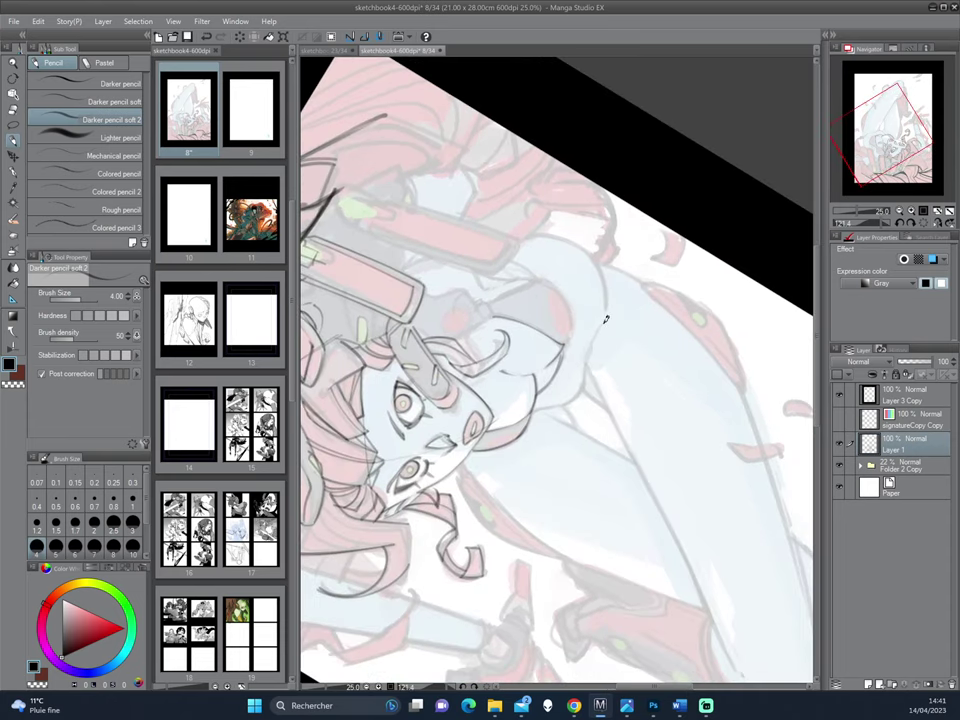
{"action": "left_click_drag", "start_coordinate": [606, 332], "coordinate": [540, 427]}
{"action": "key", "text": "c"}
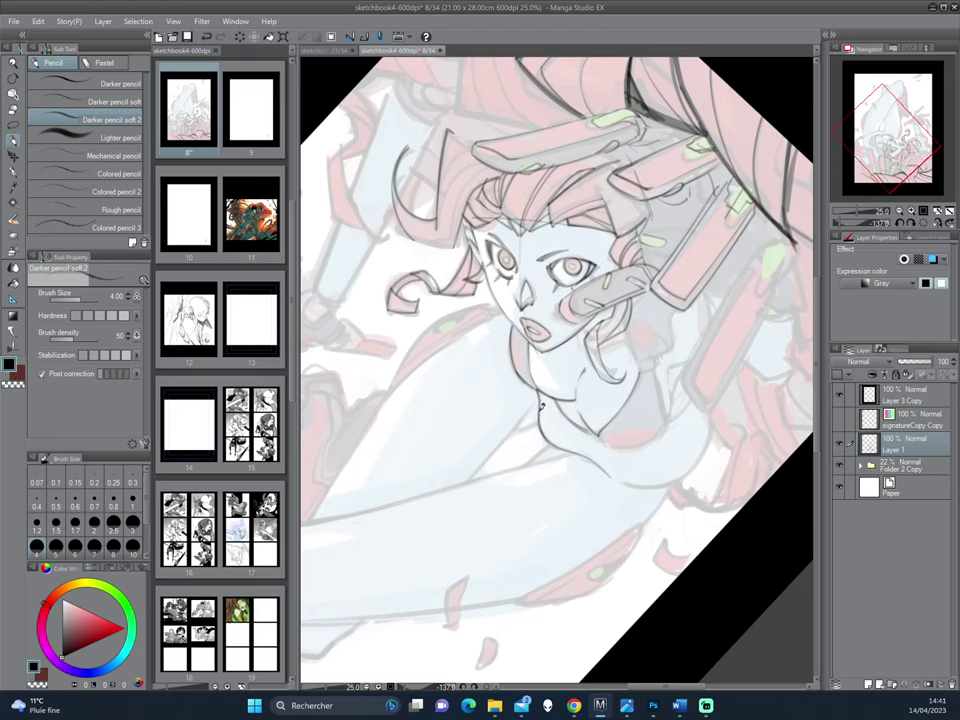
{"action": "left_click_drag", "start_coordinate": [562, 446], "coordinate": [545, 458]}
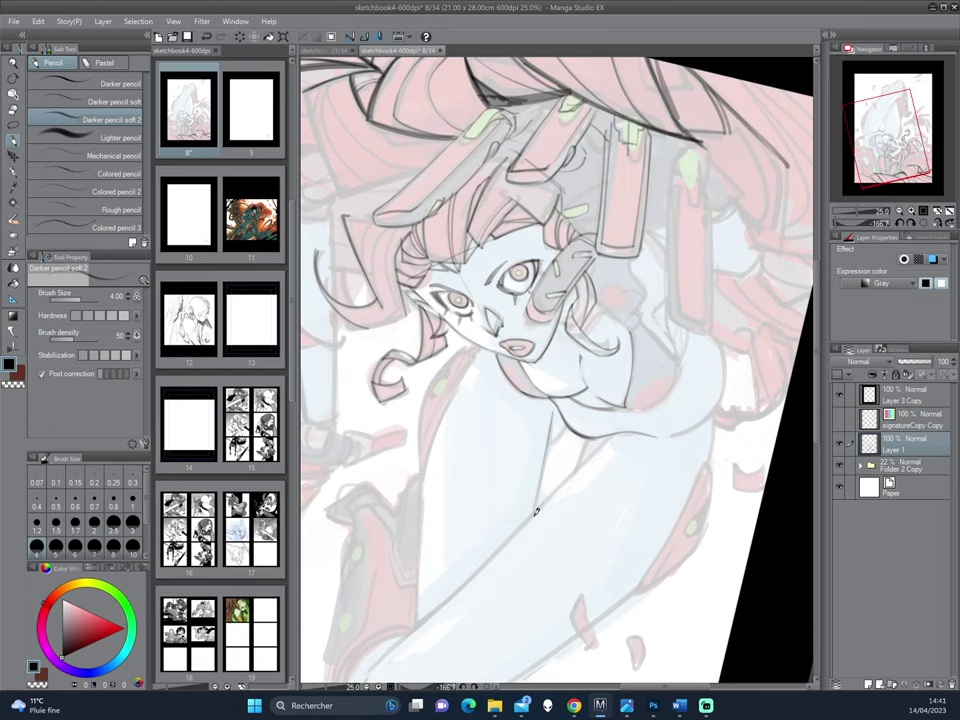
- Draw the inner contours of both legs where they meet beneath the torso and cross
{"action": "left_click_drag", "start_coordinate": [553, 408], "coordinate": [536, 512]}
{"action": "left_click_drag", "start_coordinate": [578, 478], "coordinate": [613, 438]}
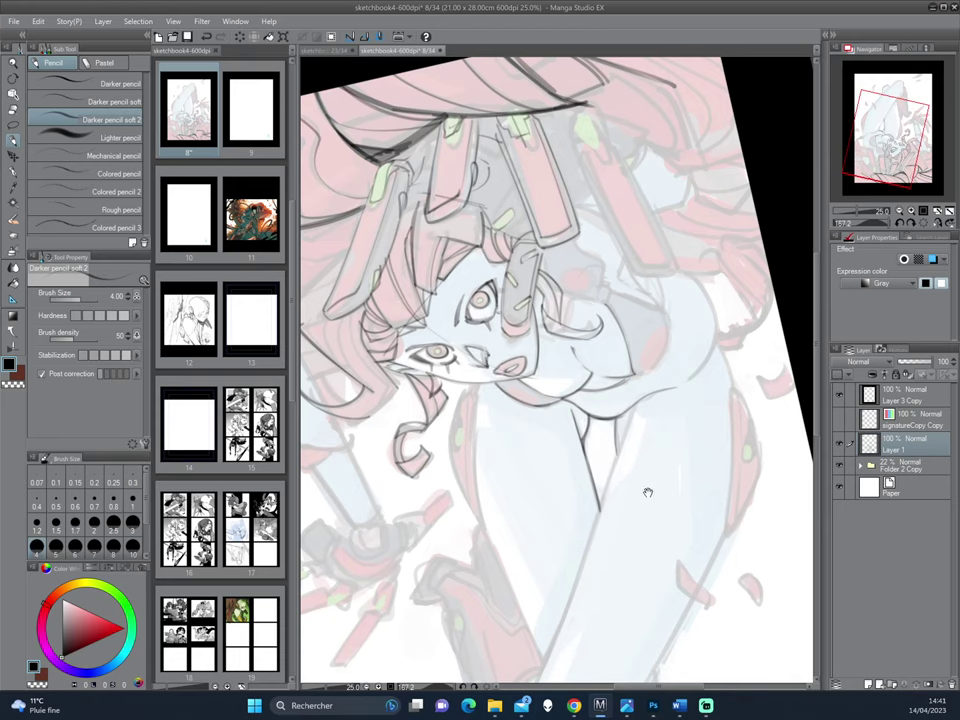
{"action": "left_click_drag", "start_coordinate": [618, 428], "coordinate": [568, 342]}
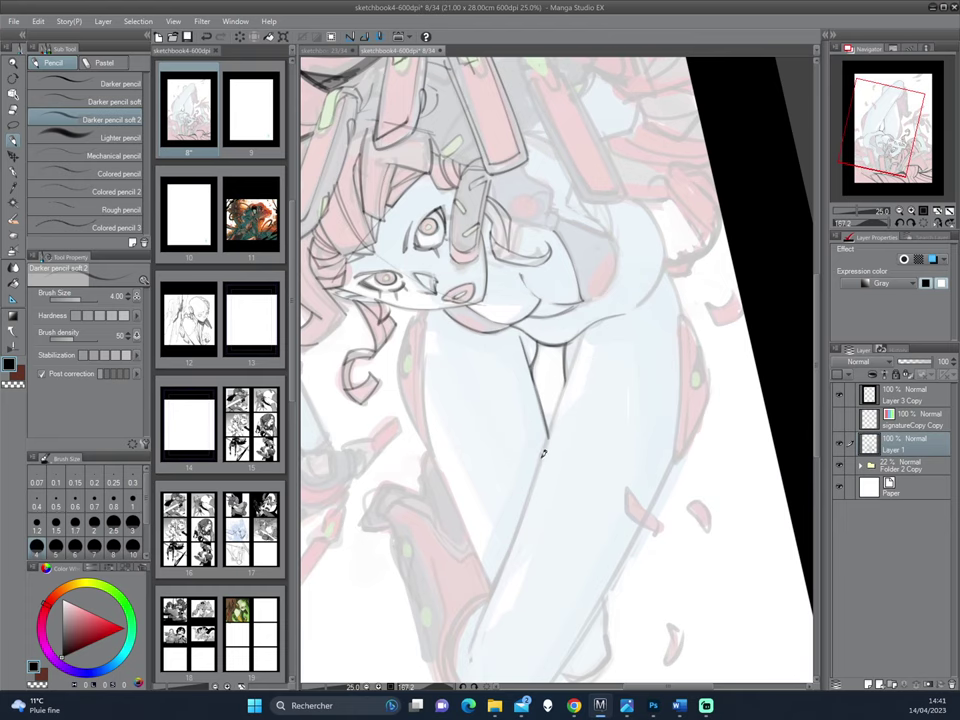
{"action": "mouse_move", "coordinate": [547, 437]}
{"action": "left_mouse_down"}
{"action": "mouse_move", "coordinate": [525, 500]}
{"action": "mouse_move", "coordinate": [628, 358]}
{"action": "mouse_move", "coordinate": [637, 416]}
{"action": "mouse_move", "coordinate": [575, 484]}
{"action": "mouse_move", "coordinate": [608, 385]}
{"action": "left_mouse_up"}
- Outline the rounded outer body contour and continue it along the leg's outer edge past the red panel
{"action": "left_click_drag", "start_coordinate": [642, 256], "coordinate": [583, 321]}
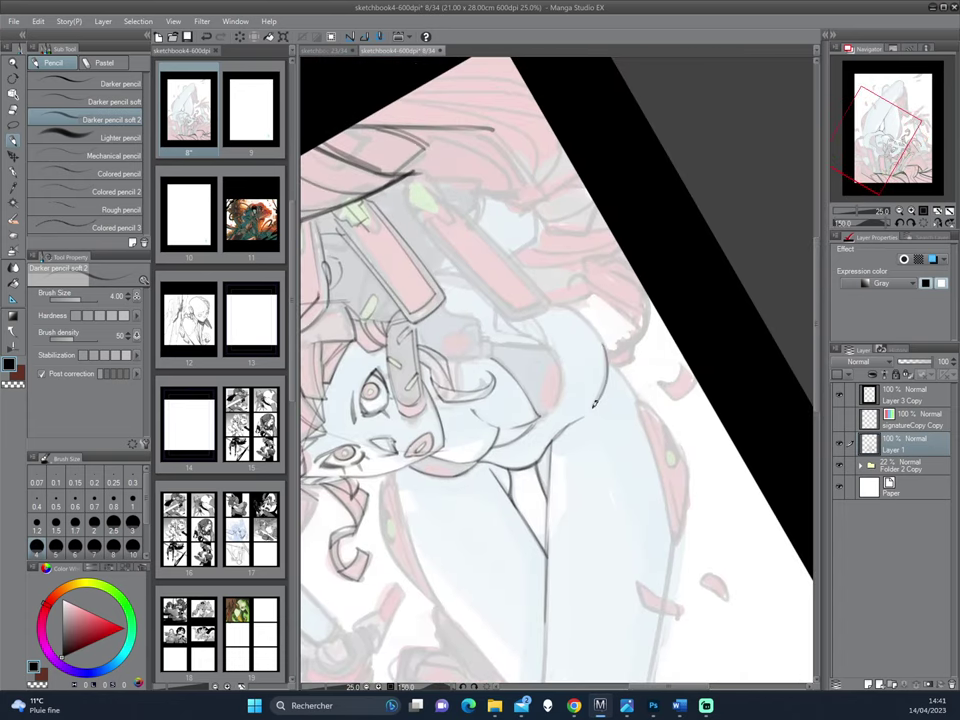
{"action": "left_click_drag", "start_coordinate": [686, 272], "coordinate": [636, 381]}
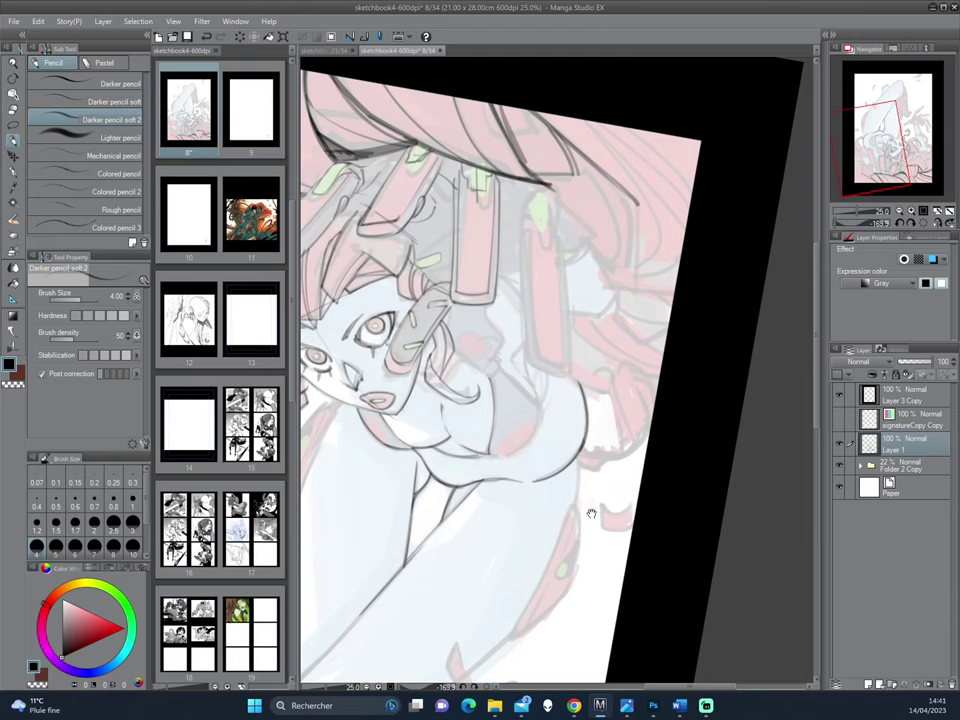
{"action": "scroll", "coordinate": [570, 345], "scroll_direction": "down", "scroll_amount": 3}
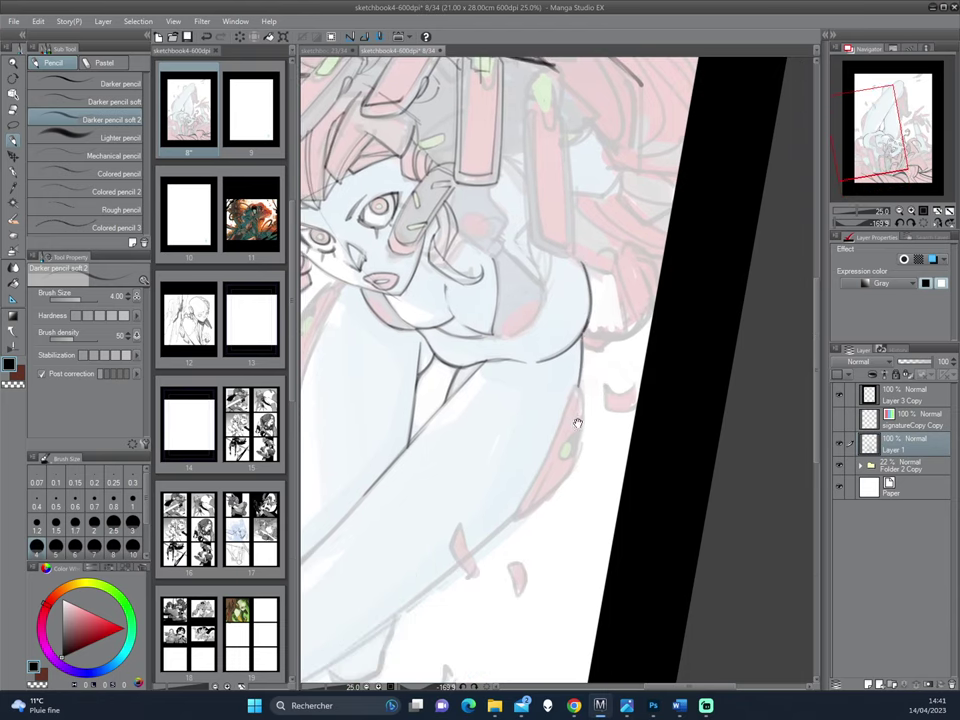
{"action": "scroll", "coordinate": [576, 357], "scroll_direction": "down", "scroll_amount": 1}
{"action": "left_click_drag", "start_coordinate": [577, 345], "coordinate": [518, 467]}
{"action": "left_click_drag", "start_coordinate": [536, 515], "coordinate": [664, 391]}
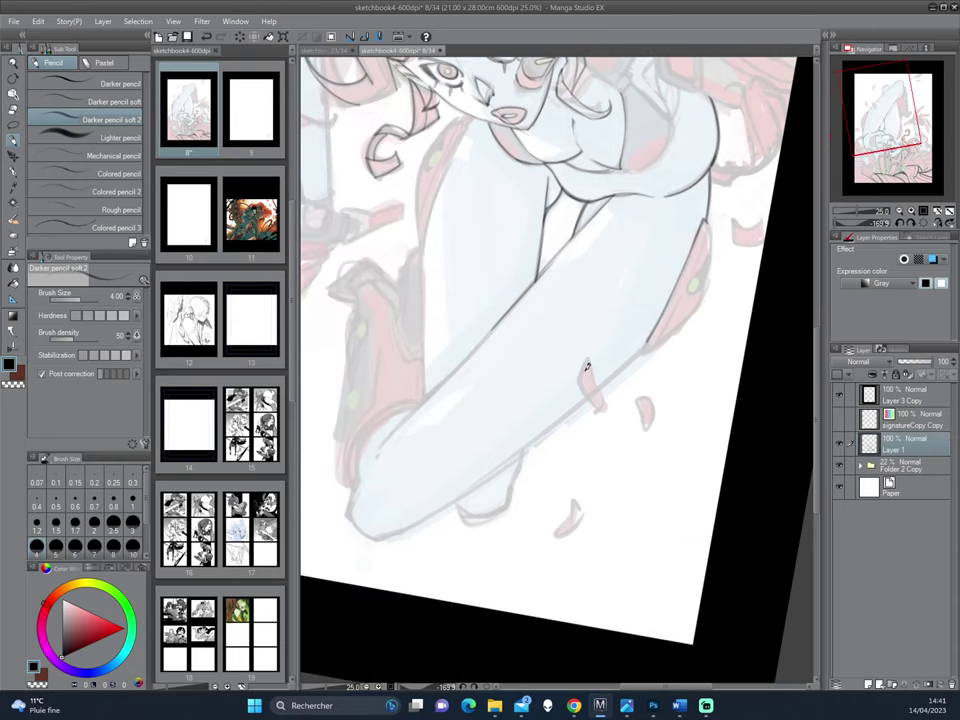
- Outline the three small curved petals floating beside the crossing leg
{"action": "left_click_drag", "start_coordinate": [593, 353], "coordinate": [583, 382]}
{"action": "left_click_drag", "start_coordinate": [705, 292], "coordinate": [635, 356]}
{"action": "left_click_drag", "start_coordinate": [635, 358], "coordinate": [615, 315]}
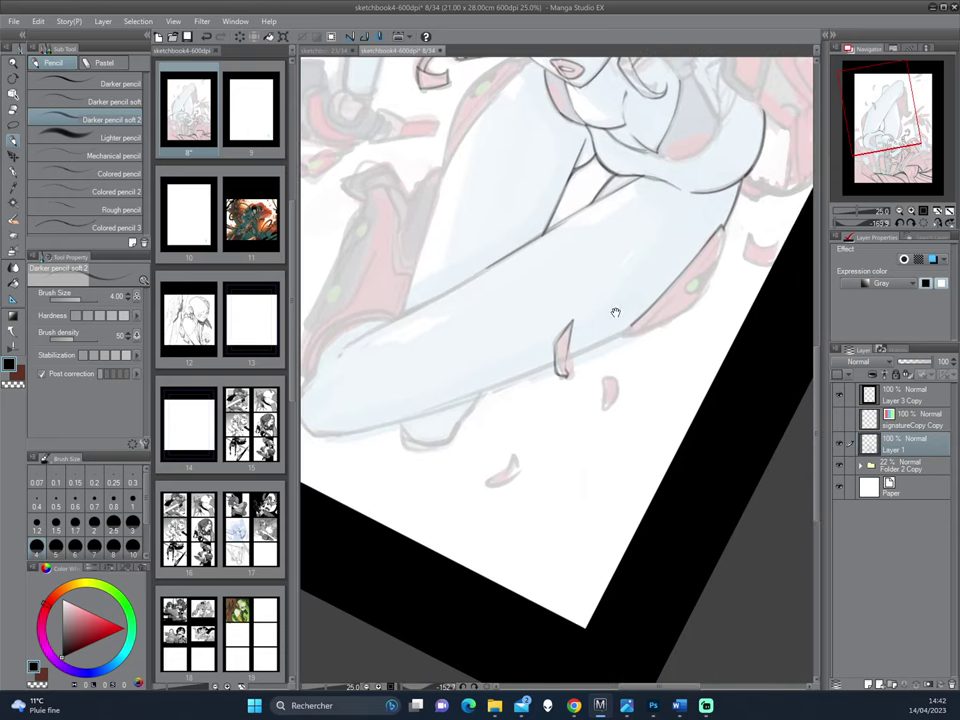
{"action": "mouse_move", "coordinate": [603, 376]}
{"action": "left_mouse_down"}
{"action": "mouse_move", "coordinate": [598, 415]}
{"action": "mouse_move", "coordinate": [647, 385]}
{"action": "mouse_move", "coordinate": [639, 355]}
{"action": "left_mouse_up"}
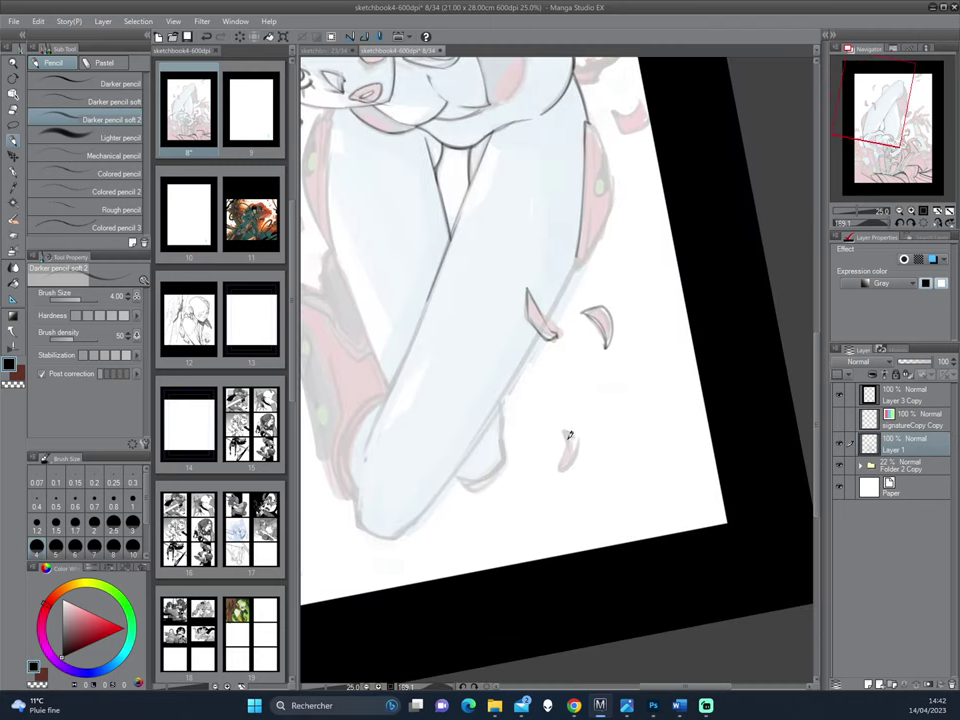
{"action": "left_click_drag", "start_coordinate": [567, 436], "coordinate": [570, 457]}
{"action": "left_click_drag", "start_coordinate": [562, 462], "coordinate": [574, 465]}
{"action": "mouse_move", "coordinate": [580, 328]}
{"action": "left_mouse_down"}
{"action": "mouse_move", "coordinate": [592, 382]}
{"action": "mouse_move", "coordinate": [569, 482]}
{"action": "left_mouse_up"}
{"action": "left_click_drag", "start_coordinate": [645, 296], "coordinate": [670, 345]}
{"action": "left_click_drag", "start_coordinate": [549, 469], "coordinate": [571, 467]}
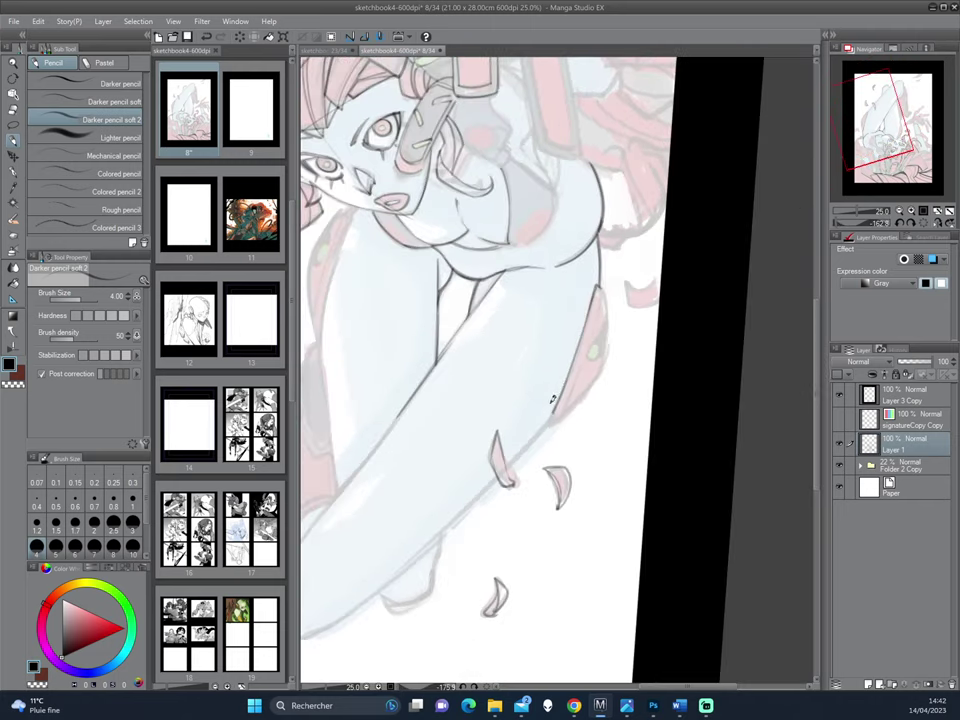
- Outline the red panel on the leg's outer side and the round green light inside it
{"action": "left_click_drag", "start_coordinate": [556, 400], "coordinate": [551, 419]}
{"action": "mouse_move", "coordinate": [624, 321]}
{"action": "left_mouse_down"}
{"action": "mouse_move", "coordinate": [616, 347]}
{"action": "mouse_move", "coordinate": [593, 353]}
{"action": "left_mouse_up"}
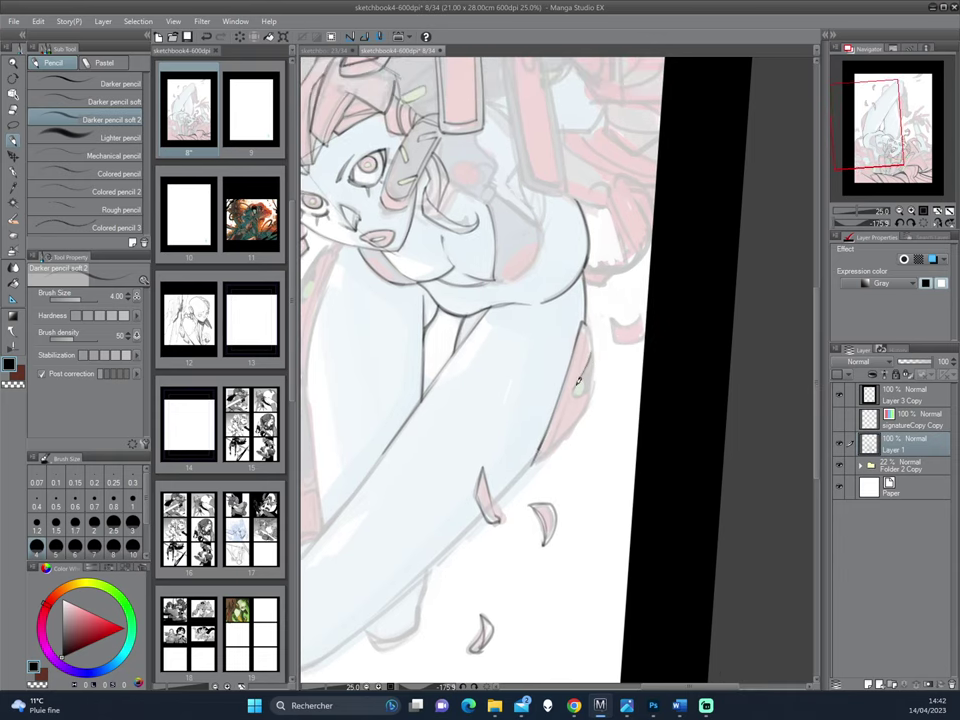
{"action": "left_click_drag", "start_coordinate": [577, 381], "coordinate": [590, 382]}
{"action": "mouse_move", "coordinate": [598, 329]}
{"action": "left_mouse_down"}
{"action": "mouse_move", "coordinate": [590, 397]}
{"action": "mouse_move", "coordinate": [571, 416]}
{"action": "left_mouse_up"}
{"action": "mouse_move", "coordinate": [563, 478]}
{"action": "left_mouse_down"}
{"action": "mouse_move", "coordinate": [632, 393]}
{"action": "mouse_move", "coordinate": [603, 354]}
{"action": "left_mouse_up"}
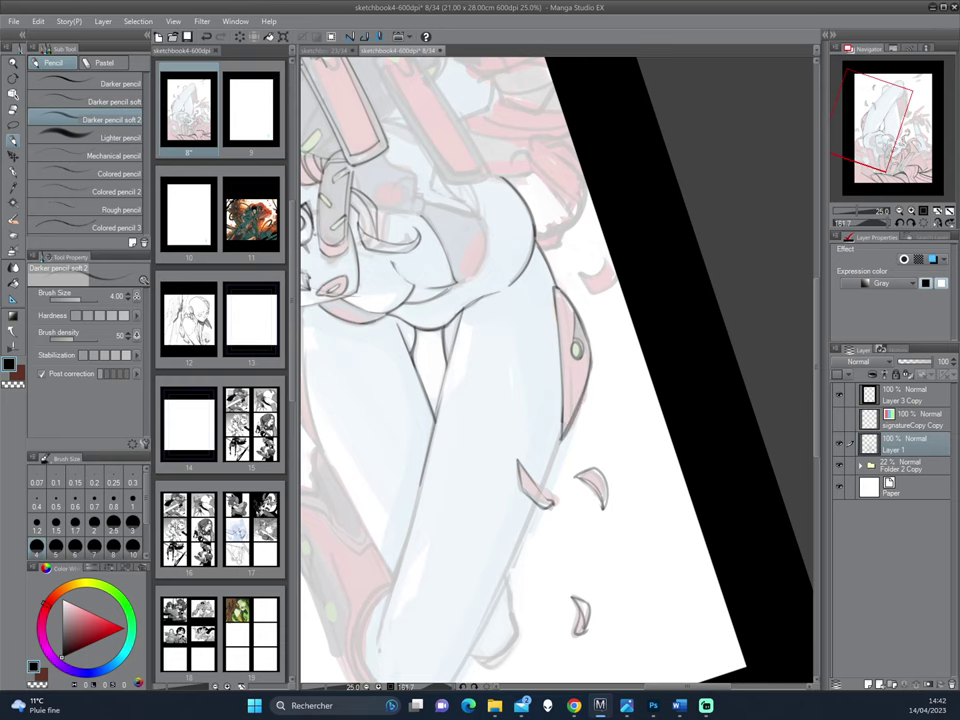
{"action": "left_click_drag", "start_coordinate": [606, 312], "coordinate": [628, 358]}
{"action": "left_click_drag", "start_coordinate": [545, 418], "coordinate": [602, 314]}
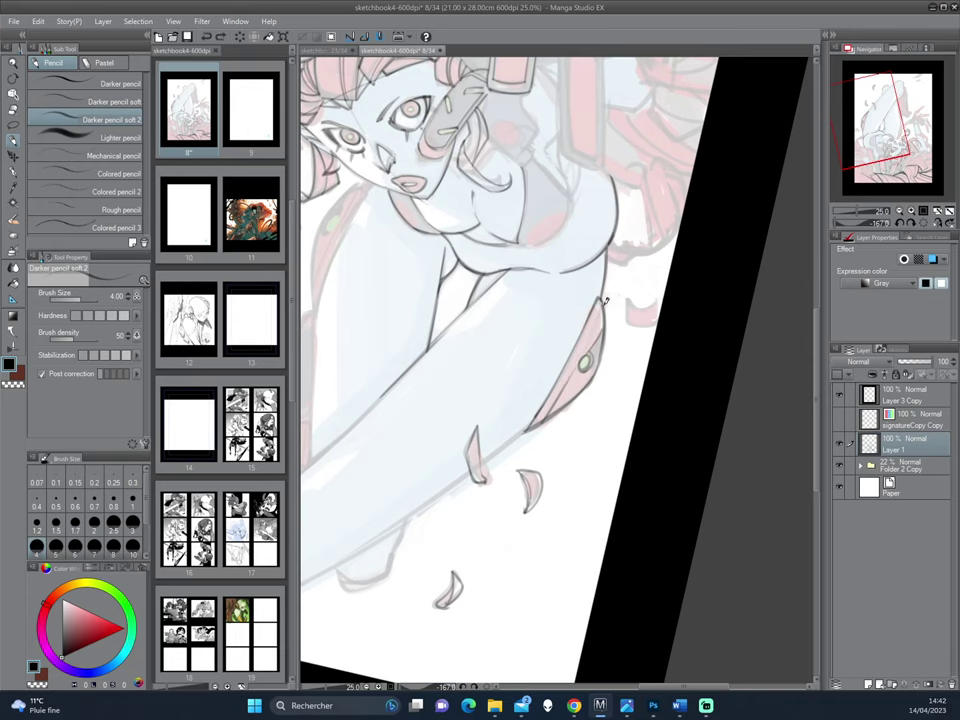
- Check the face in a mirrored view and add inner strand lines to the looping lock beside the temple
{"action": "left_click_drag", "start_coordinate": [688, 261], "coordinate": [636, 343]}
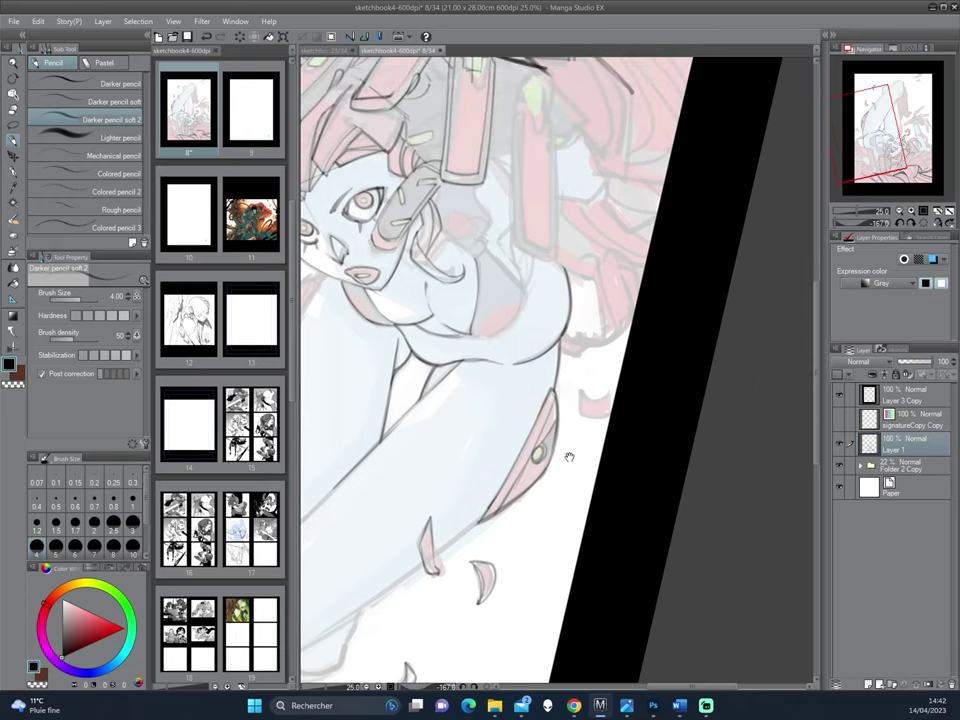
{"action": "left_click_drag", "start_coordinate": [528, 212], "coordinate": [554, 330]}
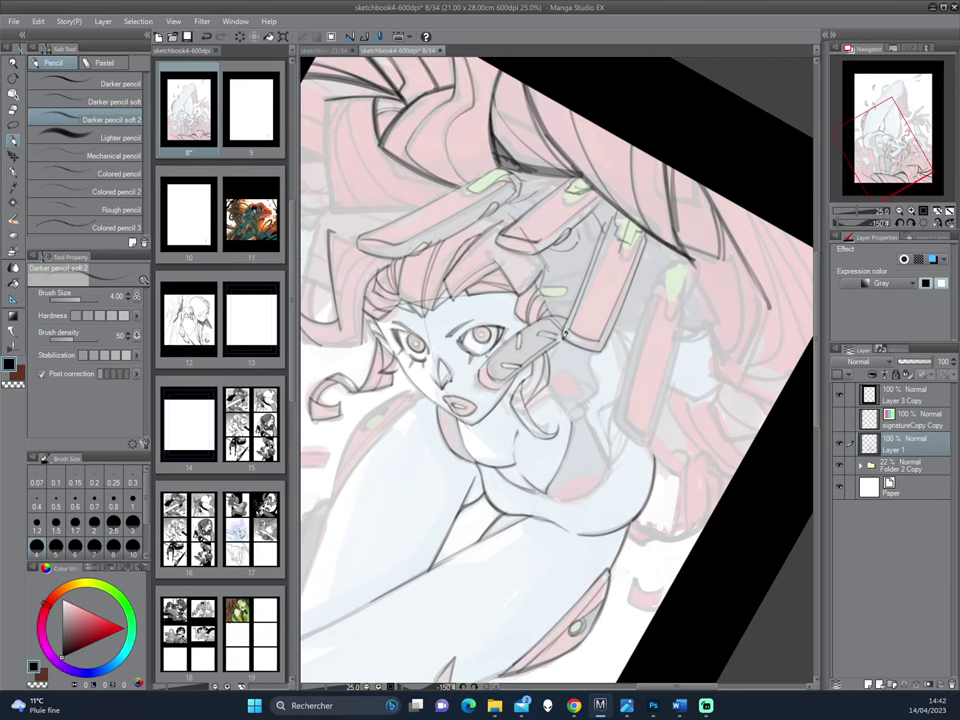
{"action": "left_click_drag", "start_coordinate": [520, 410], "coordinate": [652, 424]}
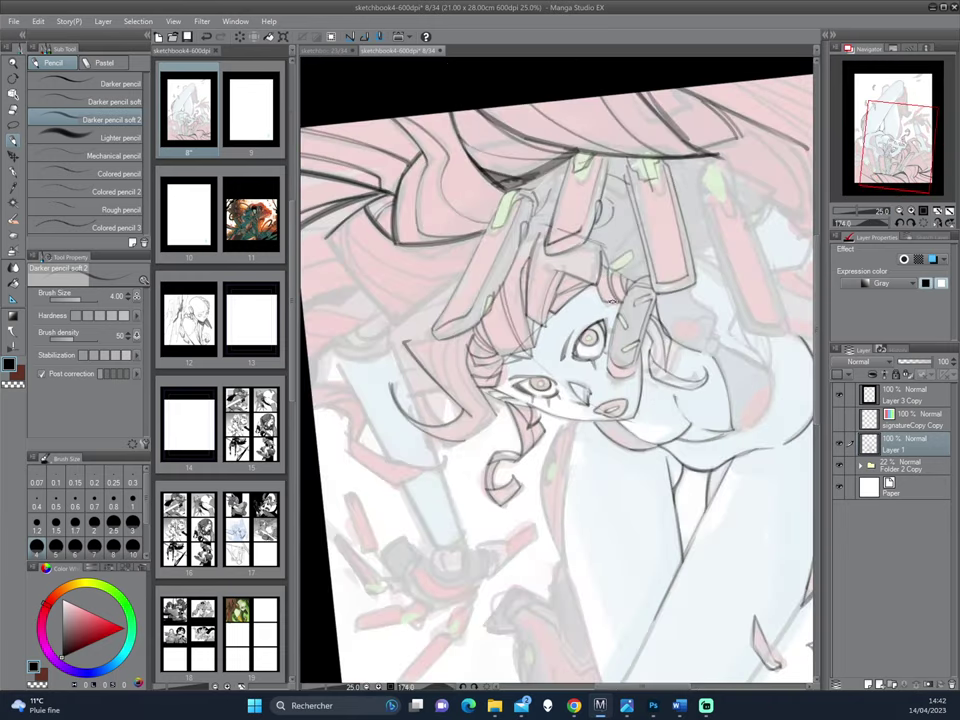
{"action": "left_click_drag", "start_coordinate": [613, 300], "coordinate": [599, 371]}
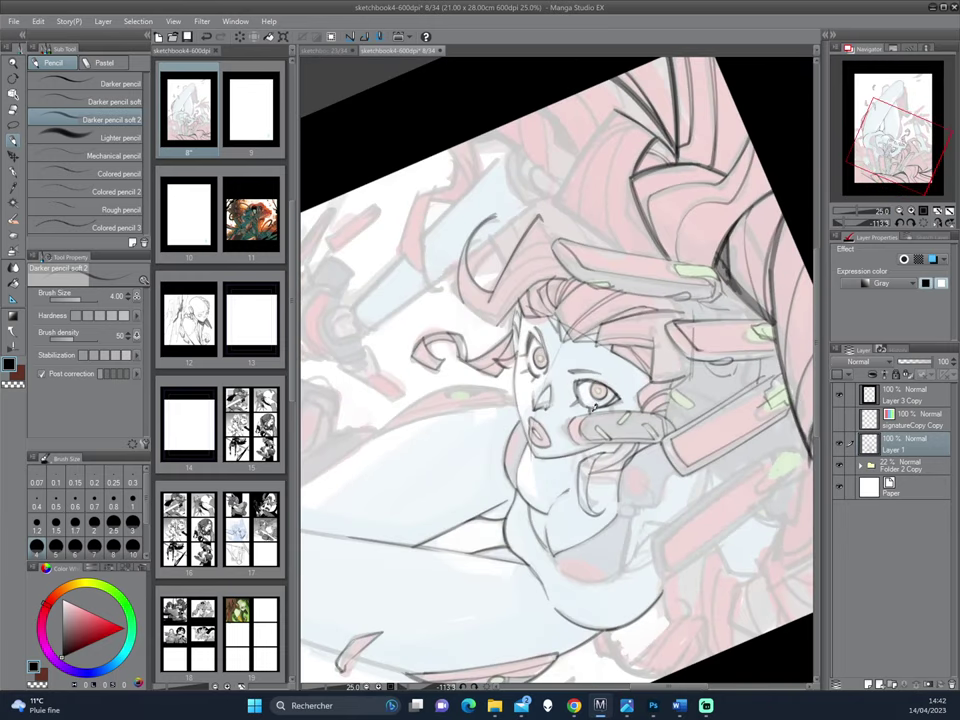
{"action": "key", "text": "h"}
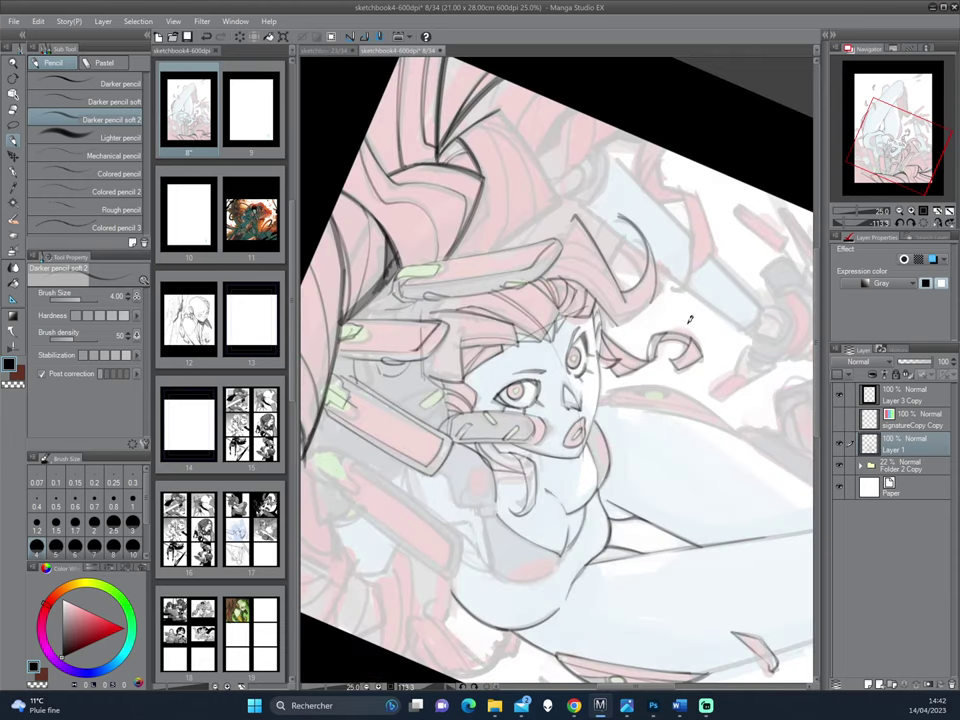
{"action": "mouse_move", "coordinate": [697, 246]}
{"action": "left_mouse_down"}
{"action": "mouse_move", "coordinate": [660, 374]}
{"action": "mouse_move", "coordinate": [625, 350]}
{"action": "mouse_move", "coordinate": [592, 378]}
{"action": "left_mouse_up"}
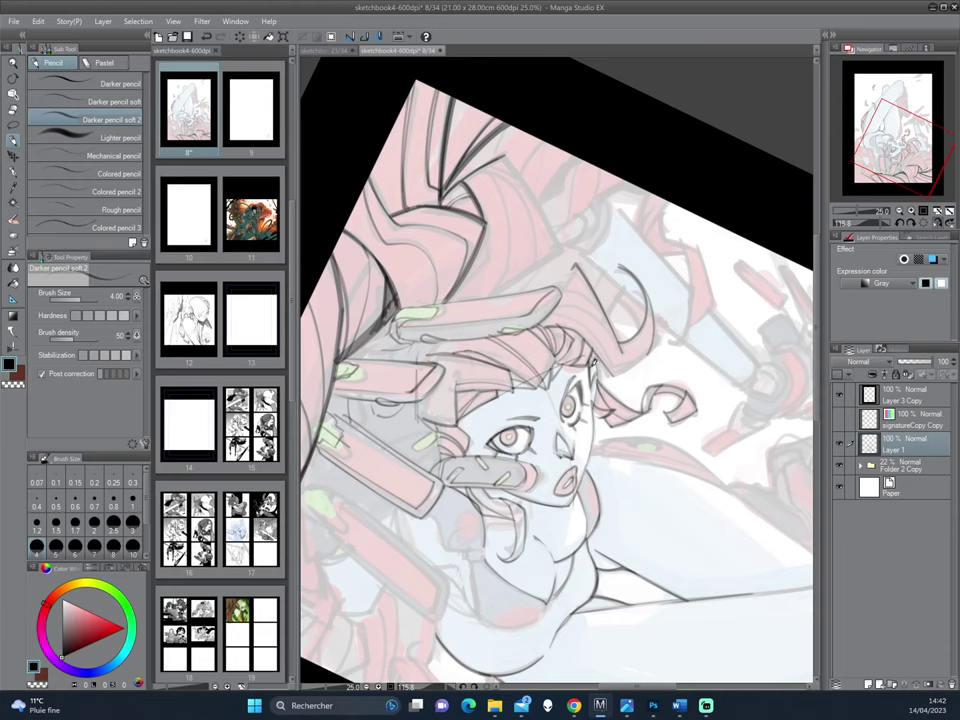
{"action": "mouse_move", "coordinate": [596, 355]}
{"action": "left_mouse_down"}
{"action": "mouse_move", "coordinate": [658, 345]}
{"action": "mouse_move", "coordinate": [598, 333]}
{"action": "left_mouse_up"}
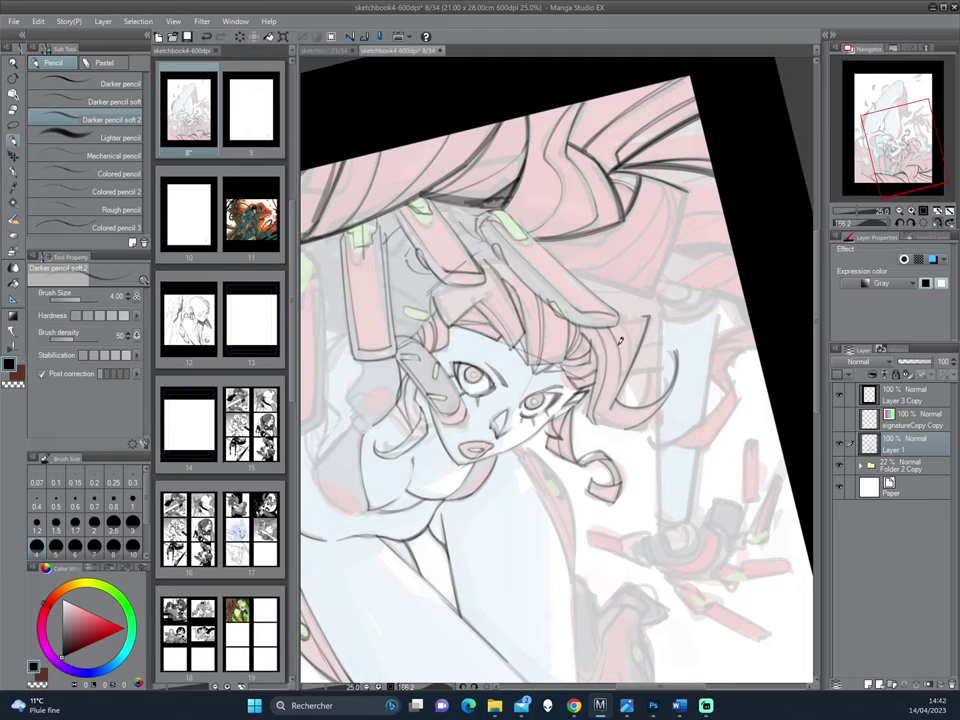
- Outline the large folded hair lock beyond the mechanical finger with bold strokes
{"action": "scroll", "coordinate": [629, 342], "scroll_direction": "up", "scroll_amount": 3}
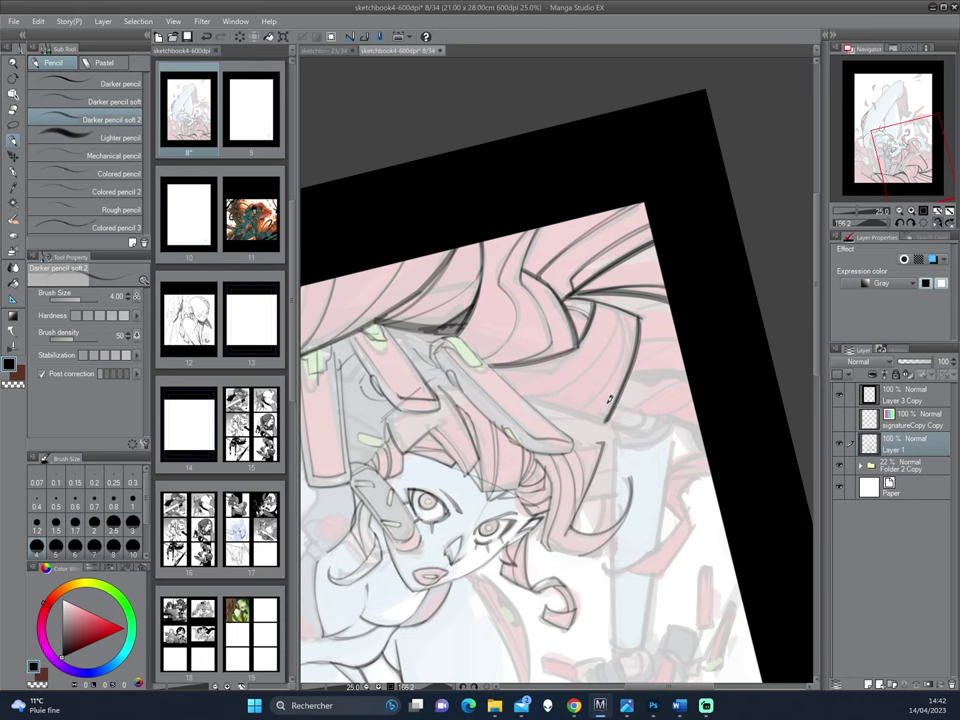
{"action": "left_click_drag", "start_coordinate": [628, 352], "coordinate": [539, 424]}
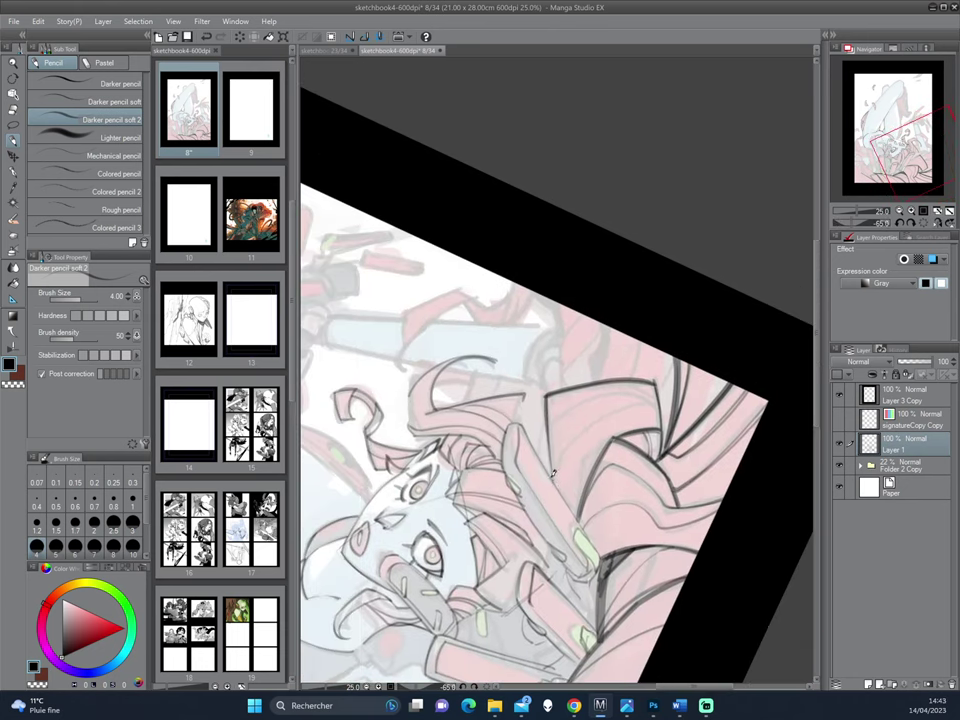
{"action": "scroll", "coordinate": [532, 387], "scroll_direction": "down", "scroll_amount": 2}
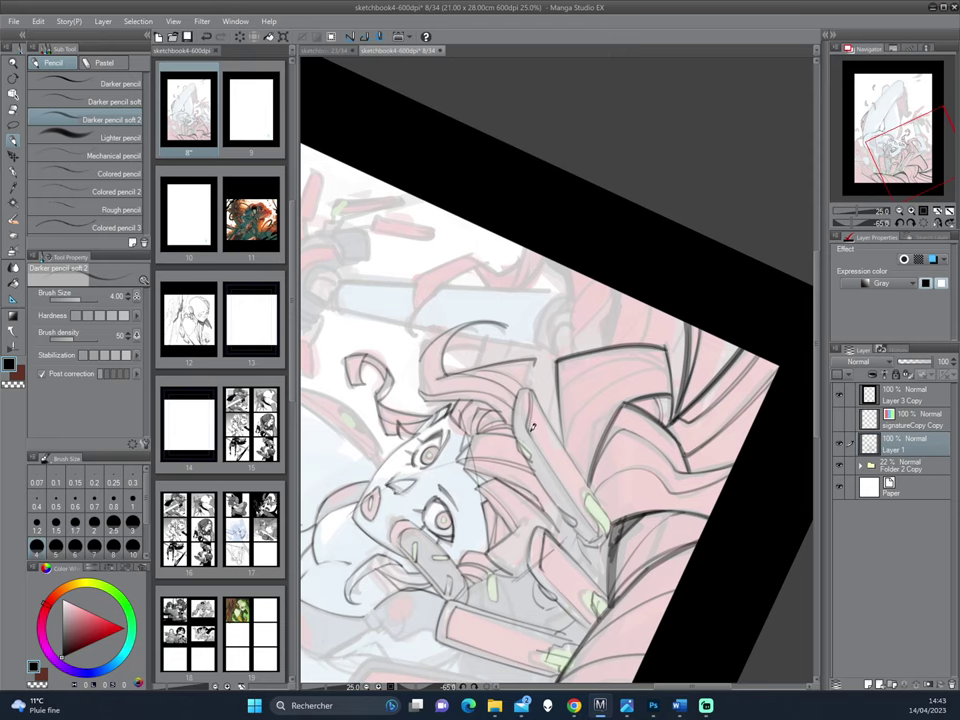
{"action": "left_click_drag", "start_coordinate": [608, 533], "coordinate": [682, 425]}
{"action": "left_click_drag", "start_coordinate": [641, 284], "coordinate": [580, 363]}
{"action": "mouse_move", "coordinate": [567, 419]}
{"action": "left_mouse_down"}
{"action": "mouse_move", "coordinate": [572, 456]}
{"action": "mouse_move", "coordinate": [596, 491]}
{"action": "left_mouse_up"}
{"action": "left_click_drag", "start_coordinate": [672, 333], "coordinate": [679, 413]}
- Darken the narrow shadow gap between the hair masses beside the finger's green joint
{"action": "left_click_drag", "start_coordinate": [672, 465], "coordinate": [647, 322]}
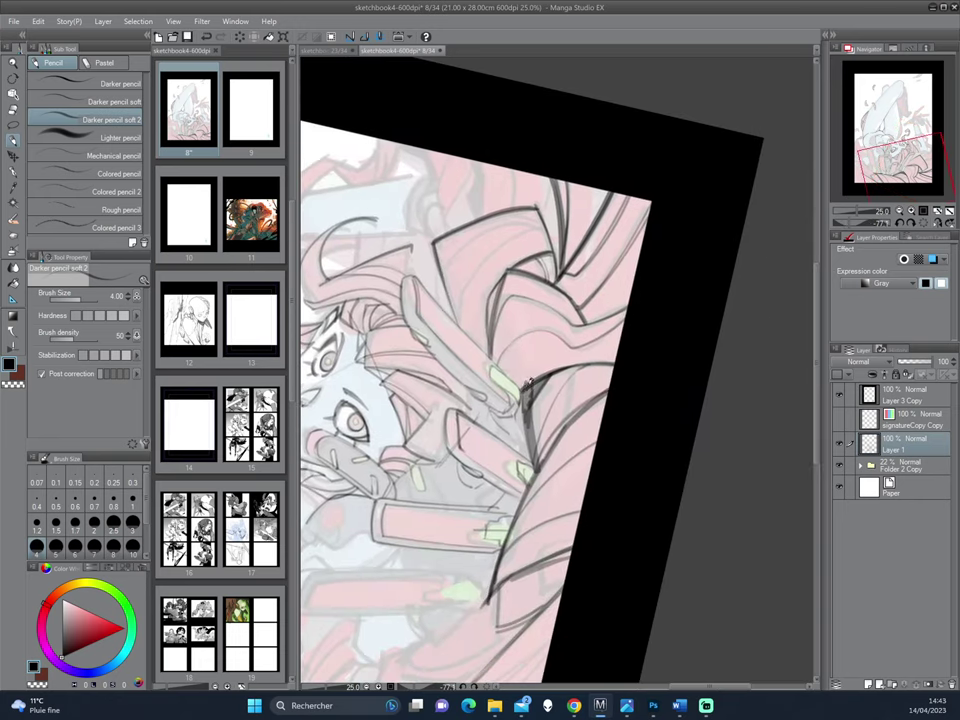
{"action": "mouse_move", "coordinate": [638, 219]}
{"action": "left_mouse_down"}
{"action": "mouse_move", "coordinate": [598, 484]}
{"action": "mouse_move", "coordinate": [642, 468]}
{"action": "left_mouse_up"}
{"action": "left_click_drag", "start_coordinate": [681, 386], "coordinate": [592, 400]}
{"action": "mouse_move", "coordinate": [688, 266]}
{"action": "left_mouse_down"}
{"action": "mouse_move", "coordinate": [668, 318]}
{"action": "mouse_move", "coordinate": [534, 446]}
{"action": "left_mouse_up"}
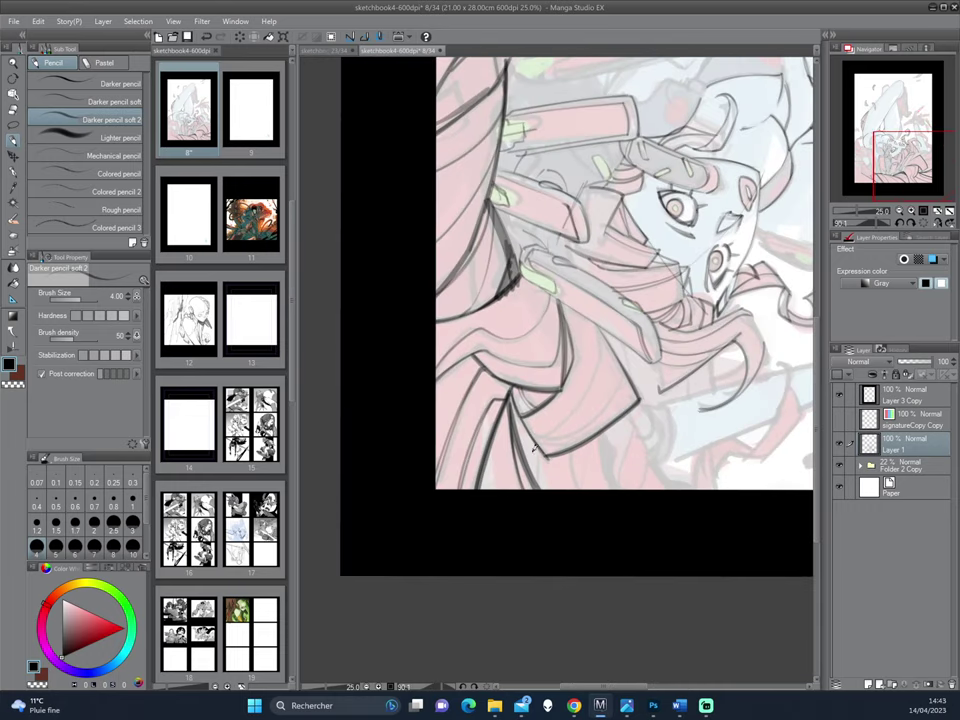
- Draw curved strand lines inside the large folded hair lock, following its bend
{"action": "left_click_drag", "start_coordinate": [542, 499], "coordinate": [587, 325]}
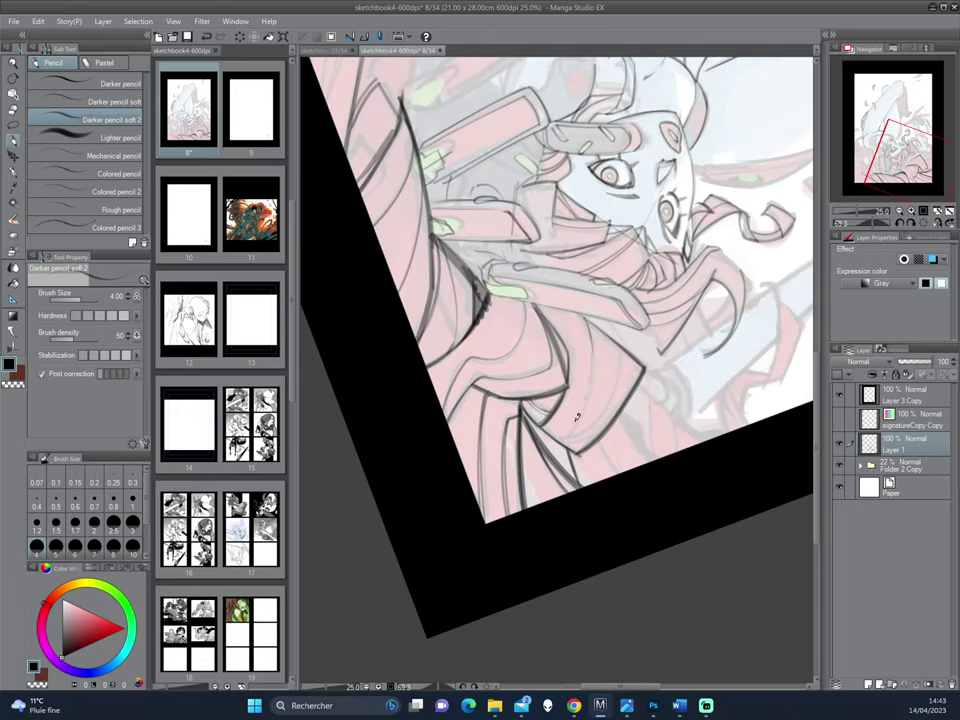
{"action": "left_click_drag", "start_coordinate": [586, 388], "coordinate": [557, 437]}
{"action": "mouse_move", "coordinate": [650, 414]}
{"action": "left_mouse_down"}
{"action": "mouse_move", "coordinate": [711, 324]}
{"action": "mouse_move", "coordinate": [615, 350]}
{"action": "left_mouse_up"}
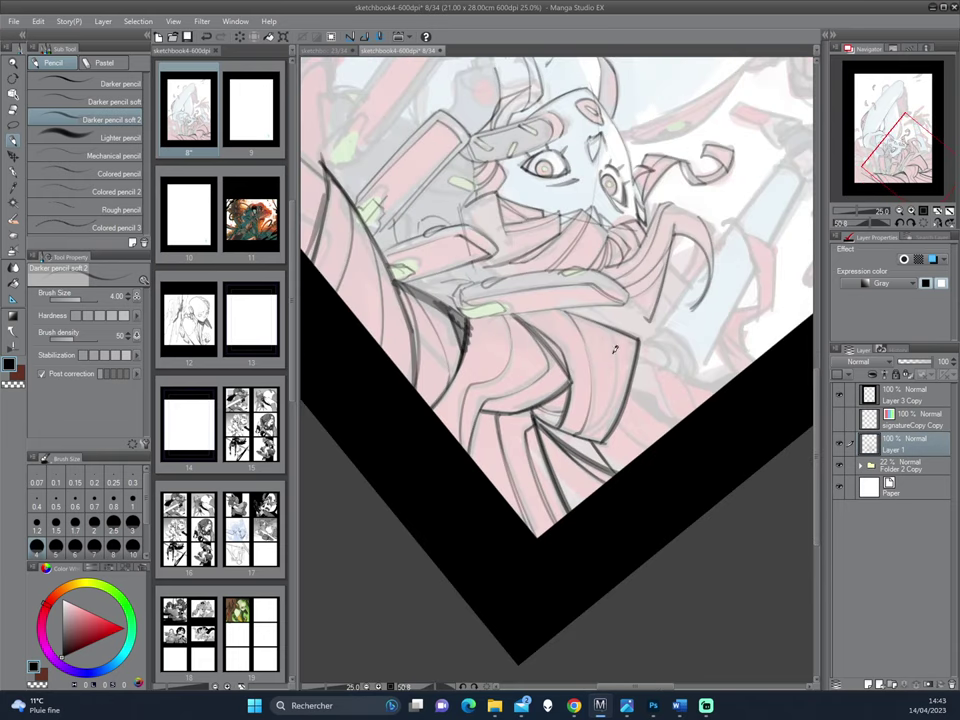
{"action": "left_click_drag", "start_coordinate": [602, 441], "coordinate": [626, 393]}
- Draw the hair strands running from the folded lock to the page edge, with a dark shadow between them
{"action": "mouse_move", "coordinate": [728, 290]}
{"action": "left_mouse_down"}
{"action": "mouse_move", "coordinate": [666, 420]}
{"action": "mouse_move", "coordinate": [658, 392]}
{"action": "left_mouse_up"}
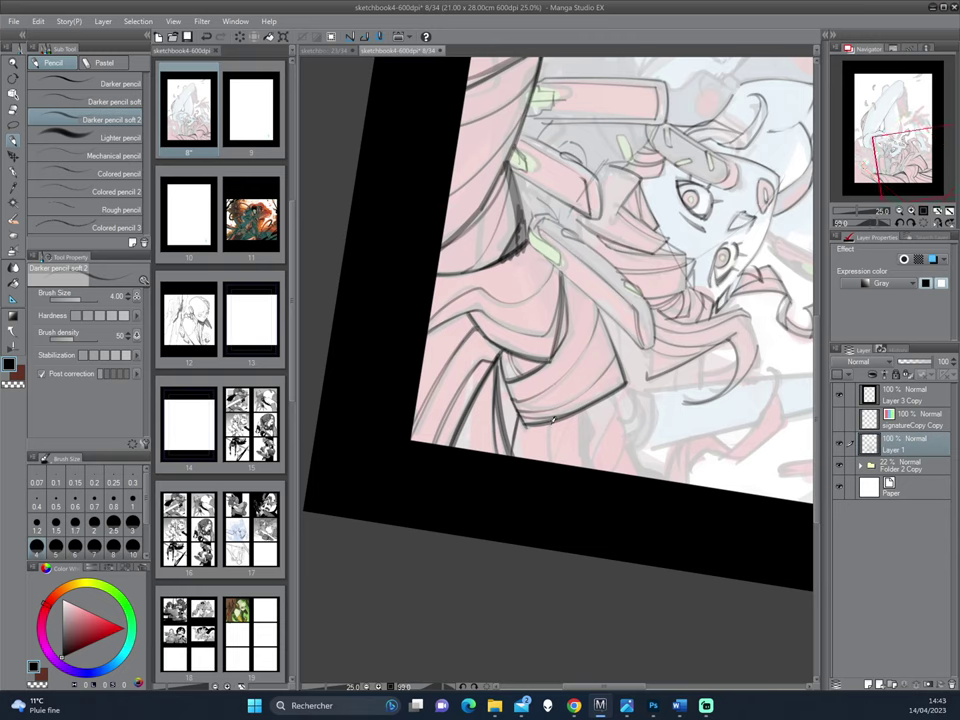
{"action": "left_click_drag", "start_coordinate": [551, 423], "coordinate": [553, 470]}
{"action": "left_click_drag", "start_coordinate": [581, 415], "coordinate": [583, 460]}
{"action": "mouse_move", "coordinate": [585, 412]}
{"action": "left_mouse_down"}
{"action": "mouse_move", "coordinate": [590, 469]}
{"action": "mouse_move", "coordinate": [697, 342]}
{"action": "mouse_move", "coordinate": [600, 430]}
{"action": "mouse_move", "coordinate": [519, 398]}
{"action": "left_mouse_up"}
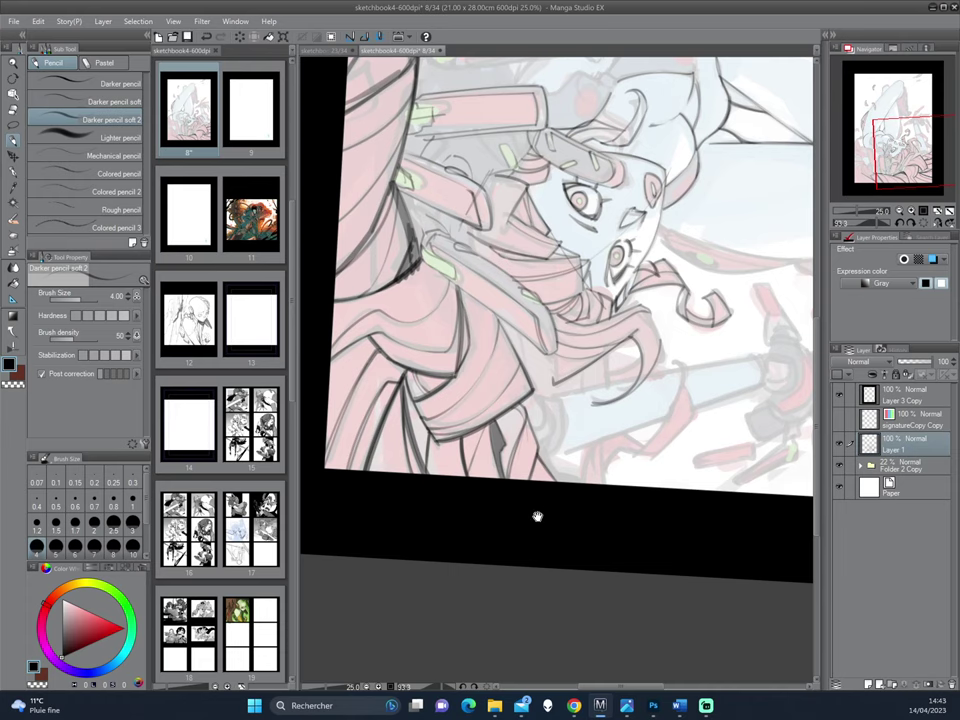
- Draw the two long edges of the forearm between the loose hair and the small mechanical hand
{"action": "left_click_drag", "start_coordinate": [692, 308], "coordinate": [618, 336]}
{"action": "left_click_drag", "start_coordinate": [623, 459], "coordinate": [660, 409]}
{"action": "mouse_move", "coordinate": [619, 363]}
{"action": "left_mouse_down"}
{"action": "mouse_move", "coordinate": [566, 369]}
{"action": "mouse_move", "coordinate": [570, 462]}
{"action": "mouse_move", "coordinate": [531, 444]}
{"action": "left_mouse_up"}
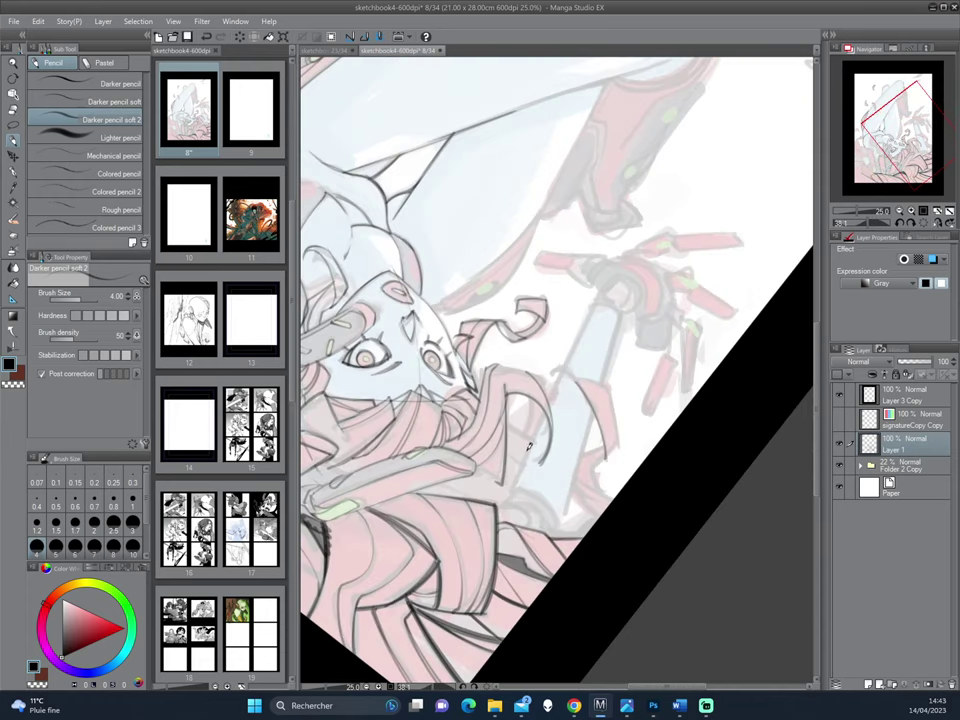
{"action": "left_click_drag", "start_coordinate": [514, 486], "coordinate": [550, 403]}
{"action": "left_click_drag", "start_coordinate": [597, 304], "coordinate": [527, 443]}
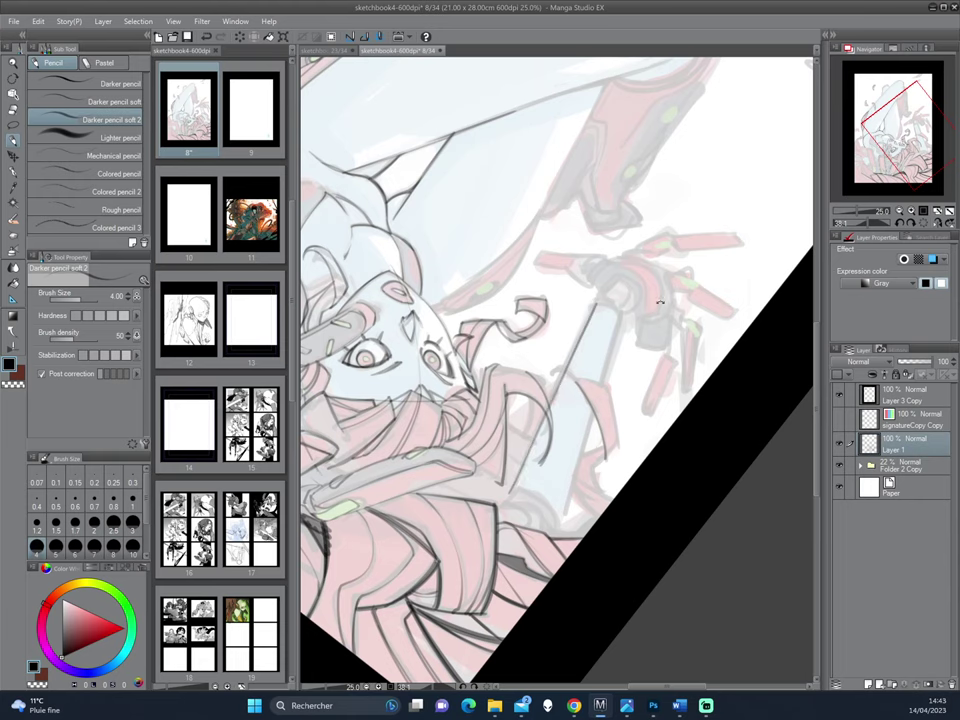
{"action": "left_click_drag", "start_coordinate": [660, 302], "coordinate": [675, 333]}
{"action": "left_click_drag", "start_coordinate": [589, 363], "coordinate": [554, 327]}
{"action": "mouse_move", "coordinate": [582, 286]}
{"action": "left_mouse_down"}
{"action": "mouse_move", "coordinate": [529, 410]}
{"action": "mouse_move", "coordinate": [466, 480]}
{"action": "left_mouse_up"}
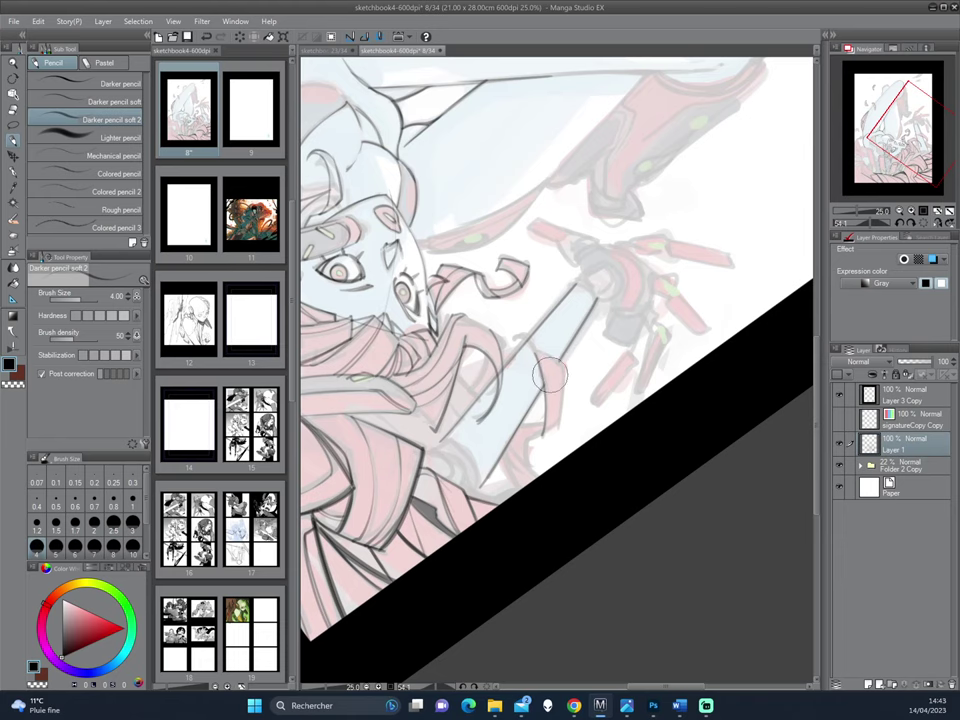
- Outline the hair strand that wraps over the middle of the forearm and curves down beside it
{"action": "left_click_drag", "start_coordinate": [633, 265], "coordinate": [647, 317]}
{"action": "mouse_move", "coordinate": [567, 325]}
{"action": "left_mouse_down"}
{"action": "mouse_move", "coordinate": [570, 365]}
{"action": "mouse_move", "coordinate": [552, 382]}
{"action": "mouse_move", "coordinate": [565, 403]}
{"action": "mouse_move", "coordinate": [677, 381]}
{"action": "mouse_move", "coordinate": [573, 370]}
{"action": "left_mouse_up"}
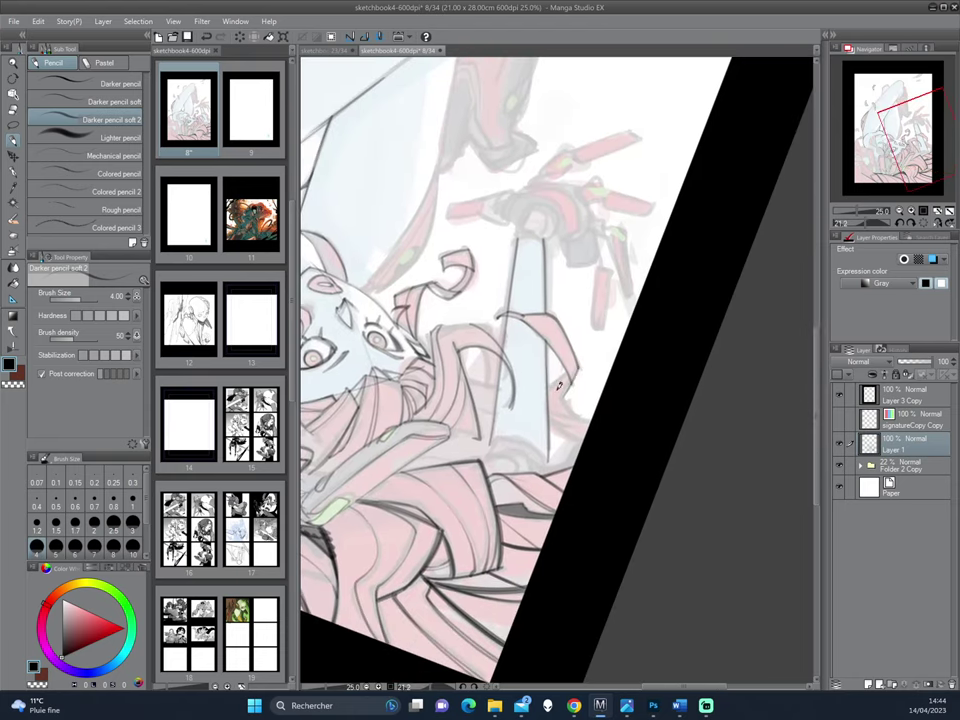
{"action": "left_click_drag", "start_coordinate": [613, 317], "coordinate": [613, 407]}
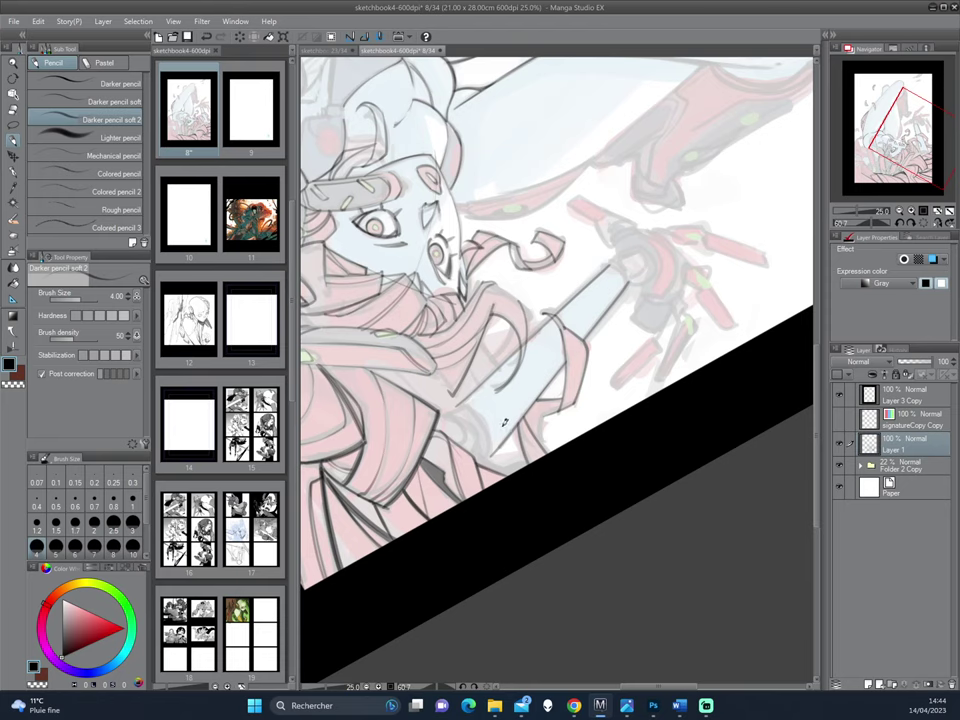
- Draw the hair strands continuing from beneath the forearm to the page edge, joining the wrapped strand
{"action": "left_click_drag", "start_coordinate": [519, 426], "coordinate": [542, 482]}
{"action": "left_click_drag", "start_coordinate": [664, 327], "coordinate": [650, 423]}
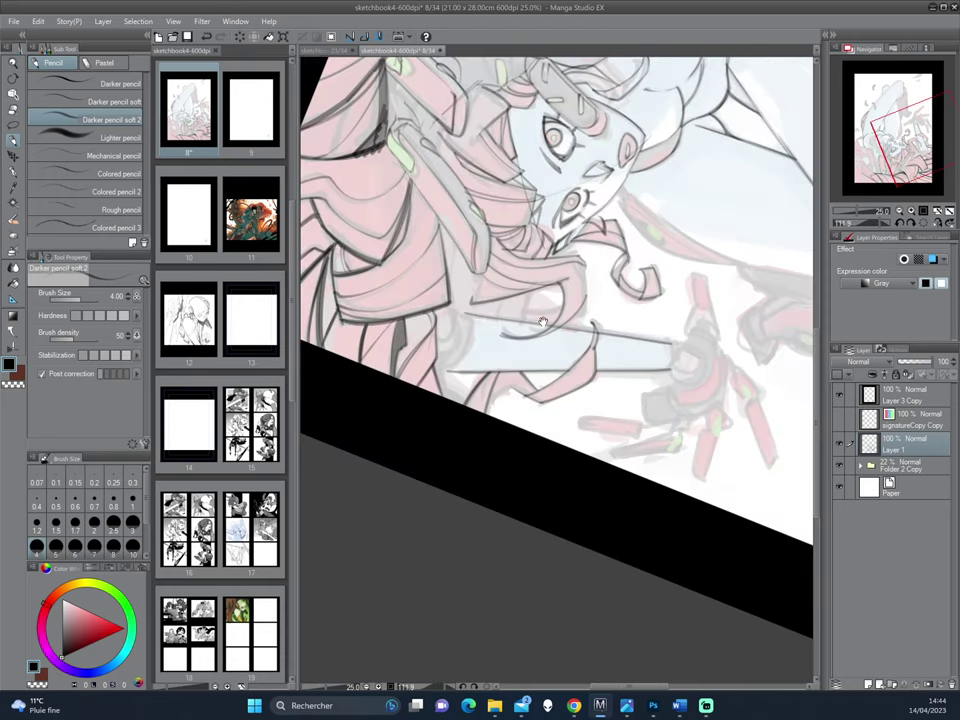
{"action": "left_click_drag", "start_coordinate": [482, 444], "coordinate": [549, 316]}
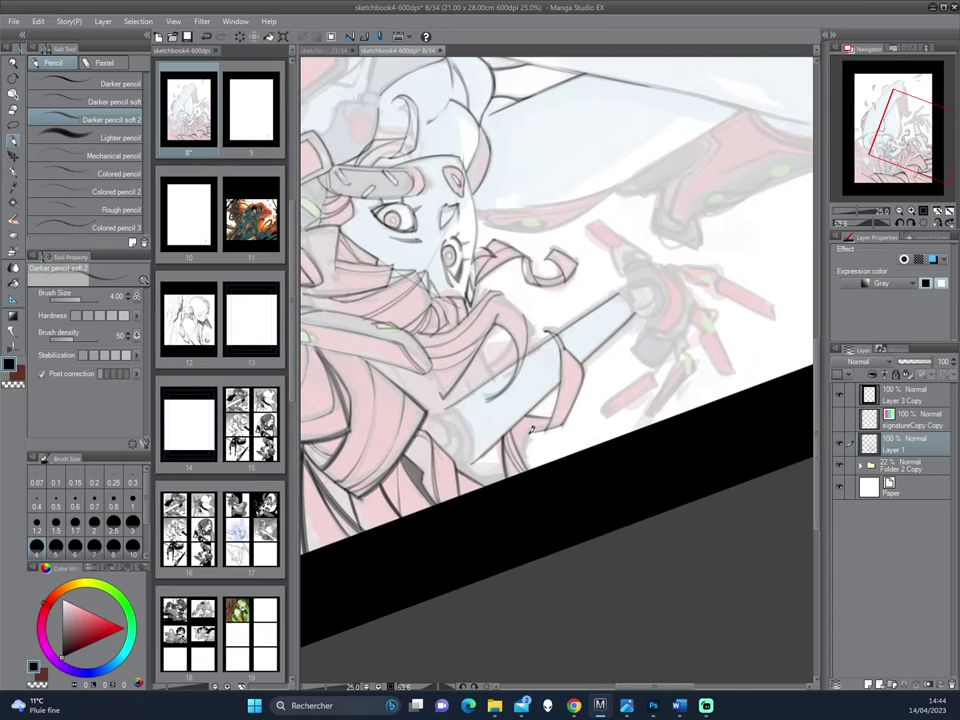
{"action": "left_click_drag", "start_coordinate": [527, 453], "coordinate": [550, 427]}
{"action": "left_click_drag", "start_coordinate": [575, 354], "coordinate": [559, 427]}
- Close the forearm's narrow end at the wrist with a short curved line
{"action": "left_click_drag", "start_coordinate": [715, 280], "coordinate": [622, 365]}
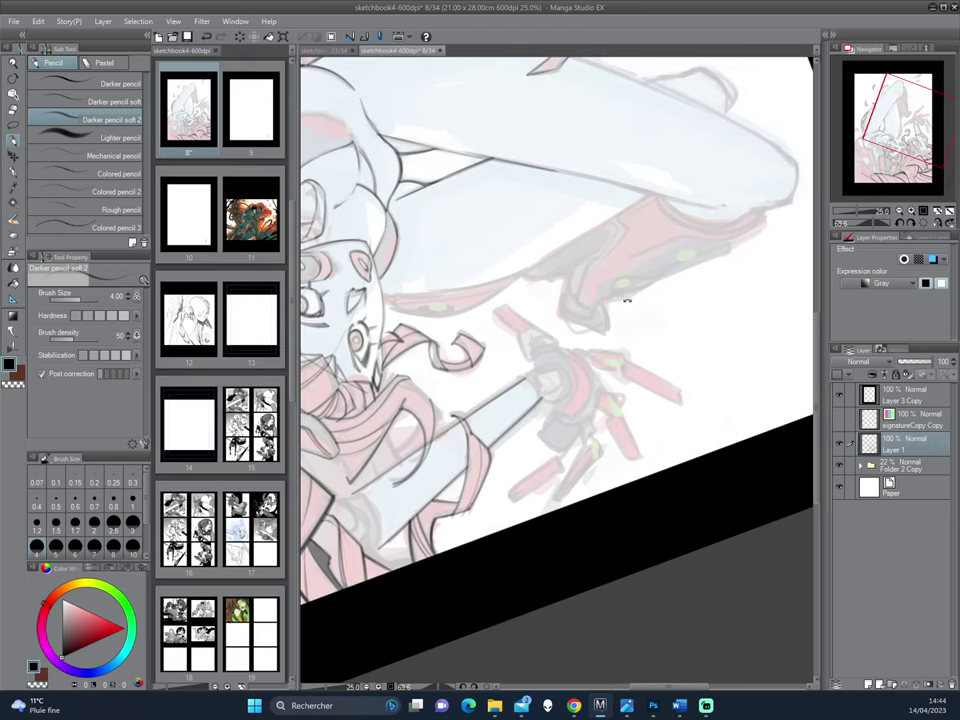
{"action": "left_click_drag", "start_coordinate": [628, 300], "coordinate": [636, 318]}
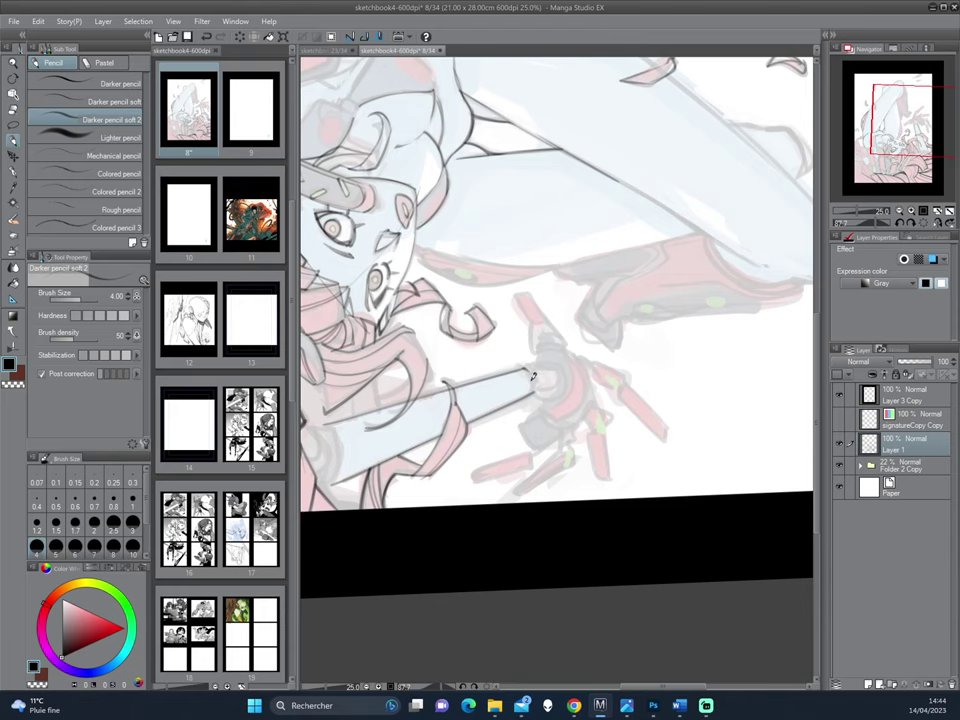
{"action": "left_click_drag", "start_coordinate": [528, 366], "coordinate": [534, 393]}
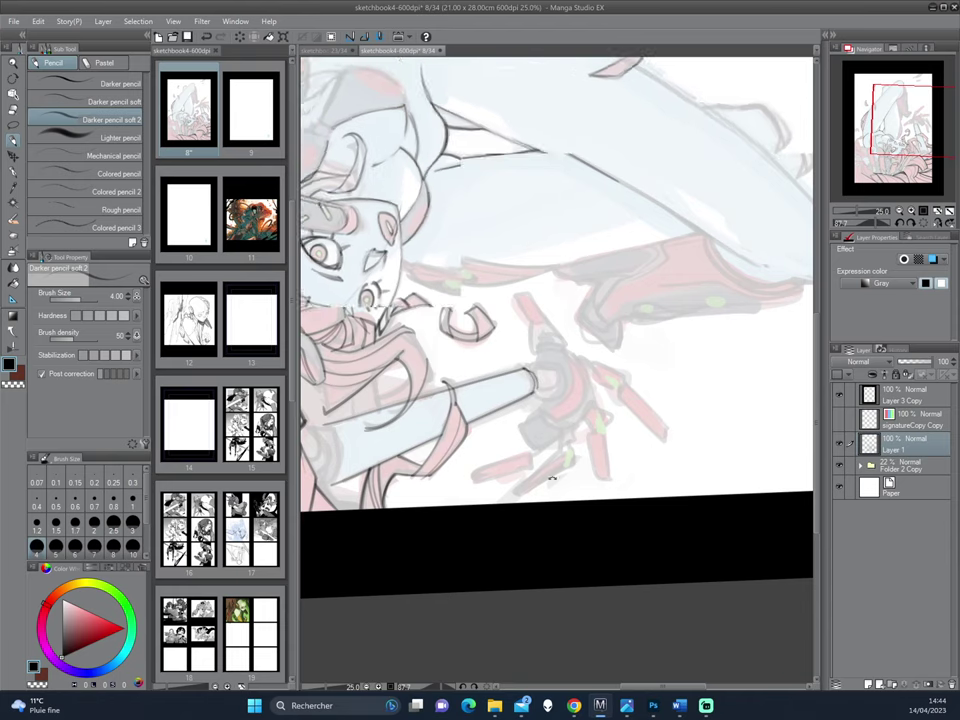
- Outline the mechanical wrist joint, with its small inner socket and the curved grey housing around it
{"action": "left_click_drag", "start_coordinate": [551, 478], "coordinate": [605, 355]}
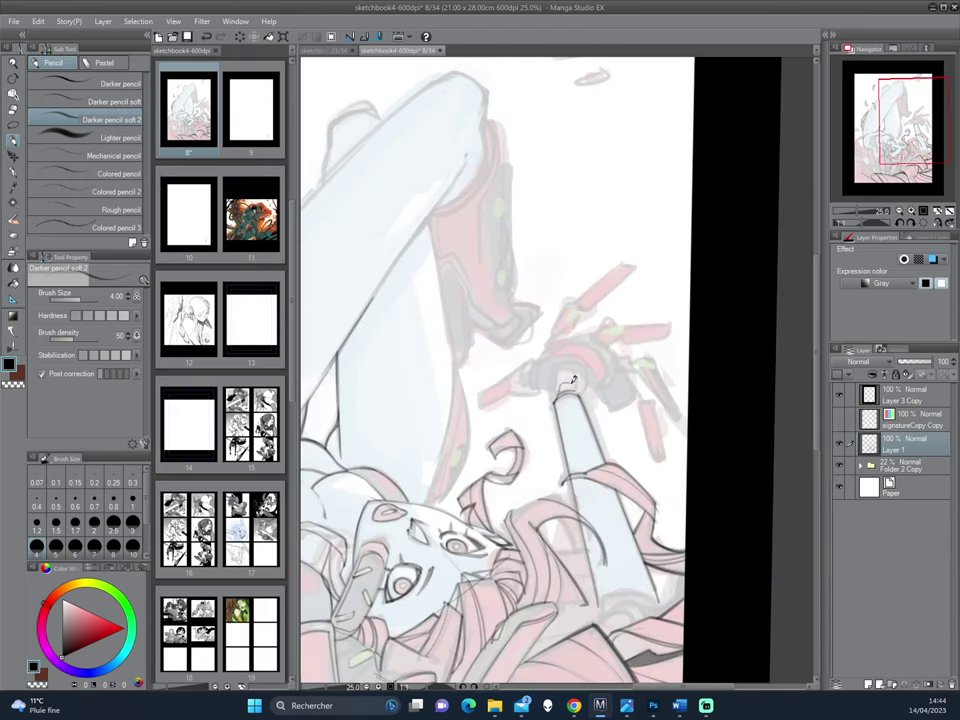
{"action": "left_click_drag", "start_coordinate": [627, 283], "coordinate": [638, 293]}
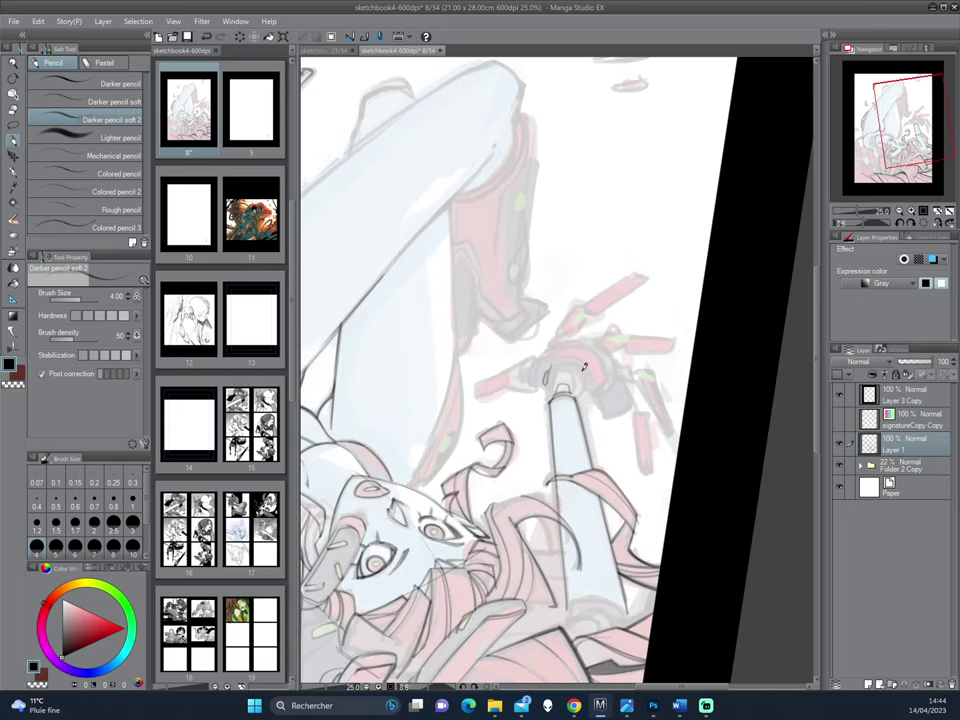
{"action": "mouse_move", "coordinate": [557, 391]}
{"action": "left_mouse_down"}
{"action": "mouse_move", "coordinate": [555, 377]}
{"action": "mouse_move", "coordinate": [572, 378]}
{"action": "mouse_move", "coordinate": [569, 392]}
{"action": "left_mouse_up"}
{"action": "left_click_drag", "start_coordinate": [632, 272], "coordinate": [662, 425]}
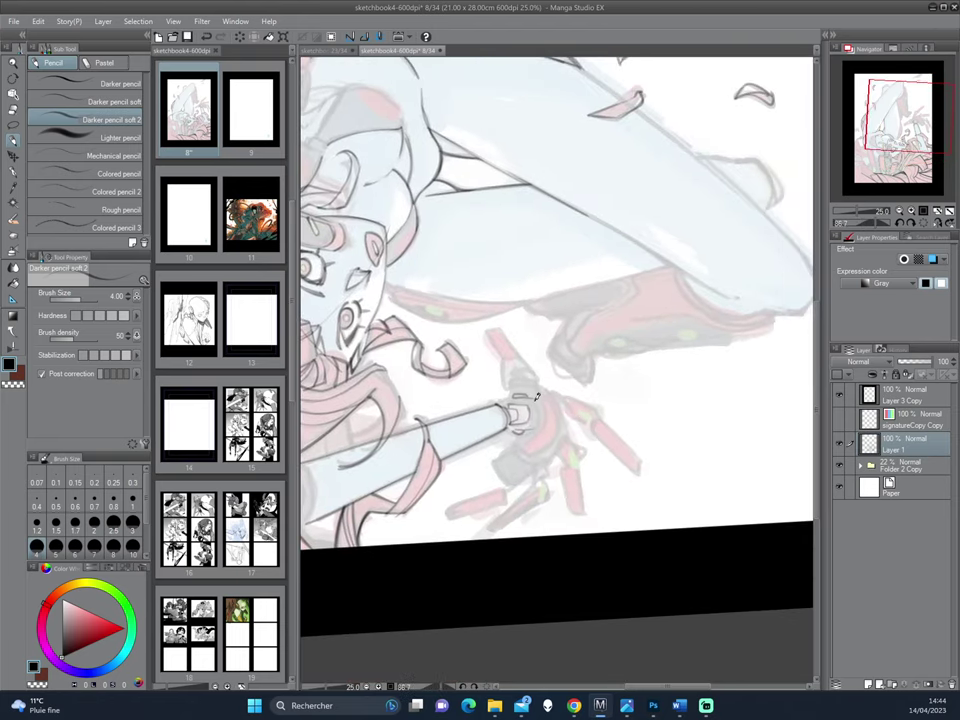
{"action": "left_click_drag", "start_coordinate": [534, 402], "coordinate": [535, 428]}
{"action": "left_click_drag", "start_coordinate": [568, 480], "coordinate": [600, 468]}
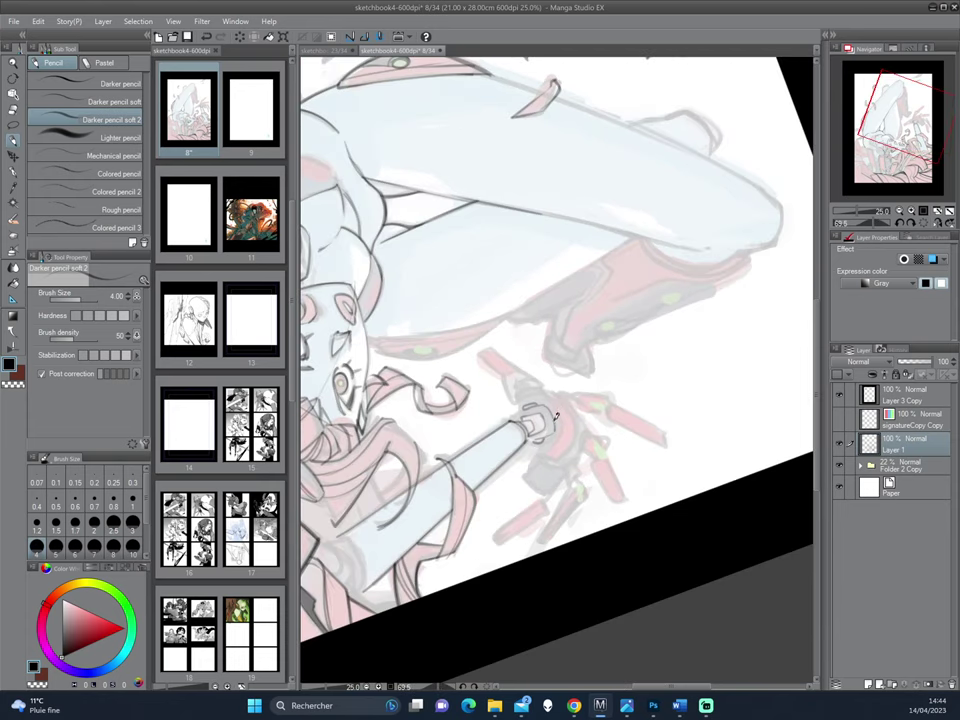
{"action": "left_click_drag", "start_coordinate": [547, 410], "coordinate": [556, 441]}
- Draw the curved outlines of the red plate arching around the wrist housing on the mechanical hand
{"action": "left_click_drag", "start_coordinate": [645, 364], "coordinate": [570, 369]}
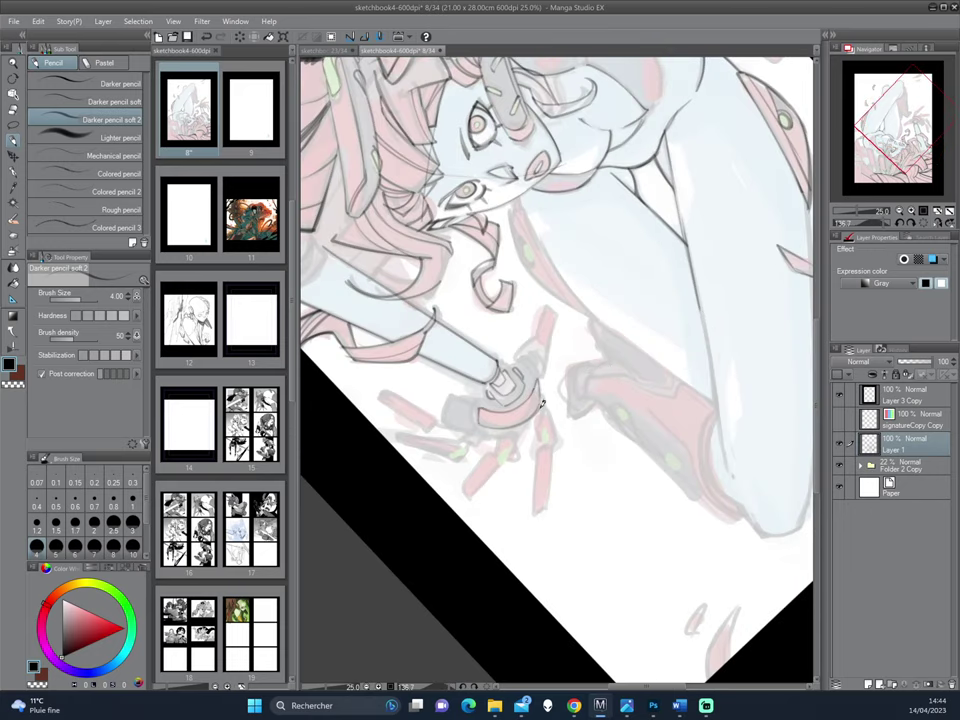
{"action": "left_click_drag", "start_coordinate": [515, 506], "coordinate": [566, 511]}
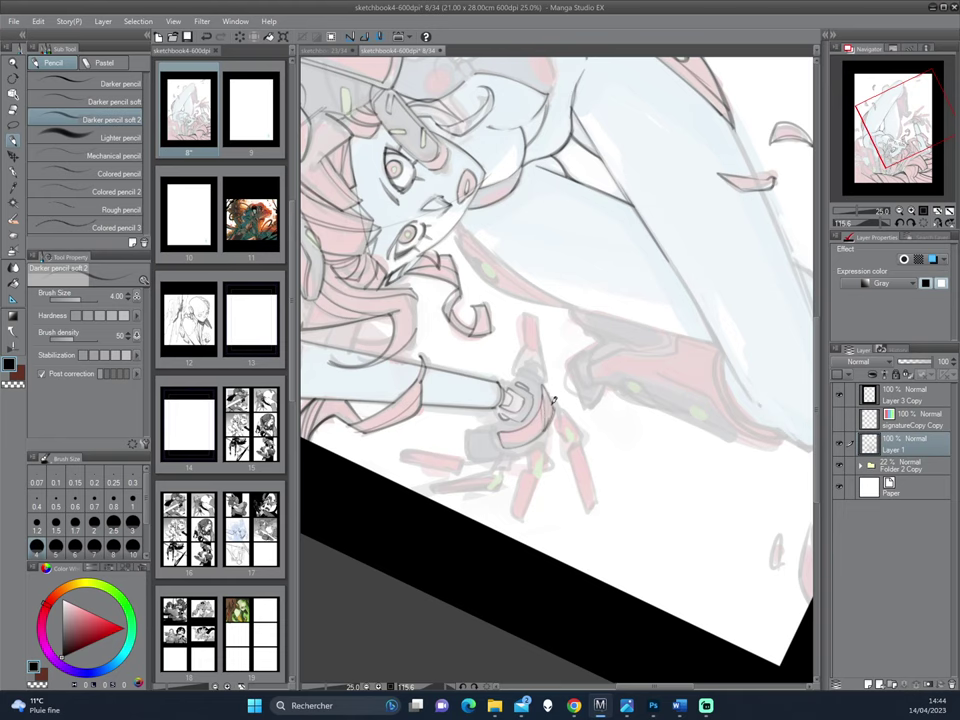
{"action": "left_click_drag", "start_coordinate": [553, 398], "coordinate": [669, 249]}
{"action": "left_click_drag", "start_coordinate": [682, 378], "coordinate": [598, 381]}
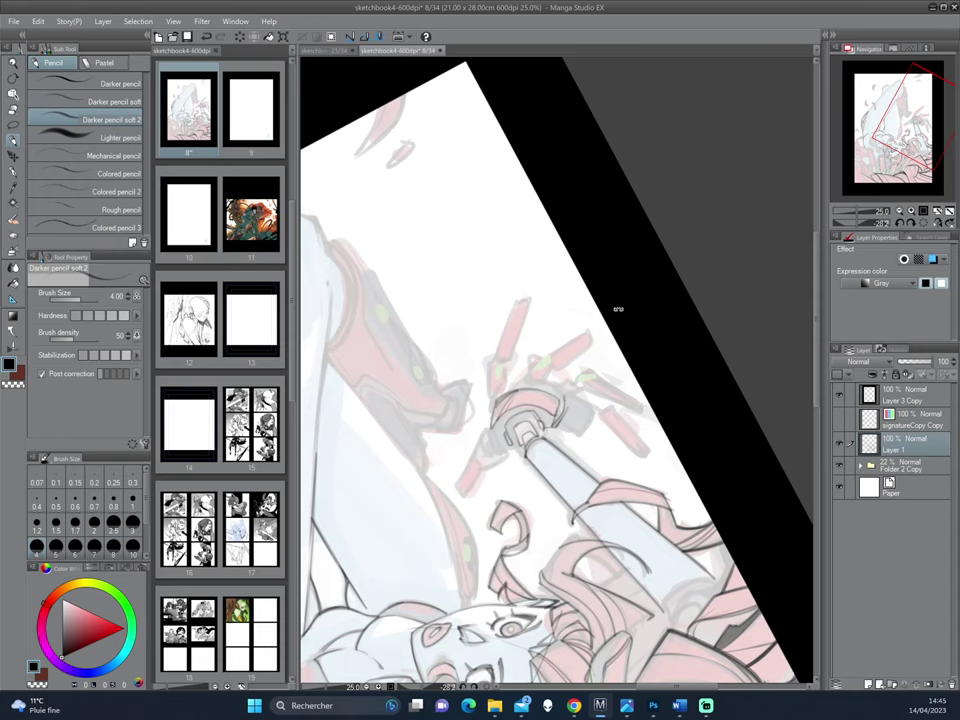
- Outline the grey knuckle blocks at both ends of the hand's red curved plate
{"action": "left_click_drag", "start_coordinate": [617, 313], "coordinate": [590, 373]}
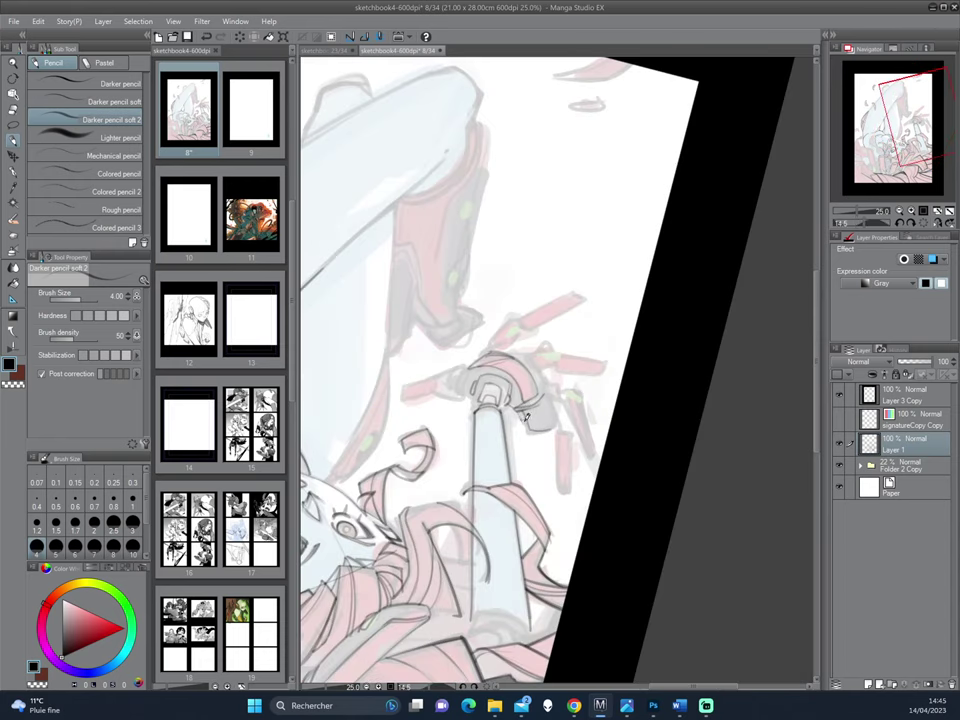
{"action": "left_click_drag", "start_coordinate": [542, 458], "coordinate": [504, 375]}
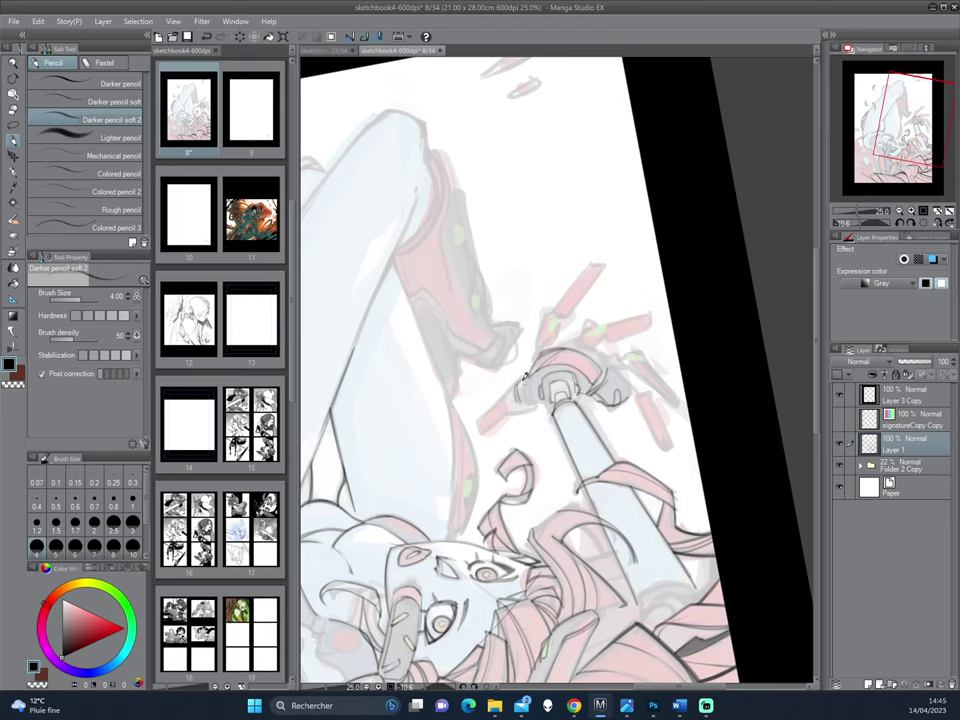
{"action": "left_click_drag", "start_coordinate": [392, 287], "coordinate": [613, 311]}
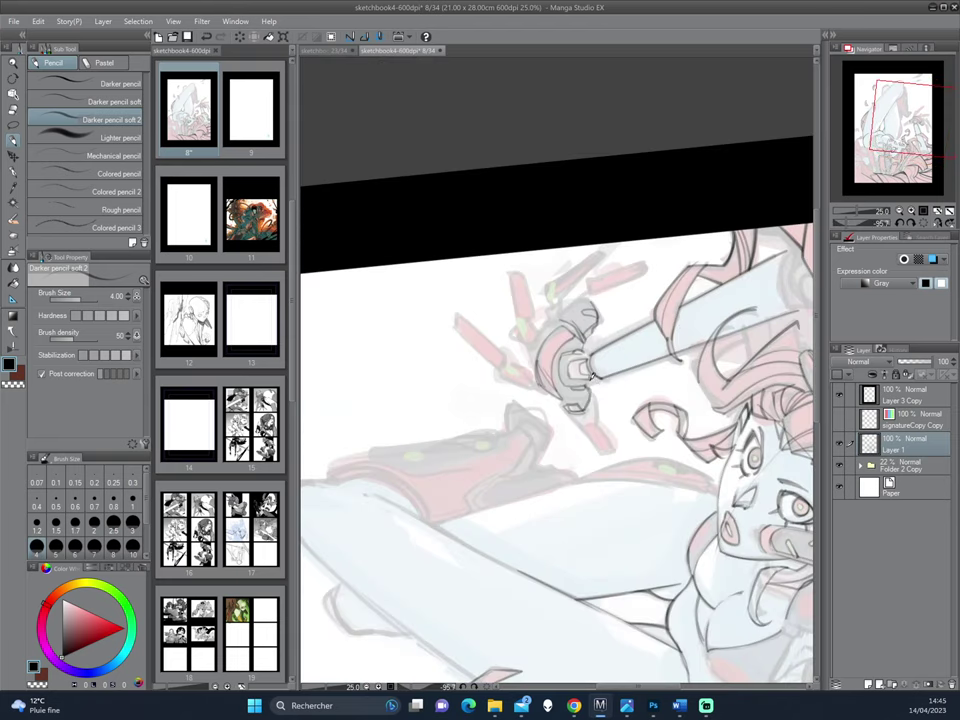
{"action": "left_click_drag", "start_coordinate": [605, 325], "coordinate": [615, 374]}
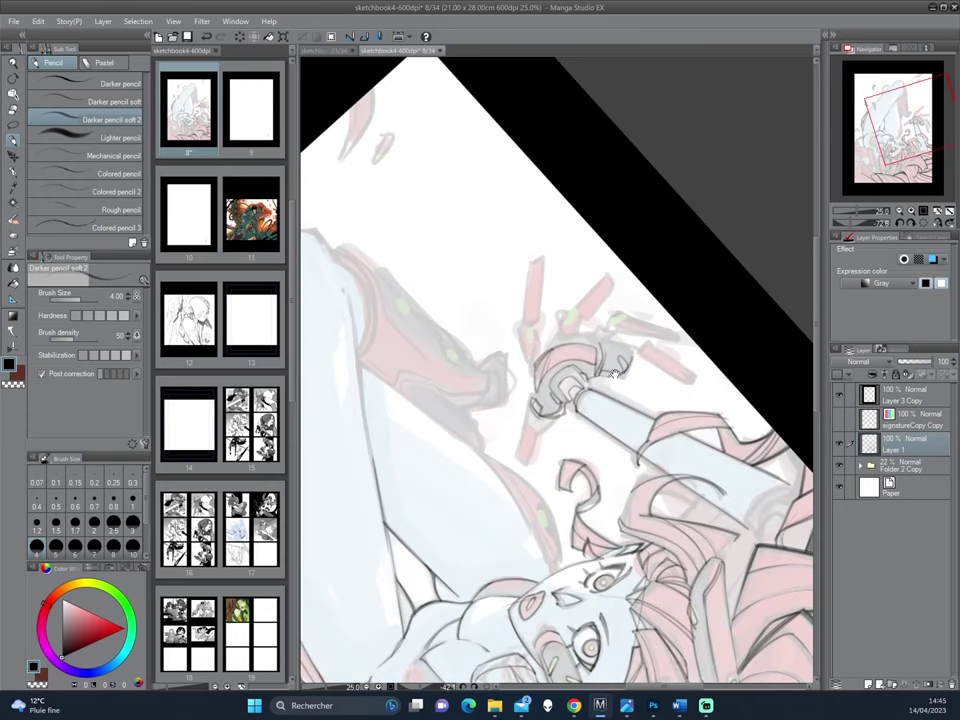
- Outline the short red thumb and its grey joint on the side of the mechanical hand facing the face
{"action": "left_click_drag", "start_coordinate": [566, 405], "coordinate": [556, 400]}
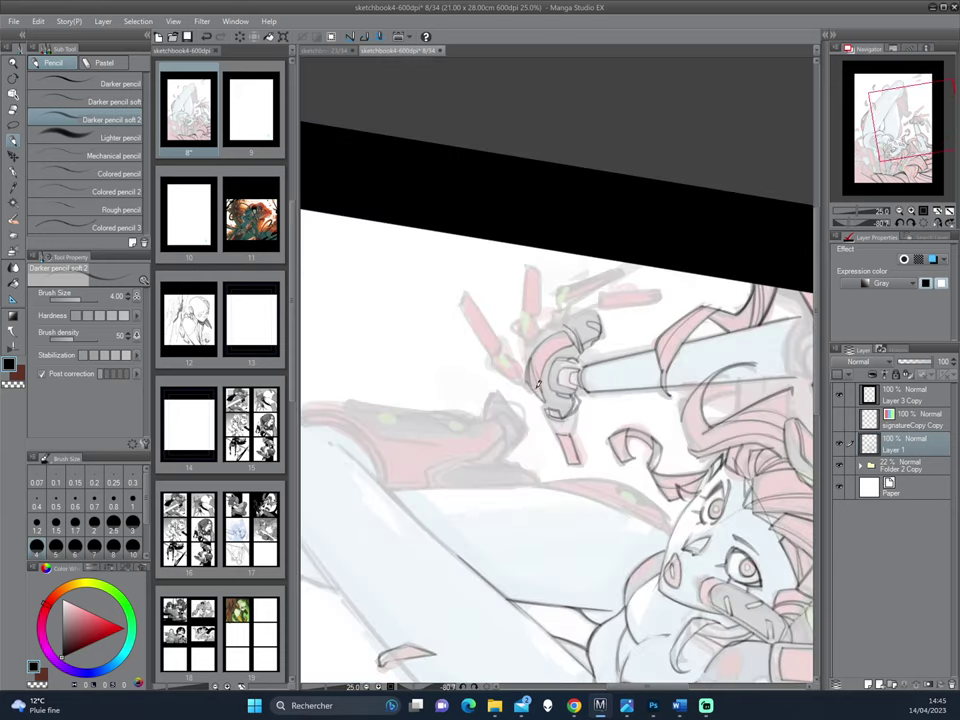
{"action": "mouse_move", "coordinate": [581, 412]}
{"action": "left_mouse_down"}
{"action": "mouse_move", "coordinate": [573, 437]}
{"action": "mouse_move", "coordinate": [557, 429]}
{"action": "left_mouse_up"}
{"action": "mouse_move", "coordinate": [675, 276]}
{"action": "left_mouse_down"}
{"action": "mouse_move", "coordinate": [628, 477]}
{"action": "mouse_move", "coordinate": [581, 454]}
{"action": "left_mouse_up"}
{"action": "left_click_drag", "start_coordinate": [671, 292], "coordinate": [602, 338]}
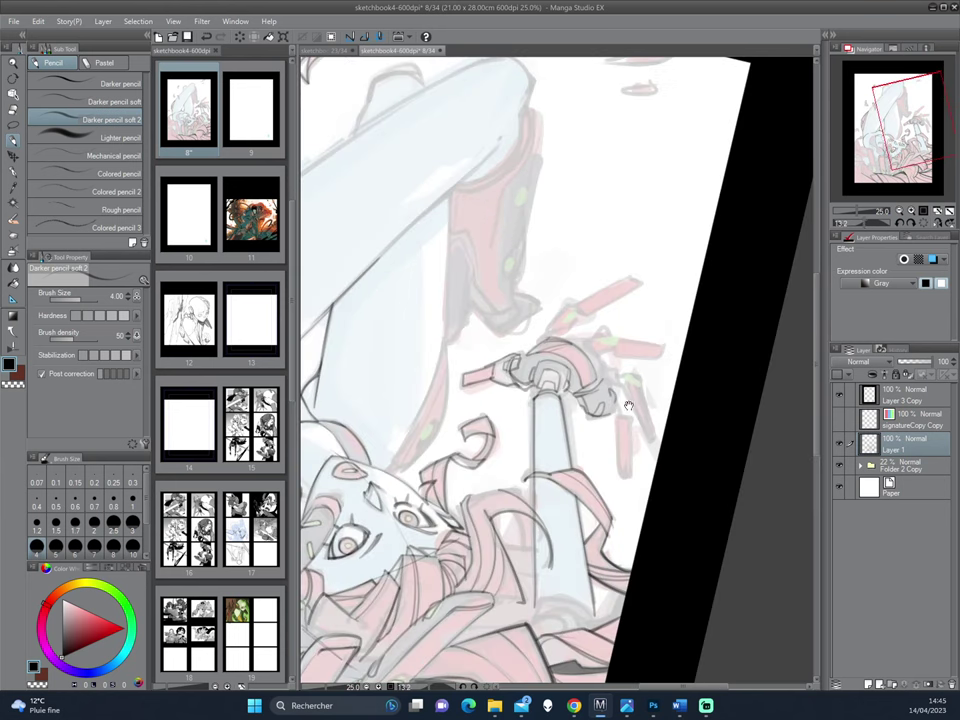
- Draw the outermost red finger opposite the thumb, including the small joint linking it to the grey knuckle block
{"action": "left_click_drag", "start_coordinate": [628, 407], "coordinate": [602, 385]}
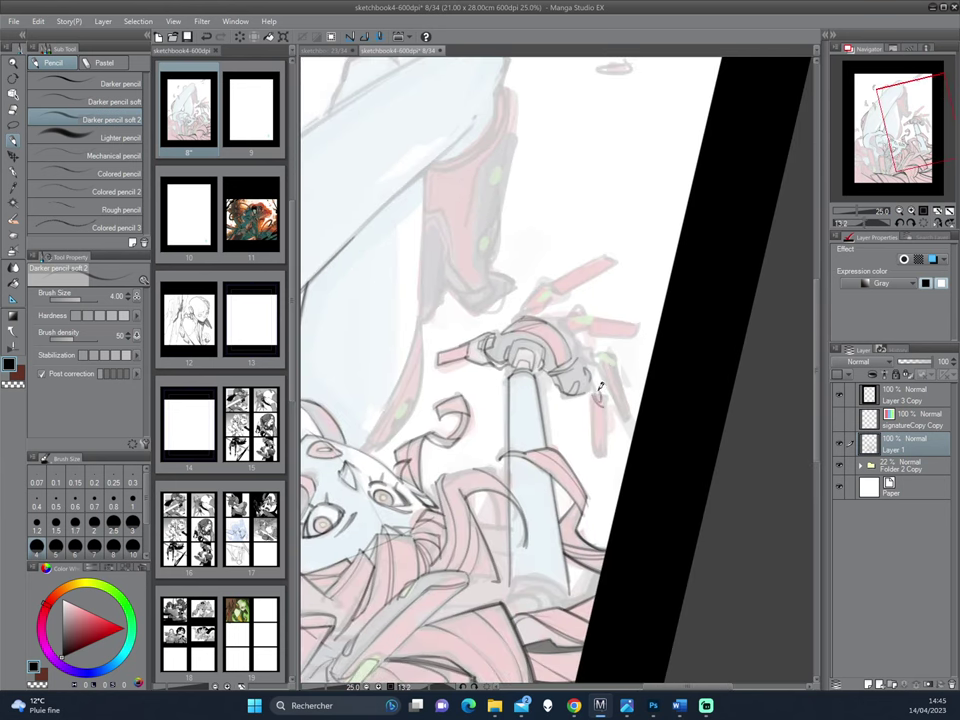
{"action": "left_click_drag", "start_coordinate": [615, 317], "coordinate": [609, 328]}
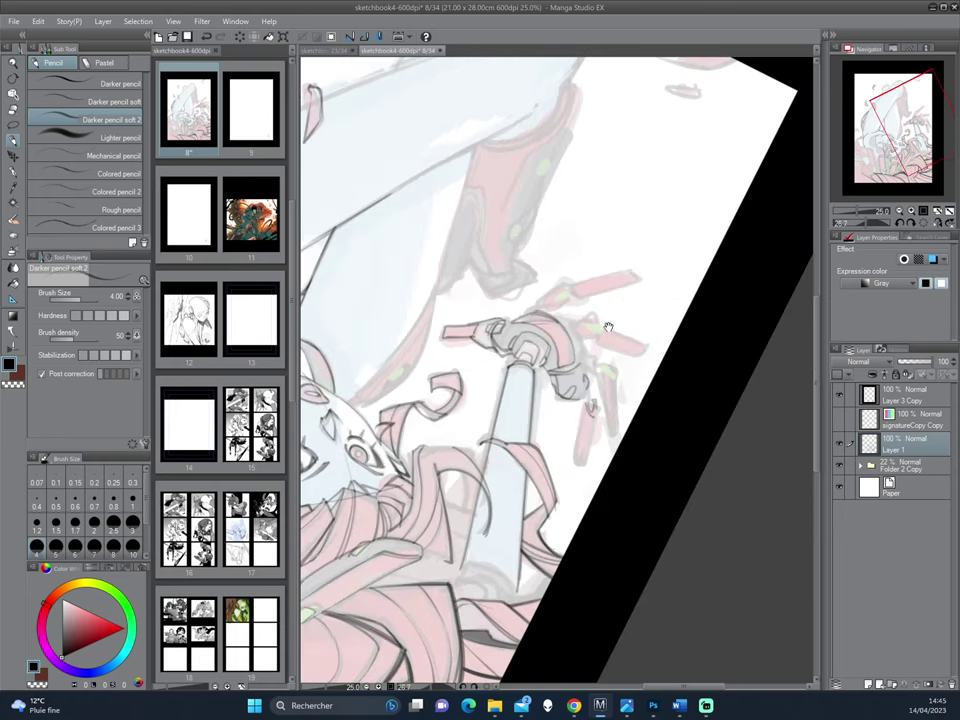
{"action": "mouse_move", "coordinate": [587, 409]}
{"action": "left_mouse_down"}
{"action": "mouse_move", "coordinate": [575, 456]}
{"action": "mouse_move", "coordinate": [586, 463]}
{"action": "left_mouse_up"}
{"action": "key", "text": "minus"}
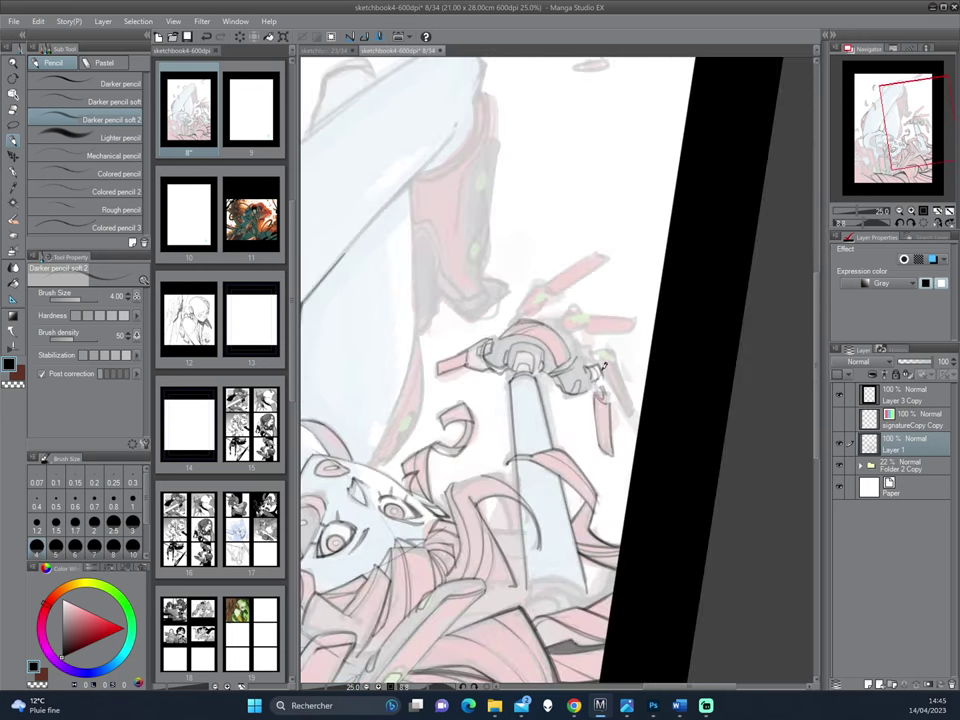
{"action": "left_click_drag", "start_coordinate": [641, 302], "coordinate": [614, 333]}
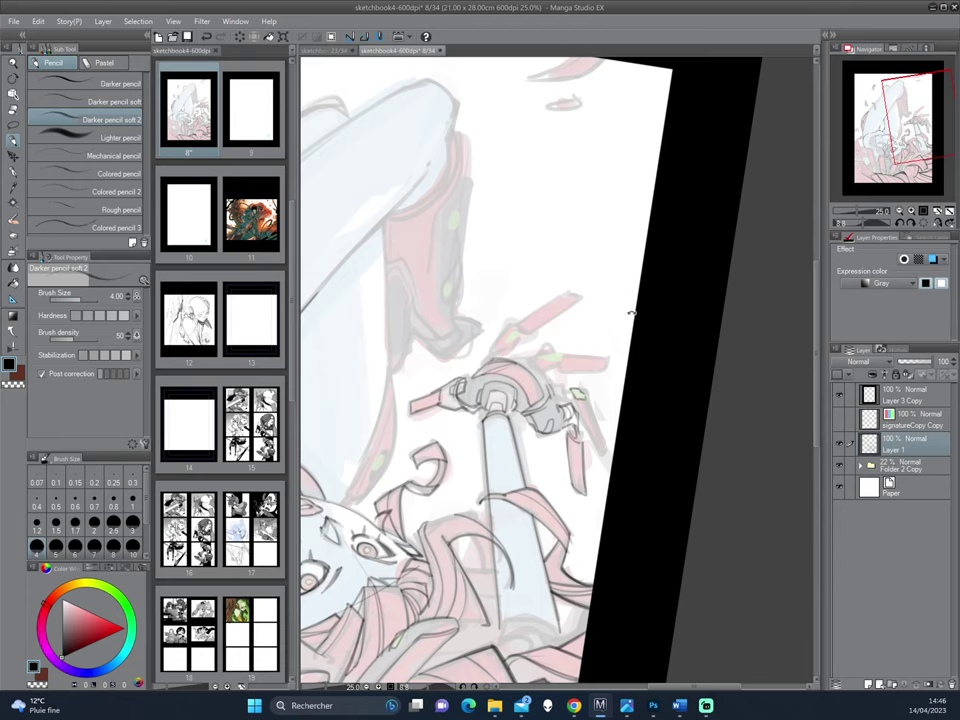
- Outline the narrow finger beside the outermost one, along with its green joint
{"action": "left_click_drag", "start_coordinate": [631, 313], "coordinate": [619, 374]}
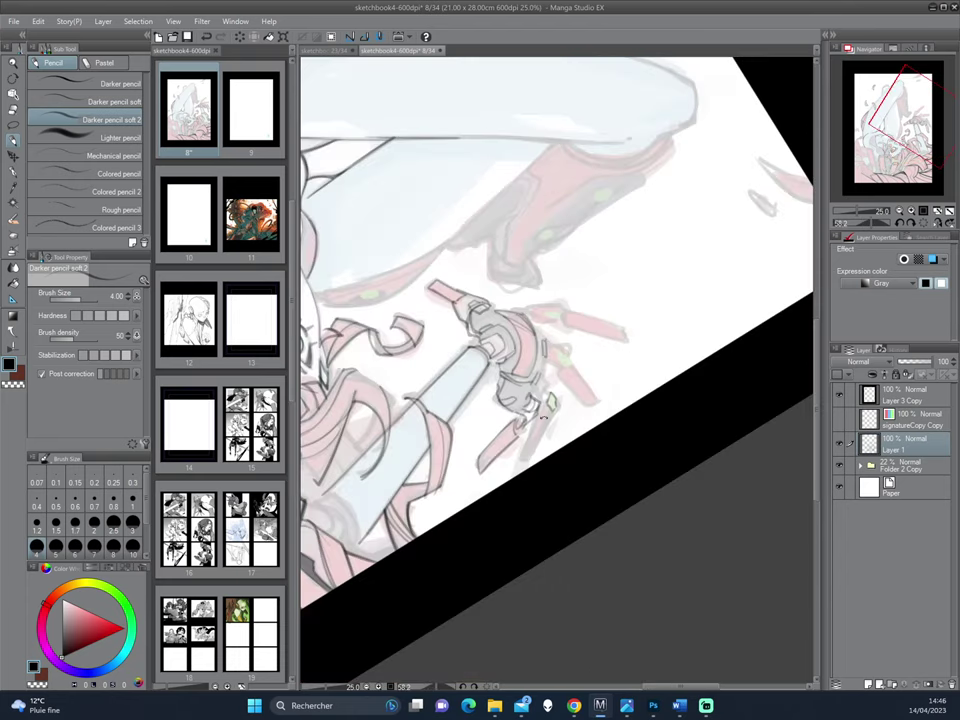
{"action": "left_click_drag", "start_coordinate": [547, 337], "coordinate": [581, 390]}
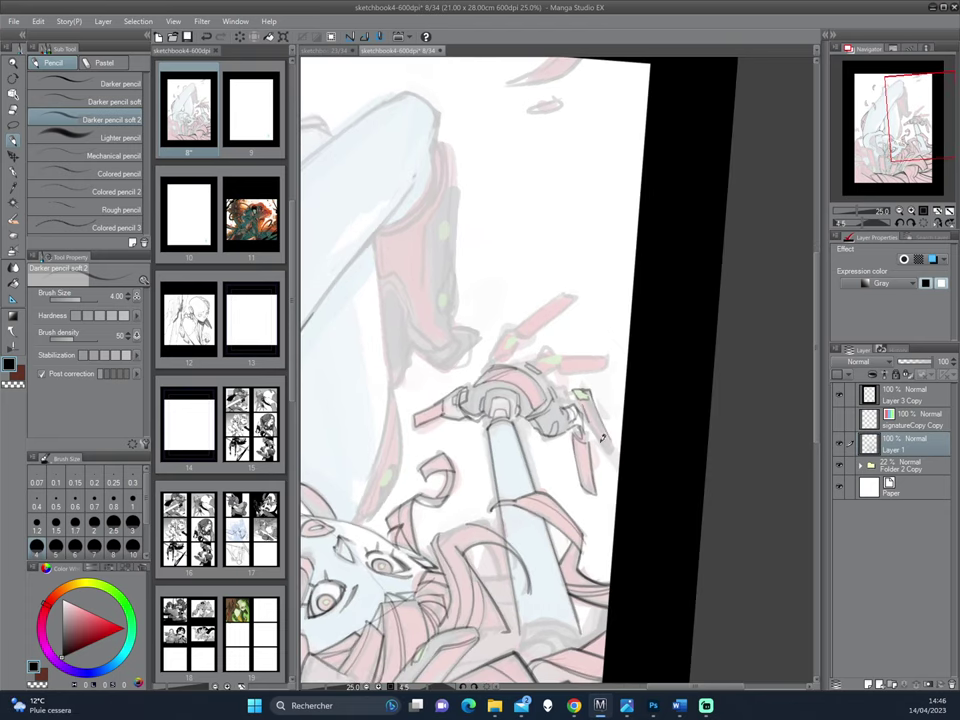
{"action": "left_click_drag", "start_coordinate": [601, 438], "coordinate": [648, 354]}
{"action": "left_click_drag", "start_coordinate": [581, 336], "coordinate": [628, 392]}
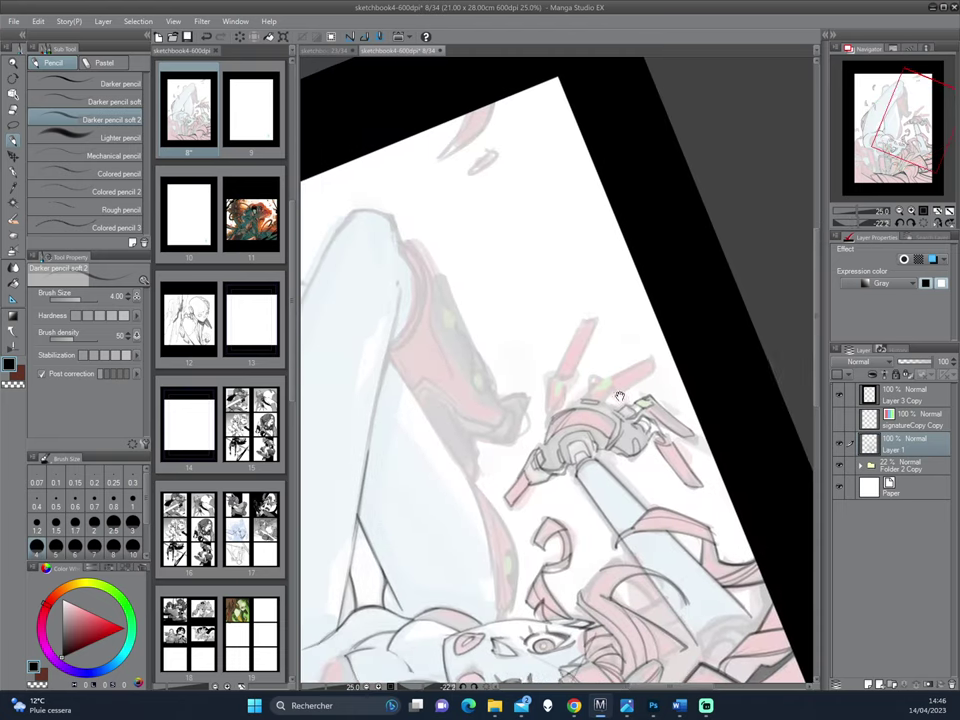
- Outline the green joints and knuckle casings at the base of the two remaining upper fingers
{"action": "left_click_drag", "start_coordinate": [560, 383], "coordinate": [548, 408]}
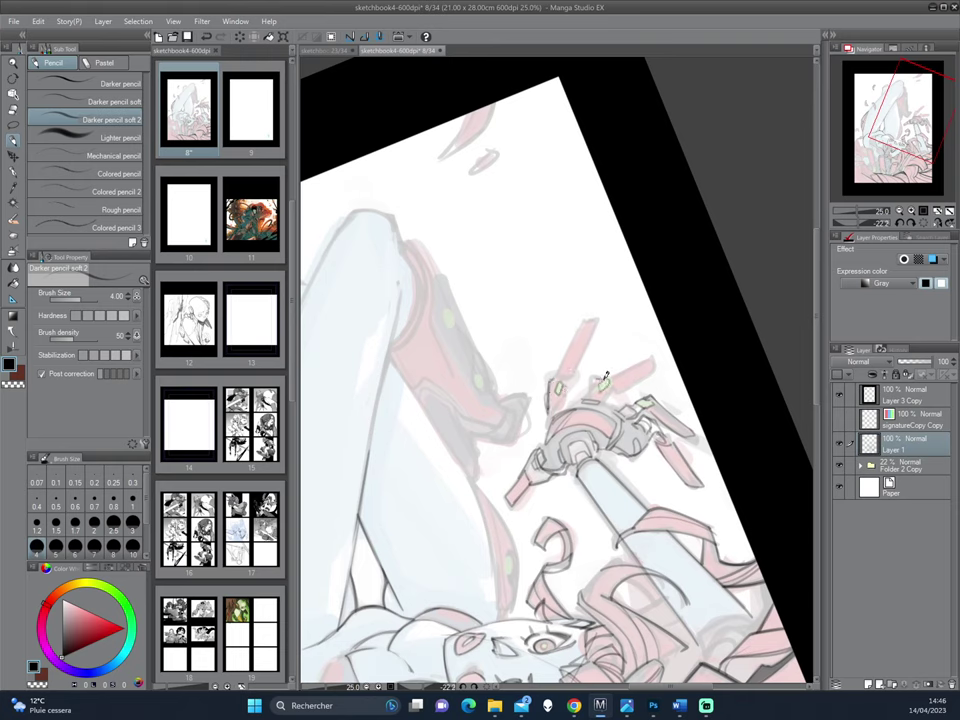
{"action": "left_click_drag", "start_coordinate": [598, 377], "coordinate": [590, 398]}
- Outline the long red segment of the upper finger nearest the leg armour, from its joint to the tip
{"action": "left_click_drag", "start_coordinate": [679, 395], "coordinate": [640, 464]}
{"action": "mouse_move", "coordinate": [640, 464]}
{"action": "left_mouse_down"}
{"action": "mouse_move", "coordinate": [649, 393]}
{"action": "mouse_move", "coordinate": [645, 455]}
{"action": "mouse_move", "coordinate": [601, 462]}
{"action": "mouse_move", "coordinate": [617, 332]}
{"action": "left_mouse_up"}
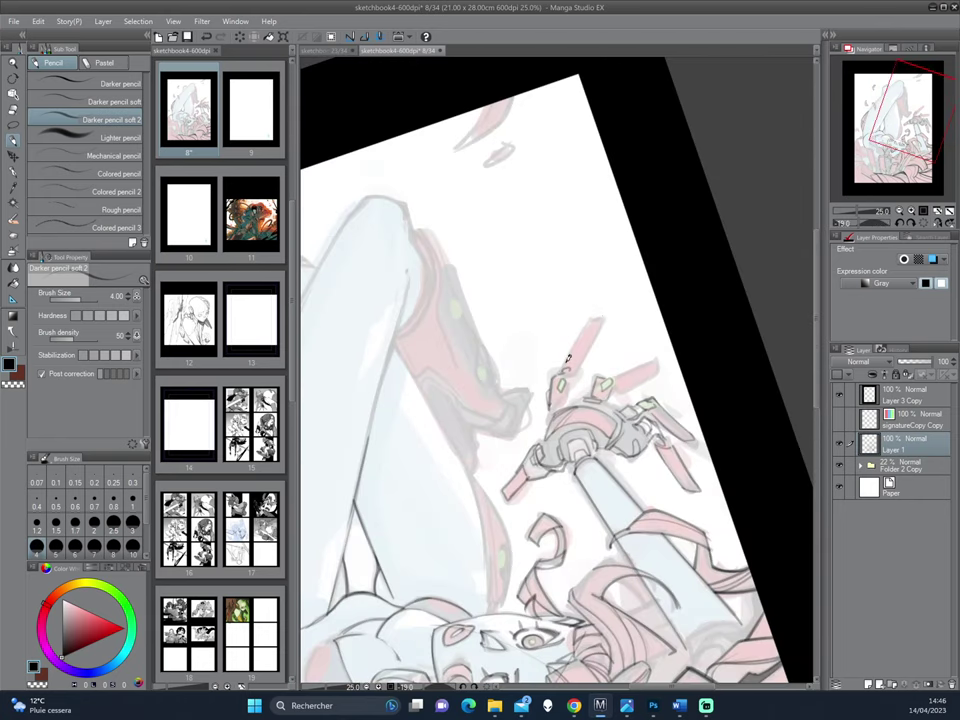
{"action": "left_click_drag", "start_coordinate": [603, 317], "coordinate": [573, 381]}
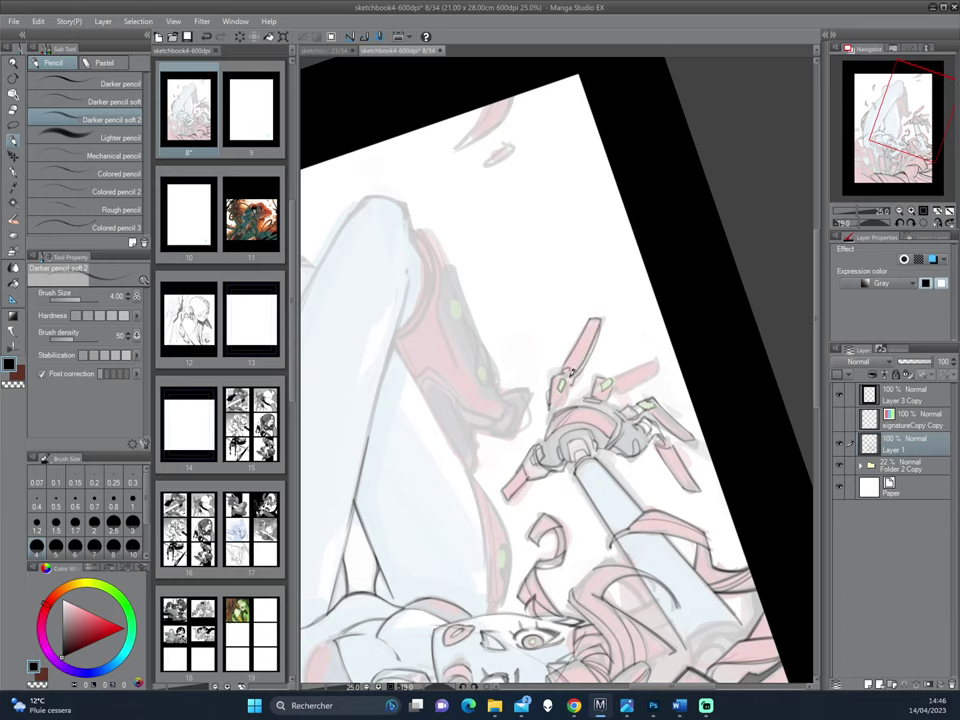
- Refine the thumb's red segment with firmer edges and a dividing line near its joint
{"action": "mouse_move", "coordinate": [579, 456]}
{"action": "left_mouse_down"}
{"action": "mouse_move", "coordinate": [632, 419]}
{"action": "mouse_move", "coordinate": [596, 355]}
{"action": "left_mouse_up"}
{"action": "left_click_drag", "start_coordinate": [571, 404], "coordinate": [561, 434]}
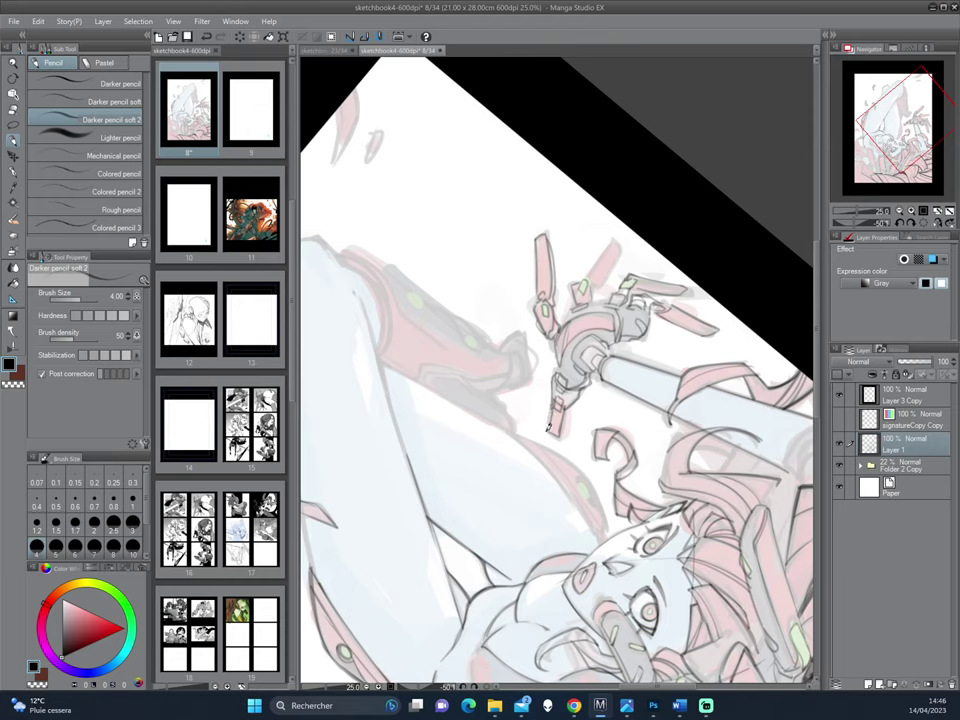
{"action": "mouse_move", "coordinate": [621, 305]}
{"action": "left_mouse_down"}
{"action": "mouse_move", "coordinate": [660, 409]}
{"action": "mouse_move", "coordinate": [624, 339]}
{"action": "mouse_move", "coordinate": [629, 378]}
{"action": "left_mouse_up"}
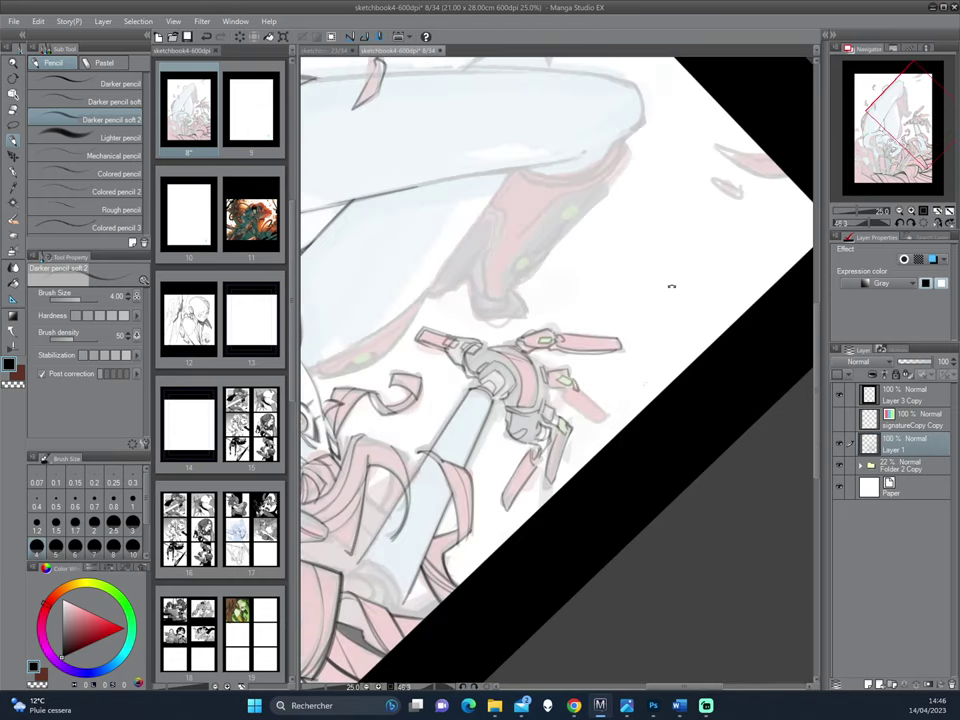
- Finish outlining the remaining upper finger's red segment to its tip and firm up the joint lines where the fingers meet the palm
{"action": "mouse_move", "coordinate": [671, 286]}
{"action": "left_mouse_down"}
{"action": "mouse_move", "coordinate": [558, 400]}
{"action": "mouse_move", "coordinate": [580, 440]}
{"action": "left_mouse_up"}
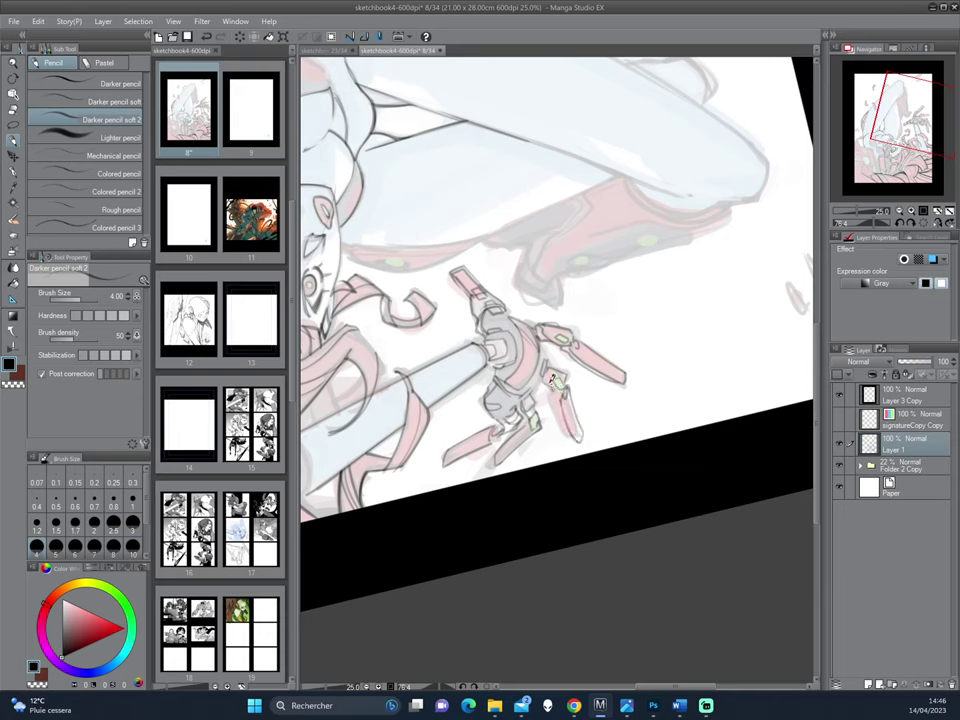
{"action": "mouse_move", "coordinate": [558, 400]}
{"action": "left_mouse_down"}
{"action": "mouse_move", "coordinate": [577, 440]}
{"action": "mouse_move", "coordinate": [662, 298]}
{"action": "left_mouse_up"}
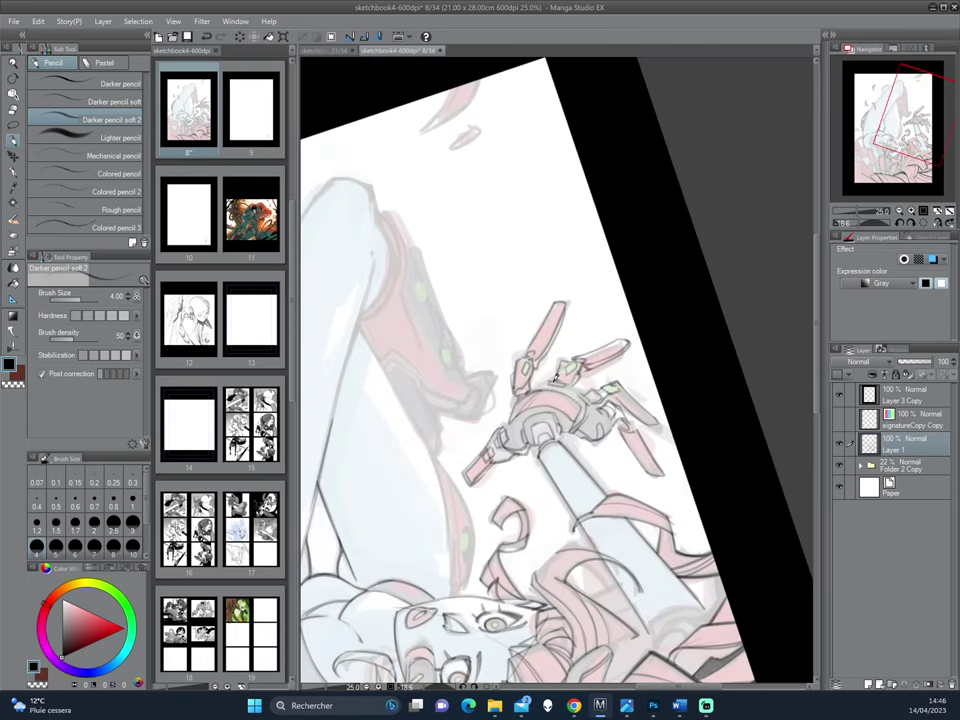
{"action": "mouse_move", "coordinate": [556, 377]}
{"action": "left_mouse_down"}
{"action": "mouse_move", "coordinate": [573, 379]}
{"action": "mouse_move", "coordinate": [520, 401]}
{"action": "left_mouse_up"}
{"action": "mouse_move", "coordinate": [580, 324]}
{"action": "left_mouse_down"}
{"action": "mouse_move", "coordinate": [596, 345]}
{"action": "mouse_move", "coordinate": [643, 343]}
{"action": "mouse_move", "coordinate": [540, 338]}
{"action": "mouse_move", "coordinate": [543, 363]}
{"action": "left_mouse_up"}
{"action": "mouse_move", "coordinate": [526, 412]}
{"action": "left_mouse_down"}
{"action": "mouse_move", "coordinate": [634, 349]}
{"action": "mouse_move", "coordinate": [618, 322]}
{"action": "left_mouse_up"}
{"action": "left_click_drag", "start_coordinate": [582, 315], "coordinate": [568, 273]}
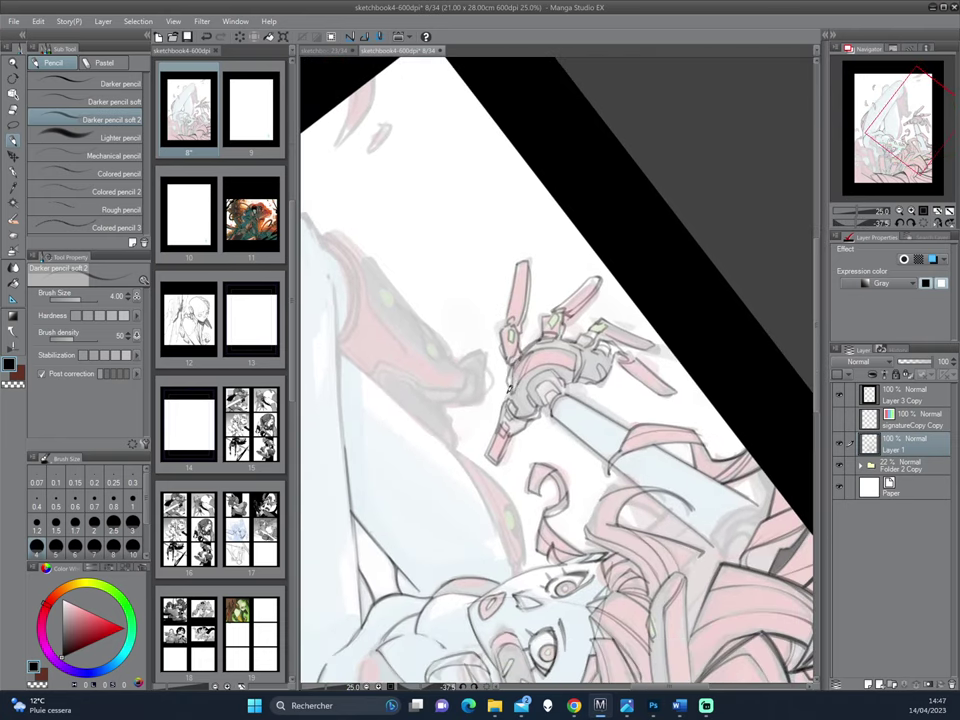
{"action": "left_click_drag", "start_coordinate": [592, 365], "coordinate": [578, 393]}
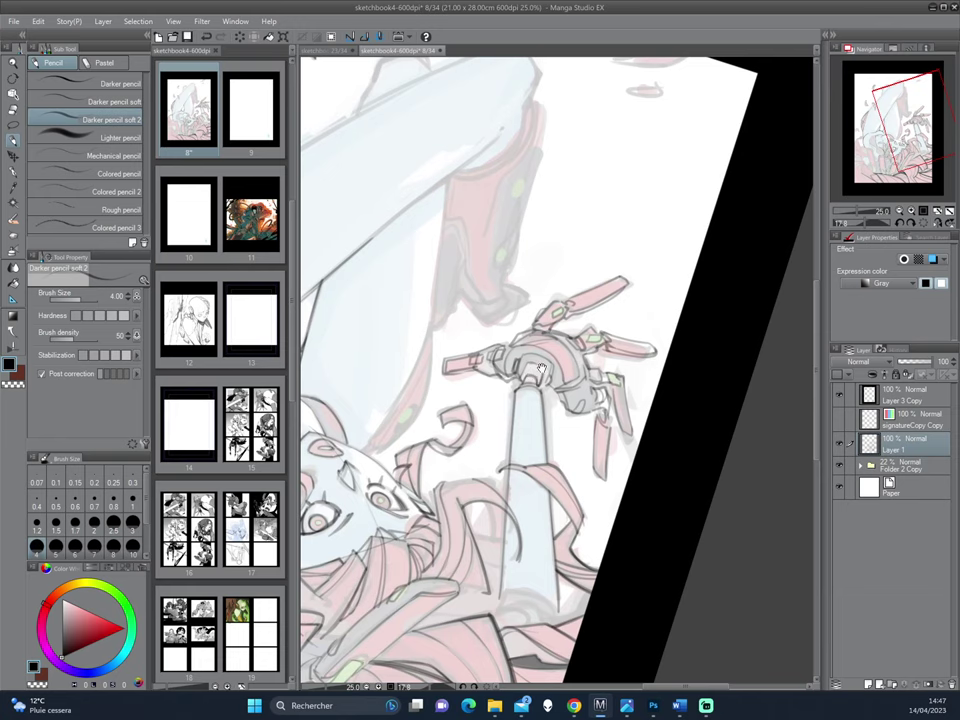
- Outline the curved red thigh armour plate beside the face, including its round green light
{"action": "left_click_drag", "start_coordinate": [458, 407], "coordinate": [615, 366]}
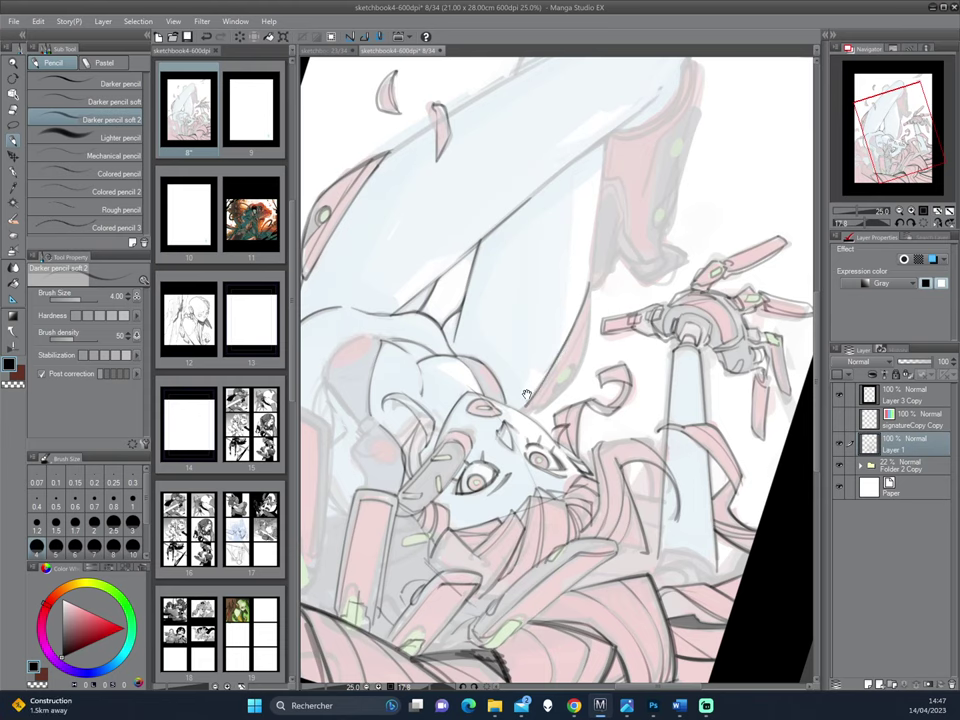
{"action": "left_click_drag", "start_coordinate": [680, 398], "coordinate": [587, 357]}
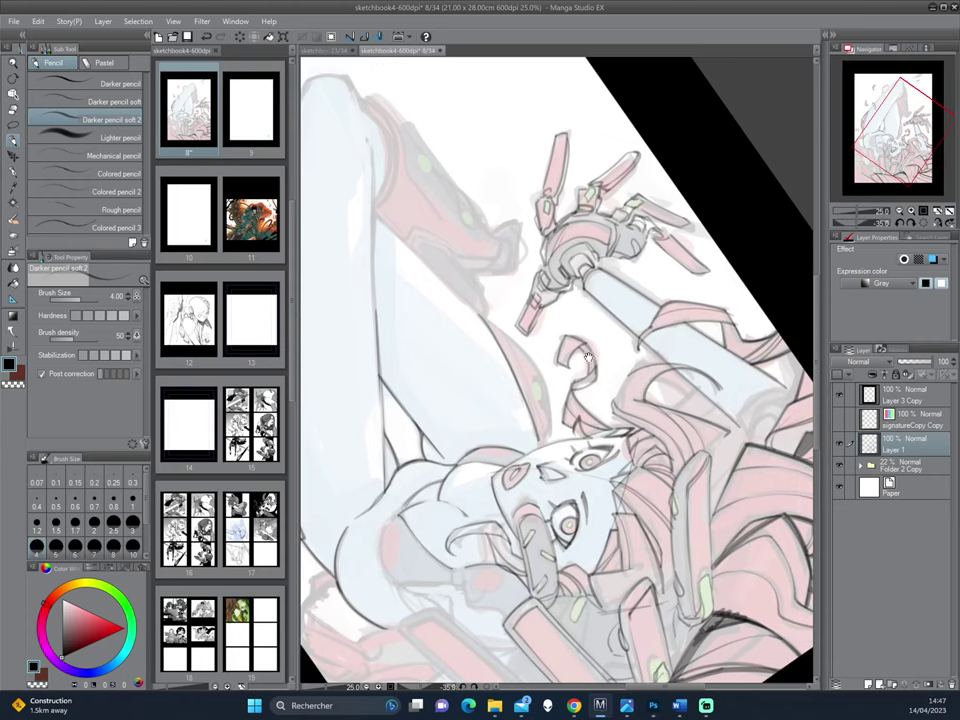
{"action": "left_click_drag", "start_coordinate": [674, 253], "coordinate": [605, 281]}
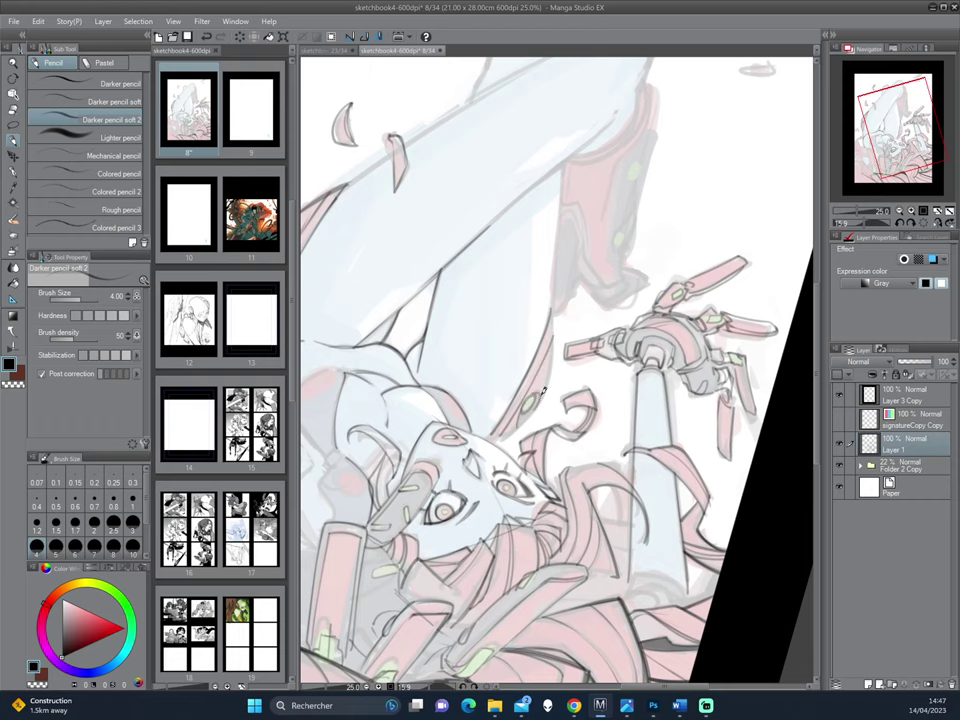
{"action": "mouse_move", "coordinate": [547, 461]}
{"action": "left_mouse_down"}
{"action": "mouse_move", "coordinate": [601, 330]}
{"action": "mouse_move", "coordinate": [559, 375]}
{"action": "mouse_move", "coordinate": [571, 379]}
{"action": "mouse_move", "coordinate": [578, 466]}
{"action": "left_mouse_up"}
{"action": "mouse_move", "coordinate": [571, 414]}
{"action": "left_mouse_down"}
{"action": "mouse_move", "coordinate": [586, 484]}
{"action": "mouse_move", "coordinate": [627, 470]}
{"action": "left_mouse_up"}
{"action": "mouse_move", "coordinate": [653, 368]}
{"action": "left_mouse_down"}
{"action": "mouse_move", "coordinate": [655, 413]}
{"action": "mouse_move", "coordinate": [598, 376]}
{"action": "left_mouse_up"}
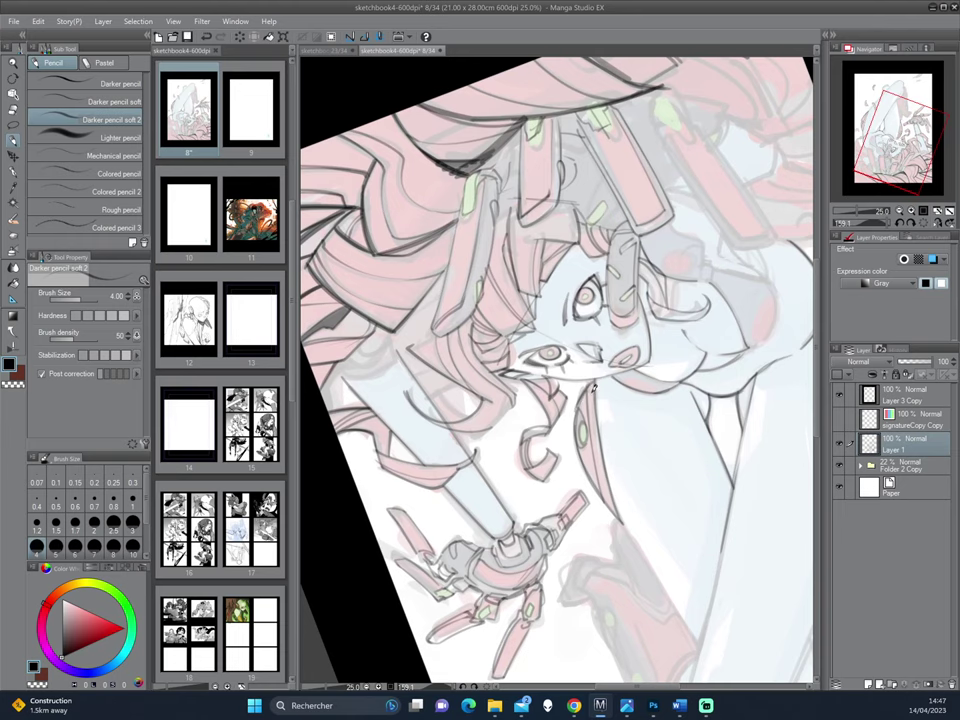
{"action": "left_click_drag", "start_coordinate": [604, 390], "coordinate": [512, 337]}
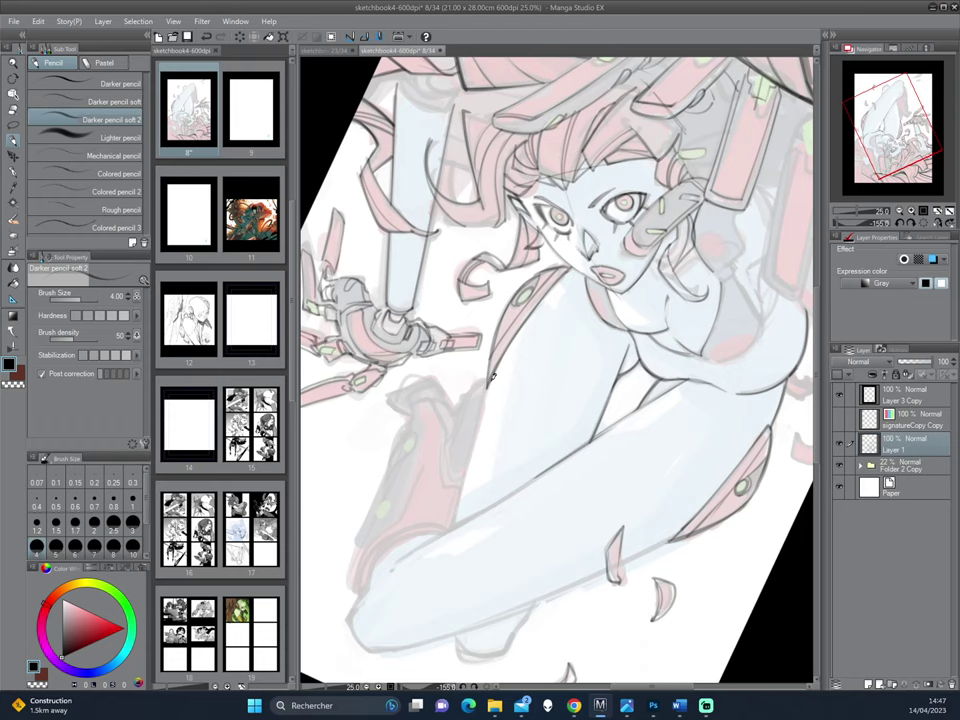
- Draw the rear thigh's outer edge from the tip of its armour plate to where the front leg crosses it
{"action": "left_click_drag", "start_coordinate": [489, 383], "coordinate": [467, 475]}
{"action": "left_click_drag", "start_coordinate": [485, 402], "coordinate": [454, 528]}
{"action": "left_click_drag", "start_coordinate": [604, 507], "coordinate": [591, 381]}
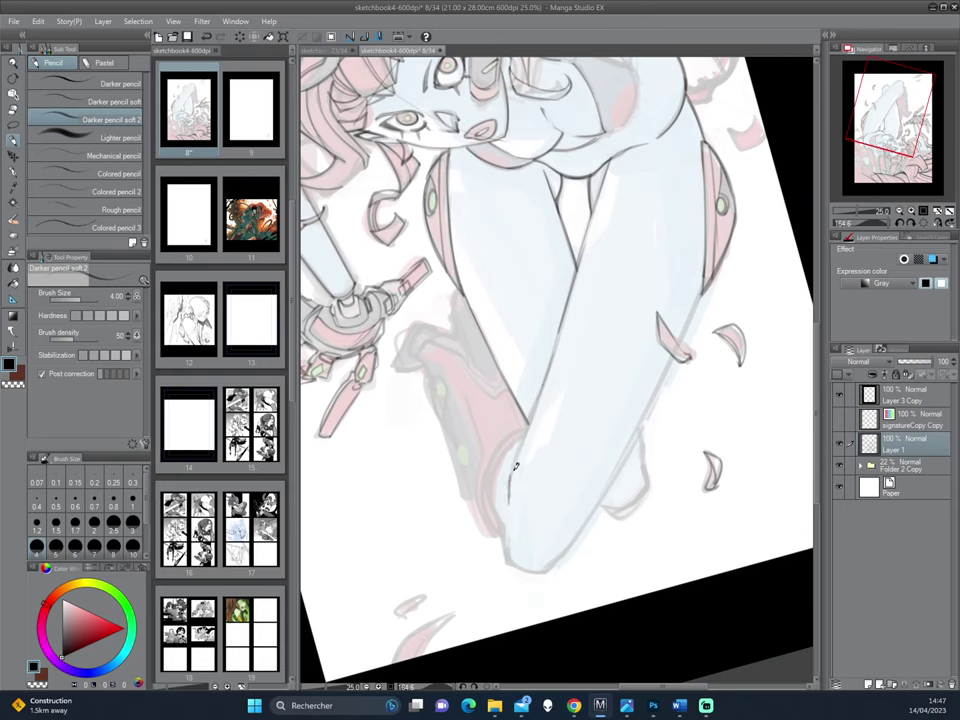
- Strengthen the contour of the front leg's knee on the side facing the red leg armour
{"action": "left_click_drag", "start_coordinate": [510, 498], "coordinate": [510, 473]}
{"action": "left_click_drag", "start_coordinate": [500, 503], "coordinate": [514, 426]}
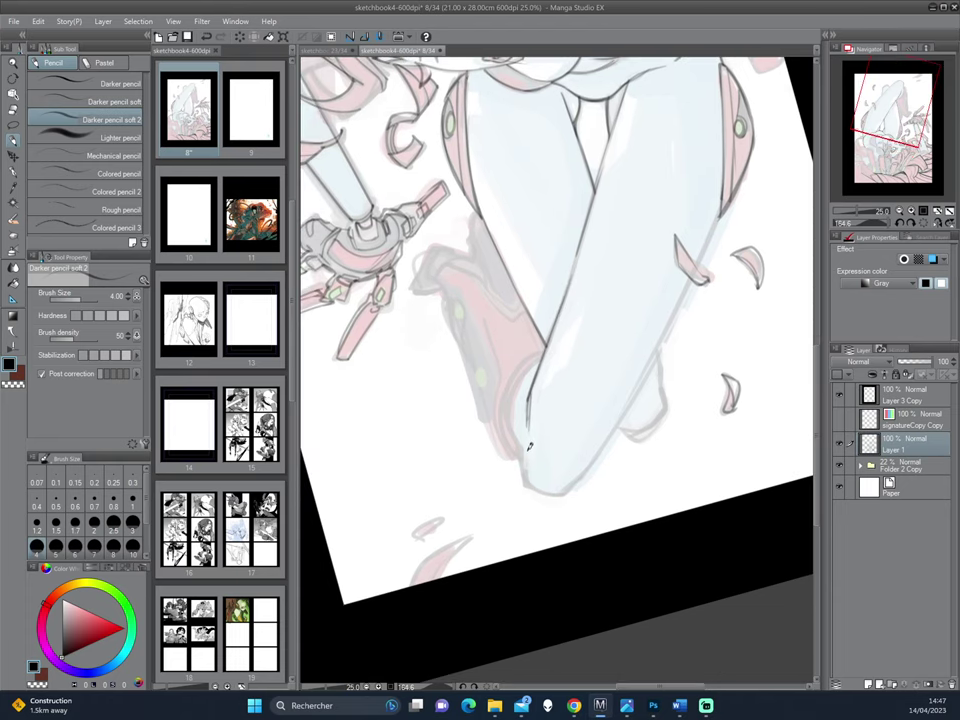
{"action": "left_click_drag", "start_coordinate": [526, 485], "coordinate": [523, 432]}
{"action": "left_click_drag", "start_coordinate": [572, 407], "coordinate": [577, 402]}
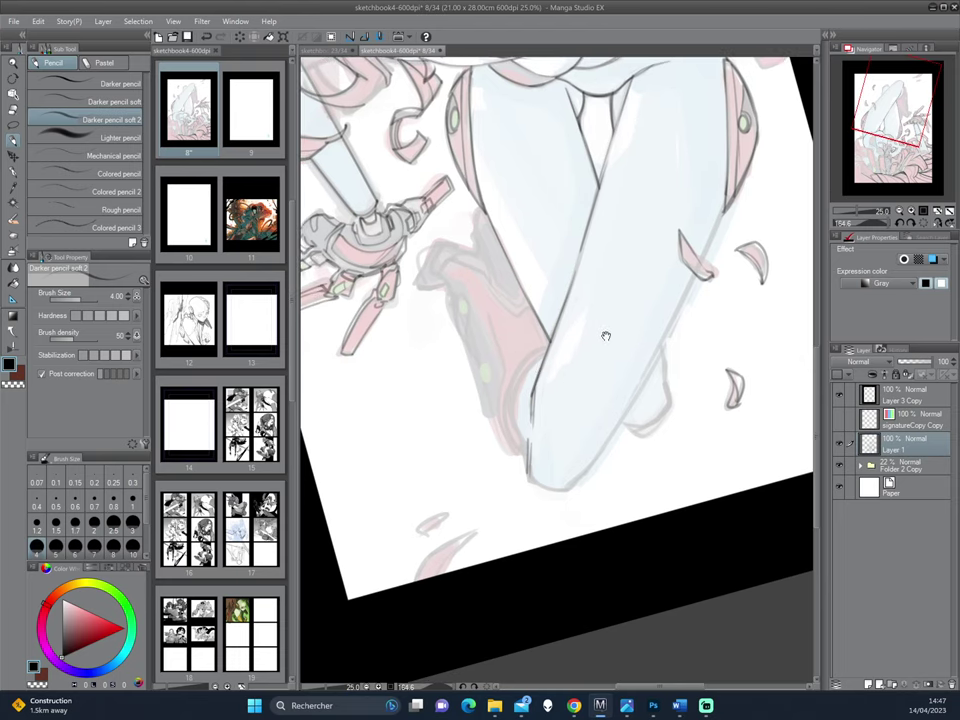
{"action": "left_click_drag", "start_coordinate": [605, 336], "coordinate": [624, 363]}
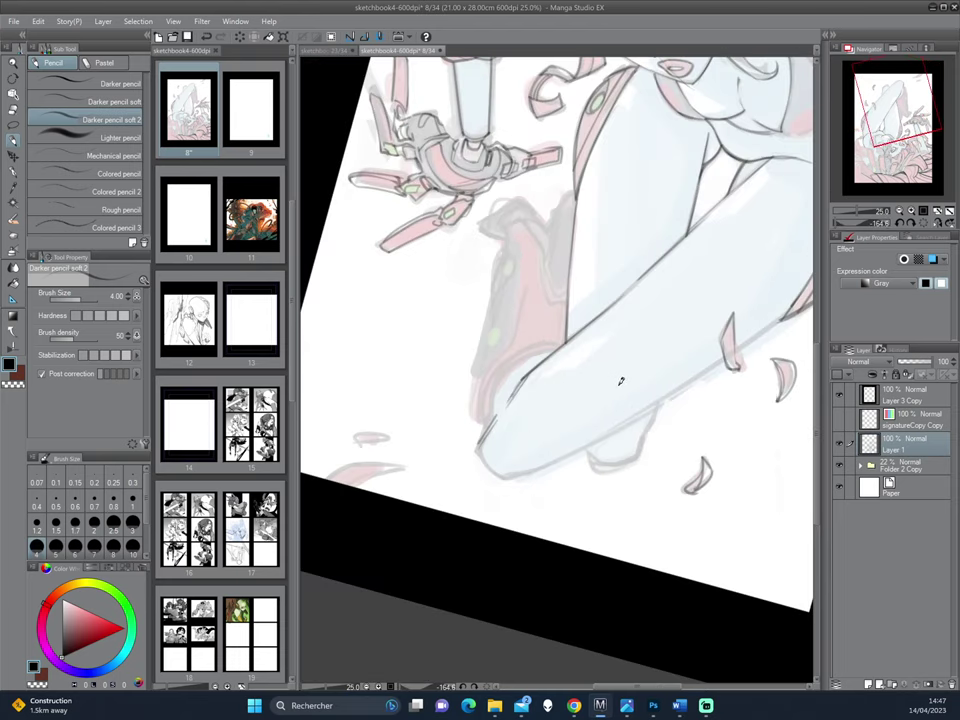
- Outline the front leg's knee tip and its long outer edge down to the thigh armour plate
{"action": "key", "text": "^"}
{"action": "key", "text": "^"}
{"action": "key", "text": "^"}
{"action": "key", "text": "^"}
{"action": "key", "text": "^"}
{"action": "key", "text": "^"}
{"action": "key", "text": "^"}
{"action": "key", "text": "^"}
{"action": "key", "text": "^"}
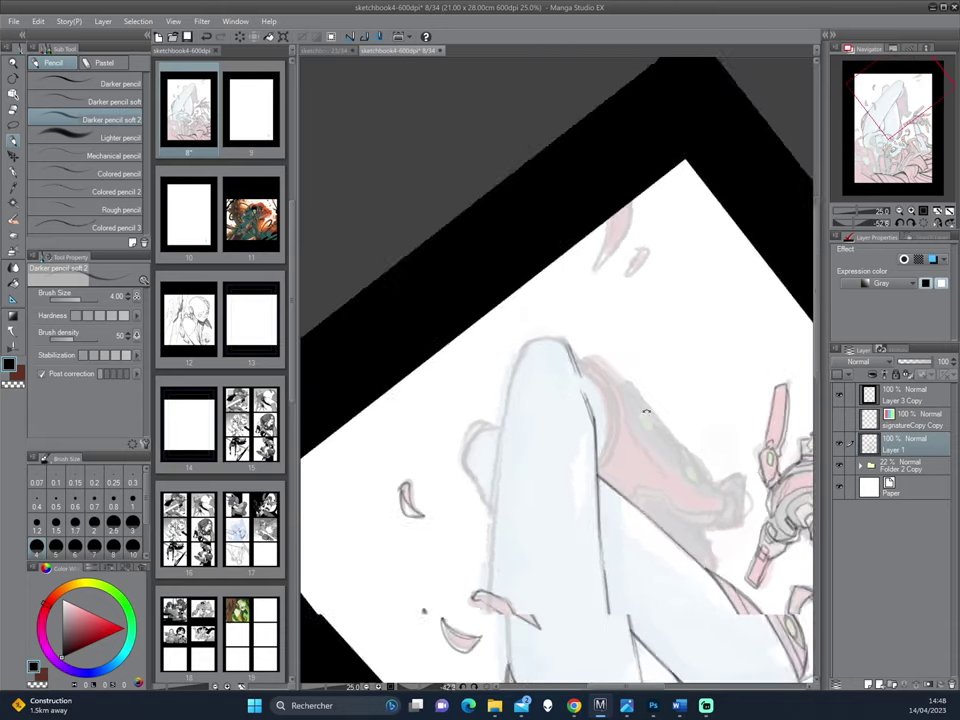
{"action": "left_click_drag", "start_coordinate": [646, 411], "coordinate": [637, 427]}
{"action": "mouse_move", "coordinate": [531, 340]}
{"action": "left_mouse_down"}
{"action": "mouse_move", "coordinate": [504, 378]}
{"action": "mouse_move", "coordinate": [481, 447]}
{"action": "mouse_move", "coordinate": [609, 322]}
{"action": "left_mouse_up"}
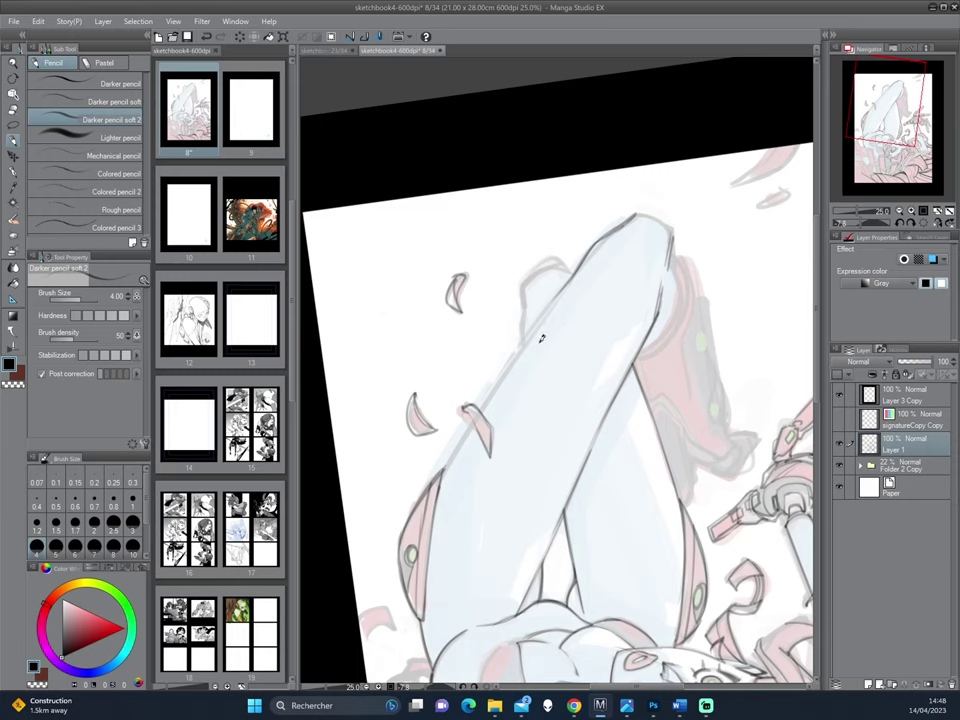
{"action": "left_click_drag", "start_coordinate": [446, 470], "coordinate": [521, 343]}
{"action": "left_click_drag", "start_coordinate": [583, 267], "coordinate": [480, 408]}
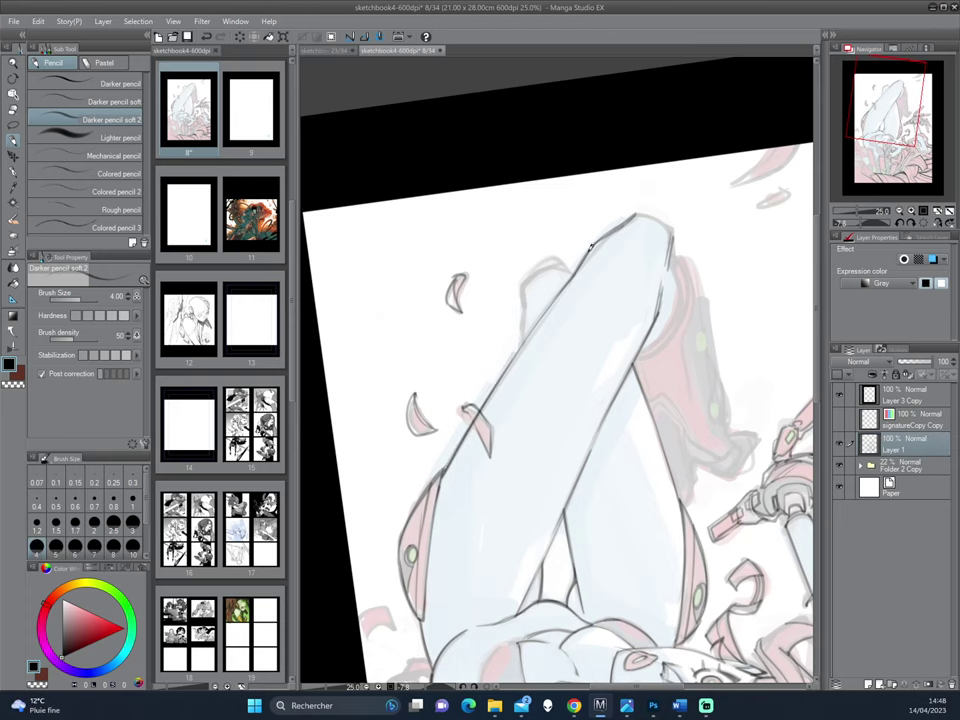
{"action": "mouse_move", "coordinate": [587, 254]}
{"action": "left_mouse_down"}
{"action": "mouse_move", "coordinate": [616, 246]}
{"action": "mouse_move", "coordinate": [604, 345]}
{"action": "left_mouse_up"}
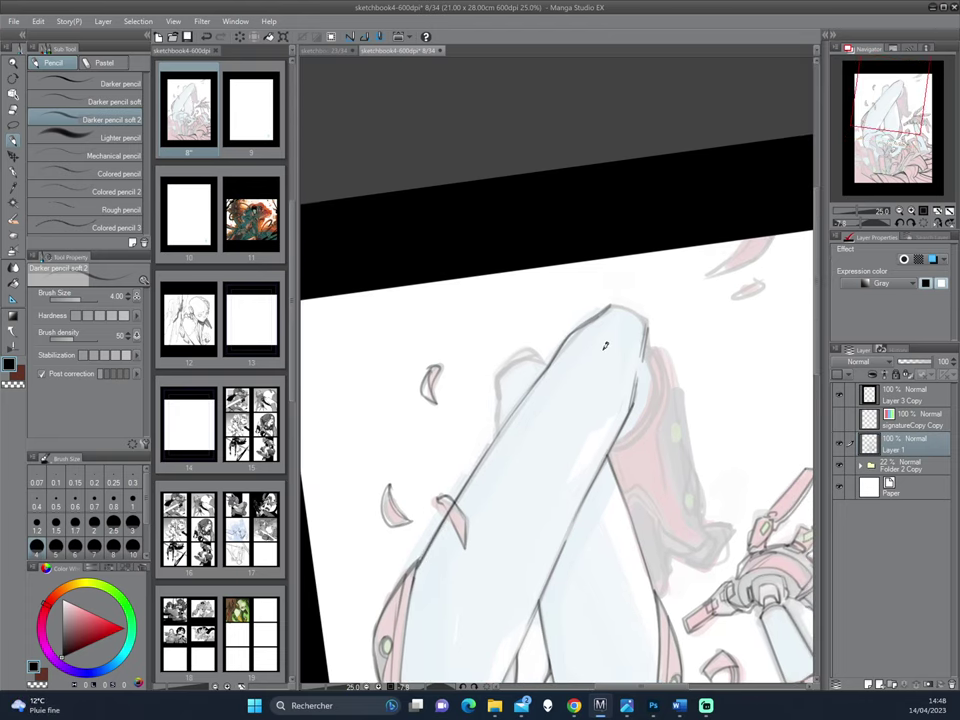
- Outline the small rounded limb section that shows behind the front leg's outer edge
{"action": "left_click_drag", "start_coordinate": [500, 373], "coordinate": [499, 425]}
{"action": "mouse_move", "coordinate": [605, 263]}
{"action": "left_mouse_down"}
{"action": "mouse_move", "coordinate": [638, 315]}
{"action": "mouse_move", "coordinate": [588, 296]}
{"action": "mouse_move", "coordinate": [540, 497]}
{"action": "mouse_move", "coordinate": [519, 365]}
{"action": "mouse_move", "coordinate": [519, 373]}
{"action": "left_mouse_up"}
{"action": "mouse_move", "coordinate": [540, 560]}
{"action": "left_mouse_down"}
{"action": "mouse_move", "coordinate": [604, 523]}
{"action": "mouse_move", "coordinate": [645, 478]}
{"action": "left_mouse_up"}
{"action": "left_click_drag", "start_coordinate": [657, 450], "coordinate": [634, 304]}
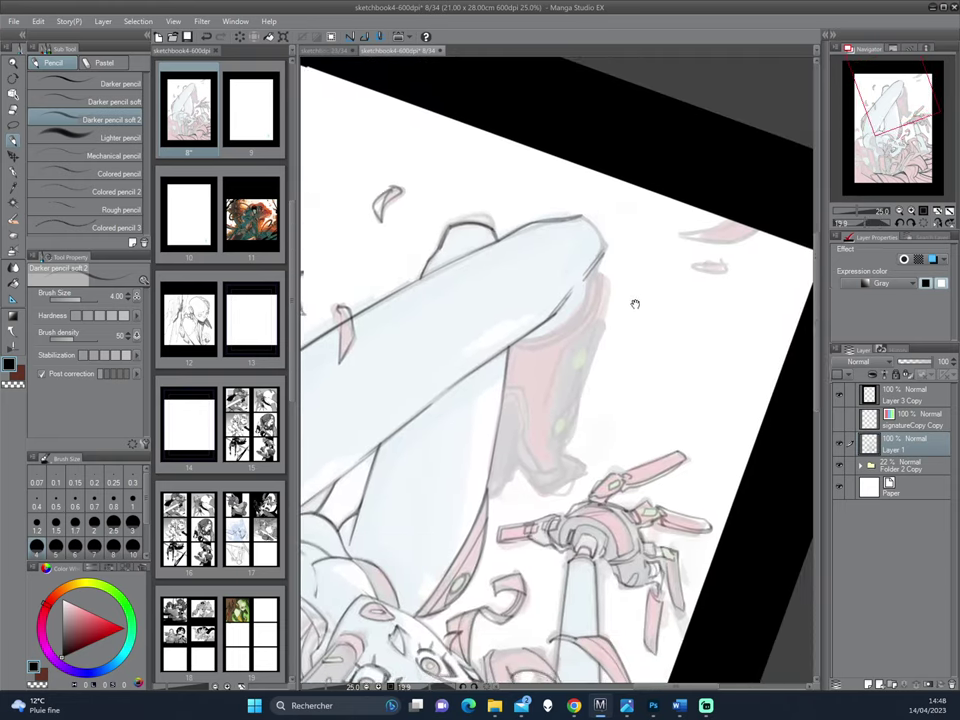
- Review the whole figure at smaller zoom and from several angles, checking the legs, face, hands and hair
{"action": "left_click_drag", "start_coordinate": [564, 455], "coordinate": [604, 347]}
{"action": "scroll", "coordinate": [585, 320], "scroll_direction": "down", "scroll_amount": 1}
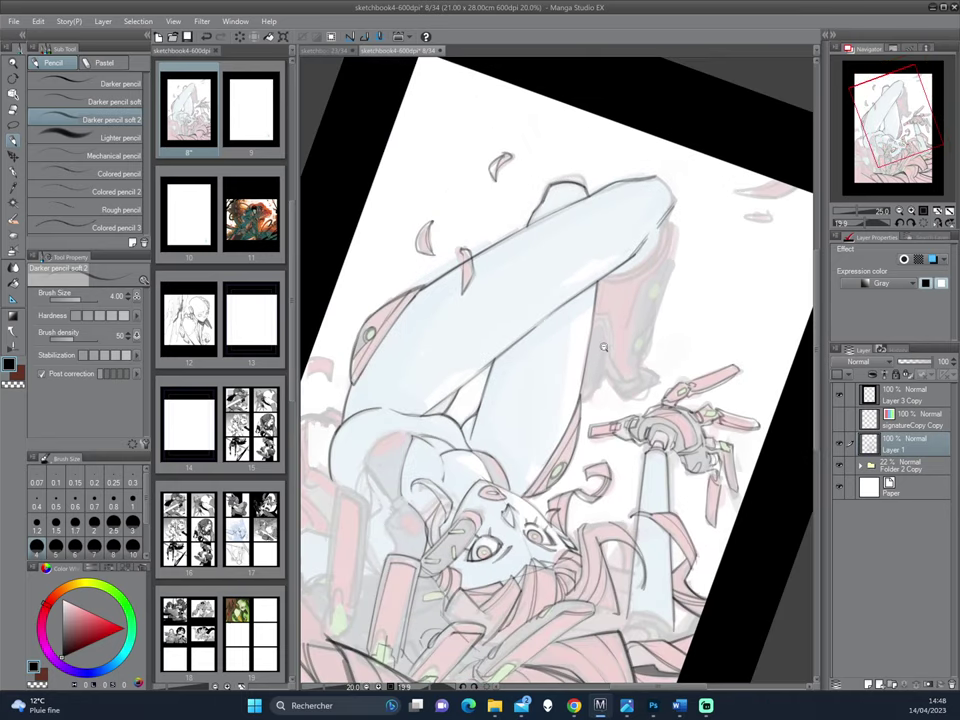
{"action": "scroll", "coordinate": [604, 350], "scroll_direction": "down", "scroll_amount": 1}
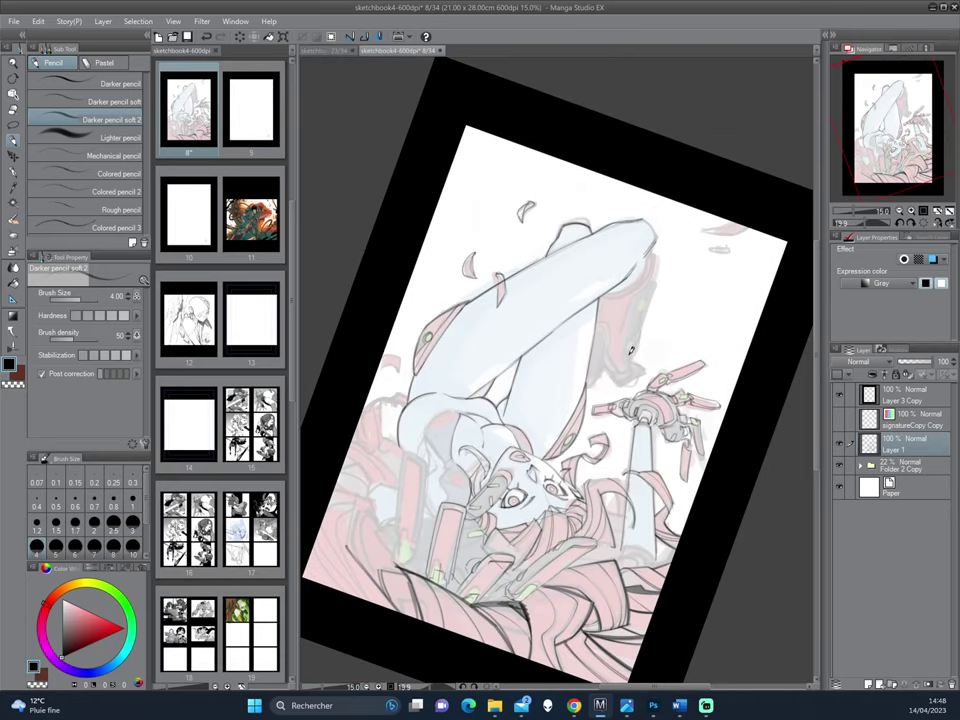
{"action": "left_click_drag", "start_coordinate": [547, 473], "coordinate": [659, 392]}
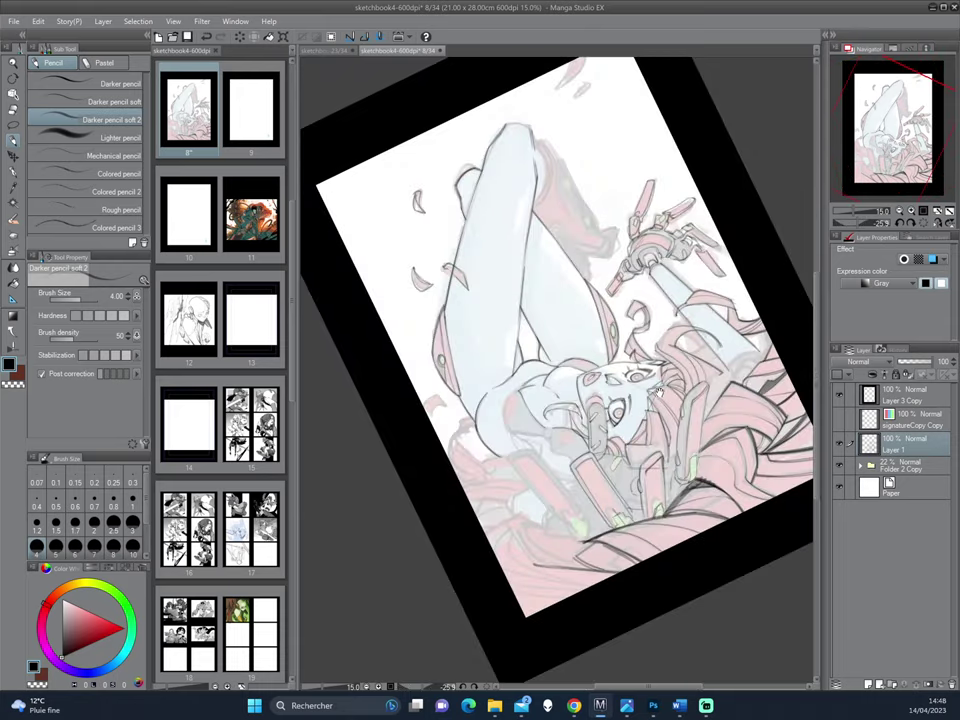
{"action": "key", "text": "minus"}
{"action": "key", "text": "minus"}
{"action": "key", "text": "minus"}
{"action": "key", "text": "minus"}
{"action": "key", "text": "minus"}
{"action": "key", "text": "minus"}
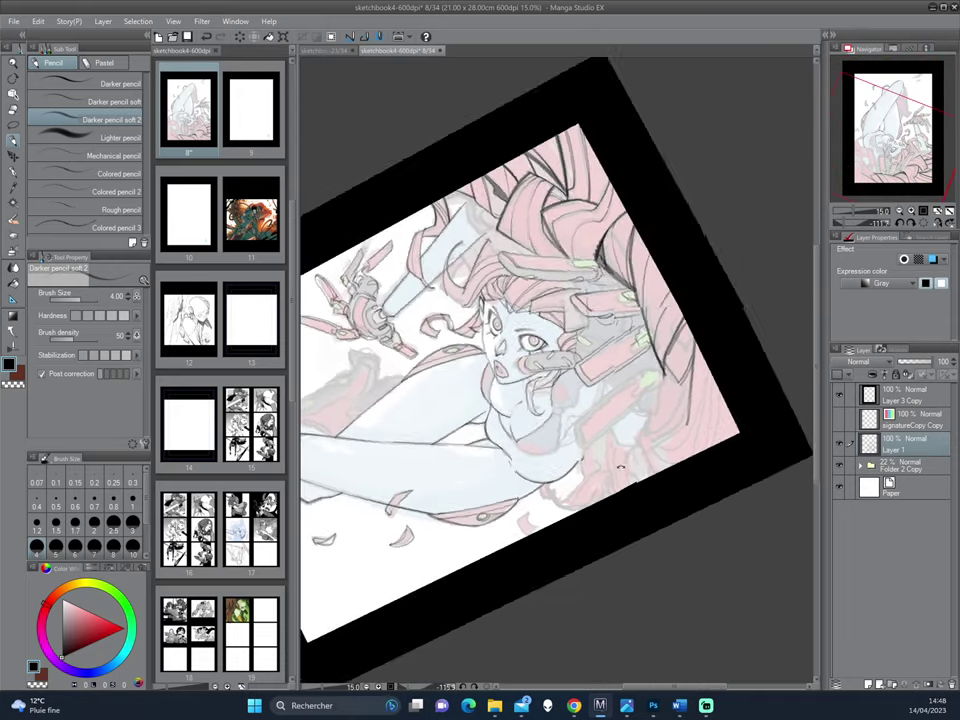
{"action": "key", "text": "minus"}
{"action": "key", "text": "ctrl+plus"}
{"action": "key", "text": "minus"}
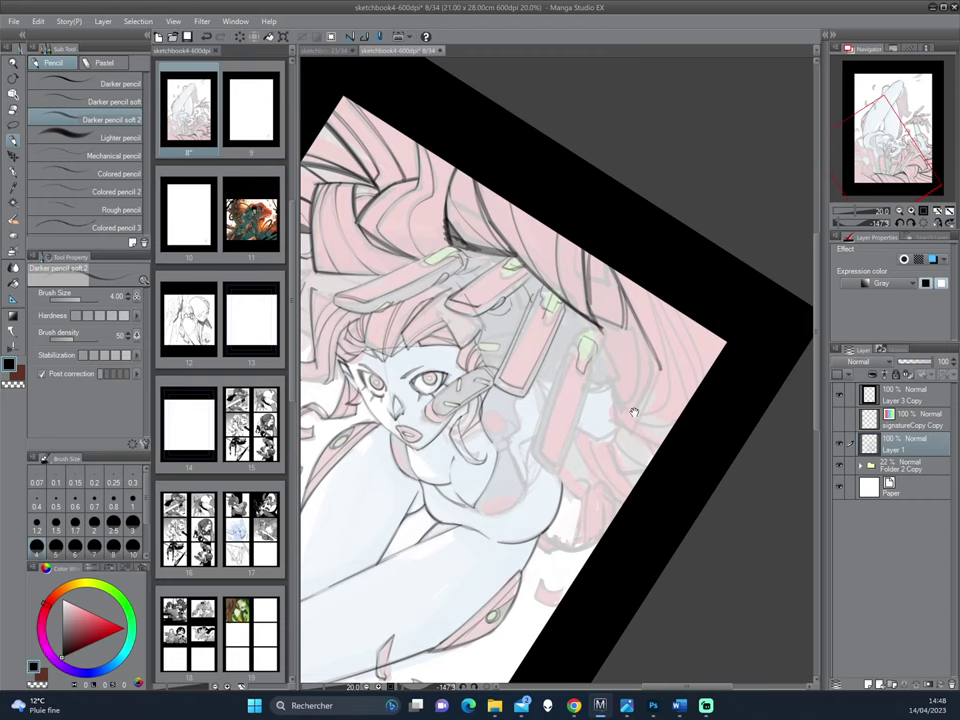
{"action": "left_click_drag", "start_coordinate": [634, 412], "coordinate": [711, 420]}
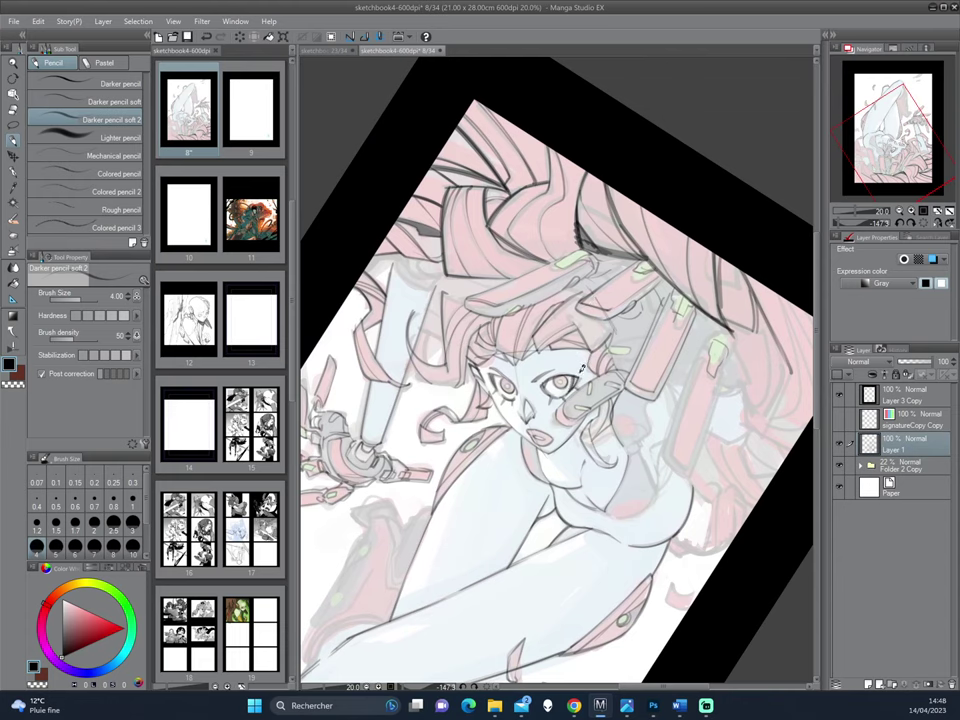
{"action": "key", "text": "h"}
{"action": "key", "text": "h"}
{"action": "left_click_drag", "start_coordinate": [653, 318], "coordinate": [600, 480]}
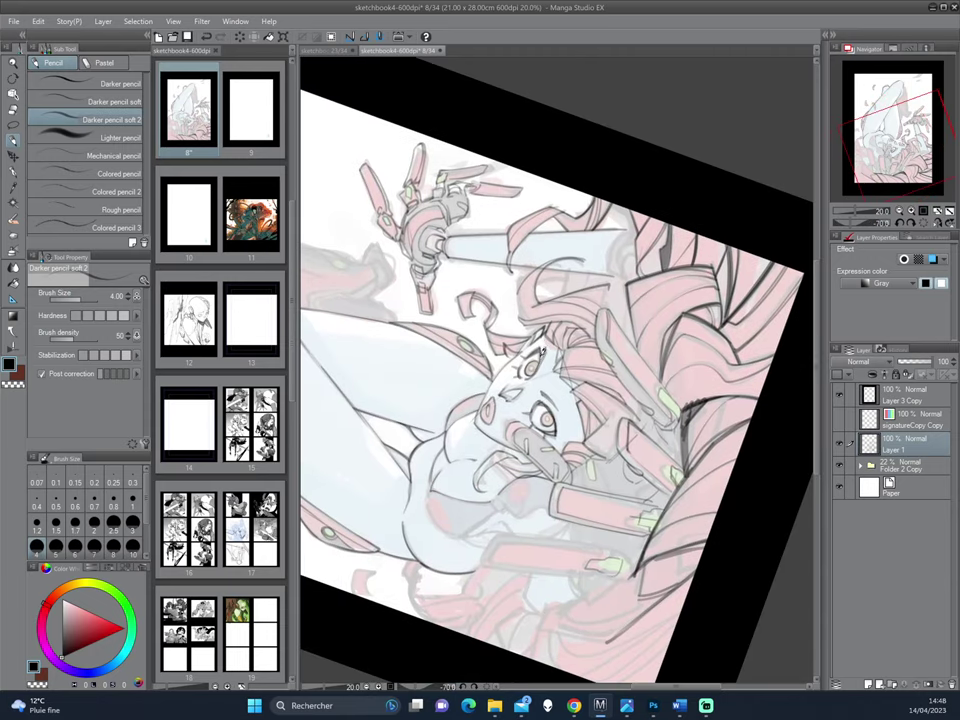
- Outline the curling hair strand that sweeps from beside the face across the raised forearm
{"action": "mouse_move", "coordinate": [558, 537]}
{"action": "left_mouse_down"}
{"action": "mouse_move", "coordinate": [640, 498]}
{"action": "mouse_move", "coordinate": [663, 337]}
{"action": "left_mouse_up"}
{"action": "left_click_drag", "start_coordinate": [509, 436], "coordinate": [549, 401]}
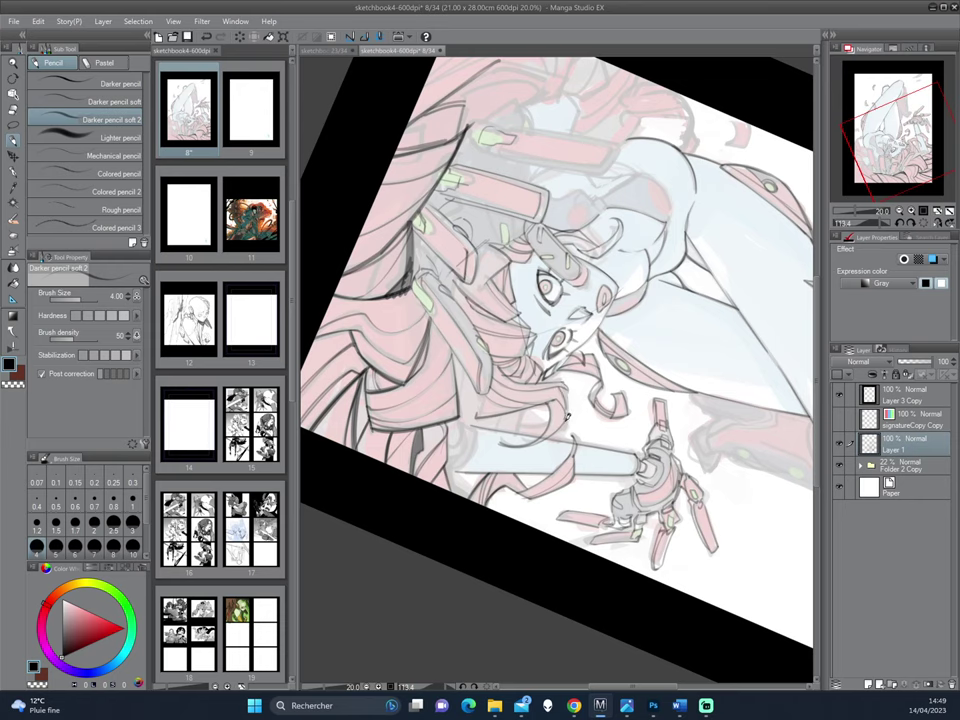
{"action": "left_click_drag", "start_coordinate": [602, 431], "coordinate": [630, 303]}
{"action": "left_click_drag", "start_coordinate": [664, 323], "coordinate": [616, 295]}
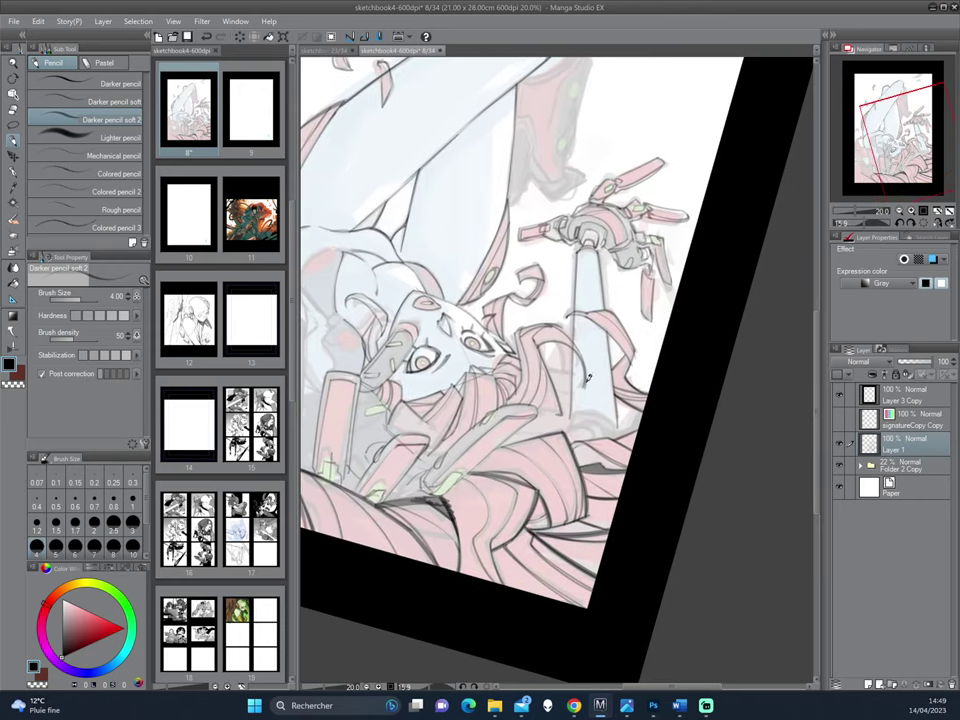
{"action": "left_click_drag", "start_coordinate": [586, 358], "coordinate": [576, 393]}
{"action": "mouse_move", "coordinate": [580, 280]}
{"action": "left_mouse_down"}
{"action": "mouse_move", "coordinate": [627, 309]}
{"action": "mouse_move", "coordinate": [645, 335]}
{"action": "left_mouse_up"}
{"action": "left_click_drag", "start_coordinate": [645, 334], "coordinate": [650, 371]}
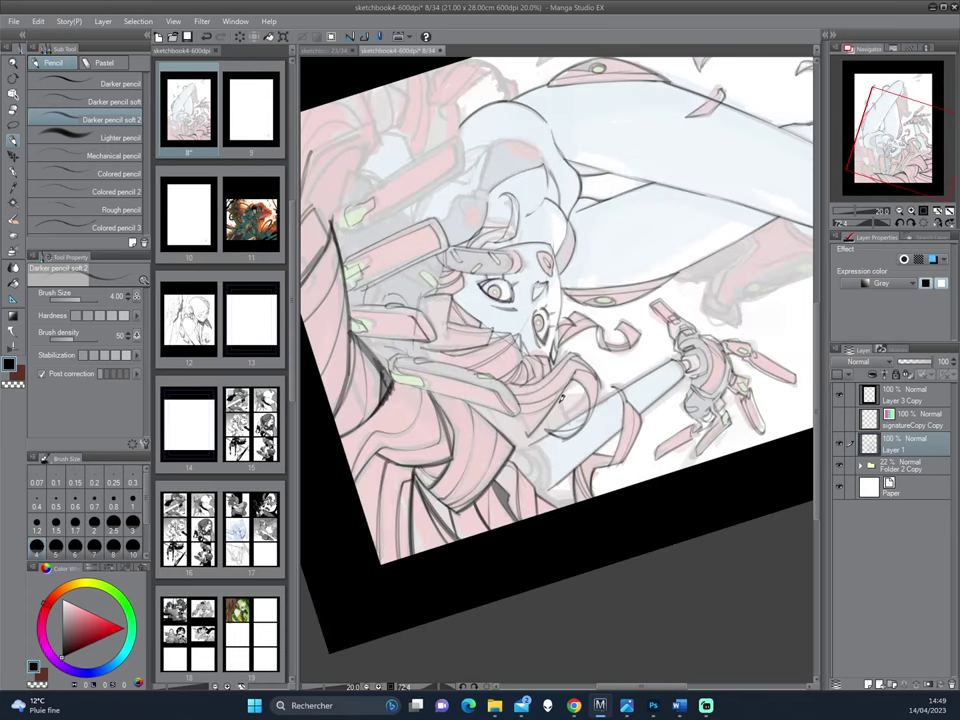
- Add the inner contours of the hair curl and the strand edges around the base of the raised forearm
{"action": "left_click_drag", "start_coordinate": [576, 455], "coordinate": [594, 307]}
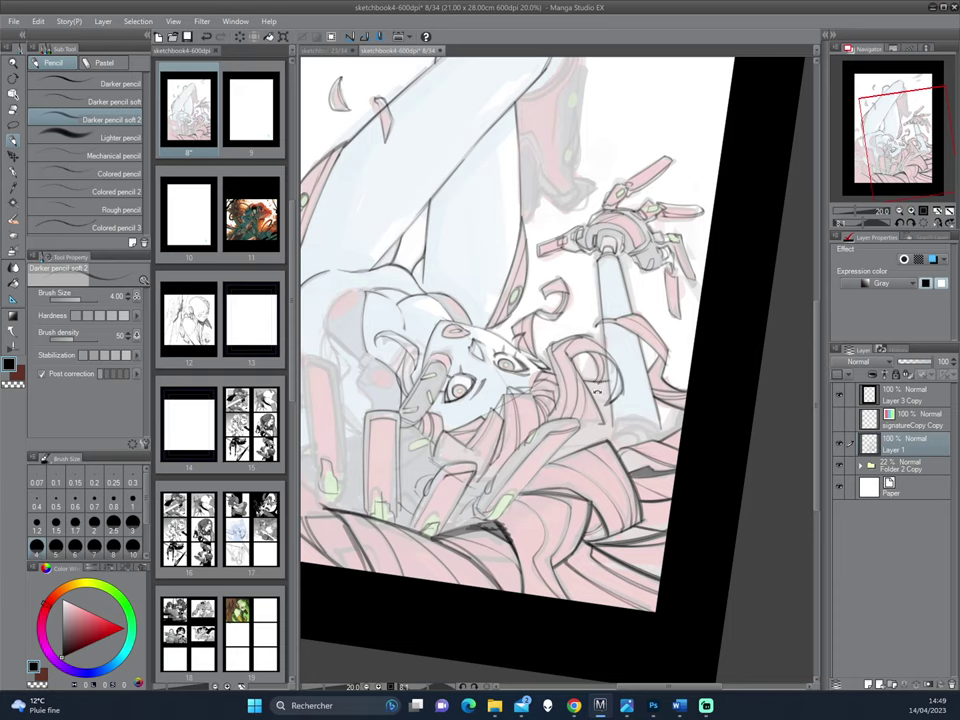
{"action": "left_click_drag", "start_coordinate": [602, 351], "coordinate": [596, 306]}
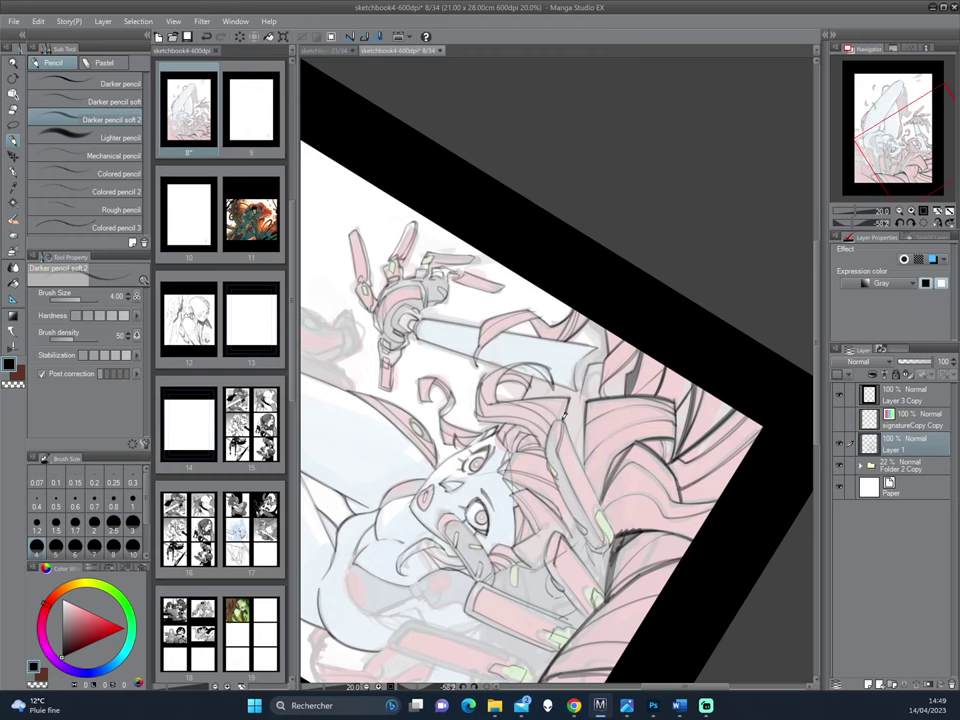
{"action": "mouse_move", "coordinate": [602, 502]}
{"action": "left_mouse_down"}
{"action": "mouse_move", "coordinate": [657, 290]}
{"action": "mouse_move", "coordinate": [650, 325]}
{"action": "mouse_move", "coordinate": [606, 345]}
{"action": "left_mouse_up"}
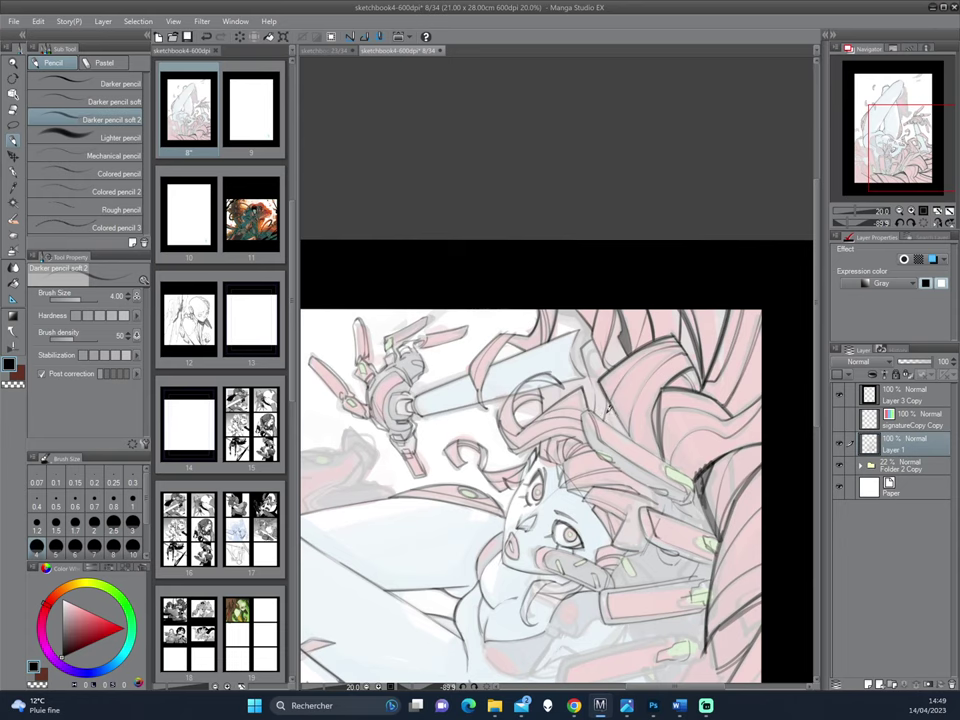
{"action": "left_click_drag", "start_coordinate": [616, 368], "coordinate": [646, 430]}
{"action": "left_click_drag", "start_coordinate": [646, 430], "coordinate": [675, 362]}
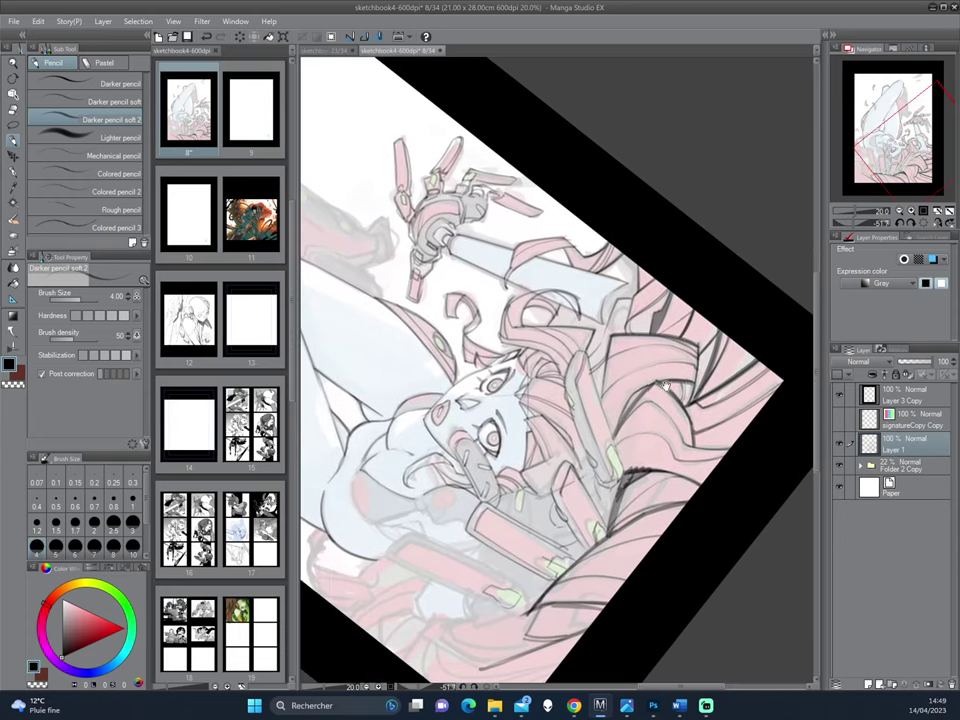
- Outline the long edges of the outermost mechanical finger's rectangular panel beside the torso
{"action": "left_click_drag", "start_coordinate": [625, 489], "coordinate": [678, 332]}
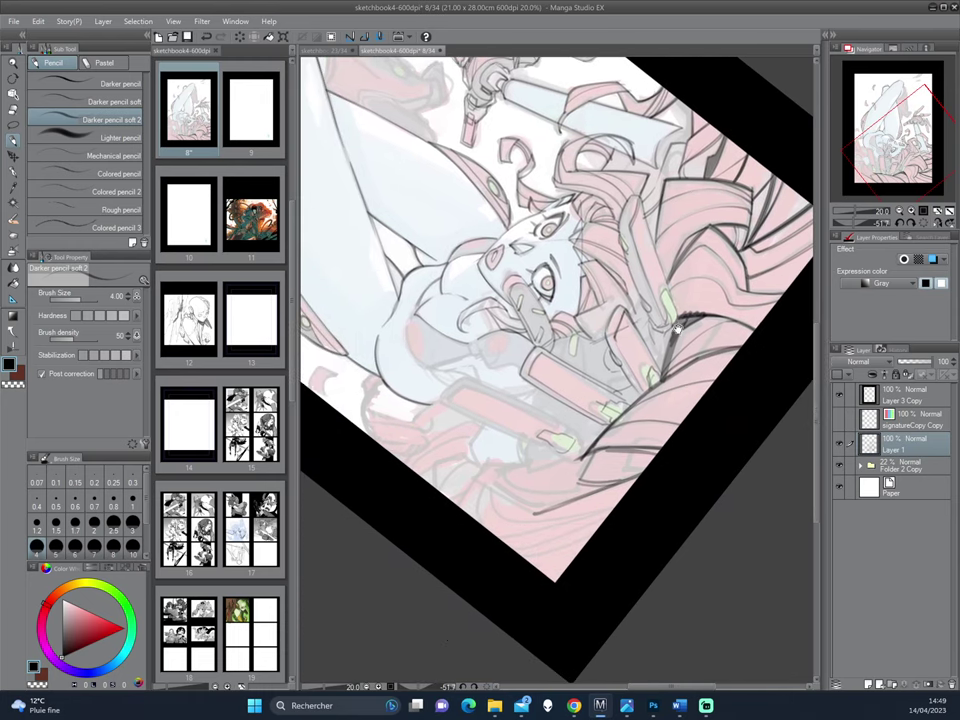
{"action": "left_click_drag", "start_coordinate": [574, 514], "coordinate": [672, 357]}
{"action": "left_click_drag", "start_coordinate": [607, 398], "coordinate": [566, 382]}
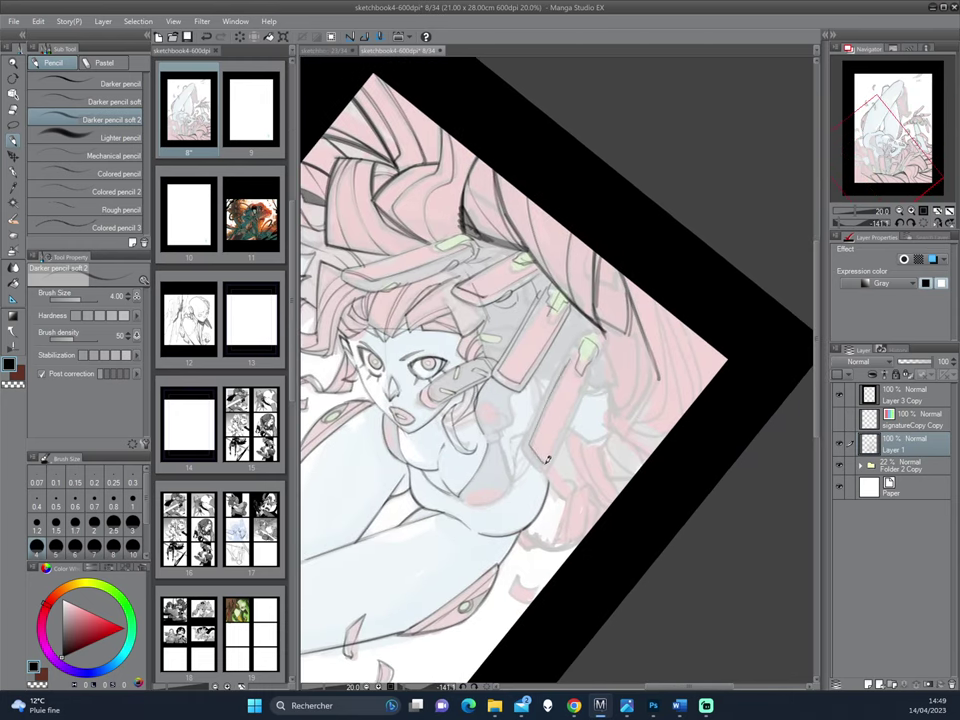
{"action": "left_click_drag", "start_coordinate": [666, 361], "coordinate": [665, 396]}
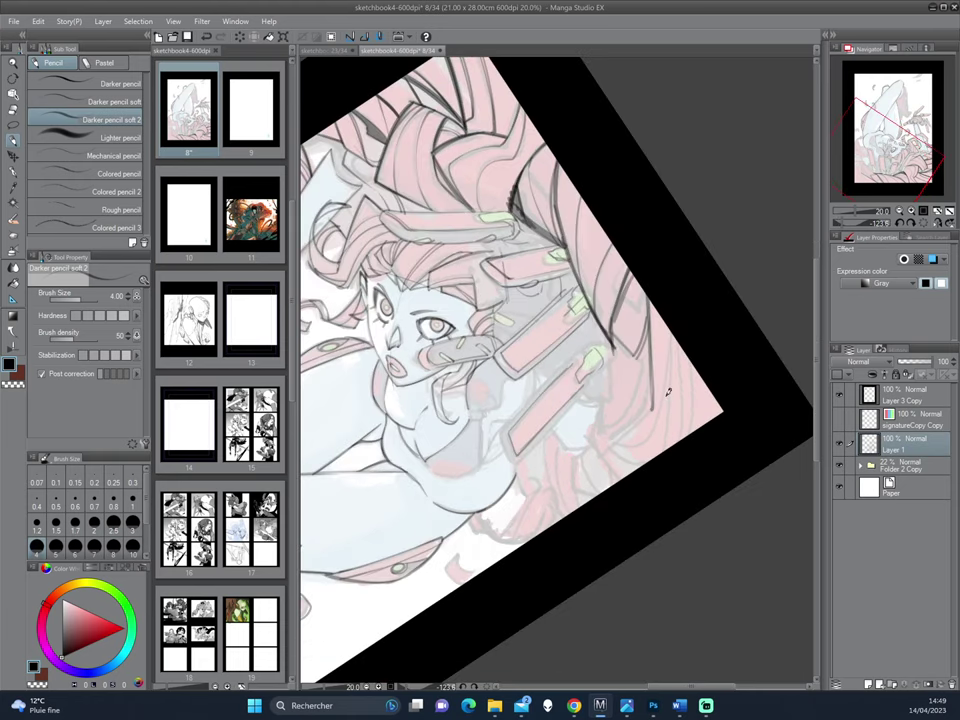
{"action": "mouse_move", "coordinate": [537, 264]}
{"action": "left_mouse_down"}
{"action": "mouse_move", "coordinate": [678, 372]}
{"action": "mouse_move", "coordinate": [670, 293]}
{"action": "left_mouse_up"}
{"action": "mouse_move", "coordinate": [345, 280]}
{"action": "left_mouse_down"}
{"action": "mouse_move", "coordinate": [450, 210]}
{"action": "mouse_move", "coordinate": [540, 190]}
{"action": "mouse_move", "coordinate": [661, 373]}
{"action": "left_mouse_up"}
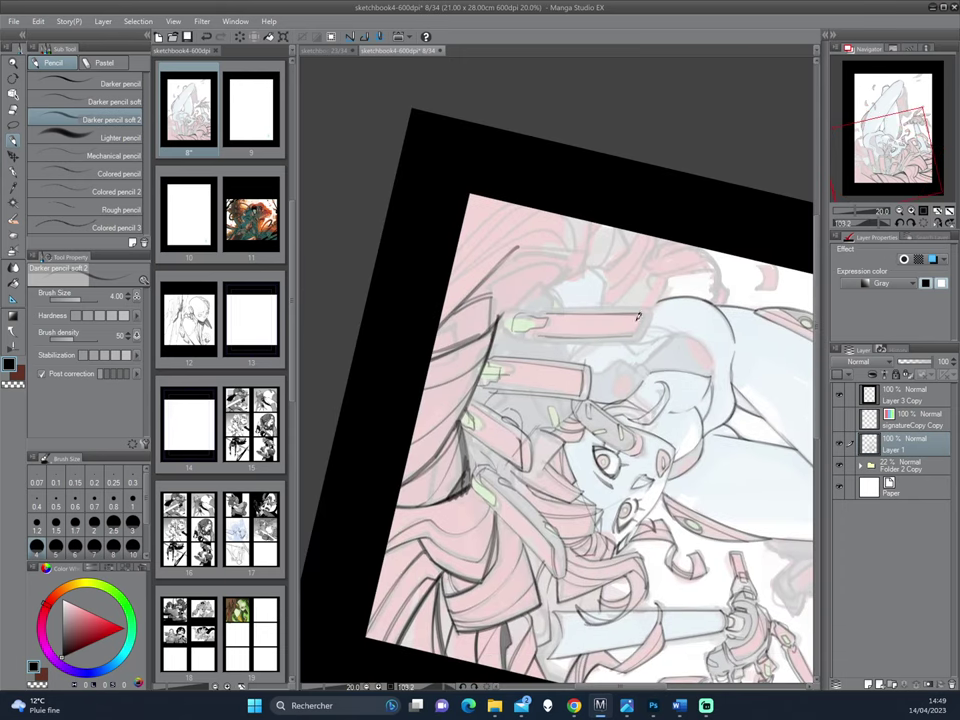
{"action": "mouse_move", "coordinate": [703, 240]}
{"action": "left_mouse_down"}
{"action": "mouse_move", "coordinate": [712, 251]}
{"action": "mouse_move", "coordinate": [698, 352]}
{"action": "mouse_move", "coordinate": [643, 431]}
{"action": "mouse_move", "coordinate": [570, 465]}
{"action": "left_mouse_up"}
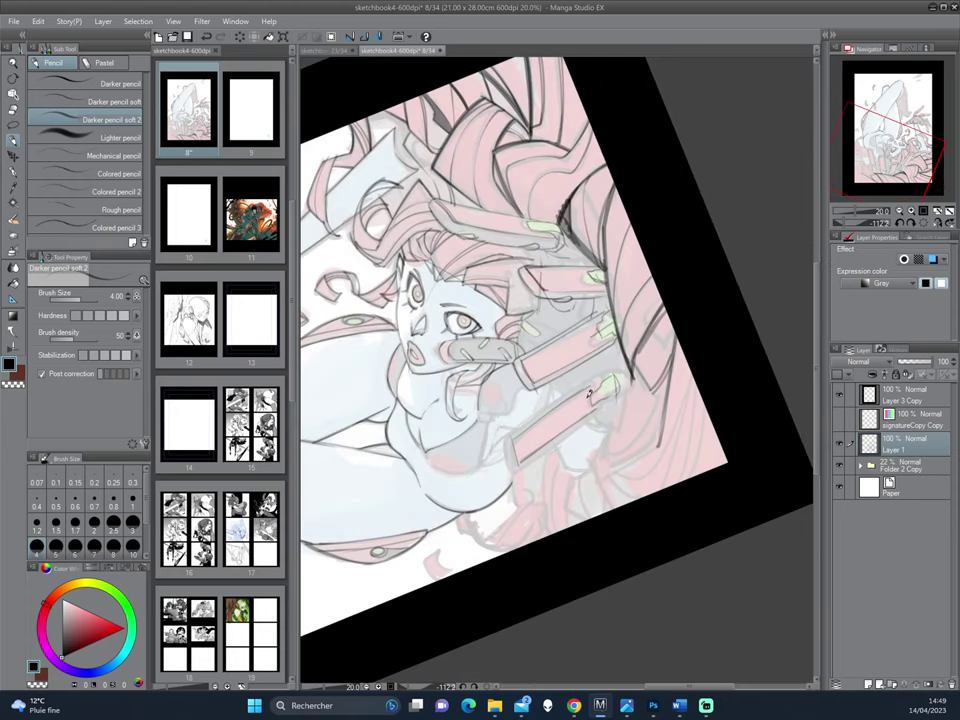
{"action": "left_click_drag", "start_coordinate": [598, 322], "coordinate": [543, 413]}
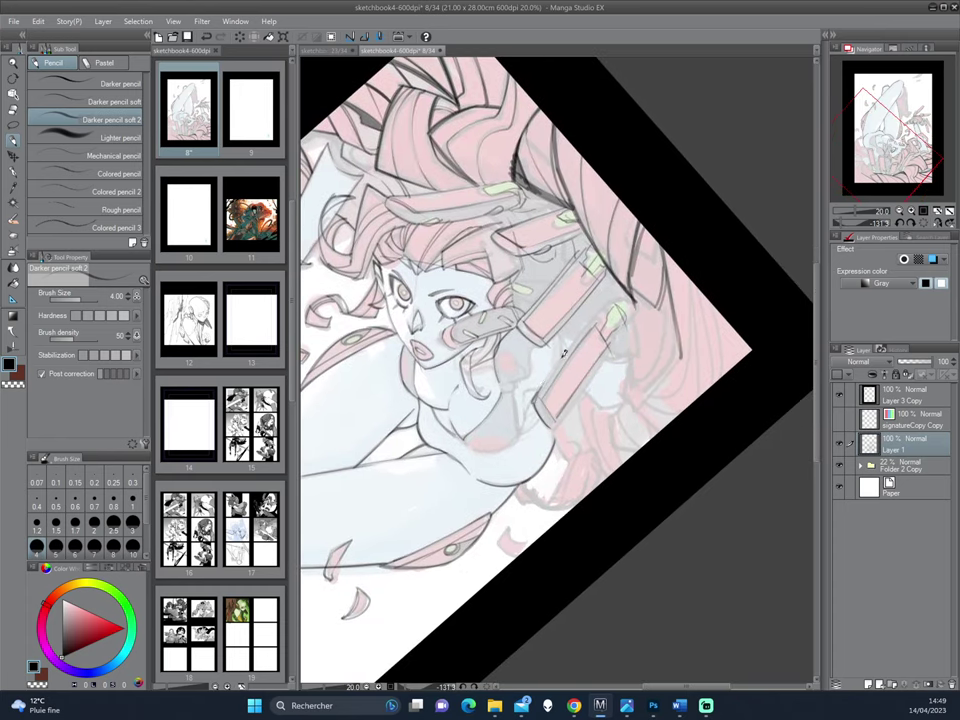
{"action": "left_click_drag", "start_coordinate": [408, 313], "coordinate": [570, 343]}
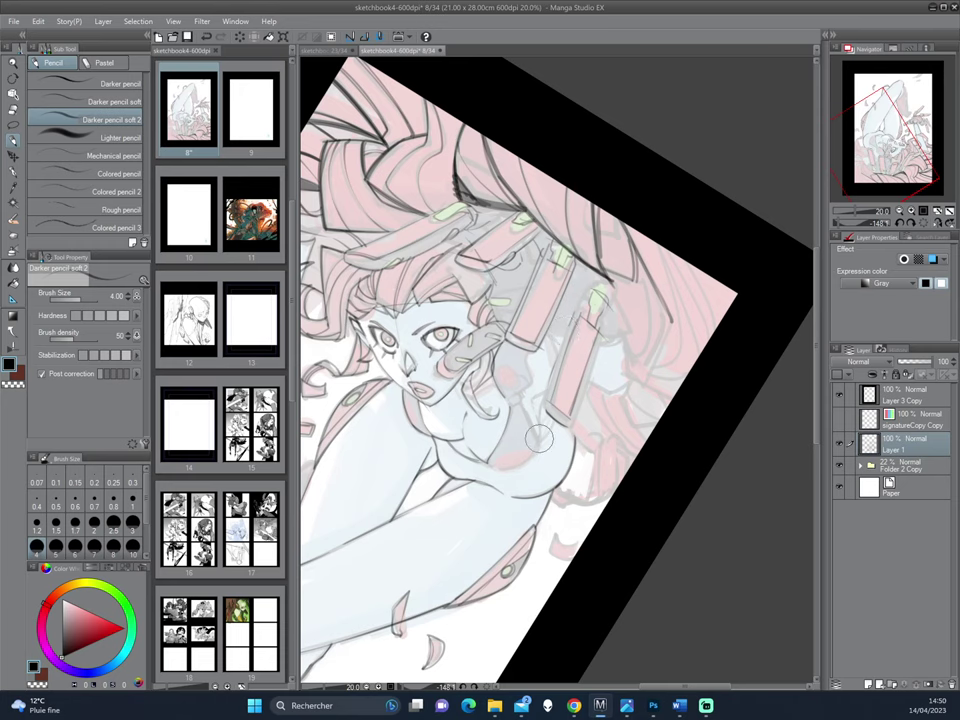
{"action": "left_click_drag", "start_coordinate": [594, 349], "coordinate": [688, 410]}
- Clean up the outer corner of the eye farther from the hand with transparent colour, redraw its lash, and mirror the canvas horizontally
{"action": "key", "text": "c"}
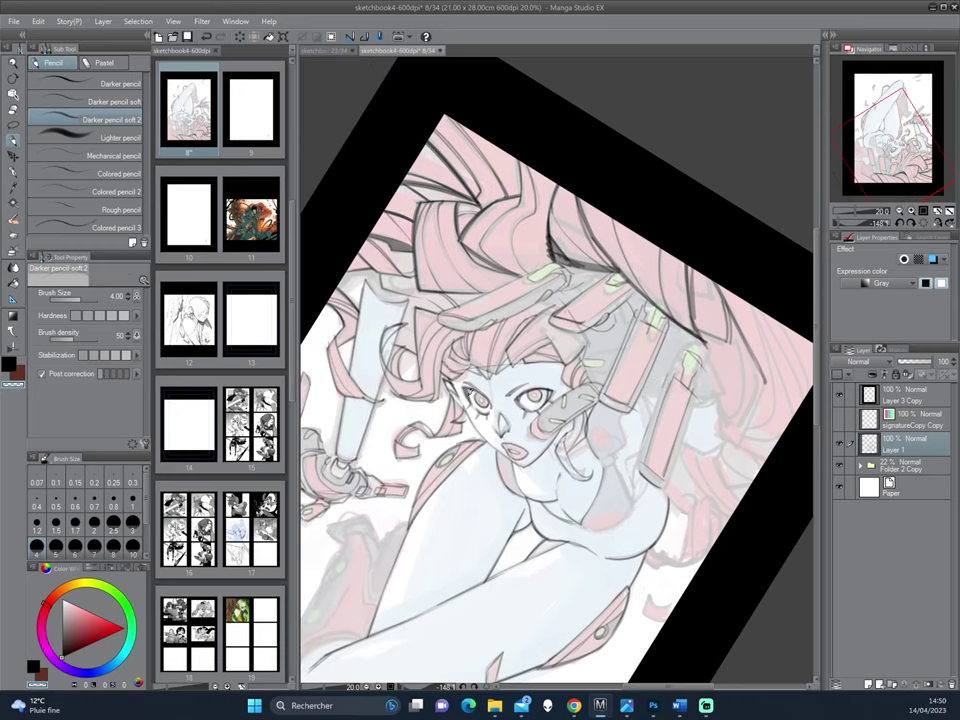
{"action": "left_click_drag", "start_coordinate": [469, 386], "coordinate": [470, 395]}
{"action": "key", "text": "c"}
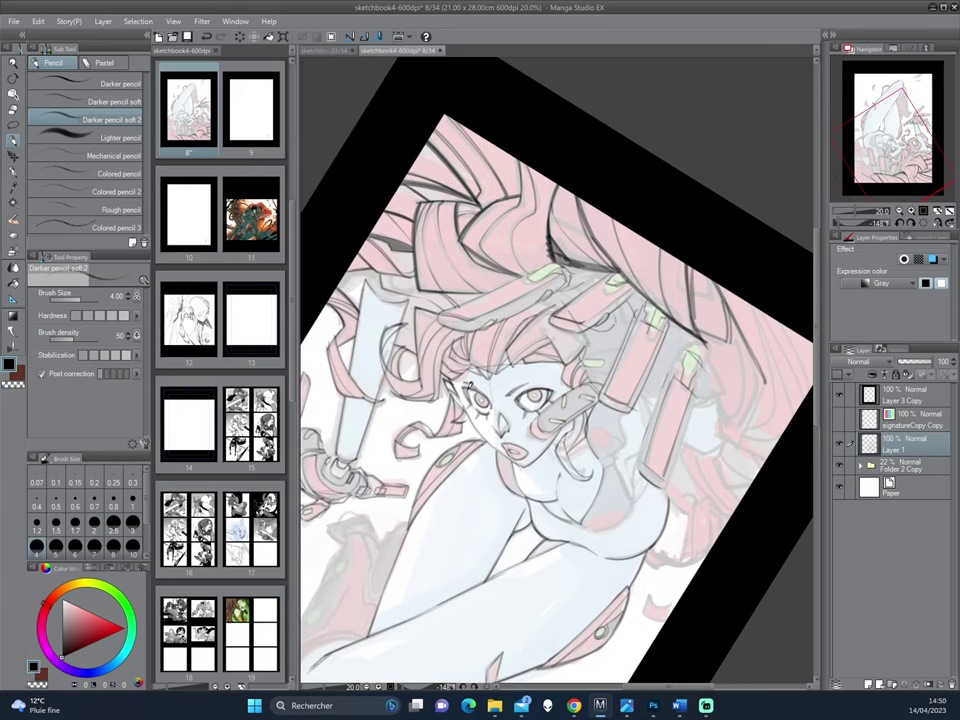
{"action": "key", "text": "h"}
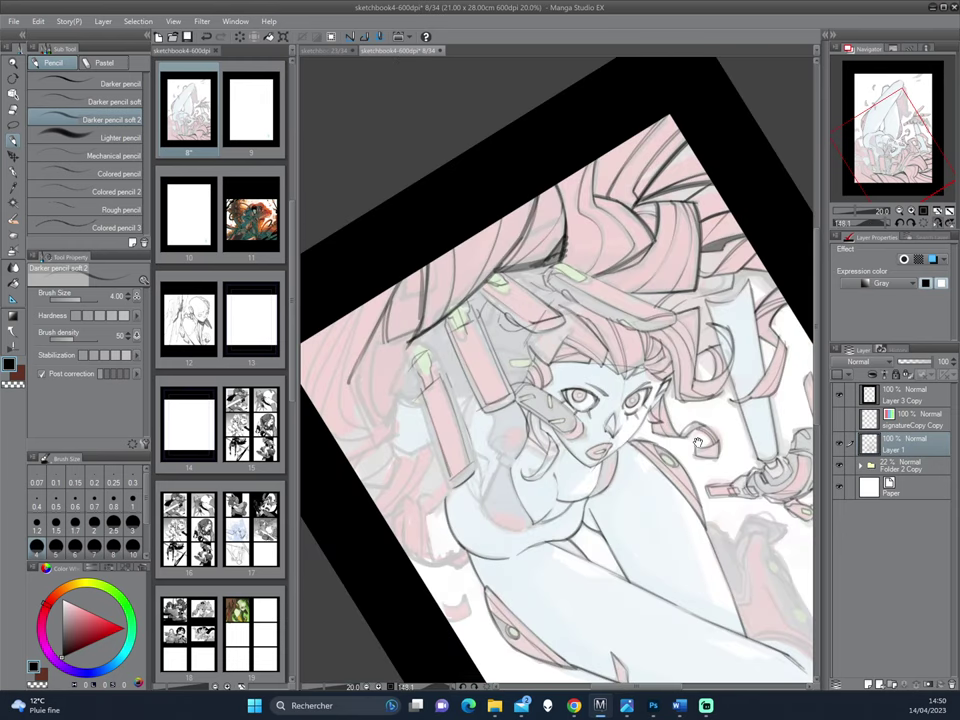
{"action": "left_click_drag", "start_coordinate": [697, 444], "coordinate": [684, 334]}
{"action": "mouse_move", "coordinate": [646, 385]}
{"action": "left_mouse_down"}
{"action": "mouse_move", "coordinate": [639, 474]}
{"action": "mouse_move", "coordinate": [685, 403]}
{"action": "left_mouse_up"}
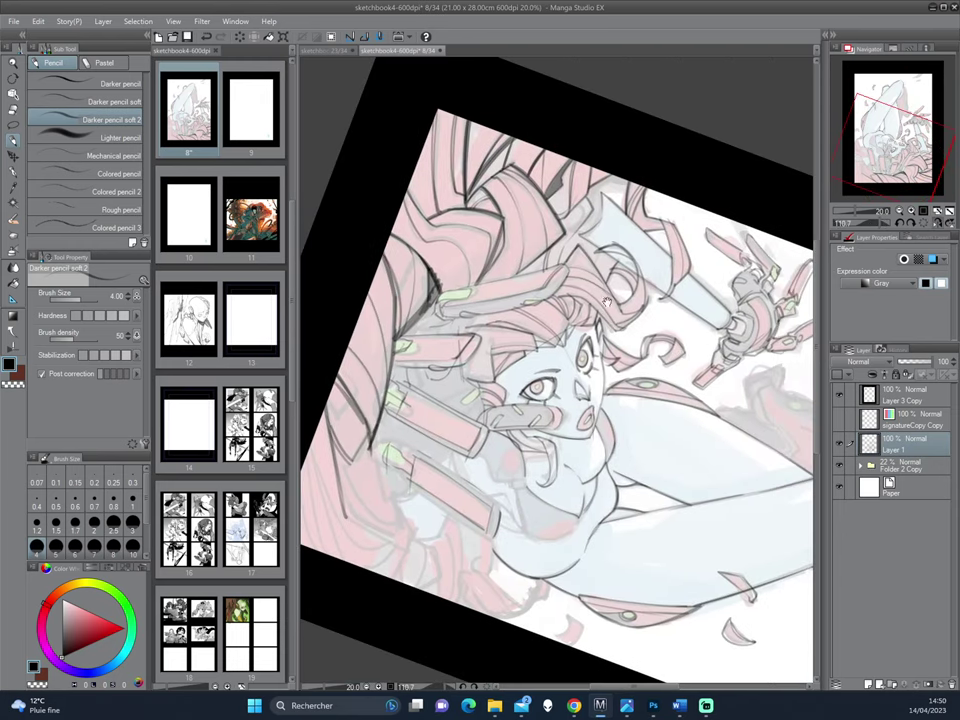
{"action": "left_click_drag", "start_coordinate": [577, 364], "coordinate": [581, 350]}
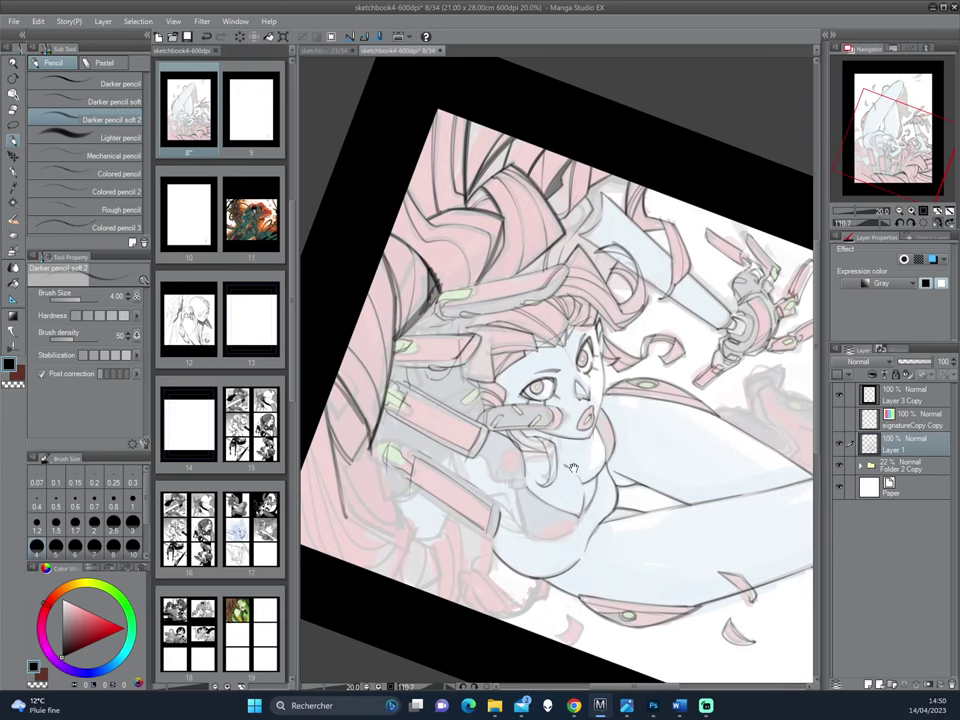
- Outline the rounded end cap, side thickness and base edge of the outermost mechanical finger
{"action": "left_click_drag", "start_coordinate": [574, 468], "coordinate": [577, 377]}
{"action": "mouse_move", "coordinate": [505, 262]}
{"action": "left_mouse_down"}
{"action": "mouse_move", "coordinate": [645, 288]}
{"action": "mouse_move", "coordinate": [662, 313]}
{"action": "mouse_move", "coordinate": [519, 403]}
{"action": "left_mouse_up"}
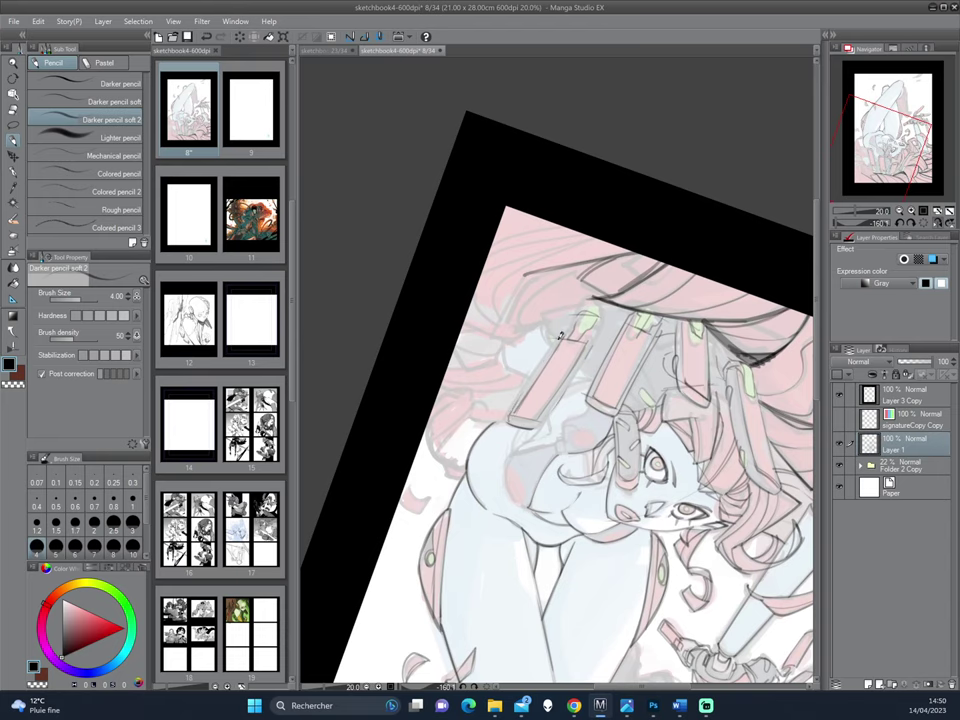
{"action": "left_click_drag", "start_coordinate": [591, 342], "coordinate": [541, 422]}
{"action": "left_click_drag", "start_coordinate": [591, 342], "coordinate": [545, 414]}
{"action": "mouse_move", "coordinate": [630, 333]}
{"action": "left_mouse_down"}
{"action": "mouse_move", "coordinate": [657, 340]}
{"action": "mouse_move", "coordinate": [592, 375]}
{"action": "left_mouse_up"}
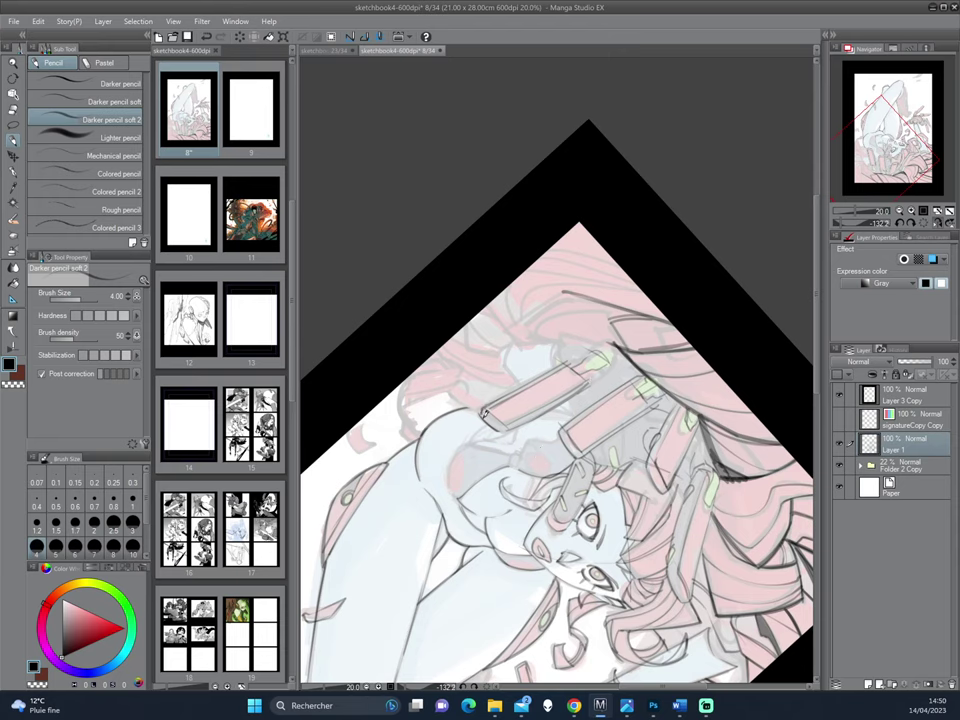
{"action": "left_click_drag", "start_coordinate": [422, 346], "coordinate": [540, 441]}
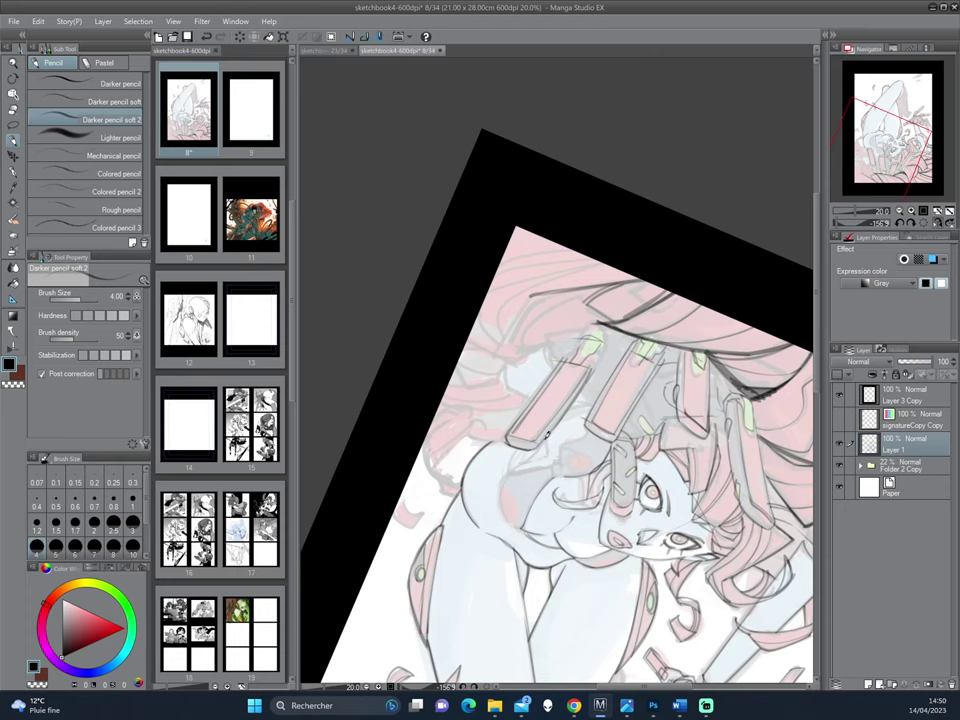
{"action": "left_click_drag", "start_coordinate": [634, 347], "coordinate": [544, 352]}
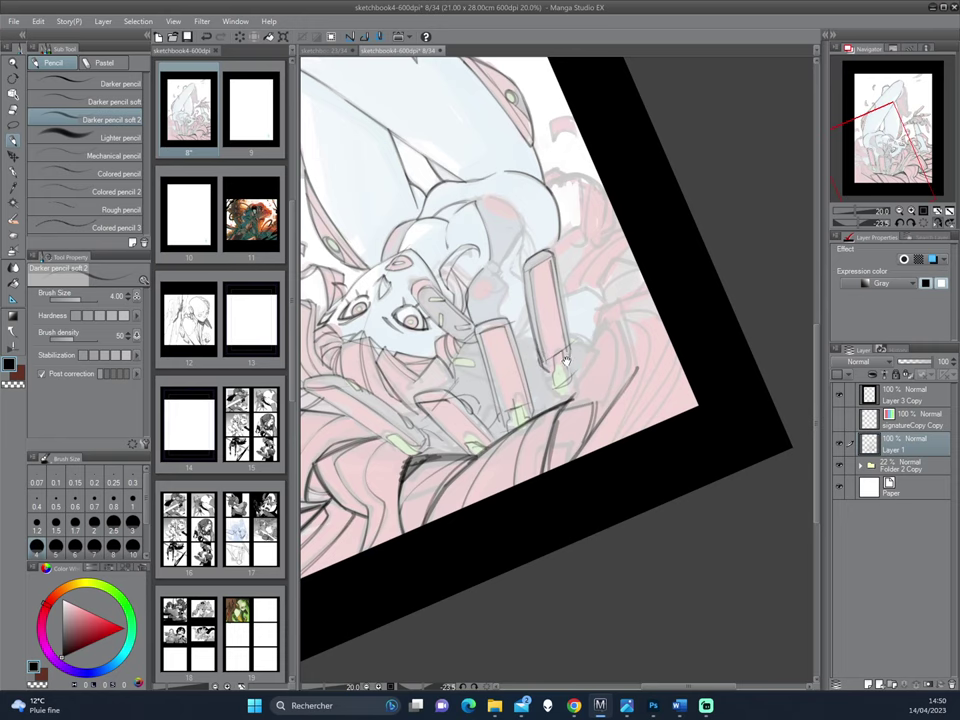
- Draw the small joints at the base of the outer mechanical fingers and outline the pale limb section behind the outermost one
{"action": "left_click_drag", "start_coordinate": [624, 341], "coordinate": [634, 380]}
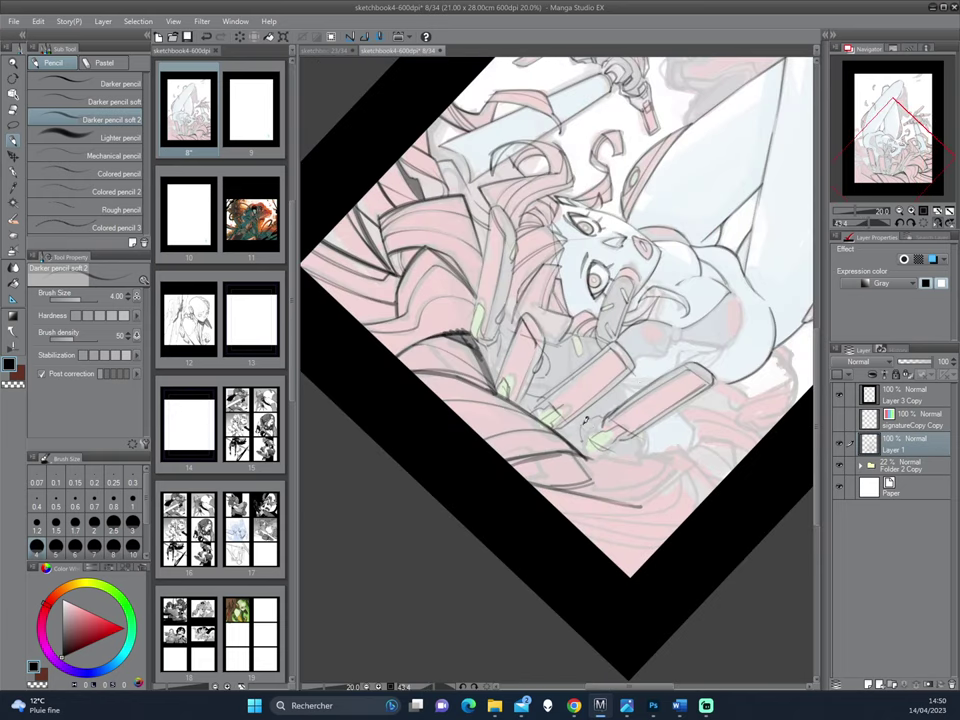
{"action": "left_click_drag", "start_coordinate": [575, 496], "coordinate": [669, 430]}
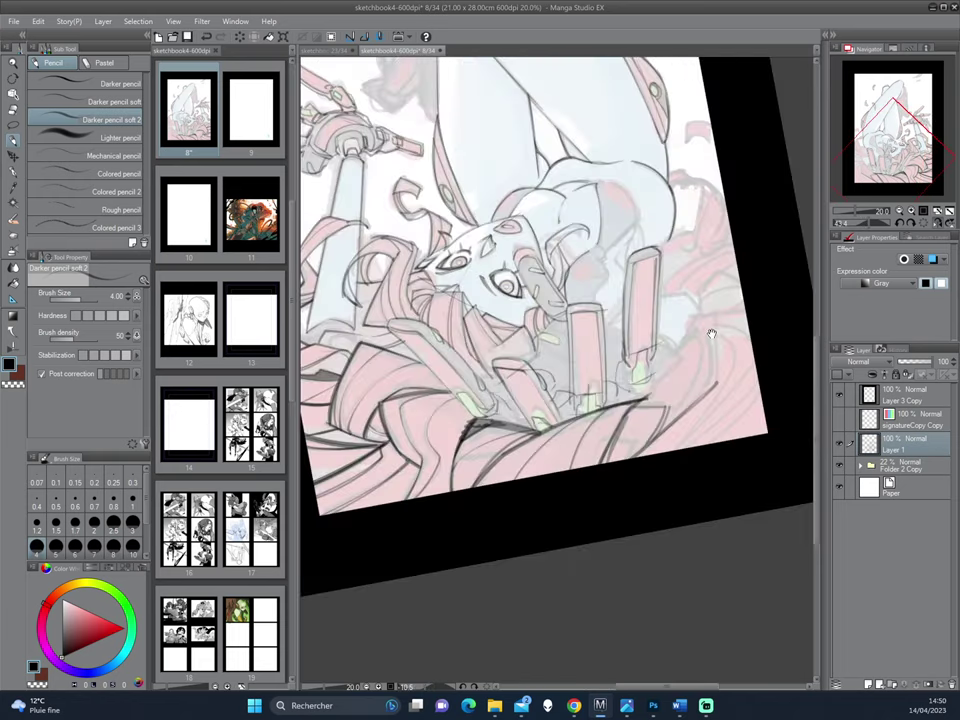
{"action": "left_click_drag", "start_coordinate": [612, 298], "coordinate": [597, 354]}
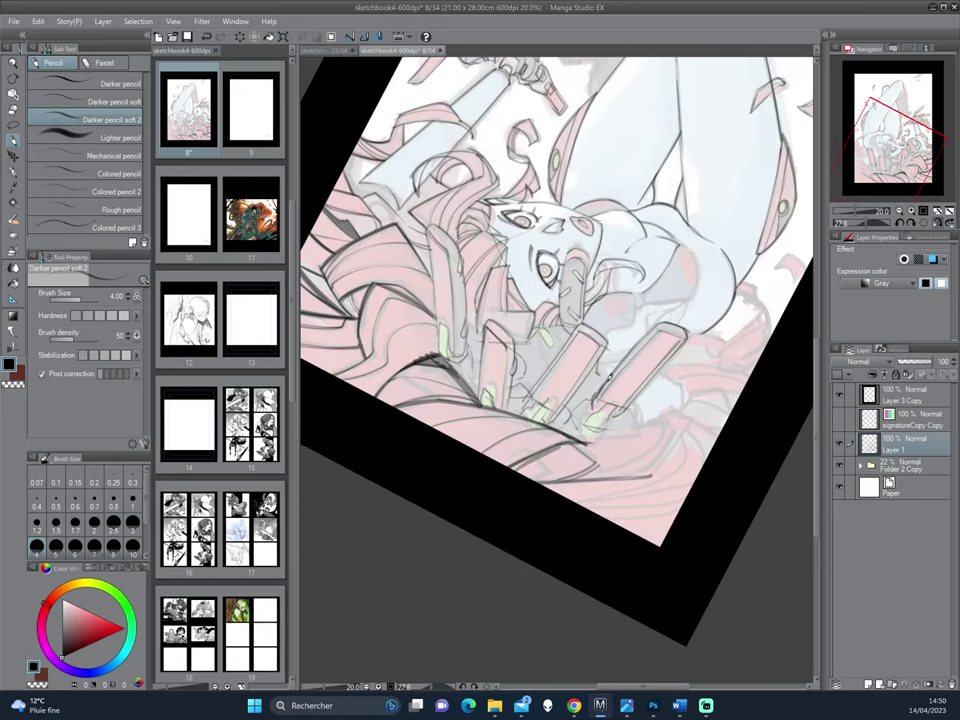
{"action": "left_click_drag", "start_coordinate": [635, 394], "coordinate": [651, 422]}
{"action": "mouse_move", "coordinate": [735, 314]}
{"action": "left_mouse_down"}
{"action": "mouse_move", "coordinate": [690, 407]}
{"action": "mouse_move", "coordinate": [661, 391]}
{"action": "left_mouse_up"}
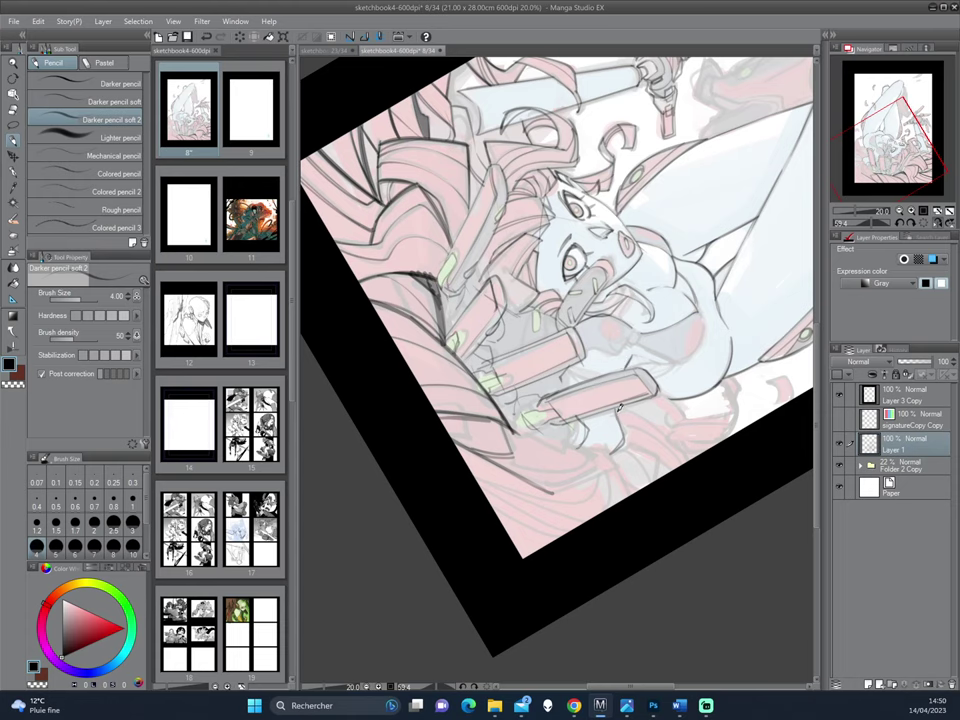
{"action": "left_click_drag", "start_coordinate": [618, 393], "coordinate": [648, 234]}
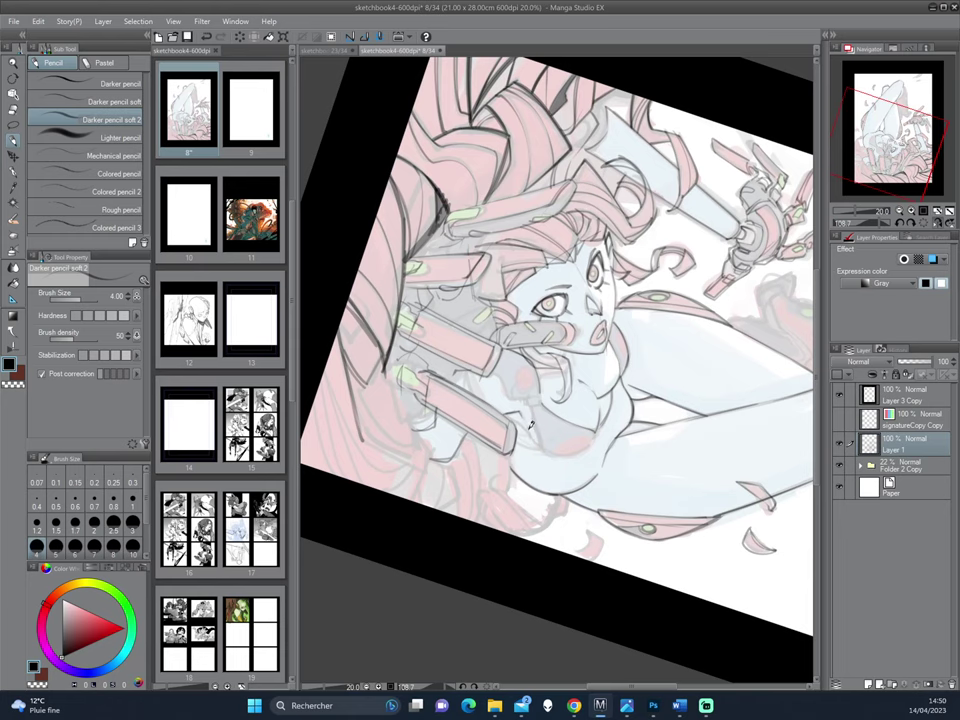
- Outline the pointed, star-like shape between the outermost finger's end and the chest, and touch up the nearer eye
{"action": "left_click_drag", "start_coordinate": [532, 422], "coordinate": [489, 397]}
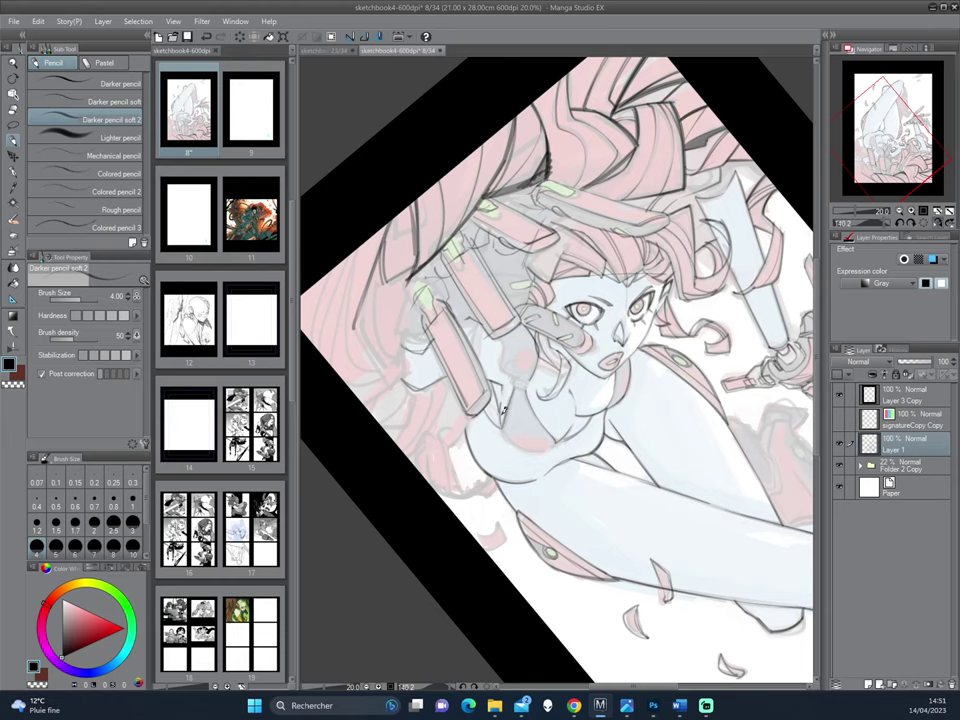
{"action": "left_click_drag", "start_coordinate": [692, 237], "coordinate": [577, 344]}
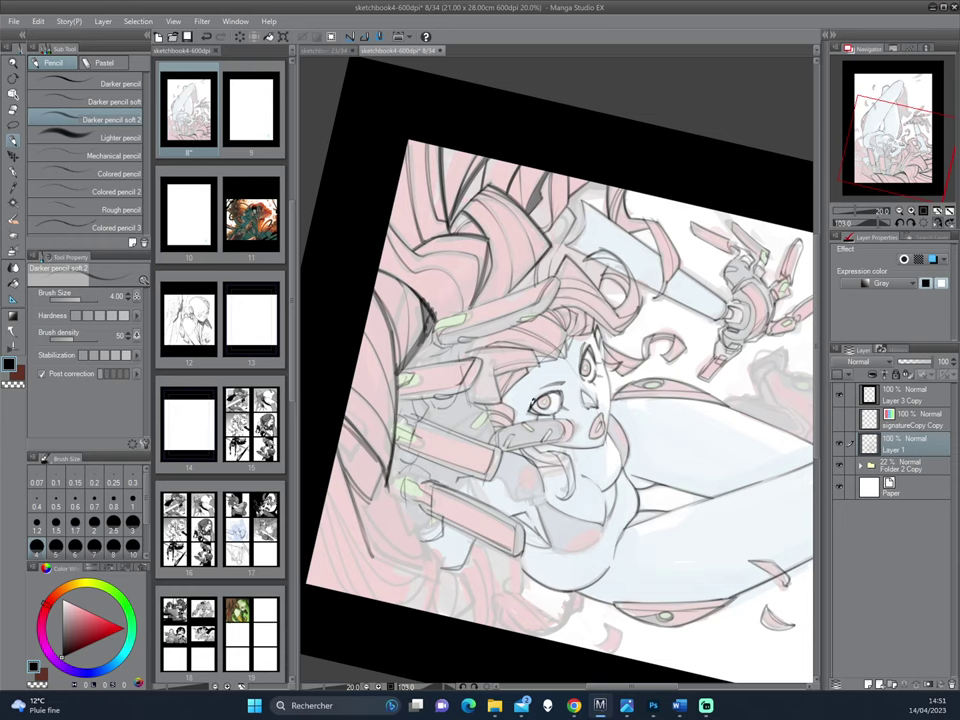
{"action": "left_click_drag", "start_coordinate": [531, 403], "coordinate": [529, 417]}
{"action": "mouse_move", "coordinate": [636, 325]}
{"action": "left_mouse_down"}
{"action": "mouse_move", "coordinate": [637, 421]}
{"action": "mouse_move", "coordinate": [619, 450]}
{"action": "left_mouse_up"}
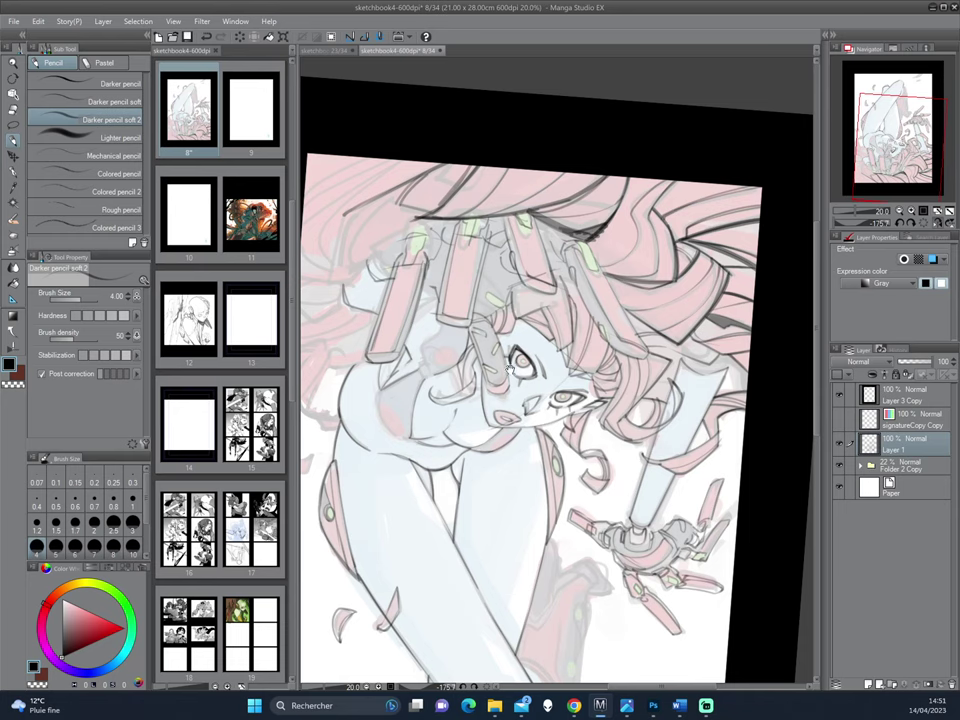
{"action": "mouse_move", "coordinate": [681, 230]}
{"action": "left_mouse_down"}
{"action": "mouse_move", "coordinate": [742, 328]}
{"action": "mouse_move", "coordinate": [743, 410]}
{"action": "mouse_move", "coordinate": [583, 253]}
{"action": "left_mouse_up"}
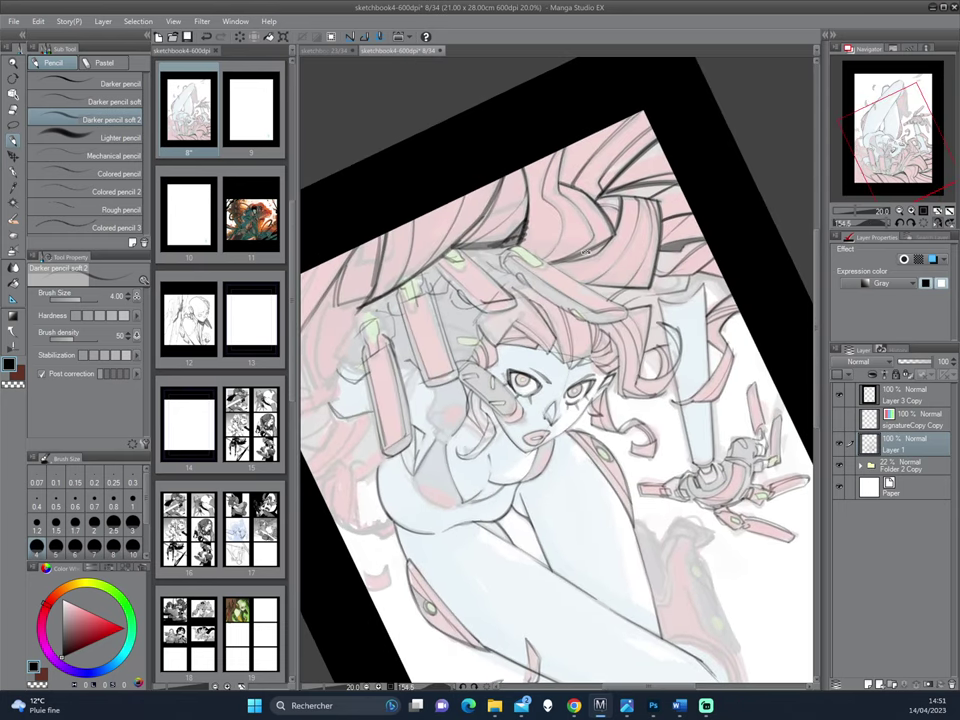
- Outline the tapered grey arm section beside the chest and darken the narrow joint band at its tip
{"action": "left_click_drag", "start_coordinate": [495, 384], "coordinate": [592, 344]}
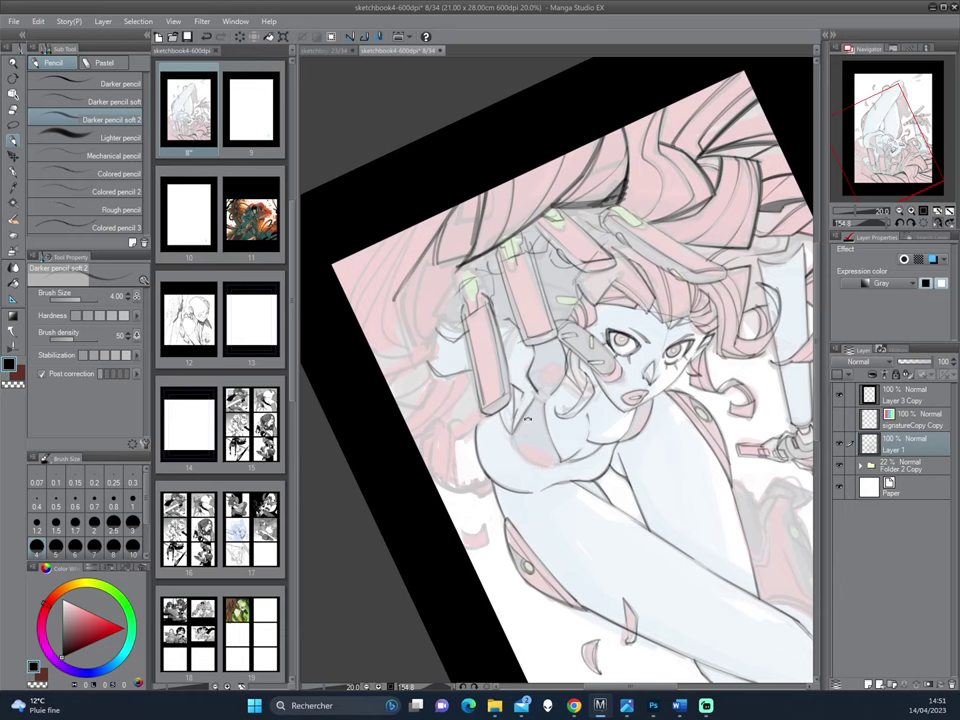
{"action": "left_click_drag", "start_coordinate": [578, 430], "coordinate": [701, 300]}
{"action": "left_click_drag", "start_coordinate": [677, 267], "coordinate": [624, 286]}
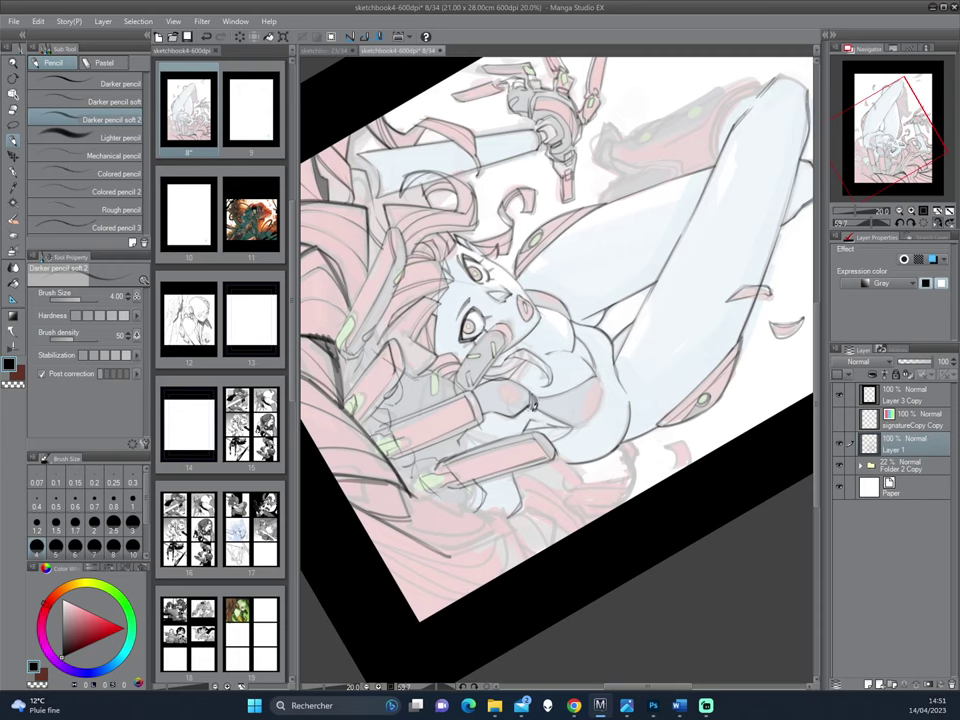
{"action": "left_click_drag", "start_coordinate": [533, 404], "coordinate": [550, 357]}
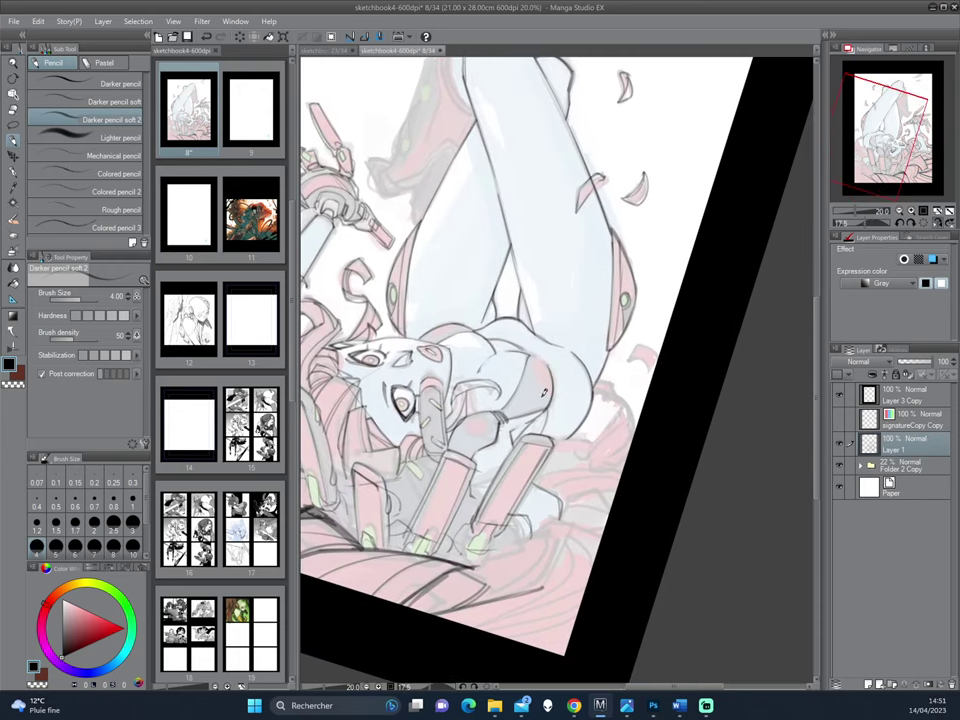
- Draw the curved contour of the grey chest panel and clean up the torso line beside the front thigh
{"action": "left_click_drag", "start_coordinate": [645, 254], "coordinate": [634, 368]}
{"action": "left_click_drag", "start_coordinate": [624, 278], "coordinate": [604, 343]}
{"action": "mouse_move", "coordinate": [675, 232]}
{"action": "left_mouse_down"}
{"action": "mouse_move", "coordinate": [615, 375]}
{"action": "mouse_move", "coordinate": [532, 390]}
{"action": "left_mouse_up"}
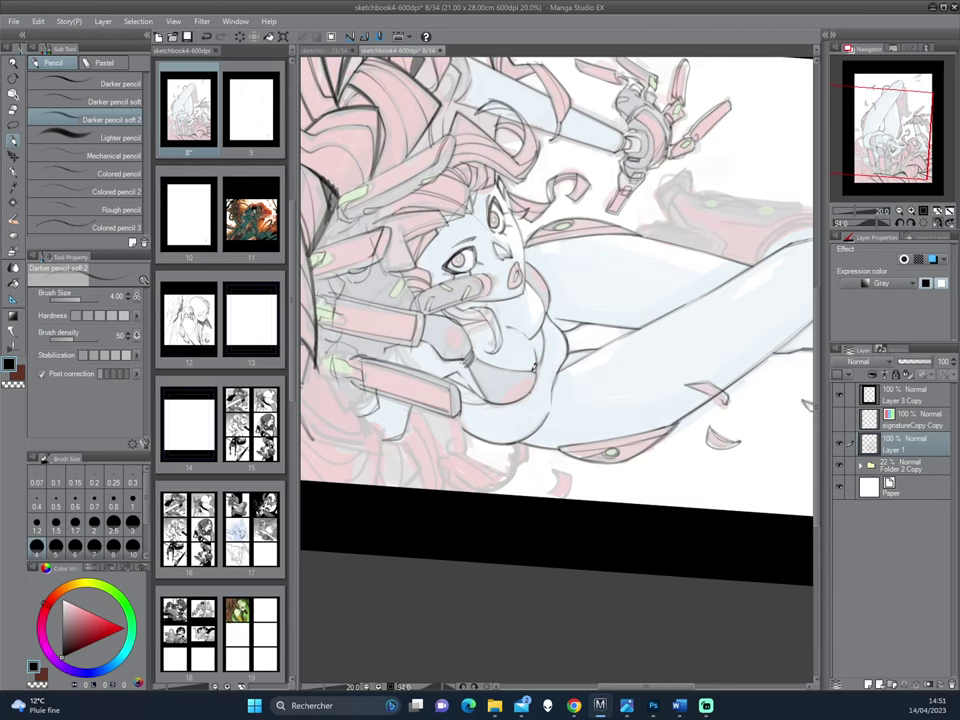
{"action": "left_click_drag", "start_coordinate": [533, 369], "coordinate": [564, 360]}
{"action": "key", "text": "c"}
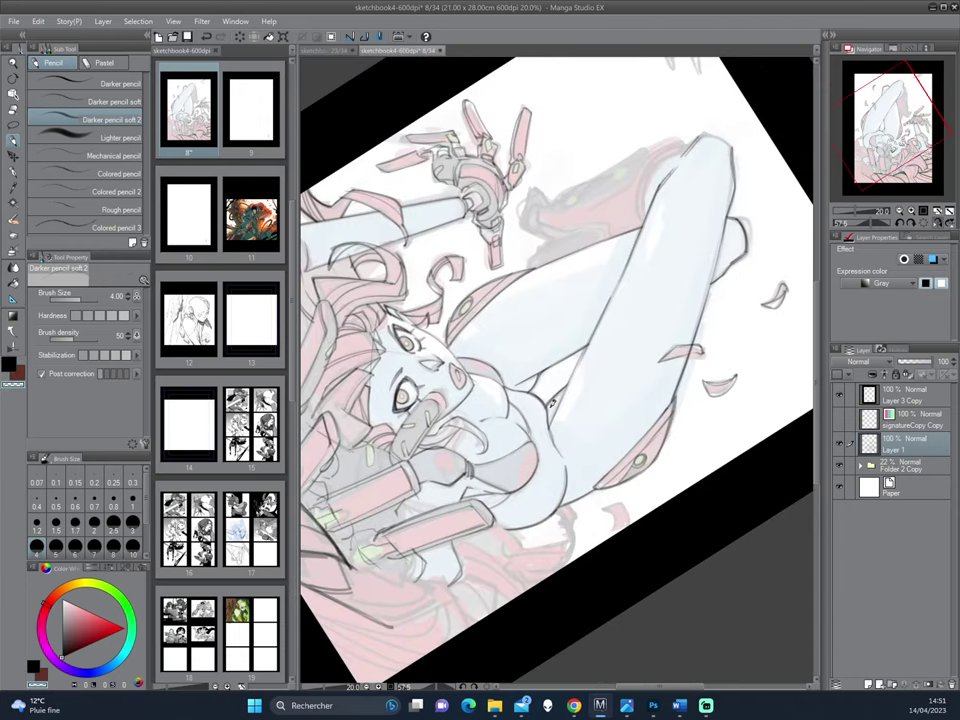
{"action": "key", "text": "c"}
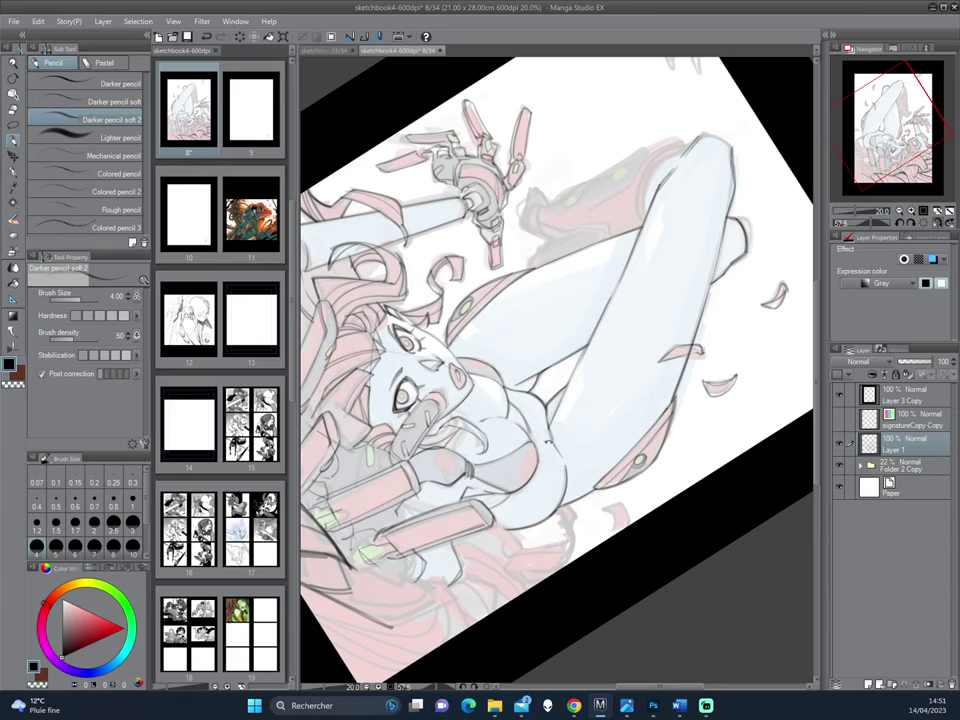
{"action": "mouse_move", "coordinate": [548, 440]}
{"action": "left_mouse_down"}
{"action": "mouse_move", "coordinate": [647, 407]}
{"action": "mouse_move", "coordinate": [600, 470]}
{"action": "mouse_move", "coordinate": [533, 478]}
{"action": "left_mouse_up"}
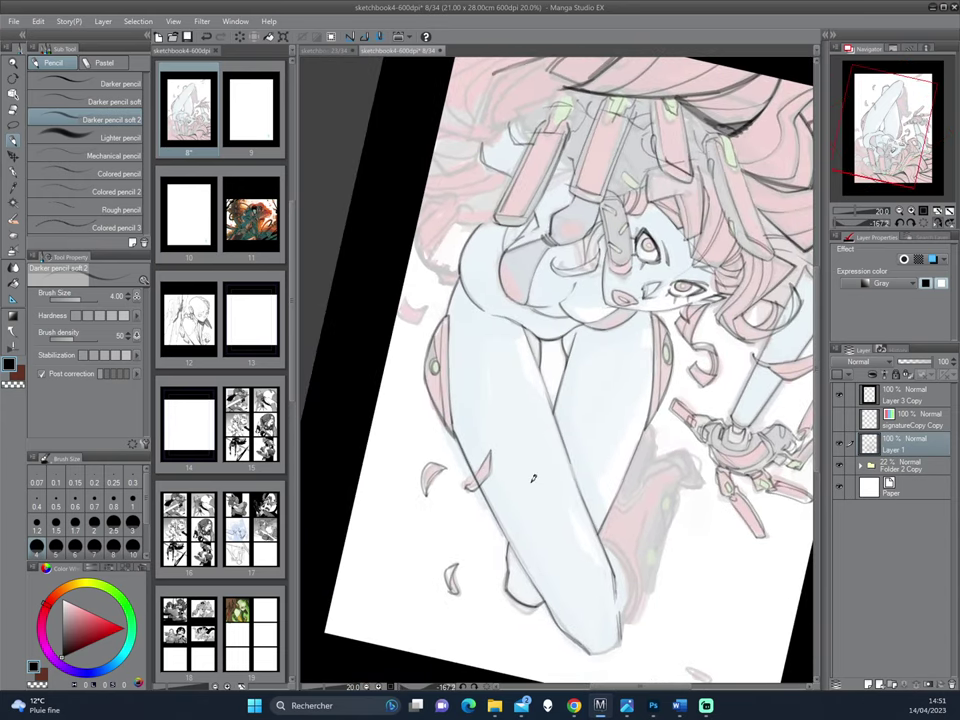
- Outline the folded red hair strand that emerges behind the torso near the page edge
{"action": "mouse_move", "coordinate": [714, 256]}
{"action": "left_mouse_down"}
{"action": "mouse_move", "coordinate": [596, 380]}
{"action": "mouse_move", "coordinate": [688, 387]}
{"action": "left_mouse_up"}
{"action": "mouse_move", "coordinate": [588, 462]}
{"action": "left_mouse_down"}
{"action": "mouse_move", "coordinate": [633, 324]}
{"action": "mouse_move", "coordinate": [639, 450]}
{"action": "mouse_move", "coordinate": [634, 291]}
{"action": "mouse_move", "coordinate": [585, 355]}
{"action": "mouse_move", "coordinate": [588, 377]}
{"action": "mouse_move", "coordinate": [602, 379]}
{"action": "left_mouse_up"}
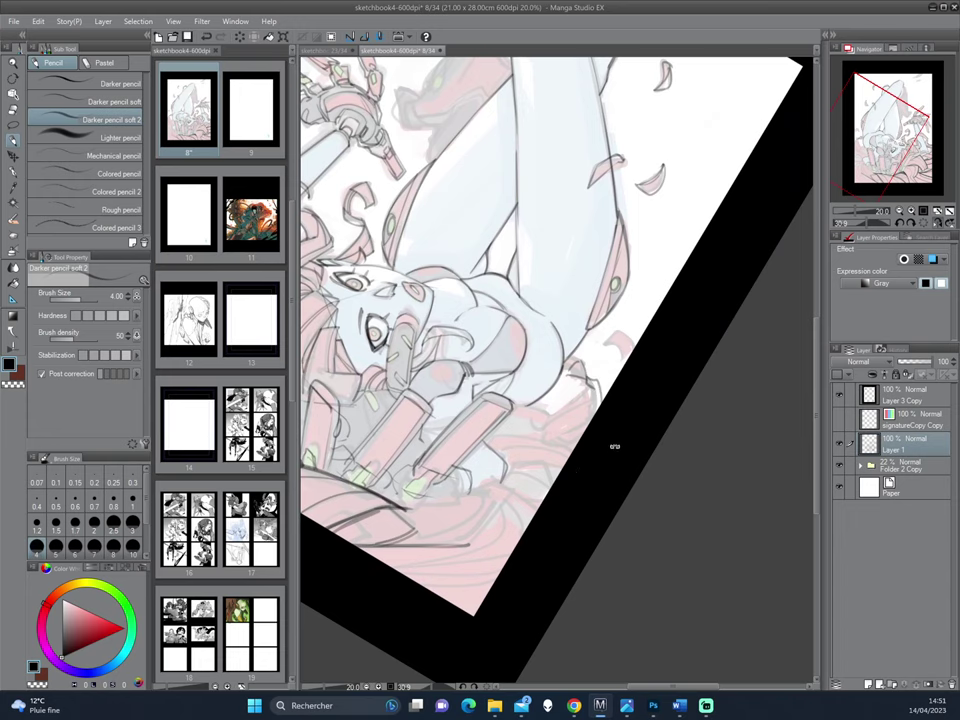
{"action": "left_click_drag", "start_coordinate": [615, 446], "coordinate": [646, 405]}
{"action": "mouse_move", "coordinate": [587, 352]}
{"action": "left_mouse_down"}
{"action": "mouse_move", "coordinate": [566, 316]}
{"action": "mouse_move", "coordinate": [568, 349]}
{"action": "mouse_move", "coordinate": [549, 388]}
{"action": "left_mouse_up"}
{"action": "mouse_move", "coordinate": [549, 385]}
{"action": "left_mouse_down"}
{"action": "mouse_move", "coordinate": [563, 405]}
{"action": "mouse_move", "coordinate": [588, 365]}
{"action": "mouse_move", "coordinate": [564, 407]}
{"action": "mouse_move", "coordinate": [621, 425]}
{"action": "left_mouse_up"}
{"action": "left_click_drag", "start_coordinate": [605, 320], "coordinate": [594, 304]}
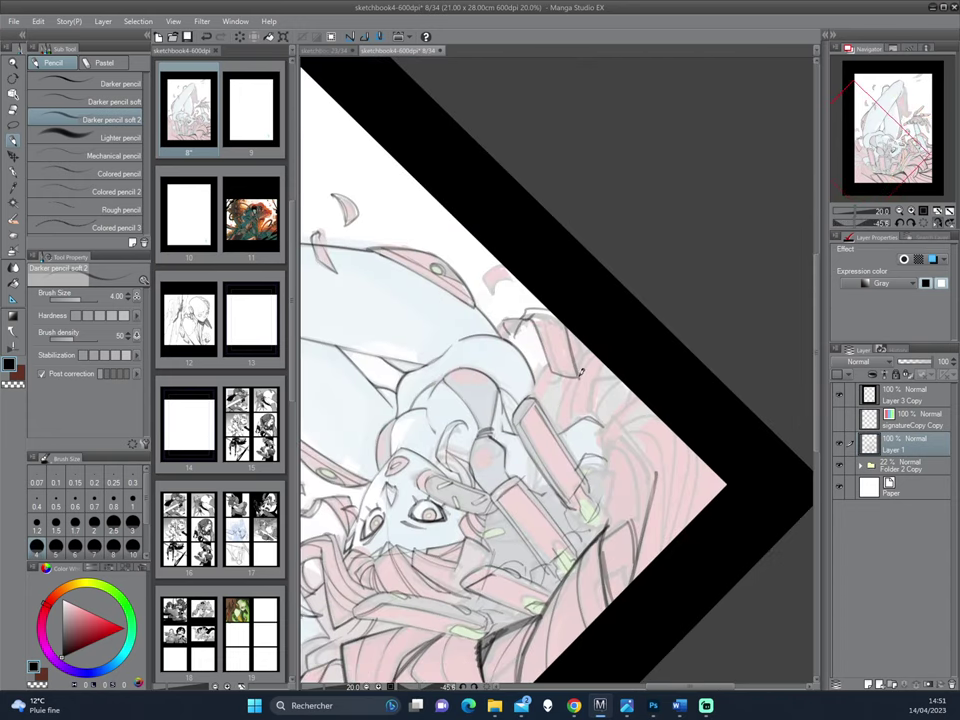
{"action": "left_click_drag", "start_coordinate": [582, 373], "coordinate": [594, 340]}
{"action": "left_click_drag", "start_coordinate": [634, 300], "coordinate": [643, 369]}
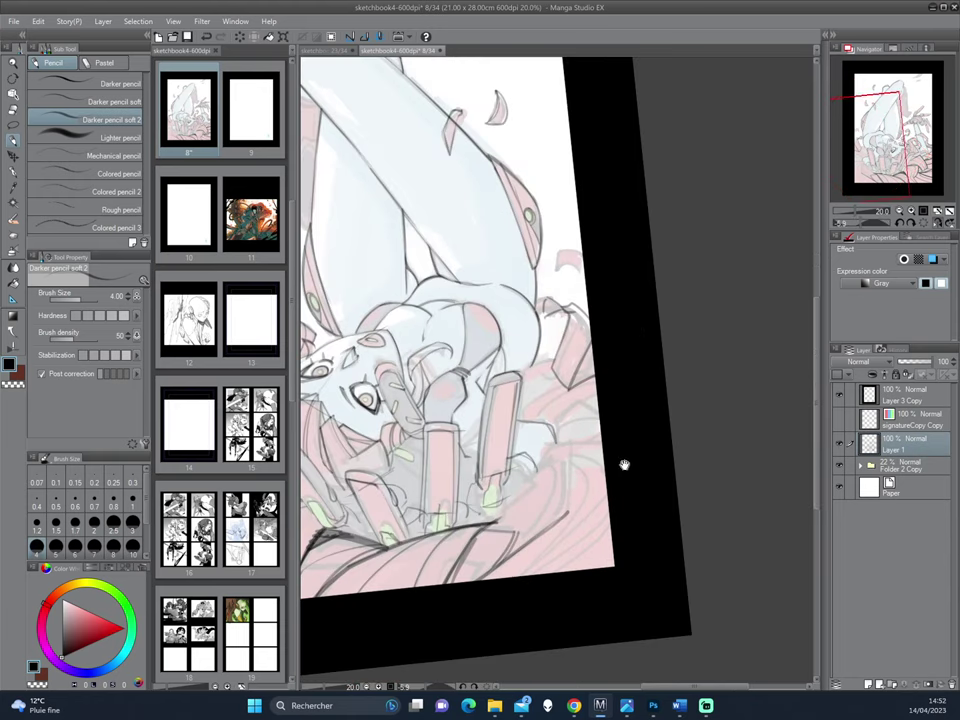
- Outline the pointed red hair lock beside the outermost finger and the strands sweeping past it into the page corner
{"action": "mouse_move", "coordinate": [623, 465]}
{"action": "left_mouse_down"}
{"action": "mouse_move", "coordinate": [549, 345]}
{"action": "mouse_move", "coordinate": [555, 358]}
{"action": "mouse_move", "coordinate": [567, 345]}
{"action": "mouse_move", "coordinate": [586, 418]}
{"action": "left_mouse_up"}
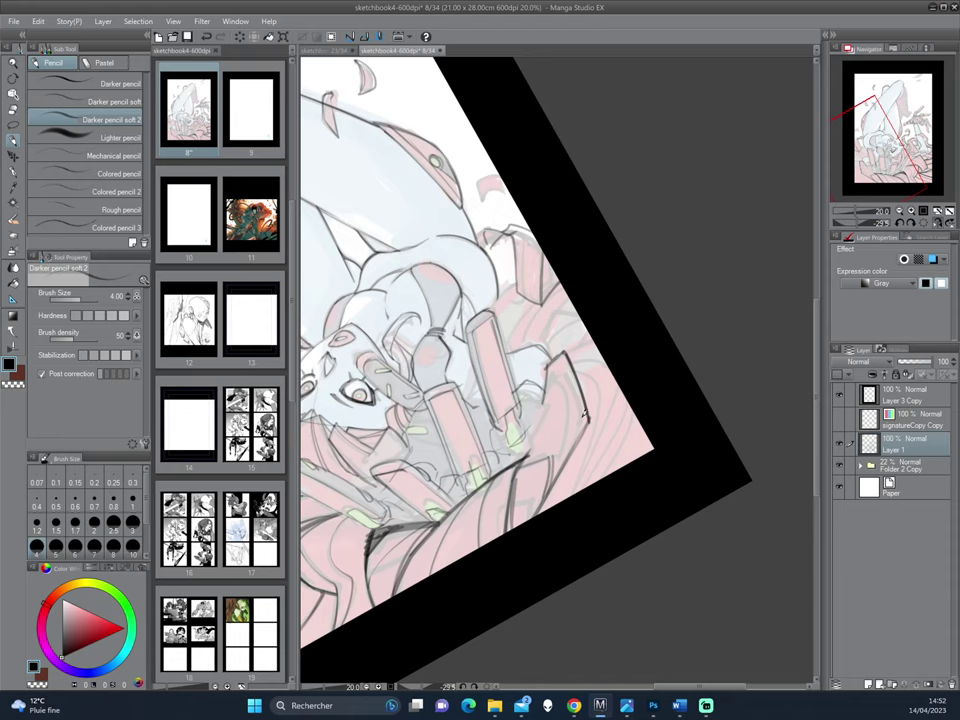
{"action": "mouse_move", "coordinate": [597, 421]}
{"action": "left_mouse_down"}
{"action": "mouse_move", "coordinate": [611, 357]}
{"action": "mouse_move", "coordinate": [641, 320]}
{"action": "mouse_move", "coordinate": [606, 357]}
{"action": "left_mouse_up"}
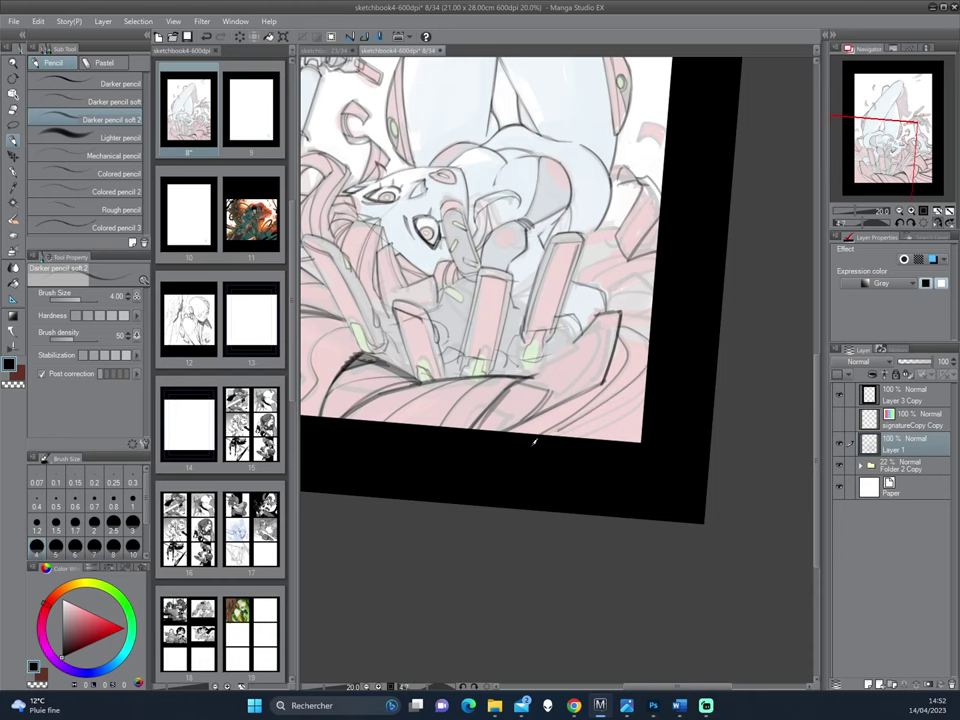
{"action": "left_click_drag", "start_coordinate": [534, 444], "coordinate": [643, 328]}
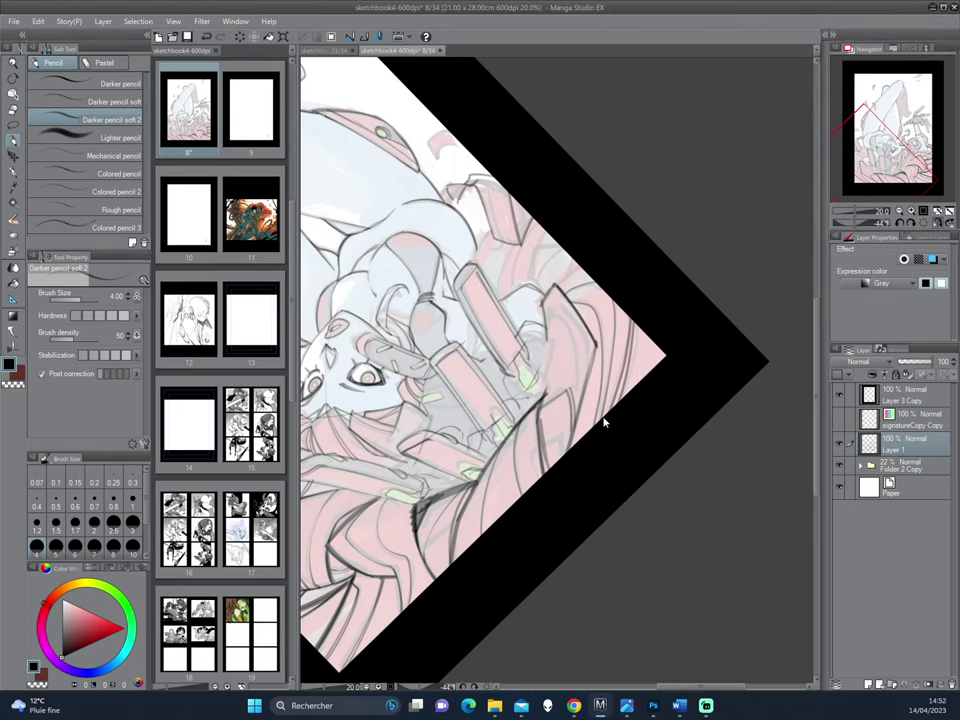
{"action": "left_click_drag", "start_coordinate": [636, 316], "coordinate": [643, 382]}
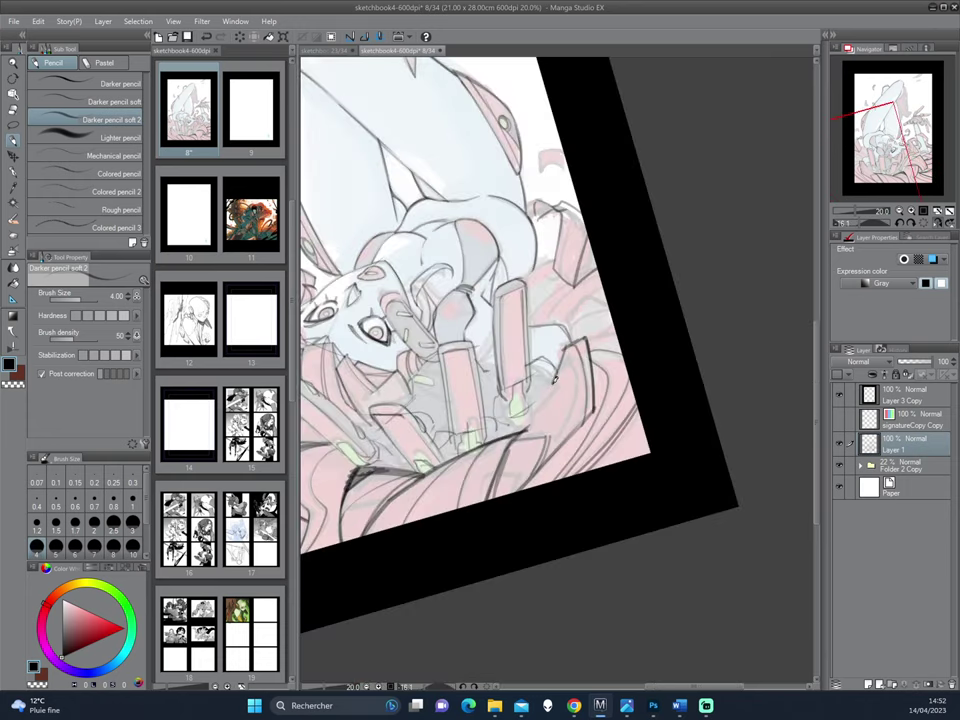
{"action": "left_click_drag", "start_coordinate": [556, 381], "coordinate": [526, 429]}
{"action": "mouse_move", "coordinate": [627, 306]}
{"action": "left_mouse_down"}
{"action": "mouse_move", "coordinate": [641, 386]}
{"action": "mouse_move", "coordinate": [554, 474]}
{"action": "left_mouse_up"}
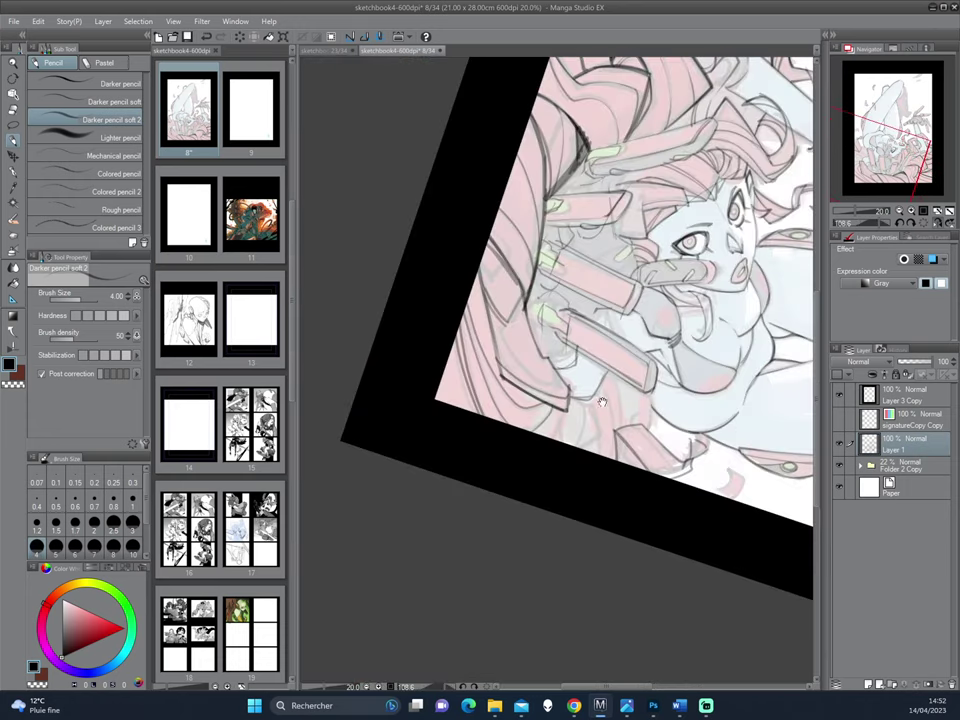
{"action": "left_click_drag", "start_coordinate": [602, 402], "coordinate": [626, 377]}
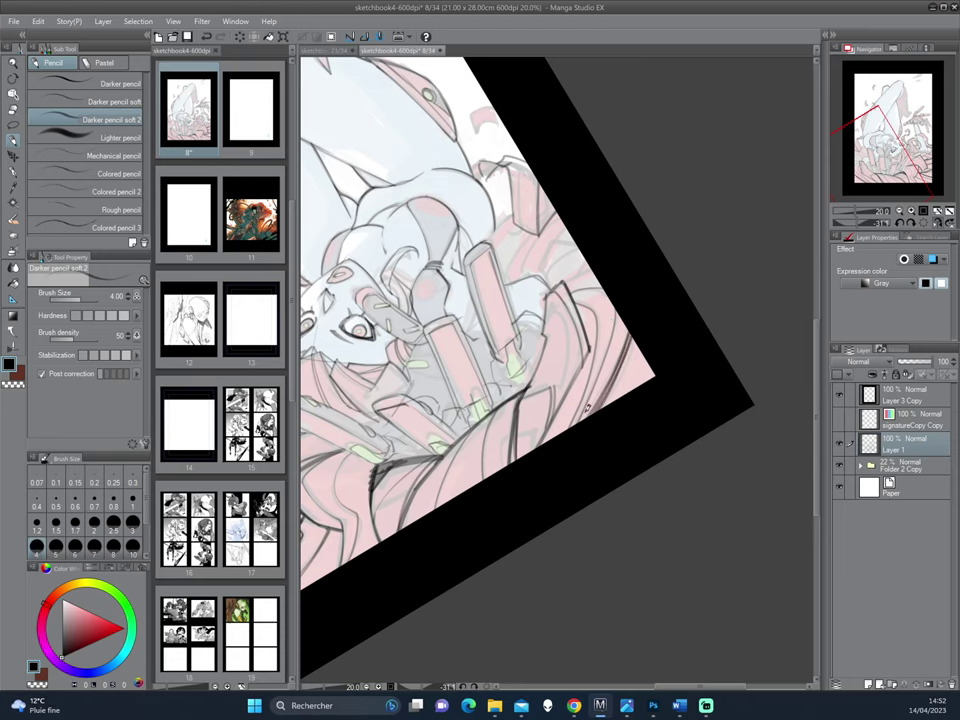
- Draw the pointed hair lock's jagged inner edge from its tip to the base of the outermost mechanical finger
{"action": "left_click_drag", "start_coordinate": [580, 322], "coordinate": [581, 376]}
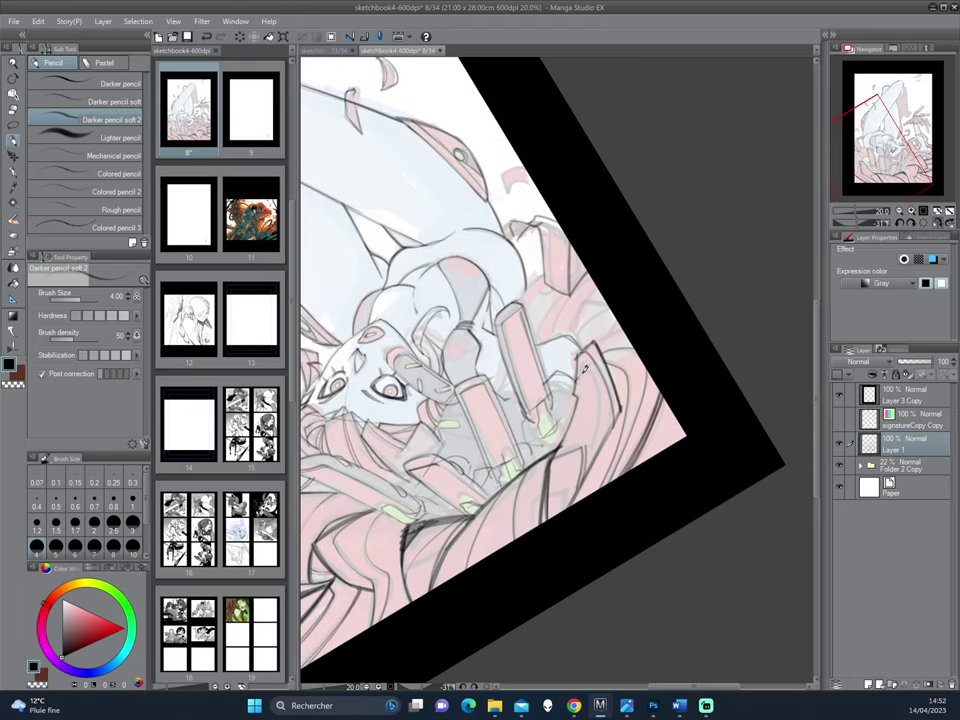
{"action": "left_click_drag", "start_coordinate": [562, 450], "coordinate": [563, 367]}
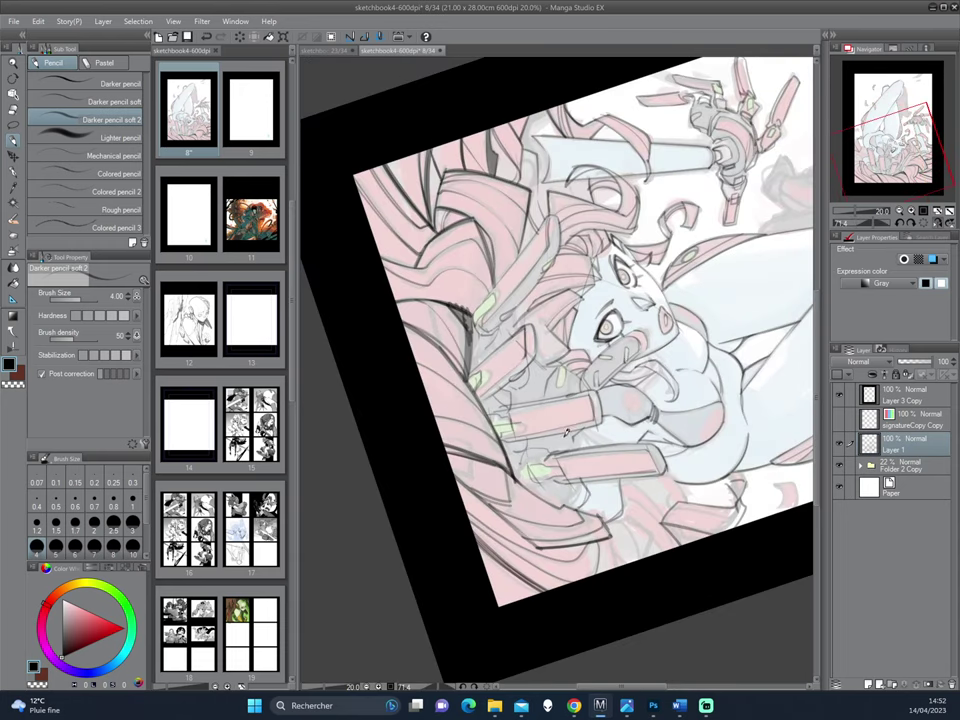
{"action": "left_click_drag", "start_coordinate": [566, 432], "coordinate": [643, 338]}
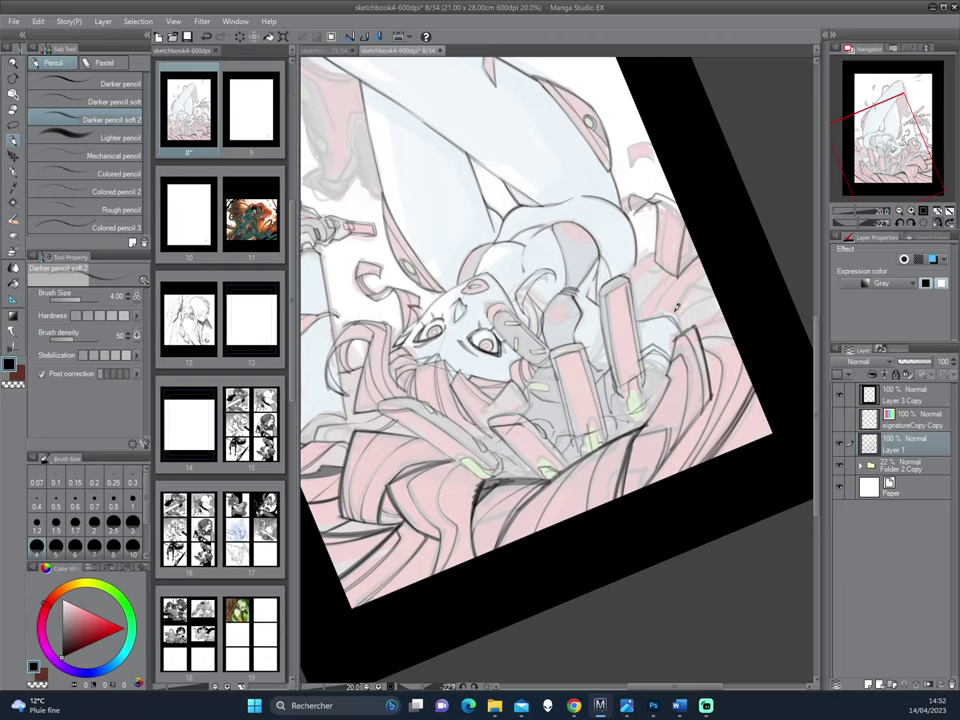
{"action": "mouse_move", "coordinate": [645, 356]}
{"action": "left_mouse_down"}
{"action": "mouse_move", "coordinate": [658, 360]}
{"action": "mouse_move", "coordinate": [654, 376]}
{"action": "left_mouse_up"}
{"action": "key", "text": "ctrl+z"}
{"action": "left_click_drag", "start_coordinate": [702, 339], "coordinate": [651, 325]}
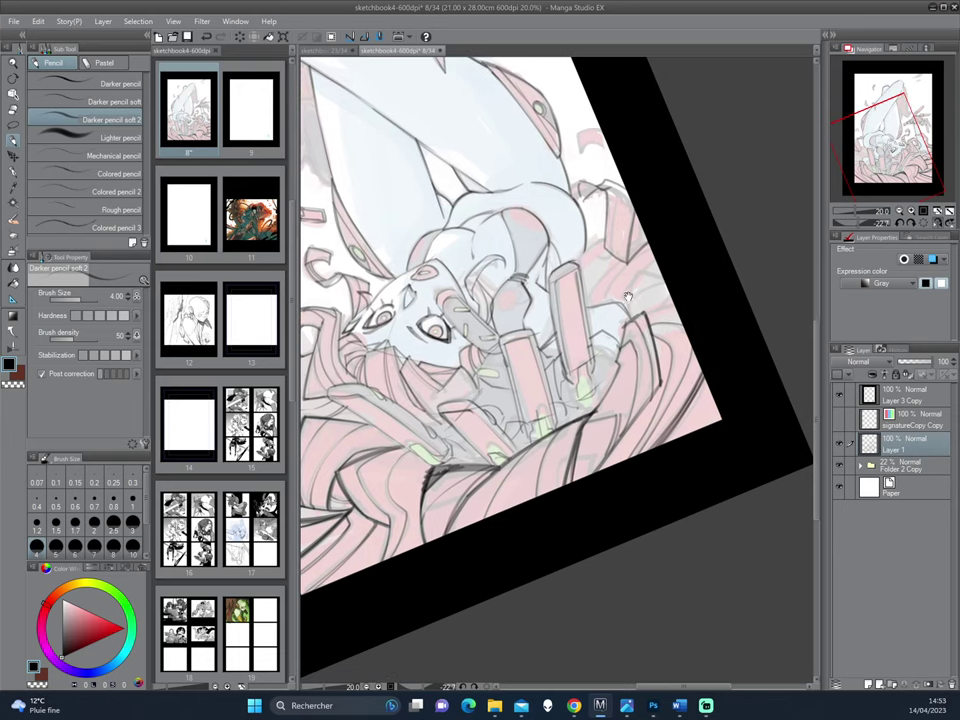
{"action": "mouse_move", "coordinate": [575, 383]}
{"action": "left_mouse_down"}
{"action": "mouse_move", "coordinate": [577, 405]}
{"action": "mouse_move", "coordinate": [589, 404]}
{"action": "left_mouse_up"}
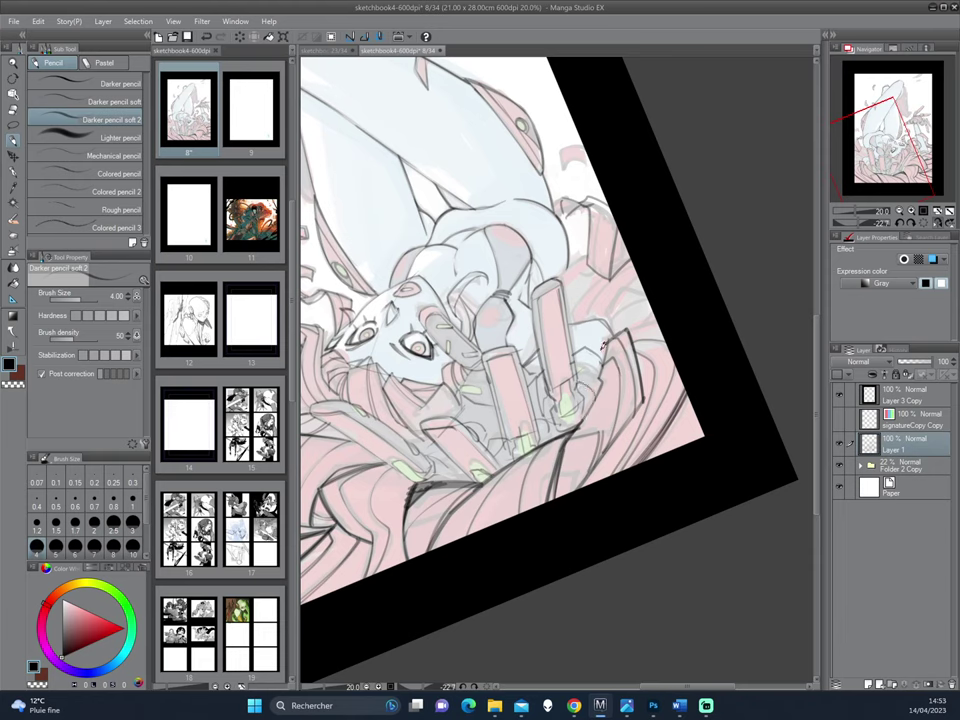
{"action": "mouse_move", "coordinate": [609, 337]}
{"action": "left_mouse_down"}
{"action": "mouse_move", "coordinate": [599, 380]}
{"action": "mouse_move", "coordinate": [602, 367]}
{"action": "mouse_move", "coordinate": [620, 384]}
{"action": "left_mouse_up"}
{"action": "mouse_move", "coordinate": [577, 431]}
{"action": "left_mouse_down"}
{"action": "mouse_move", "coordinate": [603, 379]}
{"action": "mouse_move", "coordinate": [596, 394]}
{"action": "left_mouse_up"}
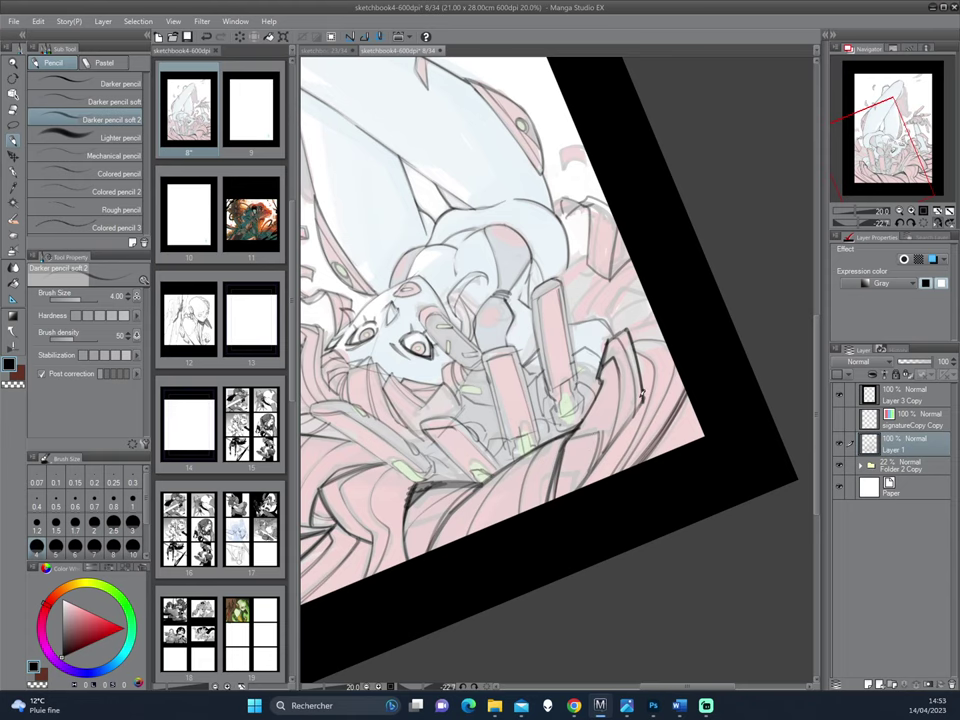
{"action": "mouse_move", "coordinate": [636, 344]}
{"action": "left_mouse_down"}
{"action": "mouse_move", "coordinate": [684, 375]}
{"action": "mouse_move", "coordinate": [675, 465]}
{"action": "mouse_move", "coordinate": [565, 440]}
{"action": "mouse_move", "coordinate": [641, 368]}
{"action": "left_mouse_up"}
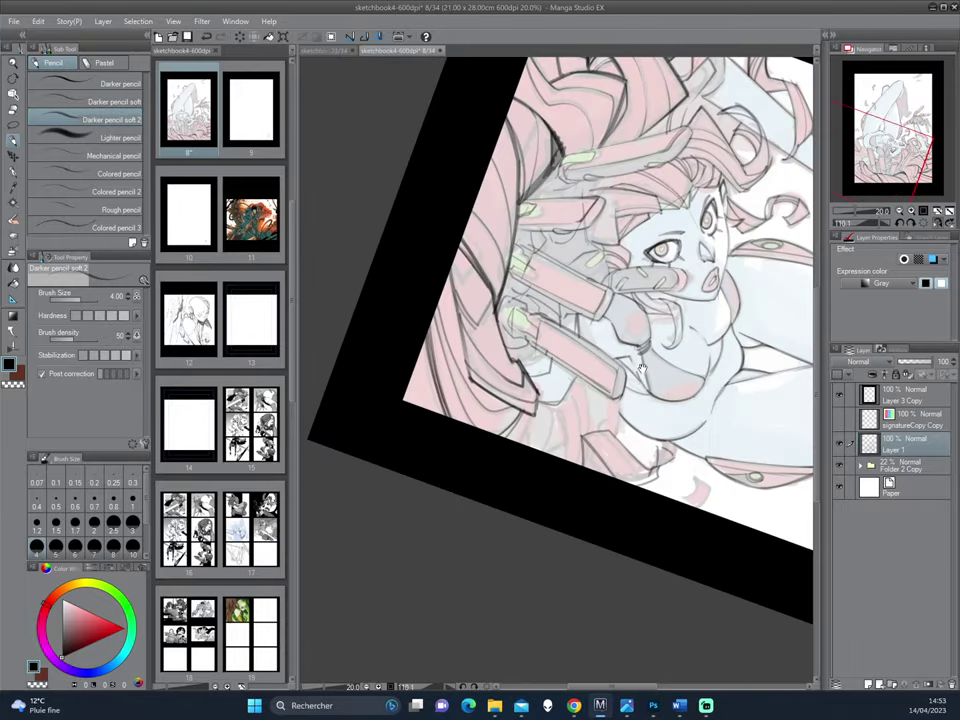
- Add flowing strand lines between the pointed hair lock and the page corner, following the curve of the hair
{"action": "left_click_drag", "start_coordinate": [536, 410], "coordinate": [517, 442]}
{"action": "left_click_drag", "start_coordinate": [547, 368], "coordinate": [580, 436]}
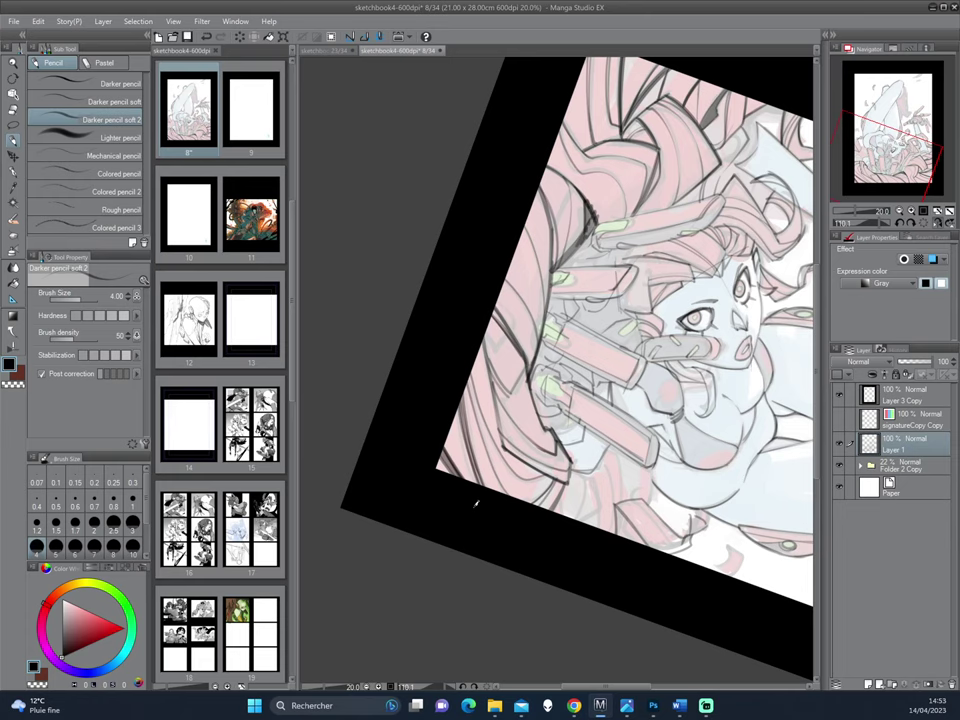
{"action": "left_click_drag", "start_coordinate": [606, 483], "coordinate": [562, 397]}
{"action": "left_click_drag", "start_coordinate": [519, 480], "coordinate": [566, 474]}
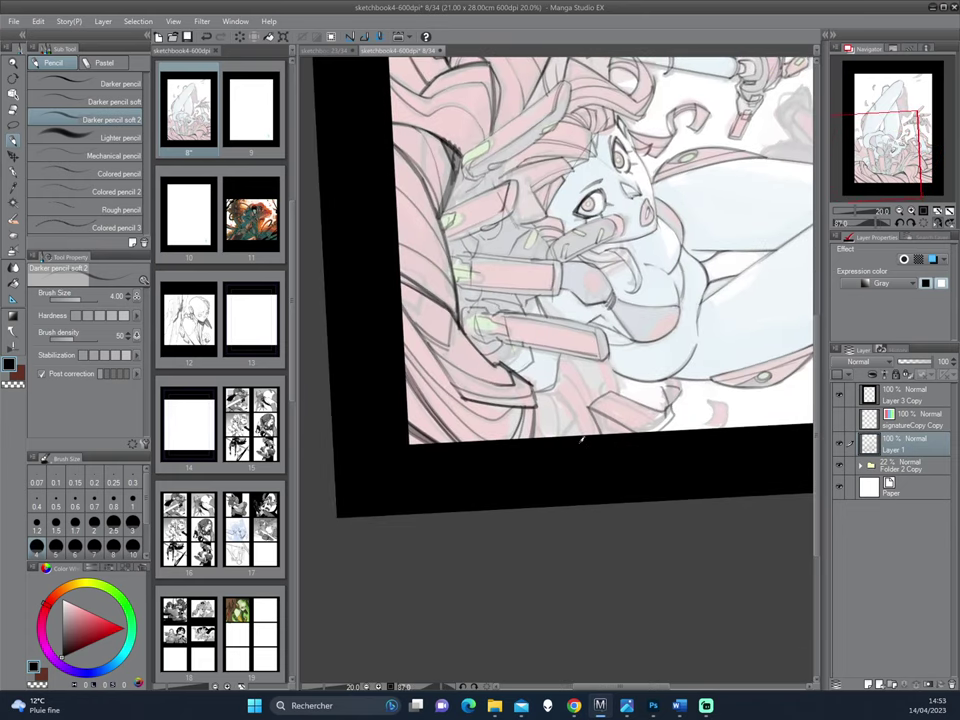
{"action": "left_click_drag", "start_coordinate": [647, 290], "coordinate": [670, 294]}
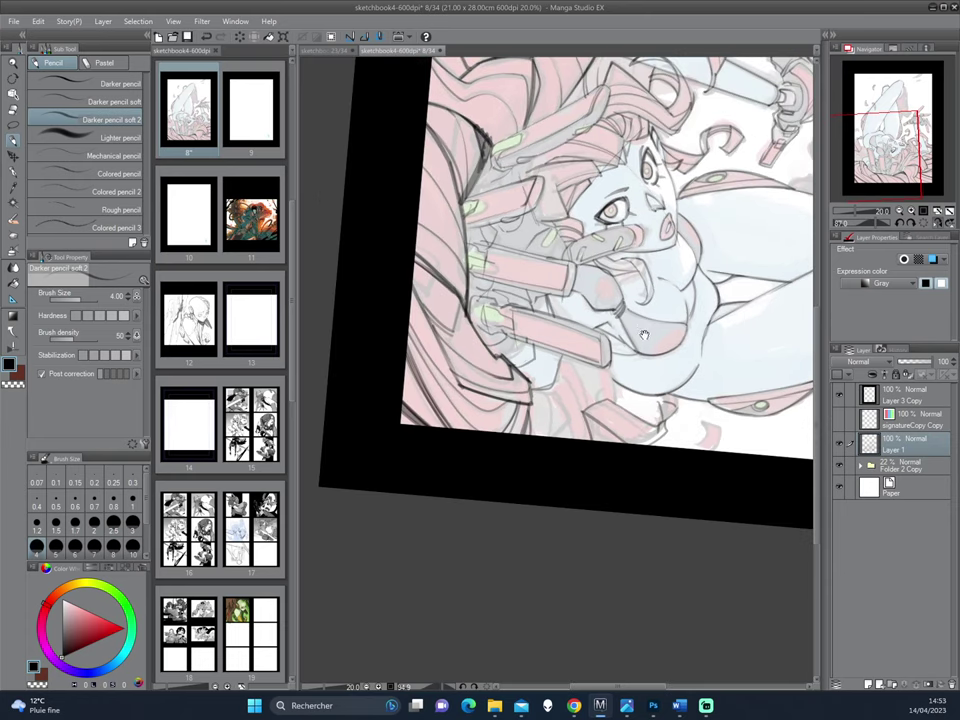
{"action": "left_click_drag", "start_coordinate": [689, 251], "coordinate": [712, 313]}
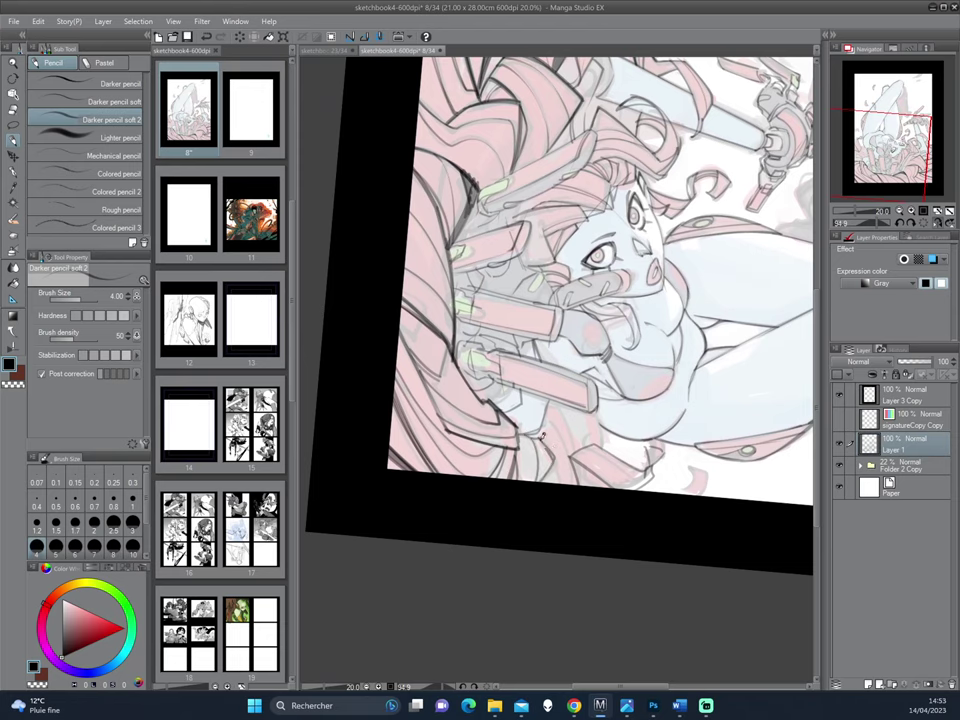
- Draw the curved hair strands behind the elbow, from the pointed lock up to the folded strand at the page edge
{"action": "left_click_drag", "start_coordinate": [548, 481], "coordinate": [674, 323]}
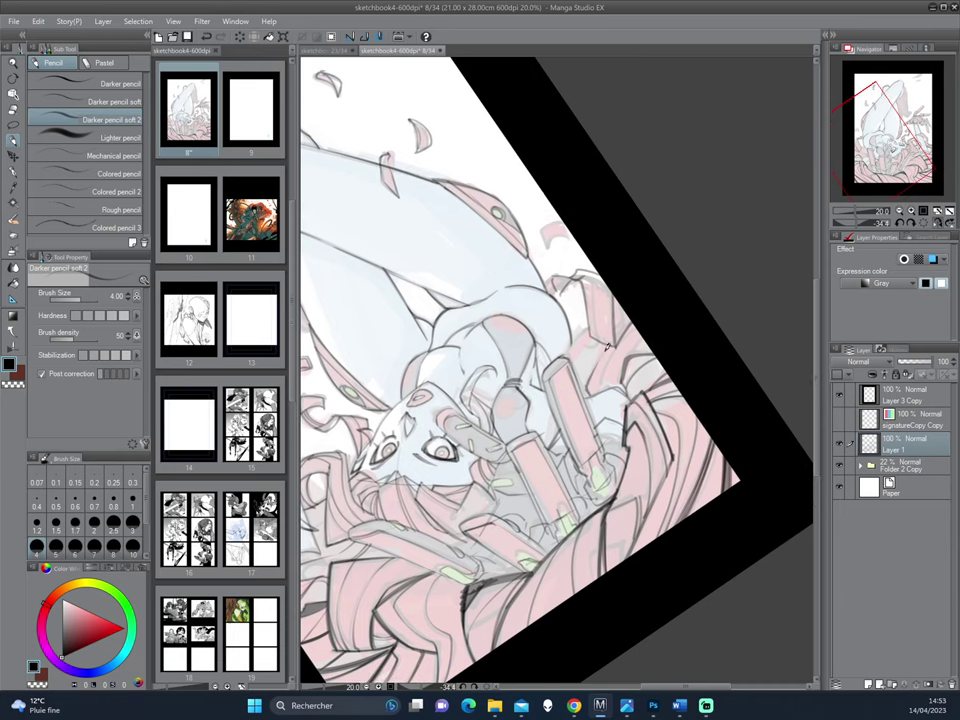
{"action": "mouse_move", "coordinate": [590, 390]}
{"action": "left_mouse_down"}
{"action": "mouse_move", "coordinate": [577, 380]}
{"action": "mouse_move", "coordinate": [658, 371]}
{"action": "mouse_move", "coordinate": [598, 395]}
{"action": "mouse_move", "coordinate": [638, 356]}
{"action": "left_mouse_up"}
{"action": "left_click_drag", "start_coordinate": [620, 255], "coordinate": [603, 332]}
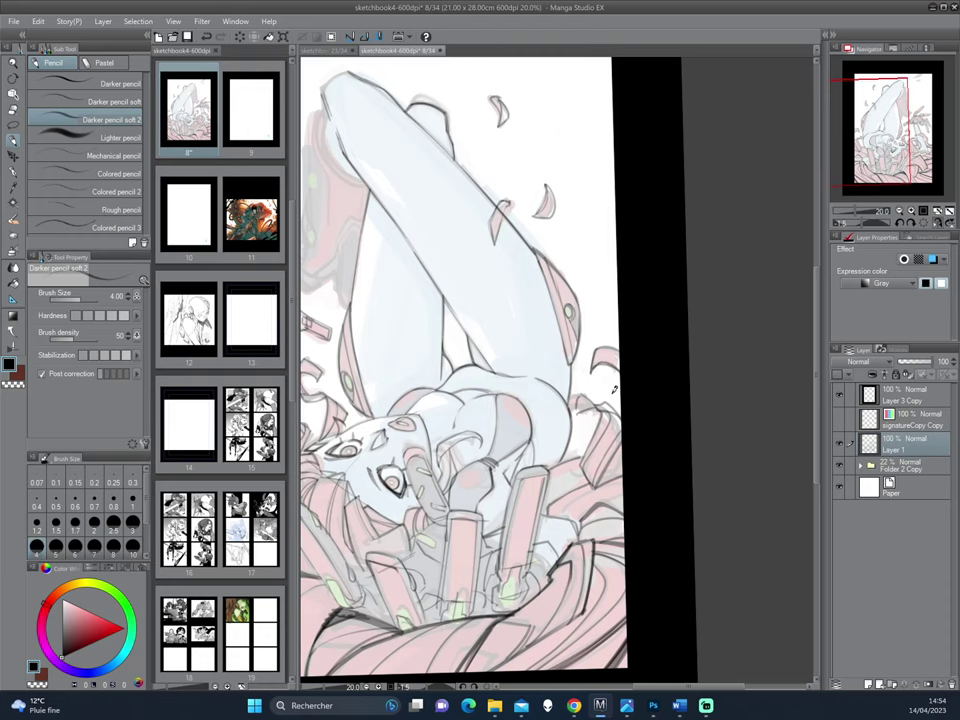
{"action": "left_click_drag", "start_coordinate": [621, 457], "coordinate": [654, 364]}
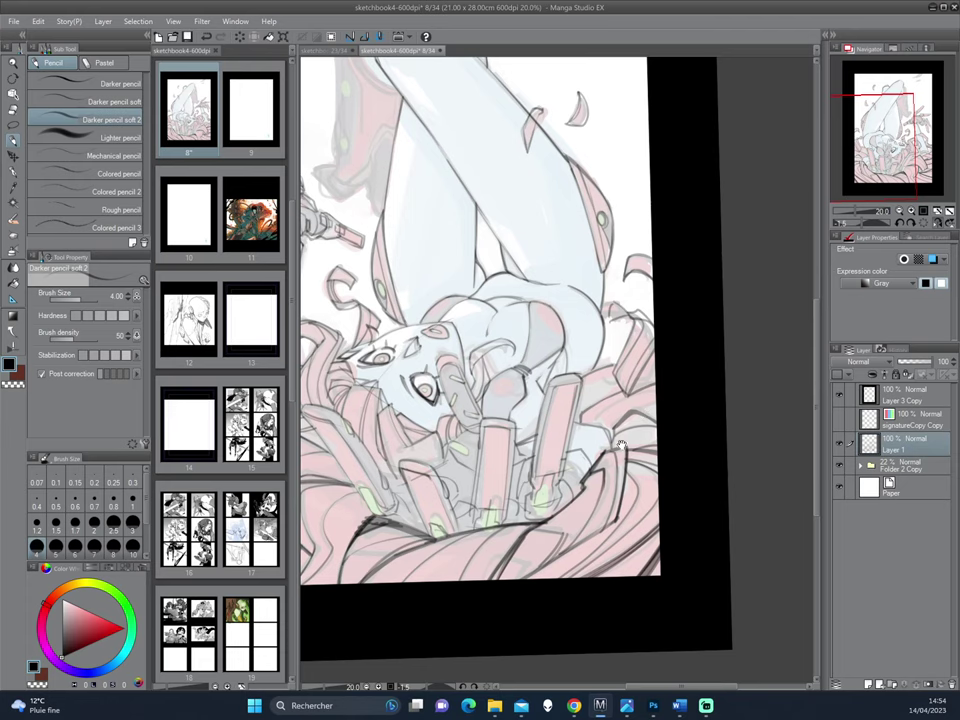
{"action": "mouse_move", "coordinate": [621, 445]}
{"action": "left_mouse_down"}
{"action": "mouse_move", "coordinate": [606, 403]}
{"action": "mouse_move", "coordinate": [630, 355]}
{"action": "mouse_move", "coordinate": [575, 361]}
{"action": "left_mouse_up"}
{"action": "left_click_drag", "start_coordinate": [611, 278], "coordinate": [607, 296]}
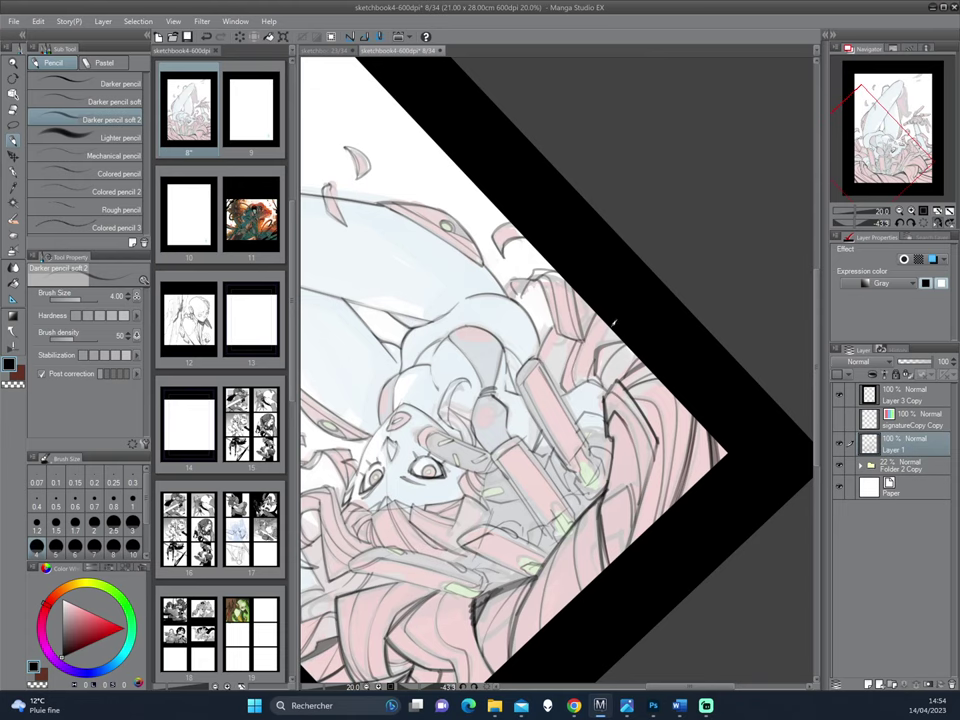
- Set the pencil brush size to 6 and draw the edge between the red and grey panels of the armoured lower leg
{"action": "scroll", "coordinate": [615, 372], "scroll_direction": "up", "scroll_amount": 1}
{"action": "scroll", "coordinate": [615, 372], "scroll_direction": "down", "scroll_amount": 5}
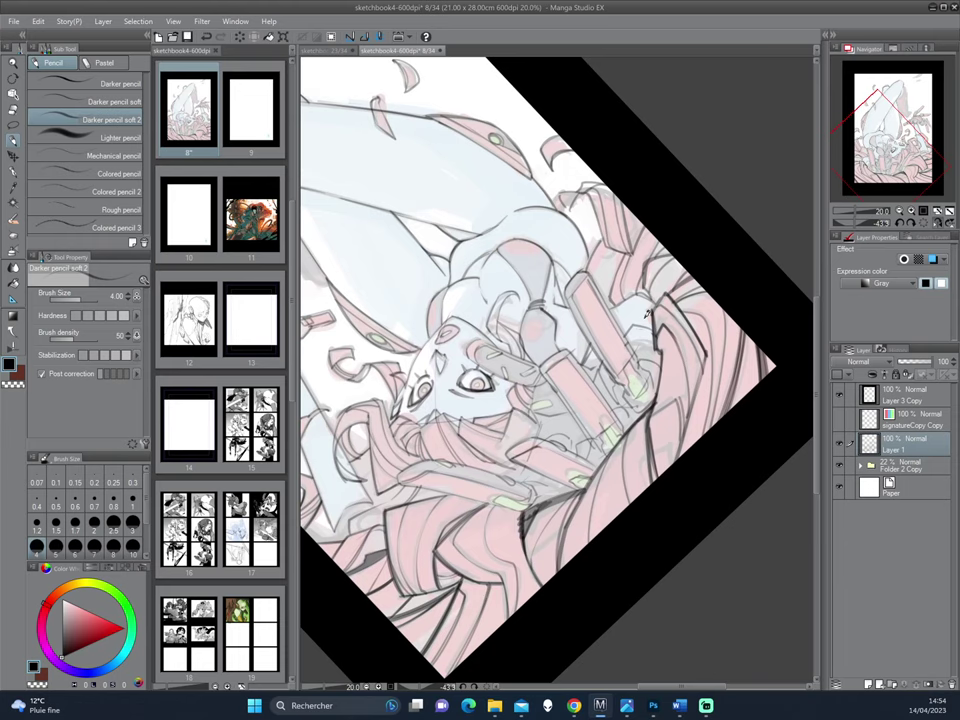
{"action": "left_click_drag", "start_coordinate": [486, 302], "coordinate": [646, 360]}
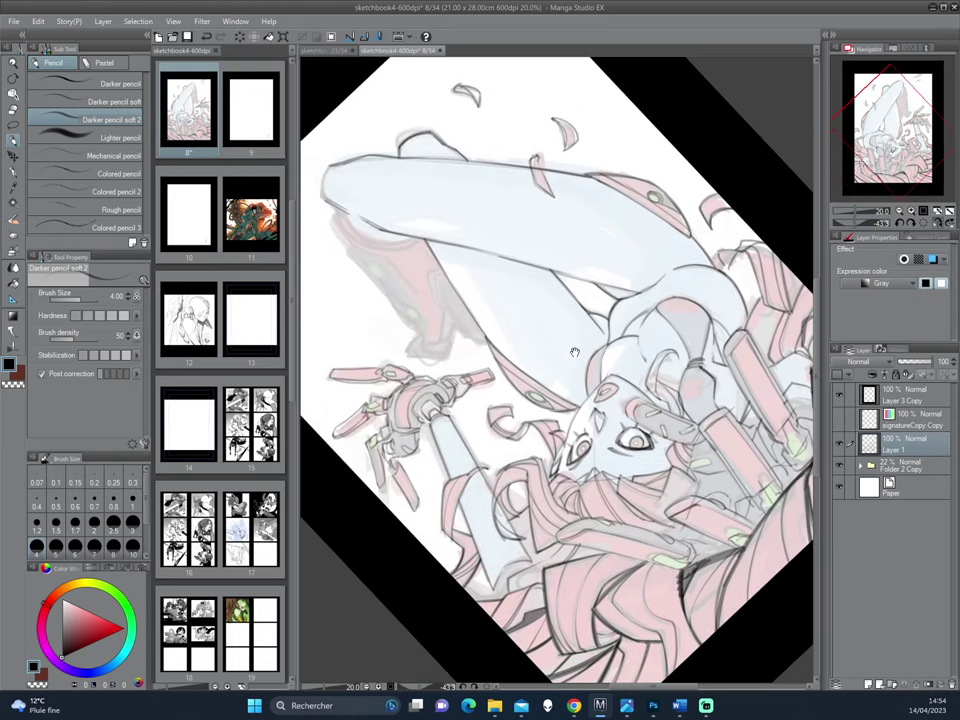
{"action": "left_click_drag", "start_coordinate": [617, 281], "coordinate": [658, 386]}
{"action": "left_click_drag", "start_coordinate": [635, 248], "coordinate": [614, 367]}
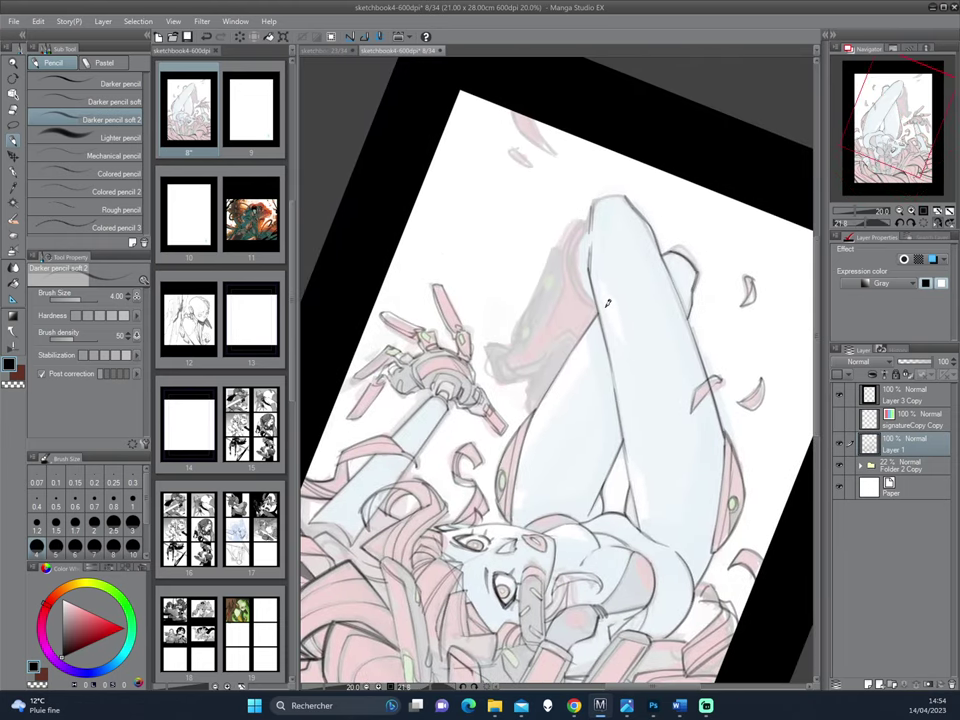
{"action": "left_click", "coordinate": [75, 543]}
{"action": "mouse_move", "coordinate": [562, 232]}
{"action": "left_mouse_down"}
{"action": "mouse_move", "coordinate": [558, 288]}
{"action": "mouse_move", "coordinate": [565, 272]}
{"action": "mouse_move", "coordinate": [538, 337]}
{"action": "left_mouse_up"}
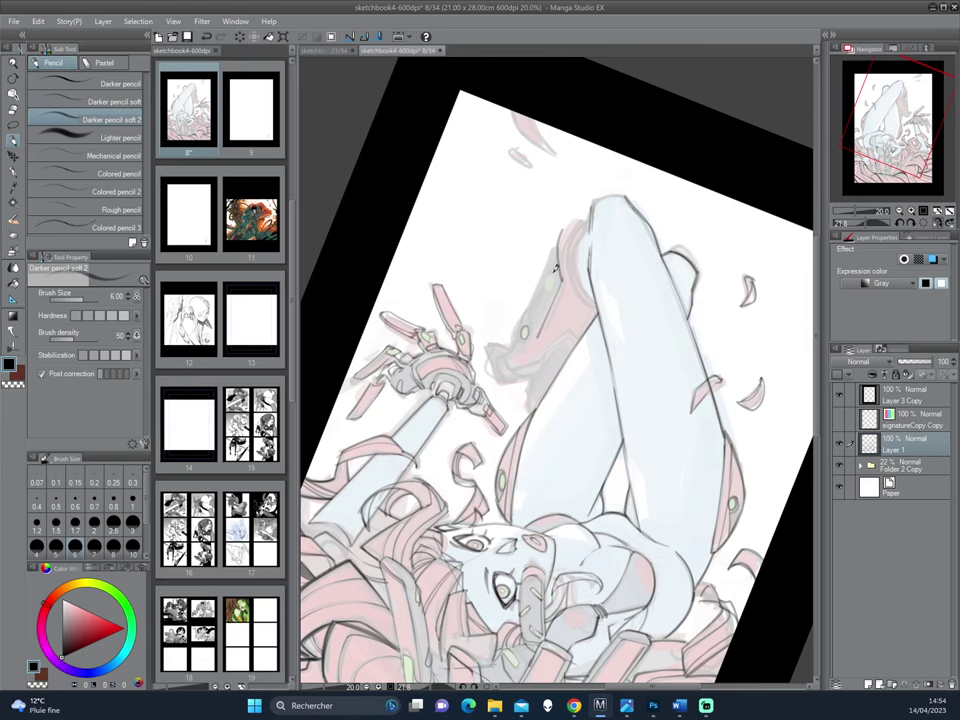
{"action": "left_click_drag", "start_coordinate": [550, 274], "coordinate": [546, 278]}
{"action": "left_click_drag", "start_coordinate": [604, 208], "coordinate": [582, 246]}
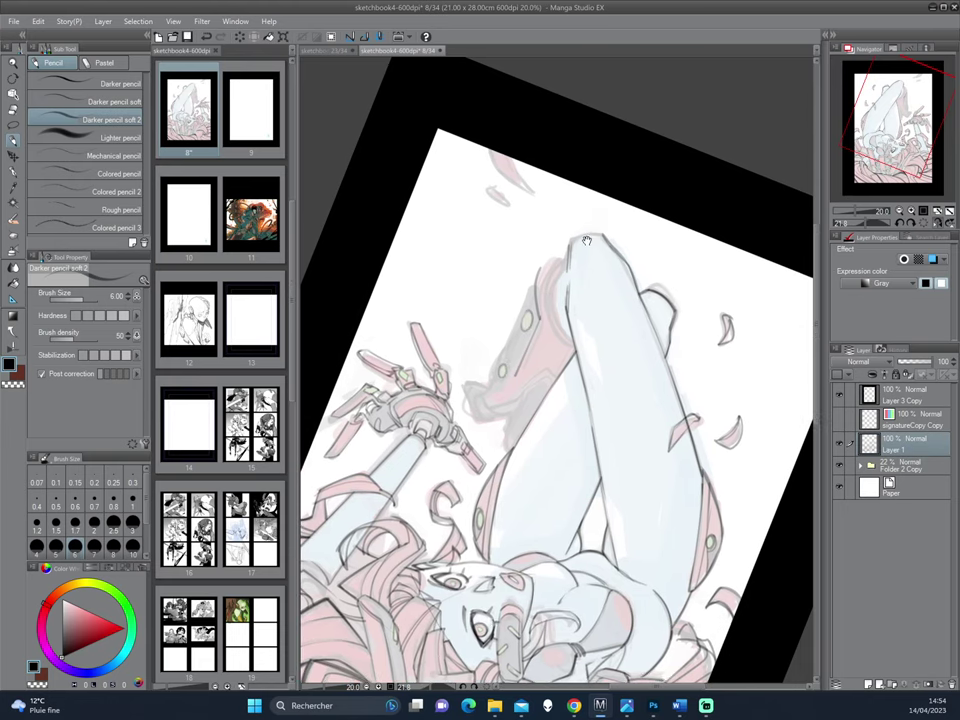
- Outline the red and grey plates of the armoured lower leg down towards the heel beside the rear thigh
{"action": "left_click_drag", "start_coordinate": [543, 408], "coordinate": [521, 306]}
{"action": "mouse_move", "coordinate": [521, 376]}
{"action": "left_mouse_down"}
{"action": "mouse_move", "coordinate": [518, 403]}
{"action": "mouse_move", "coordinate": [543, 348]}
{"action": "left_mouse_up"}
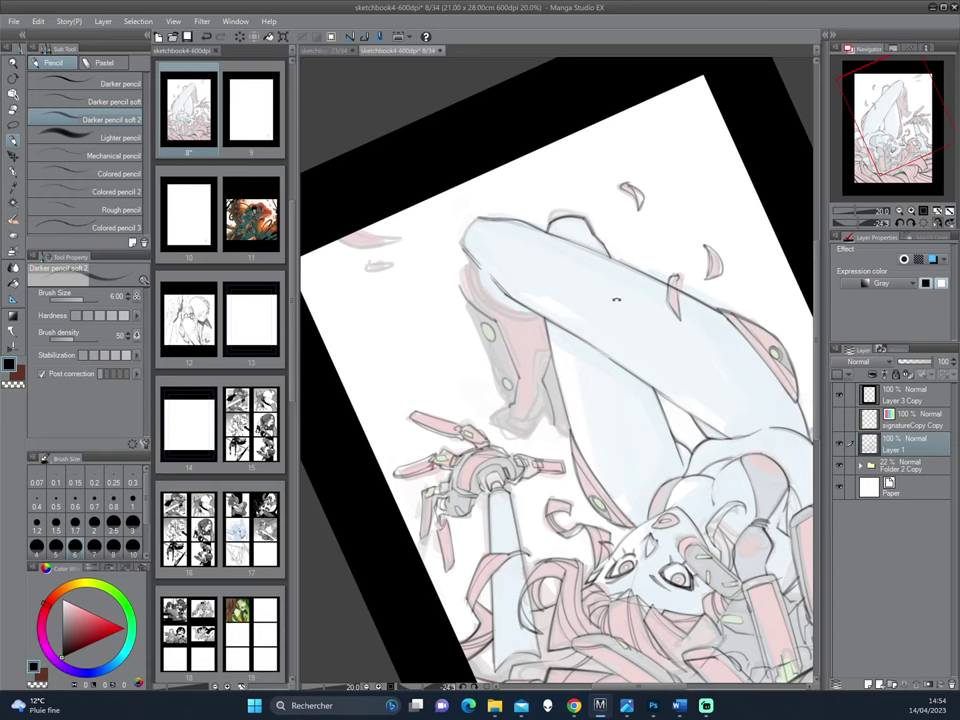
{"action": "left_click_drag", "start_coordinate": [617, 300], "coordinate": [578, 410]}
{"action": "mouse_move", "coordinate": [585, 357]}
{"action": "left_mouse_down"}
{"action": "mouse_move", "coordinate": [602, 384]}
{"action": "mouse_move", "coordinate": [603, 365]}
{"action": "left_mouse_up"}
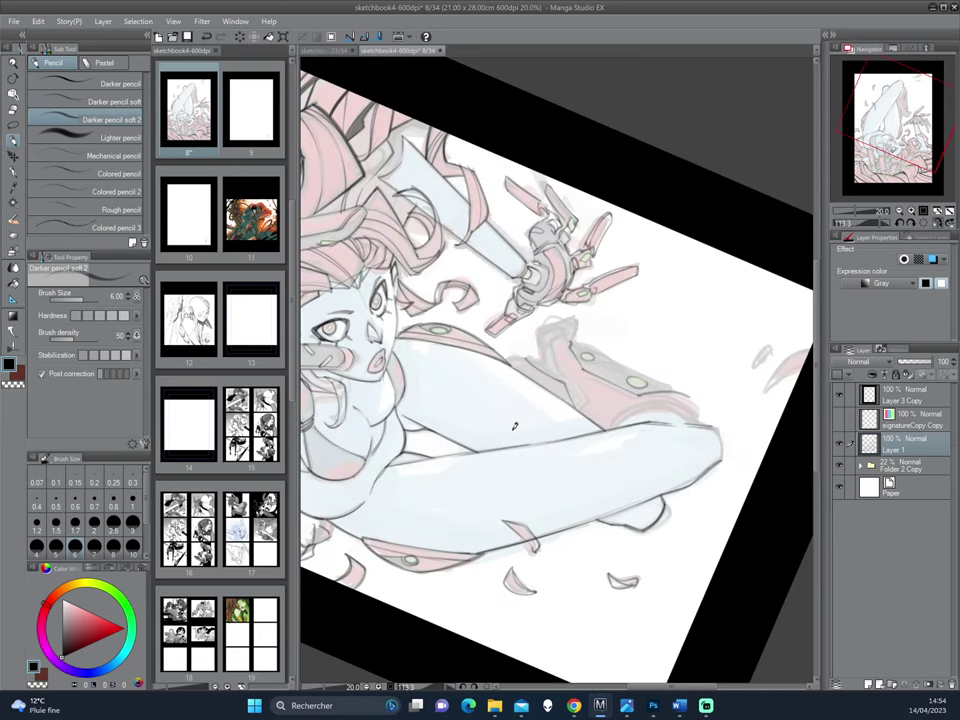
{"action": "left_click_drag", "start_coordinate": [520, 481], "coordinate": [613, 440]}
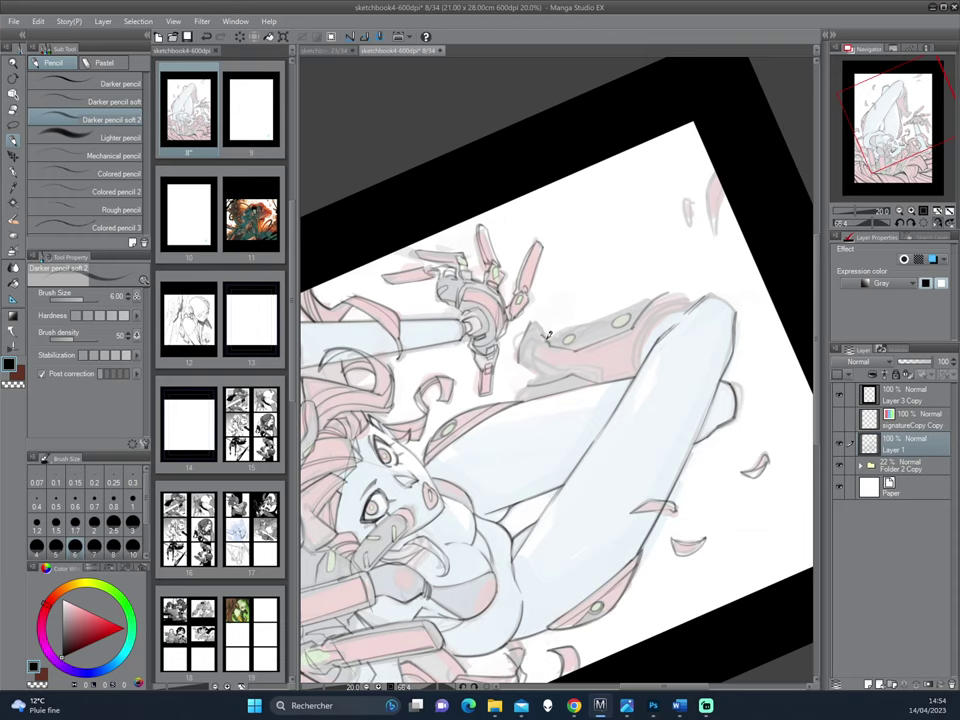
- Outline the grey foot piece and its pointed heel at the end of the armoured lower leg
{"action": "left_click_drag", "start_coordinate": [549, 387], "coordinate": [536, 362]}
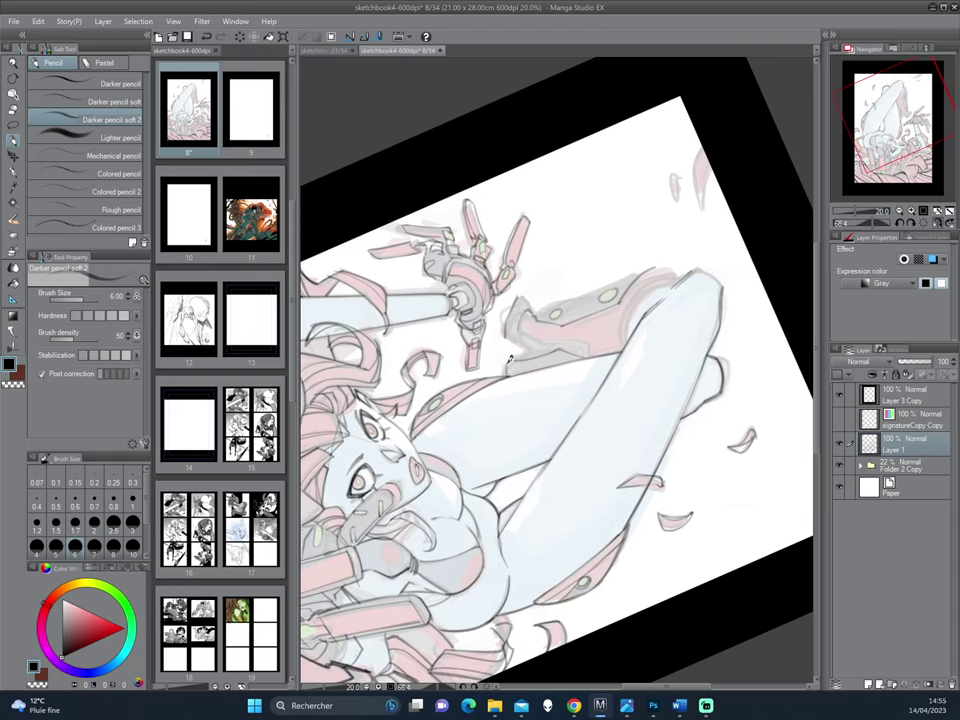
{"action": "left_click_drag", "start_coordinate": [508, 404], "coordinate": [600, 345]}
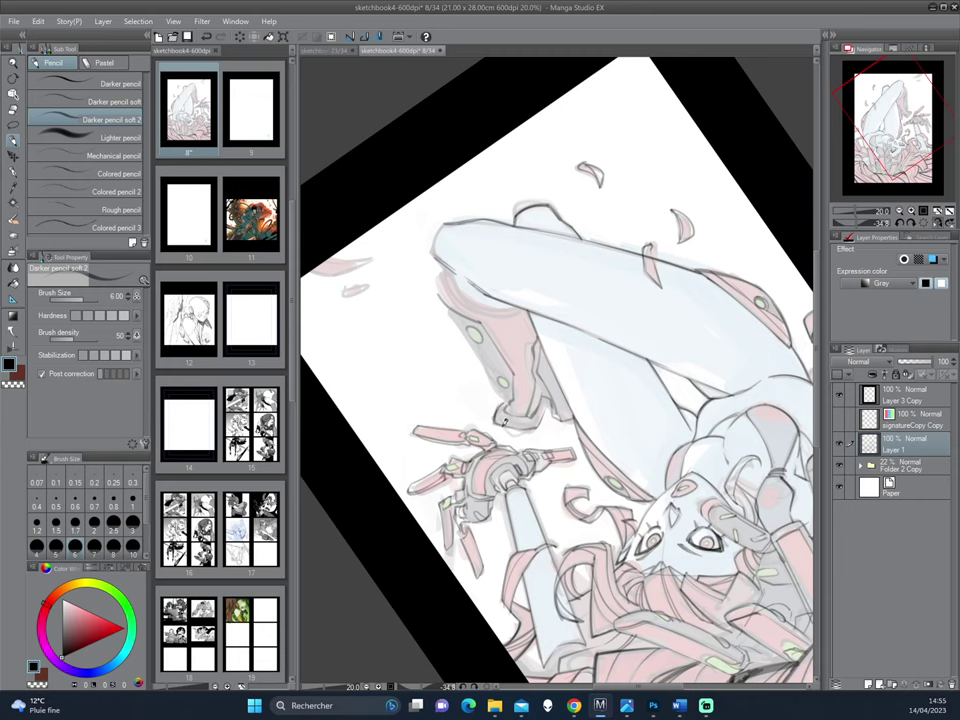
{"action": "left_click_drag", "start_coordinate": [564, 348], "coordinate": [619, 349]}
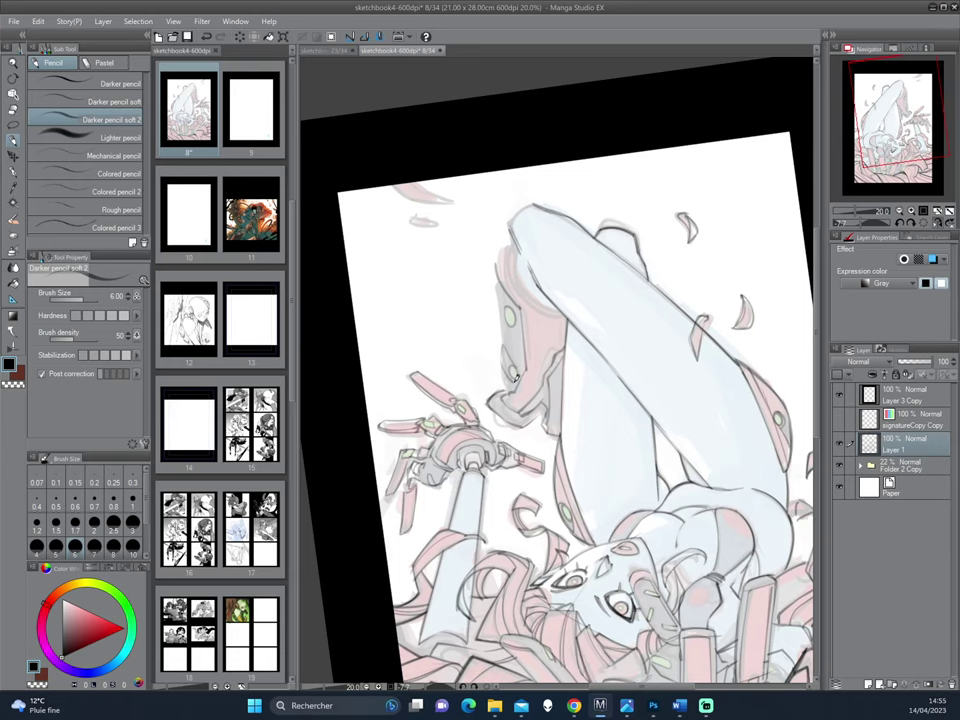
- Draw the outer edge of the grey panel around its green lights and the curved red armour band beside the knee
{"action": "left_click_drag", "start_coordinate": [549, 309], "coordinate": [569, 346]}
{"action": "left_click_drag", "start_coordinate": [580, 287], "coordinate": [597, 284]}
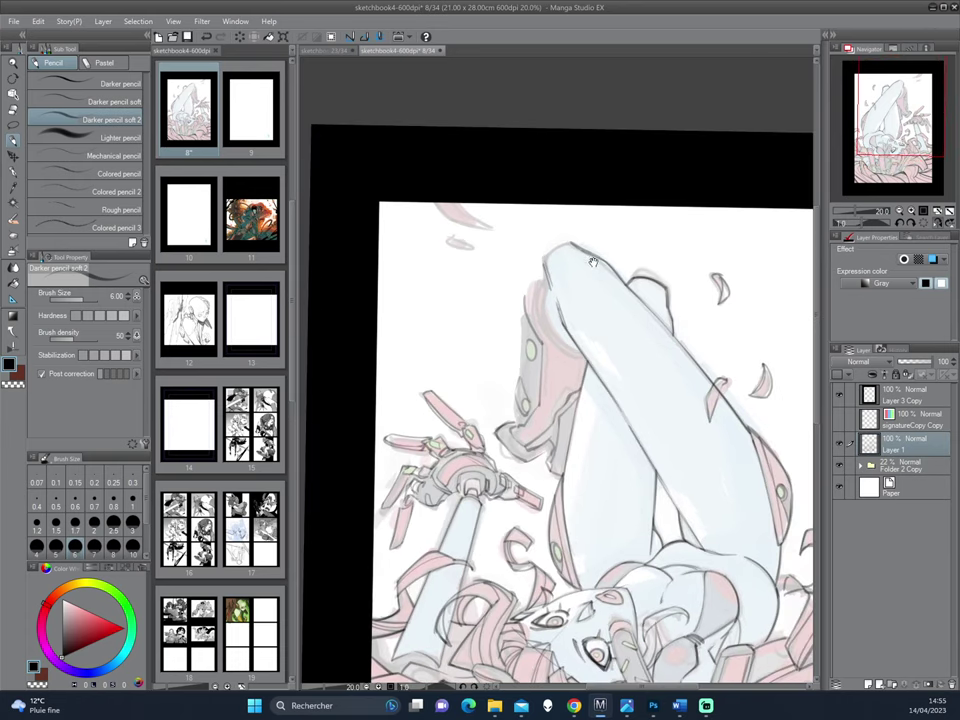
{"action": "scroll", "coordinate": [560, 315], "scroll_direction": "up", "scroll_amount": 1}
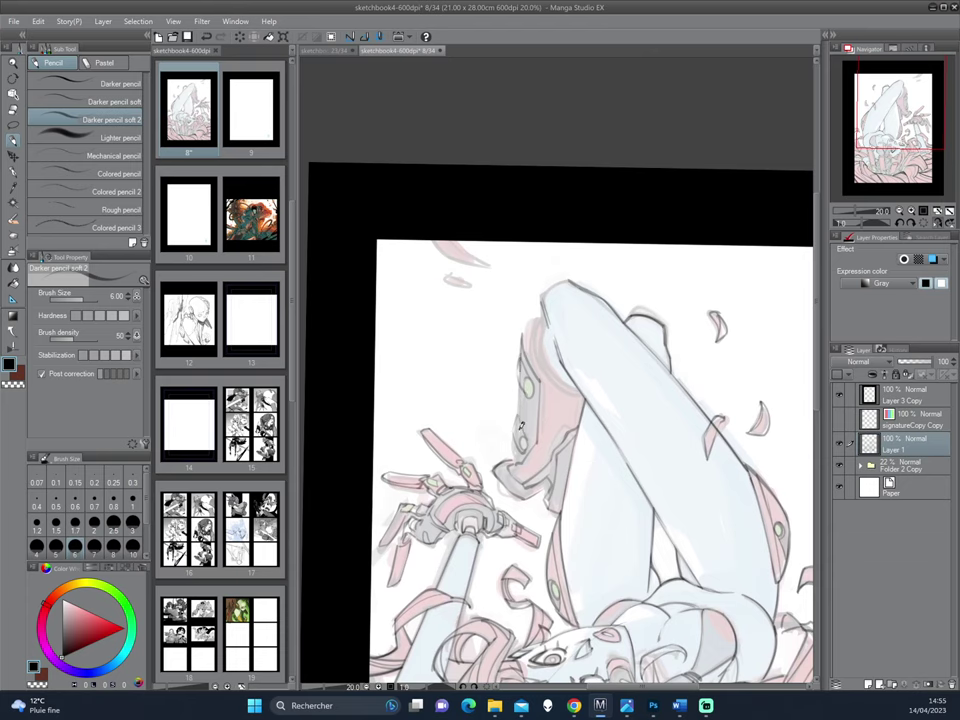
{"action": "left_click_drag", "start_coordinate": [592, 257], "coordinate": [572, 300]}
{"action": "left_click_drag", "start_coordinate": [636, 234], "coordinate": [652, 245]}
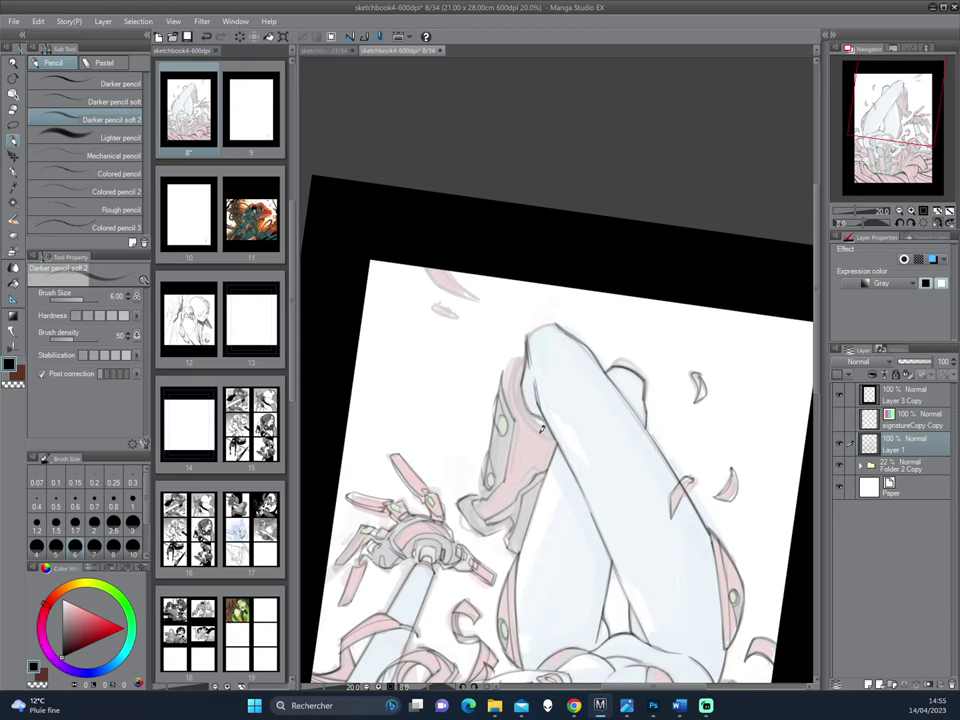
- Darken the outline of the front knee and the curved red armour band beside it, and outline the small petal near the page's upper edge
{"action": "left_click_drag", "start_coordinate": [536, 502], "coordinate": [684, 415]}
{"action": "left_click_drag", "start_coordinate": [524, 387], "coordinate": [547, 440]}
{"action": "left_click_drag", "start_coordinate": [651, 274], "coordinate": [678, 426]}
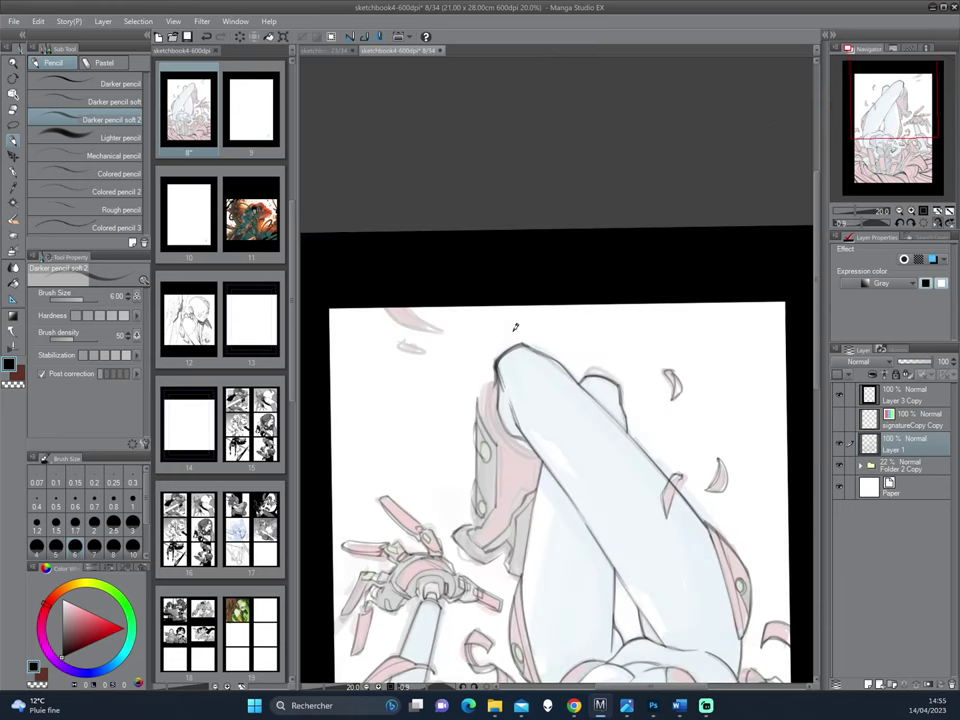
{"action": "mouse_move", "coordinate": [497, 363]}
{"action": "left_mouse_down"}
{"action": "mouse_move", "coordinate": [502, 414]}
{"action": "mouse_move", "coordinate": [477, 389]}
{"action": "mouse_move", "coordinate": [509, 436]}
{"action": "left_mouse_up"}
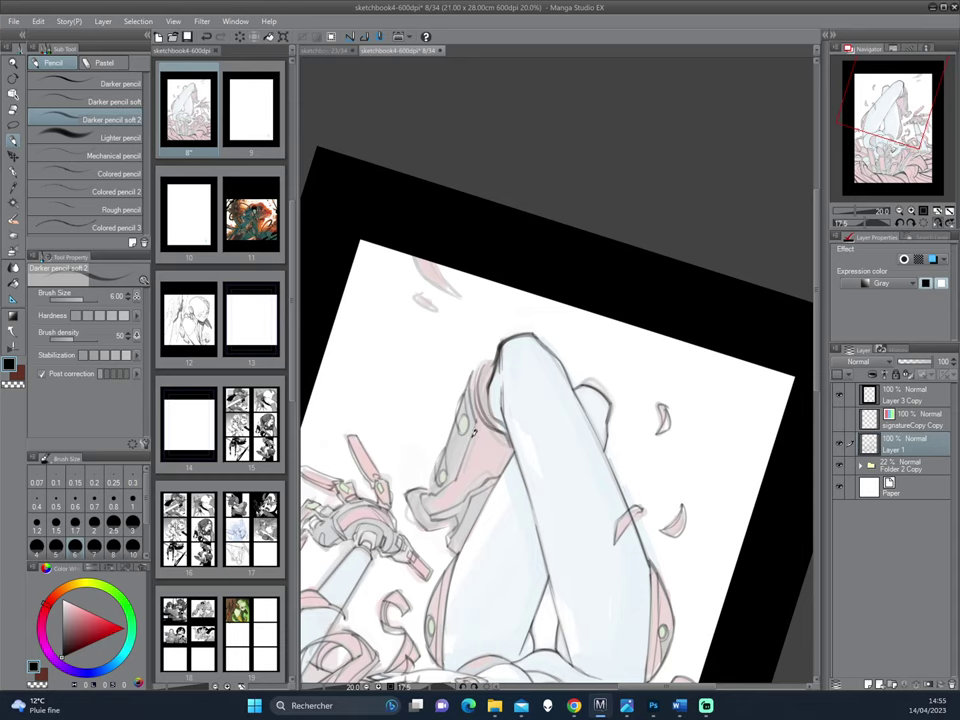
{"action": "left_click_drag", "start_coordinate": [484, 413], "coordinate": [517, 448]}
{"action": "left_click_drag", "start_coordinate": [588, 387], "coordinate": [585, 362]}
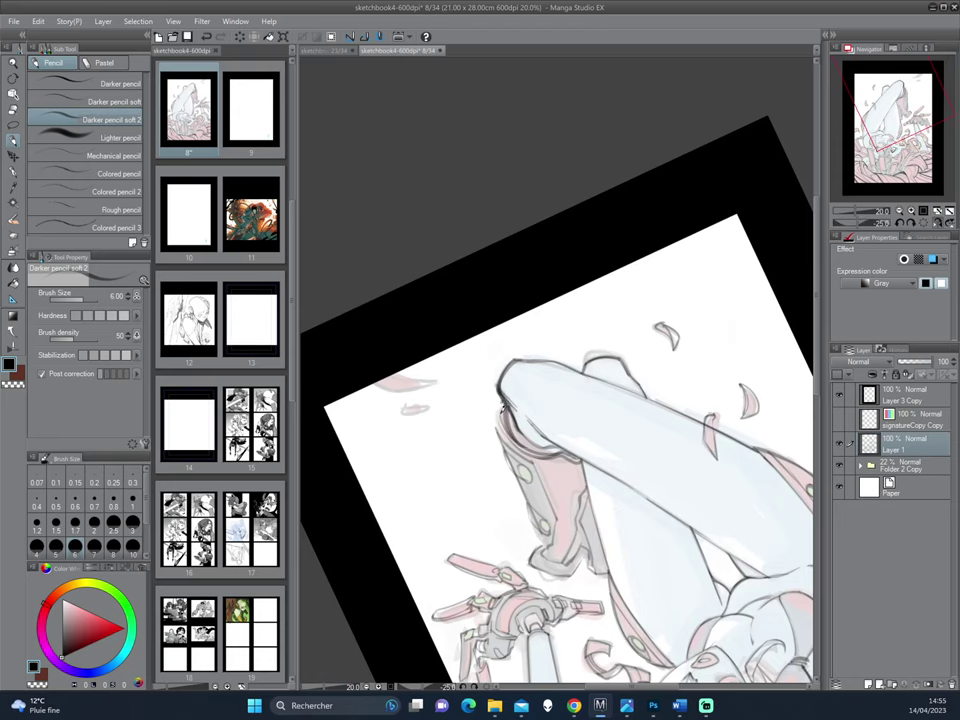
{"action": "left_click_drag", "start_coordinate": [399, 348], "coordinate": [567, 273]}
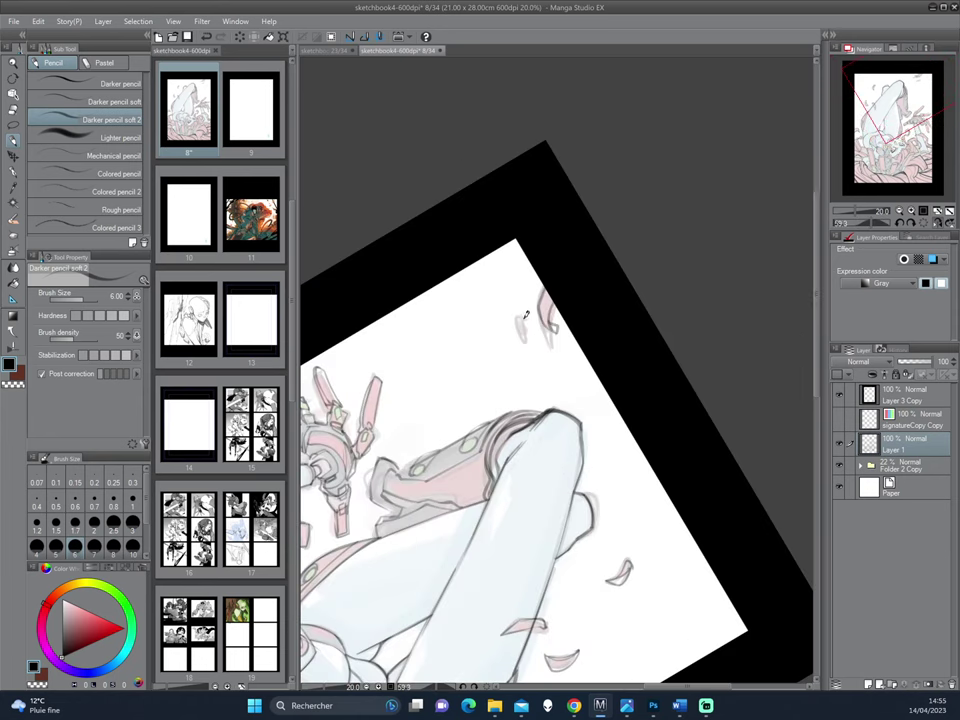
{"action": "mouse_move", "coordinate": [524, 316]}
{"action": "left_mouse_down"}
{"action": "mouse_move", "coordinate": [516, 326]}
{"action": "mouse_move", "coordinate": [525, 331]}
{"action": "left_mouse_up"}
- Set the pencil brush size to 4 and strengthen the outline of the grey foot piece and heel on the armoured lower leg
{"action": "left_click", "coordinate": [37, 540]}
{"action": "left_click", "coordinate": [39, 548]}
{"action": "left_click_drag", "start_coordinate": [531, 464], "coordinate": [598, 332]}
{"action": "left_click_drag", "start_coordinate": [504, 448], "coordinate": [534, 461]}
{"action": "left_click_drag", "start_coordinate": [554, 399], "coordinate": [555, 439]}
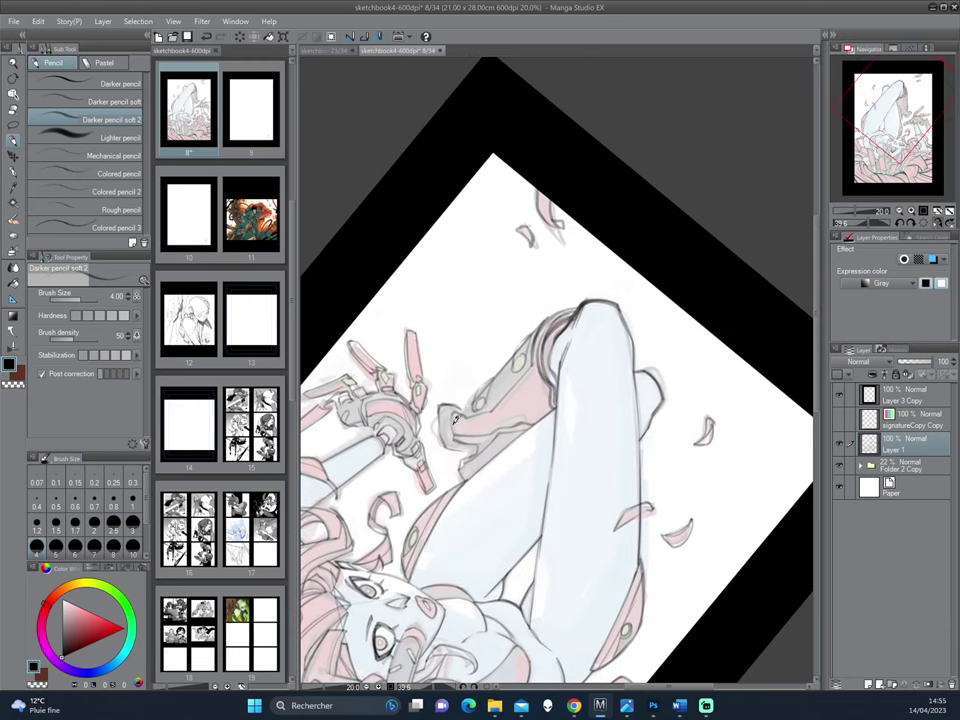
{"action": "left_click_drag", "start_coordinate": [498, 366], "coordinate": [512, 380]}
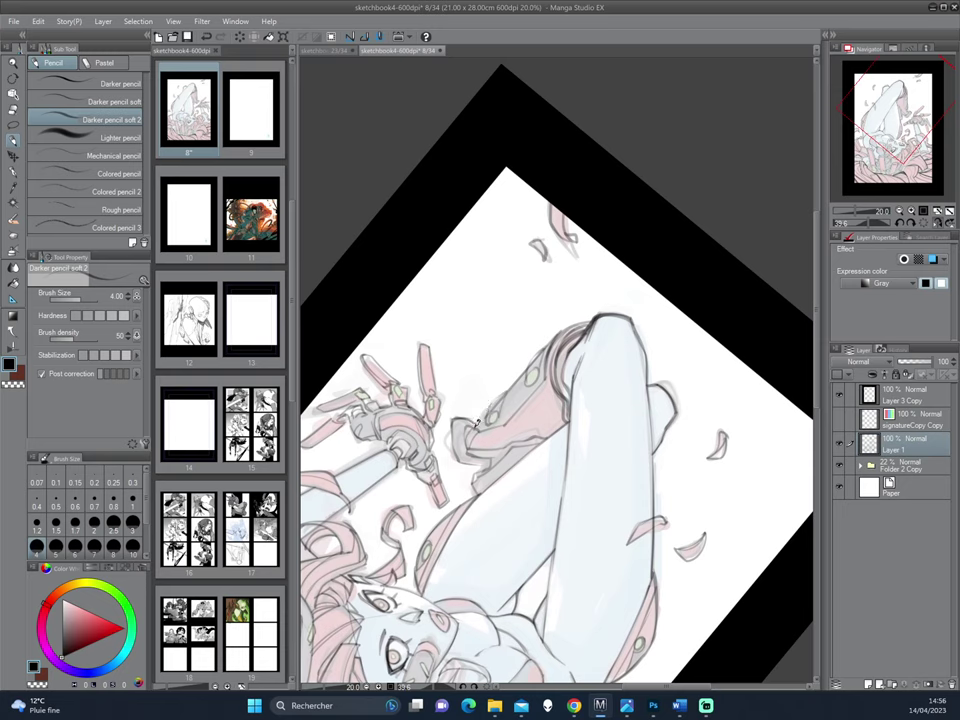
{"action": "mouse_move", "coordinate": [466, 450]}
{"action": "left_mouse_down"}
{"action": "mouse_move", "coordinate": [463, 413]}
{"action": "mouse_move", "coordinate": [476, 420]}
{"action": "mouse_move", "coordinate": [454, 441]}
{"action": "left_mouse_up"}
{"action": "mouse_move", "coordinate": [464, 506]}
{"action": "left_mouse_down"}
{"action": "mouse_move", "coordinate": [528, 531]}
{"action": "mouse_move", "coordinate": [505, 442]}
{"action": "left_mouse_up"}
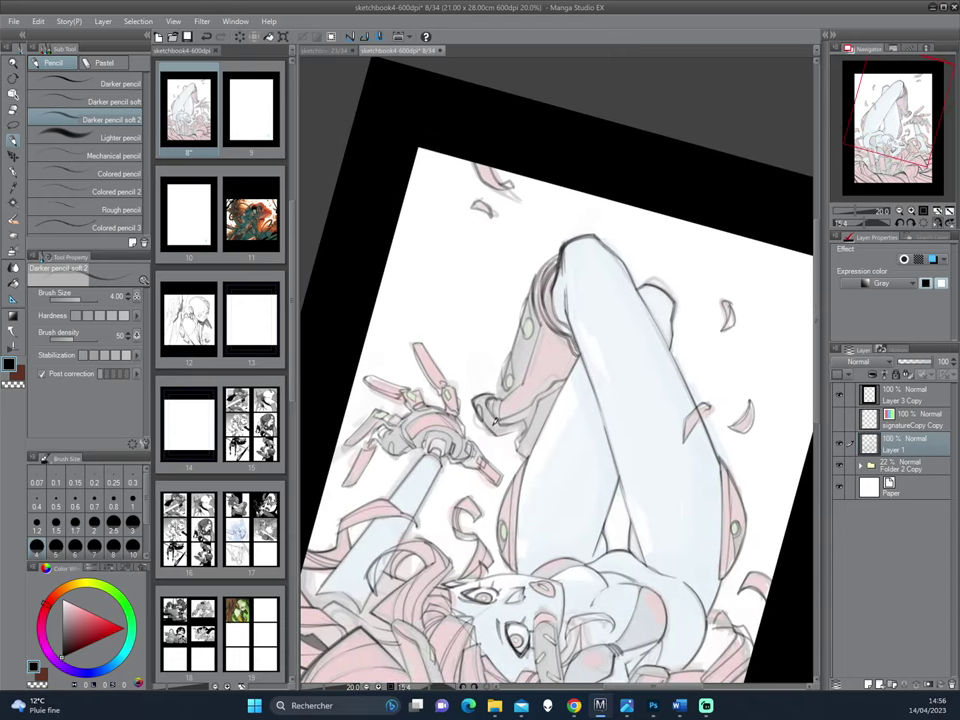
- Mirror the canvas view and reinforce the line between the red and grey panels of the armoured lower leg
{"action": "left_click_drag", "start_coordinate": [557, 471], "coordinate": [605, 459]}
{"action": "left_click_drag", "start_coordinate": [555, 331], "coordinate": [560, 366]}
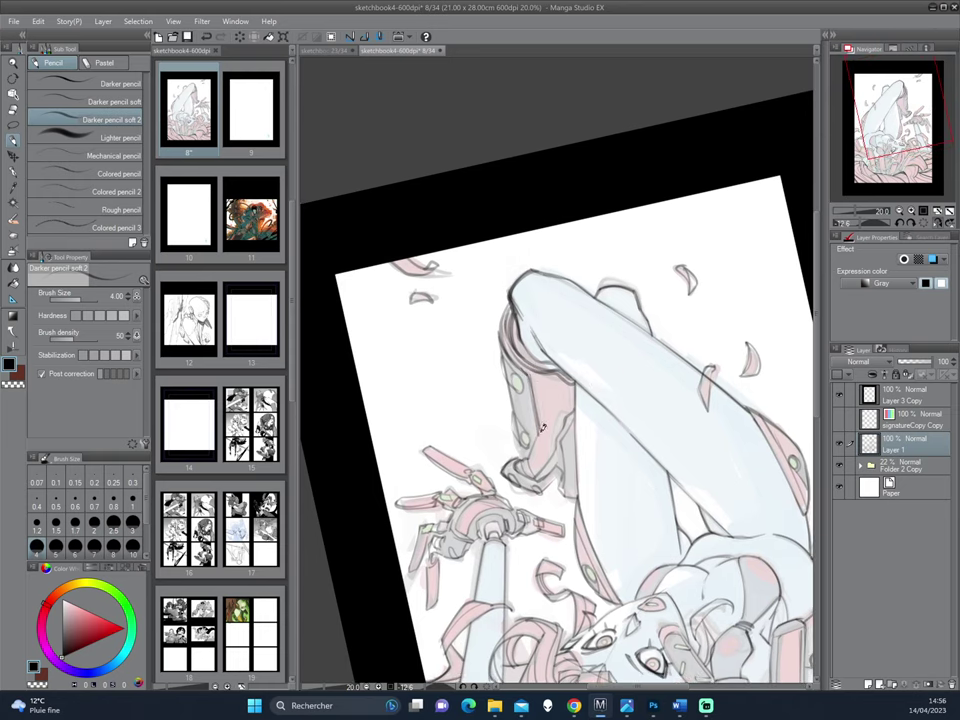
{"action": "key", "text": "h"}
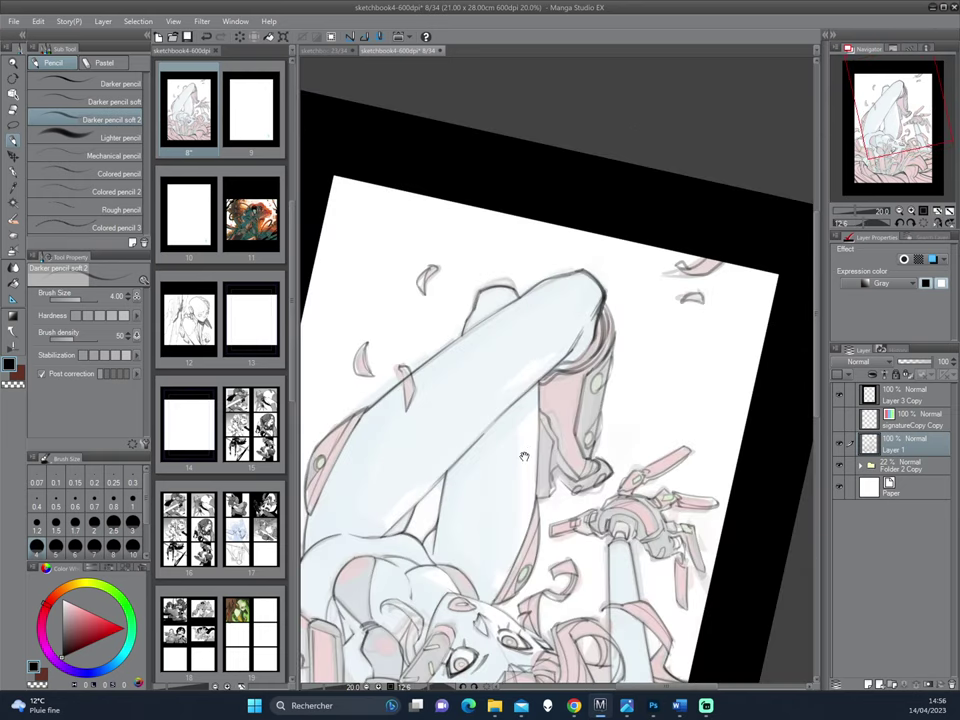
{"action": "left_click_drag", "start_coordinate": [526, 453], "coordinate": [513, 397]}
{"action": "left_click_drag", "start_coordinate": [651, 373], "coordinate": [641, 408]}
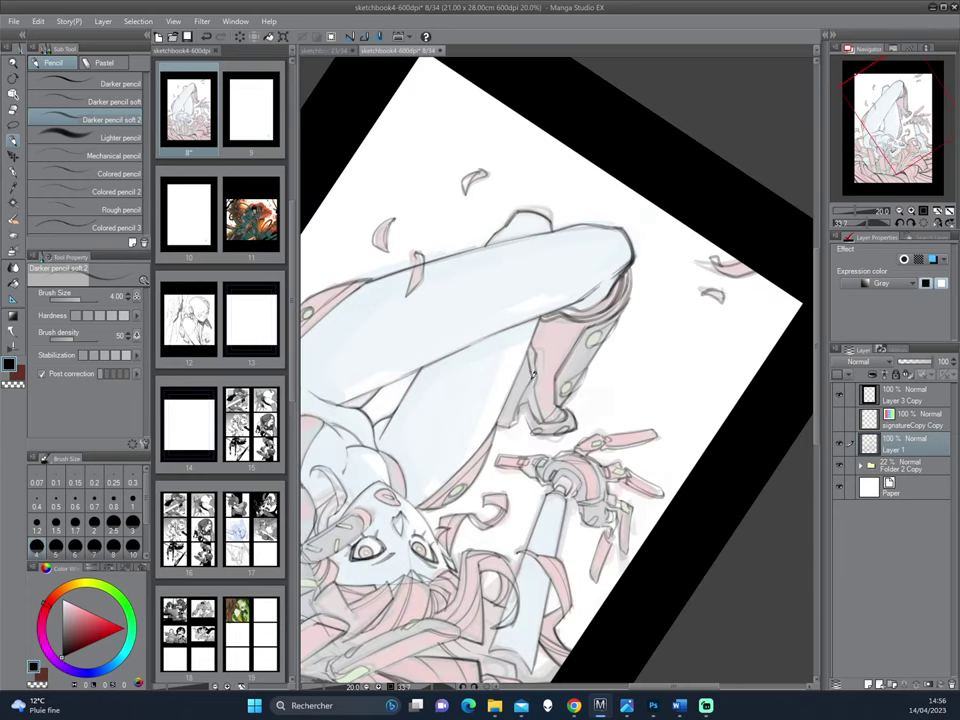
- Outline the third red finger of the mechanical hand resting in the hair and darken the gap beside it
{"action": "left_click_drag", "start_coordinate": [485, 518], "coordinate": [668, 285]}
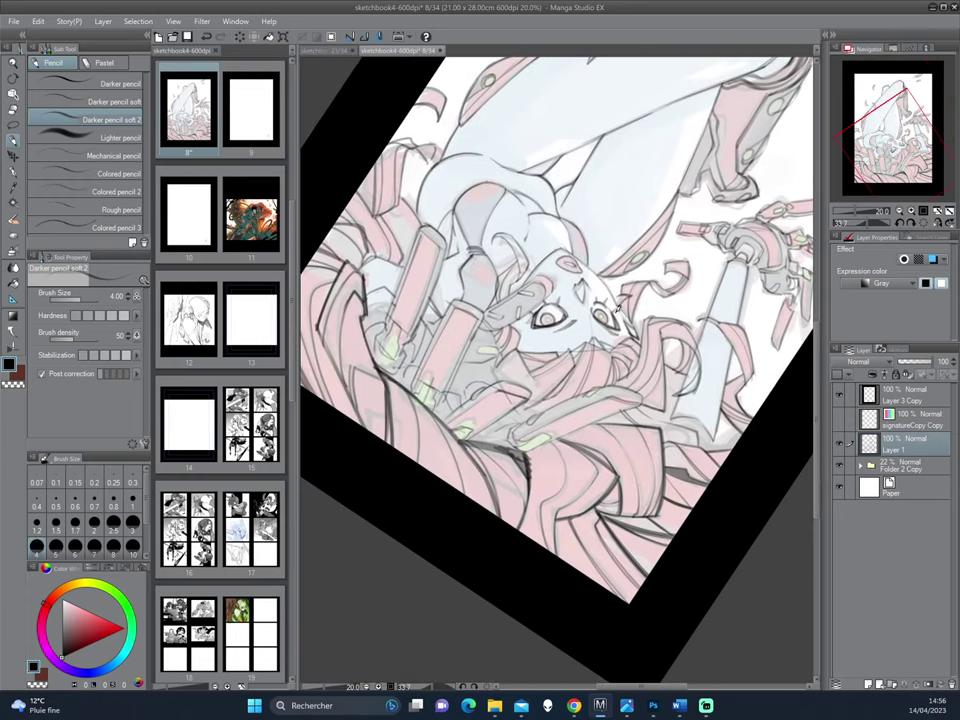
{"action": "left_click_drag", "start_coordinate": [500, 463], "coordinate": [626, 428]}
{"action": "left_click_drag", "start_coordinate": [626, 428], "coordinate": [578, 401]}
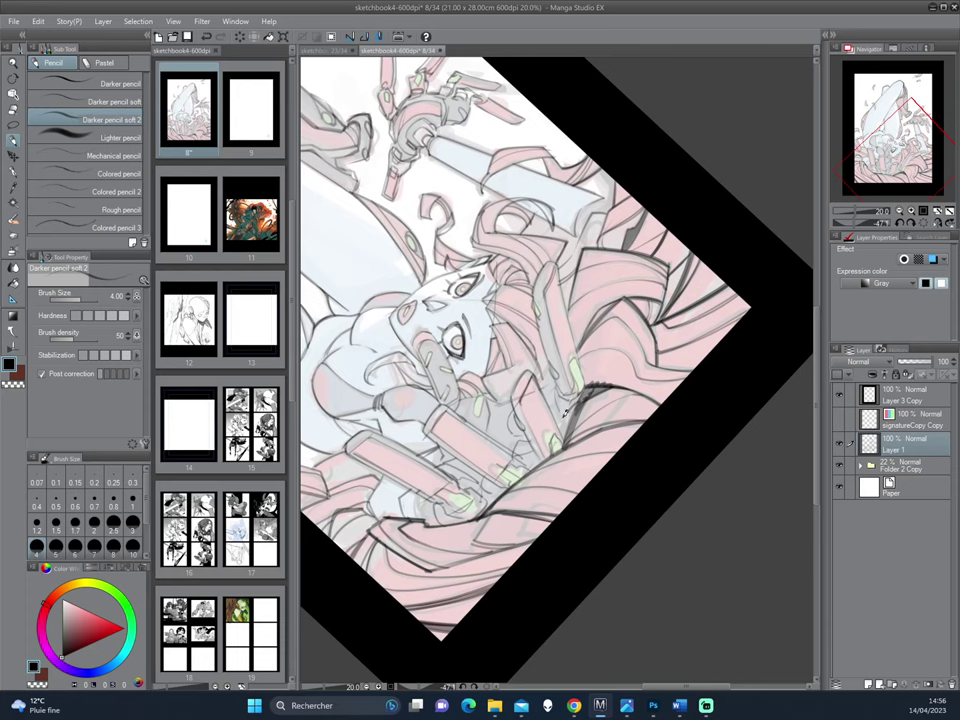
{"action": "left_click_drag", "start_coordinate": [562, 411], "coordinate": [560, 404]}
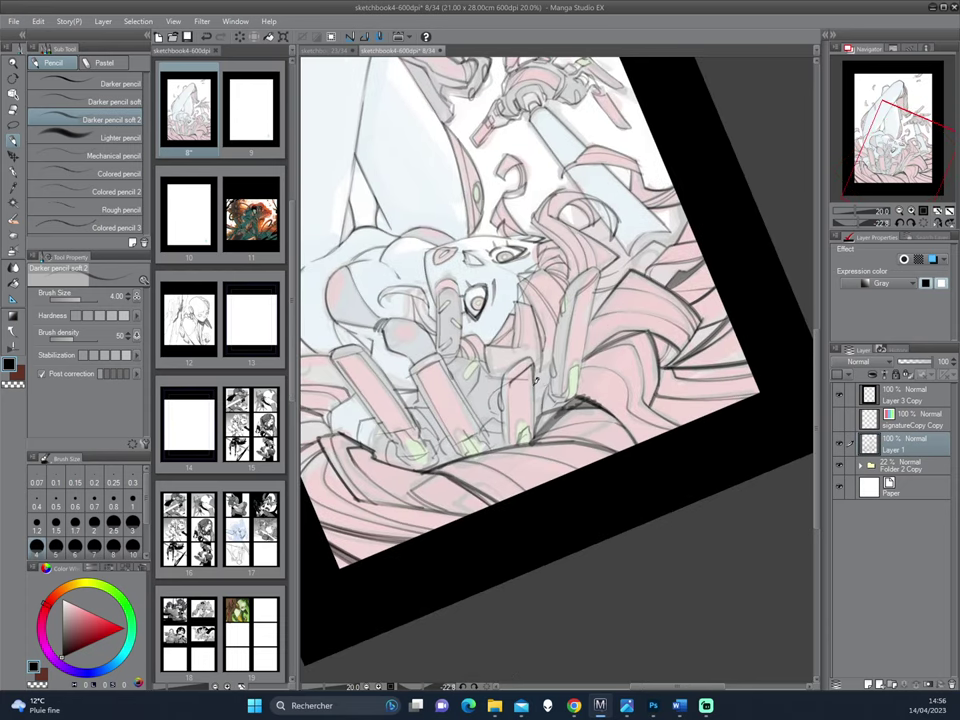
{"action": "left_click_drag", "start_coordinate": [550, 382], "coordinate": [558, 379]}
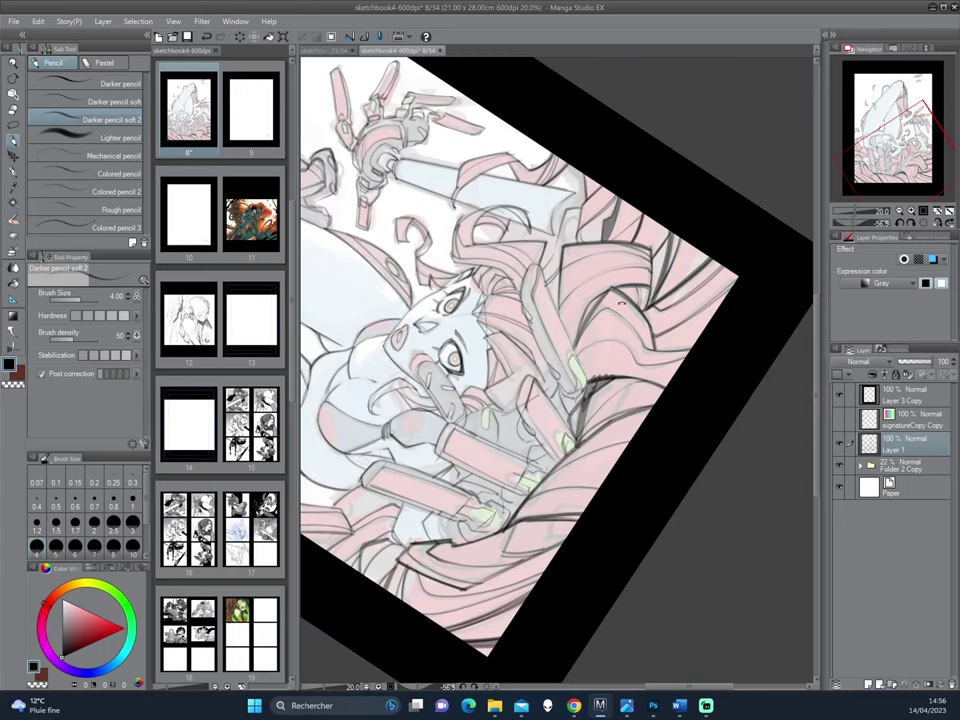
{"action": "left_click_drag", "start_coordinate": [622, 307], "coordinate": [640, 333]}
{"action": "left_click_drag", "start_coordinate": [482, 404], "coordinate": [517, 392]}
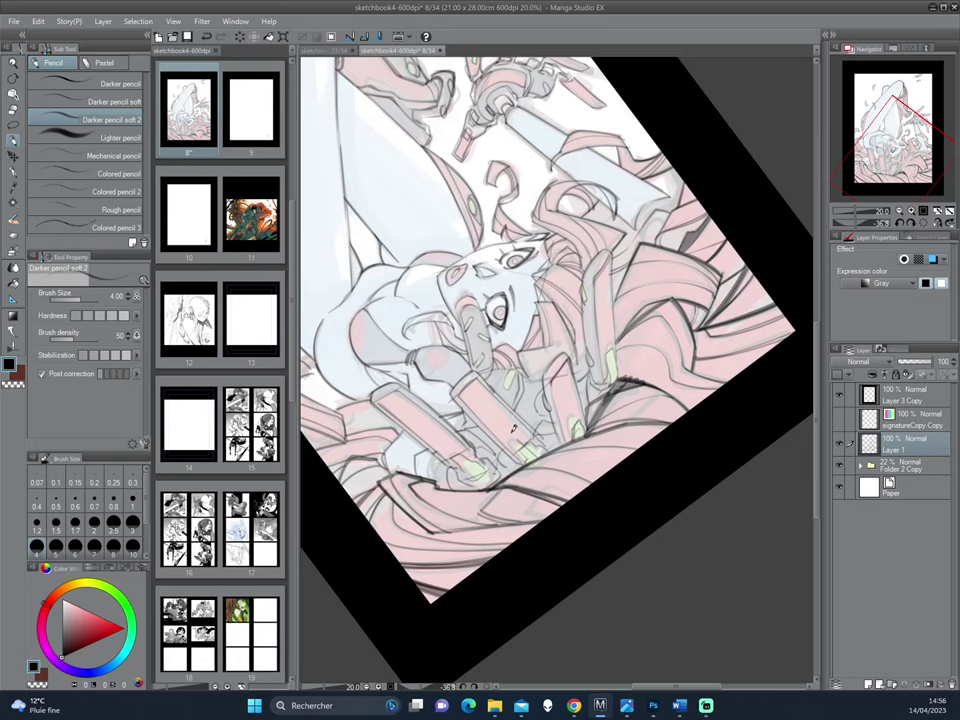
- Shade the dark gap where the green joints of the two outer mechanical fingers meet the hair strands
{"action": "mouse_move", "coordinate": [539, 467]}
{"action": "left_mouse_down"}
{"action": "mouse_move", "coordinate": [569, 442]}
{"action": "mouse_move", "coordinate": [509, 341]}
{"action": "left_mouse_up"}
{"action": "left_click_drag", "start_coordinate": [509, 341], "coordinate": [530, 395]}
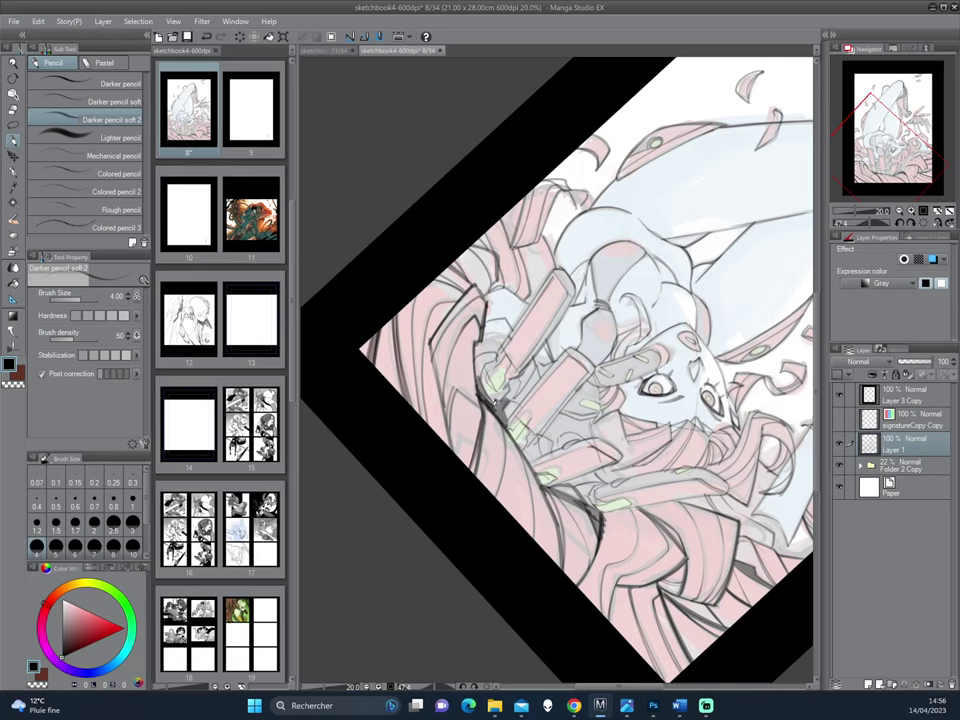
{"action": "left_click_drag", "start_coordinate": [508, 497], "coordinate": [604, 492]}
{"action": "left_click_drag", "start_coordinate": [624, 275], "coordinate": [654, 305]}
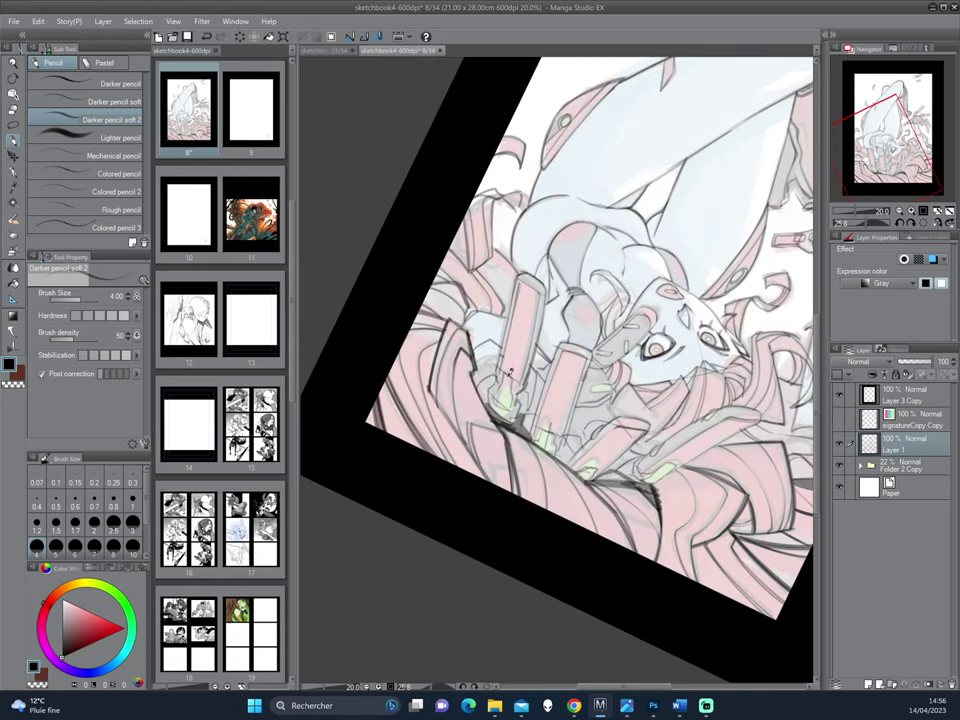
- Set the pencil brush size to 3, set the Folder 2 Copy sketch opacity to 21%, and return to Layer 1
{"action": "left_click", "coordinate": [131, 523]}
{"action": "left_click_drag", "start_coordinate": [664, 266], "coordinate": [673, 279]}
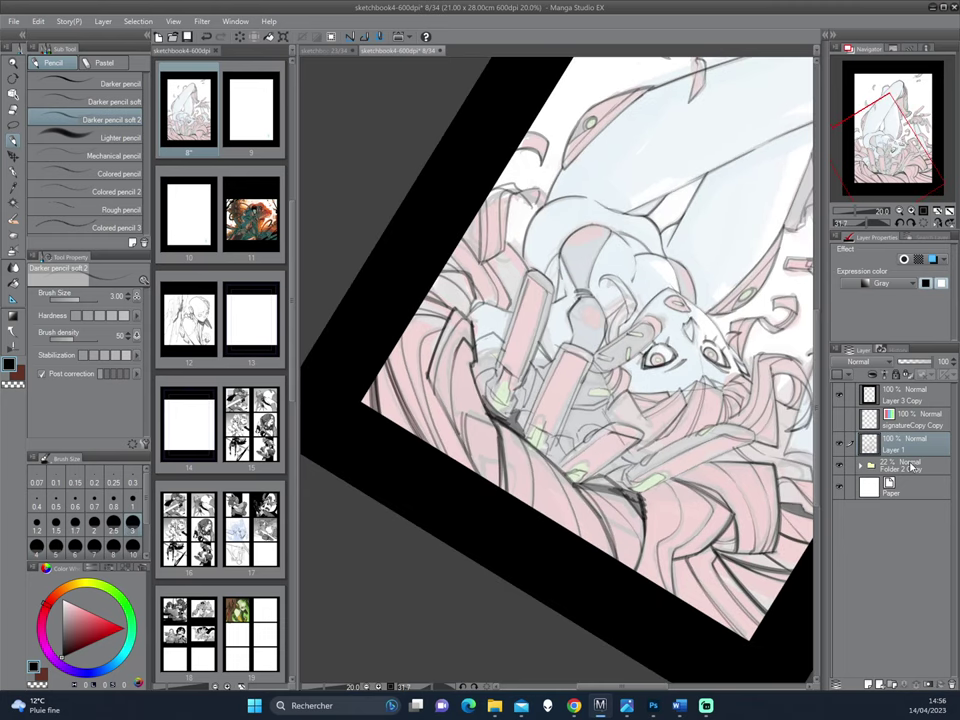
{"action": "left_click", "coordinate": [911, 464]}
{"action": "left_click", "coordinate": [900, 362]}
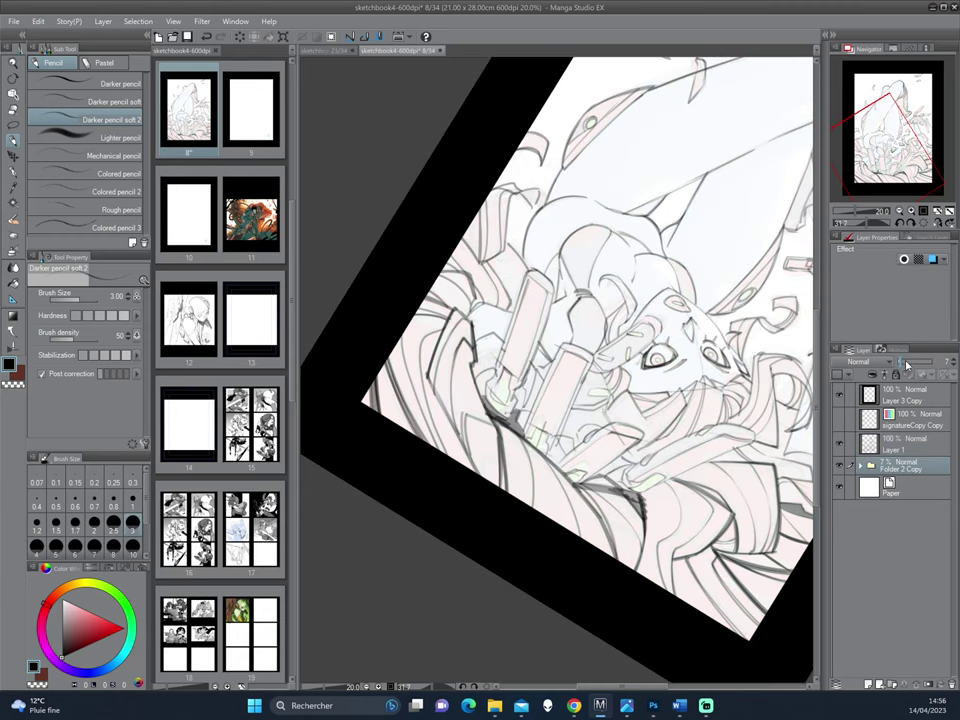
{"action": "left_click_drag", "start_coordinate": [901, 366], "coordinate": [906, 366]}
{"action": "left_click", "coordinate": [871, 449]}
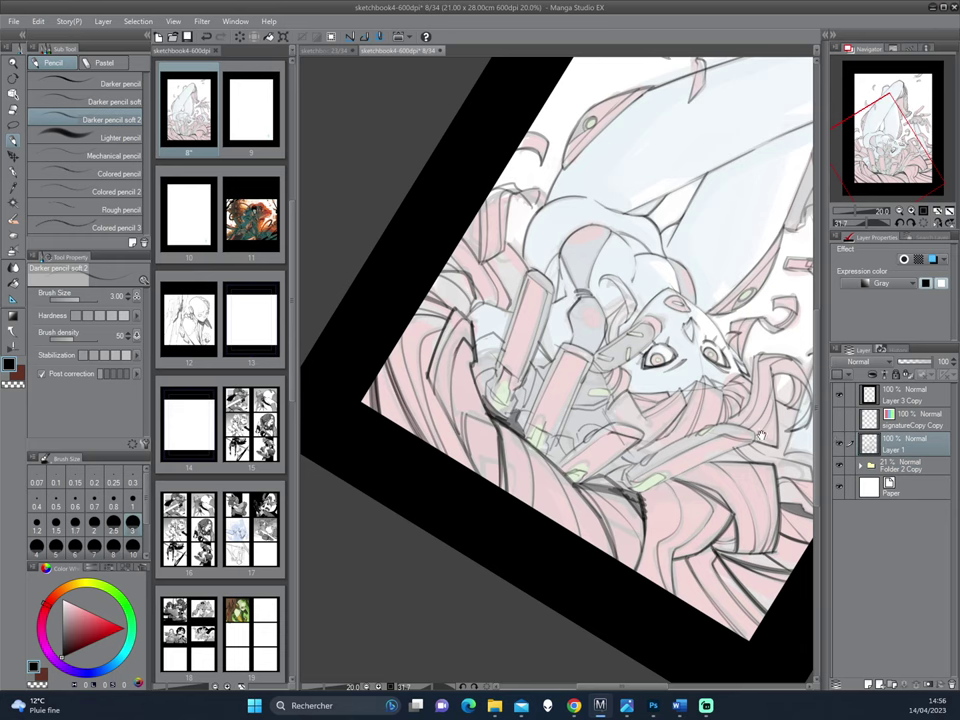
- Draw the knuckle details between the red mechanical fingers and the edges of the finger nearest the page's side
{"action": "left_click_drag", "start_coordinate": [559, 291], "coordinate": [503, 354]}
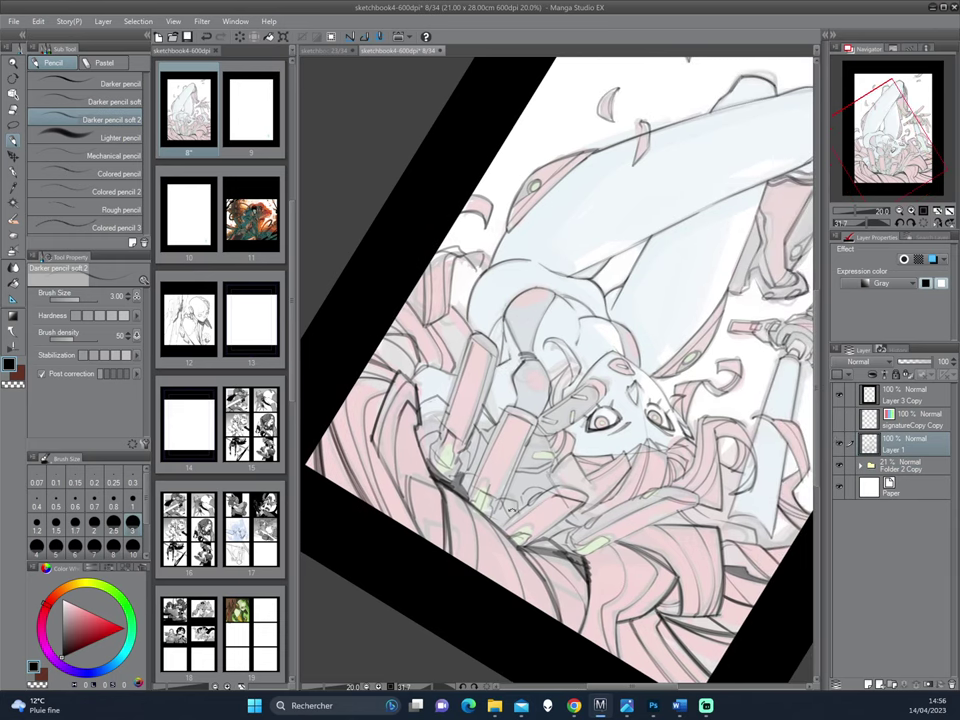
{"action": "left_click_drag", "start_coordinate": [512, 510], "coordinate": [578, 516]}
{"action": "left_click_drag", "start_coordinate": [682, 411], "coordinate": [620, 378]}
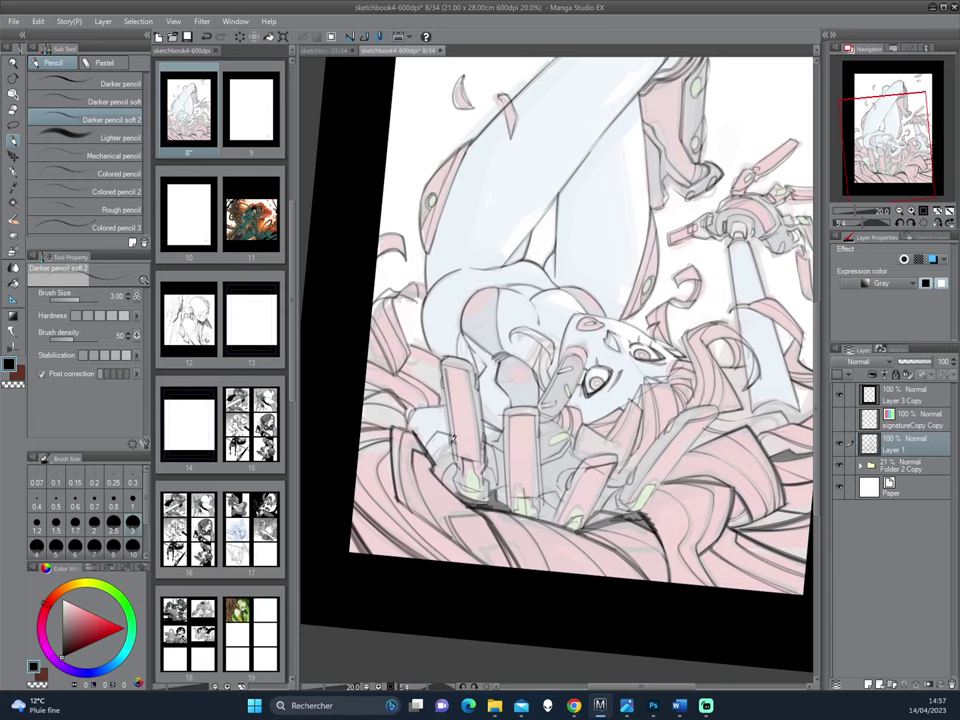
{"action": "left_click_drag", "start_coordinate": [597, 433], "coordinate": [578, 407]}
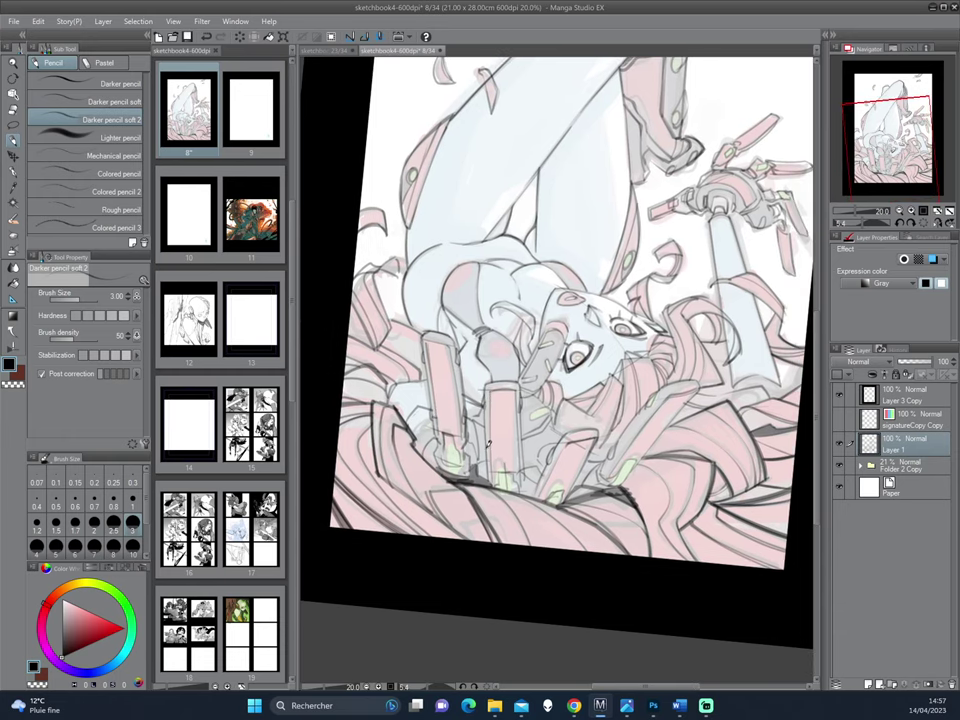
- Outline the second red mechanical finger with its green base joint and inner panel lines
{"action": "left_click_drag", "start_coordinate": [512, 516], "coordinate": [656, 414]}
{"action": "mouse_move", "coordinate": [649, 323]}
{"action": "left_mouse_down"}
{"action": "mouse_move", "coordinate": [543, 283]}
{"action": "mouse_move", "coordinate": [579, 396]}
{"action": "left_mouse_up"}
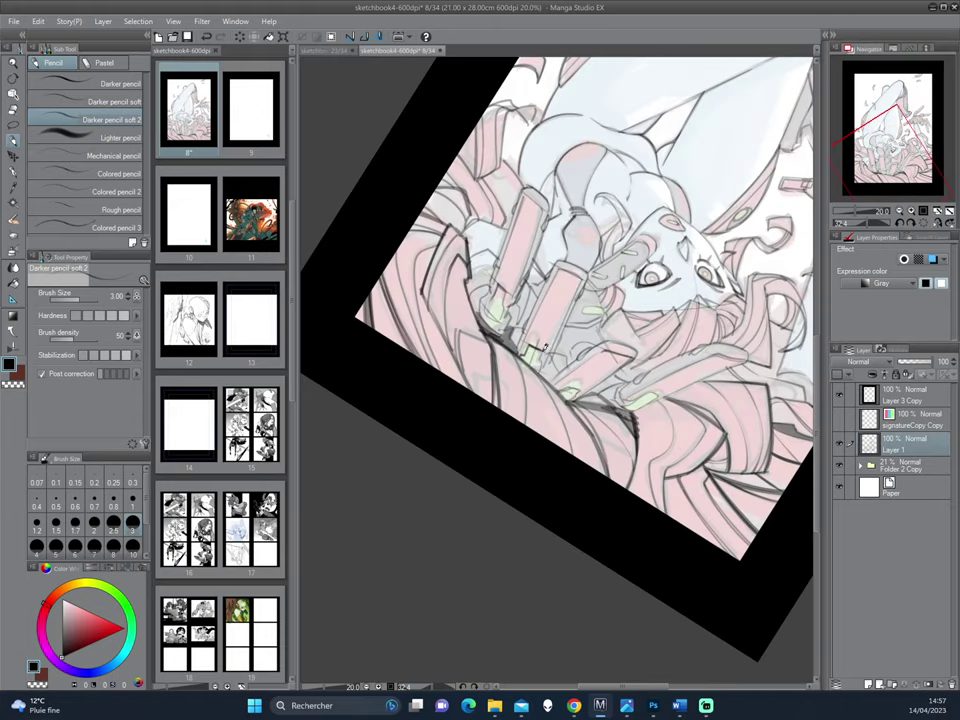
{"action": "left_click_drag", "start_coordinate": [538, 342], "coordinate": [533, 369]}
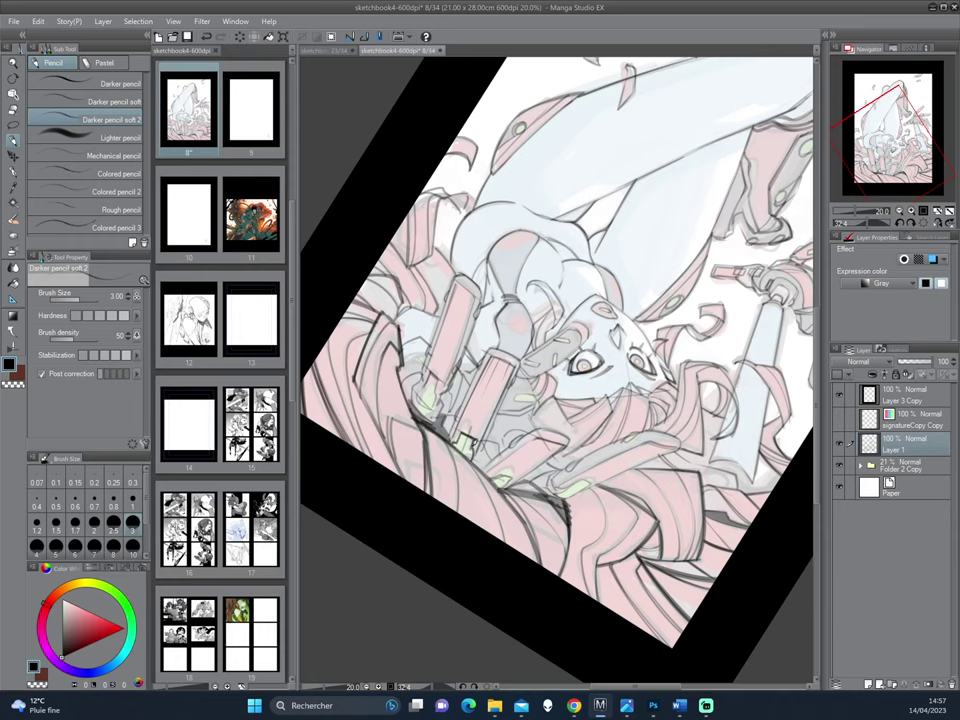
{"action": "left_click_drag", "start_coordinate": [489, 396], "coordinate": [504, 432]}
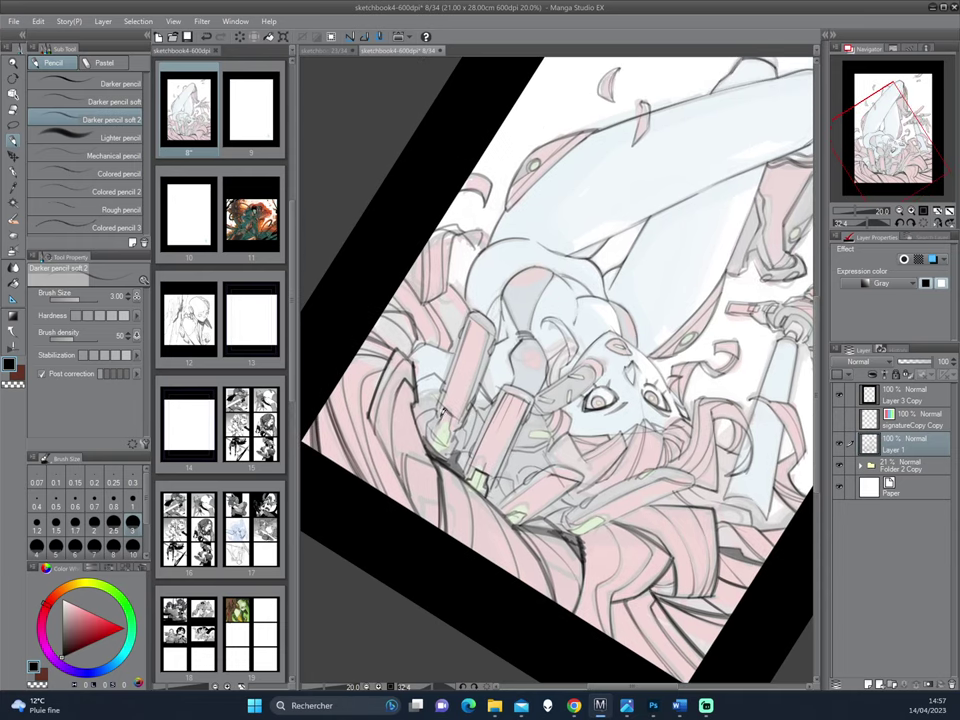
- Outline the base, long edges and squared tip of the red mechanical finger nearest the page's side
{"action": "left_click_drag", "start_coordinate": [439, 423], "coordinate": [433, 437]}
{"action": "left_click_drag", "start_coordinate": [469, 369], "coordinate": [477, 387]}
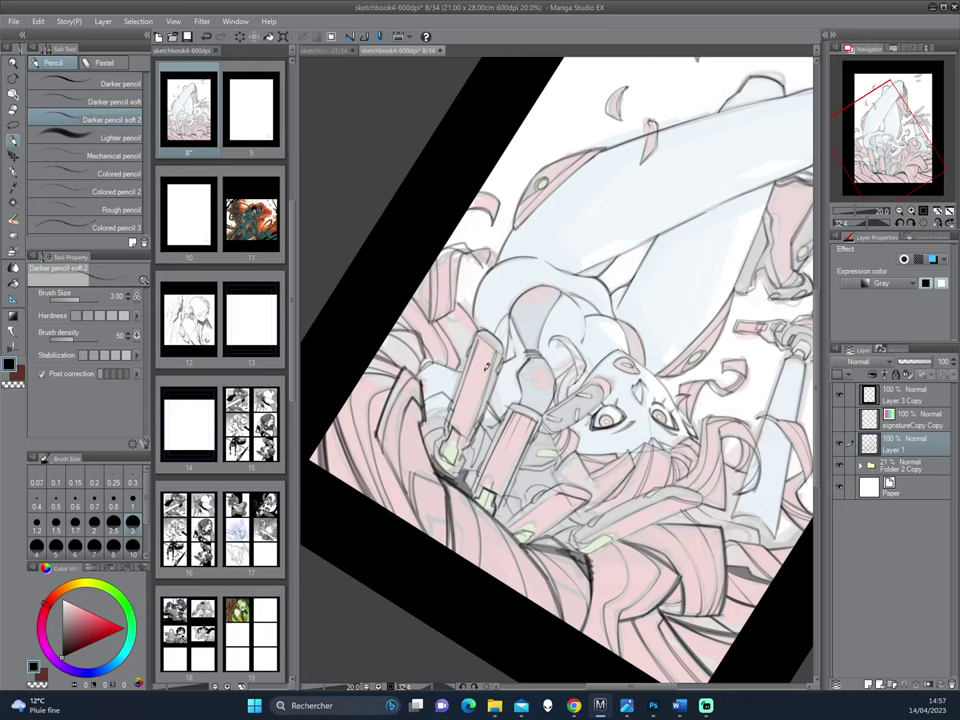
{"action": "left_click_drag", "start_coordinate": [587, 251], "coordinate": [664, 312]}
{"action": "left_click_drag", "start_coordinate": [518, 302], "coordinate": [500, 381]}
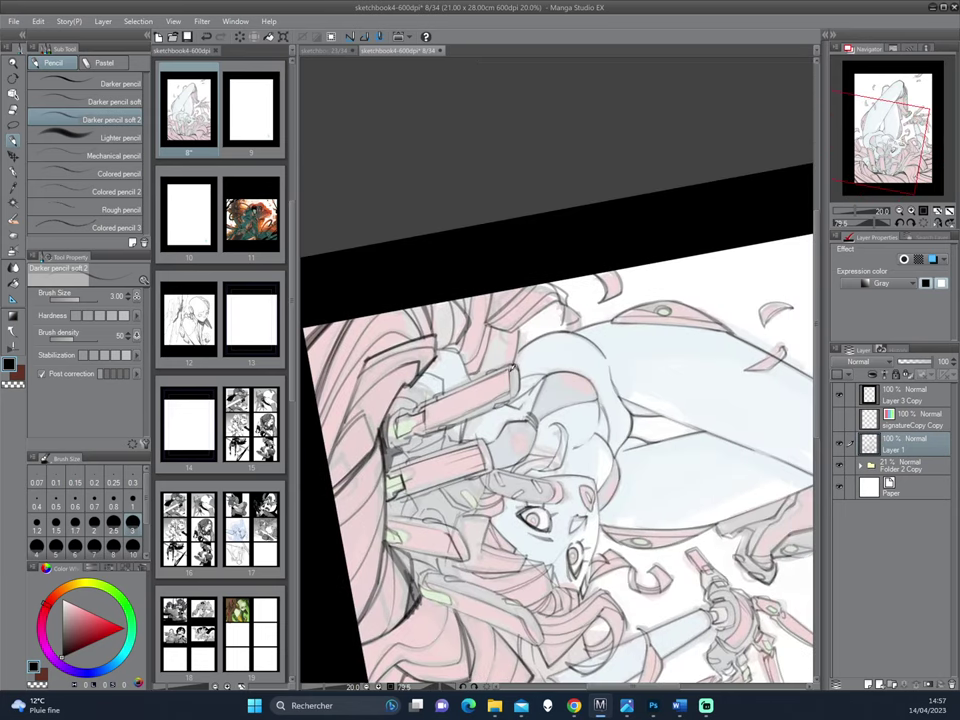
{"action": "left_click_drag", "start_coordinate": [506, 393], "coordinate": [527, 400]}
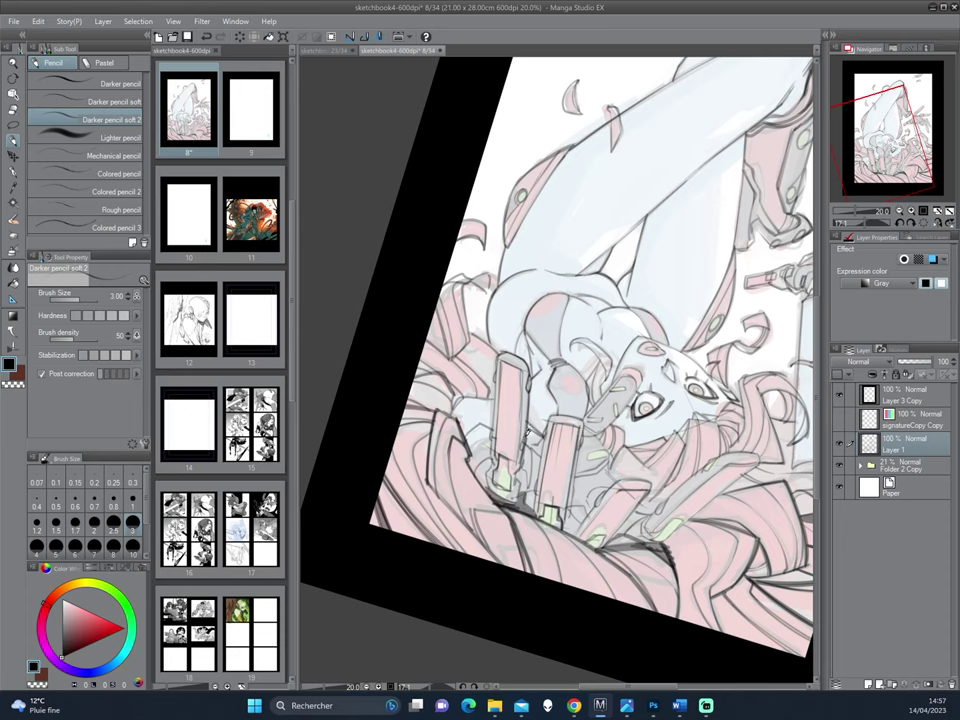
- Switch to the Darker pencil soft brush, tint the Folder 2 Copy sketch with the blue layer colour, and return to Layer 1
{"action": "key", "text": "c"}
{"action": "left_click", "coordinate": [75, 100]}
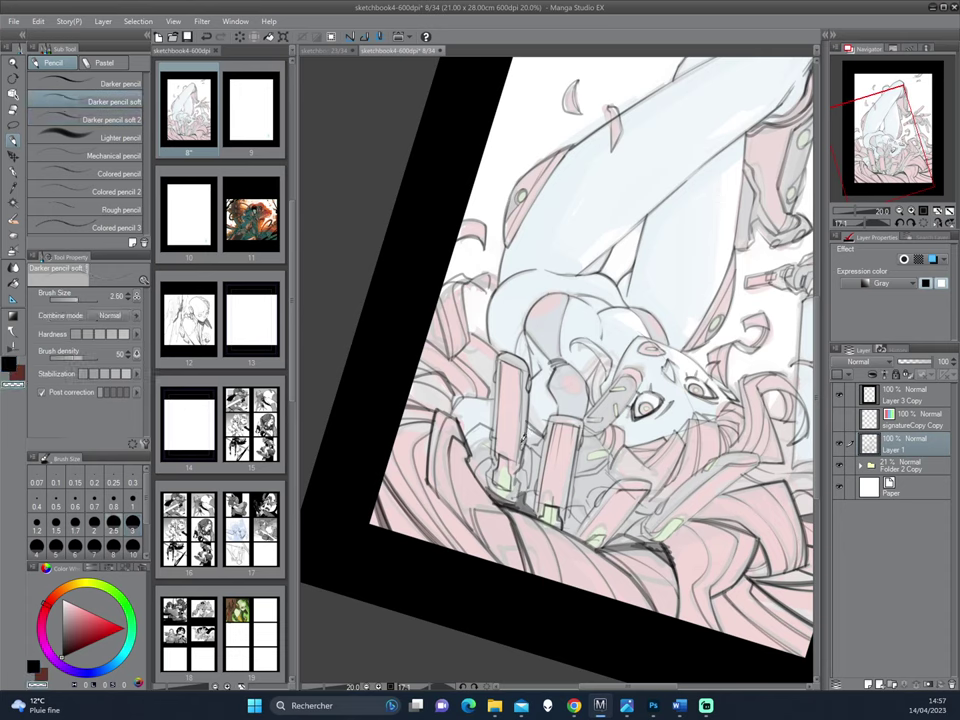
{"action": "left_click", "coordinate": [880, 465]}
{"action": "left_click", "coordinate": [932, 259]}
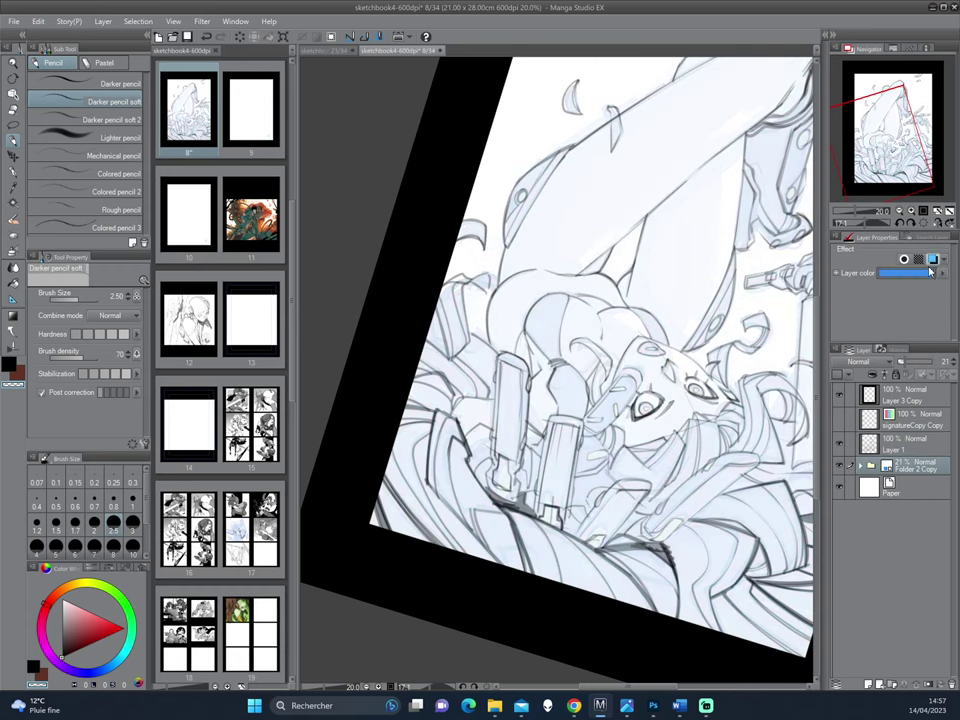
{"action": "left_click", "coordinate": [856, 448]}
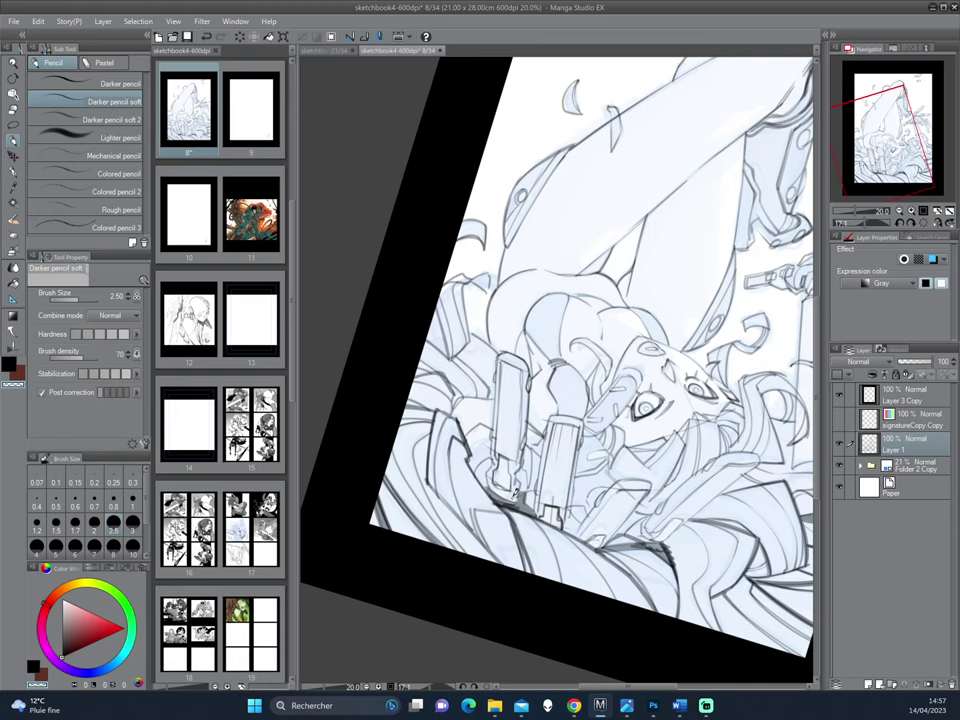
- Refine the lower joint of the outermost mechanical finger, erasing stray lines with the transparent colour and redrawing its edges in black
{"action": "mouse_move", "coordinate": [500, 452]}
{"action": "left_mouse_down"}
{"action": "mouse_move", "coordinate": [521, 457]}
{"action": "mouse_move", "coordinate": [517, 476]}
{"action": "left_mouse_up"}
{"action": "key", "text": "ctrl+z"}
{"action": "key", "text": "c"}
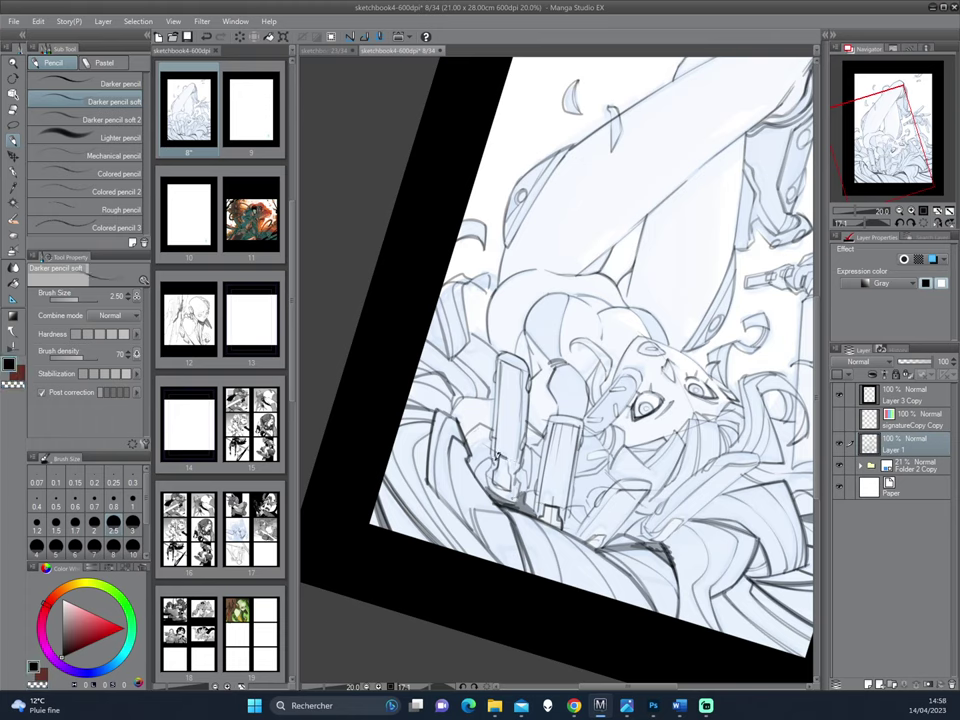
{"action": "key", "text": "c"}
{"action": "left_click_drag", "start_coordinate": [498, 455], "coordinate": [500, 444]}
{"action": "key", "text": "c"}
{"action": "key", "text": "h"}
{"action": "mouse_move", "coordinate": [493, 470]}
{"action": "left_mouse_down"}
{"action": "mouse_move", "coordinate": [449, 411]}
{"action": "mouse_move", "coordinate": [489, 465]}
{"action": "mouse_move", "coordinate": [482, 480]}
{"action": "left_mouse_up"}
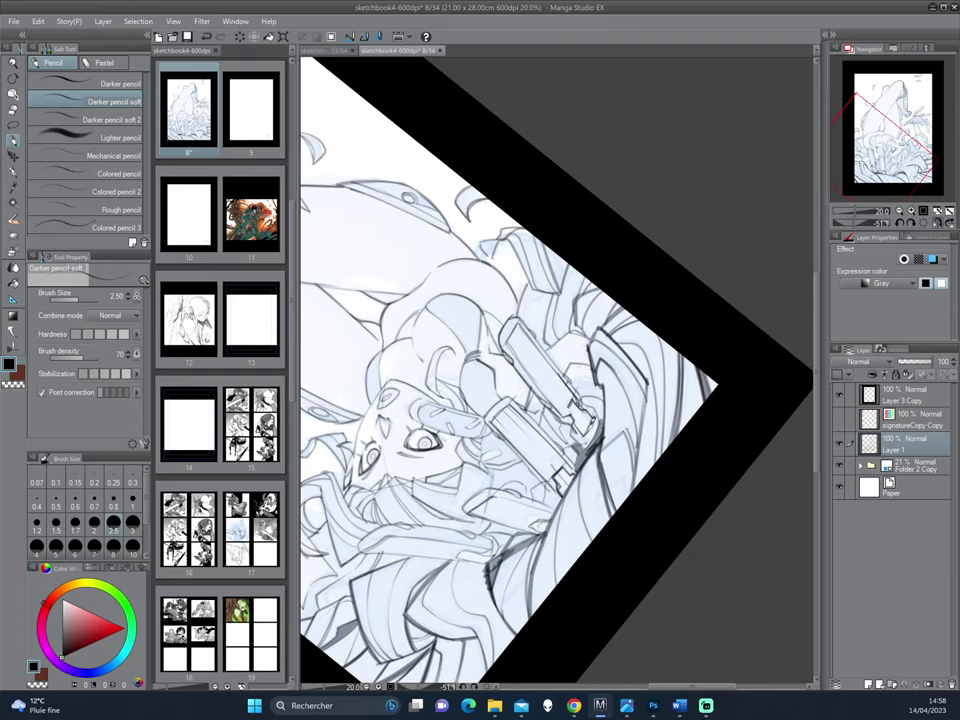
- Refine the pencil lines of the base joint on the outermost mechanical finger below the character's chest
{"action": "left_click_drag", "start_coordinate": [444, 324], "coordinate": [456, 287]}
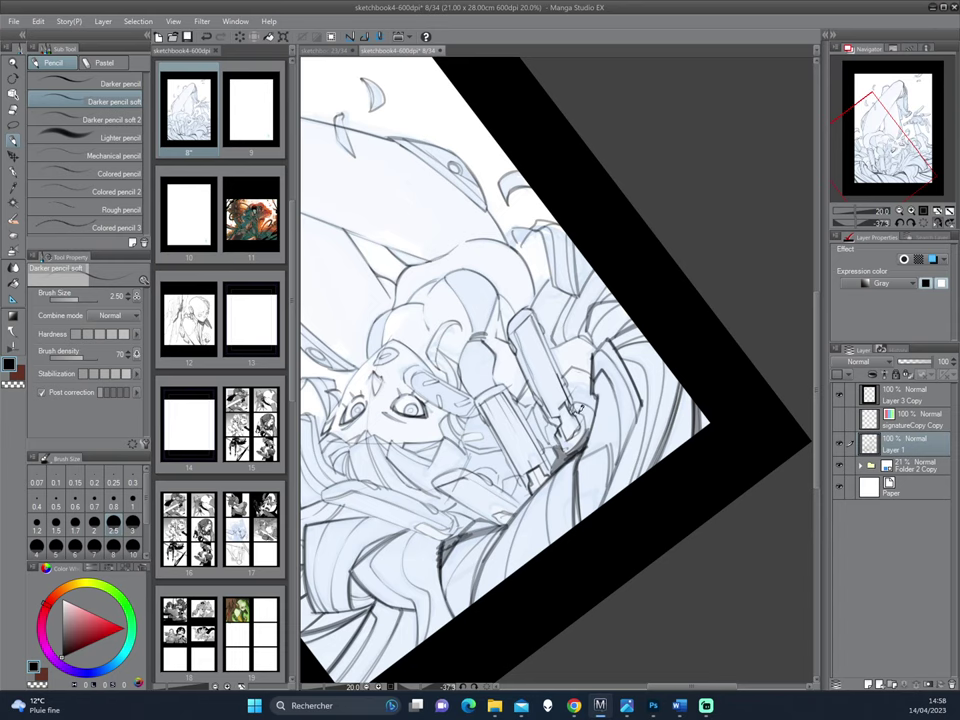
{"action": "mouse_move", "coordinate": [579, 407]}
{"action": "left_mouse_down"}
{"action": "mouse_move", "coordinate": [587, 430]}
{"action": "mouse_move", "coordinate": [573, 447]}
{"action": "left_mouse_up"}
{"action": "mouse_move", "coordinate": [633, 288]}
{"action": "left_mouse_down"}
{"action": "mouse_move", "coordinate": [660, 321]}
{"action": "mouse_move", "coordinate": [668, 358]}
{"action": "left_mouse_up"}
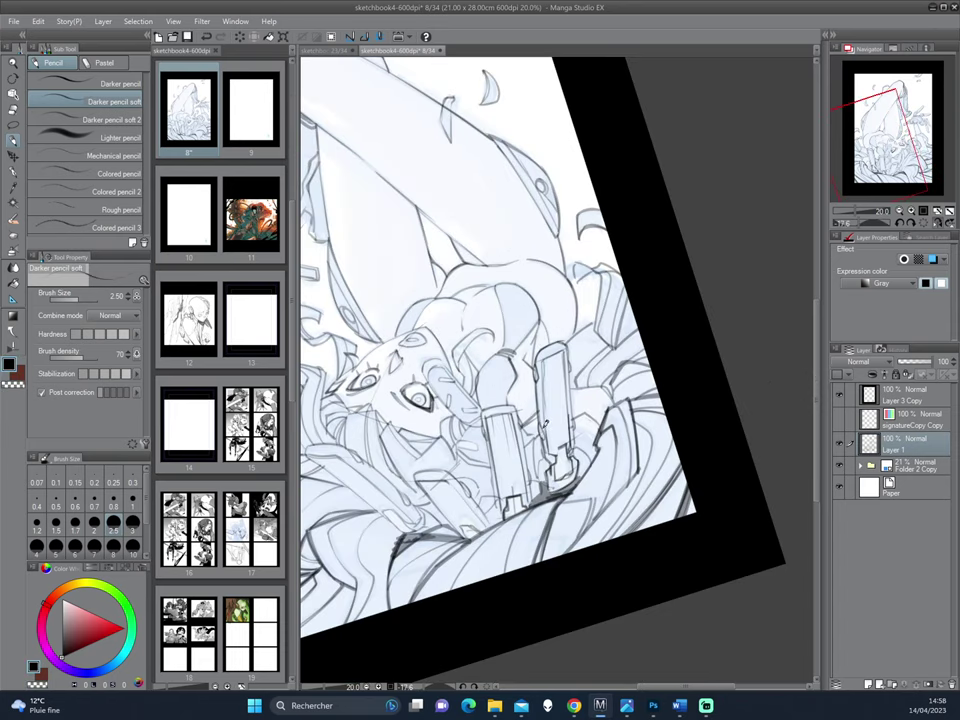
{"action": "key", "text": "c"}
{"action": "scroll", "coordinate": [607, 388], "scroll_direction": "down", "scroll_amount": 1}
{"action": "mouse_move", "coordinate": [607, 388]}
{"action": "left_mouse_down"}
{"action": "mouse_move", "coordinate": [640, 395]}
{"action": "mouse_move", "coordinate": [668, 300]}
{"action": "mouse_move", "coordinate": [598, 357]}
{"action": "left_mouse_up"}
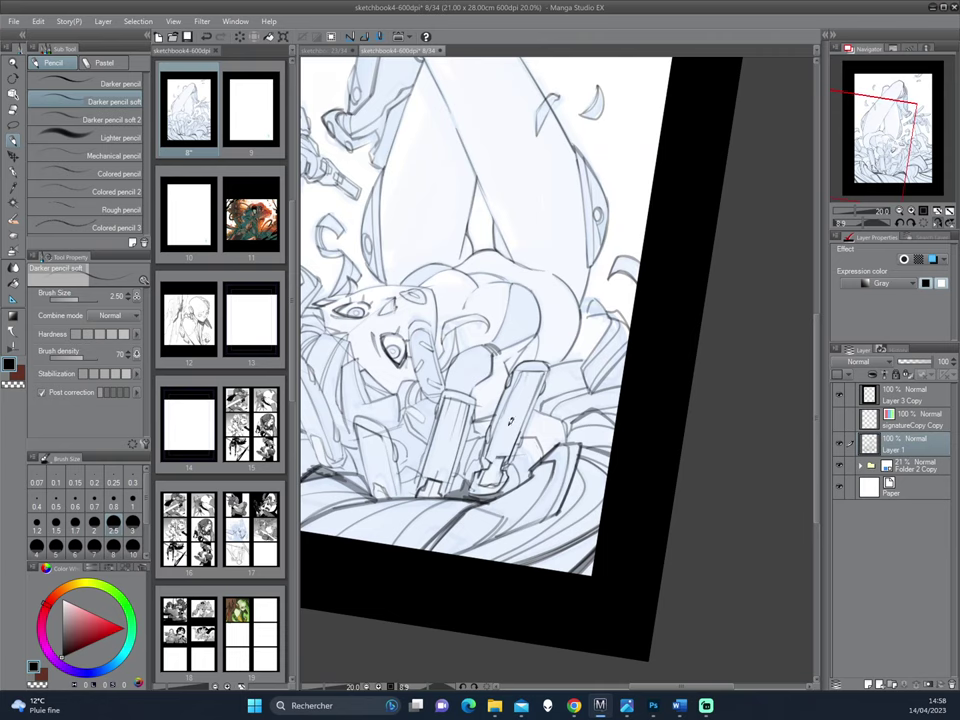
- Draw lengthwise panel lines on the two foreground mechanical fingers, cleaning up their edges with the transparent colour
{"action": "left_click_drag", "start_coordinate": [537, 368], "coordinate": [521, 400]}
{"action": "left_click_drag", "start_coordinate": [448, 401], "coordinate": [432, 436]}
{"action": "key", "text": "c"}
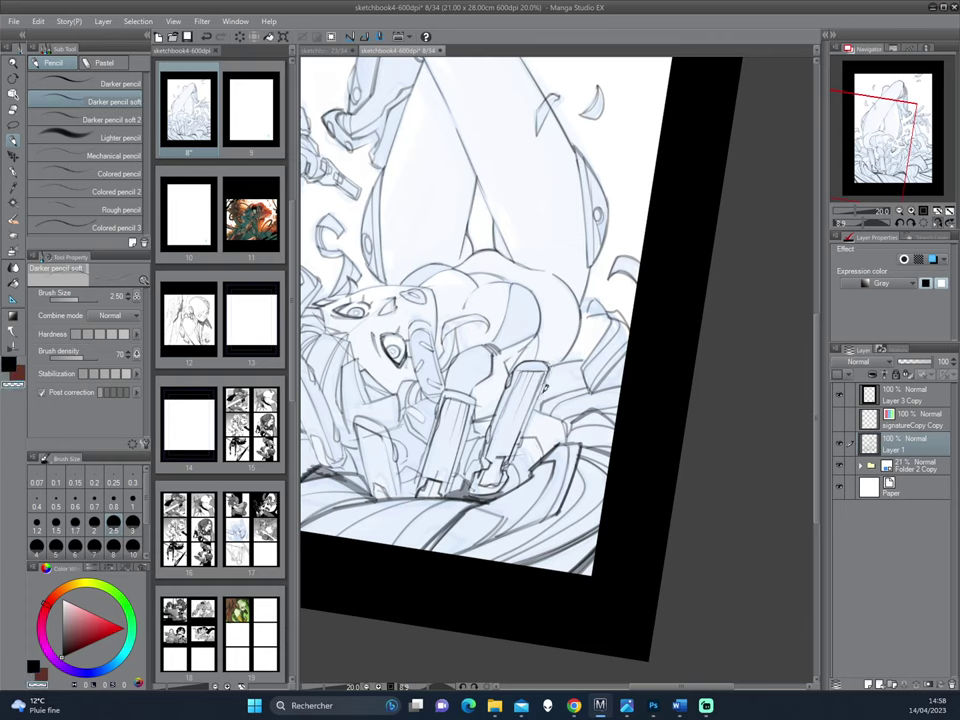
{"action": "key", "text": "c"}
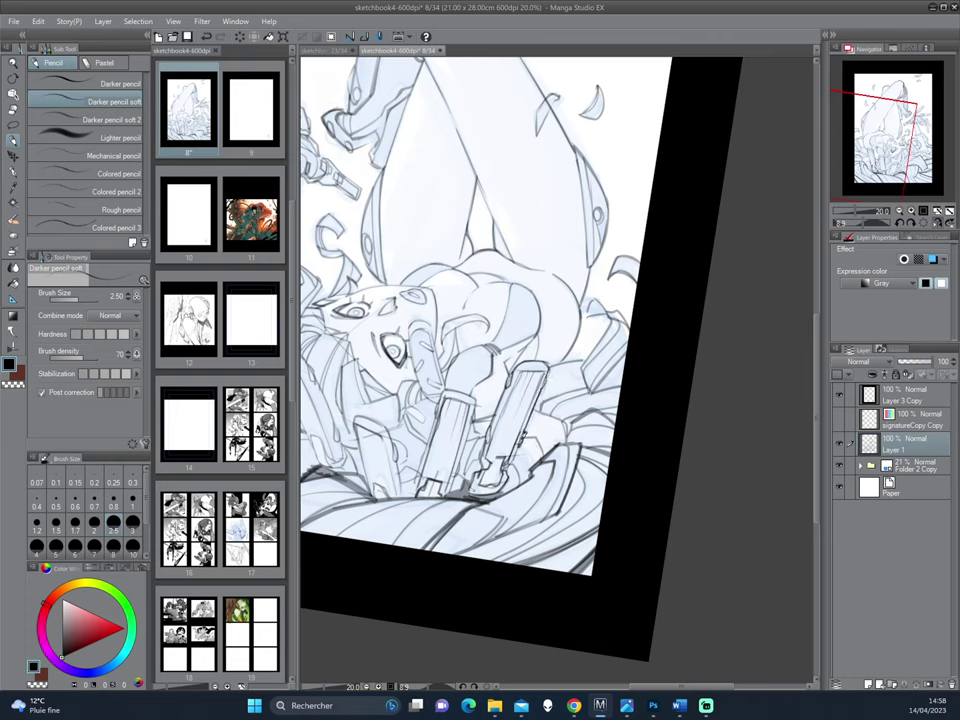
{"action": "key", "text": "c"}
{"action": "key", "text": "c"}
- Mirror the canvas, set the brush size to 3 and draw dark curved details beside the outermost finger's base joint
{"action": "key", "text": "h"}
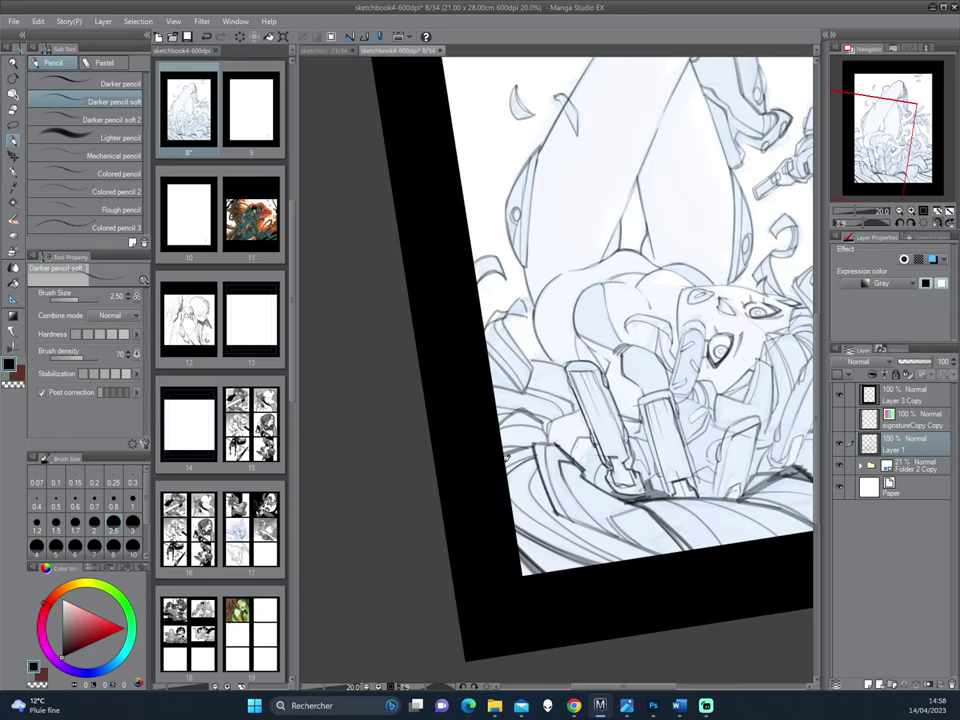
{"action": "left_click_drag", "start_coordinate": [645, 395], "coordinate": [597, 456]}
{"action": "key", "text": "asciicircum"}
{"action": "key", "text": "asciicircum"}
{"action": "key", "text": "asciicircum"}
{"action": "key", "text": "asciicircum"}
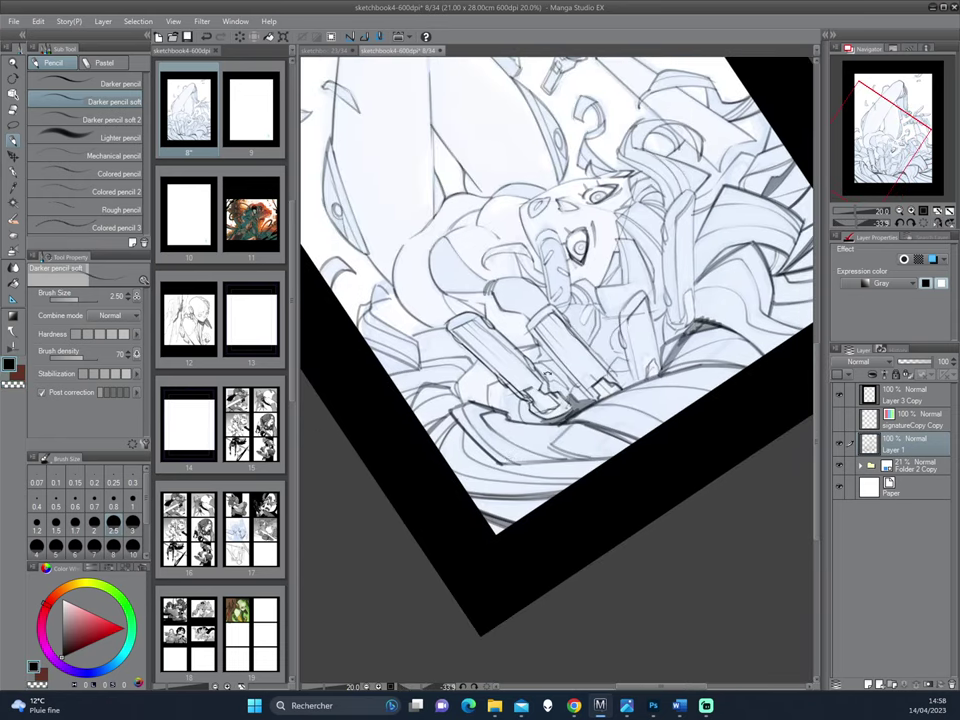
{"action": "left_click", "coordinate": [132, 526]}
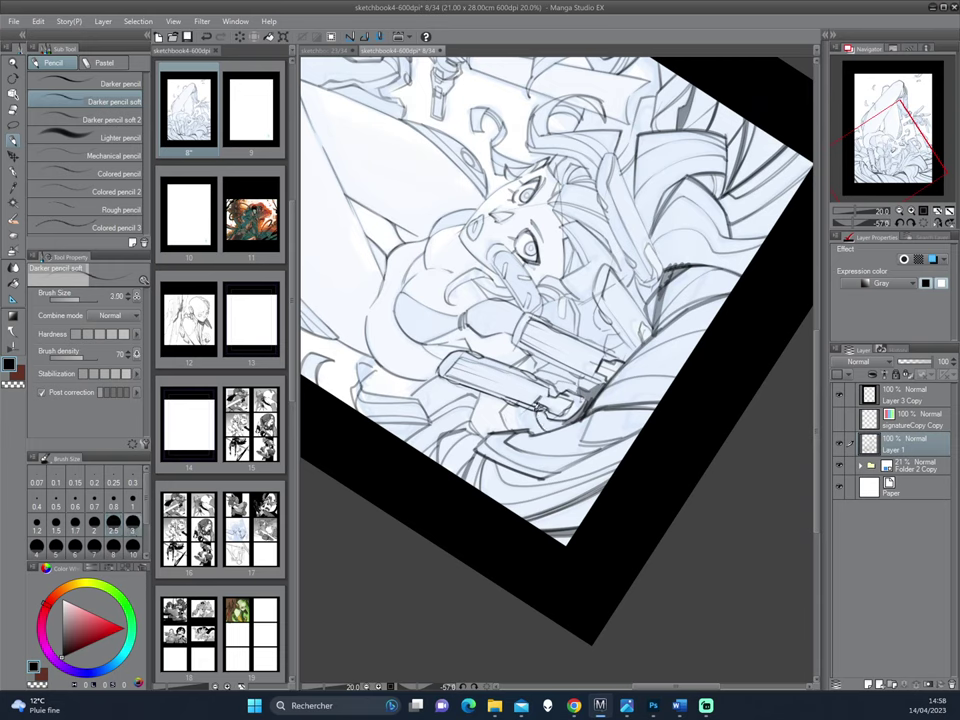
{"action": "left_click_drag", "start_coordinate": [503, 410], "coordinate": [509, 434]}
{"action": "left_click_drag", "start_coordinate": [536, 510], "coordinate": [685, 335]}
{"action": "mouse_move", "coordinate": [629, 322]}
{"action": "left_mouse_down"}
{"action": "mouse_move", "coordinate": [583, 330]}
{"action": "mouse_move", "coordinate": [587, 413]}
{"action": "left_mouse_up"}
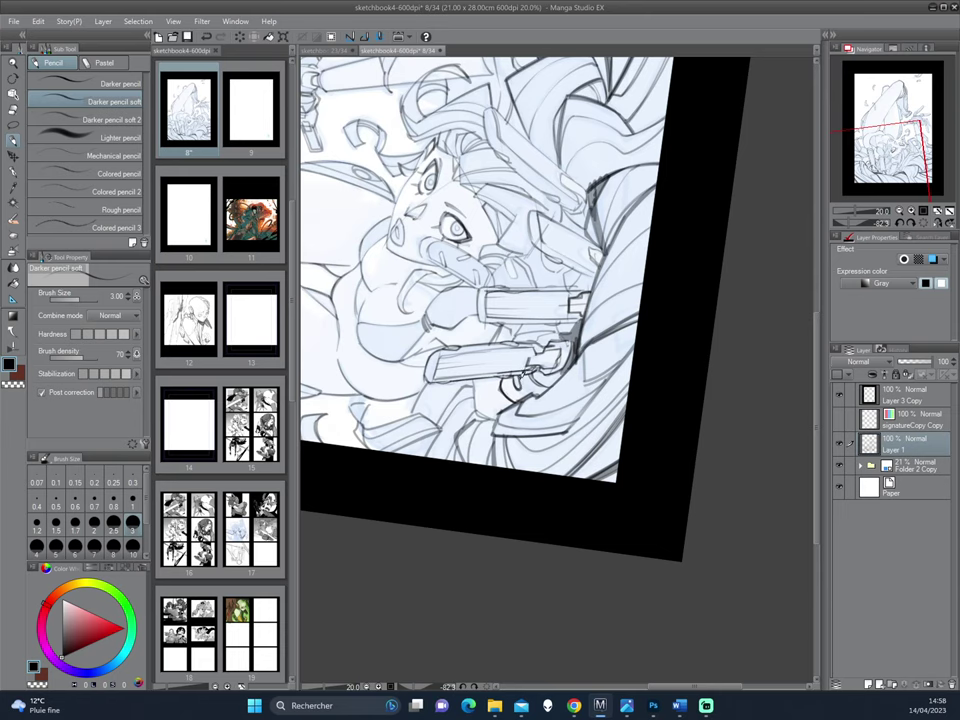
- Erase stray sketch lines around the base of the second mechanical finger using the transparent colour
{"action": "left_click_drag", "start_coordinate": [526, 500], "coordinate": [615, 371]}
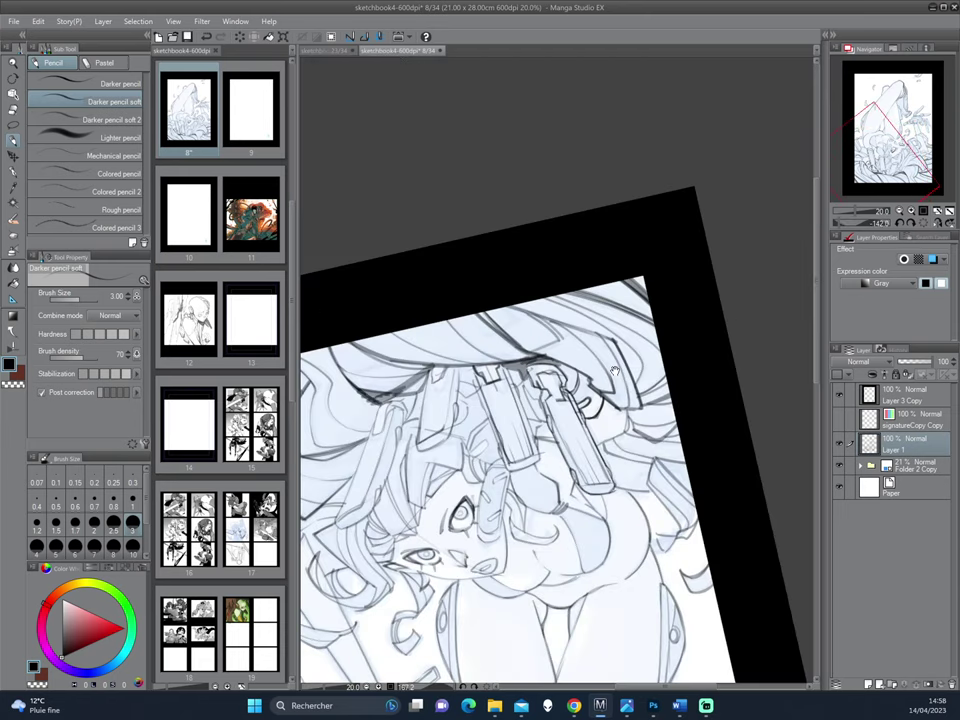
{"action": "mouse_move", "coordinate": [630, 291]}
{"action": "left_mouse_down"}
{"action": "mouse_move", "coordinate": [573, 331]}
{"action": "mouse_move", "coordinate": [583, 376]}
{"action": "mouse_move", "coordinate": [536, 519]}
{"action": "left_mouse_up"}
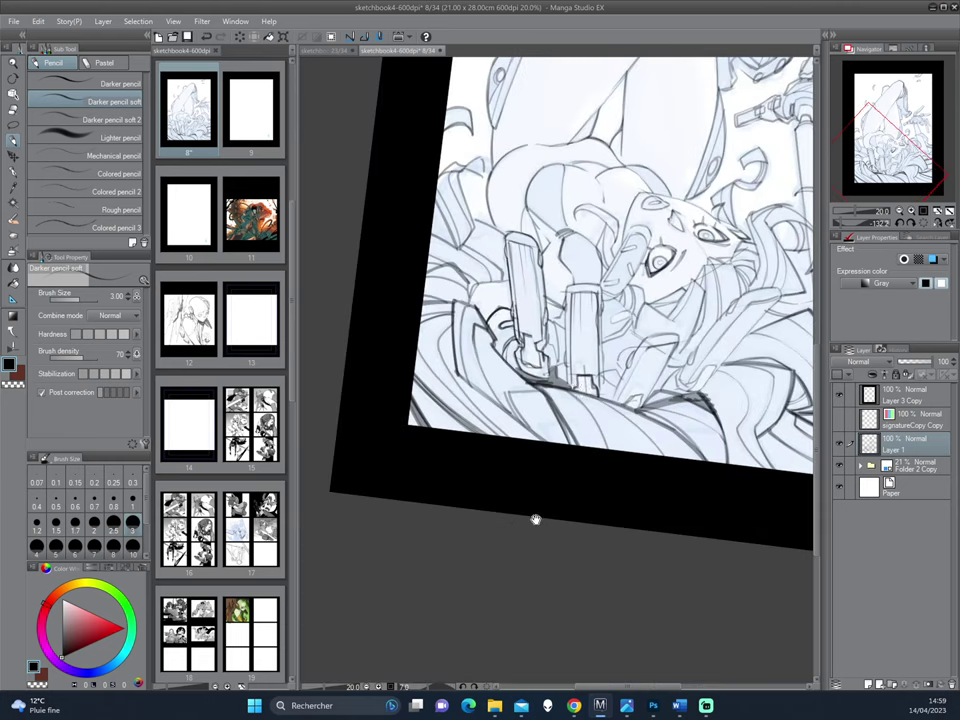
{"action": "left_click_drag", "start_coordinate": [608, 321], "coordinate": [398, 285]}
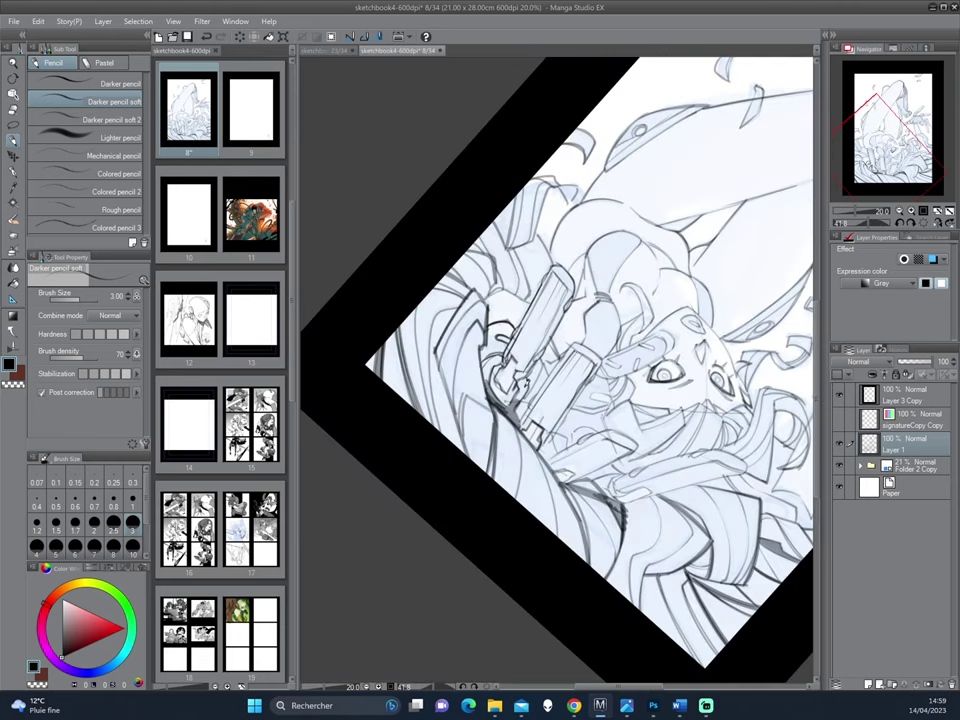
{"action": "left_click_drag", "start_coordinate": [508, 504], "coordinate": [538, 369]}
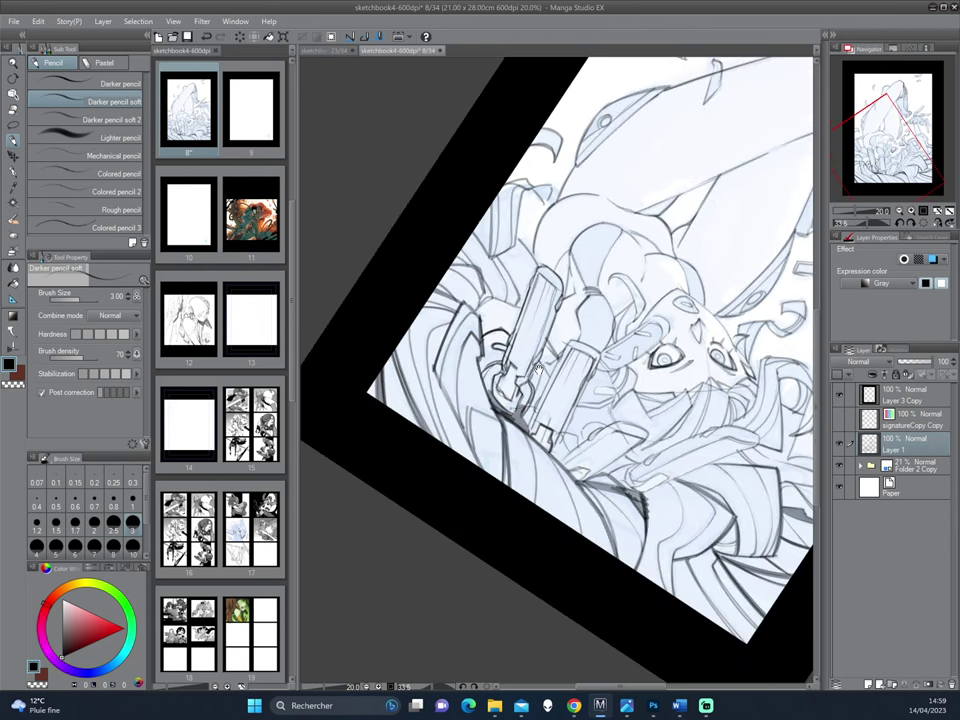
{"action": "key", "text": "c"}
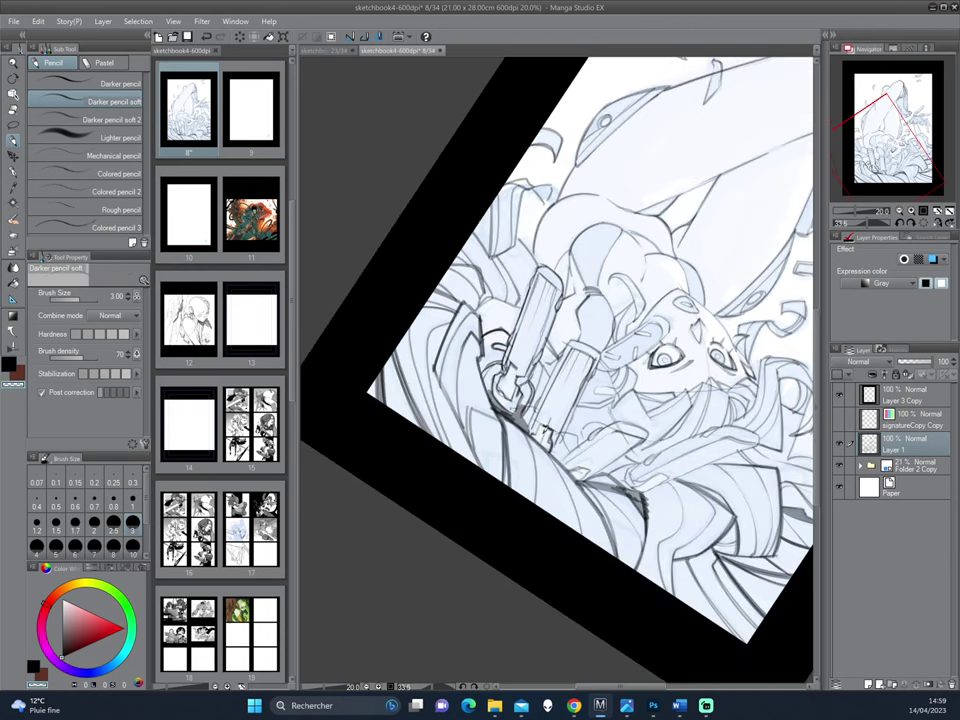
{"action": "key", "text": "c"}
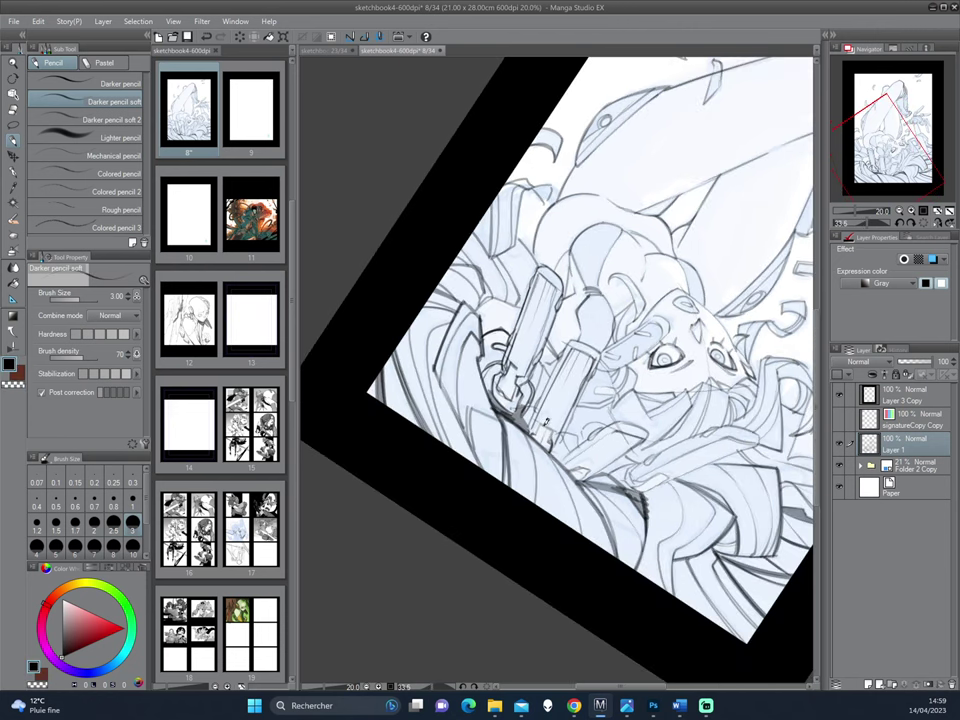
- Pencil the long edges of the second mechanical finger in black and trim the overlapping lines
{"action": "mouse_move", "coordinate": [546, 422]}
{"action": "left_mouse_down"}
{"action": "mouse_move", "coordinate": [550, 438]}
{"action": "mouse_move", "coordinate": [560, 373]}
{"action": "left_mouse_up"}
{"action": "key", "text": "c"}
{"action": "left_click_drag", "start_coordinate": [587, 373], "coordinate": [563, 430]}
{"action": "key", "text": "c"}
{"action": "key", "text": "c"}
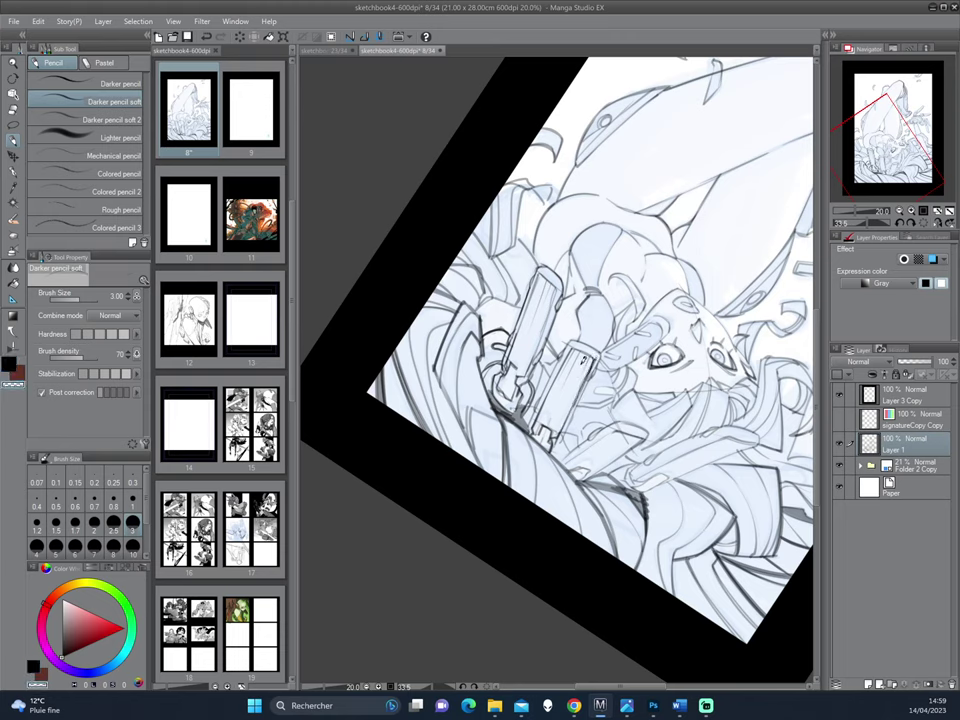
- Darken the second finger's side contours down to its base, alternating black and transparent strokes
{"action": "left_click", "coordinate": [405, 300], "text": "alt"}
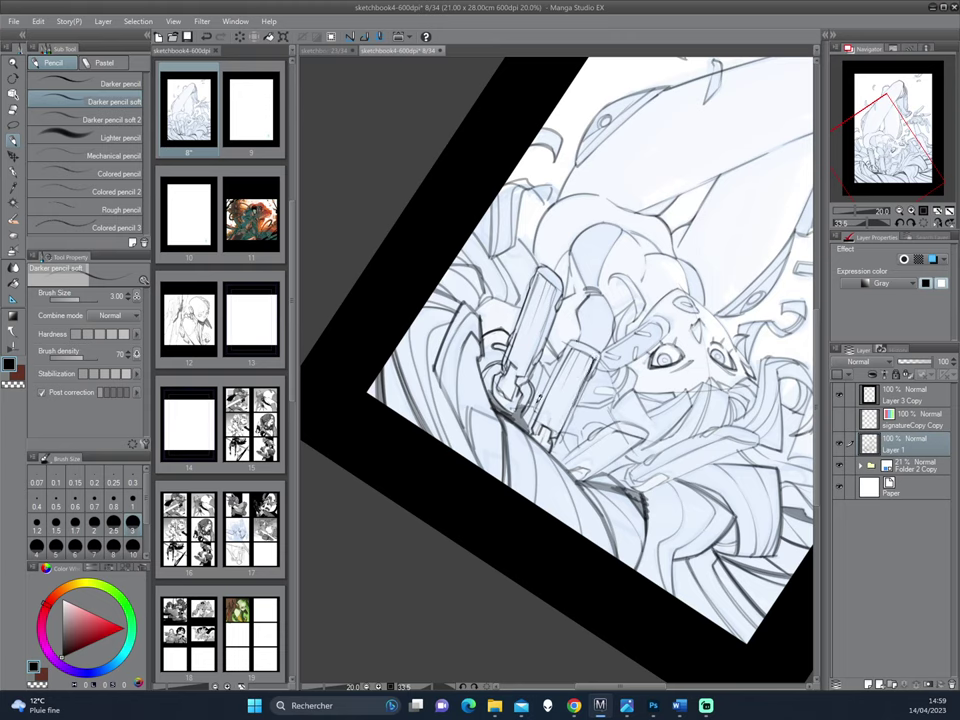
{"action": "mouse_move", "coordinate": [565, 349]}
{"action": "left_mouse_down"}
{"action": "mouse_move", "coordinate": [549, 380]}
{"action": "mouse_move", "coordinate": [560, 358]}
{"action": "left_mouse_up"}
{"action": "key", "text": "c"}
{"action": "key", "text": "c"}
{"action": "key", "text": "c"}
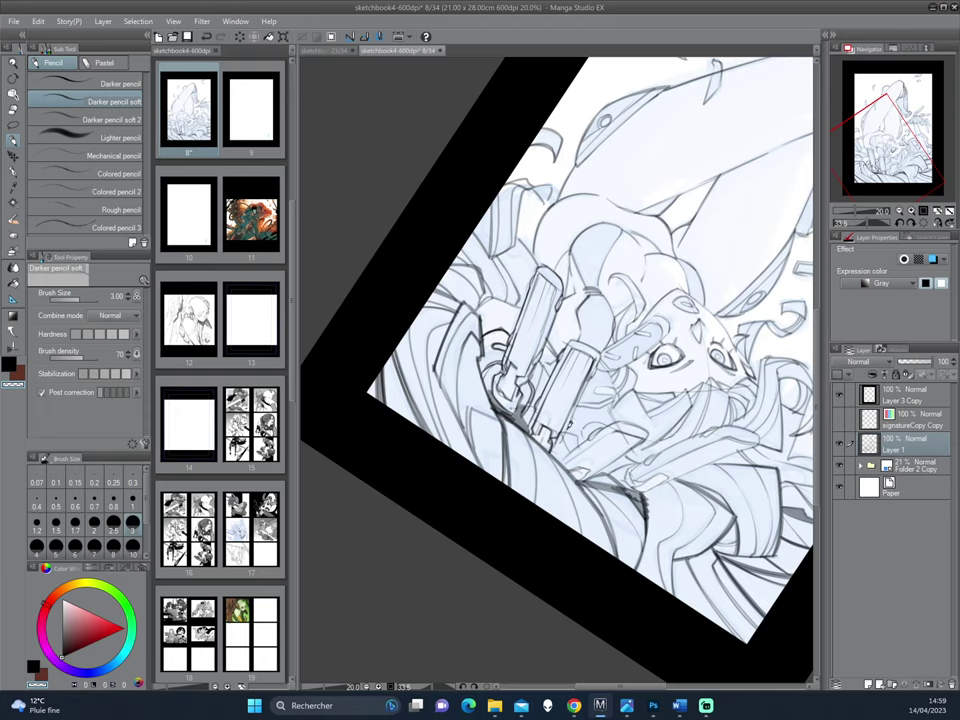
{"action": "left_click", "coordinate": [585, 392], "text": "alt"}
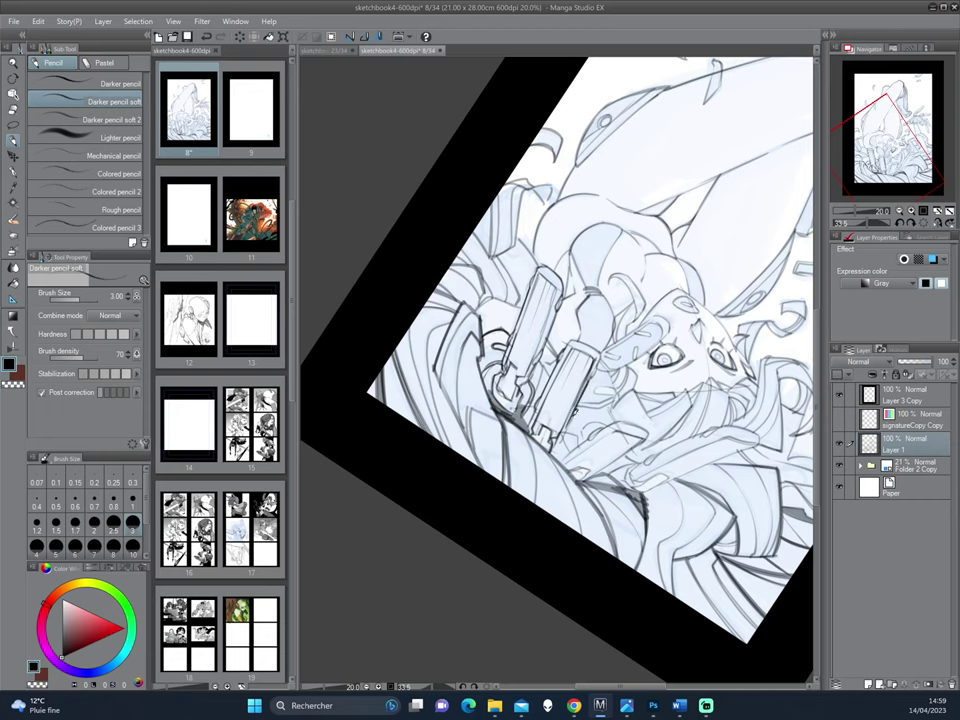
{"action": "left_click_drag", "start_coordinate": [574, 419], "coordinate": [557, 442]}
- Outline the squared tip of the outermost mechanical finger and reinforce its long contours
{"action": "mouse_move", "coordinate": [500, 302]}
{"action": "left_mouse_down"}
{"action": "mouse_move", "coordinate": [508, 296]}
{"action": "mouse_move", "coordinate": [571, 321]}
{"action": "left_mouse_up"}
{"action": "left_click_drag", "start_coordinate": [567, 408], "coordinate": [565, 443]}
{"action": "left_click_drag", "start_coordinate": [540, 524], "coordinate": [627, 508]}
{"action": "mouse_move", "coordinate": [680, 277]}
{"action": "left_mouse_down"}
{"action": "mouse_move", "coordinate": [659, 324]}
{"action": "mouse_move", "coordinate": [664, 401]}
{"action": "left_mouse_up"}
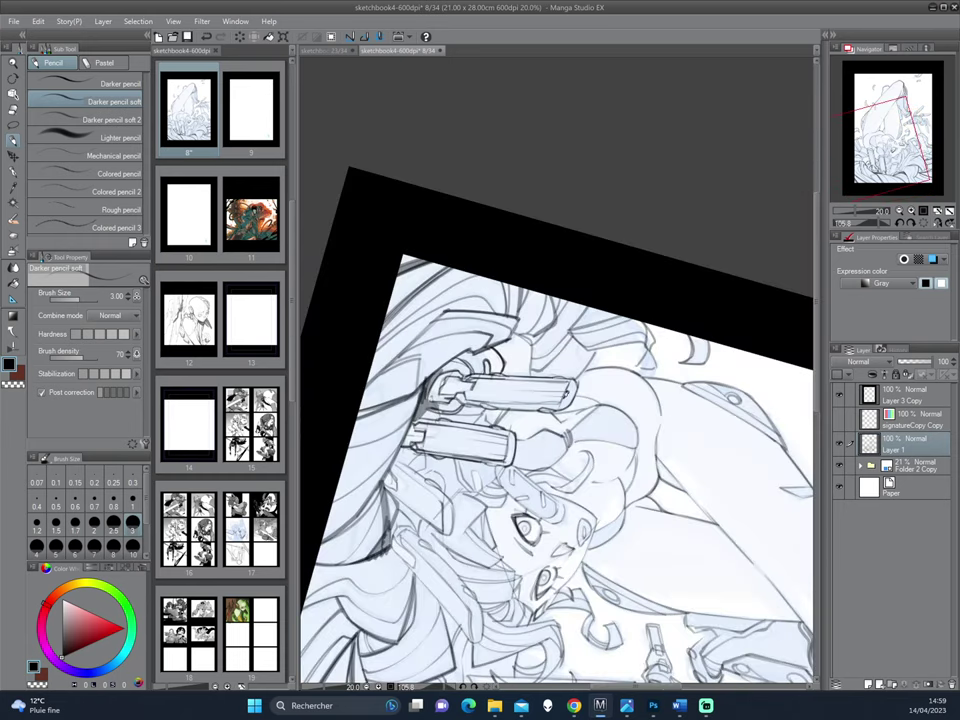
{"action": "left_click_drag", "start_coordinate": [609, 460], "coordinate": [543, 370]}
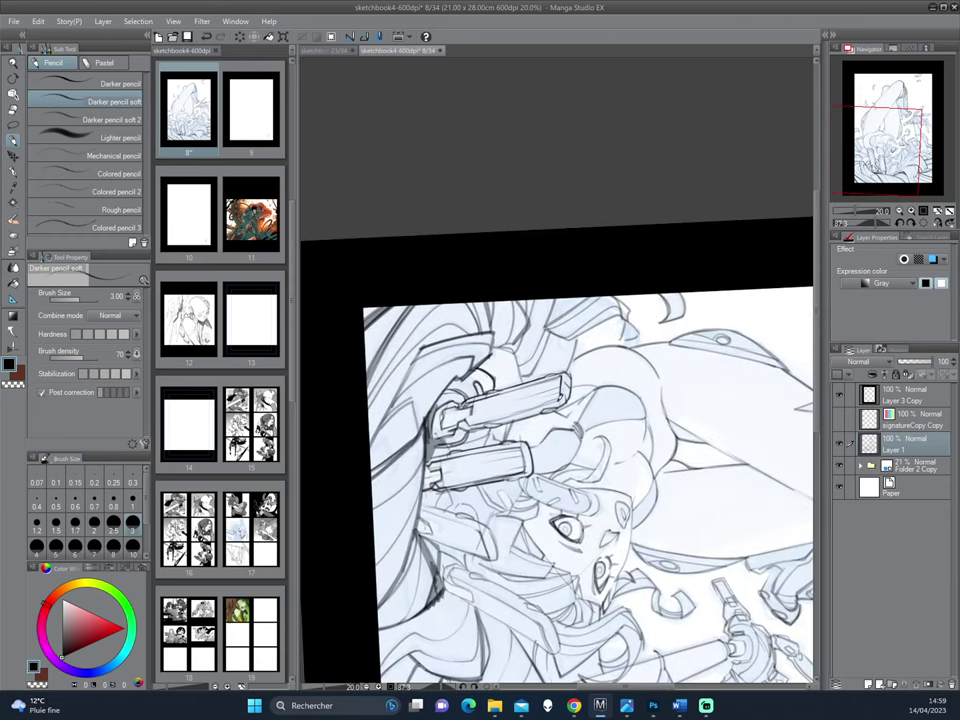
{"action": "left_click_drag", "start_coordinate": [540, 478], "coordinate": [690, 477]}
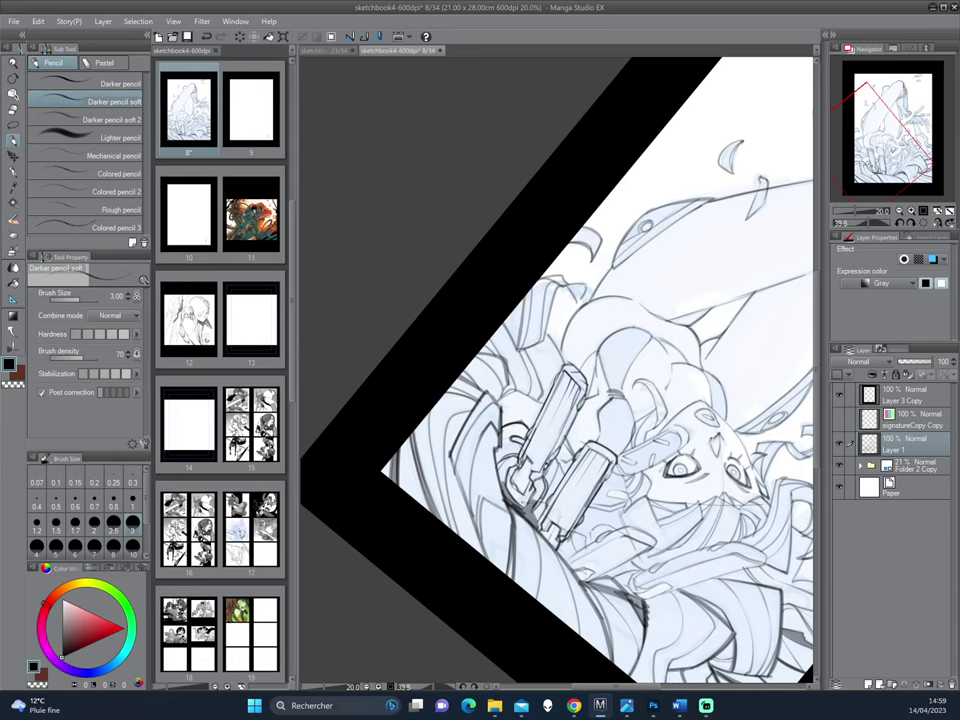
{"action": "left_click_drag", "start_coordinate": [541, 472], "coordinate": [532, 404]}
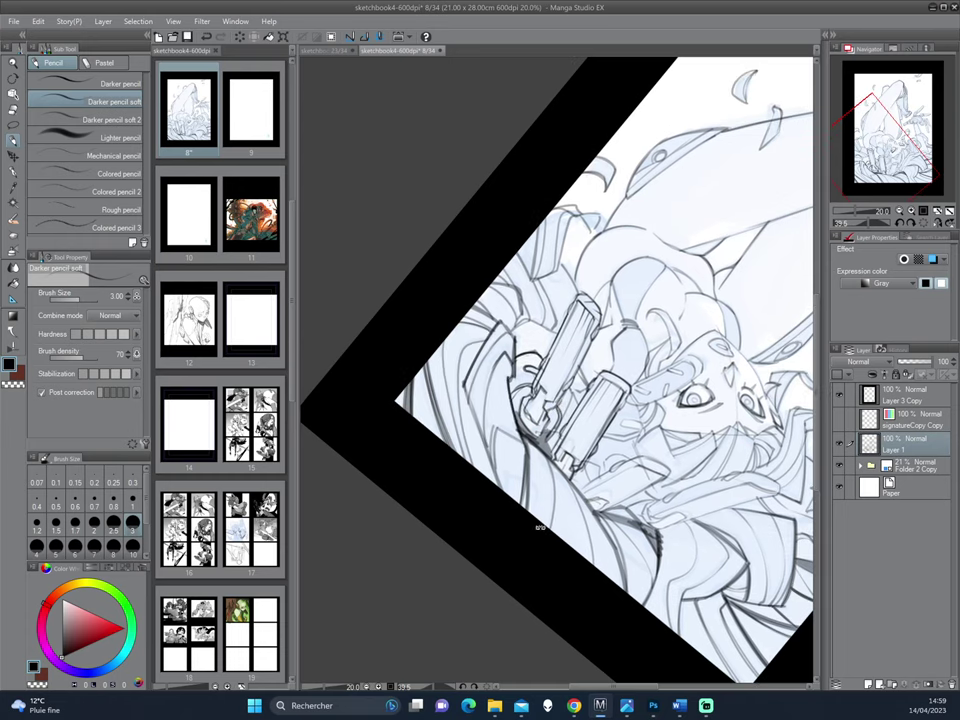
- Clean up and redraw the base joint of the second mechanical finger where it meets the hair
{"action": "left_click_drag", "start_coordinate": [540, 526], "coordinate": [706, 319]}
{"action": "left_click_drag", "start_coordinate": [716, 270], "coordinate": [688, 388]}
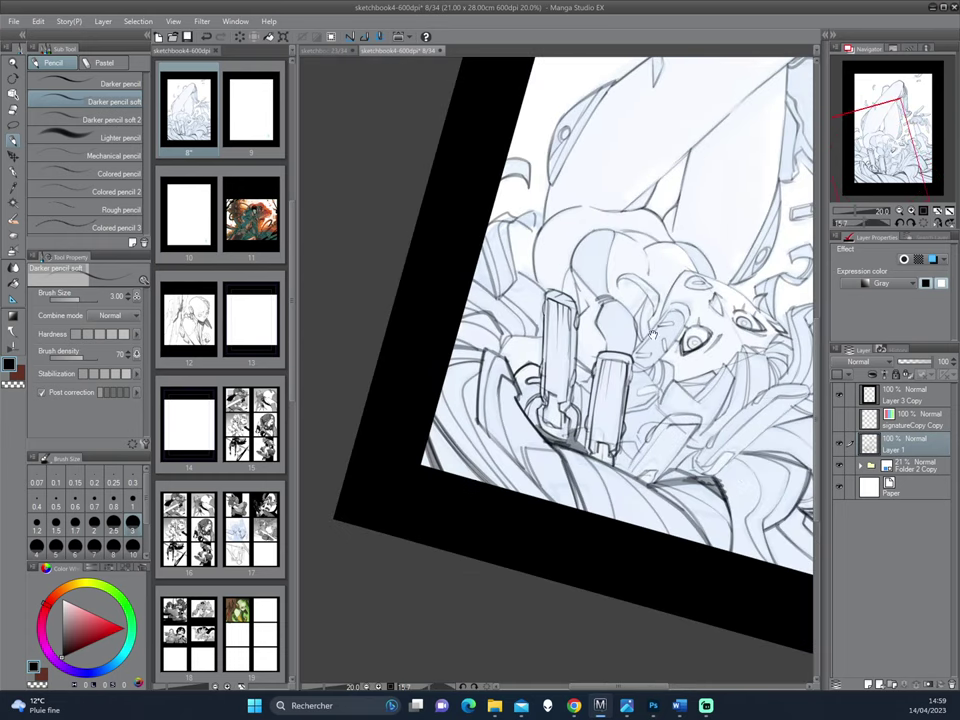
{"action": "left_click_drag", "start_coordinate": [674, 322], "coordinate": [622, 367]}
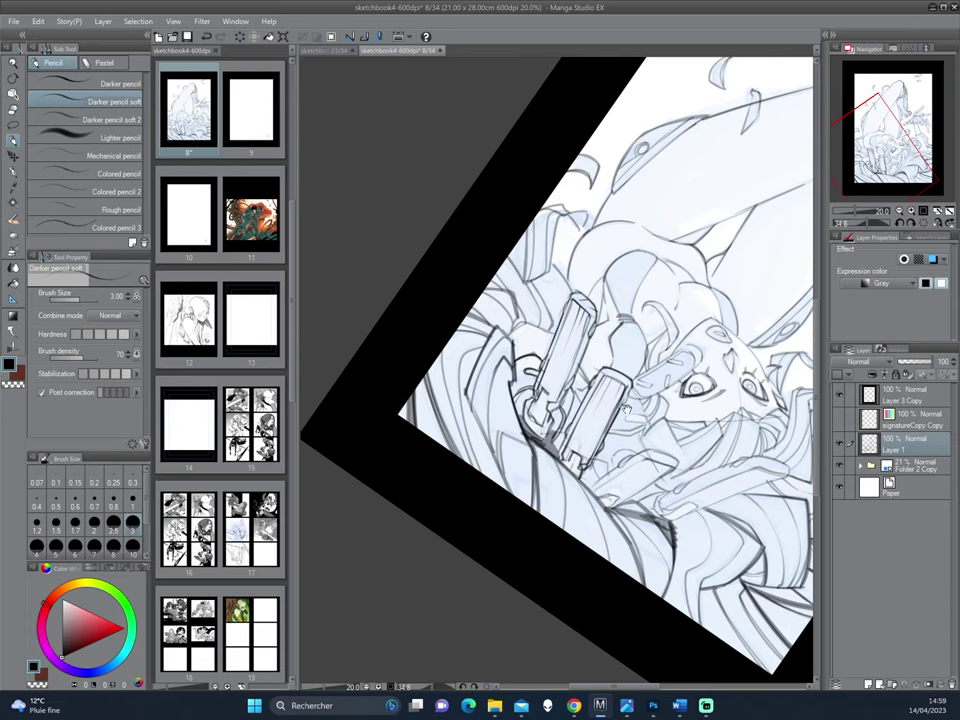
{"action": "left_click_drag", "start_coordinate": [660, 430], "coordinate": [598, 407]}
{"action": "key", "text": "c"}
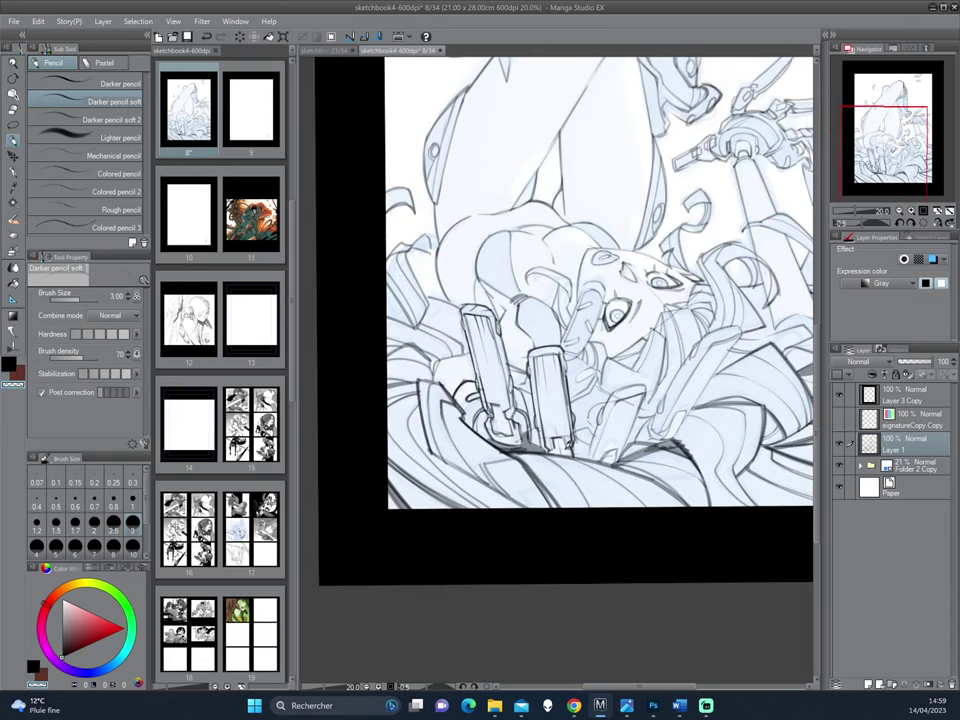
{"action": "key", "text": "c"}
{"action": "left_click_drag", "start_coordinate": [571, 437], "coordinate": [580, 458]}
- Erase rough lines on the third mechanical finger, and redraw its outline and inner panel lines in black
{"action": "left_click_drag", "start_coordinate": [660, 432], "coordinate": [697, 387]}
{"action": "left_click_drag", "start_coordinate": [697, 387], "coordinate": [651, 366]}
{"action": "key", "text": "c"}
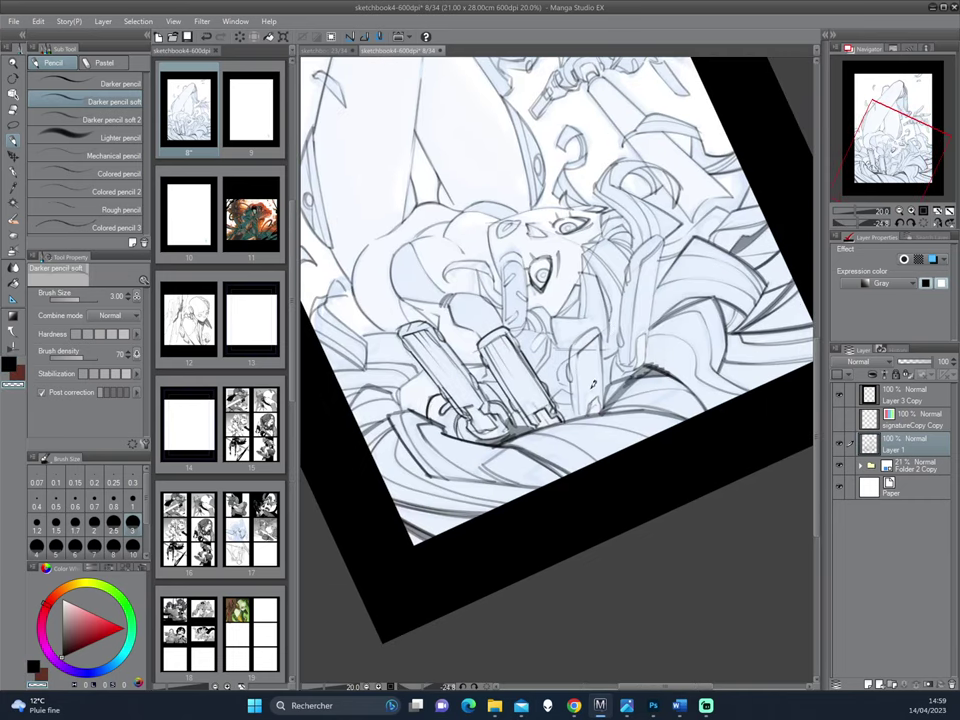
{"action": "key", "text": "c"}
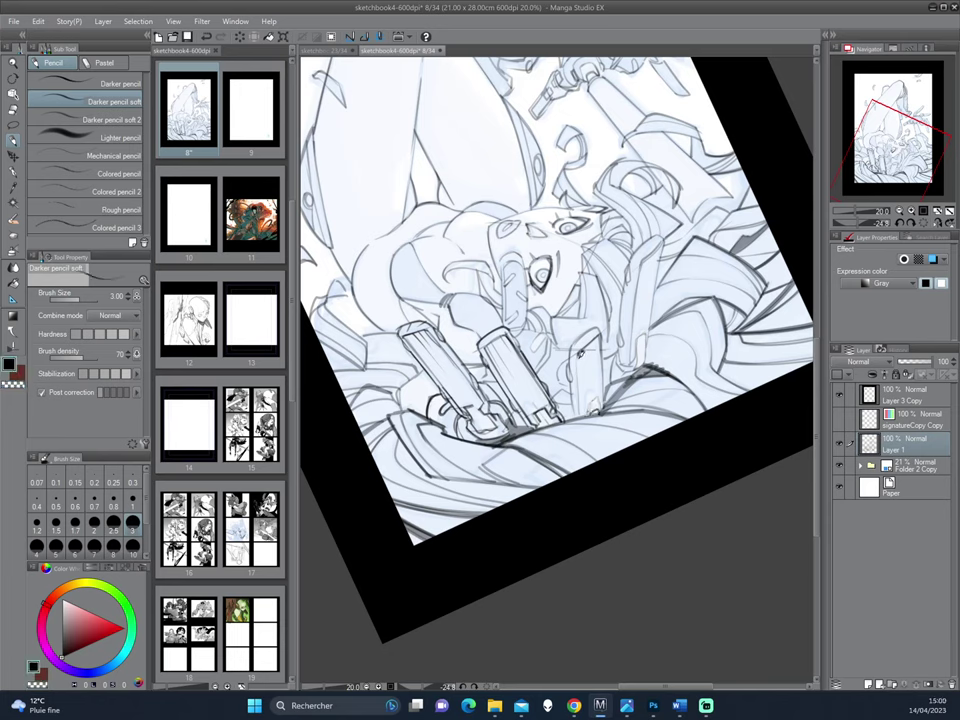
{"action": "left_click_drag", "start_coordinate": [580, 352], "coordinate": [579, 410]}
{"action": "mouse_move", "coordinate": [586, 350]}
{"action": "left_mouse_down"}
{"action": "mouse_move", "coordinate": [585, 376]}
{"action": "mouse_move", "coordinate": [605, 402]}
{"action": "left_mouse_up"}
{"action": "left_click_drag", "start_coordinate": [573, 345], "coordinate": [571, 365]}
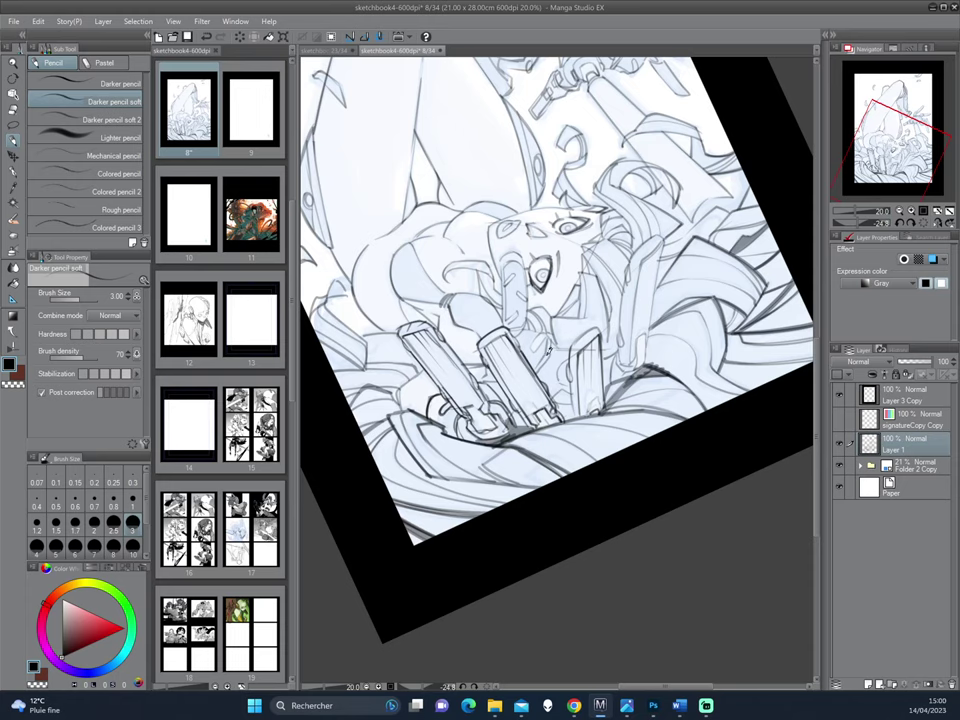
{"action": "left_click_drag", "start_coordinate": [572, 366], "coordinate": [576, 411]}
- Strengthen the inner lines and base contour of the third mechanical finger
{"action": "left_click_drag", "start_coordinate": [589, 479], "coordinate": [650, 437]}
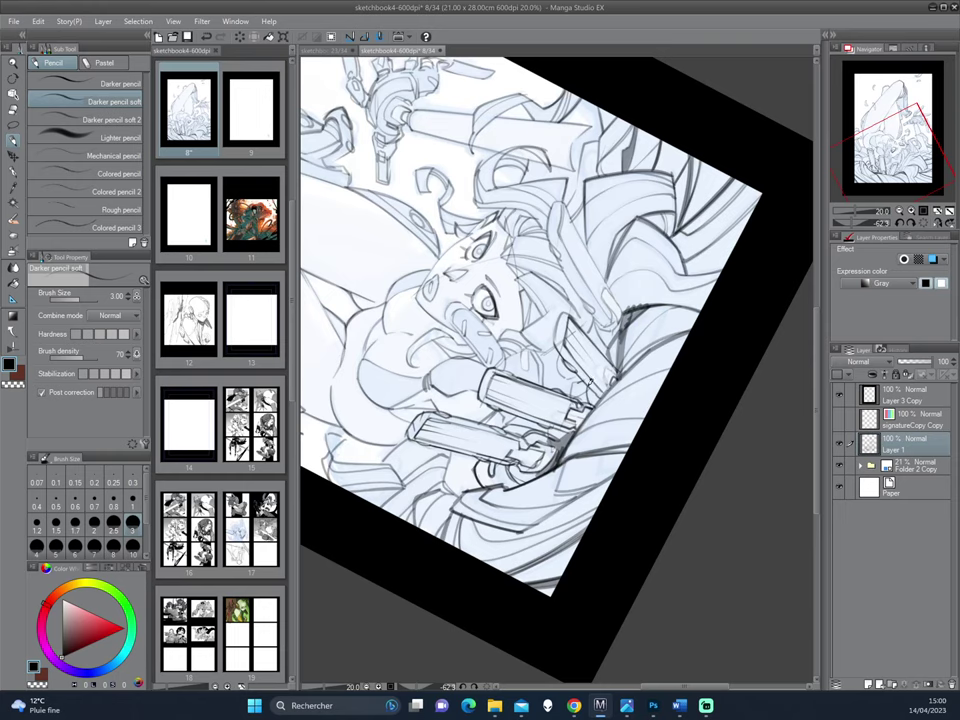
{"action": "mouse_move", "coordinate": [573, 396]}
{"action": "left_mouse_down"}
{"action": "mouse_move", "coordinate": [573, 377]}
{"action": "mouse_move", "coordinate": [583, 375]}
{"action": "left_mouse_up"}
{"action": "left_click_drag", "start_coordinate": [617, 325], "coordinate": [625, 408]}
{"action": "left_click_drag", "start_coordinate": [686, 367], "coordinate": [578, 389]}
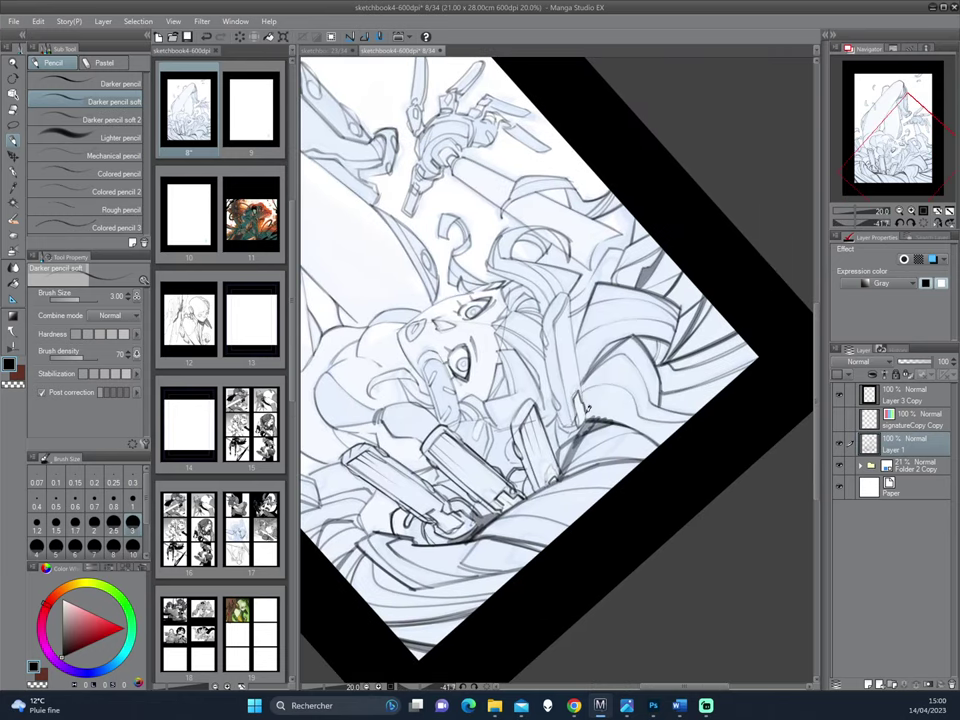
- Redraw the long contours of the fourth mechanical finger, beside the hair, in dark pencil
{"action": "scroll", "coordinate": [586, 398], "scroll_direction": "up", "scroll_amount": 2}
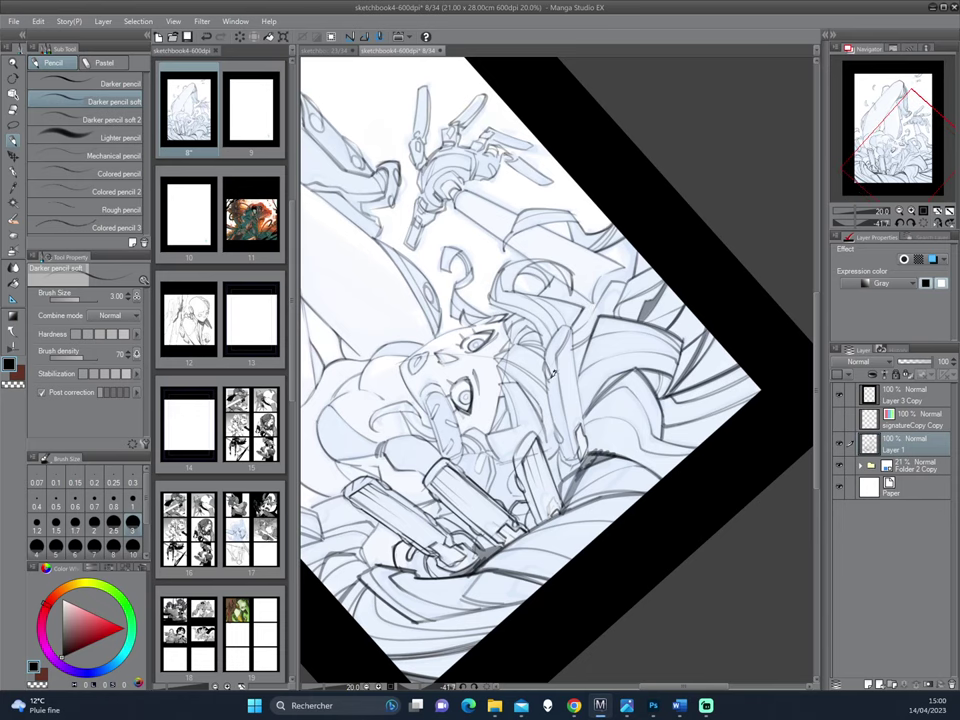
{"action": "key", "text": "h"}
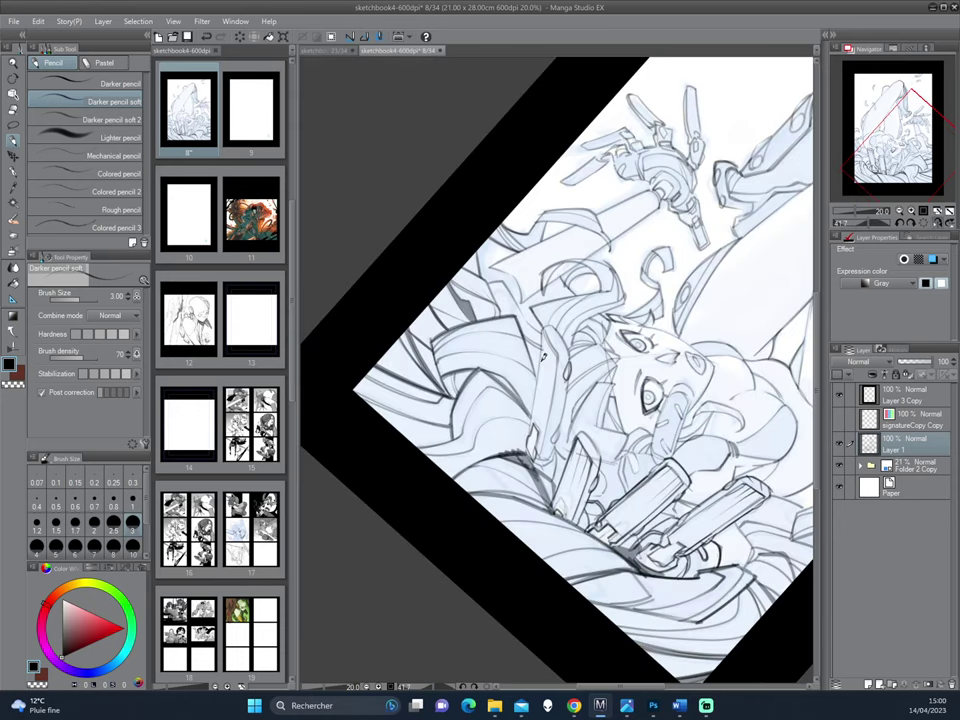
{"action": "left_click_drag", "start_coordinate": [607, 318], "coordinate": [573, 359]}
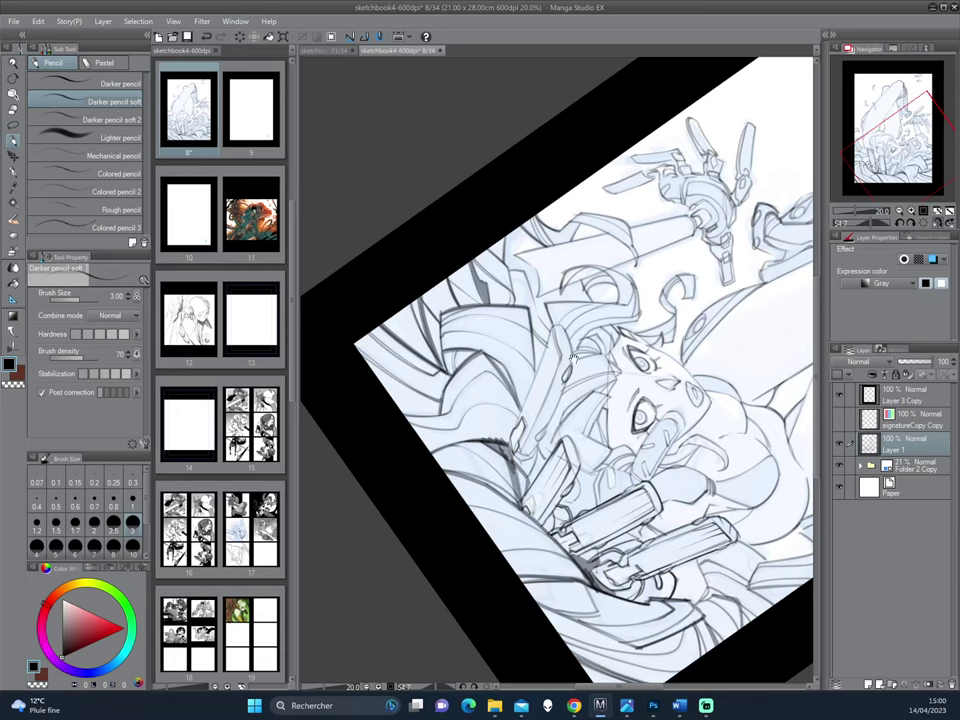
{"action": "left_click_drag", "start_coordinate": [542, 459], "coordinate": [494, 479]}
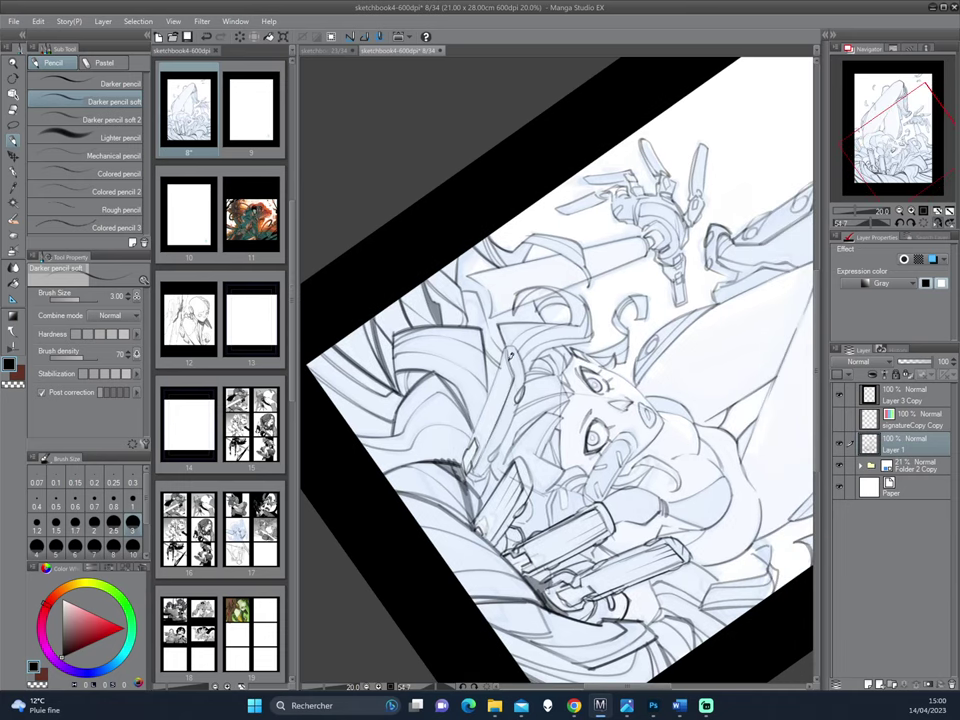
{"action": "left_click_drag", "start_coordinate": [510, 372], "coordinate": [470, 441]}
{"action": "left_click_drag", "start_coordinate": [508, 346], "coordinate": [468, 445]}
{"action": "left_click_drag", "start_coordinate": [636, 246], "coordinate": [655, 350]}
{"action": "mouse_move", "coordinate": [602, 326]}
{"action": "left_mouse_down"}
{"action": "mouse_move", "coordinate": [587, 363]}
{"action": "mouse_move", "coordinate": [590, 306]}
{"action": "mouse_move", "coordinate": [585, 325]}
{"action": "left_mouse_up"}
{"action": "left_click_drag", "start_coordinate": [585, 325], "coordinate": [598, 347]}
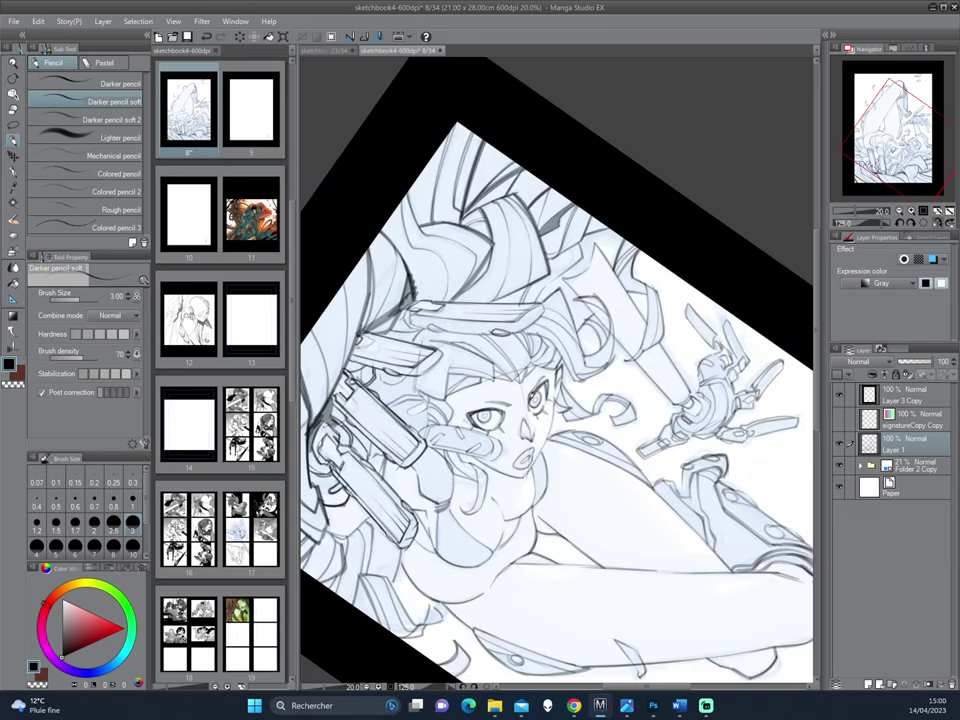
- Erase stray sketch lines around the forehead and touch up the hairline above the eyes
{"action": "key", "text": "c"}
{"action": "key", "text": "c"}
{"action": "key", "text": "c"}
{"action": "mouse_move", "coordinate": [541, 382]}
{"action": "left_mouse_down"}
{"action": "mouse_move", "coordinate": [531, 409]}
{"action": "mouse_move", "coordinate": [547, 411]}
{"action": "mouse_move", "coordinate": [554, 393]}
{"action": "left_mouse_up"}
{"action": "key", "text": "c"}
{"action": "key", "text": "c"}
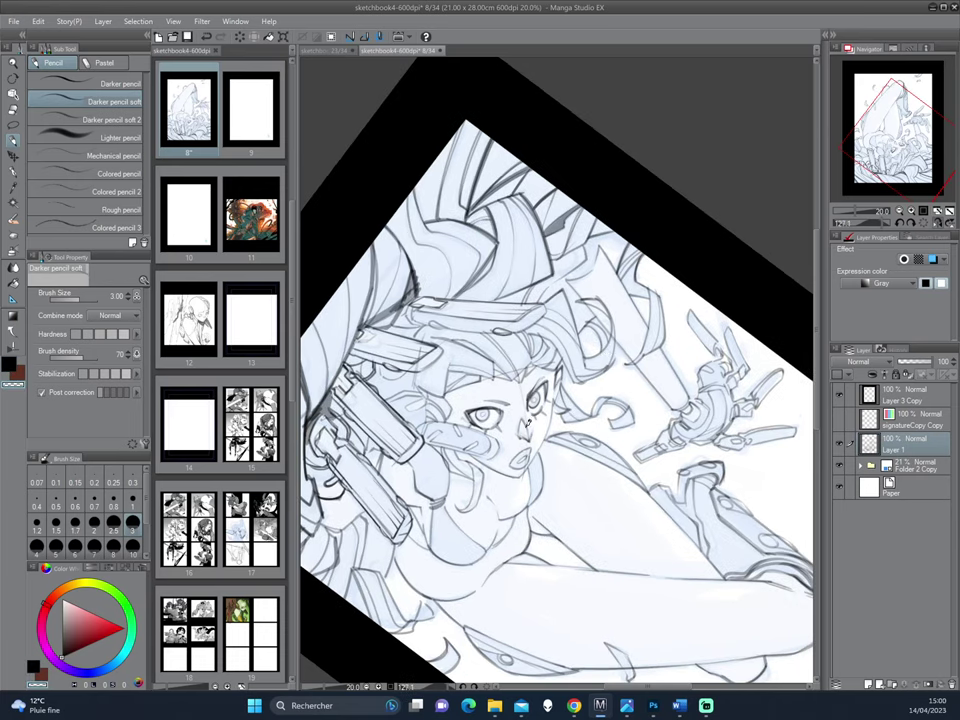
{"action": "key", "text": "c"}
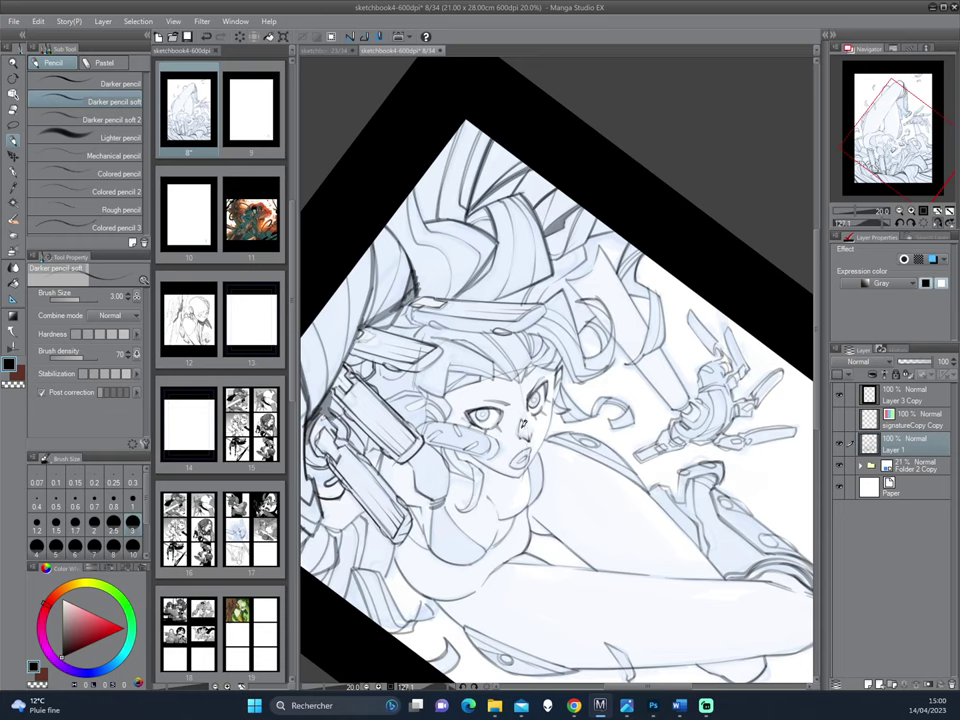
- Draw the hair strands running between the face and the fourth mechanical finger
{"action": "left_click_drag", "start_coordinate": [546, 528], "coordinate": [628, 334]}
{"action": "left_click_drag", "start_coordinate": [593, 420], "coordinate": [547, 410]}
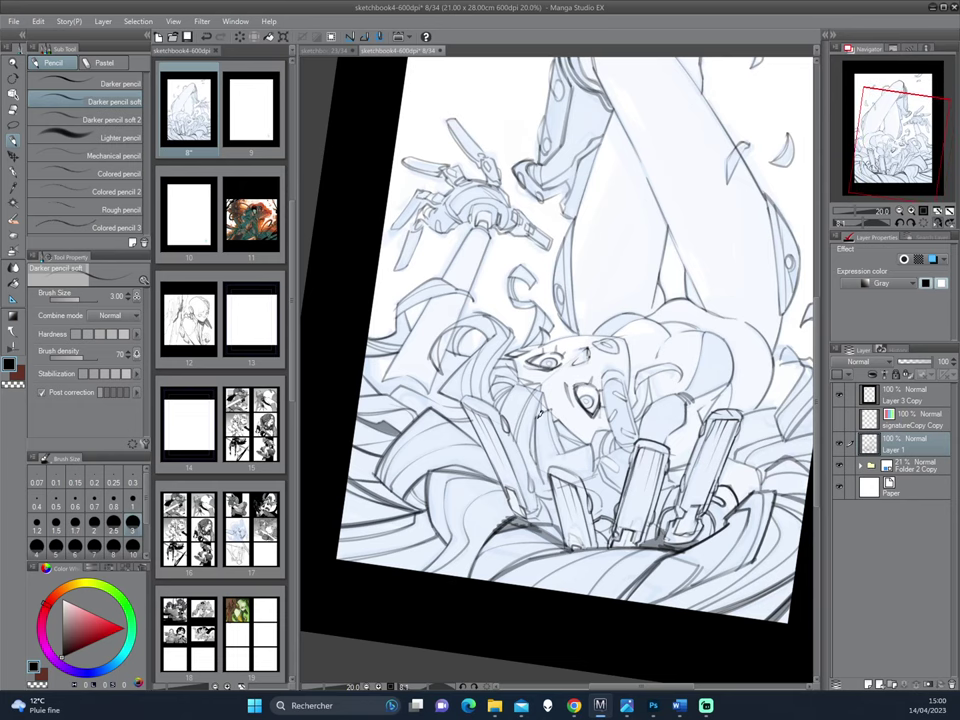
{"action": "mouse_move", "coordinate": [544, 485]}
{"action": "left_mouse_down"}
{"action": "mouse_move", "coordinate": [482, 458]}
{"action": "mouse_move", "coordinate": [505, 450]}
{"action": "mouse_move", "coordinate": [512, 461]}
{"action": "mouse_move", "coordinate": [483, 463]}
{"action": "mouse_move", "coordinate": [489, 476]}
{"action": "left_mouse_up"}
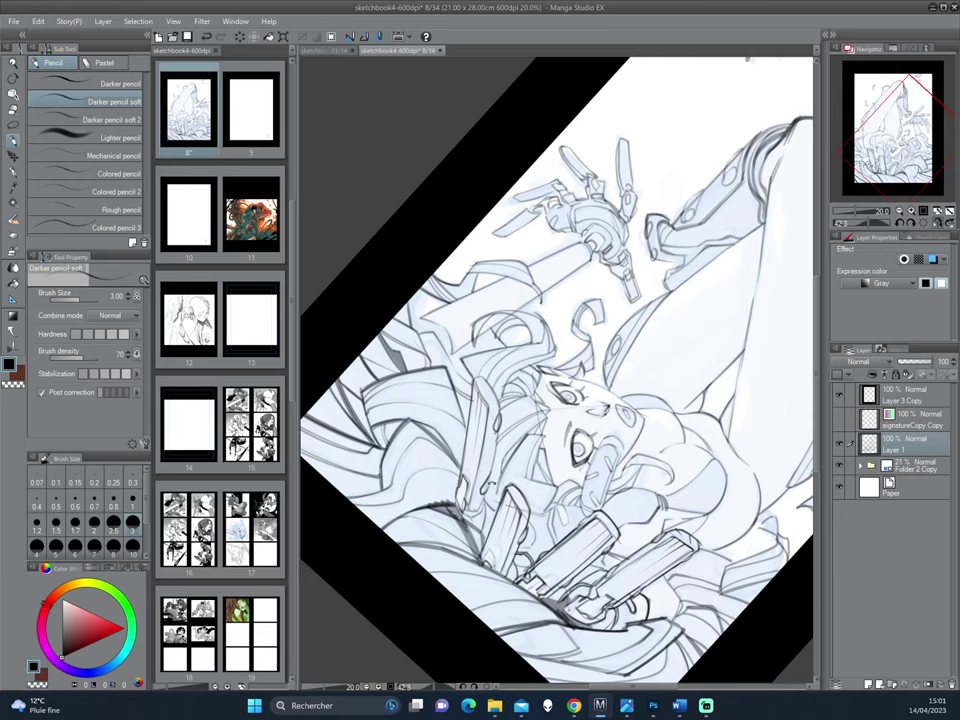
{"action": "mouse_move", "coordinate": [368, 358]}
{"action": "left_mouse_down"}
{"action": "mouse_move", "coordinate": [521, 449]}
{"action": "mouse_move", "coordinate": [533, 434]}
{"action": "left_mouse_up"}
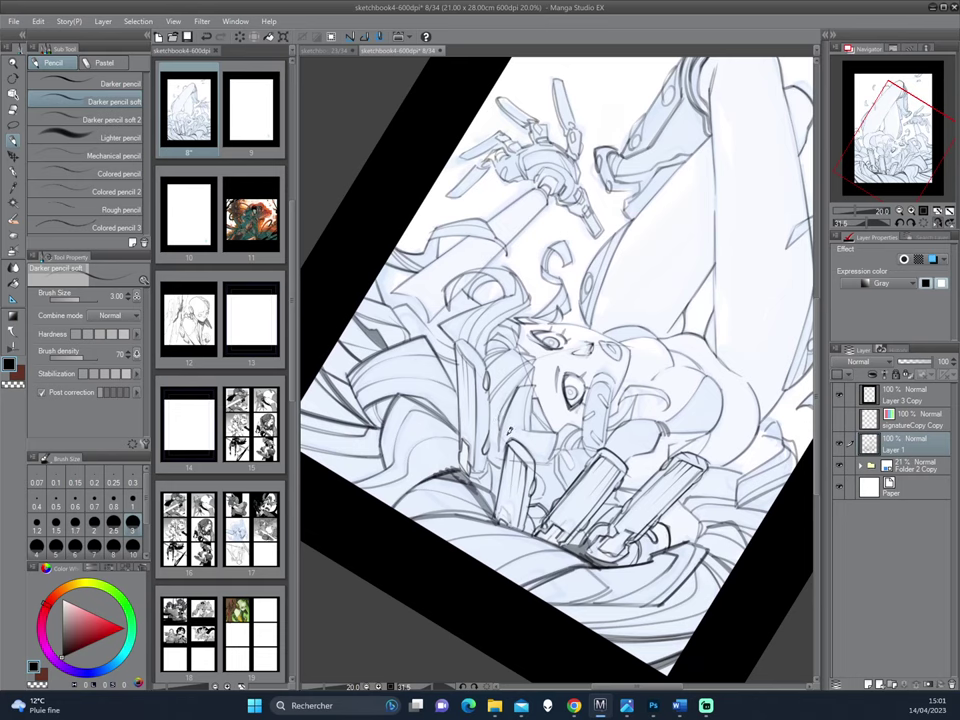
{"action": "left_click_drag", "start_coordinate": [643, 281], "coordinate": [676, 318]}
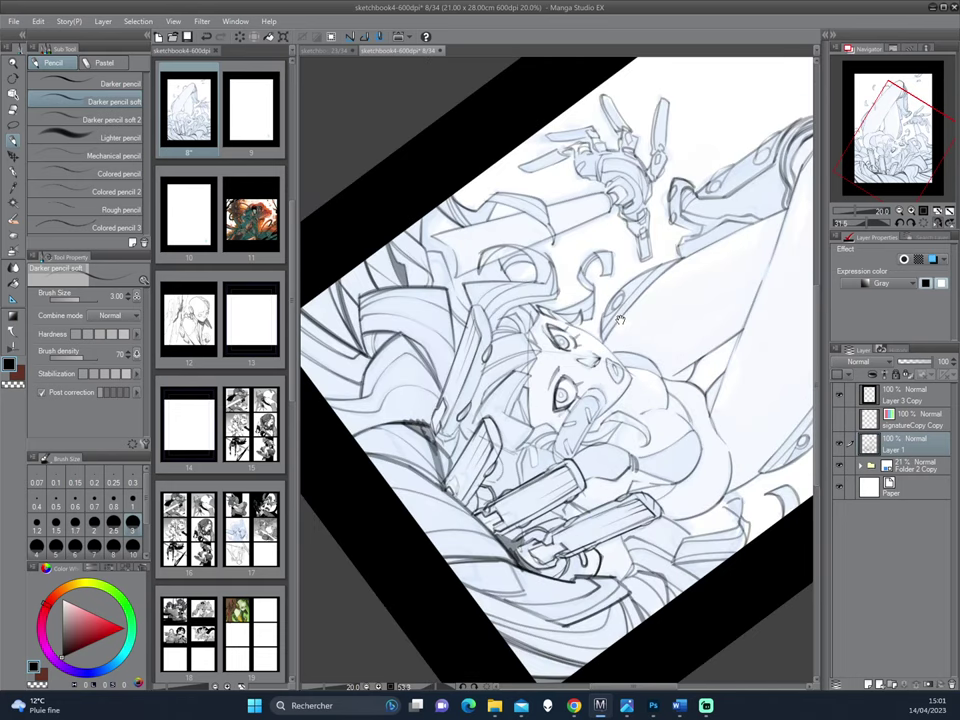
{"action": "left_click_drag", "start_coordinate": [590, 296], "coordinate": [595, 324]}
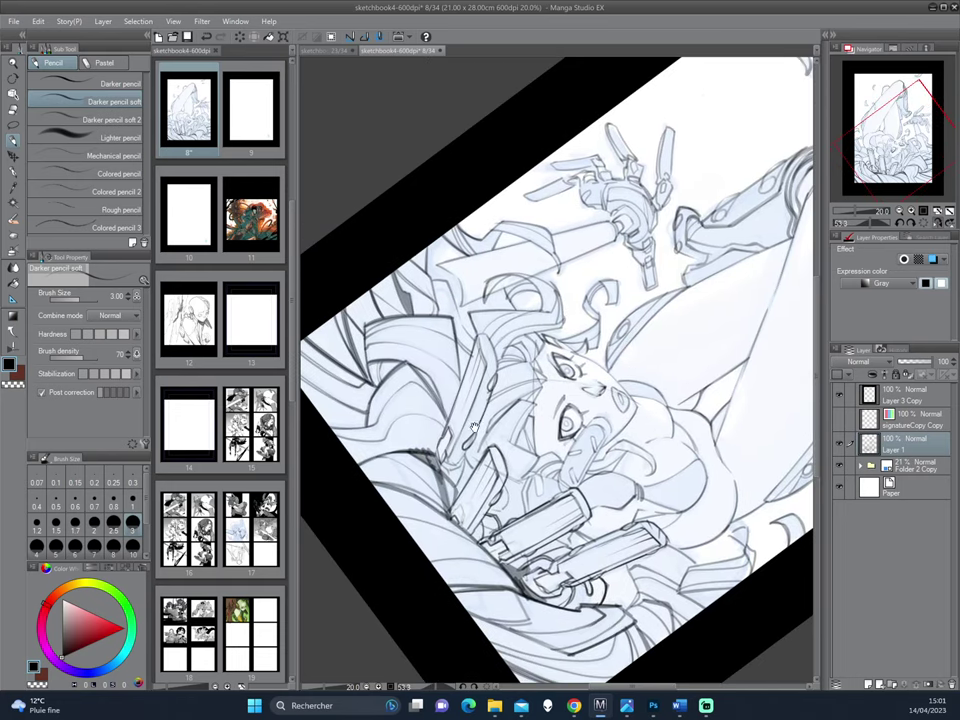
{"action": "left_click_drag", "start_coordinate": [356, 320], "coordinate": [410, 340]}
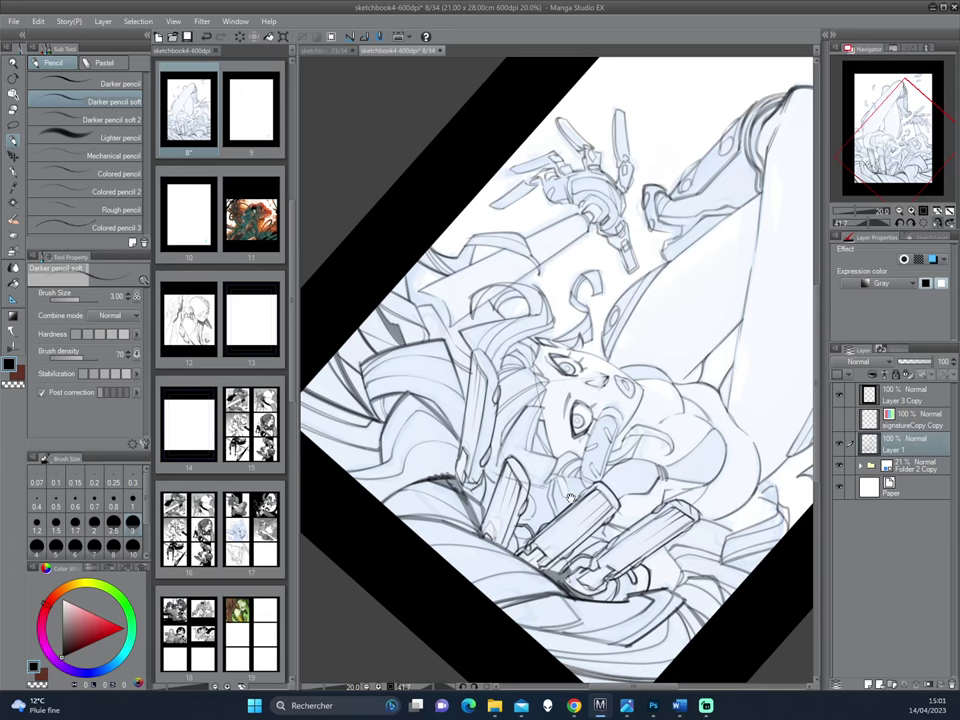
- Draw the curved mechanical shapes behind the third finger and darken them using the Darker pencil soft 2 brush at size 4
{"action": "left_click_drag", "start_coordinate": [570, 498], "coordinate": [605, 463]}
{"action": "left_click_drag", "start_coordinate": [637, 420], "coordinate": [597, 435]}
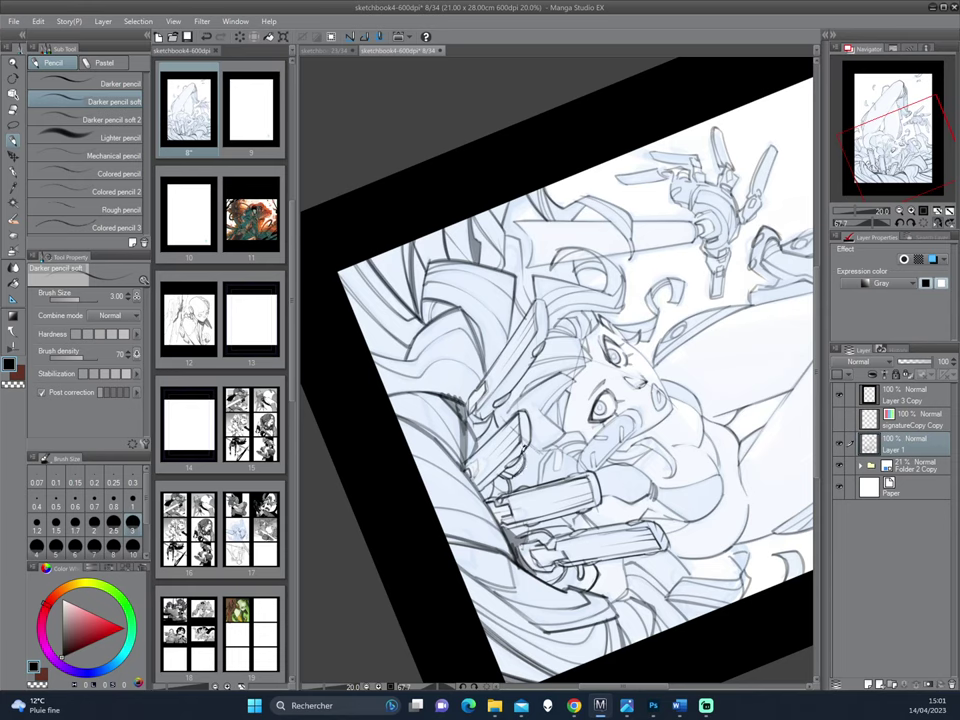
{"action": "left_click", "coordinate": [60, 117]}
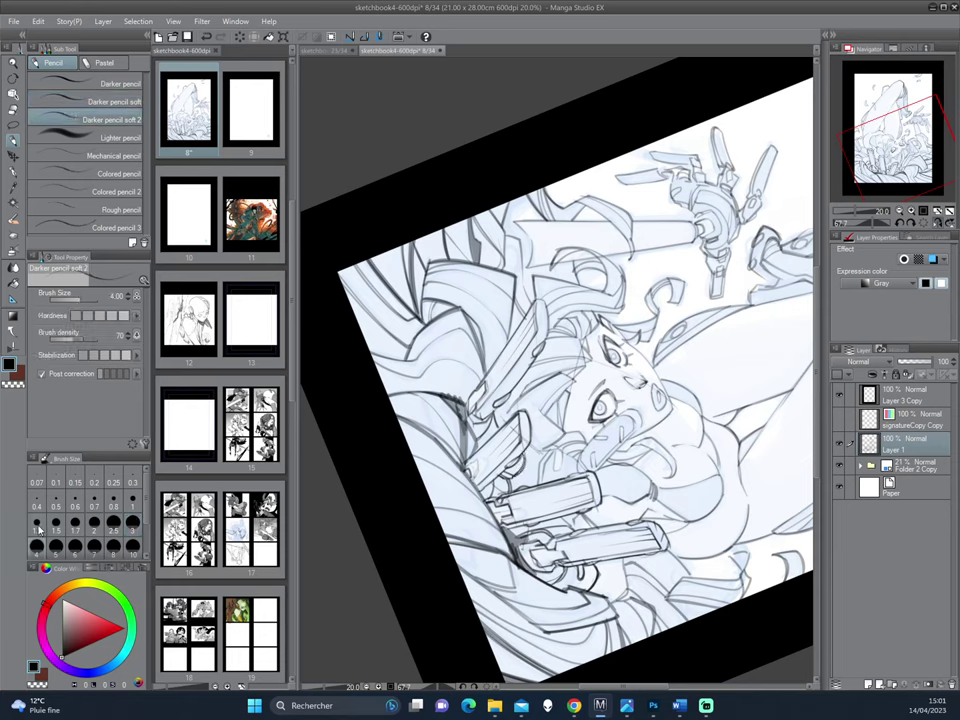
{"action": "mouse_move", "coordinate": [520, 474]}
{"action": "left_mouse_down"}
{"action": "mouse_move", "coordinate": [514, 489]}
{"action": "mouse_move", "coordinate": [527, 449]}
{"action": "left_mouse_up"}
{"action": "left_click_drag", "start_coordinate": [647, 326], "coordinate": [493, 233]}
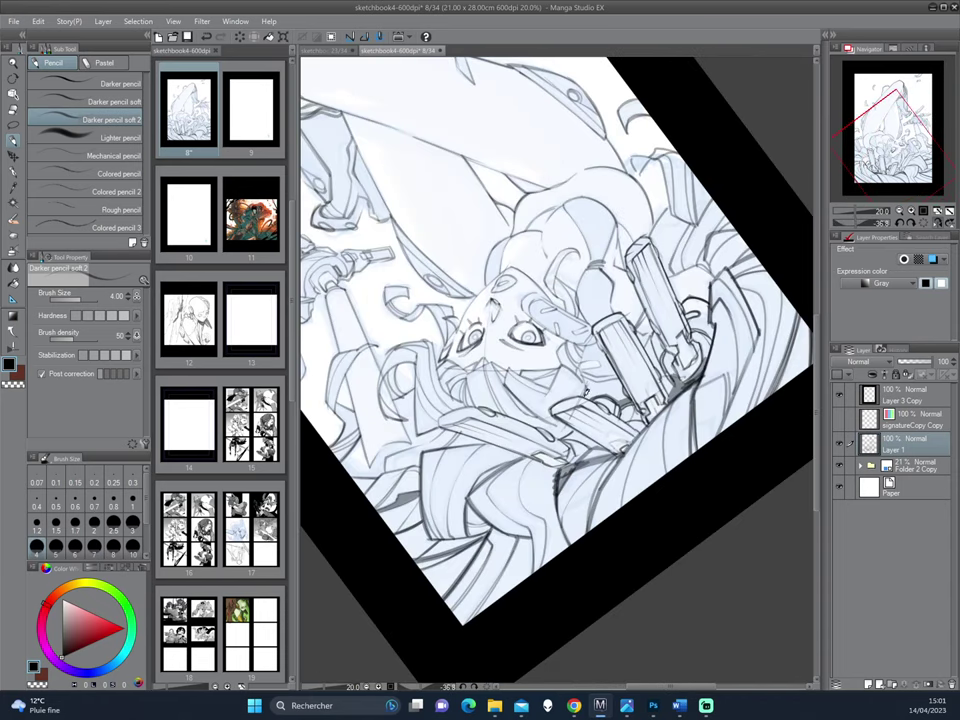
{"action": "left_click_drag", "start_coordinate": [662, 306], "coordinate": [618, 390]}
{"action": "left_click_drag", "start_coordinate": [577, 480], "coordinate": [640, 398]}
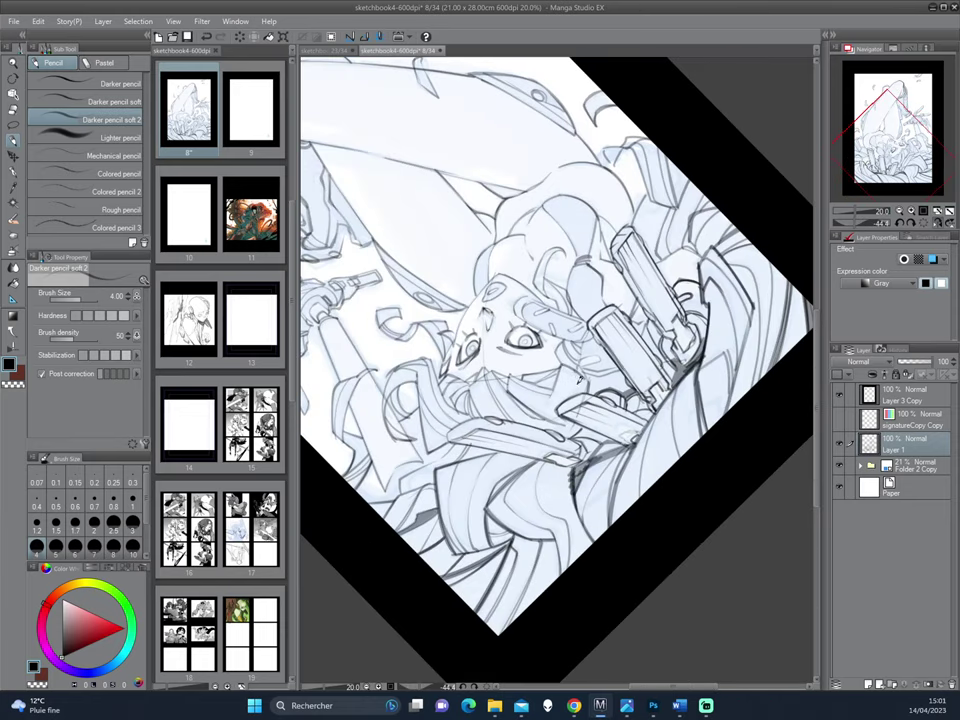
{"action": "left_click_drag", "start_coordinate": [660, 312], "coordinate": [622, 444]}
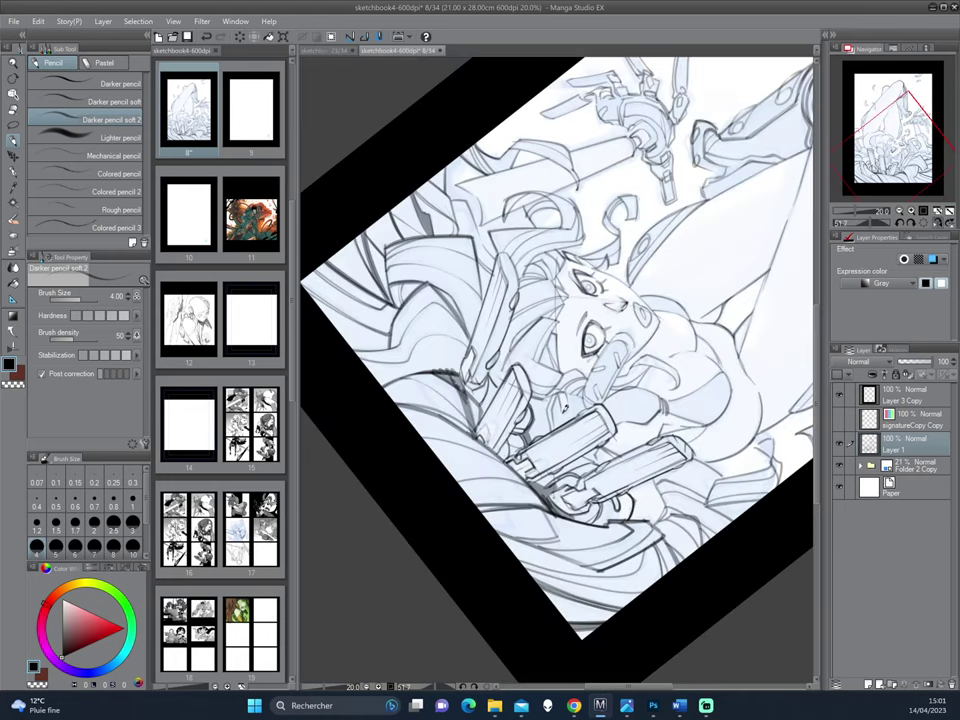
{"action": "left_click_drag", "start_coordinate": [567, 392], "coordinate": [569, 410]}
{"action": "left_click_drag", "start_coordinate": [611, 338], "coordinate": [622, 378]}
{"action": "left_click_drag", "start_coordinate": [605, 427], "coordinate": [628, 371]}
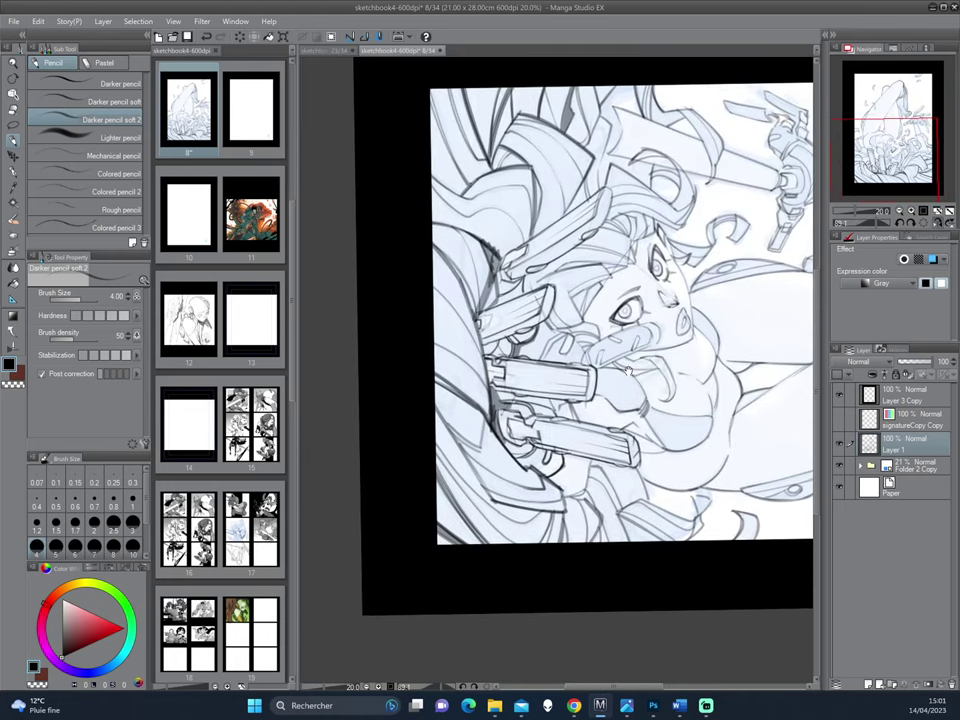
- Clean up and redraw the palm outline beneath the outermost finger with the Darker pencil soft brush at size 3
{"action": "left_click", "coordinate": [72, 102]}
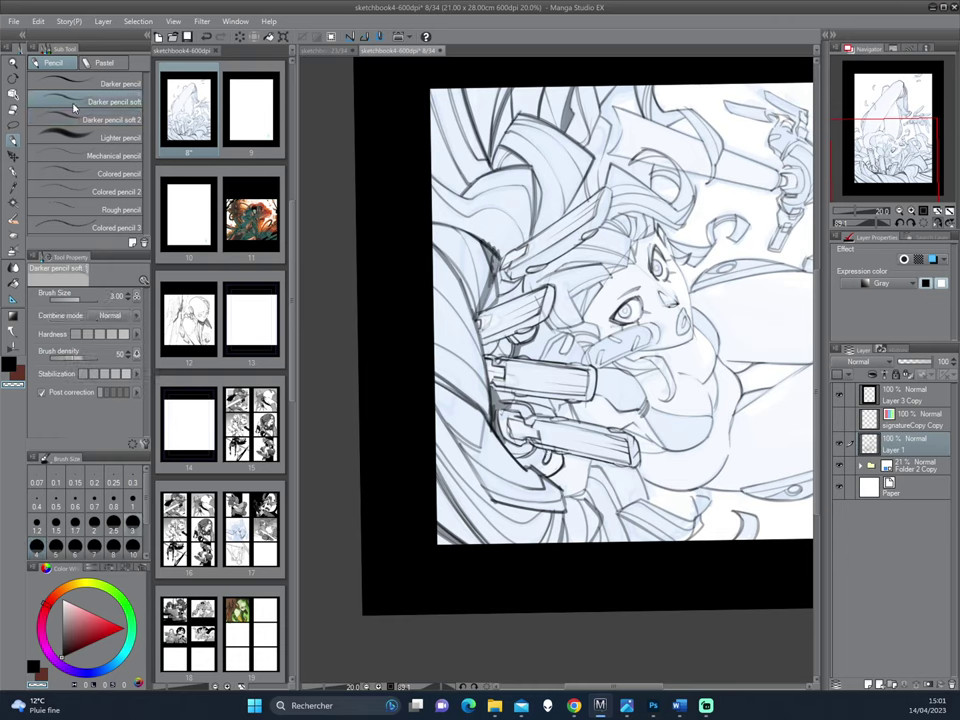
{"action": "mouse_move", "coordinate": [546, 458]}
{"action": "left_mouse_down"}
{"action": "mouse_move", "coordinate": [557, 461]}
{"action": "mouse_move", "coordinate": [554, 453]}
{"action": "left_mouse_up"}
{"action": "key", "text": "c"}
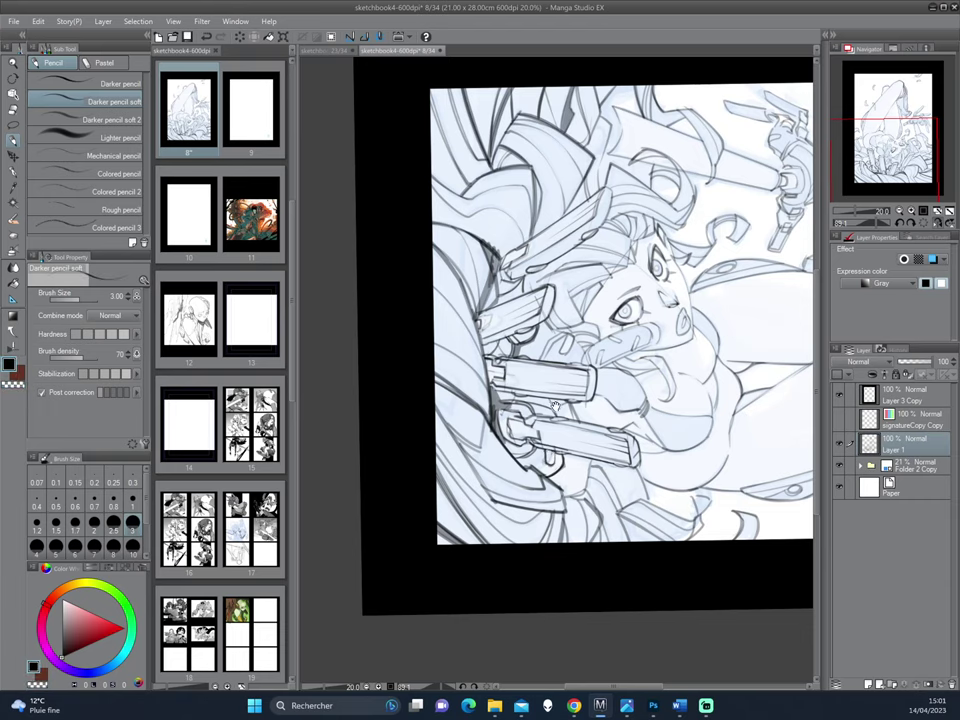
{"action": "left_click_drag", "start_coordinate": [597, 505], "coordinate": [425, 245]}
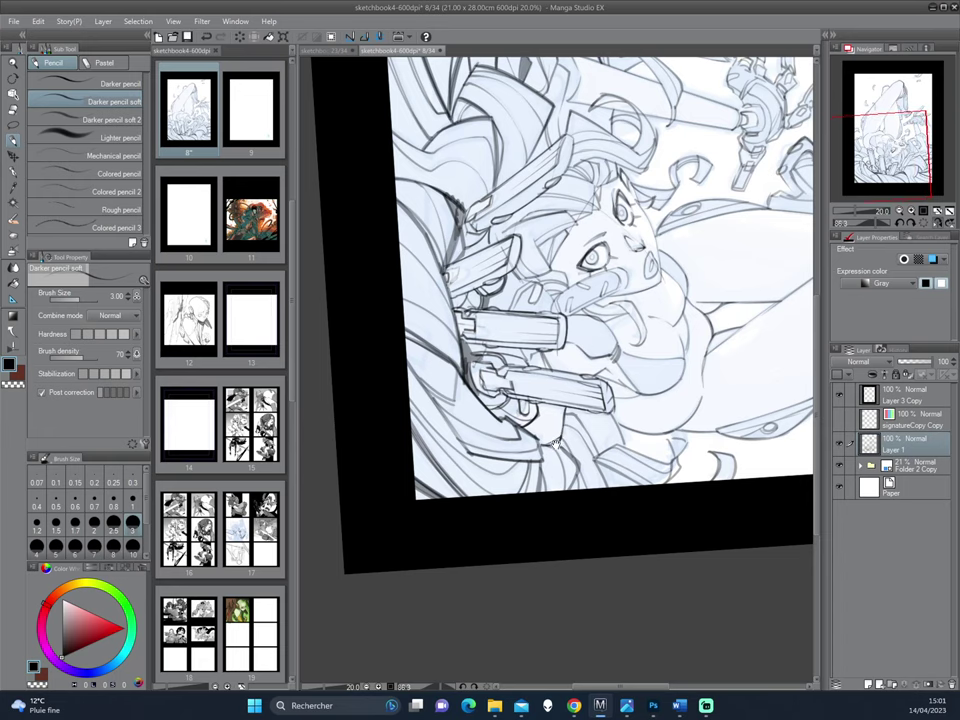
{"action": "left_click_drag", "start_coordinate": [662, 322], "coordinate": [703, 136]}
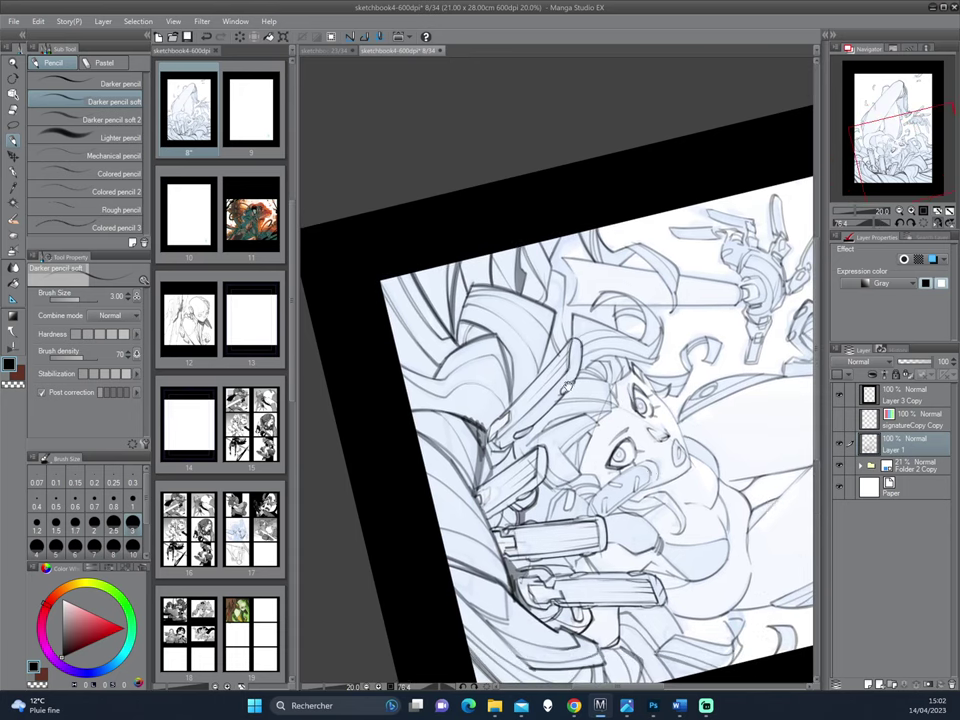
- Erase rough lines and redraw the hair strands framing the temple and side of the face in dark pencil
{"action": "left_click_drag", "start_coordinate": [422, 373], "coordinate": [500, 492]}
{"action": "left_click_drag", "start_coordinate": [700, 290], "coordinate": [622, 490]}
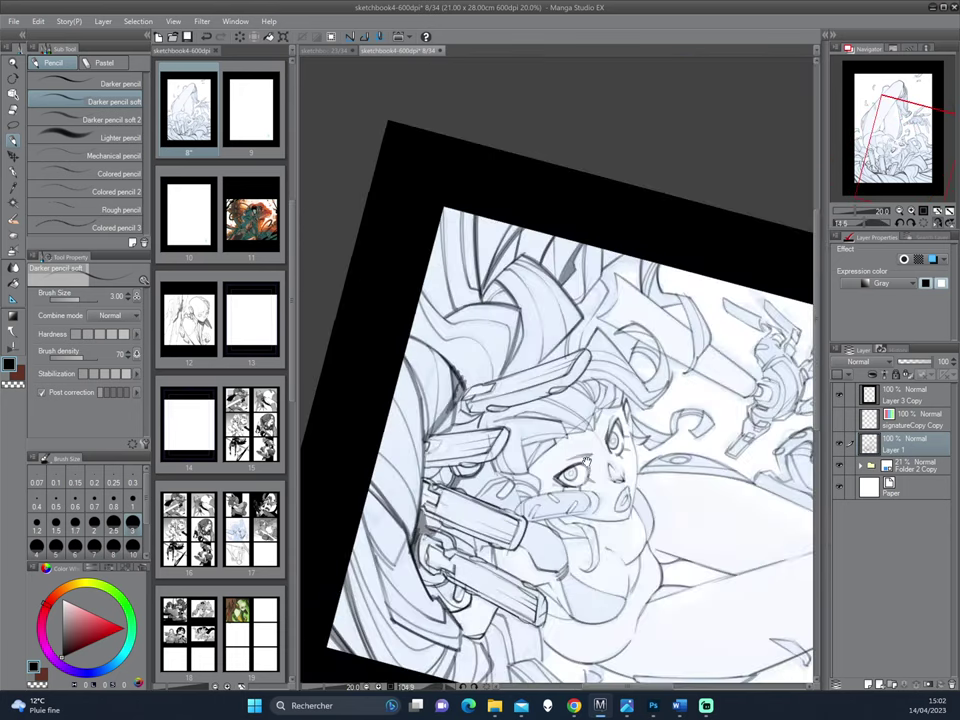
{"action": "left_click_drag", "start_coordinate": [573, 427], "coordinate": [618, 460]}
{"action": "key", "text": "c"}
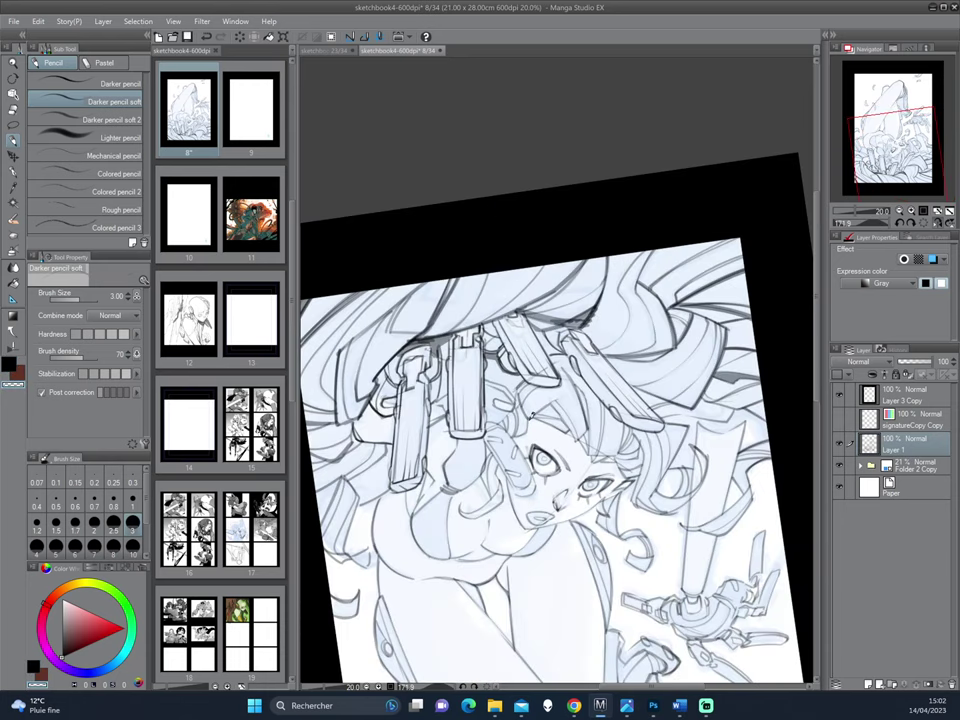
{"action": "key", "text": "c"}
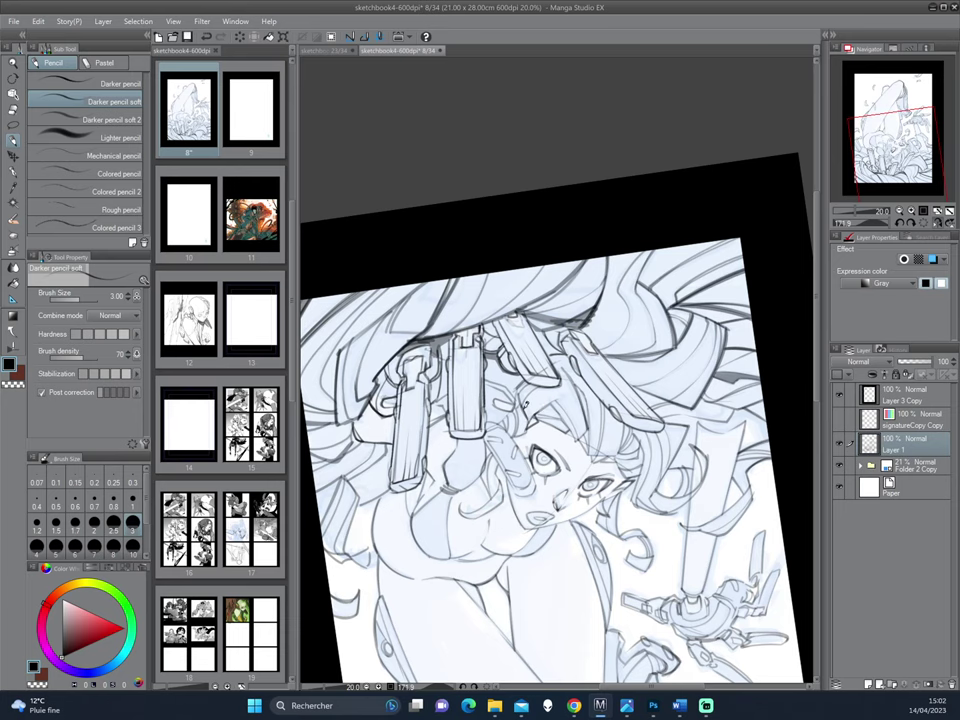
{"action": "key", "text": "h"}
{"action": "mouse_move", "coordinate": [680, 281]}
{"action": "left_mouse_down"}
{"action": "mouse_move", "coordinate": [580, 463]}
{"action": "mouse_move", "coordinate": [613, 497]}
{"action": "left_mouse_up"}
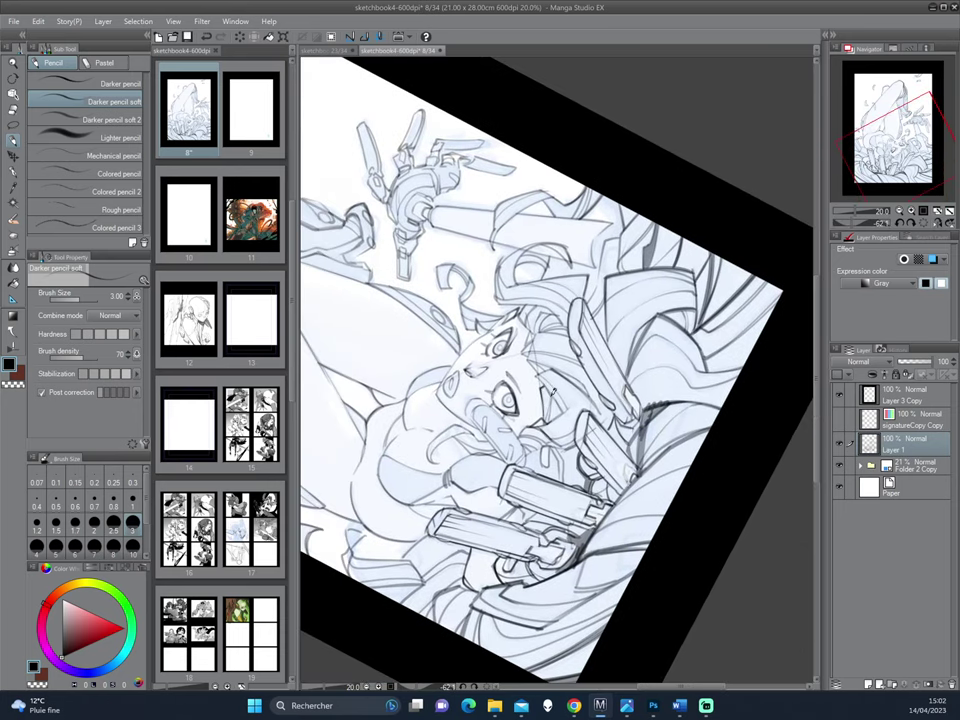
{"action": "left_click_drag", "start_coordinate": [609, 370], "coordinate": [601, 389]}
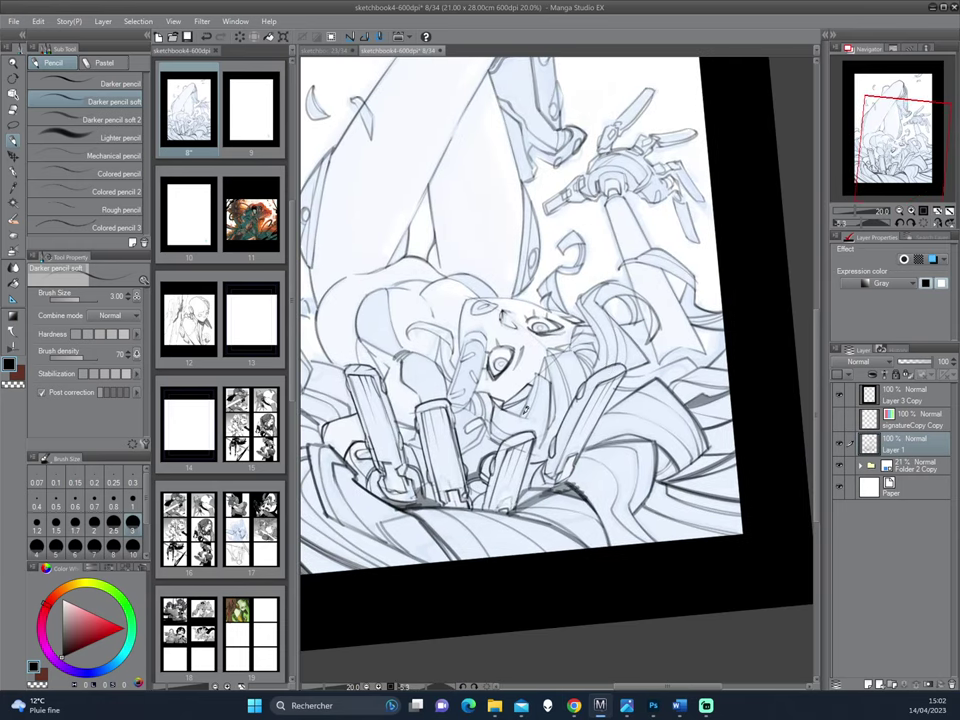
{"action": "mouse_move", "coordinate": [542, 370]}
{"action": "left_mouse_down"}
{"action": "mouse_move", "coordinate": [534, 397]}
{"action": "mouse_move", "coordinate": [570, 352]}
{"action": "mouse_move", "coordinate": [626, 322]}
{"action": "left_mouse_up"}
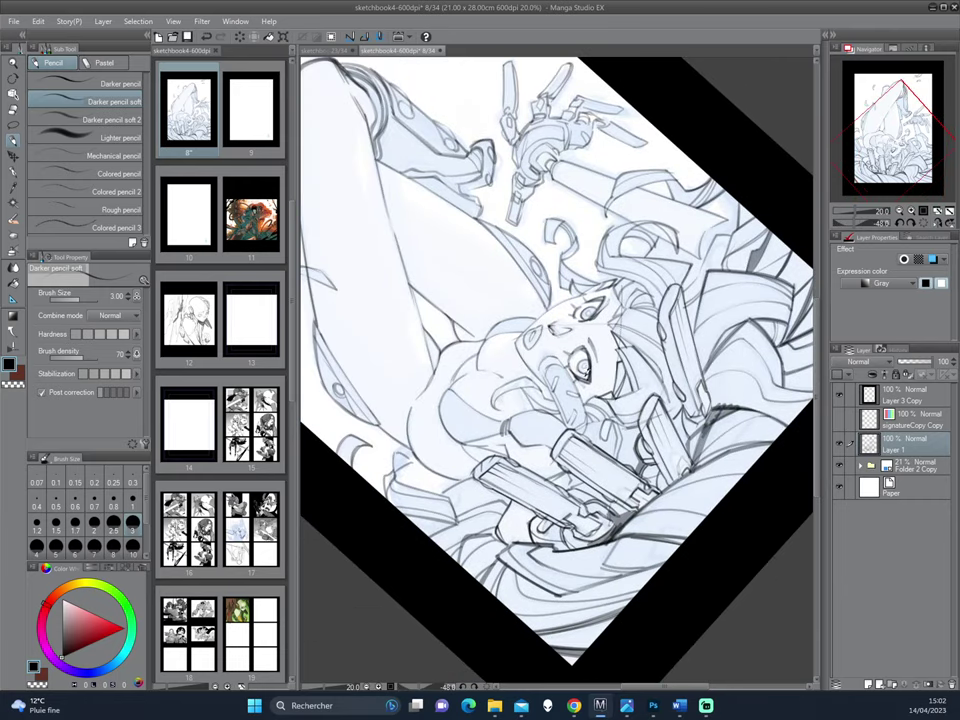
{"action": "left_click_drag", "start_coordinate": [598, 334], "coordinate": [617, 305]}
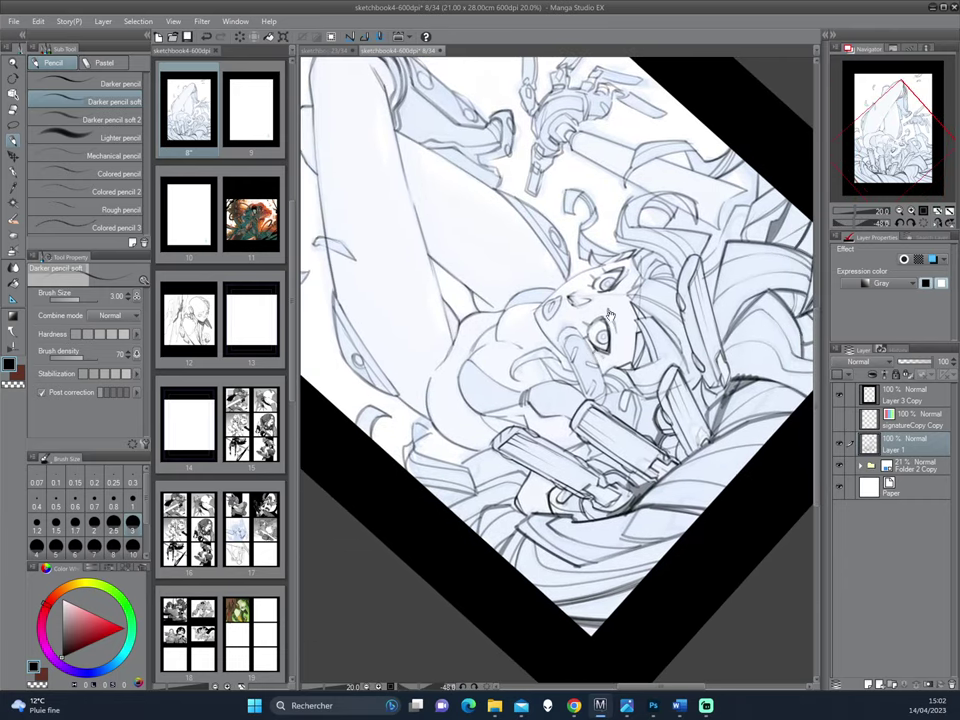
- Turn off the layer color effect on Folder 2 Copy to show its original colors, and reselect Layer 1
{"action": "left_click", "coordinate": [920, 464]}
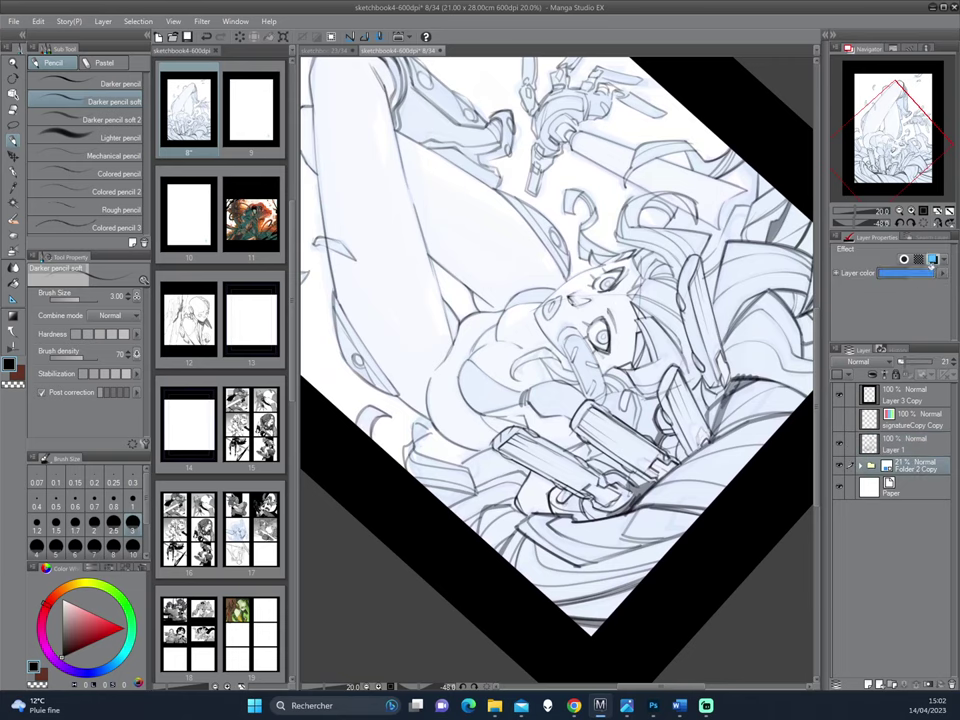
{"action": "left_click", "coordinate": [933, 260]}
{"action": "left_click", "coordinate": [868, 444]}
- Draw the eyebrow above the eye nearest the mechanical thumb and erase its stray lines
{"action": "left_click_drag", "start_coordinate": [627, 311], "coordinate": [613, 342]}
{"action": "left_click_drag", "start_coordinate": [632, 440], "coordinate": [620, 320]}
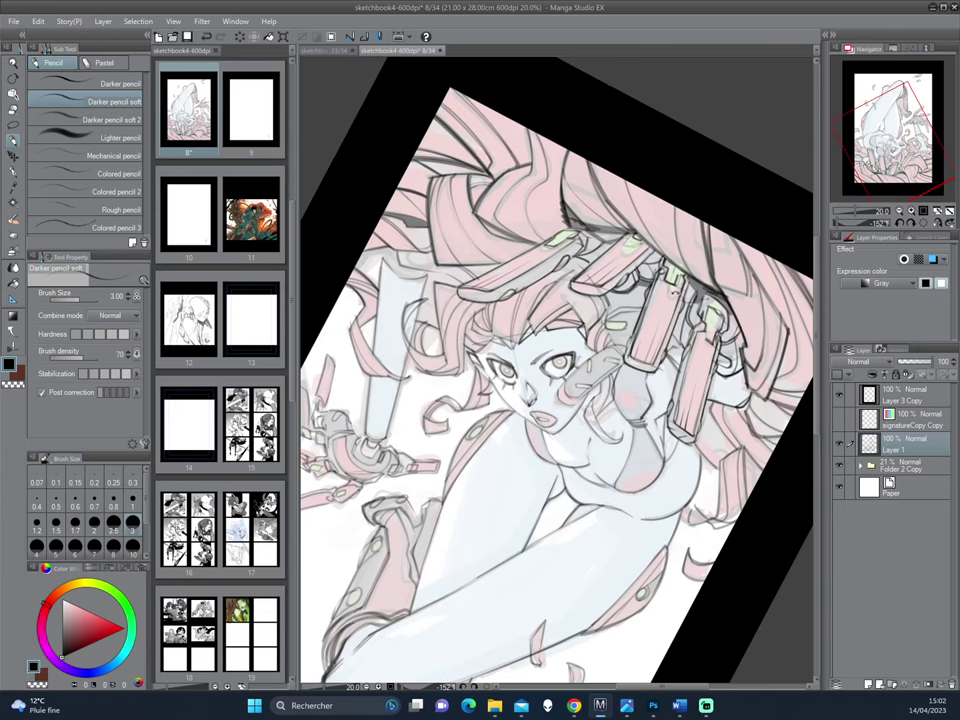
{"action": "left_click_drag", "start_coordinate": [675, 293], "coordinate": [688, 350]}
{"action": "key", "text": "c"}
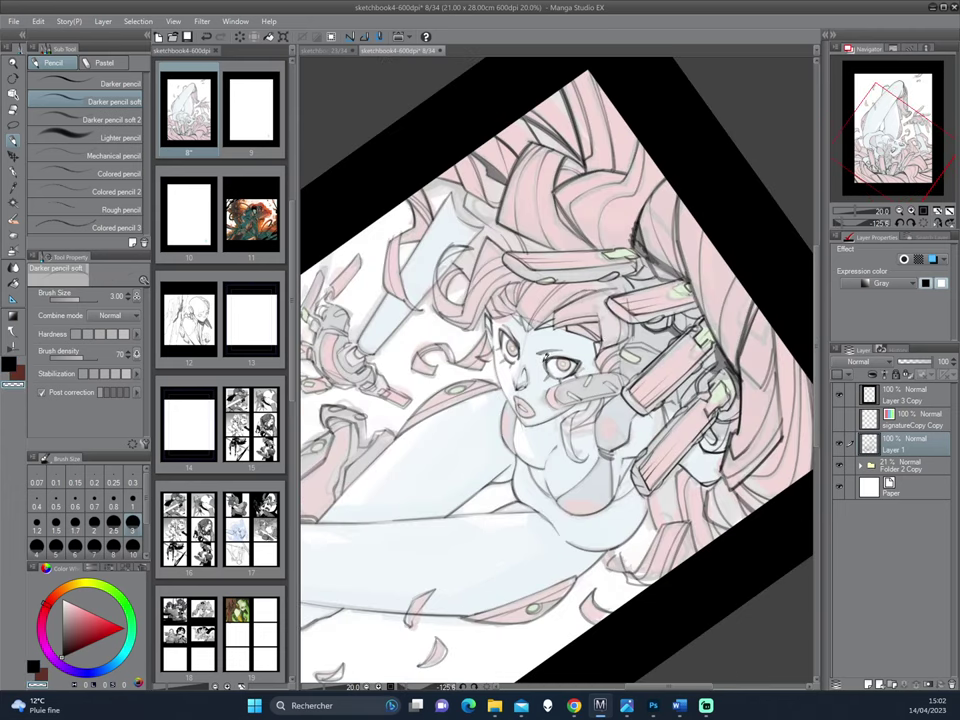
{"action": "key", "text": "c"}
{"action": "key", "text": "h"}
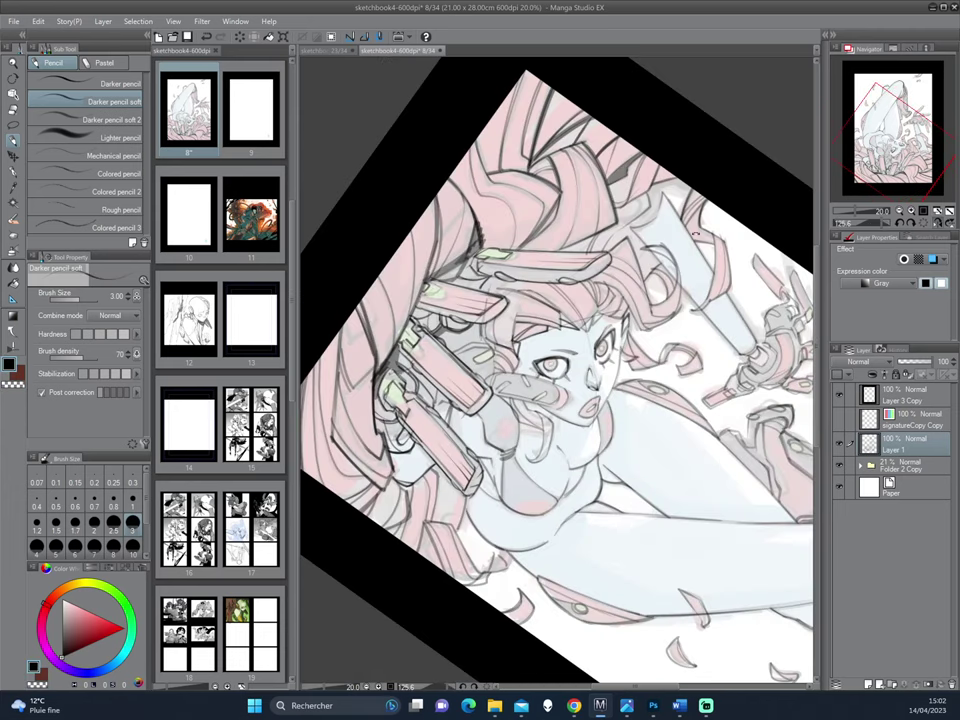
- Darken the brow, lash and nose lines of the face, checking them in mirrored and rotated views
{"action": "left_click_drag", "start_coordinate": [697, 240], "coordinate": [667, 403]}
{"action": "key", "text": "minus"}
{"action": "key", "text": "minus"}
{"action": "key", "text": "minus"}
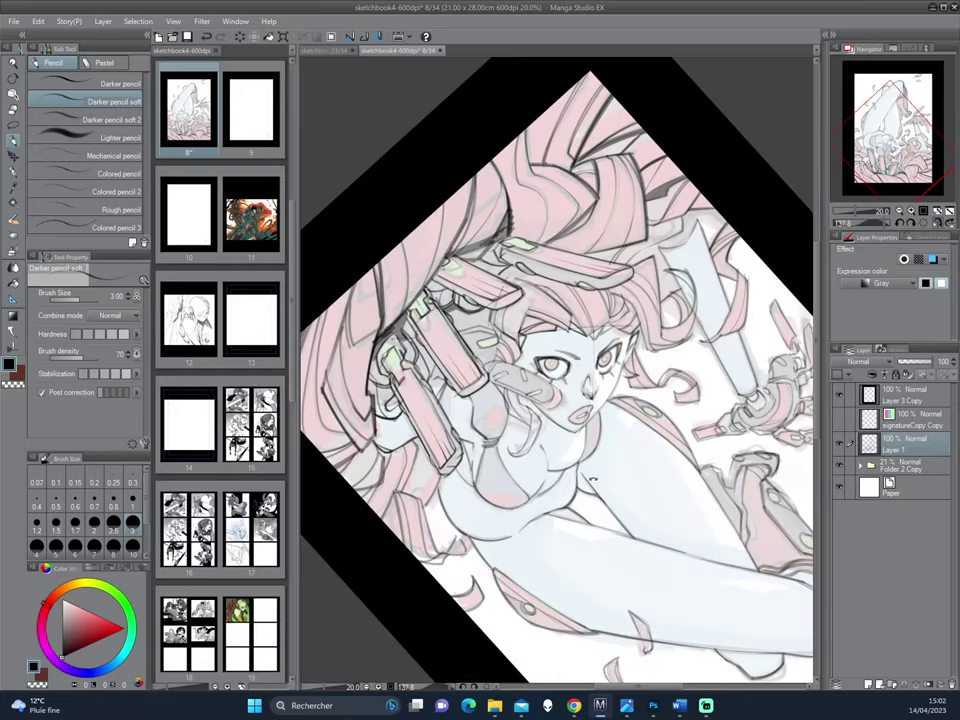
{"action": "key", "text": "minus"}
{"action": "key", "text": "minus"}
{"action": "key", "text": "minus"}
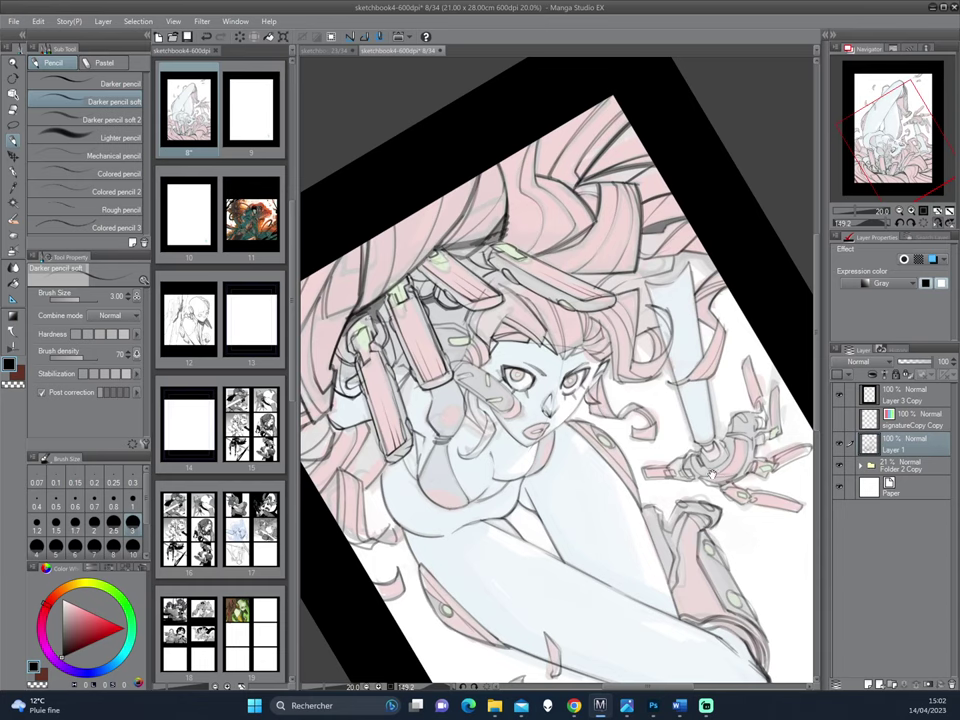
{"action": "left_click_drag", "start_coordinate": [534, 356], "coordinate": [638, 346]}
{"action": "left_click_drag", "start_coordinate": [638, 346], "coordinate": [678, 467]}
{"action": "key", "text": "minus"}
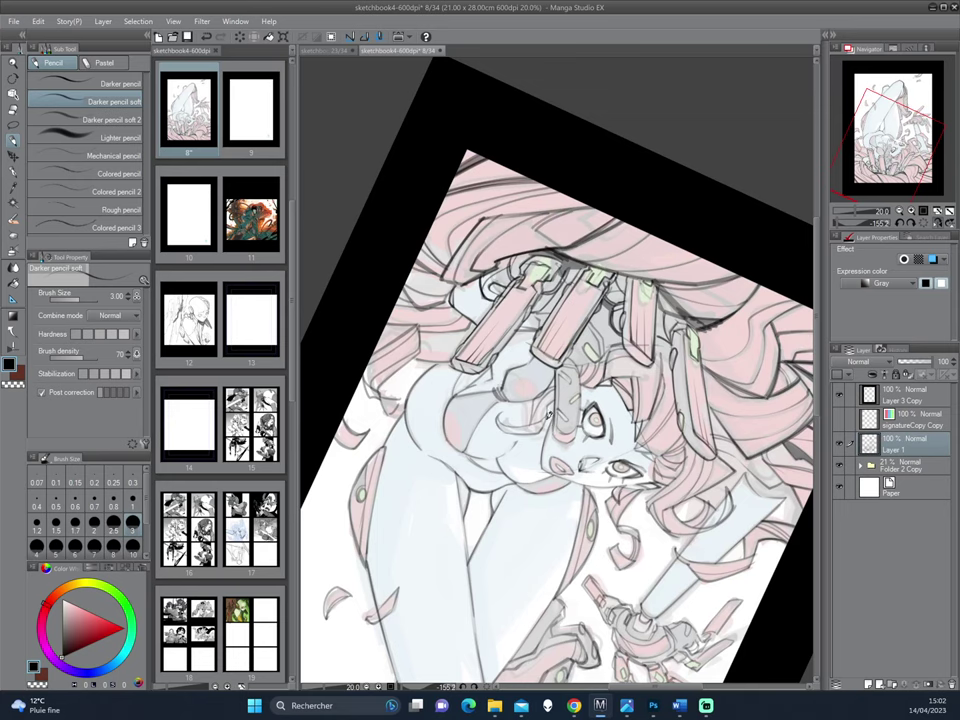
- Outline the mechanical thumb resting against the cheek using the Darker pencil soft 2 brush at size 2.5 and density 50
{"action": "left_click", "coordinate": [68, 116]}
{"action": "left_click", "coordinate": [115, 521]}
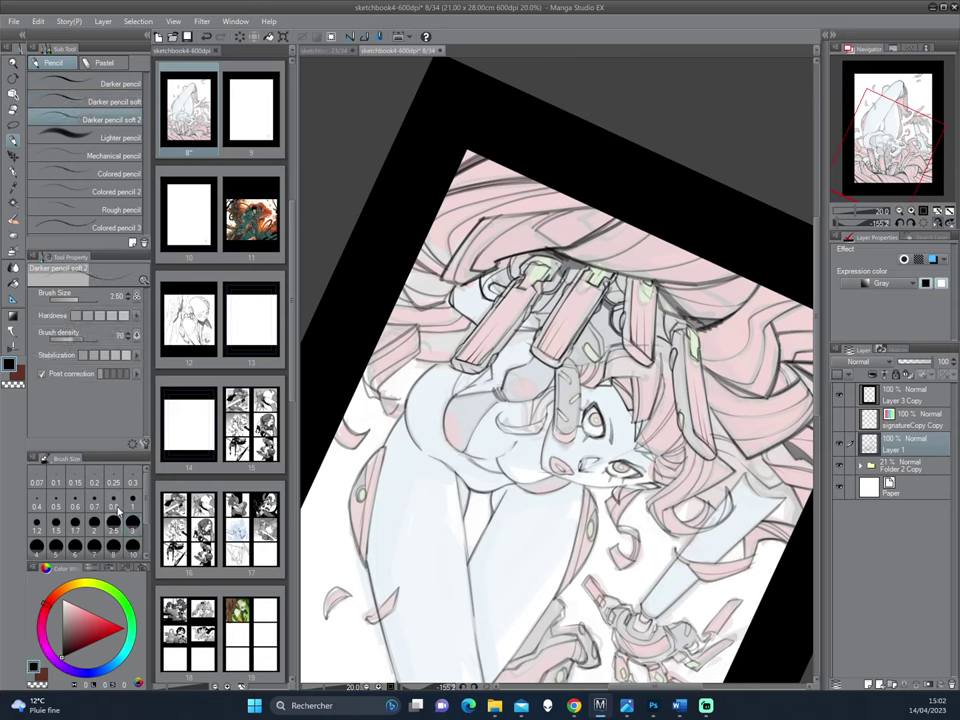
{"action": "mouse_move", "coordinate": [558, 411]}
{"action": "left_mouse_down"}
{"action": "mouse_move", "coordinate": [562, 436]}
{"action": "mouse_move", "coordinate": [576, 434]}
{"action": "left_mouse_up"}
{"action": "left_click_drag", "start_coordinate": [584, 373], "coordinate": [580, 410]}
{"action": "left_click_drag", "start_coordinate": [657, 292], "coordinate": [676, 413]}
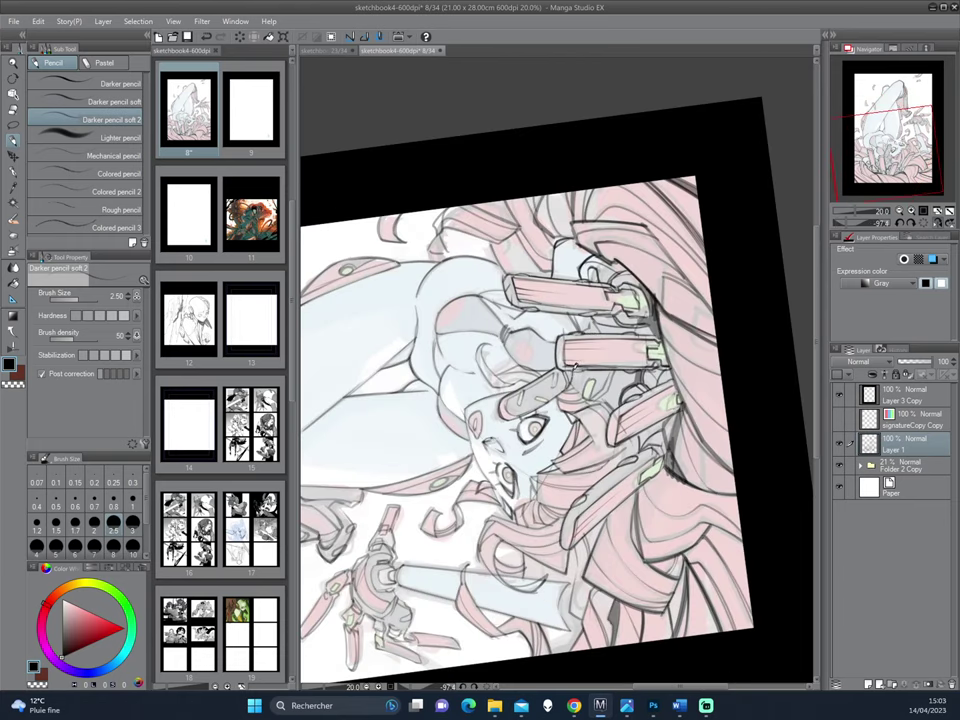
{"action": "left_click_drag", "start_coordinate": [648, 283], "coordinate": [657, 383]}
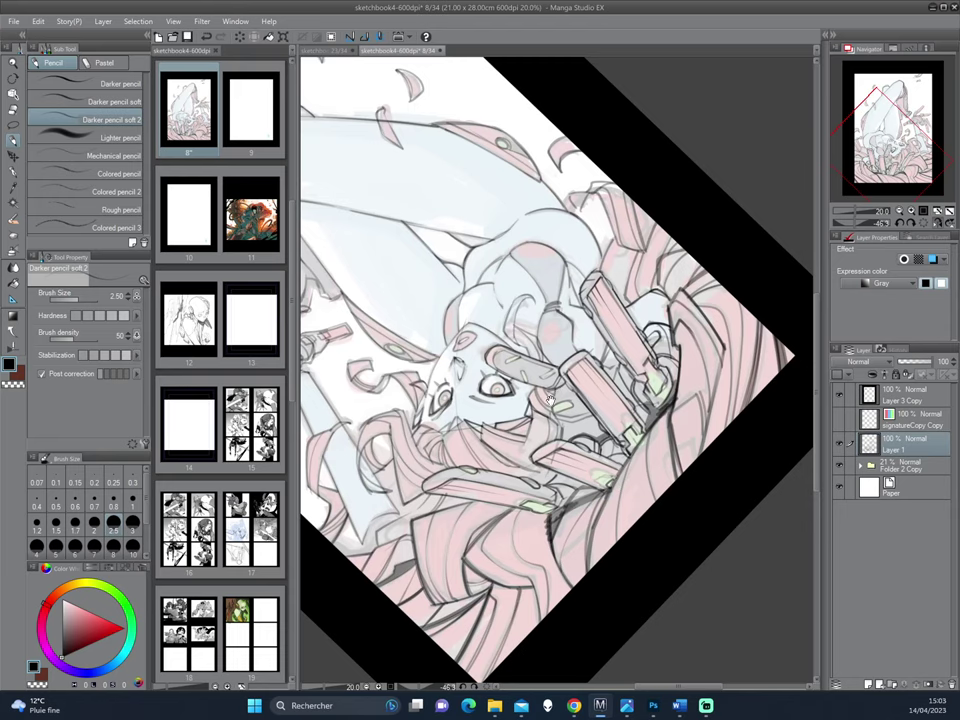
- Draw the concentric circular joint on the rounded mechanical part near the base of the thumb
{"action": "key", "text": "minus"}
{"action": "key", "text": "minus"}
{"action": "key", "text": "minus"}
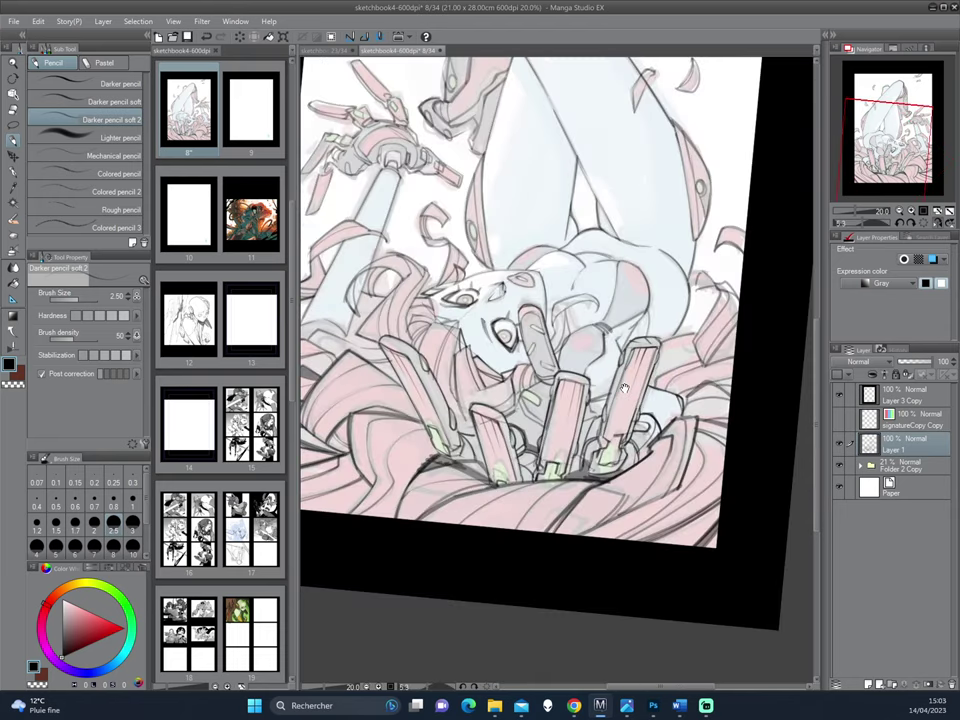
{"action": "mouse_move", "coordinate": [589, 280]}
{"action": "left_mouse_down"}
{"action": "mouse_move", "coordinate": [636, 425]}
{"action": "mouse_move", "coordinate": [631, 333]}
{"action": "mouse_move", "coordinate": [568, 460]}
{"action": "mouse_move", "coordinate": [648, 389]}
{"action": "mouse_move", "coordinate": [639, 327]}
{"action": "mouse_move", "coordinate": [590, 383]}
{"action": "mouse_move", "coordinate": [612, 369]}
{"action": "mouse_move", "coordinate": [602, 377]}
{"action": "left_mouse_up"}
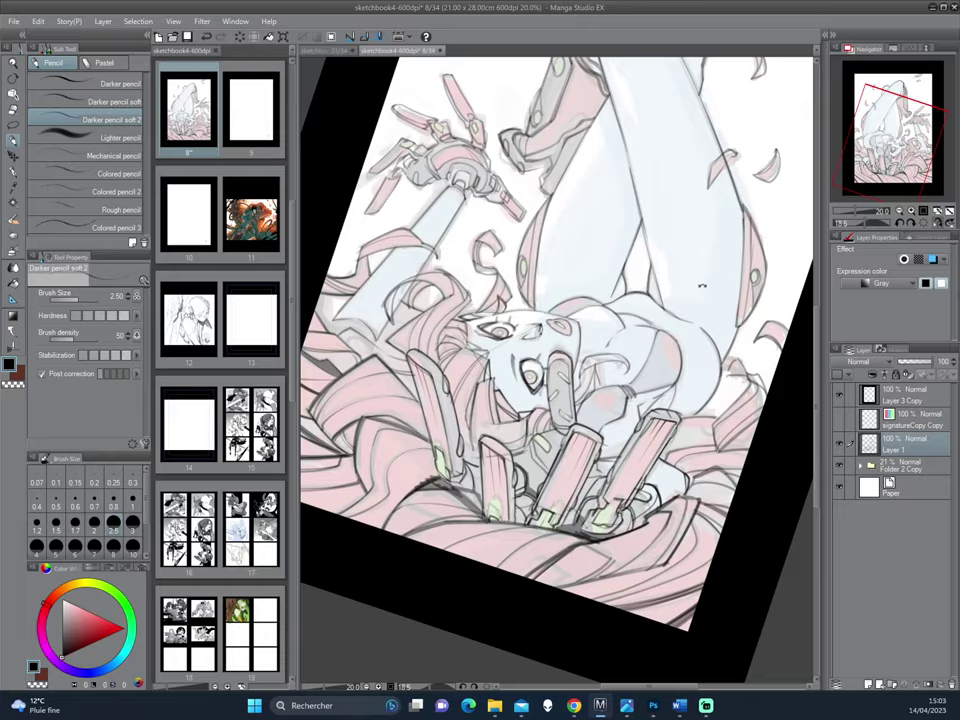
{"action": "left_click_drag", "start_coordinate": [702, 286], "coordinate": [632, 474]}
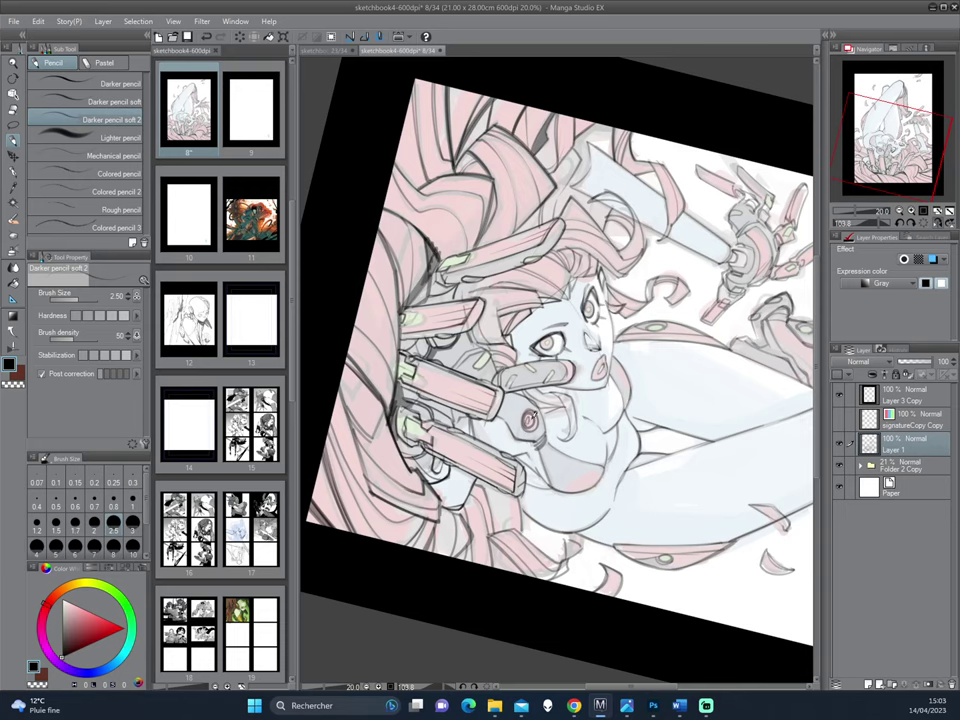
{"action": "left_click_drag", "start_coordinate": [590, 307], "coordinate": [618, 378]}
{"action": "left_click_drag", "start_coordinate": [660, 330], "coordinate": [606, 411]}
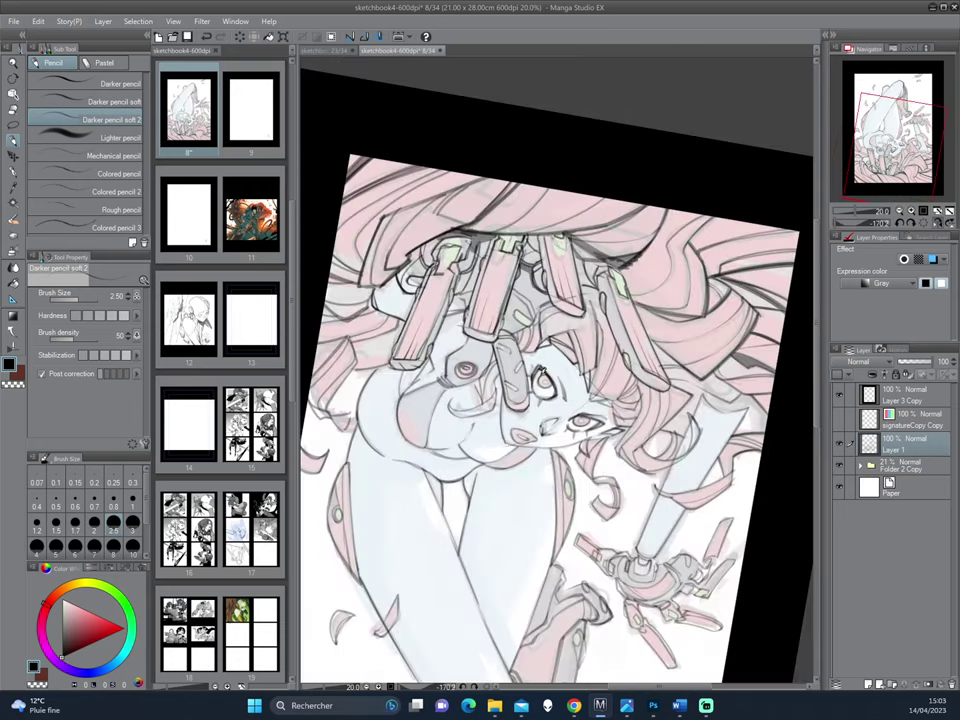
- Clean up and redraw the eyebrow beside the thumb, and sharpen the lines around the eyes
{"action": "key", "text": "c"}
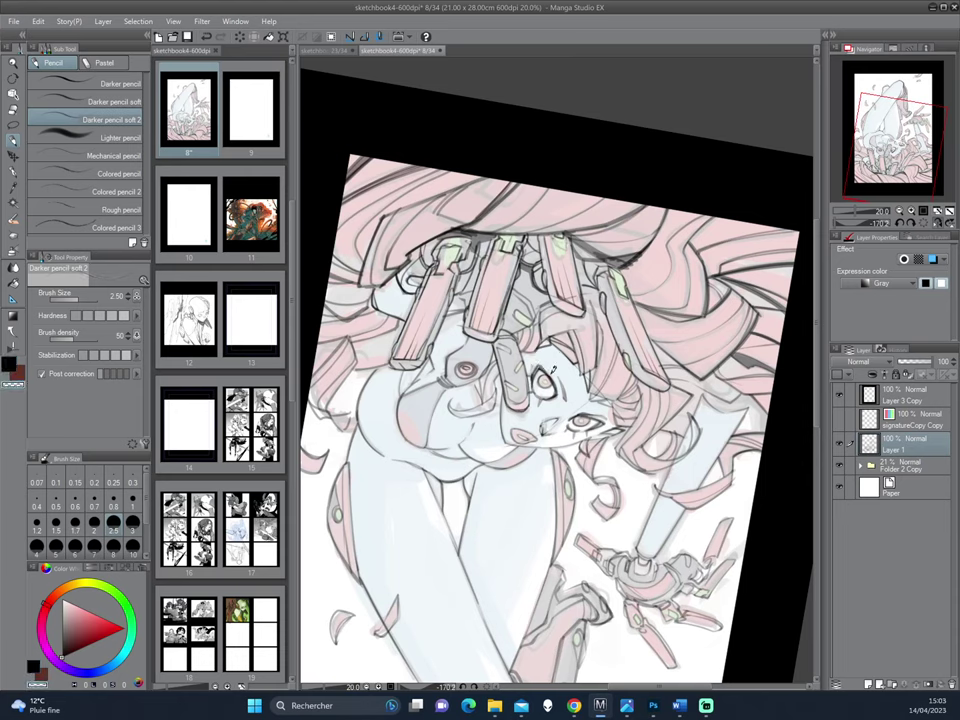
{"action": "key", "text": "c"}
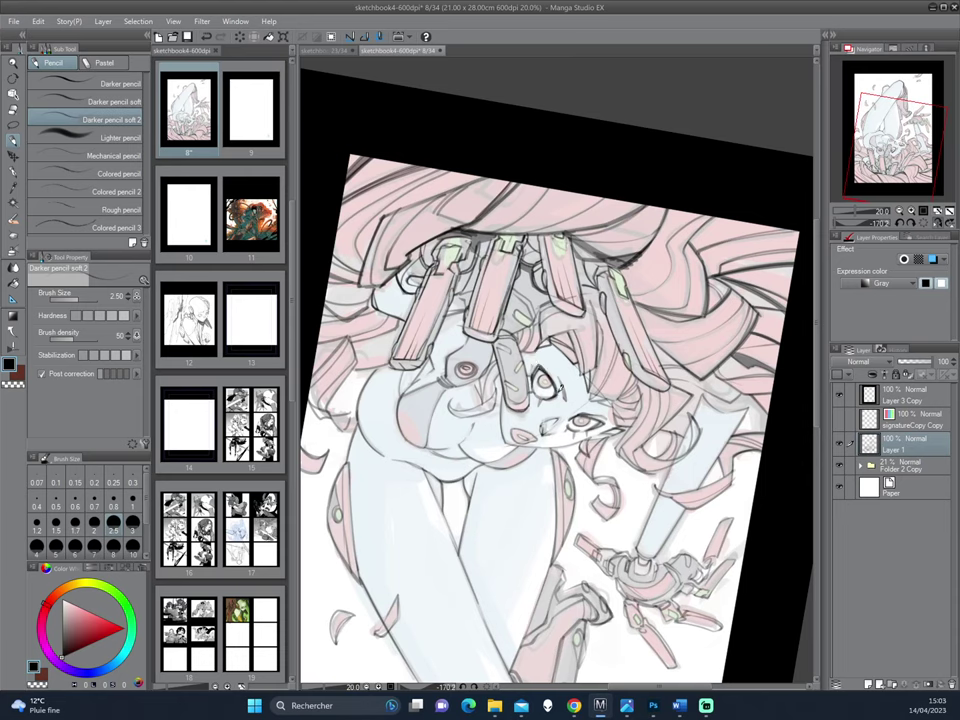
{"action": "mouse_move", "coordinate": [556, 394]}
{"action": "left_mouse_down"}
{"action": "mouse_move", "coordinate": [620, 374]}
{"action": "mouse_move", "coordinate": [625, 328]}
{"action": "mouse_move", "coordinate": [634, 393]}
{"action": "left_mouse_up"}
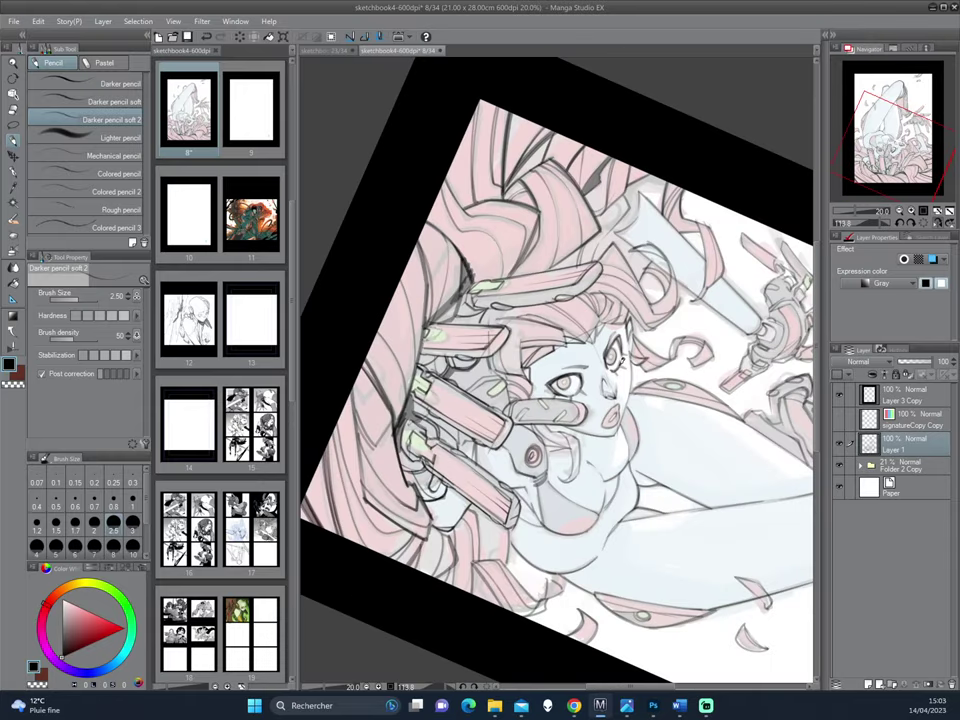
- Reinforce the jawline beside the thumb tip and the lines at the thumb's base
{"action": "scroll", "coordinate": [566, 418], "scroll_direction": "down", "scroll_amount": 1}
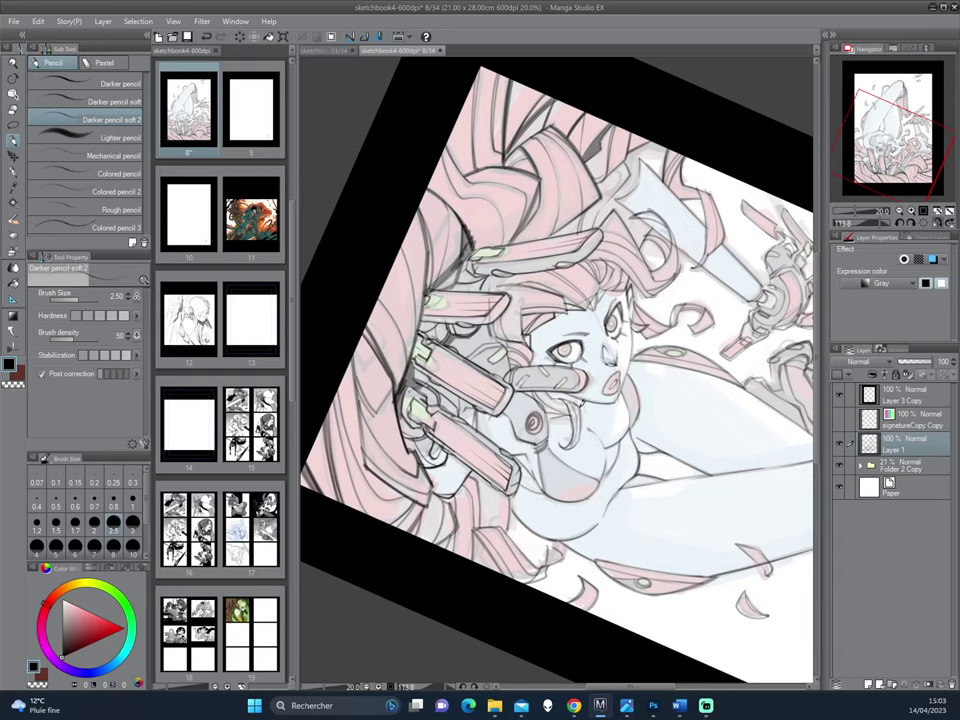
{"action": "left_click_drag", "start_coordinate": [643, 314], "coordinate": [593, 382]}
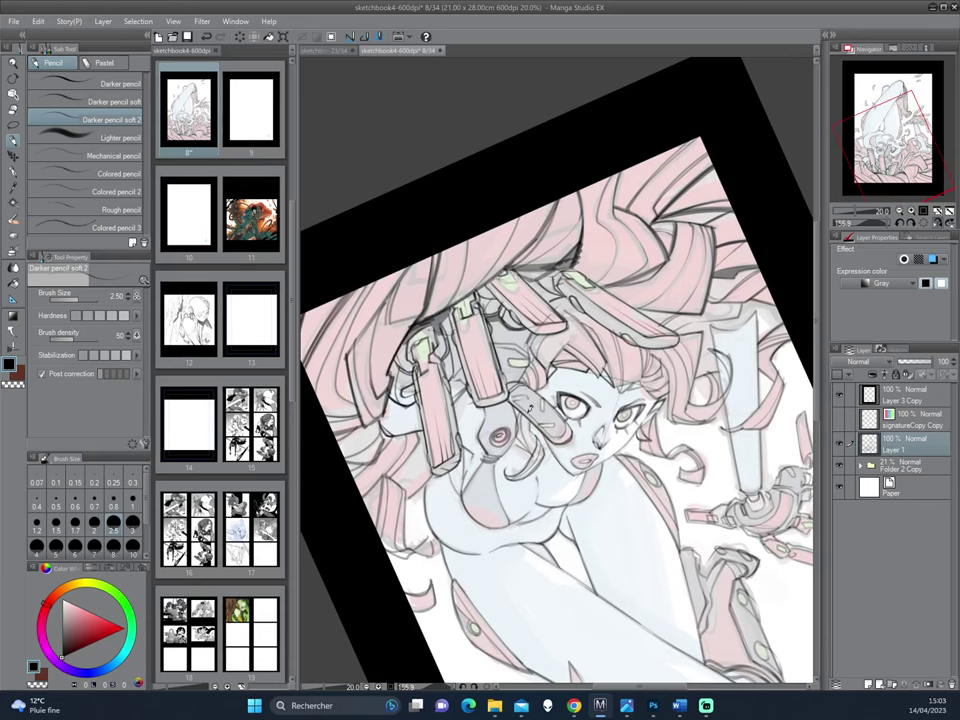
{"action": "left_click_drag", "start_coordinate": [597, 490], "coordinate": [593, 408]}
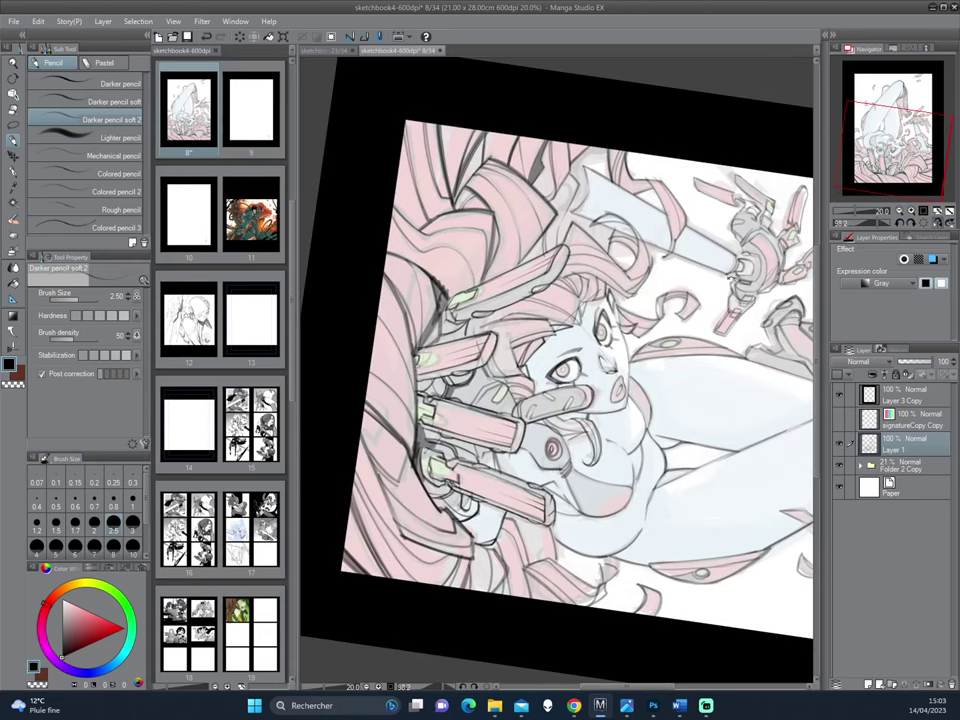
{"action": "key", "text": "asciicircum"}
{"action": "key", "text": "asciicircum"}
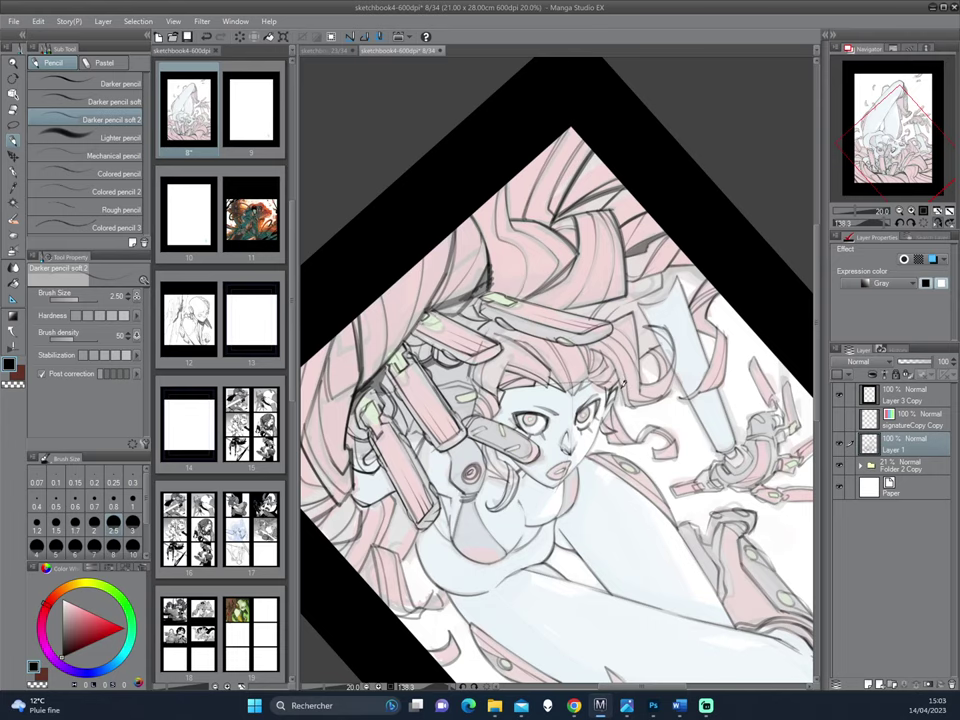
- Draw the hair strands beside the temple on the far side of the face
{"action": "key", "text": "h"}
{"action": "key", "text": "asciicircum"}
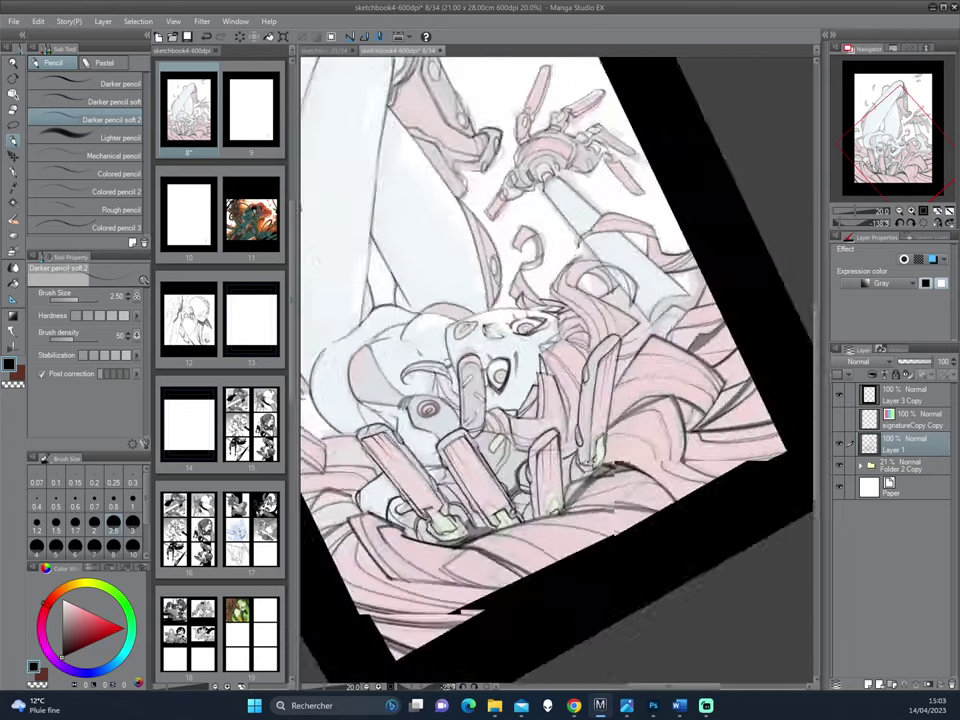
{"action": "key", "text": "asciicircum"}
{"action": "key", "text": "asciicircum"}
{"action": "key", "text": "asciicircum"}
{"action": "key", "text": "asciicircum"}
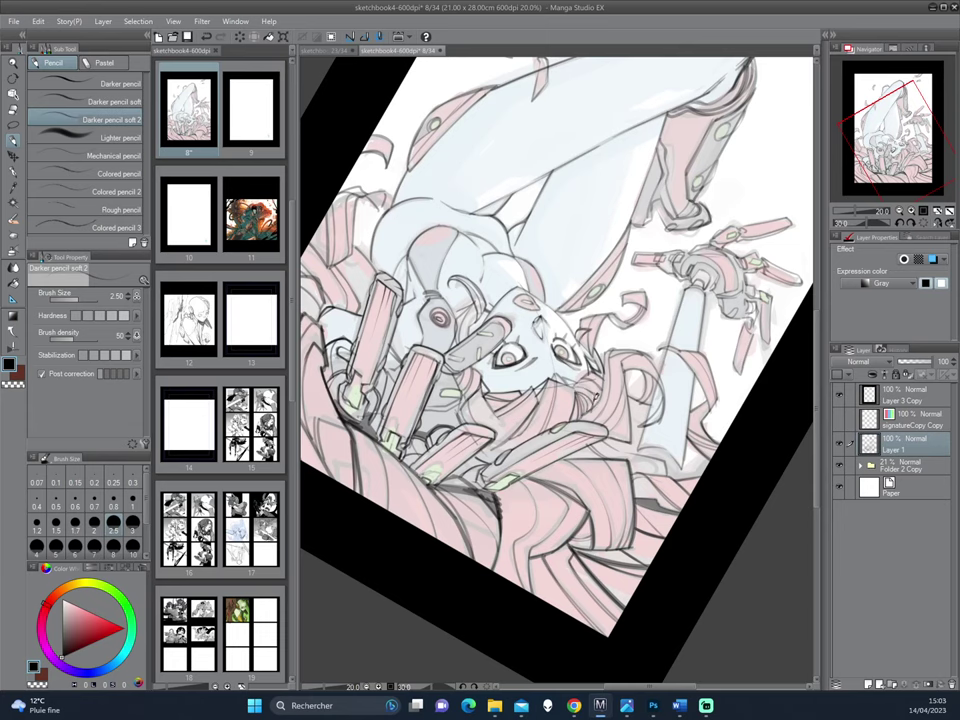
{"action": "left_click_drag", "start_coordinate": [682, 338], "coordinate": [629, 477]}
{"action": "double_click", "coordinate": [629, 477]}
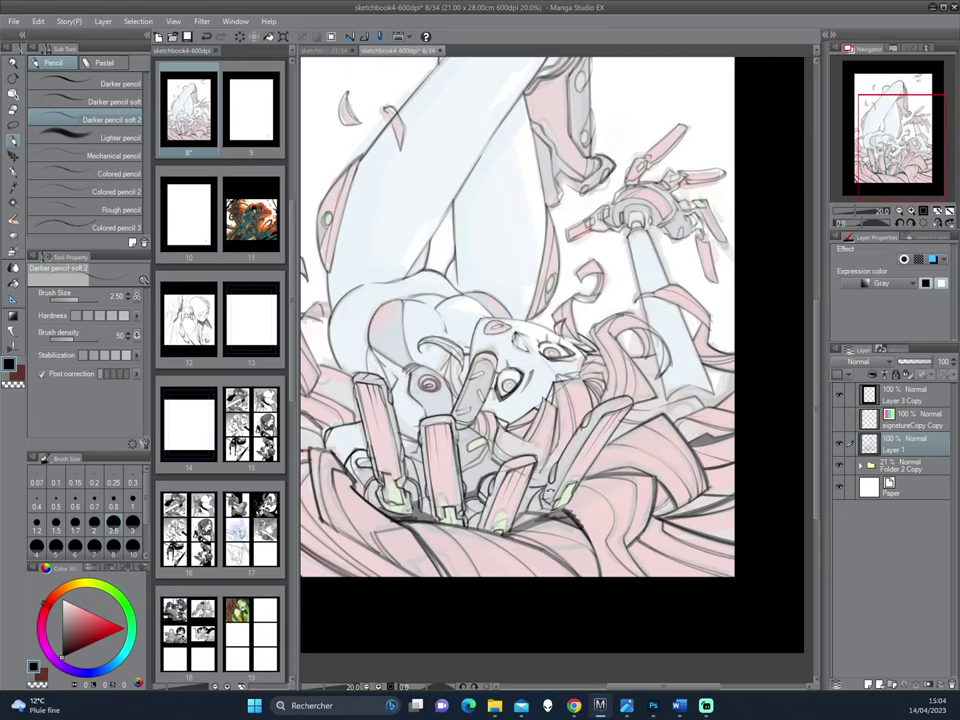
- Darken the hairline strands along the forehead and around the far eye
{"action": "left_click_drag", "start_coordinate": [551, 491], "coordinate": [596, 485]}
{"action": "key", "text": "minus"}
{"action": "key", "text": "minus"}
{"action": "key", "text": "minus"}
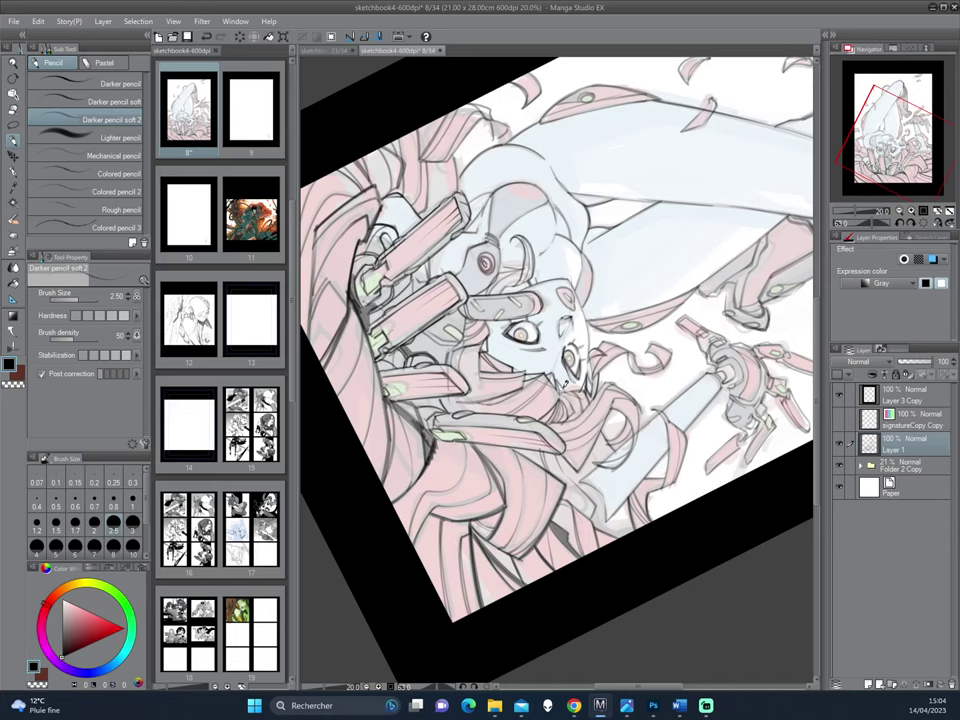
{"action": "left_click_drag", "start_coordinate": [625, 420], "coordinate": [610, 307]}
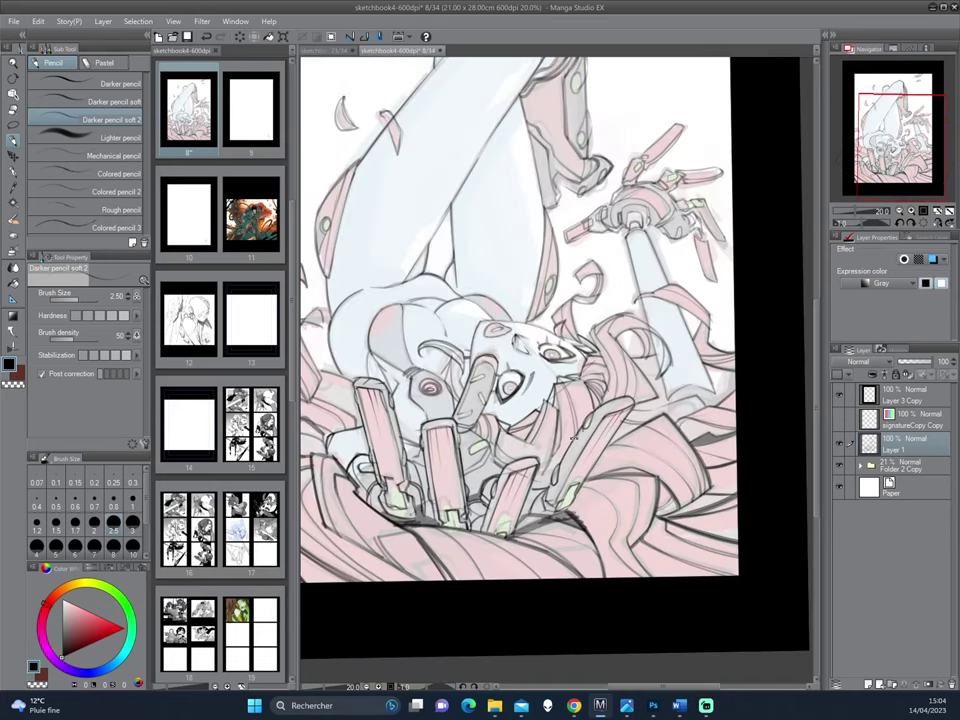
{"action": "left_click_drag", "start_coordinate": [574, 437], "coordinate": [668, 290]}
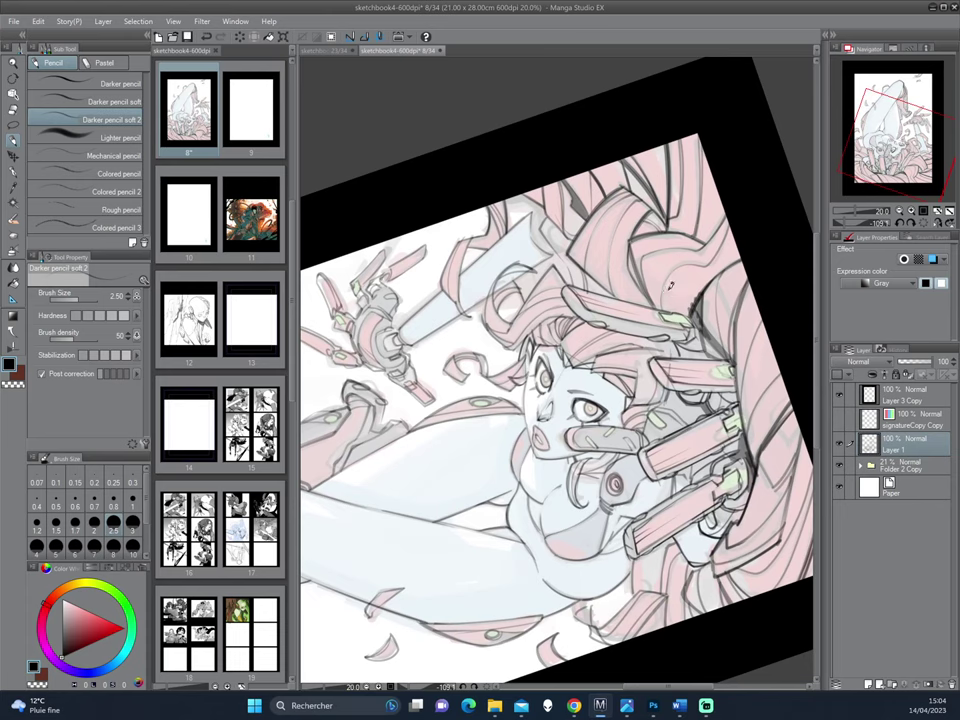
- Turn on the blue layer color effect for Folder 2 Copy and reselect Layer 1
{"action": "left_click", "coordinate": [838, 465]}
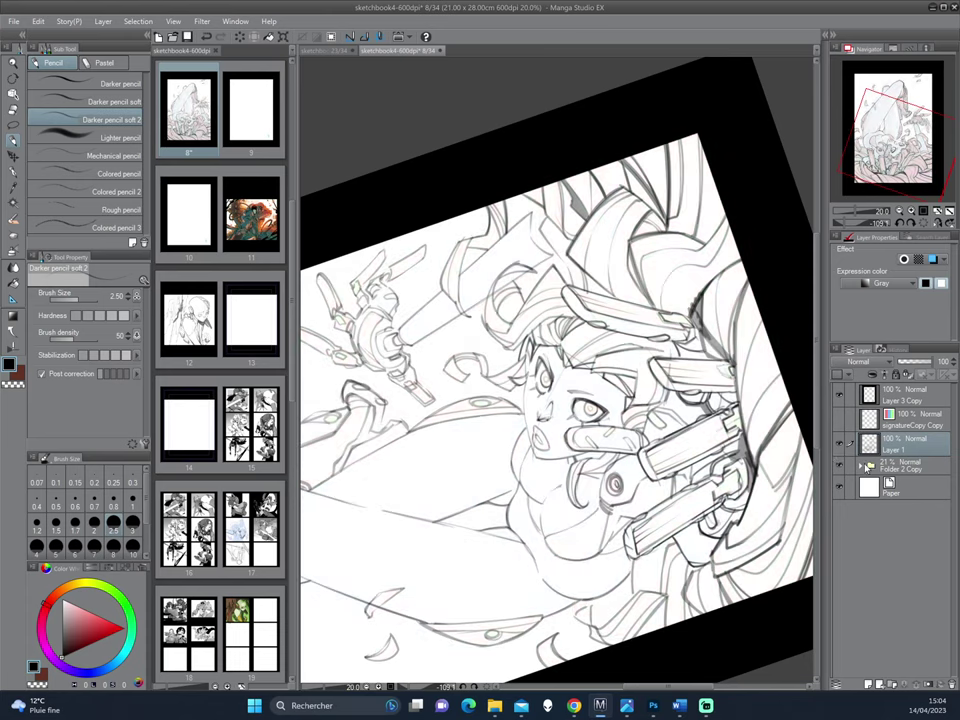
{"action": "left_click", "coordinate": [838, 465]}
{"action": "left_click", "coordinate": [905, 465]}
{"action": "left_click", "coordinate": [932, 259]}
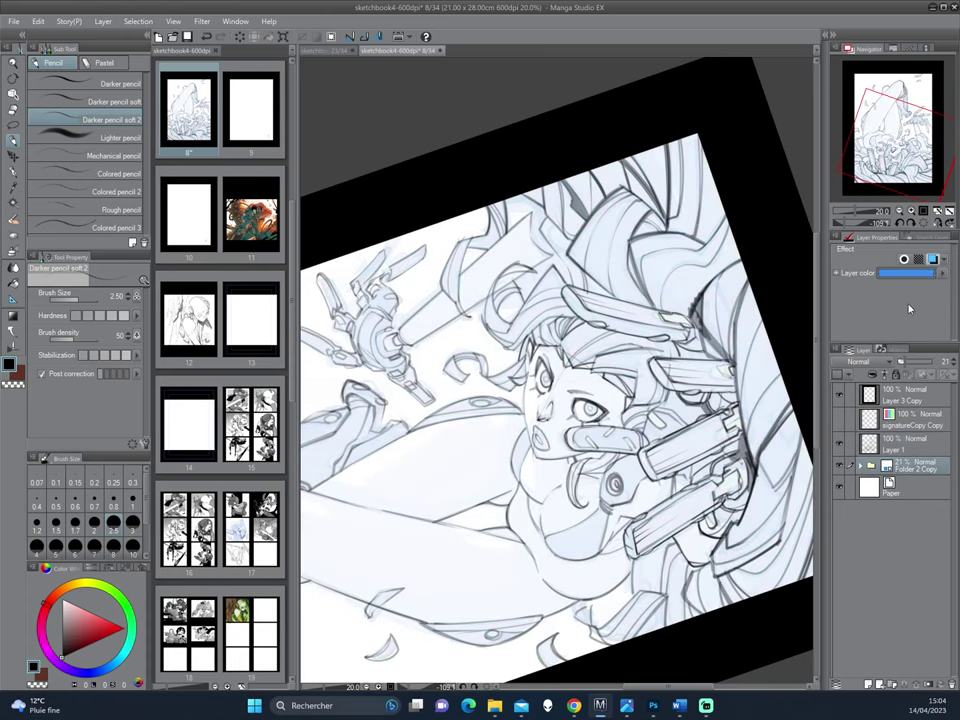
{"action": "left_click", "coordinate": [900, 441]}
{"action": "left_click", "coordinate": [932, 259]}
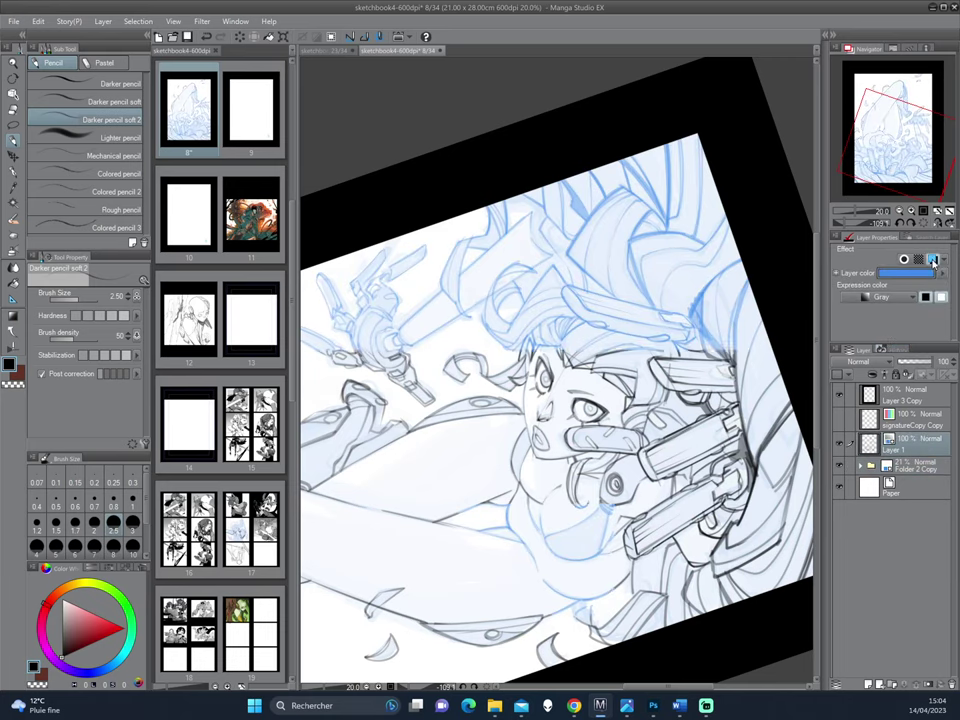
{"action": "left_click_drag", "start_coordinate": [680, 480], "coordinate": [722, 454]}
{"action": "left_click_drag", "start_coordinate": [666, 276], "coordinate": [688, 434]}
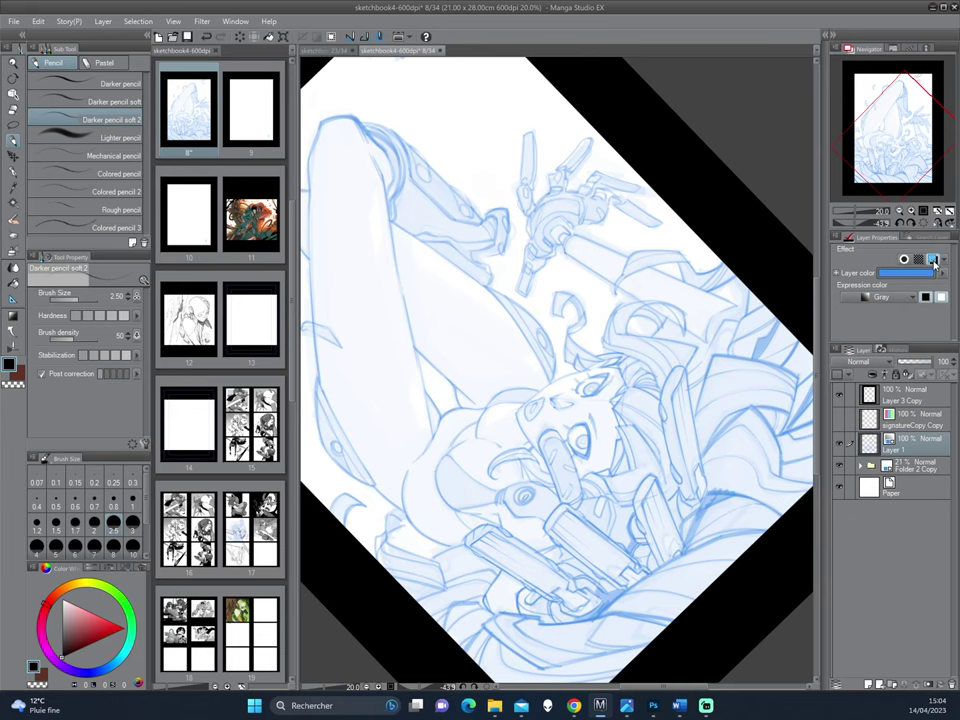
{"action": "left_click", "coordinate": [932, 259]}
- Refine the pencil contours around the mouth, neck and upper chest beneath the face
{"action": "left_click_drag", "start_coordinate": [754, 279], "coordinate": [609, 316]}
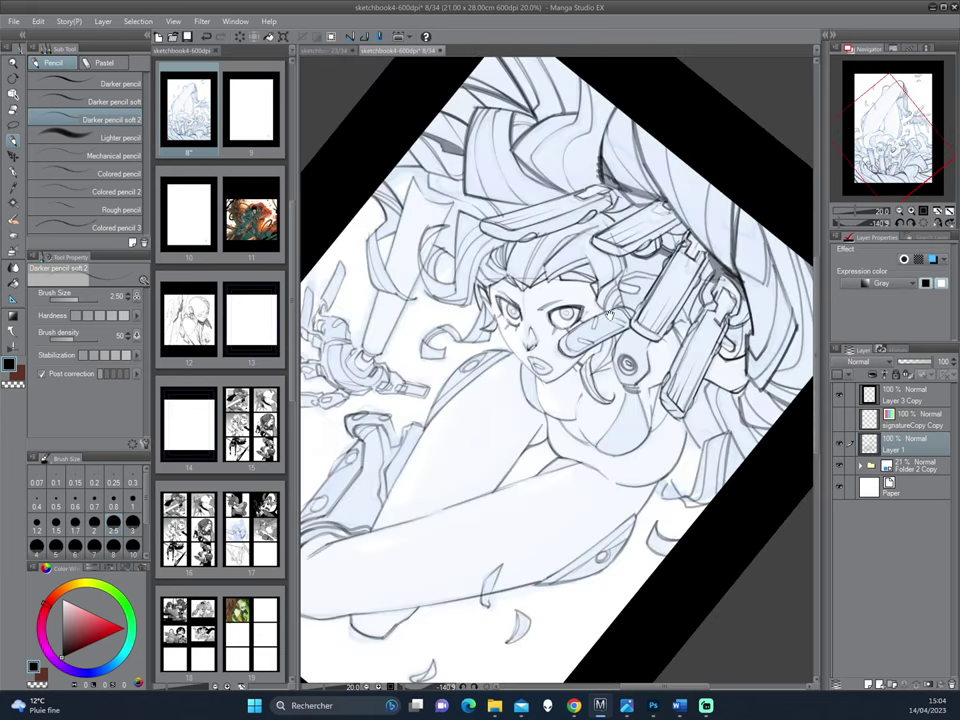
{"action": "left_click_drag", "start_coordinate": [495, 304], "coordinate": [522, 337]}
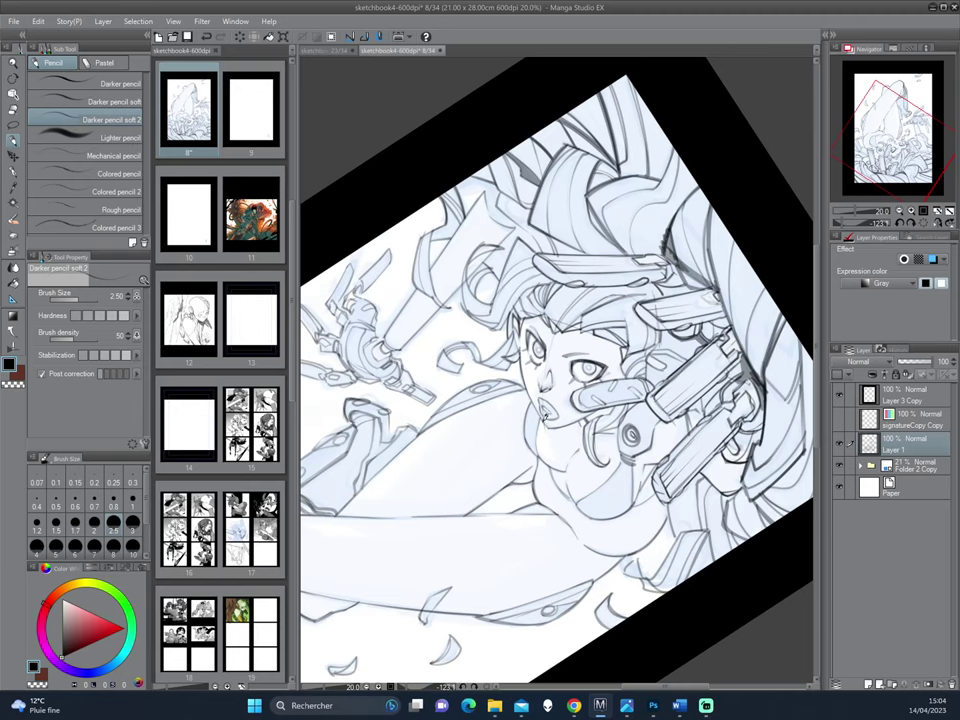
{"action": "left_click_drag", "start_coordinate": [549, 426], "coordinate": [531, 380]}
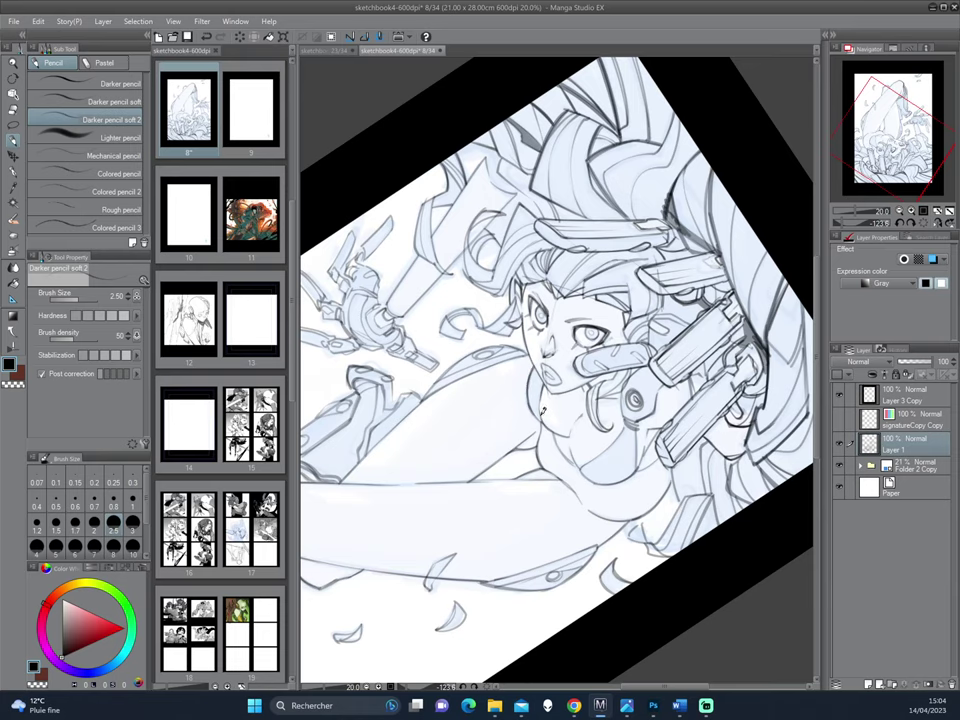
{"action": "left_click_drag", "start_coordinate": [700, 319], "coordinate": [621, 400]}
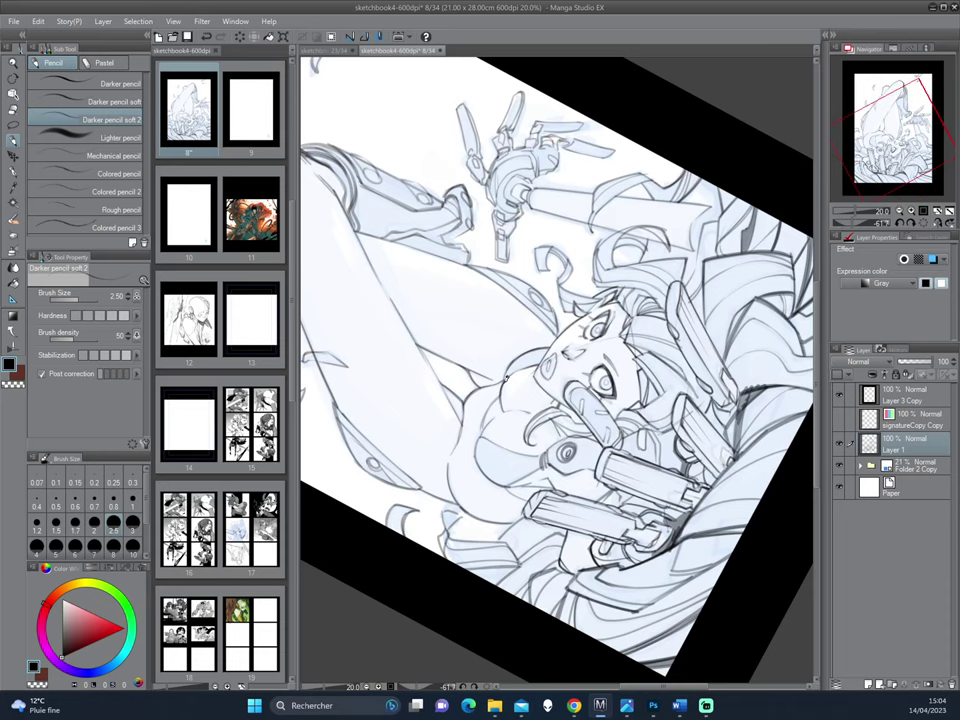
{"action": "left_click_drag", "start_coordinate": [493, 387], "coordinate": [549, 372]}
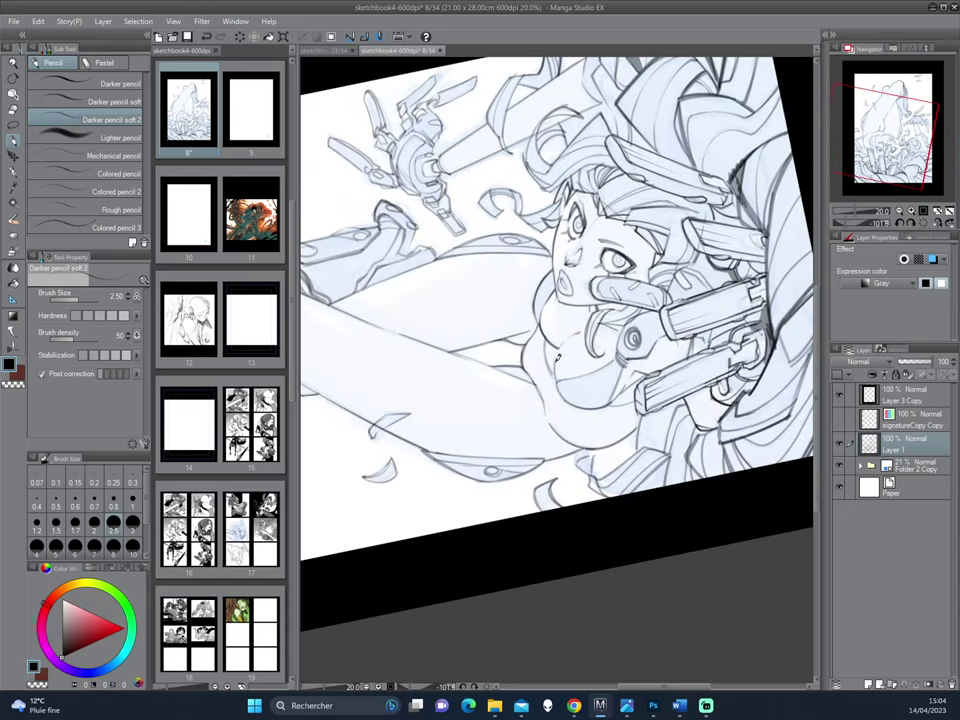
{"action": "left_click_drag", "start_coordinate": [557, 437], "coordinate": [648, 388]}
- Reinforce the chest and shoulder contour beside the tip of the outermost mechanical finger
{"action": "left_click_drag", "start_coordinate": [651, 249], "coordinate": [615, 330]}
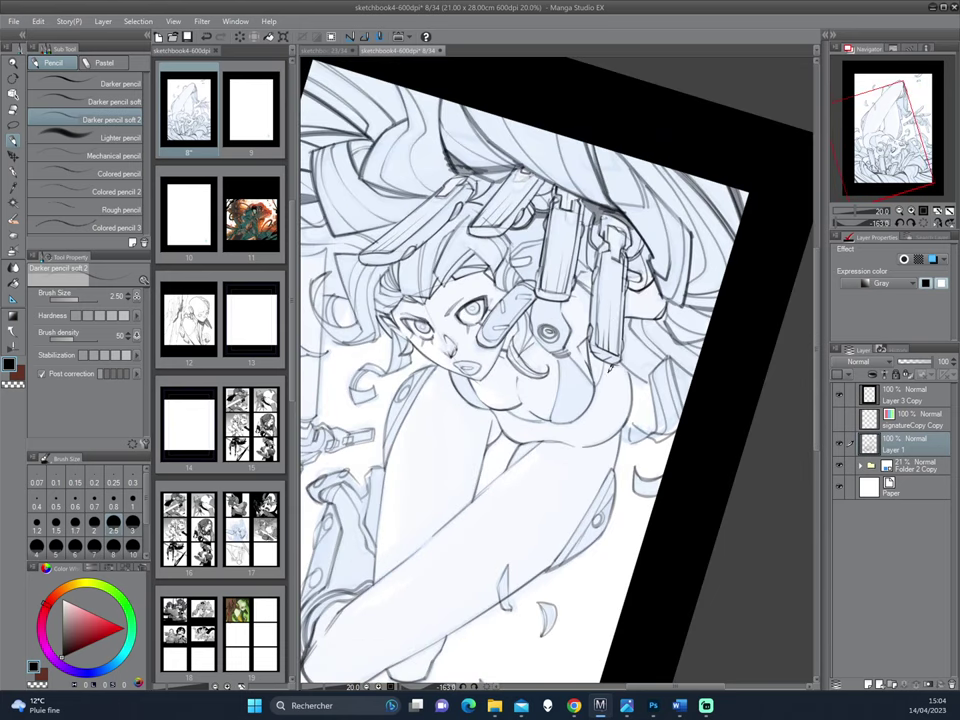
{"action": "mouse_move", "coordinate": [657, 272]}
{"action": "left_mouse_down"}
{"action": "mouse_move", "coordinate": [678, 333]}
{"action": "mouse_move", "coordinate": [528, 476]}
{"action": "mouse_move", "coordinate": [608, 446]}
{"action": "left_mouse_up"}
{"action": "left_click_drag", "start_coordinate": [556, 348], "coordinate": [630, 411]}
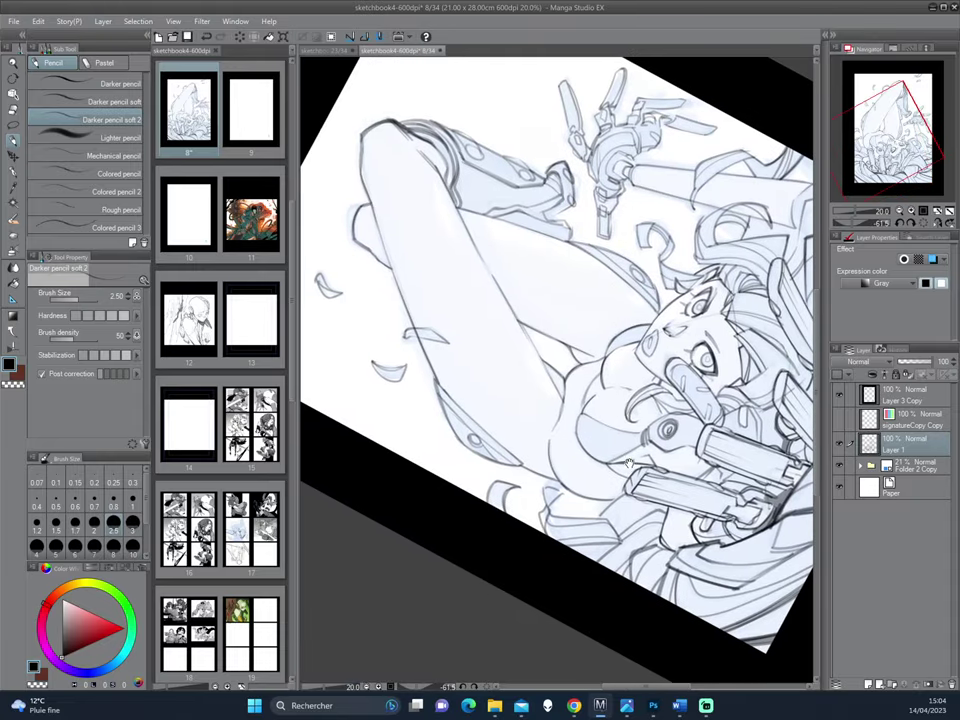
{"action": "mouse_move", "coordinate": [617, 309]}
{"action": "left_mouse_down"}
{"action": "mouse_move", "coordinate": [653, 455]}
{"action": "mouse_move", "coordinate": [650, 333]}
{"action": "left_mouse_up"}
{"action": "scroll", "coordinate": [653, 339], "scroll_direction": "down", "scroll_amount": 1}
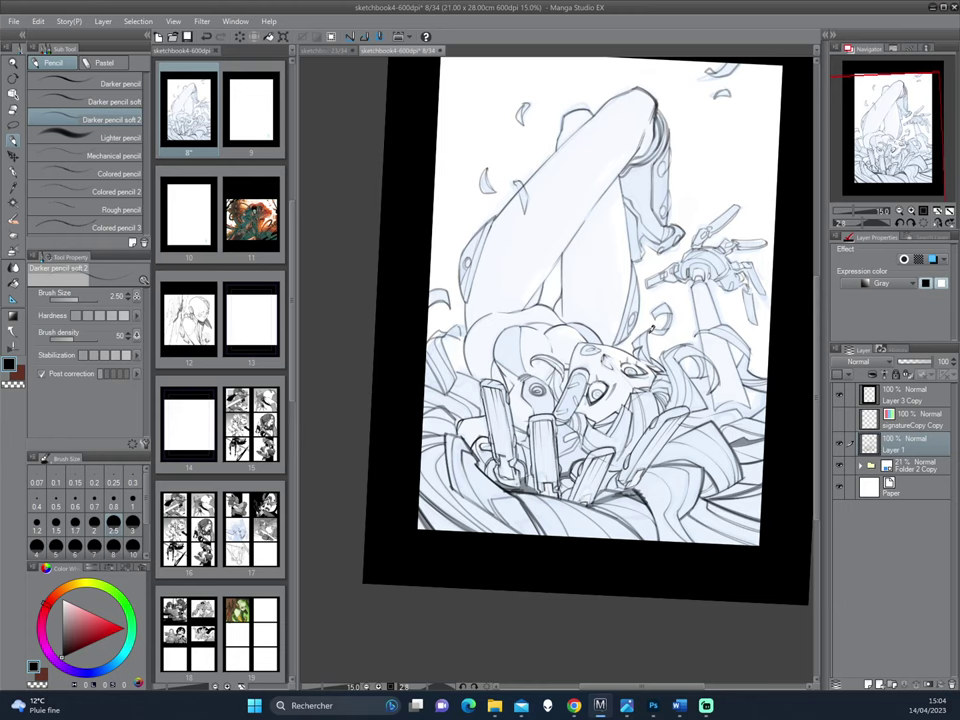
- Define the hair strands between the face and the long mechanical finger closest to the hair
{"action": "left_click_drag", "start_coordinate": [617, 404], "coordinate": [533, 366]}
{"action": "scroll", "coordinate": [618, 401], "scroll_direction": "up", "scroll_amount": 1}
{"action": "left_click_drag", "start_coordinate": [617, 401], "coordinate": [616, 350]}
{"action": "mouse_move", "coordinate": [549, 431]}
{"action": "left_mouse_down"}
{"action": "mouse_move", "coordinate": [541, 443]}
{"action": "mouse_move", "coordinate": [587, 437]}
{"action": "left_mouse_up"}
{"action": "scroll", "coordinate": [586, 436], "scroll_direction": "down", "scroll_amount": 3}
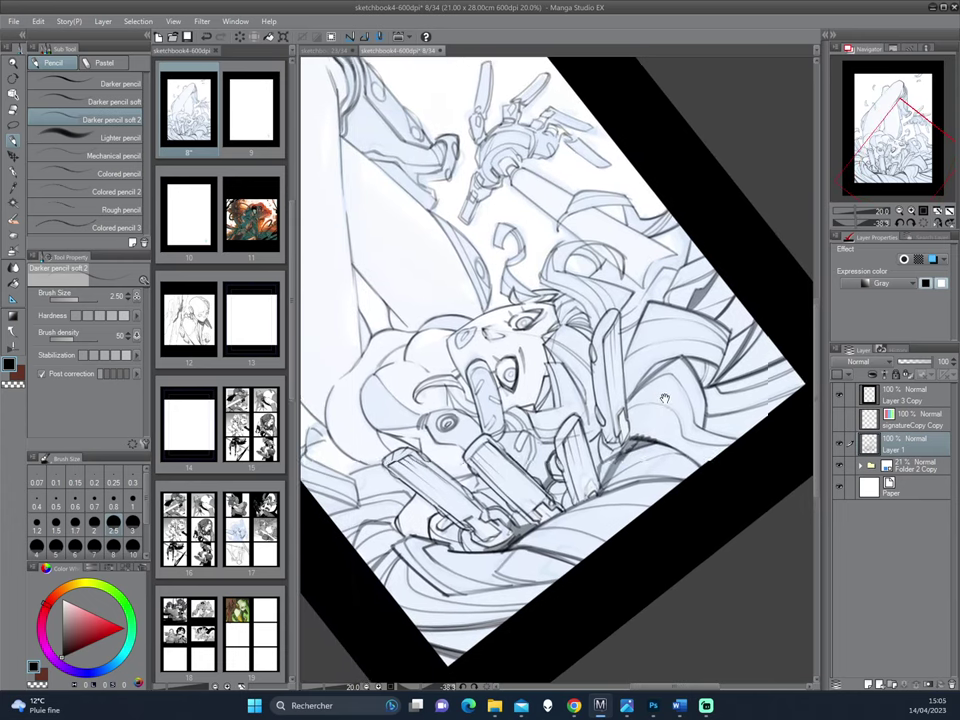
{"action": "left_click_drag", "start_coordinate": [460, 257], "coordinate": [510, 312]}
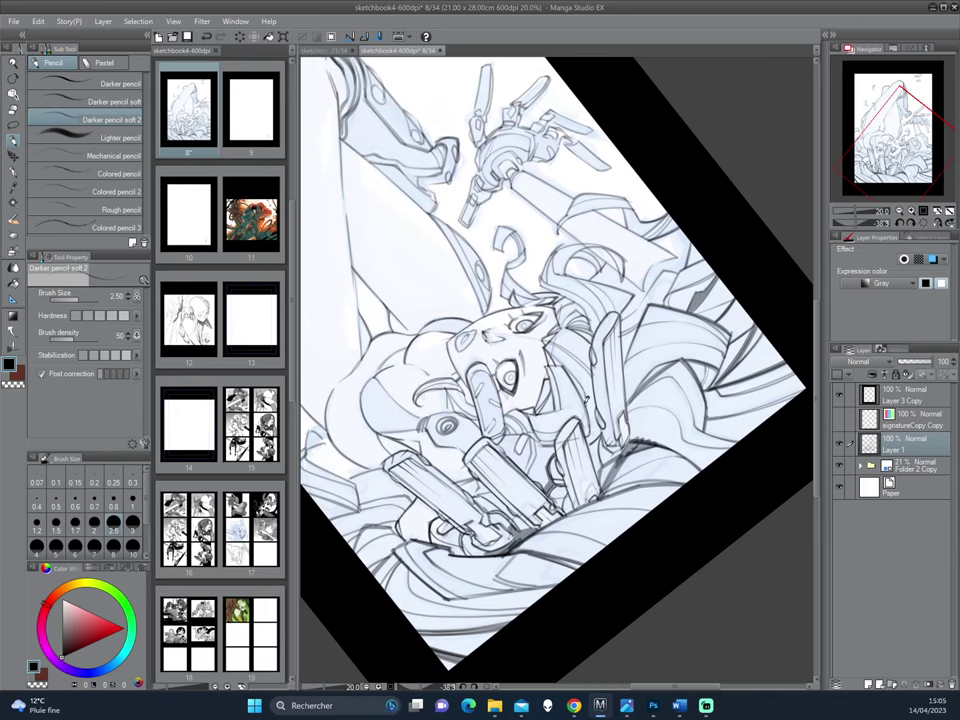
{"action": "left_click_drag", "start_coordinate": [584, 430], "coordinate": [488, 366]}
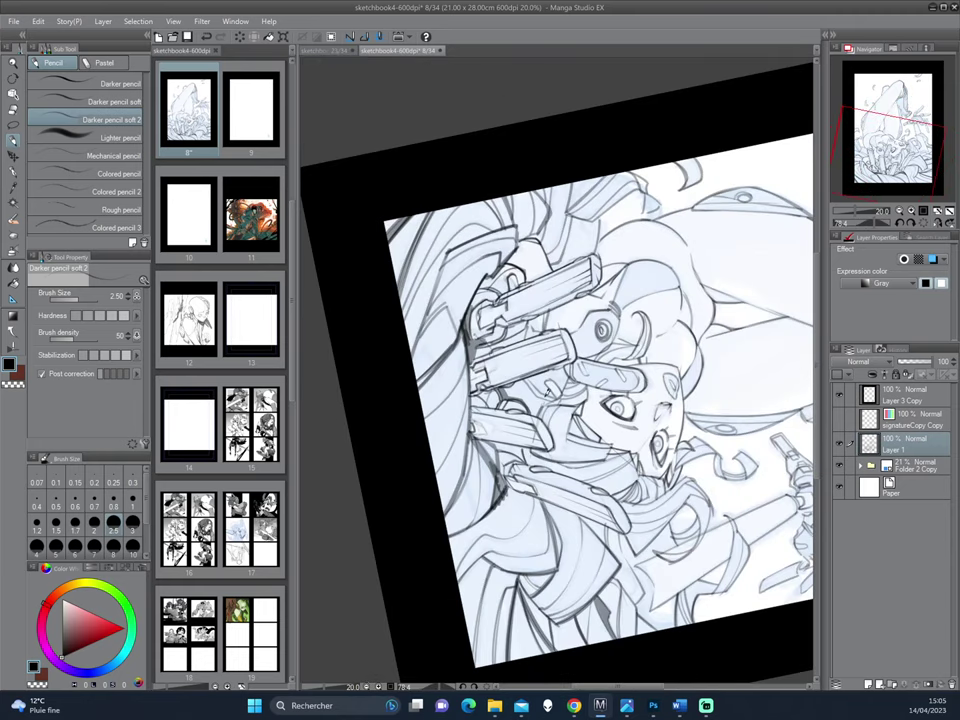
- Outline the small oval part between the mechanical fingers and the face with the Darker pencil soft
{"action": "left_click", "coordinate": [73, 105]}
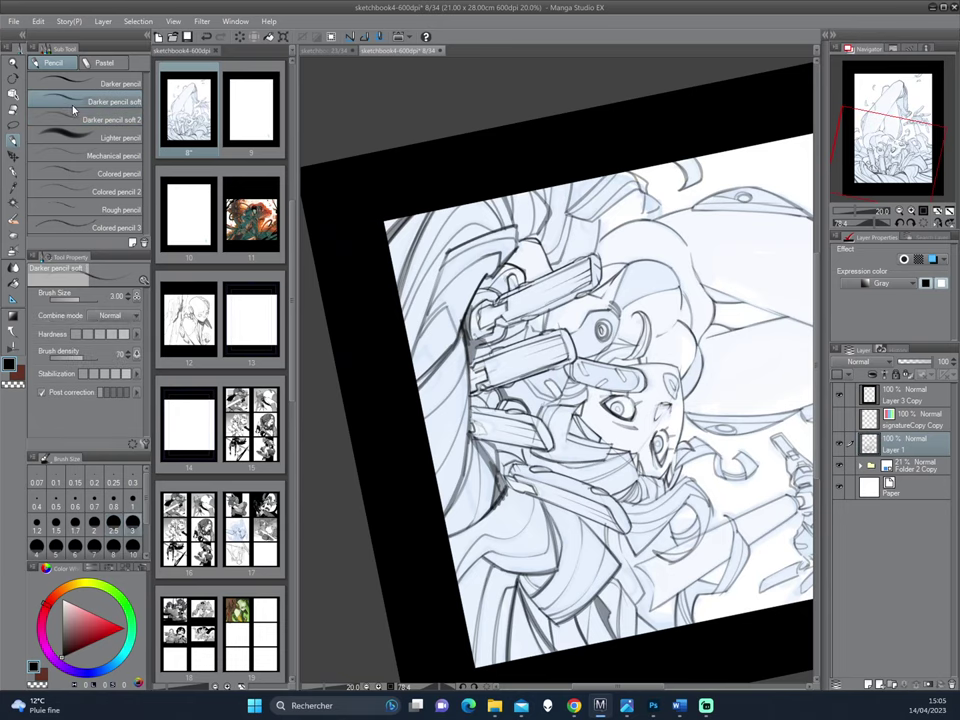
{"action": "left_click_drag", "start_coordinate": [542, 387], "coordinate": [545, 376]}
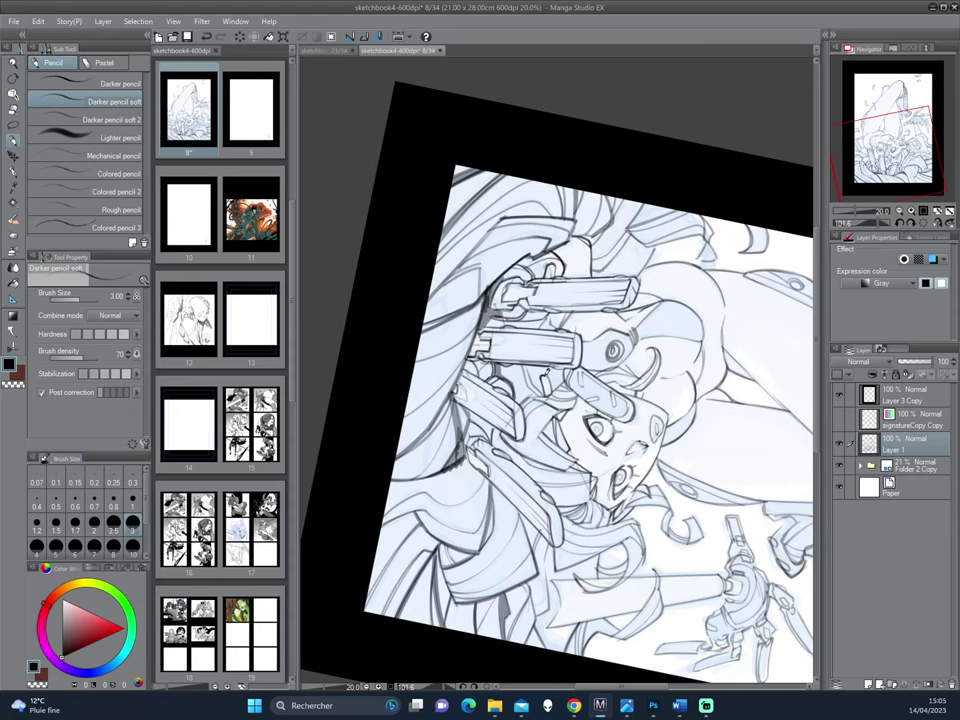
{"action": "left_click_drag", "start_coordinate": [606, 424], "coordinate": [515, 382]}
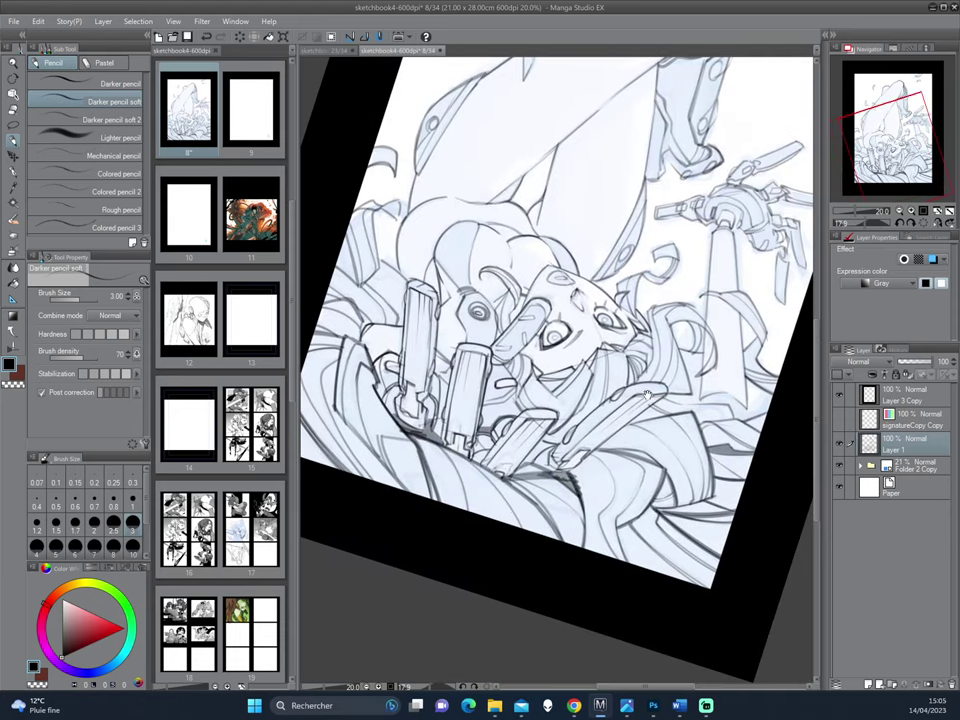
{"action": "left_click_drag", "start_coordinate": [620, 465], "coordinate": [686, 340]}
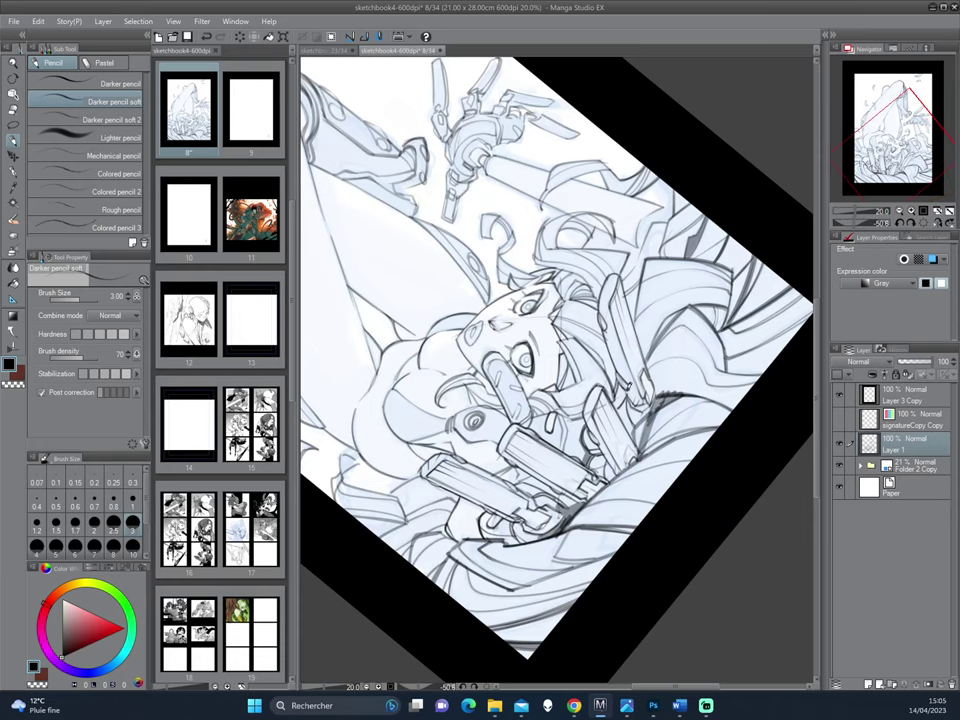
{"action": "left_click_drag", "start_coordinate": [687, 290], "coordinate": [740, 366]}
- Turn off the blue layer color effect for Folder 2 Copy and reselect Layer 1
{"action": "left_click", "coordinate": [924, 467]}
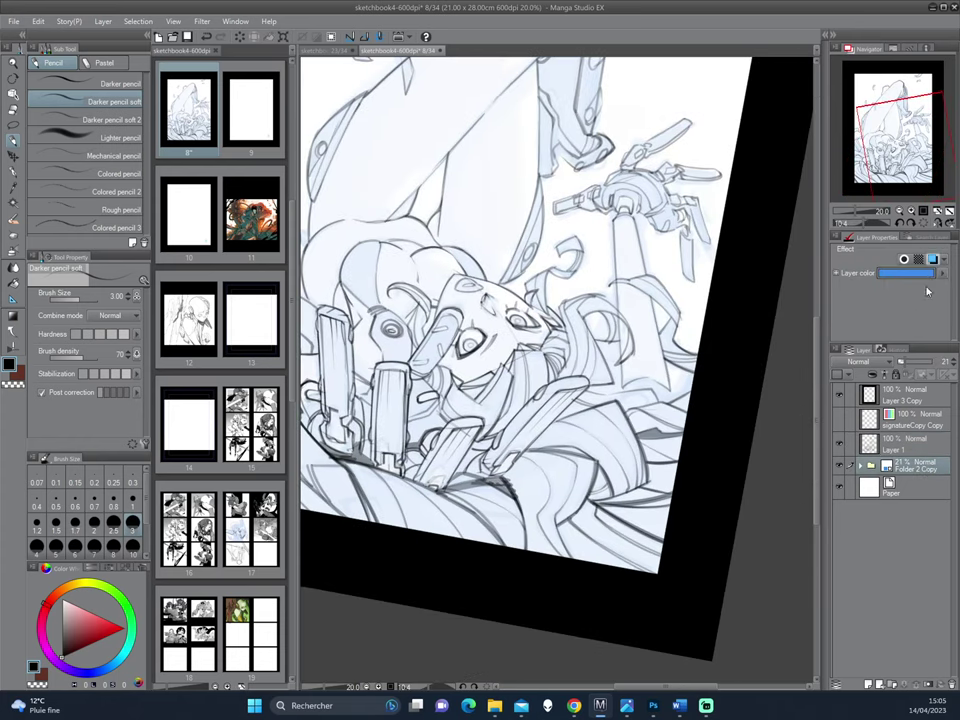
{"action": "left_click", "coordinate": [933, 260]}
{"action": "left_click", "coordinate": [873, 448]}
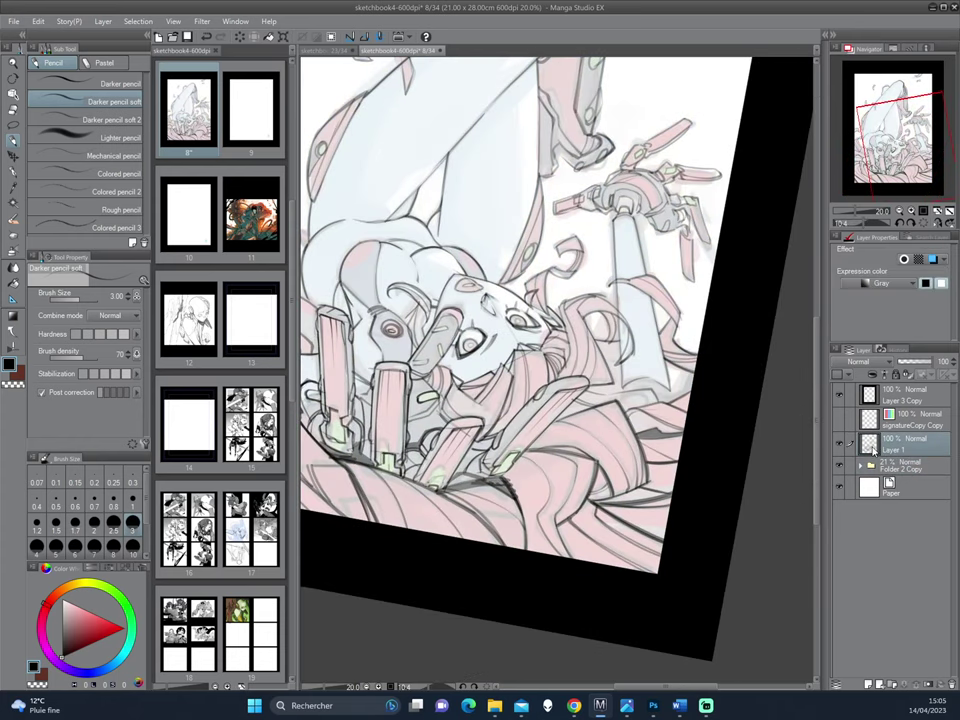
- Outline the end of the outstretched arm and its adjoining hair with Darker pencil soft 2 at brush size 4
{"action": "left_click", "coordinate": [70, 123]}
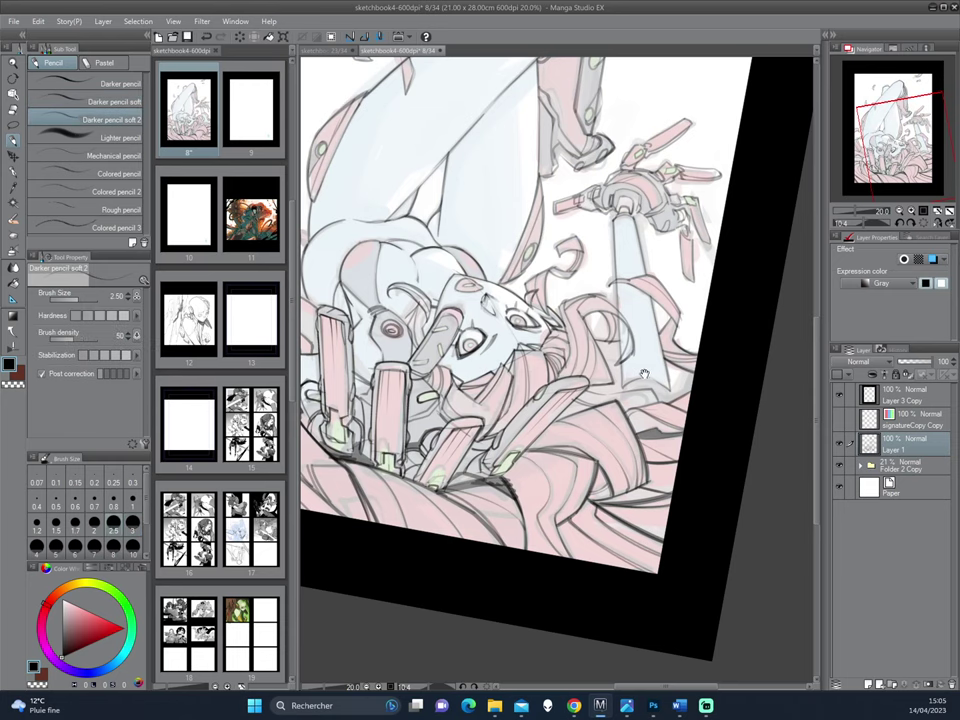
{"action": "left_click_drag", "start_coordinate": [501, 282], "coordinate": [462, 296]}
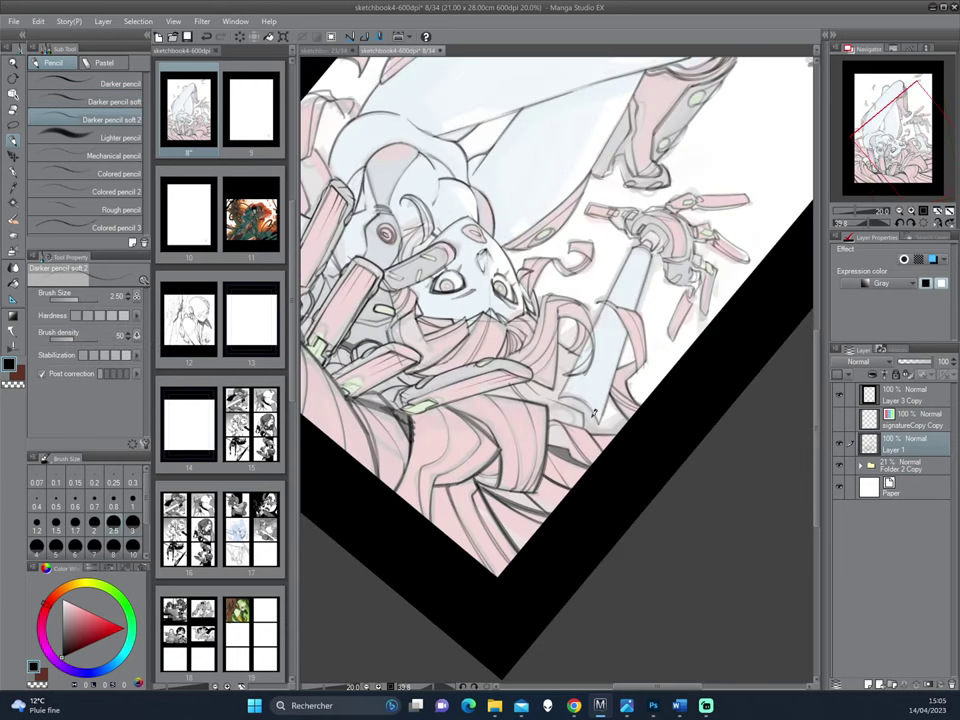
{"action": "left_click", "coordinate": [37, 546]}
{"action": "left_click_drag", "start_coordinate": [681, 306], "coordinate": [611, 459]}
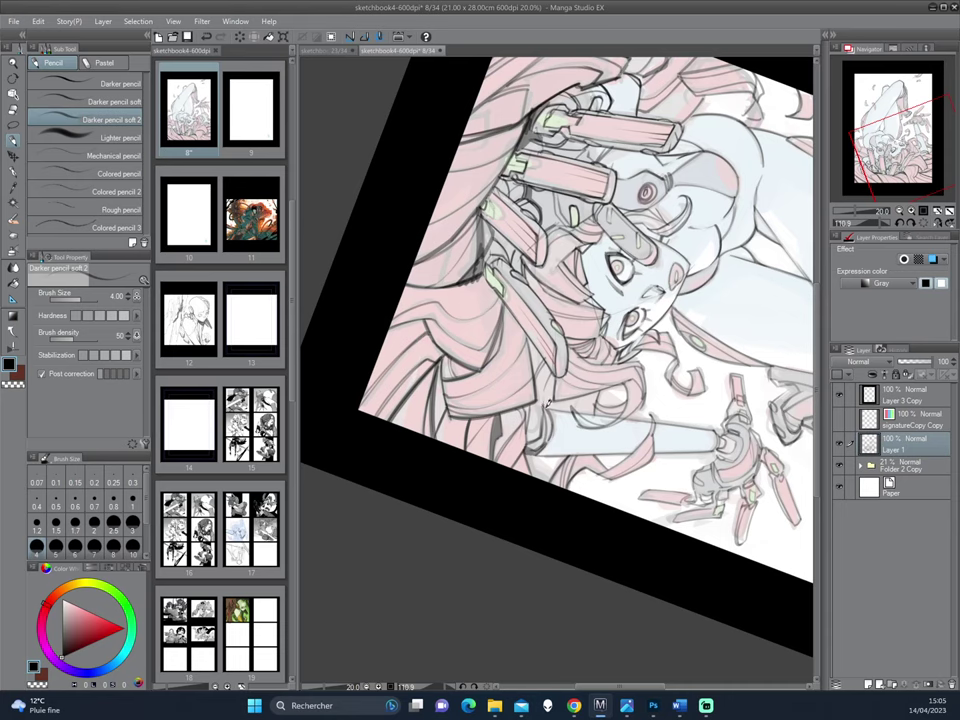
{"action": "left_click_drag", "start_coordinate": [636, 482], "coordinate": [714, 316]}
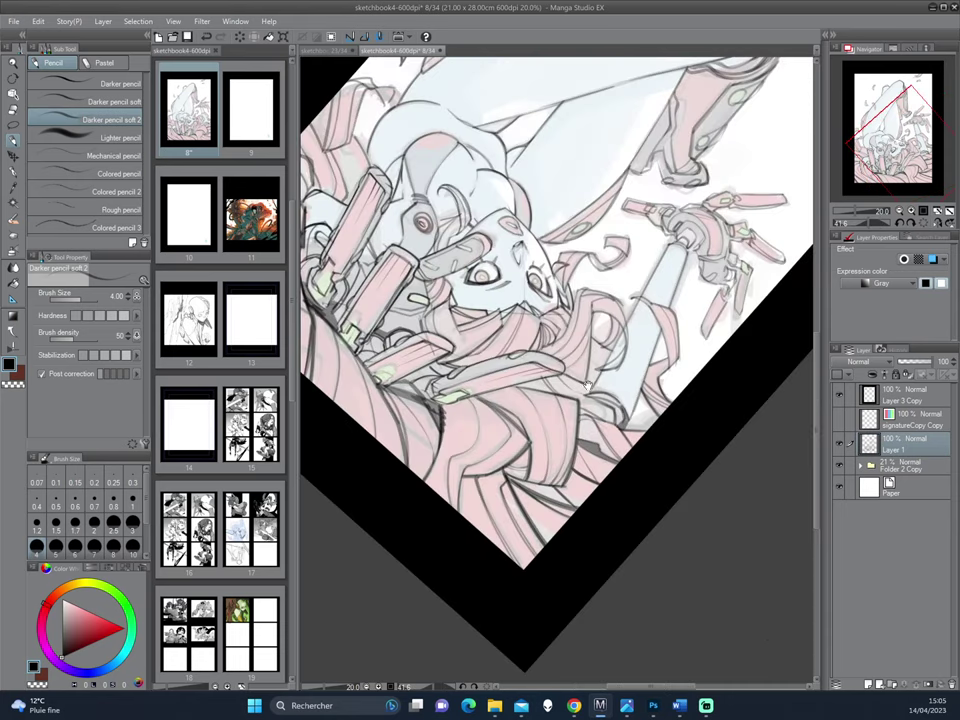
{"action": "key", "text": "minus"}
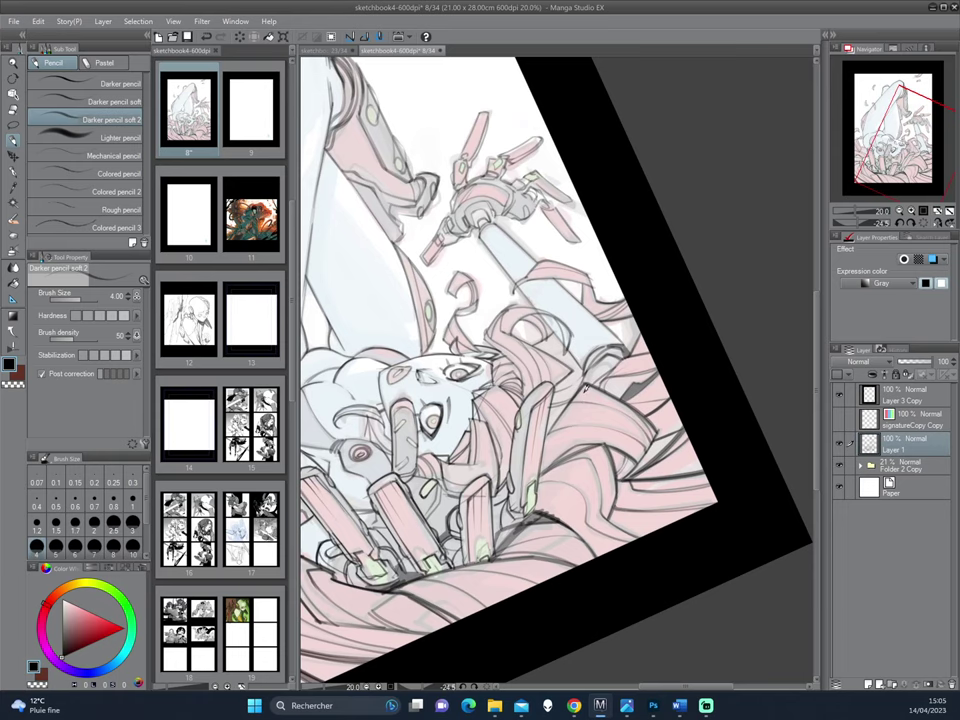
{"action": "key", "text": "minus"}
{"action": "scroll", "coordinate": [644, 342], "scroll_direction": "down", "scroll_amount": 2}
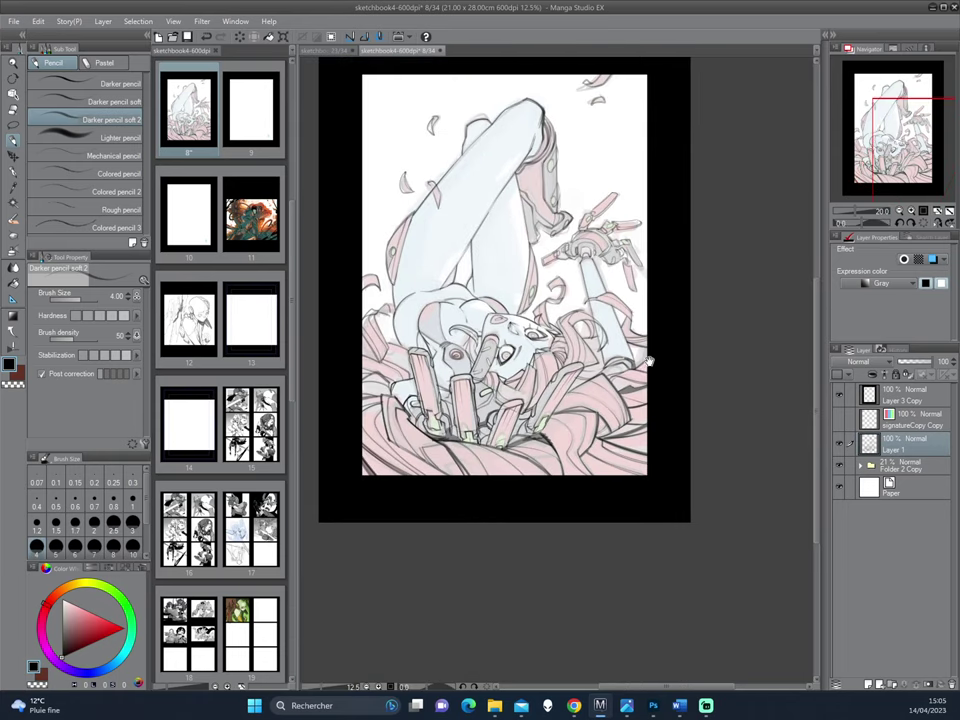
{"action": "scroll", "coordinate": [652, 380], "scroll_direction": "up", "scroll_amount": 1}
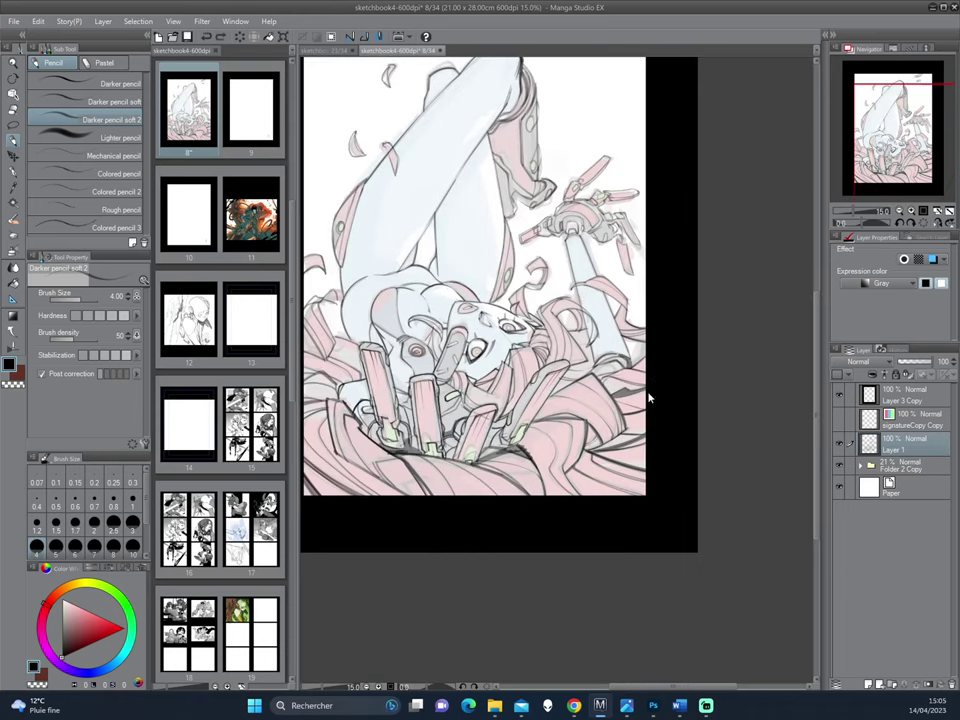
- Darken the hair strands around the base of the outstretched arm, near the page edge
{"action": "left_click_drag", "start_coordinate": [672, 298], "coordinate": [617, 398]}
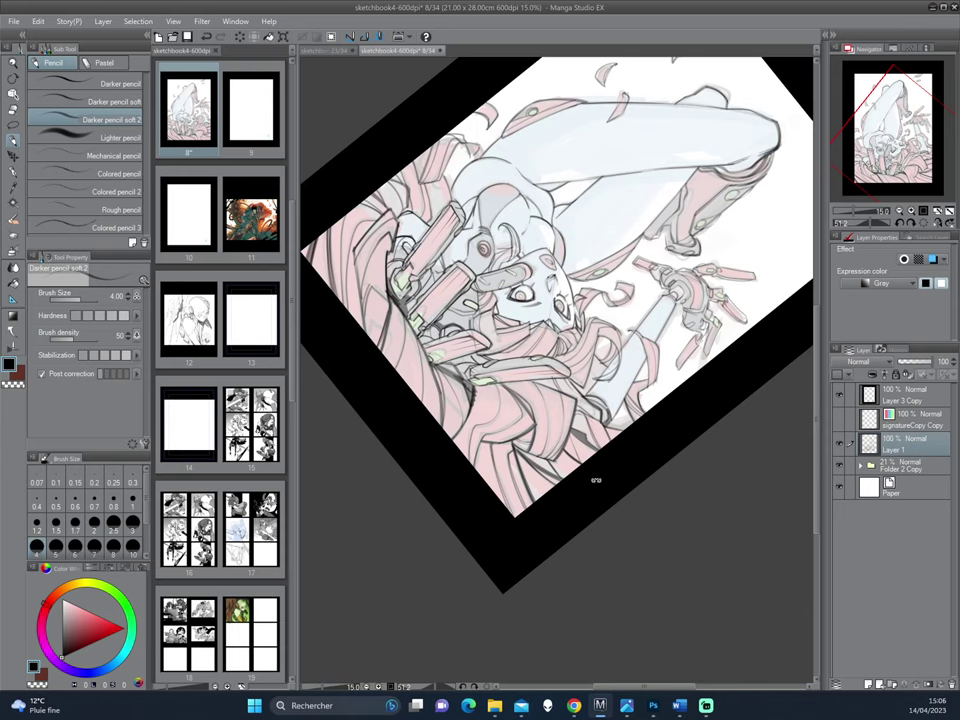
{"action": "left_click_drag", "start_coordinate": [608, 462], "coordinate": [668, 276]}
{"action": "left_click_drag", "start_coordinate": [607, 435], "coordinate": [566, 341]}
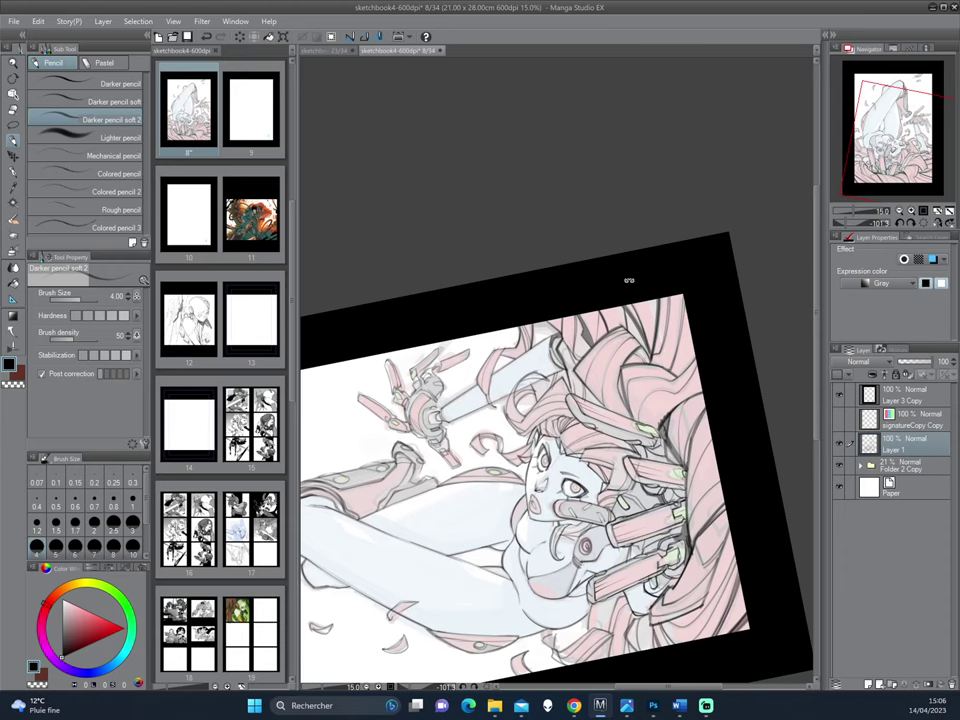
{"action": "left_click_drag", "start_coordinate": [628, 274], "coordinate": [578, 314]}
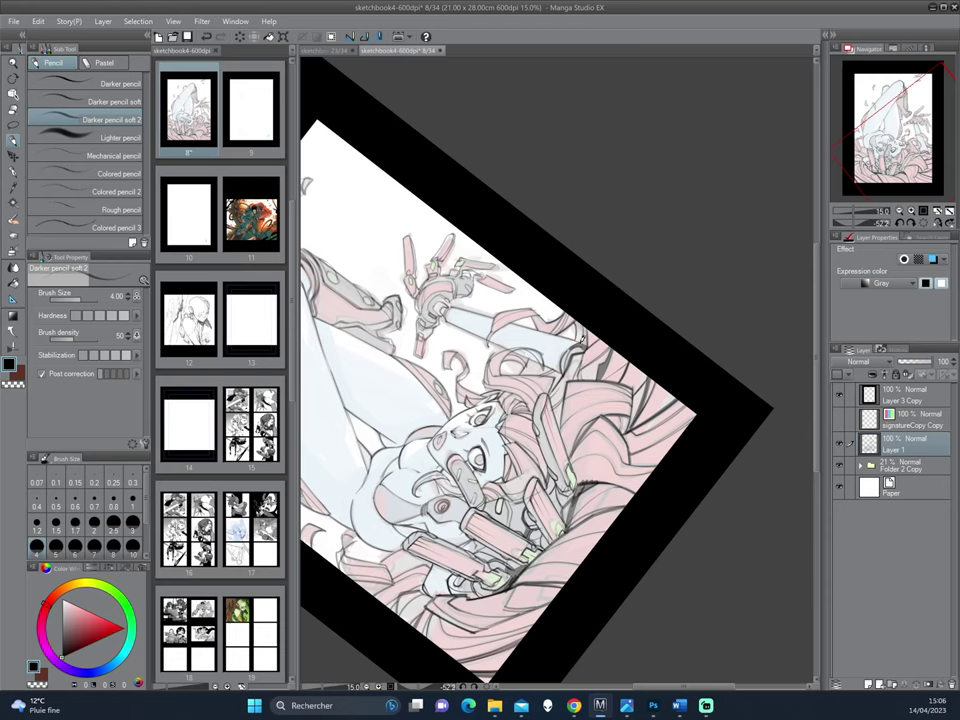
{"action": "left_click_drag", "start_coordinate": [665, 386], "coordinate": [643, 298]}
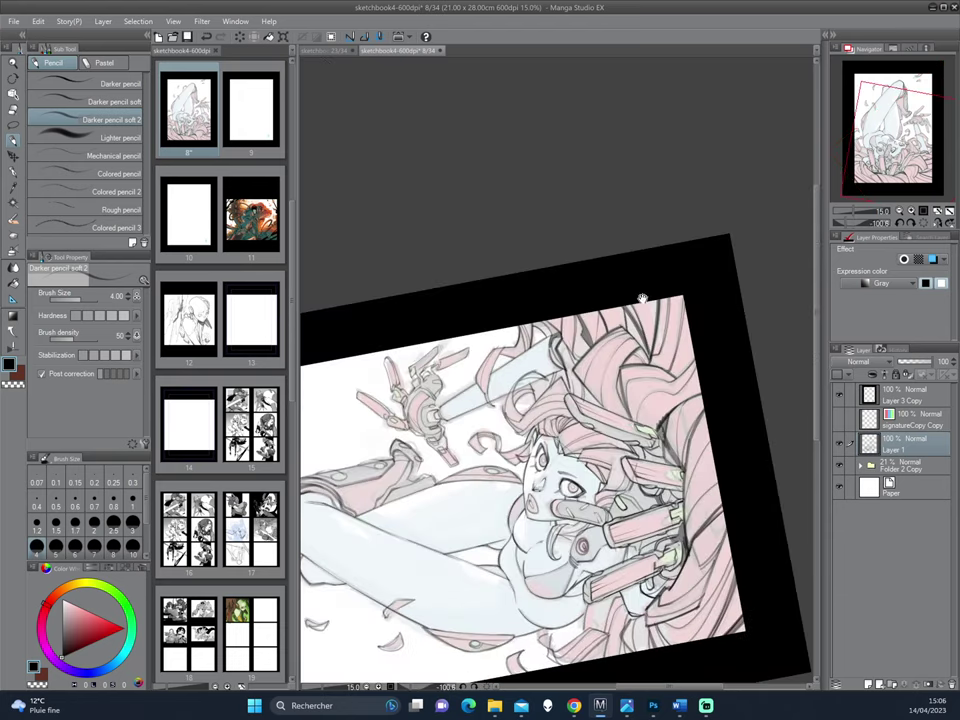
- Strengthen the outlines of the large curved hair locks between the arm's base and the page corner
{"action": "left_click_drag", "start_coordinate": [627, 401], "coordinate": [588, 386]}
{"action": "left_click", "coordinate": [588, 386], "text": "ctrl"}
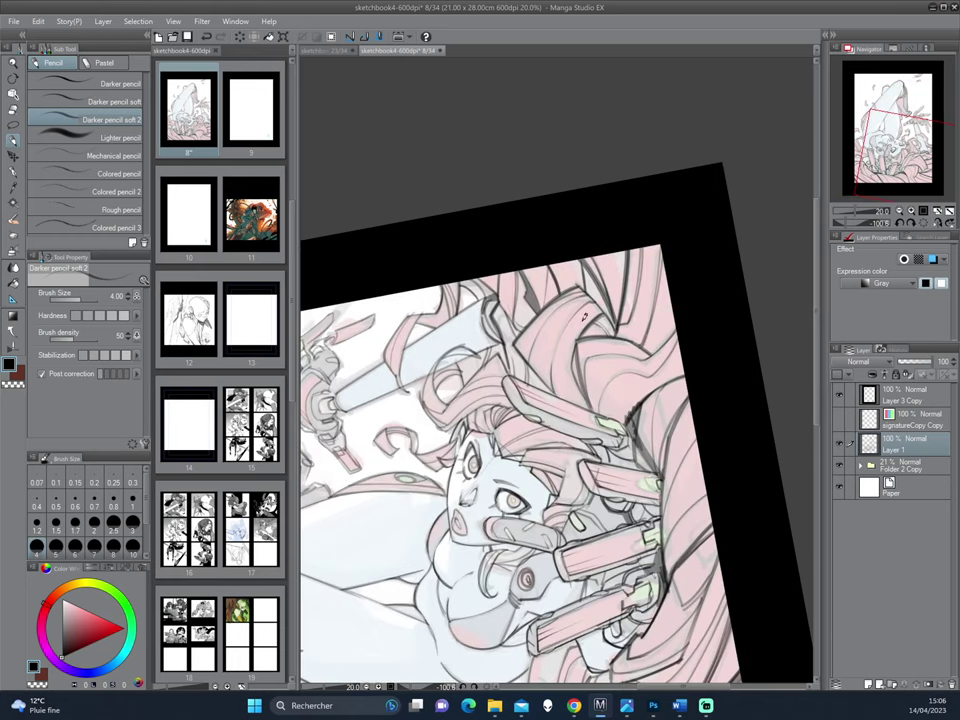
{"action": "left_click_drag", "start_coordinate": [575, 366], "coordinate": [592, 406]}
{"action": "mouse_move", "coordinate": [606, 473]}
{"action": "left_mouse_down"}
{"action": "mouse_move", "coordinate": [639, 449]}
{"action": "mouse_move", "coordinate": [624, 282]}
{"action": "left_mouse_up"}
{"action": "left_click_drag", "start_coordinate": [688, 303], "coordinate": [654, 308]}
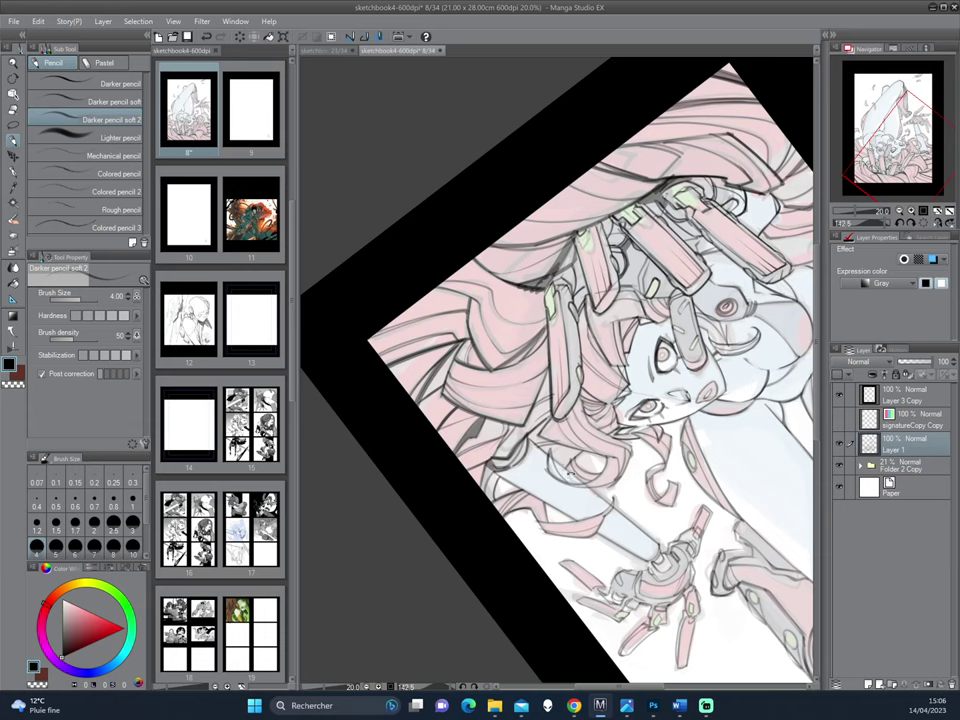
- Outline the long mechanical finger lying against the hair in heavy, dark lines
{"action": "left_click_drag", "start_coordinate": [420, 310], "coordinate": [621, 316]}
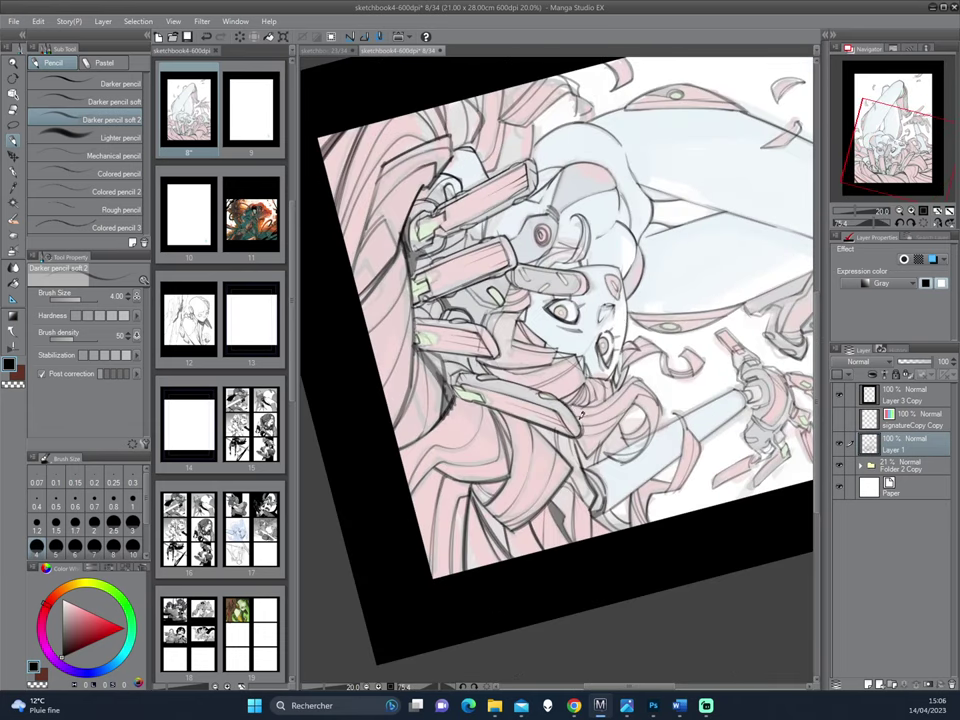
{"action": "left_click_drag", "start_coordinate": [430, 306], "coordinate": [437, 323]}
{"action": "left_click_drag", "start_coordinate": [440, 380], "coordinate": [577, 426]}
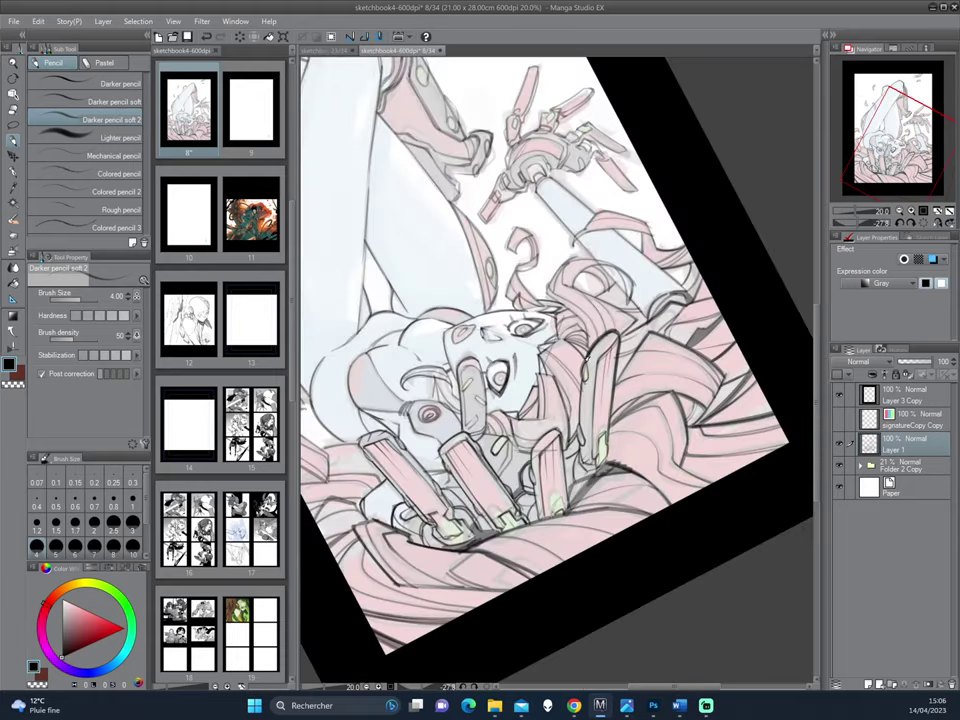
{"action": "left_click_drag", "start_coordinate": [627, 450], "coordinate": [650, 415]}
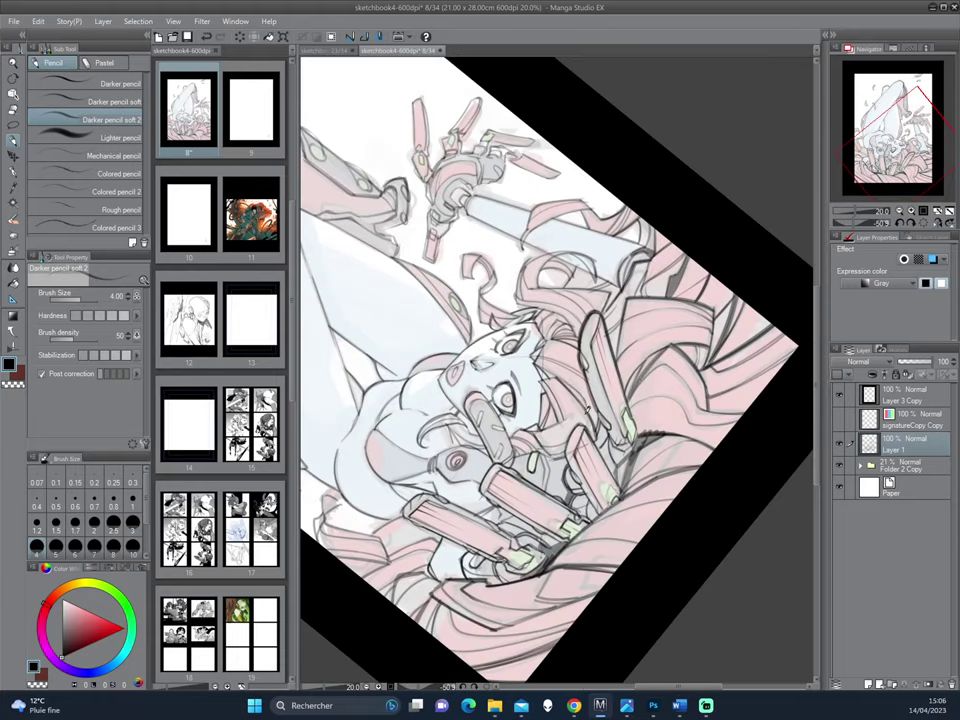
- Draw a dark outline around the tip and sides of the shorter neighbouring mechanical finger
{"action": "left_click_drag", "start_coordinate": [663, 323], "coordinate": [650, 100]}
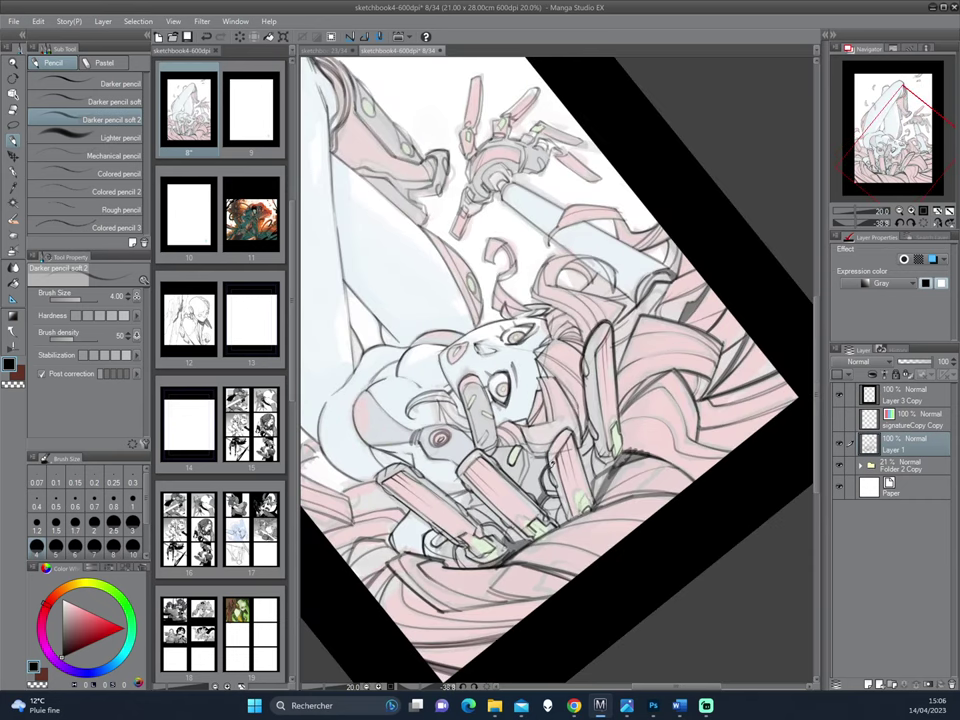
{"action": "left_click_drag", "start_coordinate": [551, 464], "coordinate": [567, 511]}
{"action": "left_click_drag", "start_coordinate": [549, 455], "coordinate": [578, 432]}
{"action": "left_click_drag", "start_coordinate": [664, 352], "coordinate": [660, 402]}
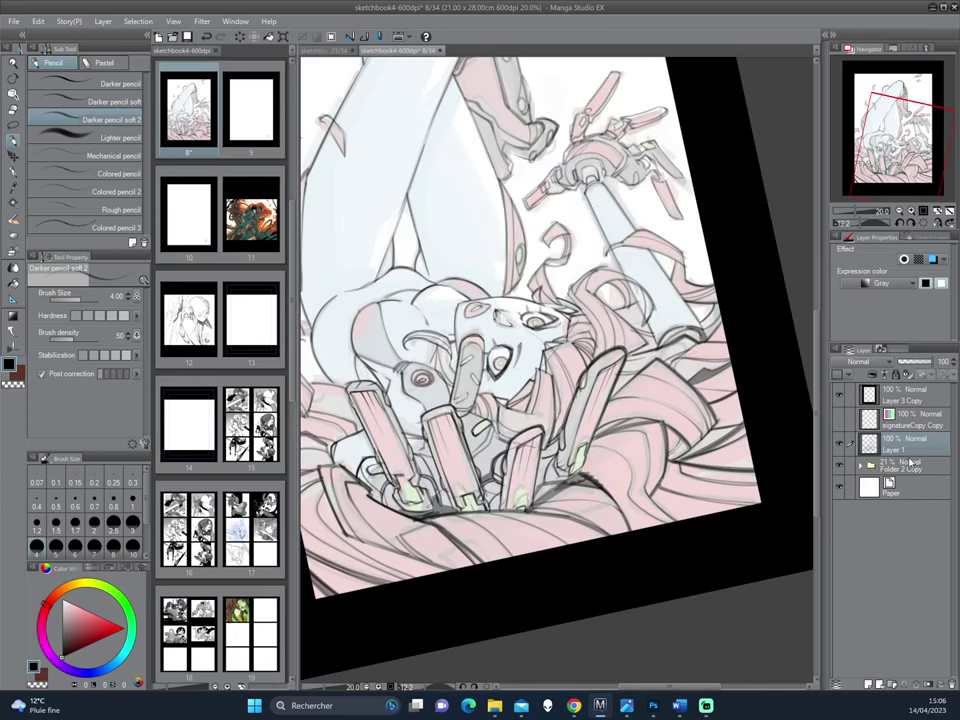
- Apply the blue layer color effect to Folder 2 Copy and make Layer 1 the active drawing layer again
{"action": "left_click", "coordinate": [911, 466]}
{"action": "left_click", "coordinate": [933, 260]}
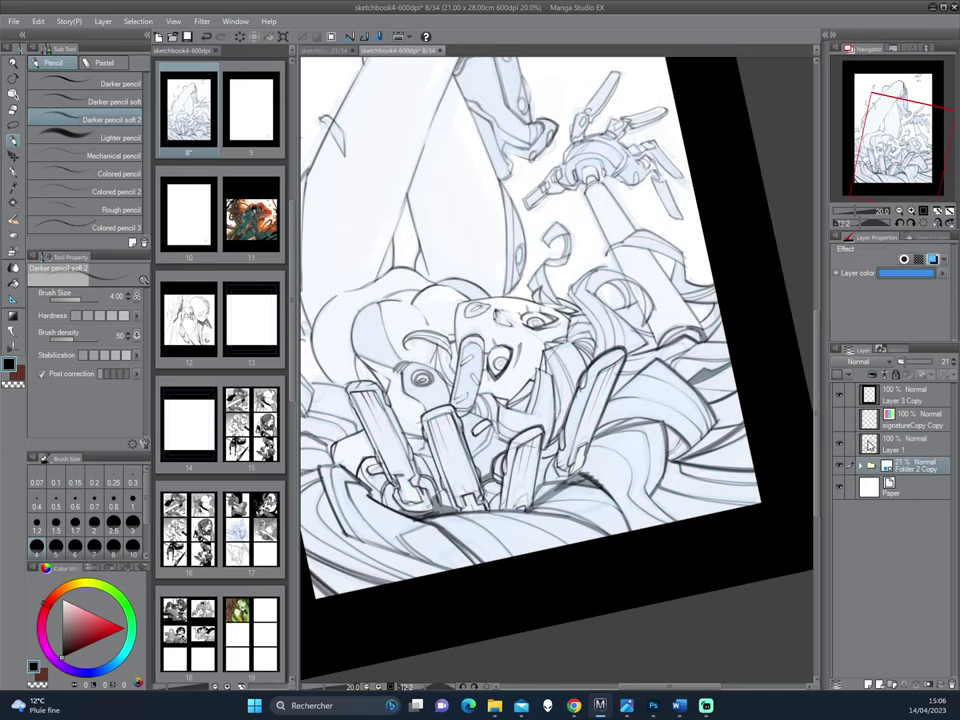
{"action": "left_click", "coordinate": [869, 443]}
- Reinforce the dark outlines of the large mechanical fingers standing in front of the chest and face
{"action": "left_click_drag", "start_coordinate": [536, 268], "coordinate": [683, 282]}
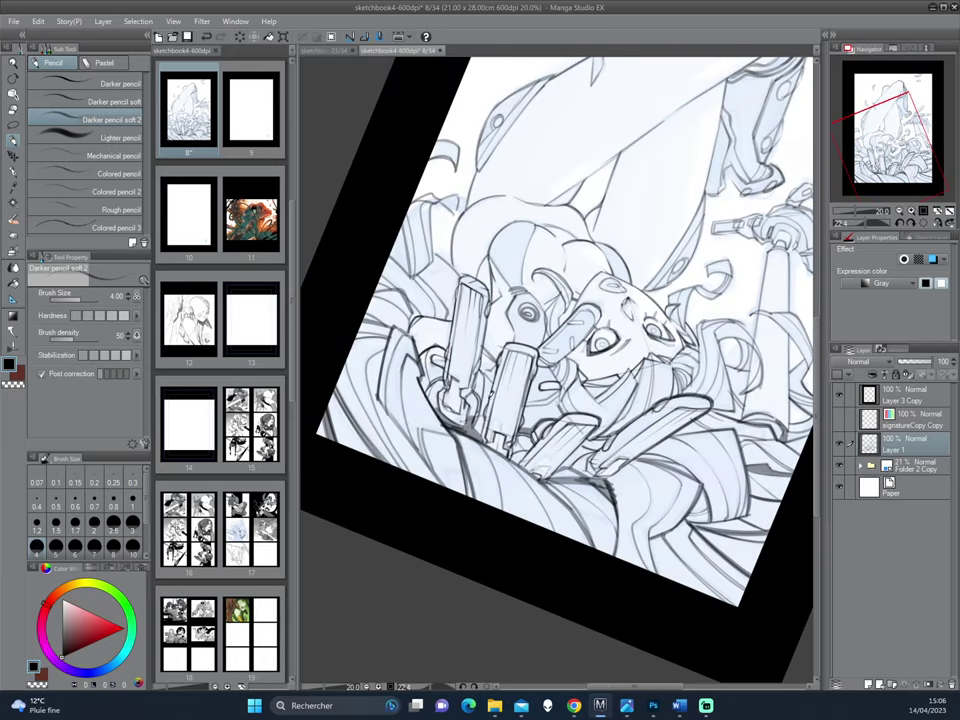
{"action": "left_click_drag", "start_coordinate": [482, 435], "coordinate": [481, 298]}
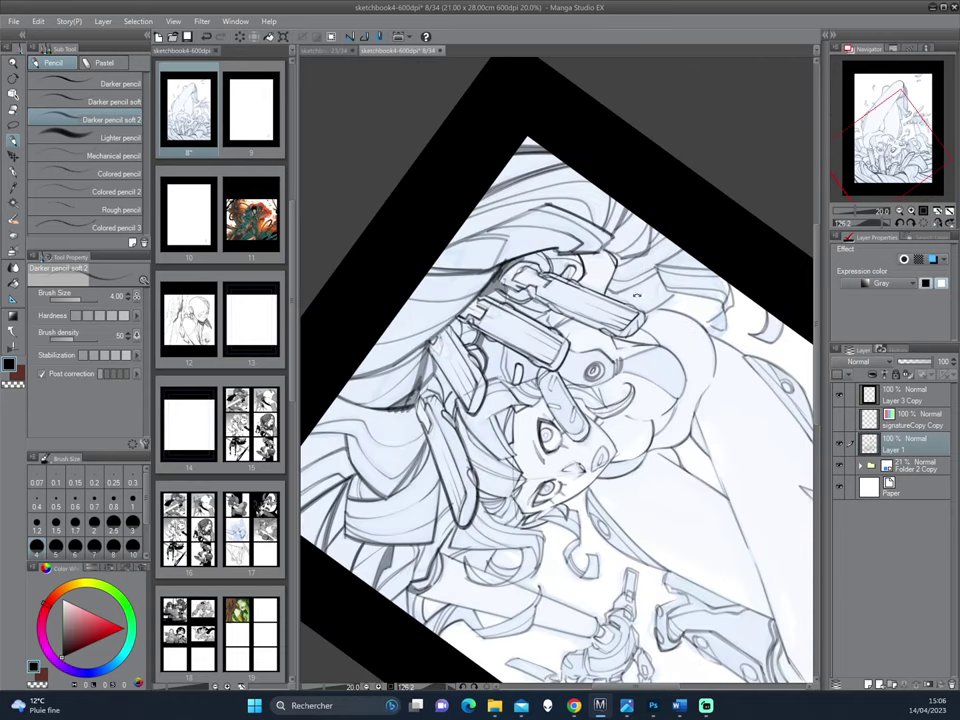
{"action": "left_click_drag", "start_coordinate": [640, 295], "coordinate": [652, 416]}
{"action": "left_click_drag", "start_coordinate": [537, 518], "coordinate": [585, 512]}
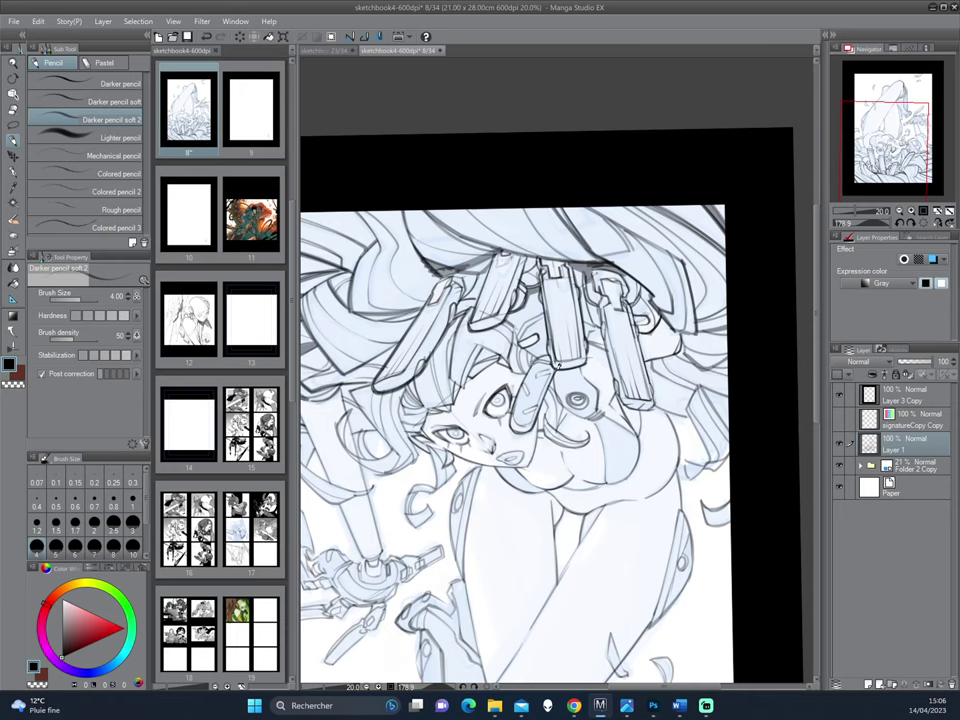
{"action": "left_click_drag", "start_coordinate": [641, 316], "coordinate": [590, 323]}
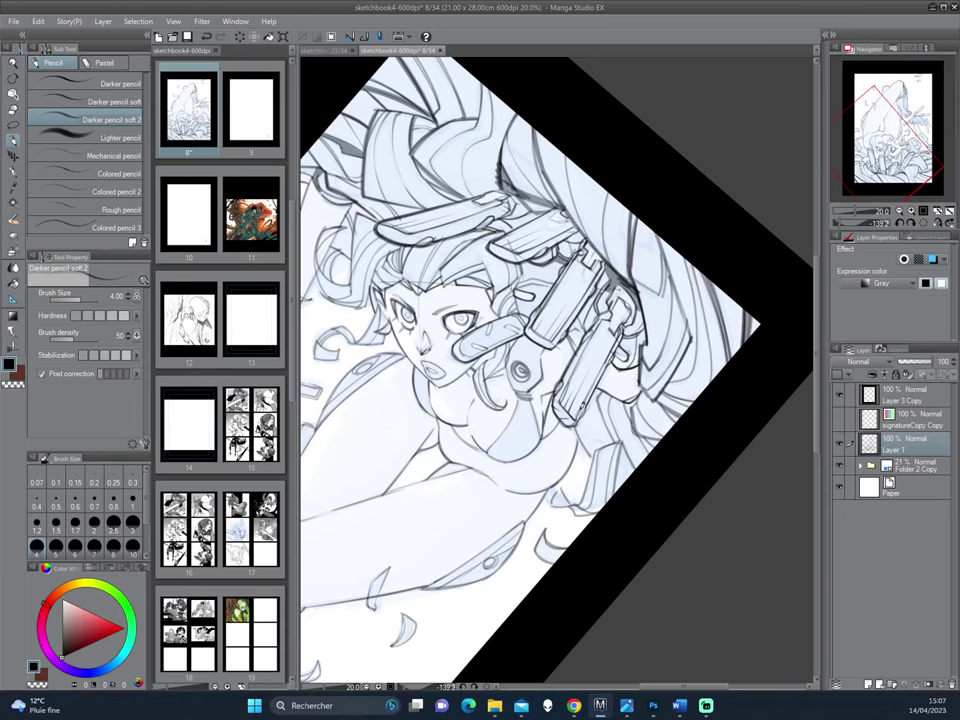
{"action": "left_click_drag", "start_coordinate": [548, 478], "coordinate": [622, 462]}
{"action": "left_click_drag", "start_coordinate": [595, 521], "coordinate": [630, 417]}
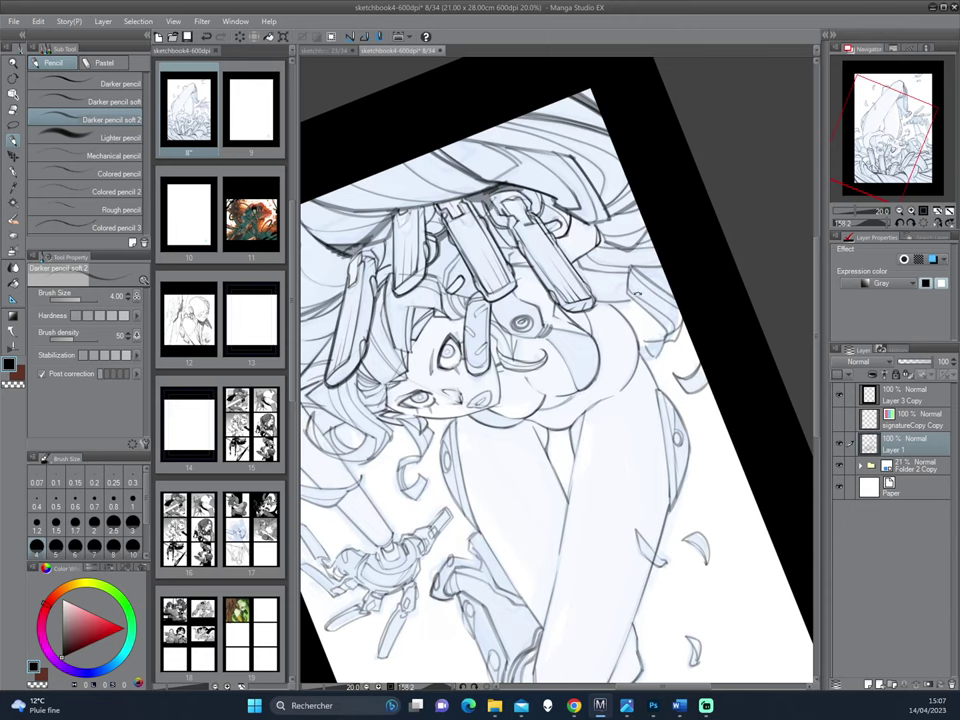
- Strengthen the pencil contours of the chest and shoulder beside the large mechanical fingers
{"action": "left_click_drag", "start_coordinate": [445, 285], "coordinate": [619, 325]}
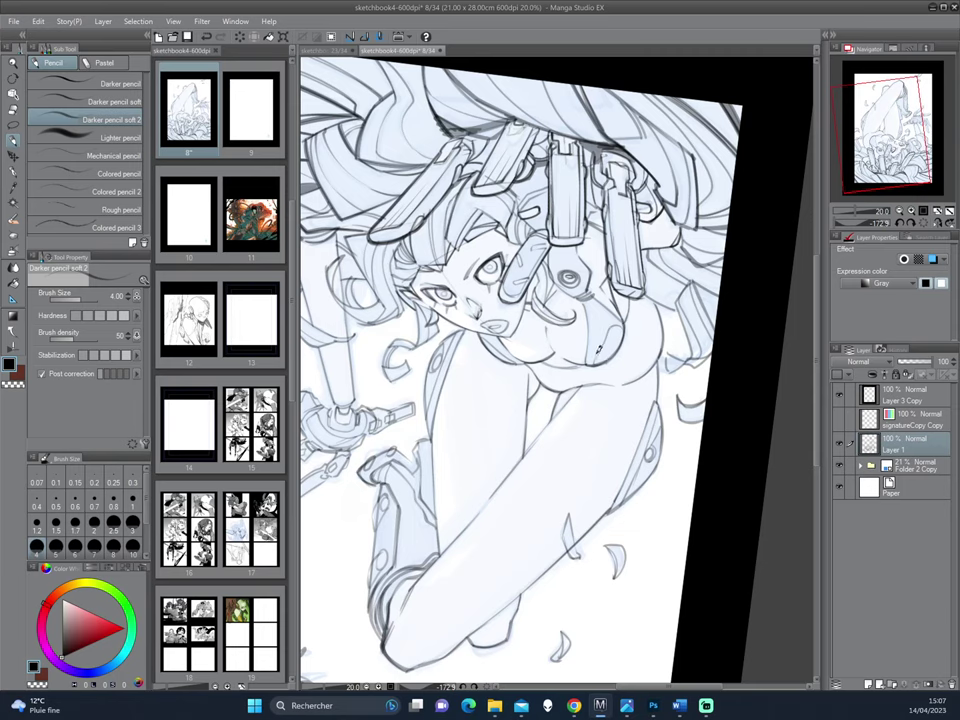
{"action": "left_click_drag", "start_coordinate": [680, 261], "coordinate": [646, 386]}
{"action": "left_click_drag", "start_coordinate": [693, 297], "coordinate": [604, 450]}
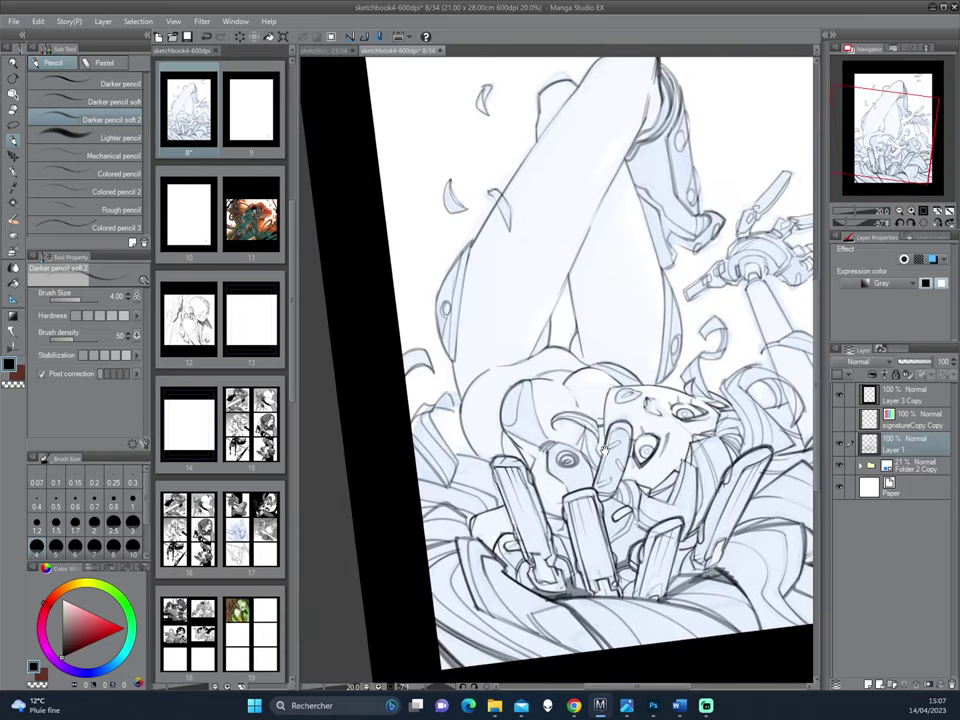
- Using Darker pencil soft at size 2.5, refine the palm and wrist joint of the outstretched mechanical hand, erasing with transparent color where needed
{"action": "left_click_drag", "start_coordinate": [687, 185], "coordinate": [670, 308]}
{"action": "left_click_drag", "start_coordinate": [720, 238], "coordinate": [654, 260]}
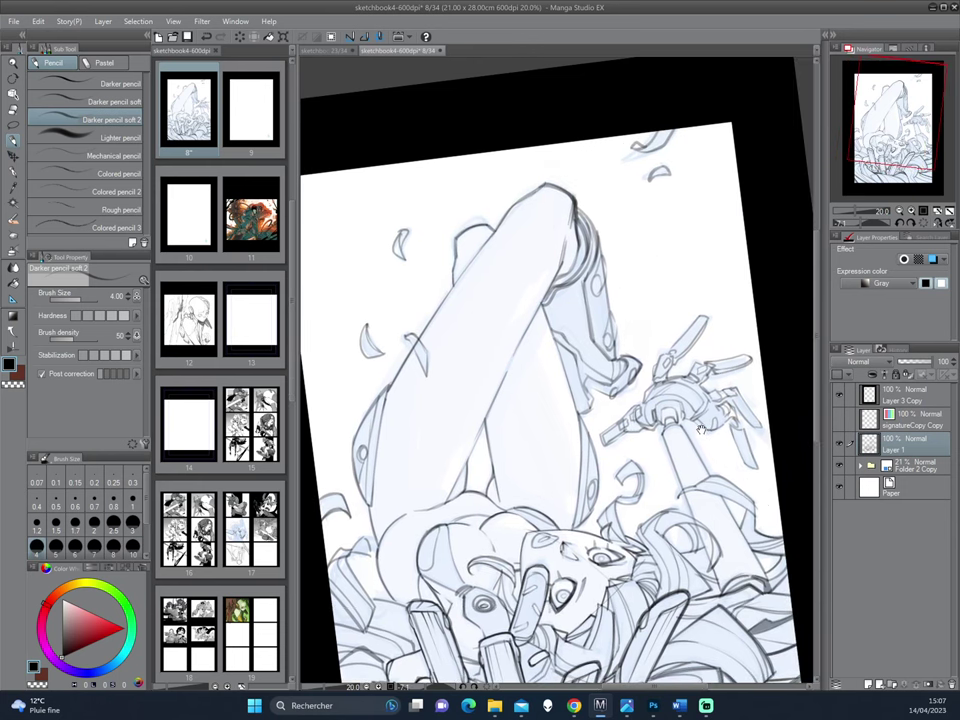
{"action": "left_click_drag", "start_coordinate": [701, 430], "coordinate": [557, 347]}
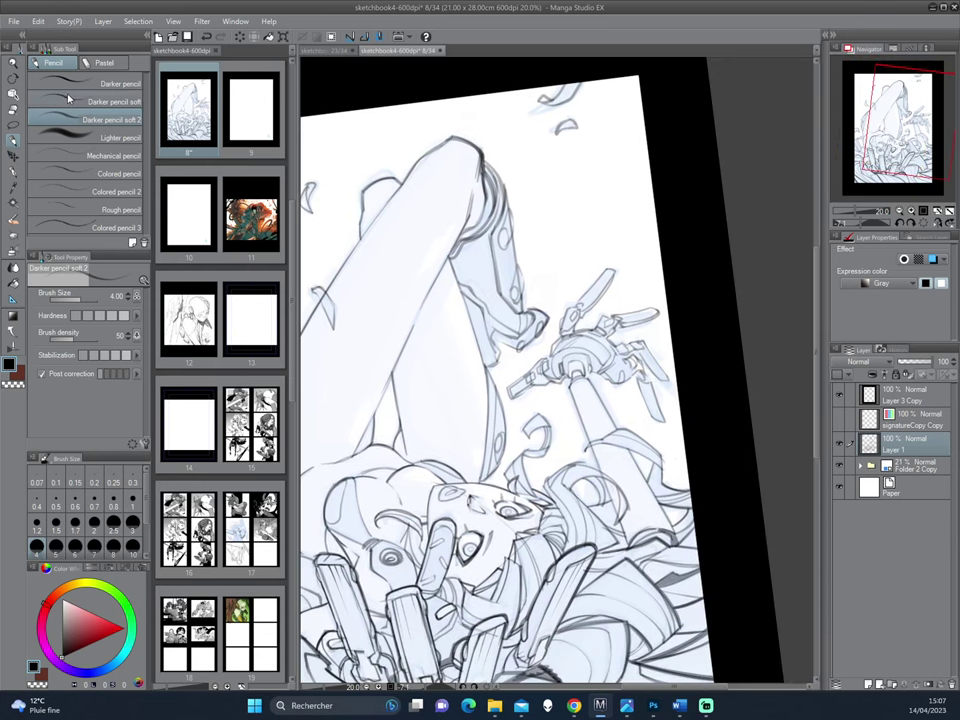
{"action": "left_click", "coordinate": [100, 101]}
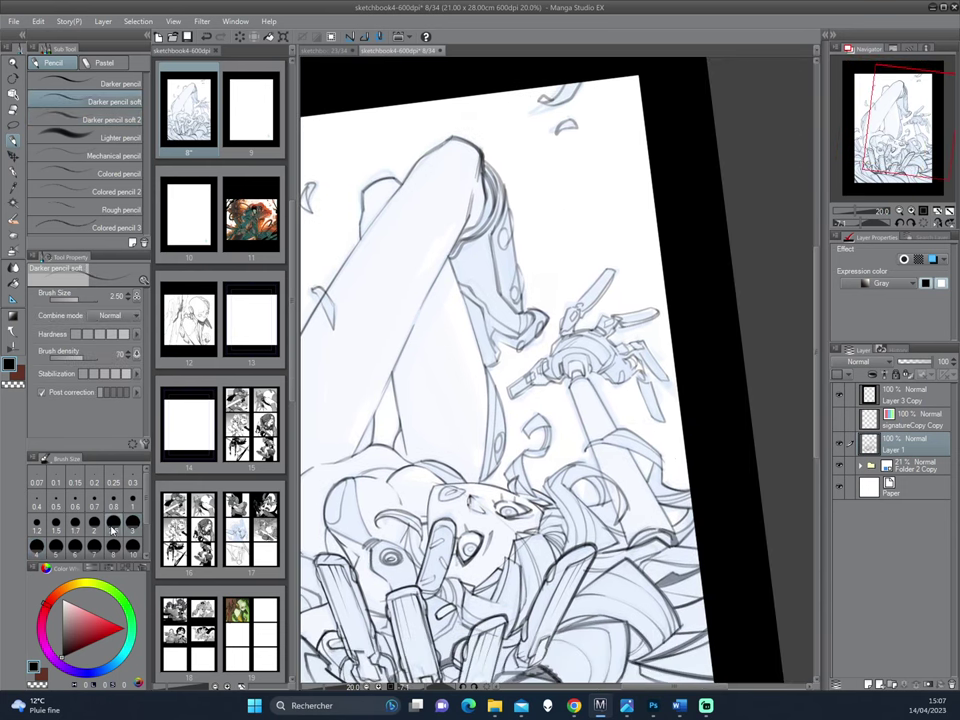
{"action": "left_click_drag", "start_coordinate": [615, 313], "coordinate": [584, 339]}
{"action": "left_click_drag", "start_coordinate": [626, 274], "coordinate": [651, 297]}
{"action": "key", "text": "c"}
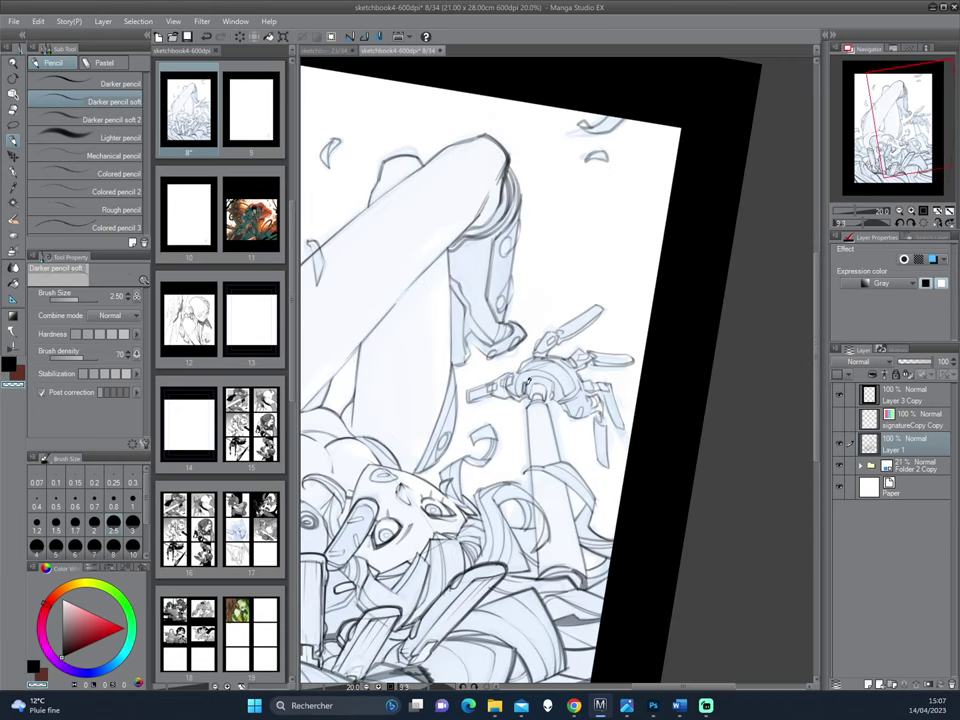
{"action": "key", "text": "c"}
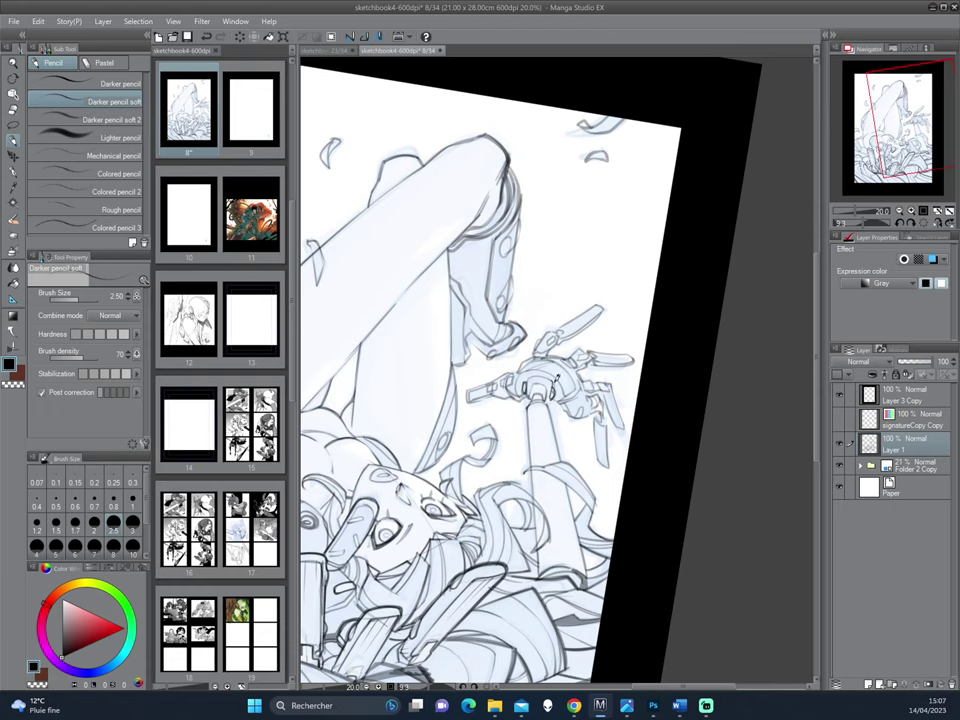
{"action": "left_click_drag", "start_coordinate": [651, 280], "coordinate": [621, 424]}
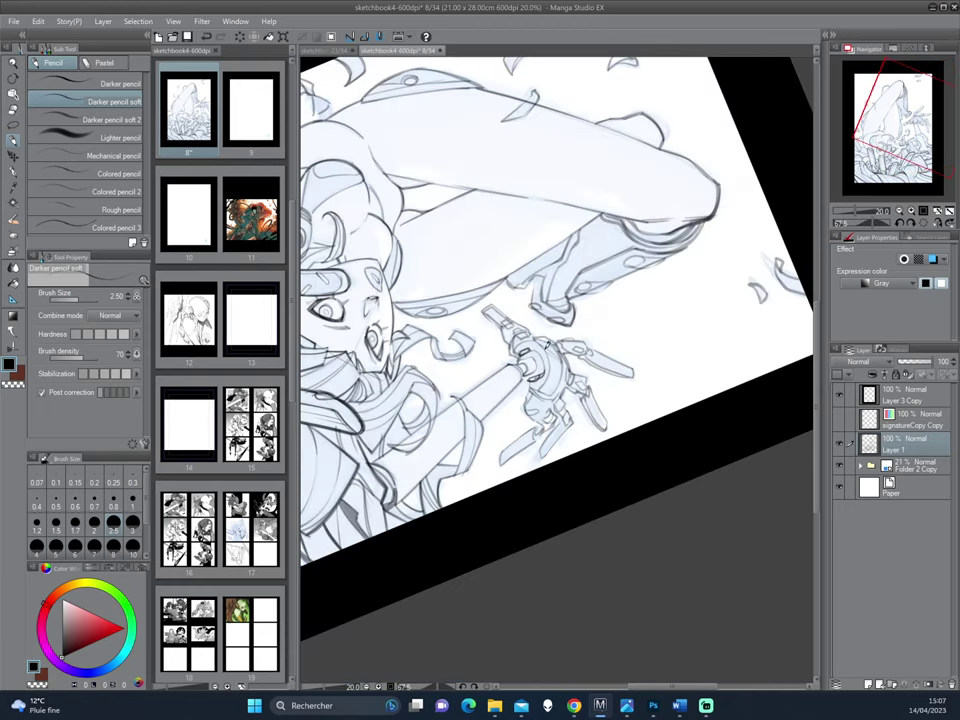
{"action": "left_click_drag", "start_coordinate": [451, 241], "coordinate": [586, 357]}
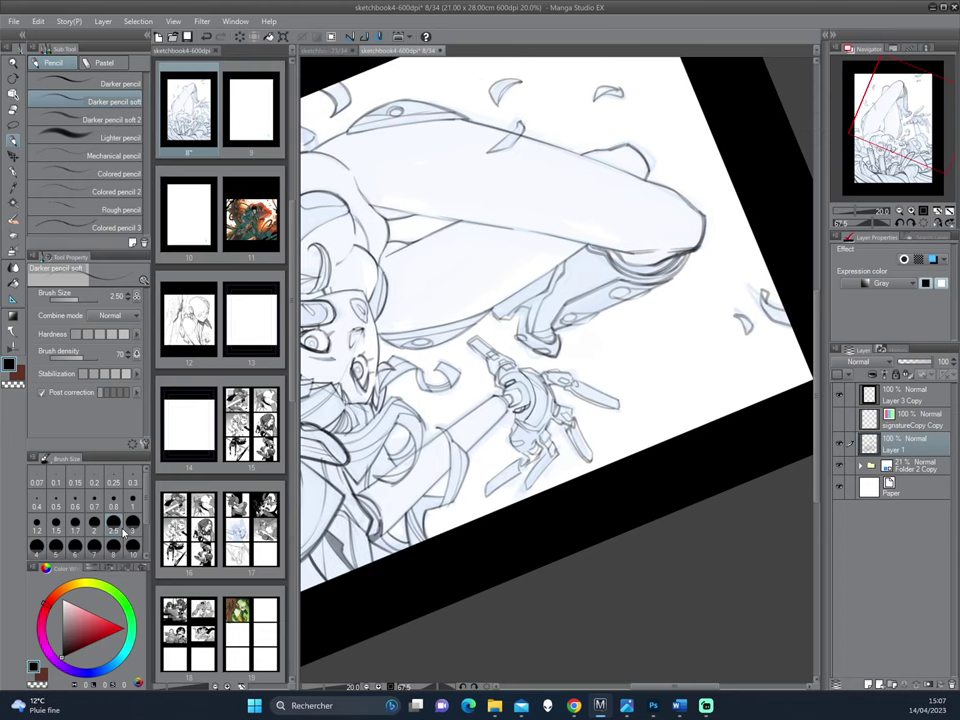
- Using Darker pencil soft 2 at size 2.5, darken the thumb and index finger joint of the outstretched mechanical hand
{"action": "left_click", "coordinate": [84, 118]}
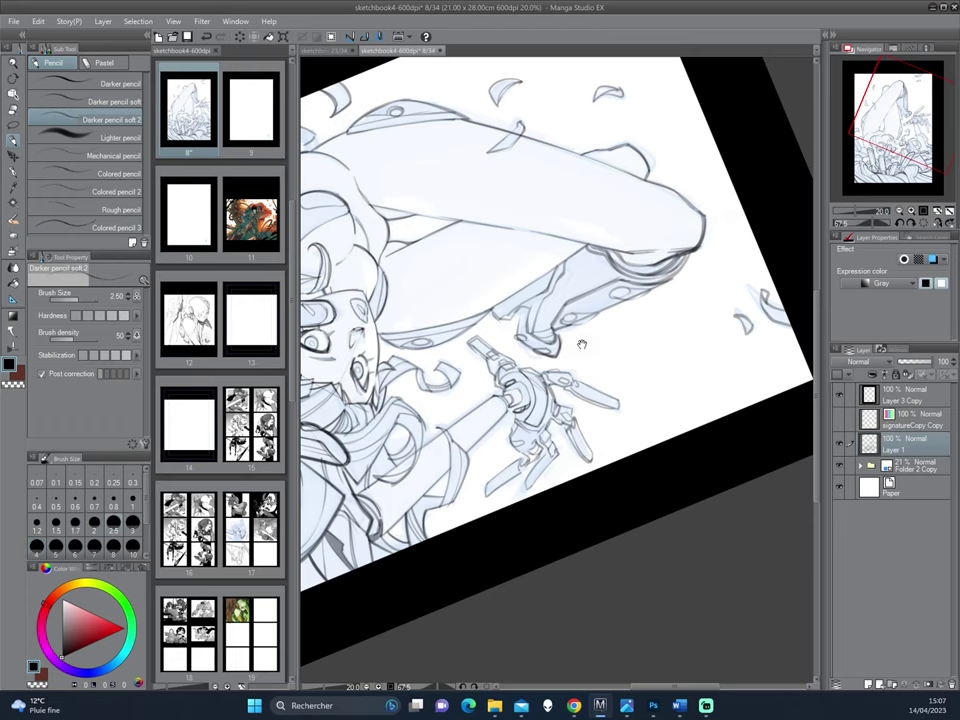
{"action": "left_click_drag", "start_coordinate": [579, 349], "coordinate": [579, 376]}
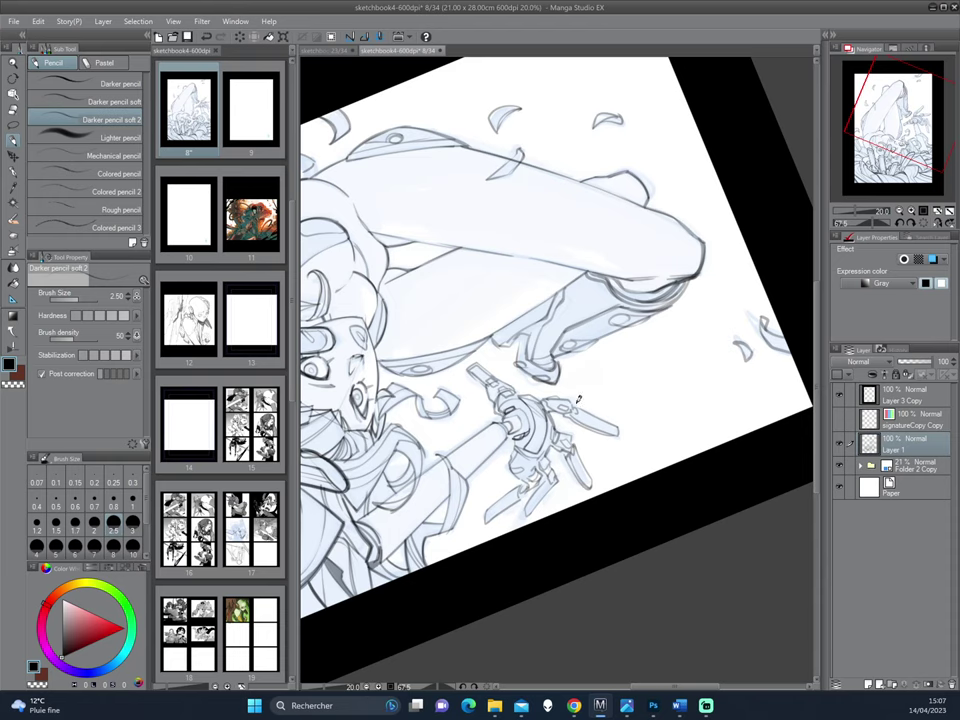
{"action": "left_click_drag", "start_coordinate": [637, 348], "coordinate": [622, 416]}
{"action": "left_click_drag", "start_coordinate": [580, 350], "coordinate": [580, 401]}
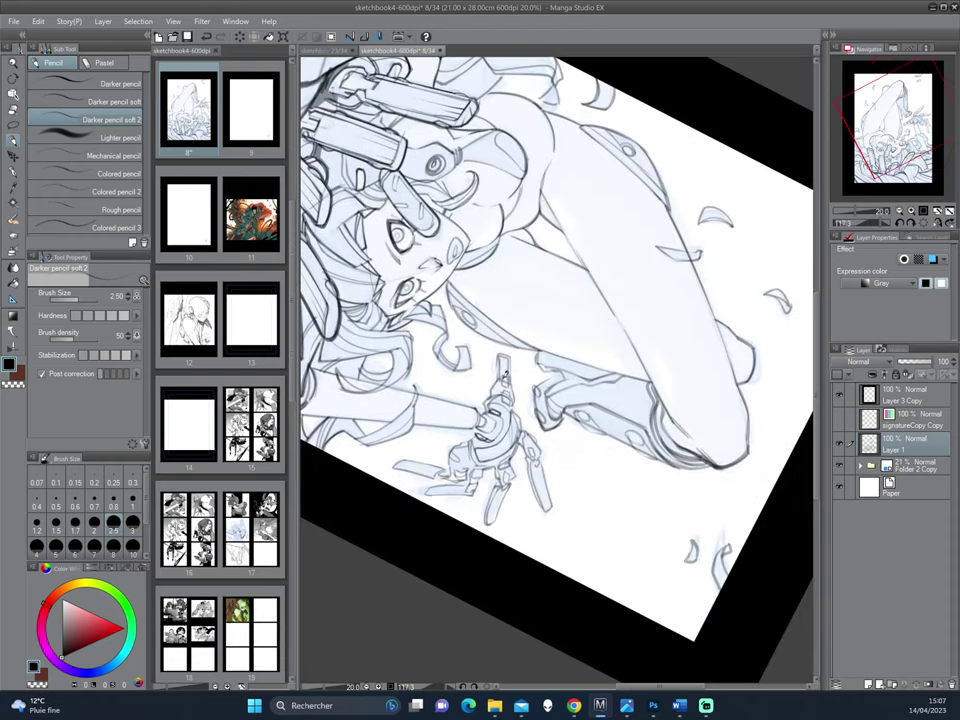
{"action": "mouse_move", "coordinate": [516, 405]}
{"action": "left_mouse_down"}
{"action": "mouse_move", "coordinate": [518, 441]}
{"action": "mouse_move", "coordinate": [571, 450]}
{"action": "mouse_move", "coordinate": [517, 393]}
{"action": "left_mouse_up"}
{"action": "left_click_drag", "start_coordinate": [510, 494], "coordinate": [531, 323]}
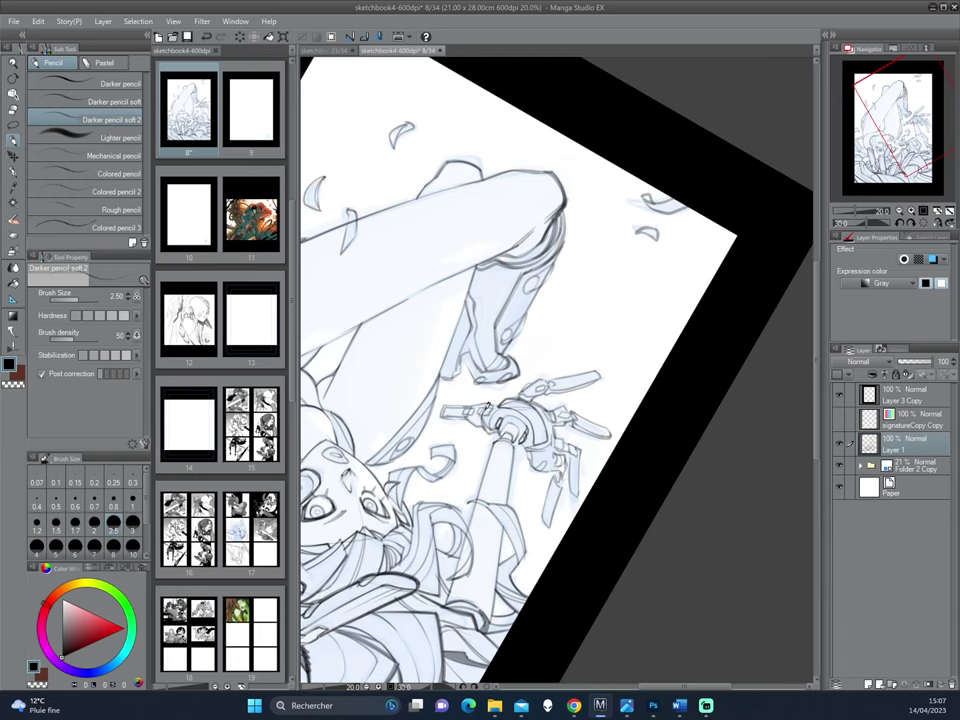
- Define the outer edge and heel of the outstretched hand's palm with dark pencil lines
{"action": "mouse_move", "coordinate": [501, 498]}
{"action": "left_mouse_down"}
{"action": "mouse_move", "coordinate": [612, 391]}
{"action": "mouse_move", "coordinate": [542, 357]}
{"action": "left_mouse_up"}
{"action": "left_click_drag", "start_coordinate": [551, 401], "coordinate": [547, 419]}
{"action": "left_click_drag", "start_coordinate": [635, 304], "coordinate": [597, 326]}
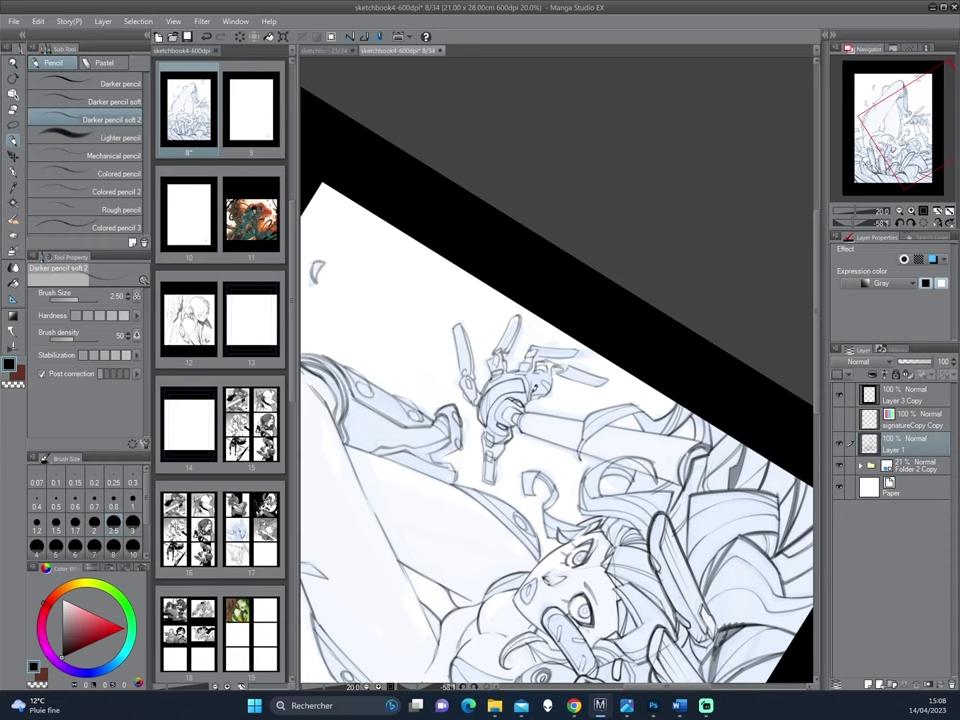
{"action": "left_click_drag", "start_coordinate": [399, 292], "coordinate": [633, 167]}
{"action": "left_click_drag", "start_coordinate": [542, 362], "coordinate": [541, 371]}
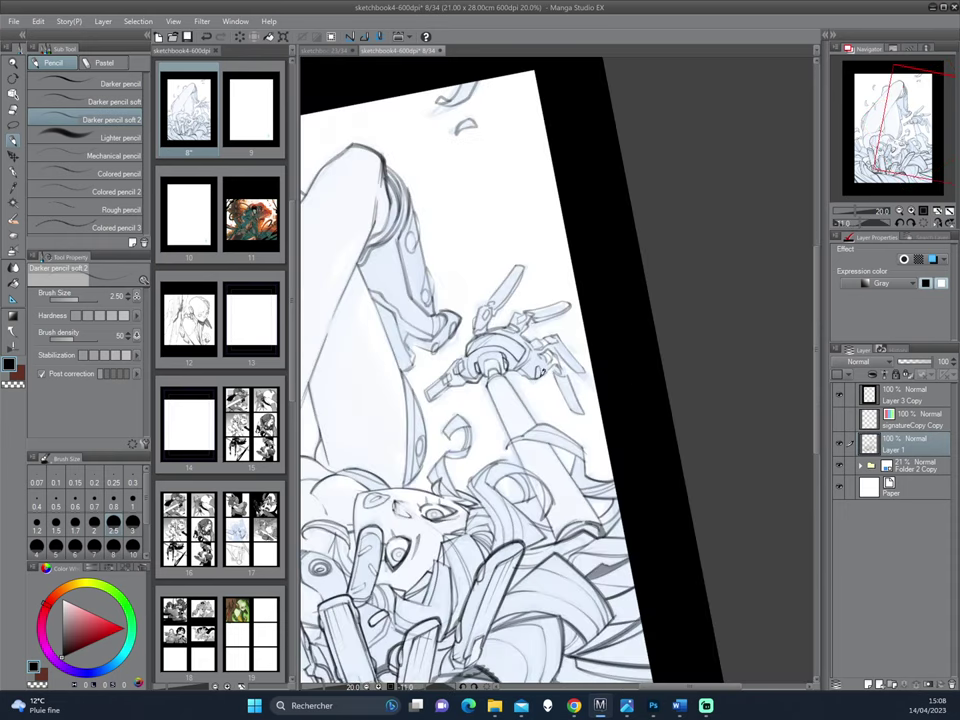
- Outline the two outer fingers of the outstretched mechanical hand in darker lines
{"action": "left_click_drag", "start_coordinate": [600, 320], "coordinate": [609, 362]}
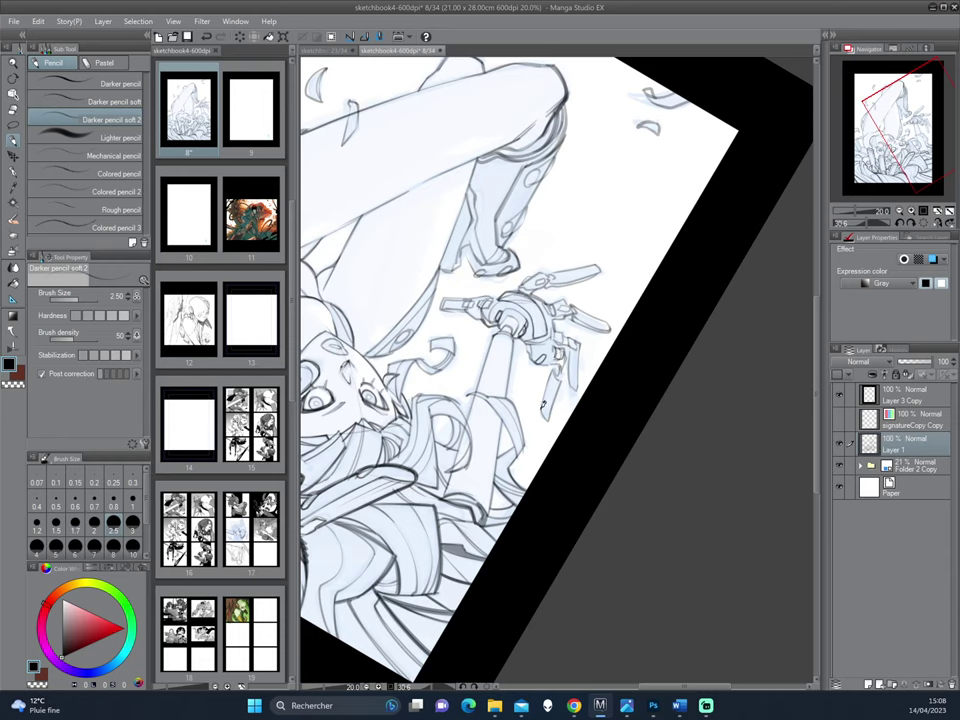
{"action": "left_click_drag", "start_coordinate": [553, 398], "coordinate": [547, 418]}
{"action": "left_click_drag", "start_coordinate": [573, 345], "coordinate": [576, 386]}
{"action": "left_click_drag", "start_coordinate": [606, 294], "coordinate": [600, 321]}
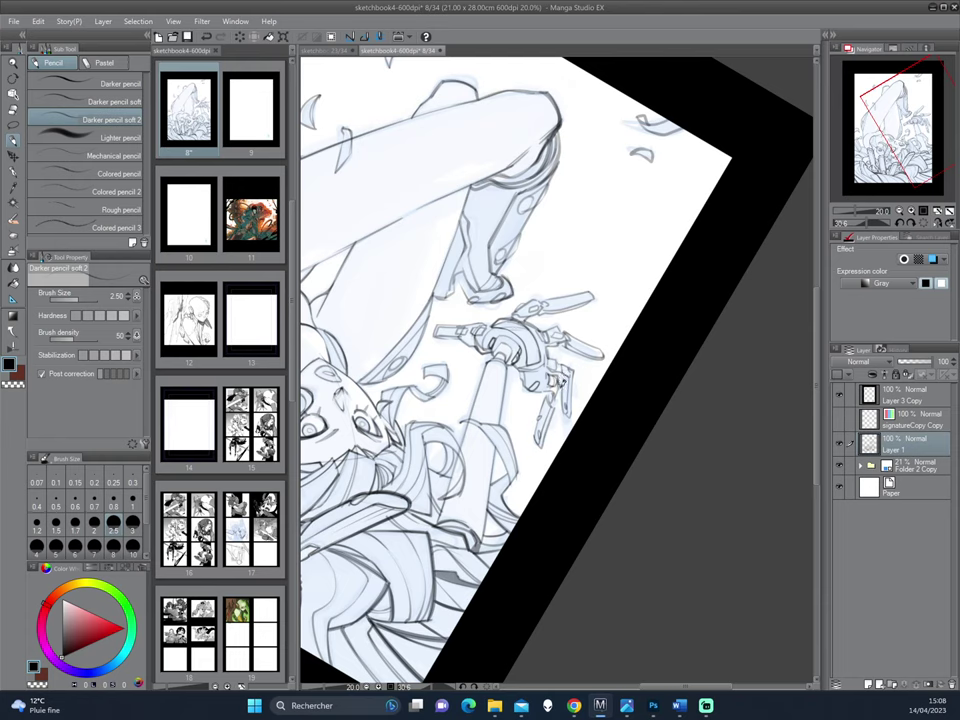
- Clean up and darken the joints connecting the outer fingers to the palm of the outstretched hand
{"action": "left_click_drag", "start_coordinate": [416, 306], "coordinate": [634, 332]}
{"action": "left_click_drag", "start_coordinate": [656, 284], "coordinate": [484, 264]}
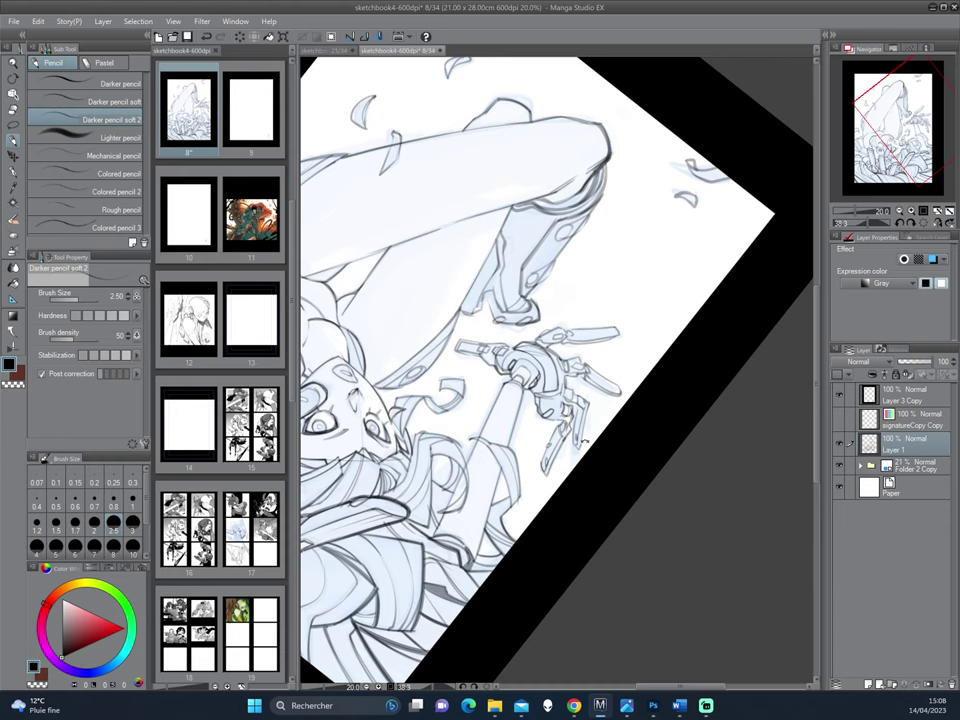
{"action": "left_click_drag", "start_coordinate": [632, 424], "coordinate": [672, 378]}
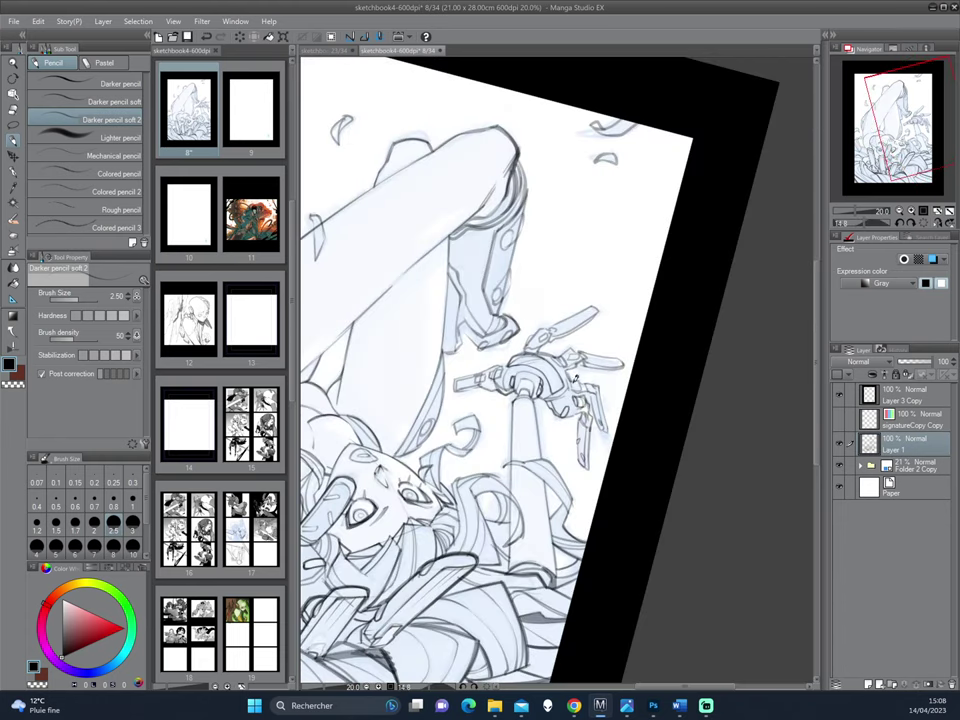
{"action": "left_click_drag", "start_coordinate": [436, 290], "coordinate": [610, 371]}
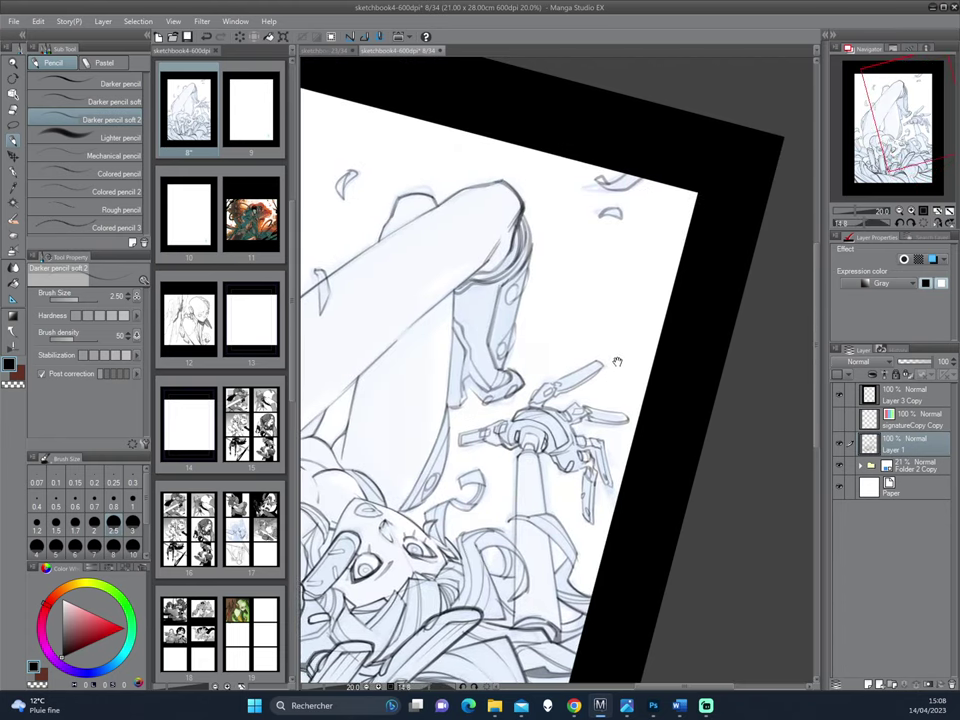
{"action": "left_click_drag", "start_coordinate": [408, 302], "coordinate": [580, 390]}
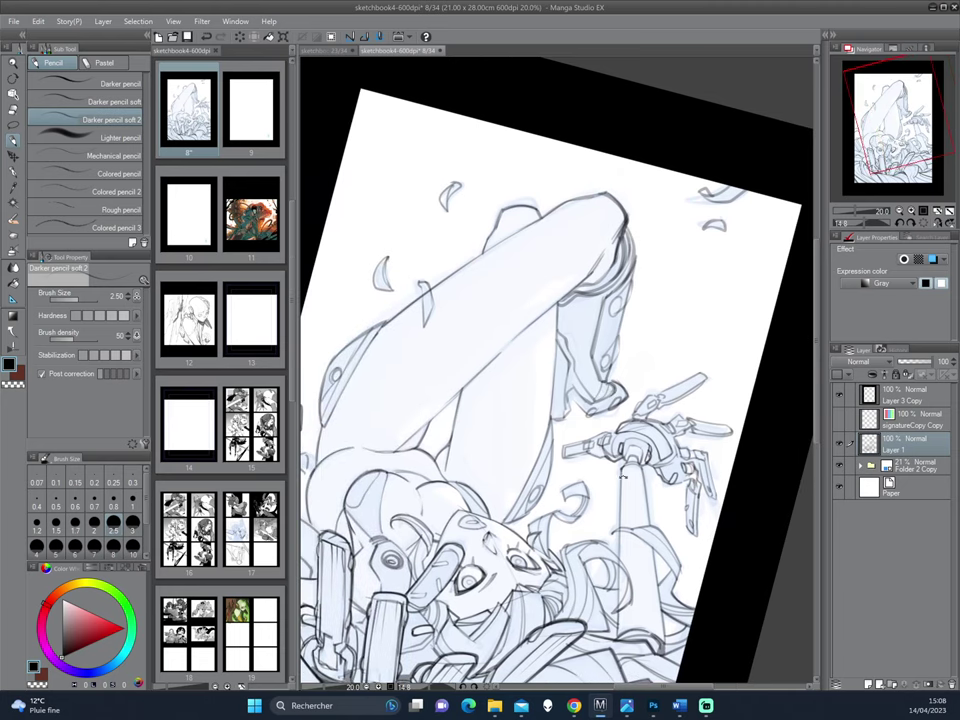
- Darken the round bolt and edges of the armor plate on the outside of the nearer thigh
{"action": "left_click_drag", "start_coordinate": [665, 415], "coordinate": [675, 335]}
{"action": "left_click_drag", "start_coordinate": [621, 375], "coordinate": [678, 340]}
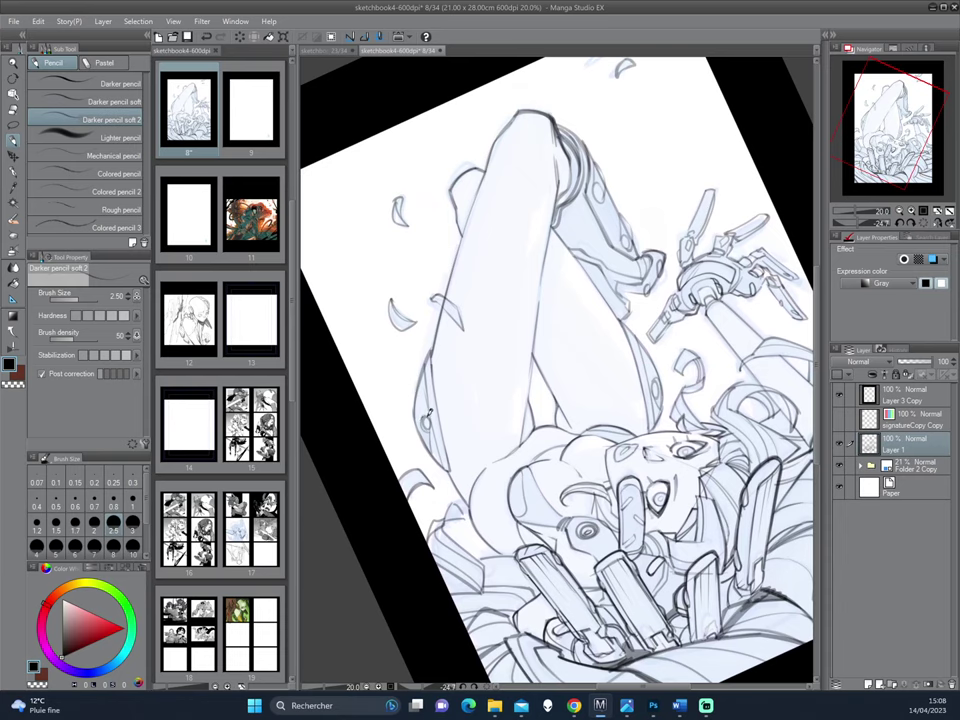
{"action": "left_click_drag", "start_coordinate": [424, 426], "coordinate": [433, 442]}
- Strengthen the inner contour lines of the thighs where the two legs cross
{"action": "mouse_move", "coordinate": [695, 322]}
{"action": "left_mouse_down"}
{"action": "mouse_move", "coordinate": [683, 395]}
{"action": "mouse_move", "coordinate": [561, 352]}
{"action": "mouse_move", "coordinate": [580, 390]}
{"action": "left_mouse_up"}
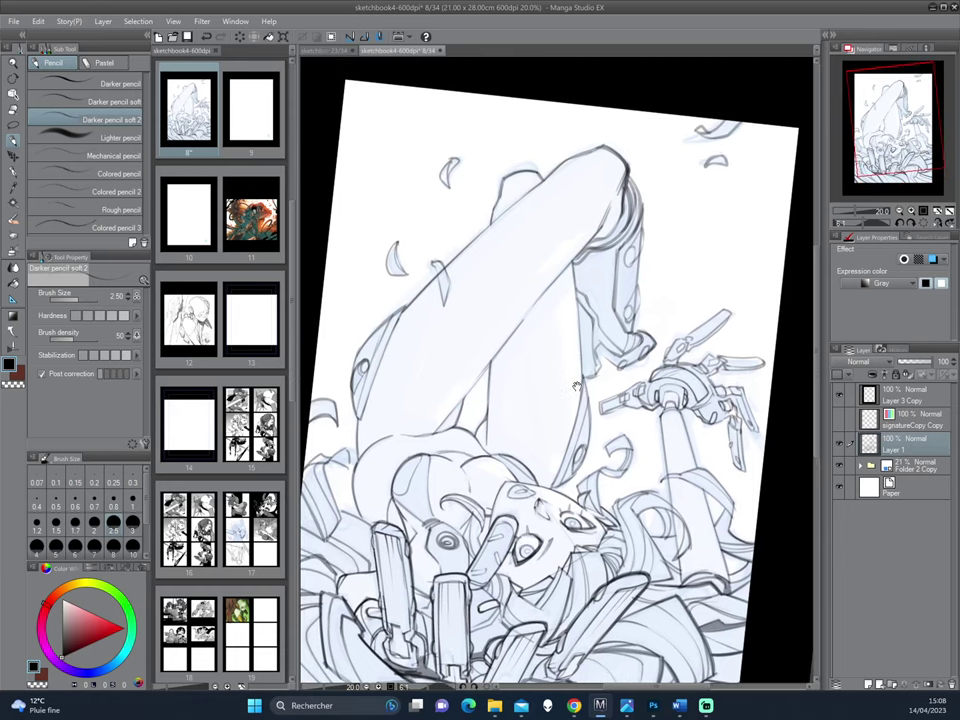
{"action": "left_click_drag", "start_coordinate": [512, 480], "coordinate": [633, 381]}
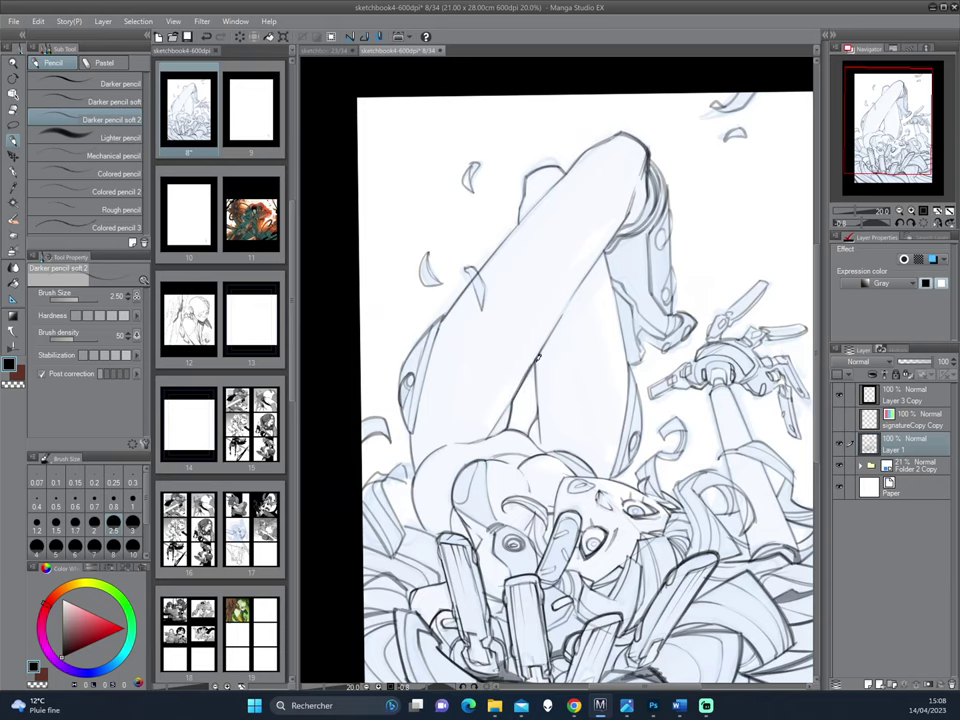
{"action": "left_click_drag", "start_coordinate": [538, 357], "coordinate": [537, 435]}
- Touch up the pencil lines around the nose and mouth of the upside-down face
{"action": "mouse_move", "coordinate": [634, 446]}
{"action": "left_mouse_down"}
{"action": "mouse_move", "coordinate": [652, 318]}
{"action": "mouse_move", "coordinate": [643, 285]}
{"action": "mouse_move", "coordinate": [590, 308]}
{"action": "mouse_move", "coordinate": [644, 365]}
{"action": "mouse_move", "coordinate": [656, 346]}
{"action": "mouse_move", "coordinate": [627, 334]}
{"action": "left_mouse_up"}
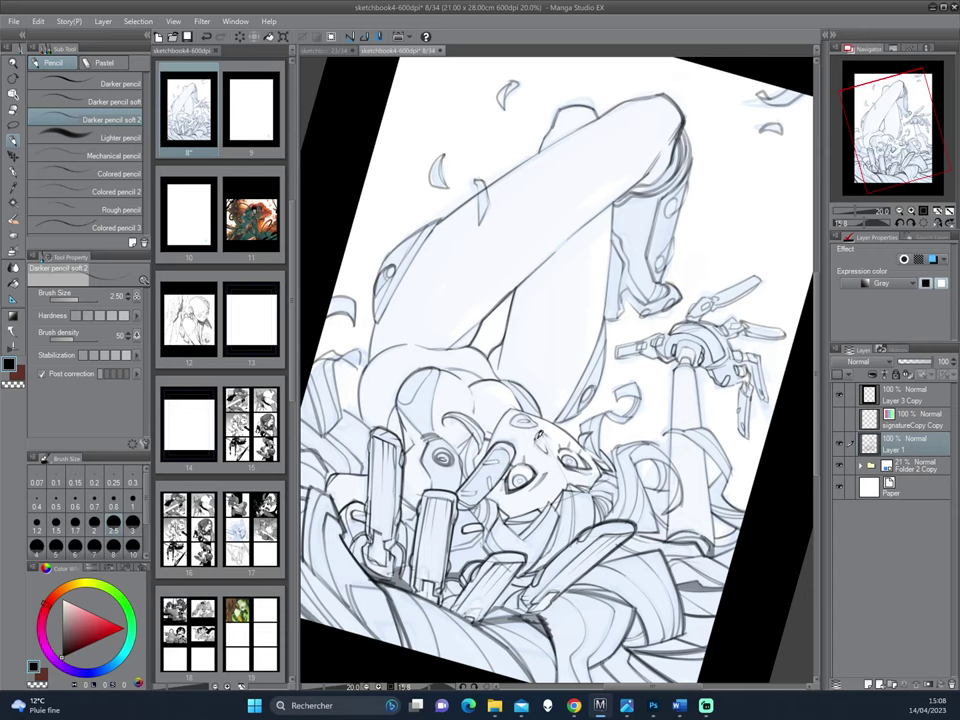
{"action": "left_click_drag", "start_coordinate": [532, 438], "coordinate": [612, 310]}
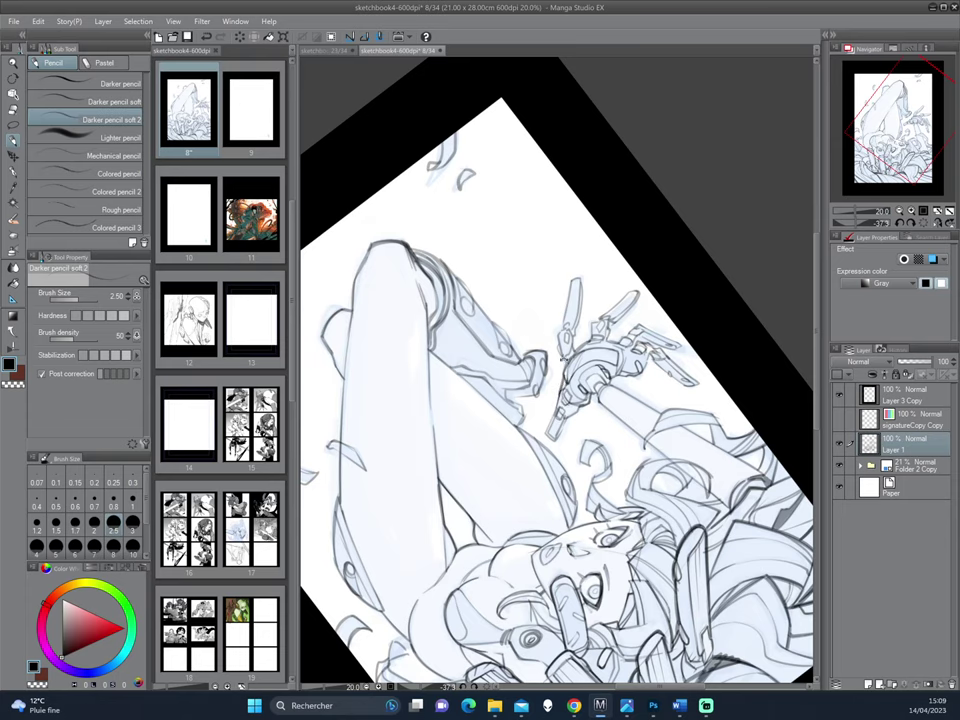
- Switch to the Darker pencil soft brush and darken the curled finger joints of the outstretched hand
{"action": "left_click_drag", "start_coordinate": [584, 292], "coordinate": [593, 420]}
{"action": "left_click_drag", "start_coordinate": [652, 337], "coordinate": [590, 447]}
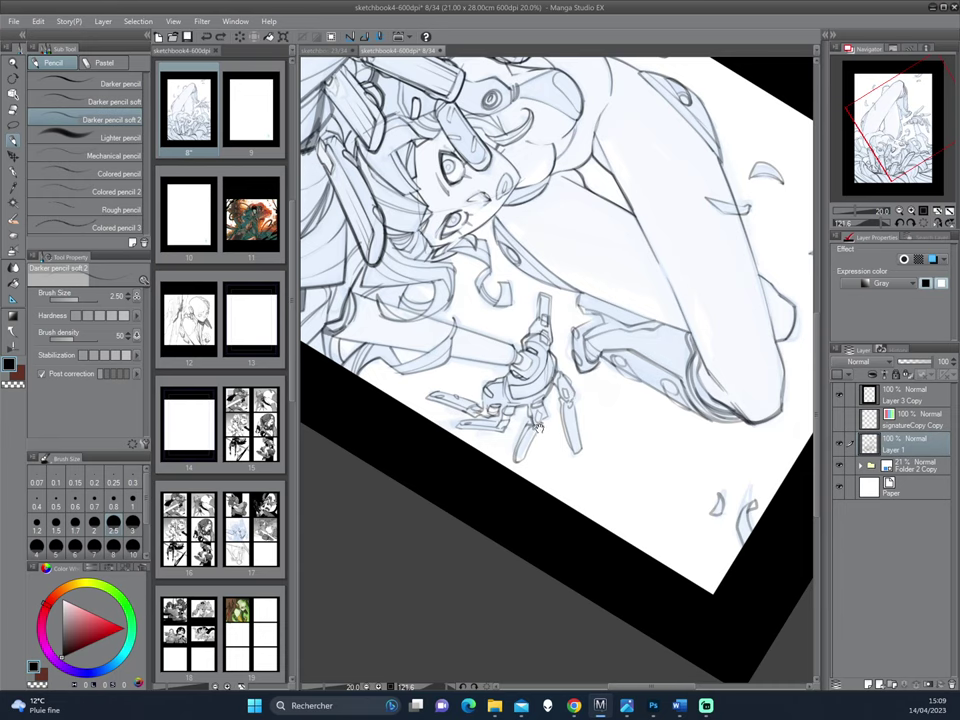
{"action": "left_click_drag", "start_coordinate": [525, 488], "coordinate": [640, 408]}
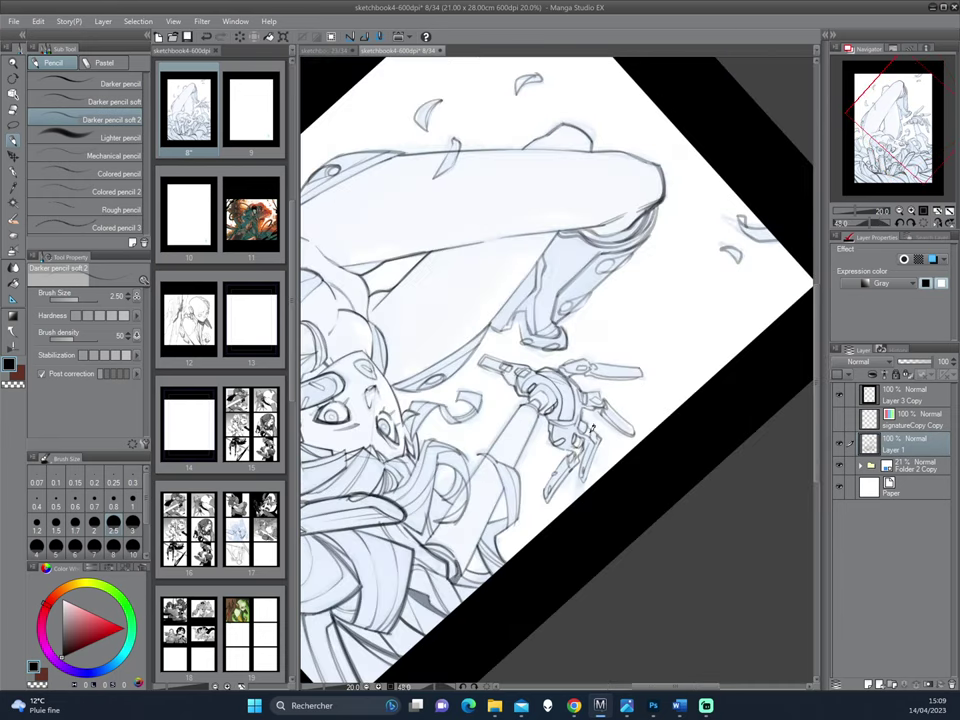
{"action": "left_click", "coordinate": [78, 98]}
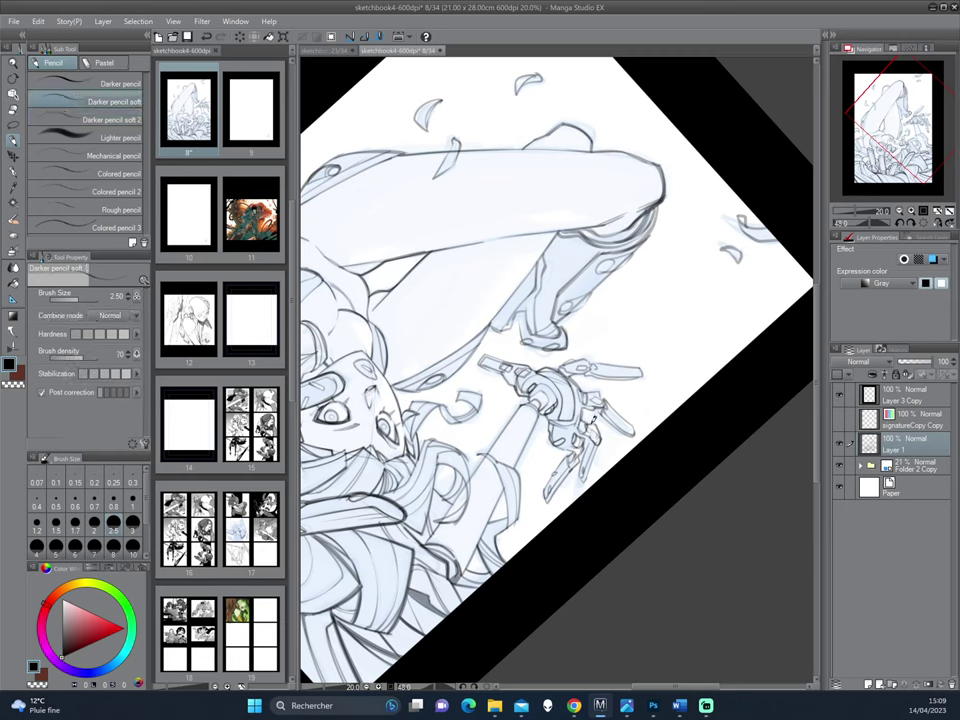
{"action": "mouse_move", "coordinate": [594, 421]}
{"action": "left_mouse_down"}
{"action": "mouse_move", "coordinate": [599, 442]}
{"action": "mouse_move", "coordinate": [638, 400]}
{"action": "mouse_move", "coordinate": [624, 411]}
{"action": "mouse_move", "coordinate": [639, 431]}
{"action": "left_mouse_up"}
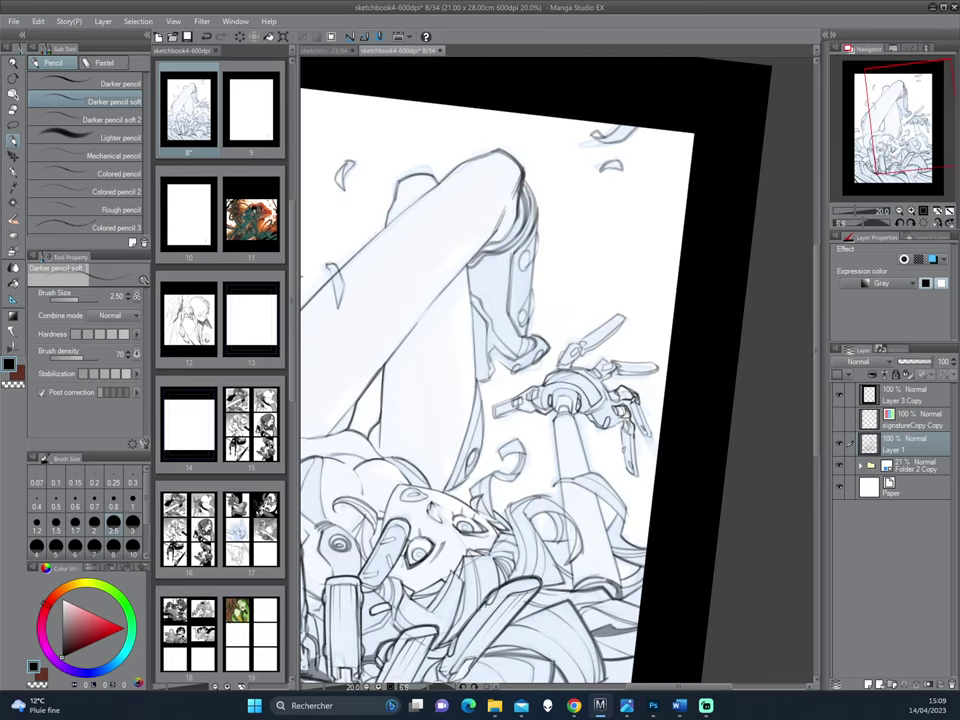
- Redraw the outlines of the two long raised fingers of the outstretched hand with darker lines, cleaning them up with transparent colour
{"action": "key", "text": "c"}
{"action": "key", "text": "x"}
{"action": "mouse_move", "coordinate": [631, 402]}
{"action": "left_mouse_down"}
{"action": "mouse_move", "coordinate": [638, 413]}
{"action": "mouse_move", "coordinate": [688, 291]}
{"action": "left_mouse_up"}
{"action": "left_click_drag", "start_coordinate": [688, 291], "coordinate": [688, 360]}
{"action": "key", "text": "c"}
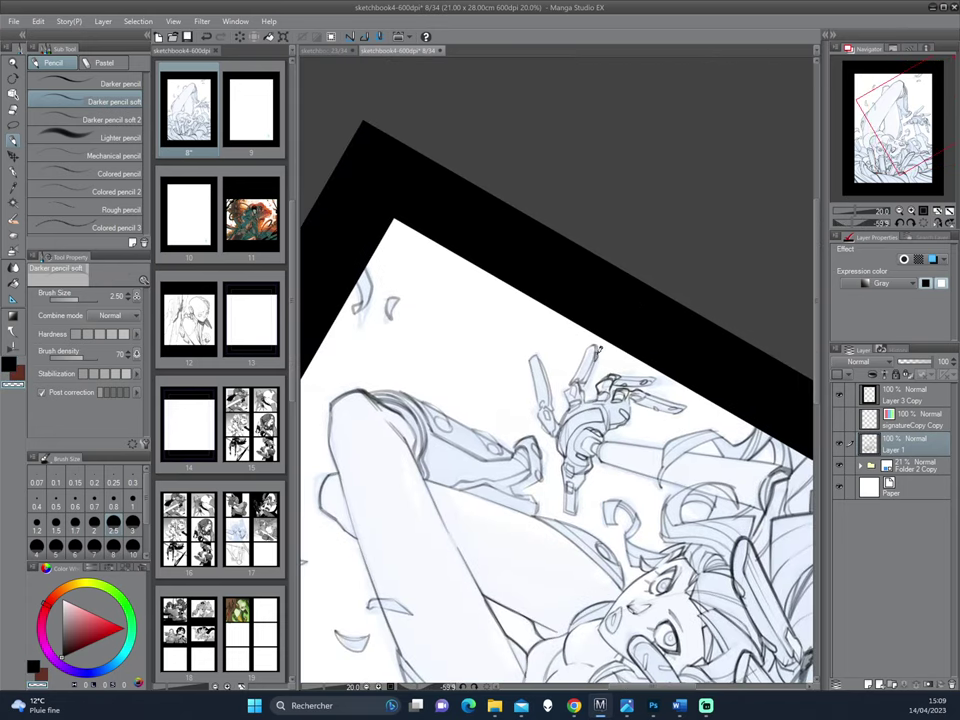
{"action": "key", "text": "x"}
{"action": "left_click_drag", "start_coordinate": [579, 383], "coordinate": [588, 349]}
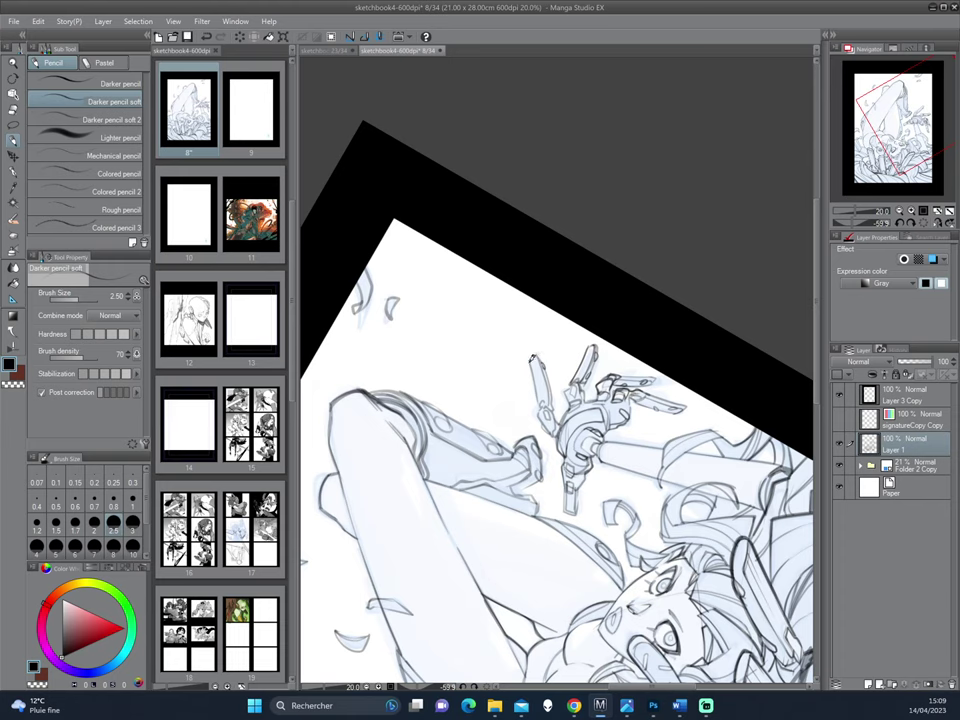
{"action": "mouse_move", "coordinate": [531, 364]}
{"action": "left_mouse_down"}
{"action": "mouse_move", "coordinate": [540, 407]}
{"action": "mouse_move", "coordinate": [552, 404]}
{"action": "left_mouse_up"}
- Strengthen the lines of the palm plates, knuckles and small folded fingers on the outstretched hand
{"action": "left_click_drag", "start_coordinate": [672, 309], "coordinate": [600, 428]}
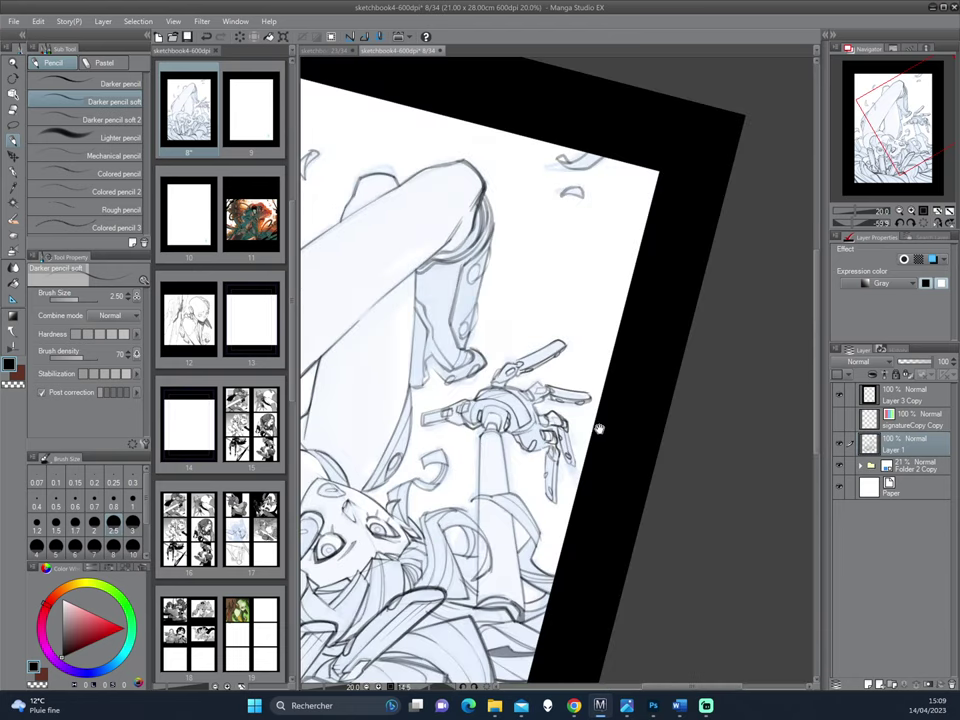
{"action": "left_click_drag", "start_coordinate": [648, 338], "coordinate": [526, 461]}
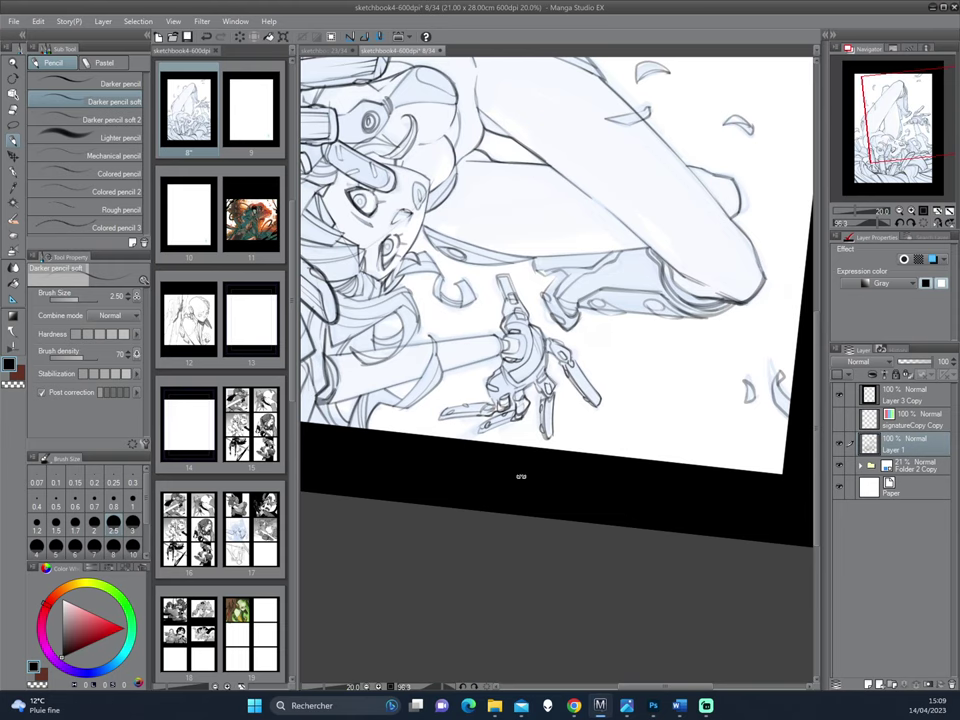
{"action": "left_click_drag", "start_coordinate": [521, 476], "coordinate": [437, 283]}
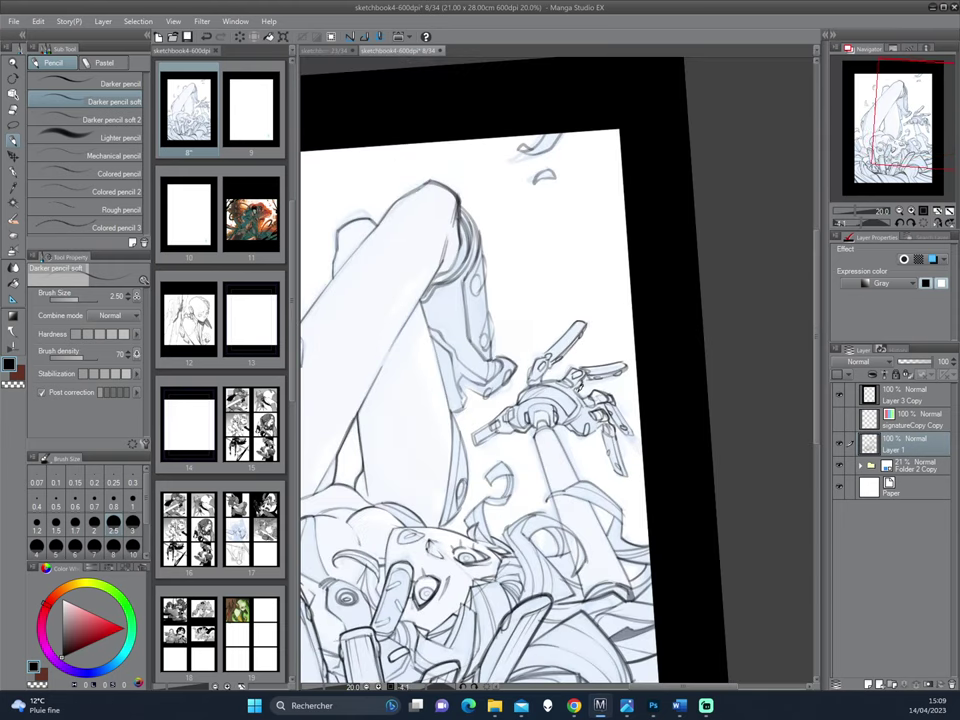
{"action": "left_click_drag", "start_coordinate": [630, 380], "coordinate": [594, 303]}
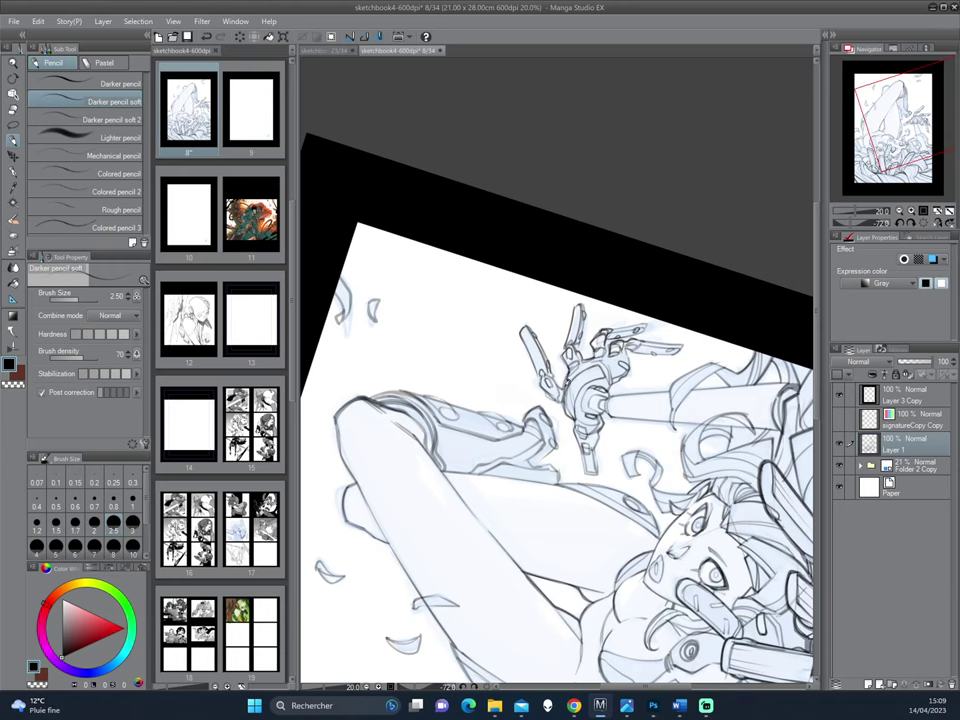
{"action": "left_click_drag", "start_coordinate": [496, 245], "coordinate": [592, 235]}
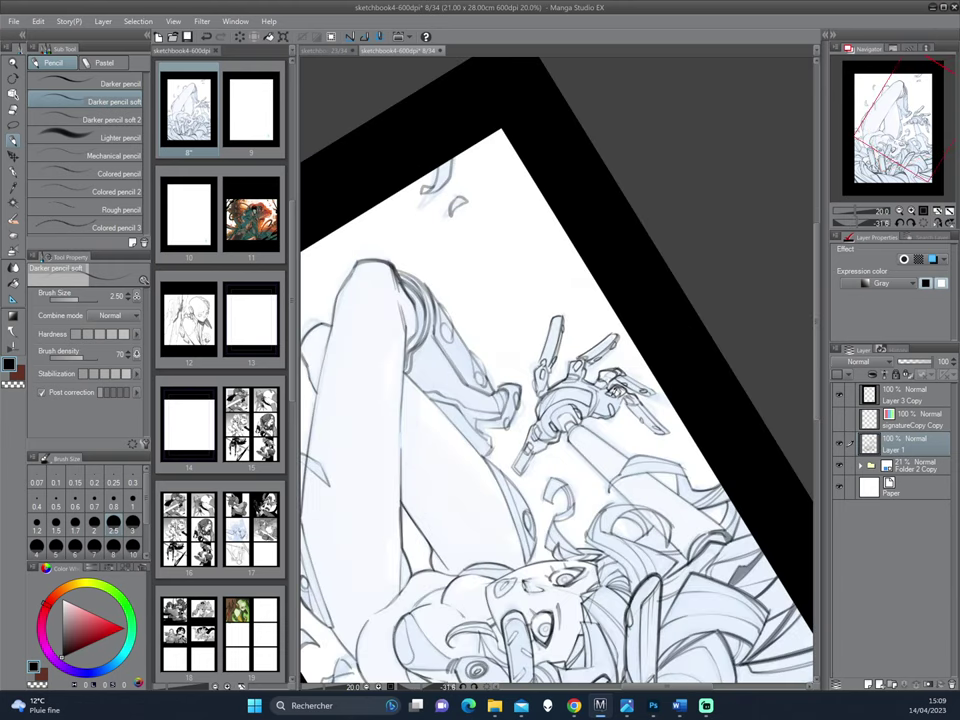
{"action": "mouse_move", "coordinate": [612, 393]}
{"action": "left_mouse_down"}
{"action": "mouse_move", "coordinate": [540, 490]}
{"action": "mouse_move", "coordinate": [614, 423]}
{"action": "left_mouse_up"}
{"action": "key", "text": "c"}
{"action": "key", "text": "c"}
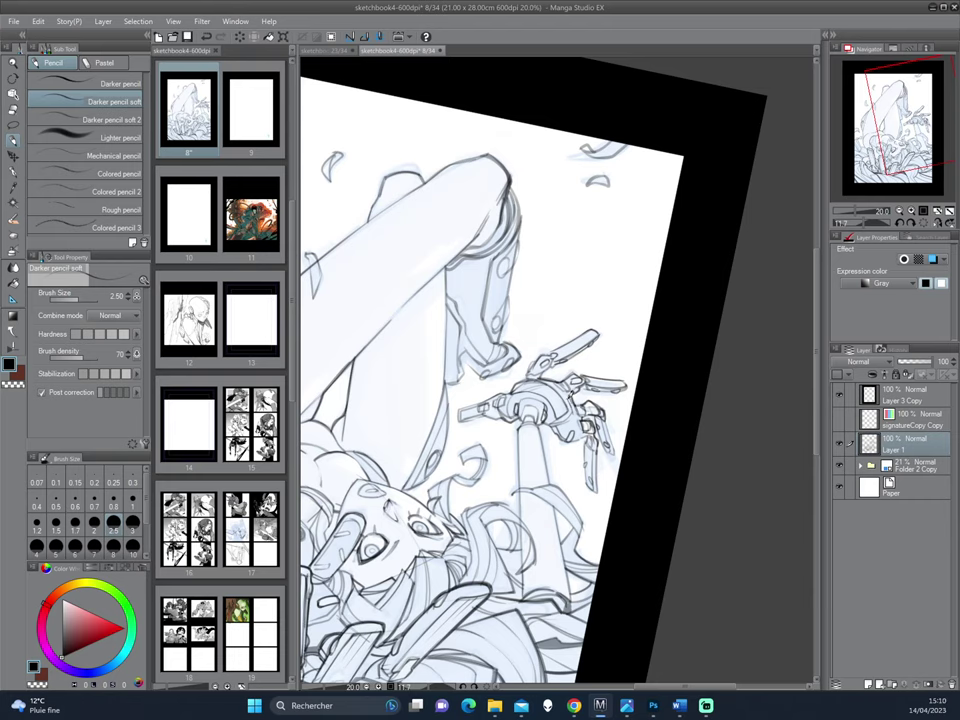
{"action": "left_click_drag", "start_coordinate": [455, 340], "coordinate": [482, 447]}
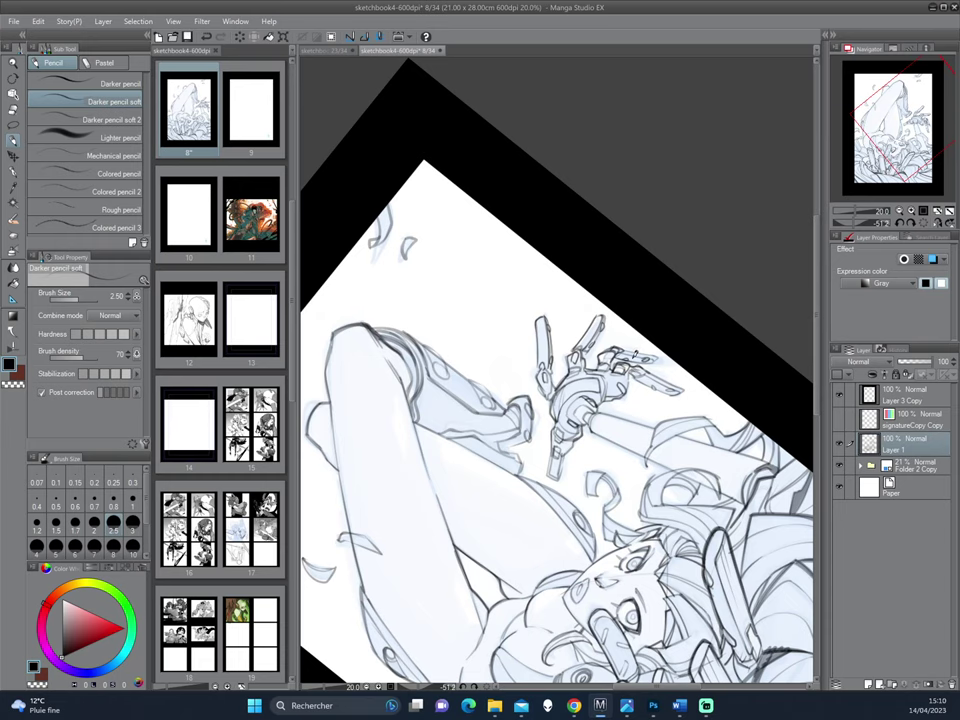
{"action": "left_click_drag", "start_coordinate": [644, 311], "coordinate": [652, 362]}
- Darken and clean up the tip of the mechanical foot beside the outstretched hand
{"action": "left_click_drag", "start_coordinate": [614, 422], "coordinate": [698, 368]}
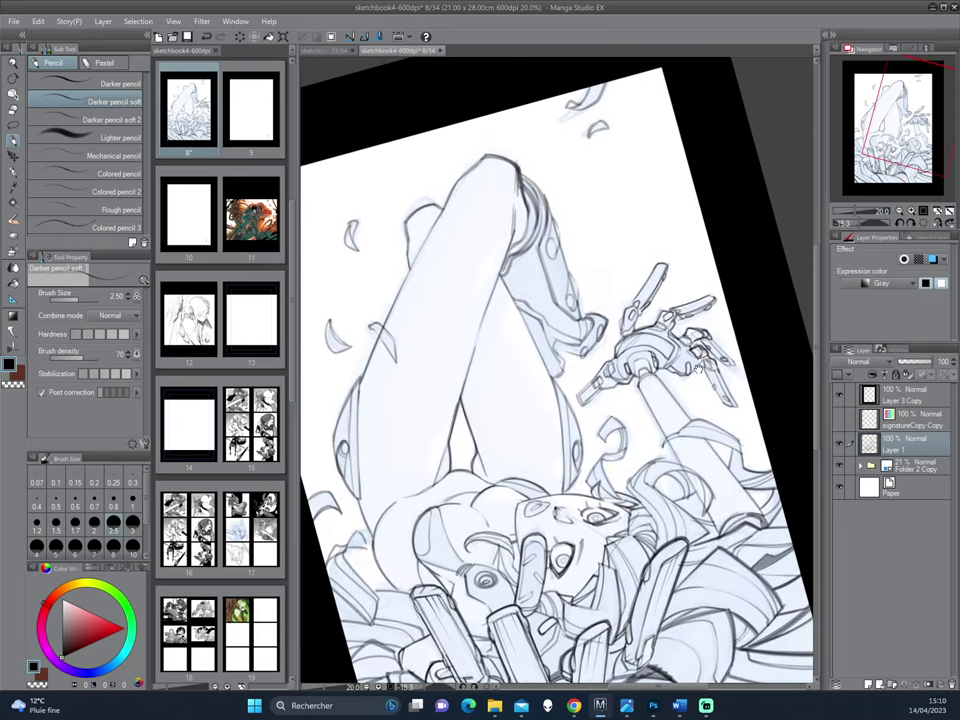
{"action": "left_click_drag", "start_coordinate": [635, 330], "coordinate": [669, 436]}
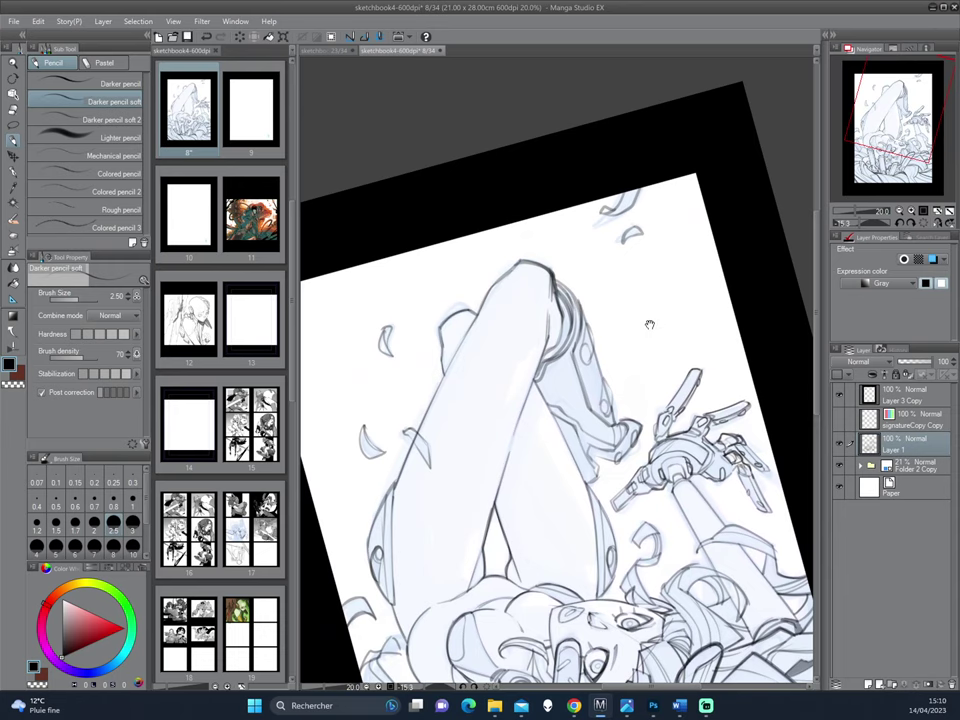
{"action": "scroll", "coordinate": [630, 378], "scroll_direction": "down", "scroll_amount": 1}
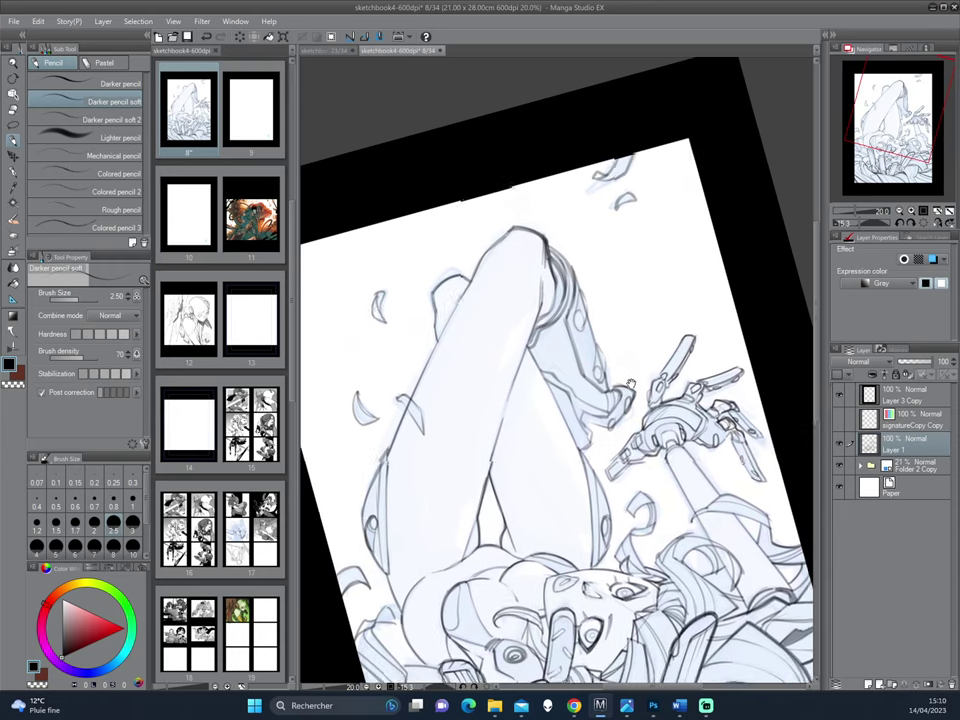
{"action": "left_click_drag", "start_coordinate": [630, 384], "coordinate": [607, 339]}
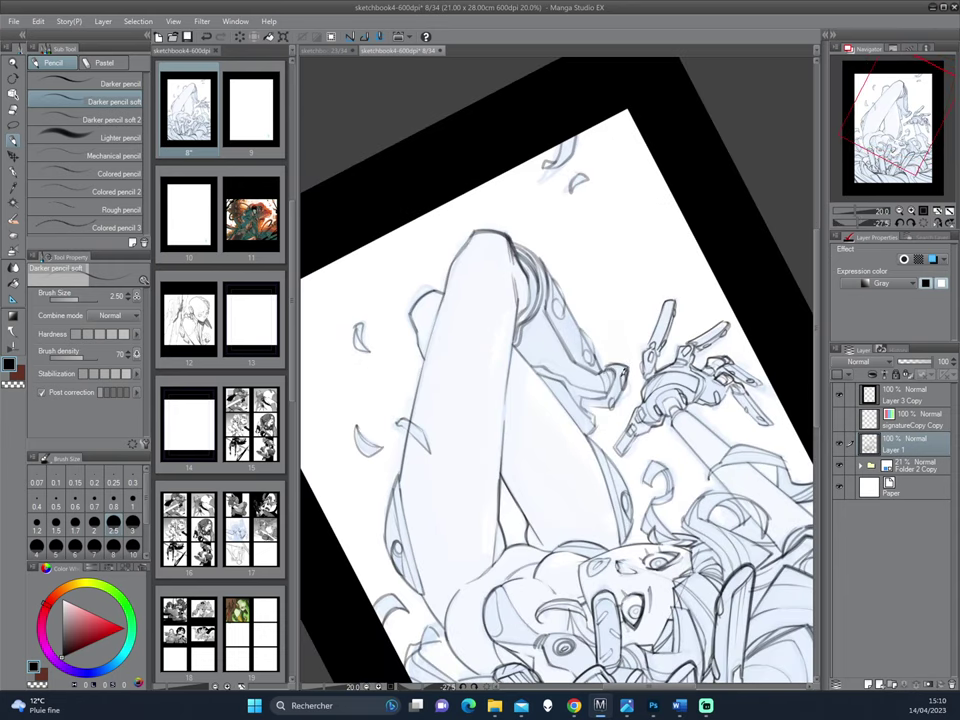
{"action": "left_click_drag", "start_coordinate": [615, 394], "coordinate": [612, 405]}
{"action": "key", "text": "c"}
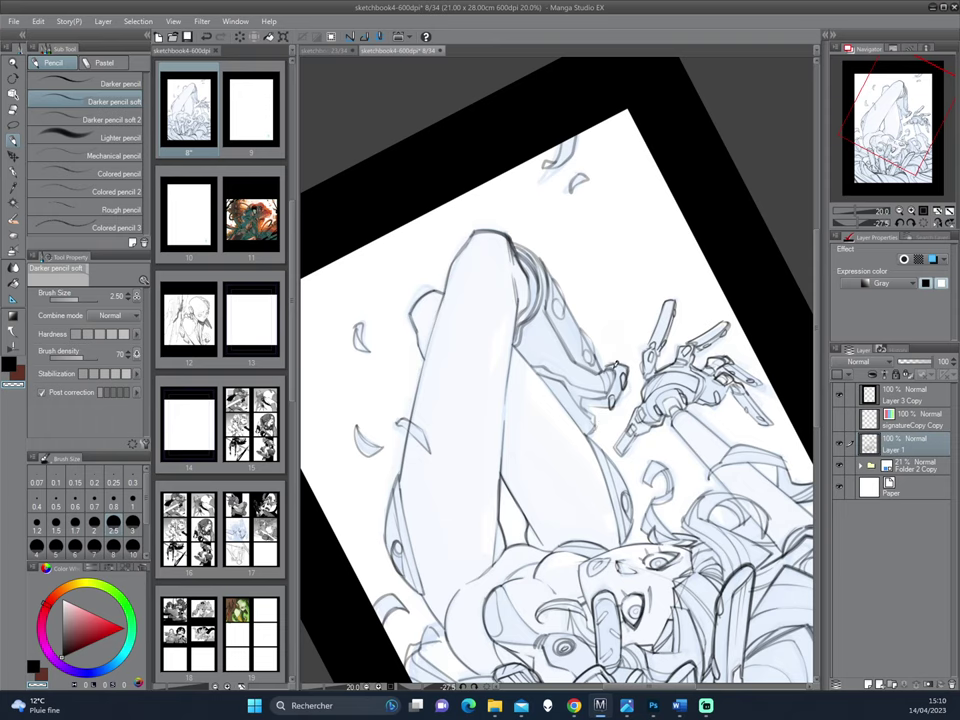
{"action": "key", "text": "c"}
- Darken the inner contour of the lower-leg armor and the curved rings around the knee joint
{"action": "left_click_drag", "start_coordinate": [624, 327], "coordinate": [527, 421]}
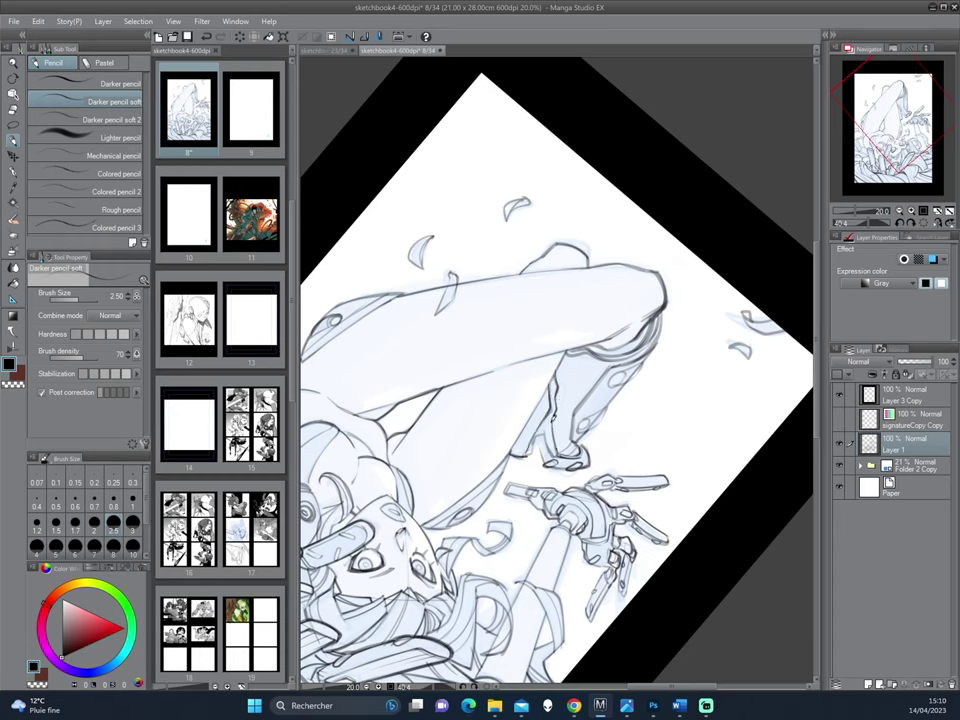
{"action": "left_click_drag", "start_coordinate": [553, 413], "coordinate": [558, 453]}
{"action": "left_click_drag", "start_coordinate": [583, 483], "coordinate": [662, 416]}
{"action": "mouse_move", "coordinate": [666, 343]}
{"action": "left_mouse_down"}
{"action": "mouse_move", "coordinate": [653, 390]}
{"action": "mouse_move", "coordinate": [660, 418]}
{"action": "mouse_move", "coordinate": [678, 366]}
{"action": "mouse_move", "coordinate": [670, 400]}
{"action": "left_mouse_up"}
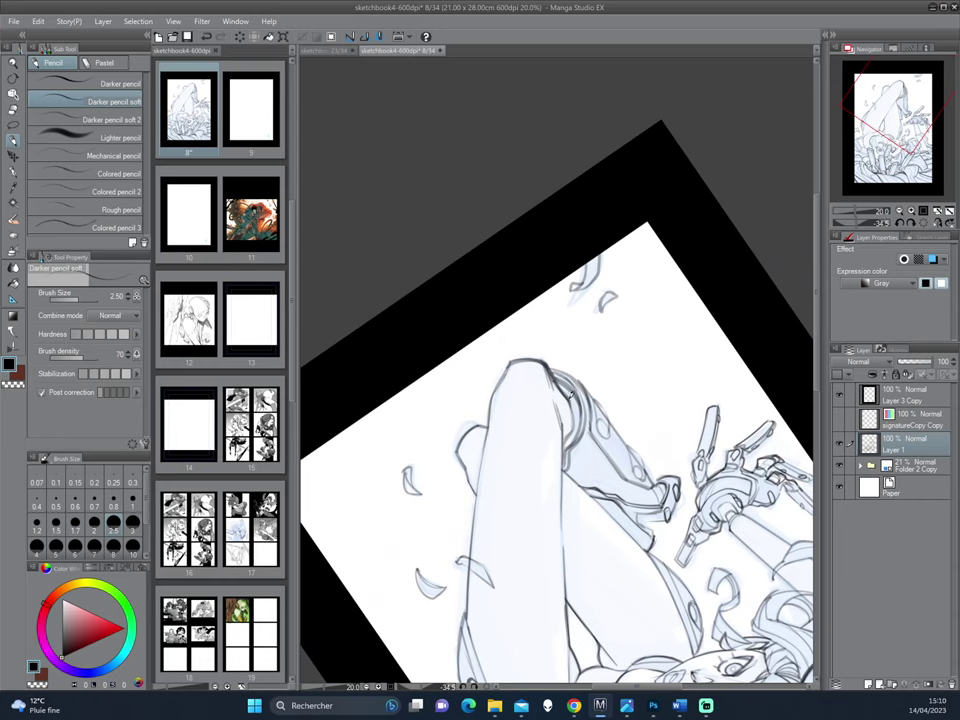
{"action": "left_click_drag", "start_coordinate": [572, 394], "coordinate": [571, 431]}
{"action": "left_click_drag", "start_coordinate": [632, 306], "coordinate": [656, 333]}
- Darken the thumb of the outstretched hand and the sole and heel edges of the mechanical foot
{"action": "left_click_drag", "start_coordinate": [648, 487], "coordinate": [453, 270]}
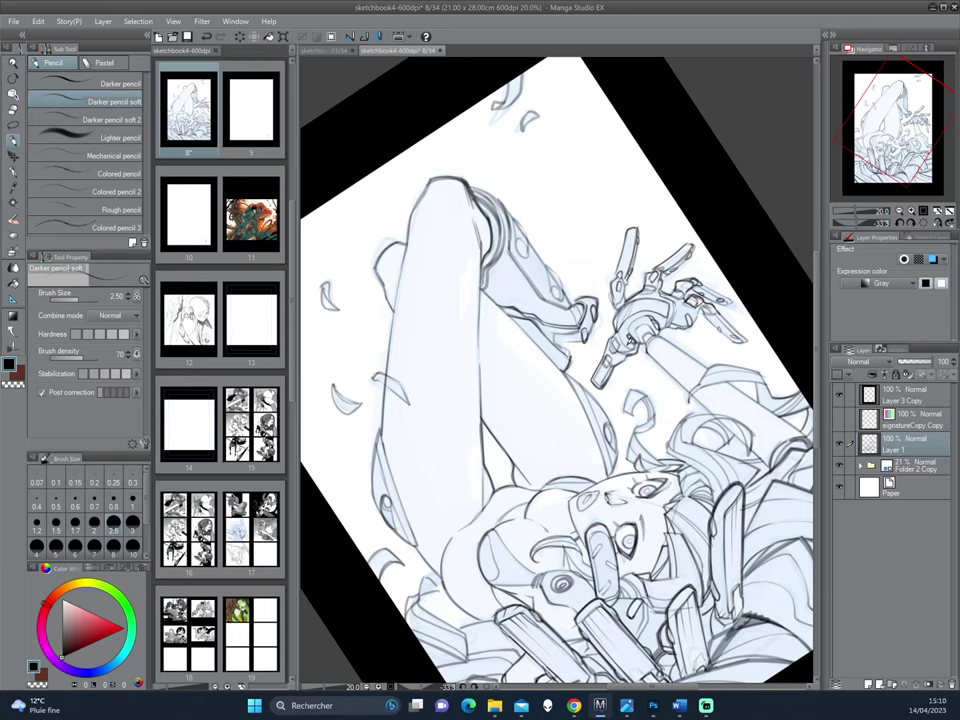
{"action": "left_click_drag", "start_coordinate": [626, 426], "coordinate": [603, 286]}
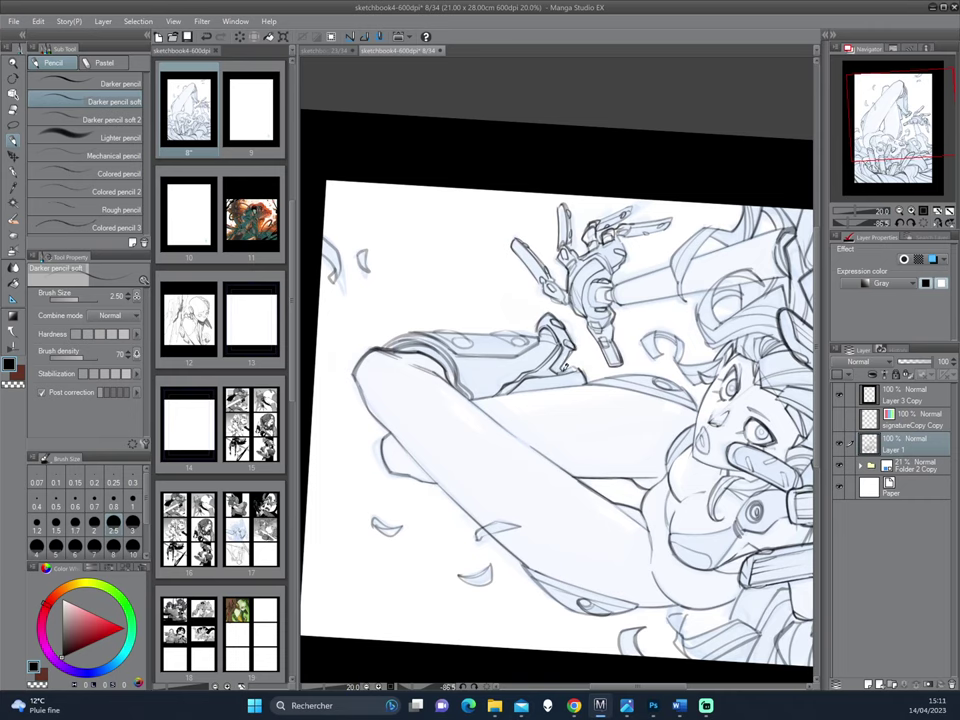
{"action": "left_click_drag", "start_coordinate": [600, 320], "coordinate": [609, 414]}
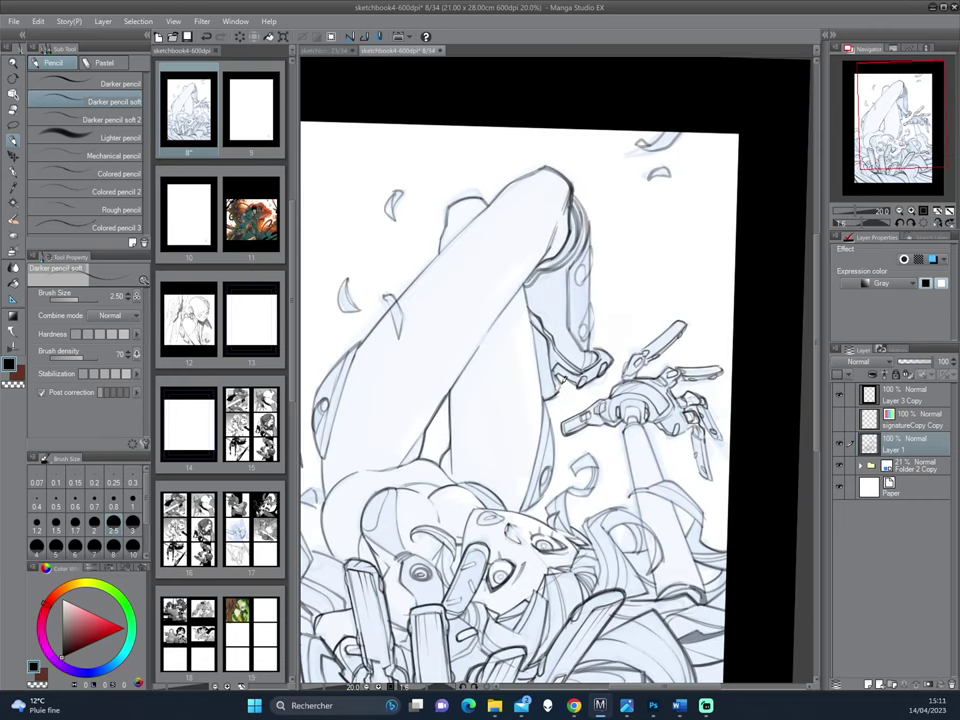
- Switch to the Darker pencil soft 2 brush and erase the round bolts and outer plate line along the lower-leg armor
{"action": "left_click_drag", "start_coordinate": [654, 275], "coordinate": [631, 348]}
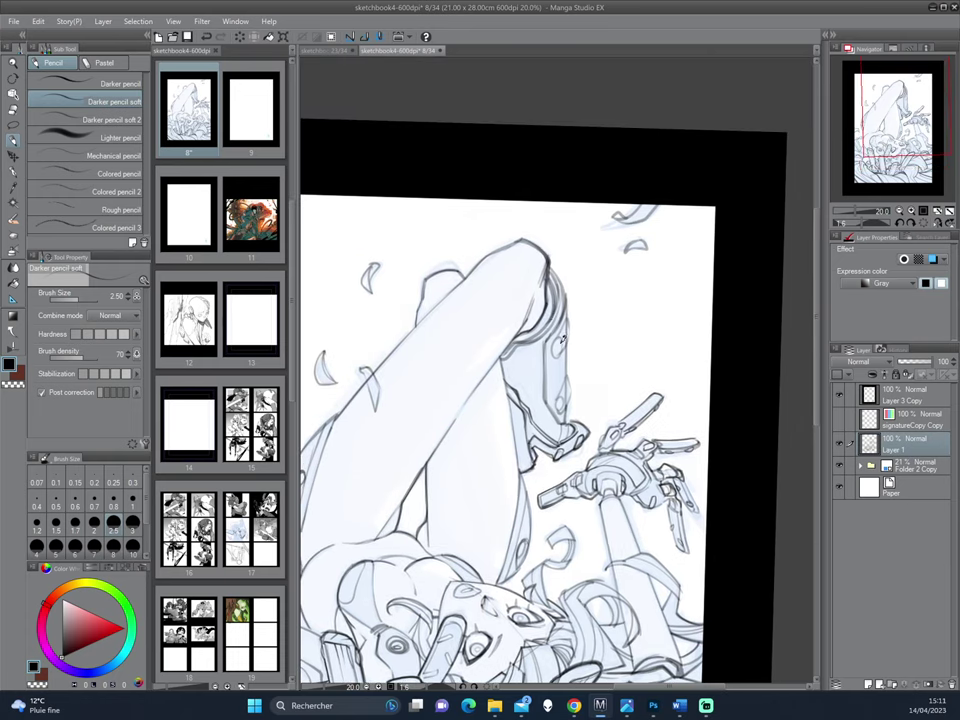
{"action": "left_click", "coordinate": [67, 118]}
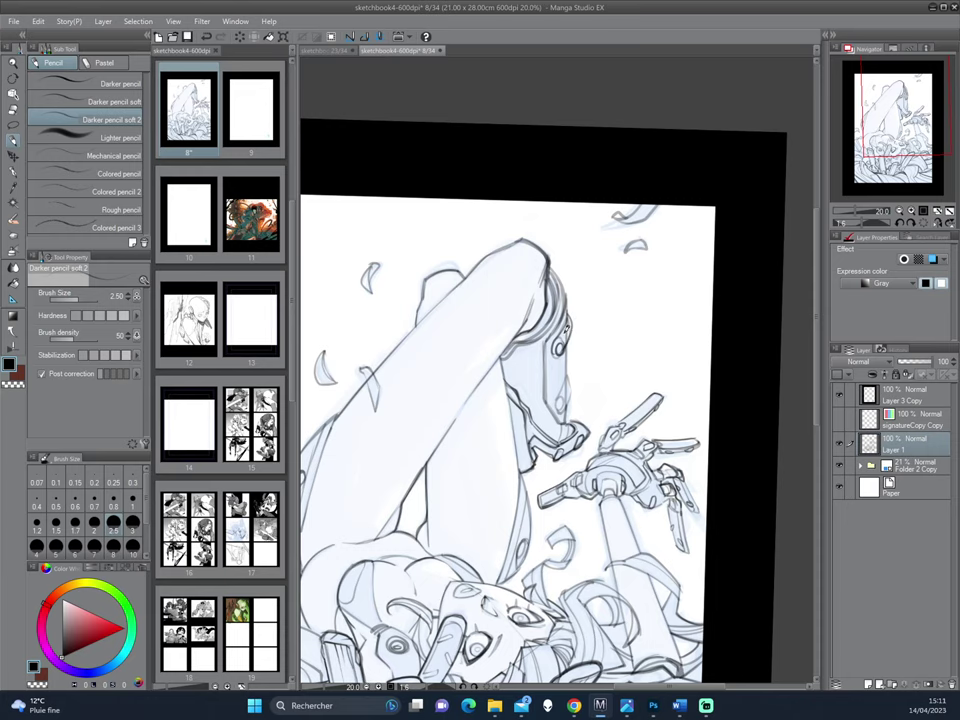
{"action": "mouse_move", "coordinate": [557, 350]}
{"action": "left_mouse_down"}
{"action": "mouse_move", "coordinate": [572, 347]}
{"action": "mouse_move", "coordinate": [566, 407]}
{"action": "mouse_move", "coordinate": [556, 404]}
{"action": "left_mouse_up"}
{"action": "key", "text": "h"}
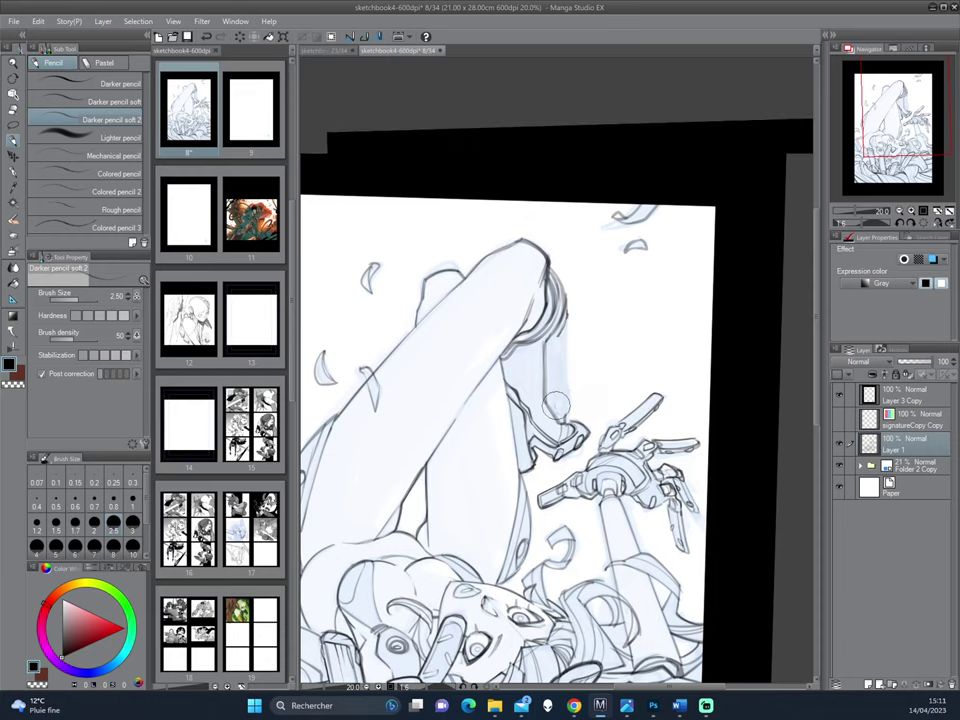
- Redraw the outer edge of the lower-leg armor as a clean dark contour, checking it in a mirrored view
{"action": "left_click_drag", "start_coordinate": [645, 310], "coordinate": [654, 359]}
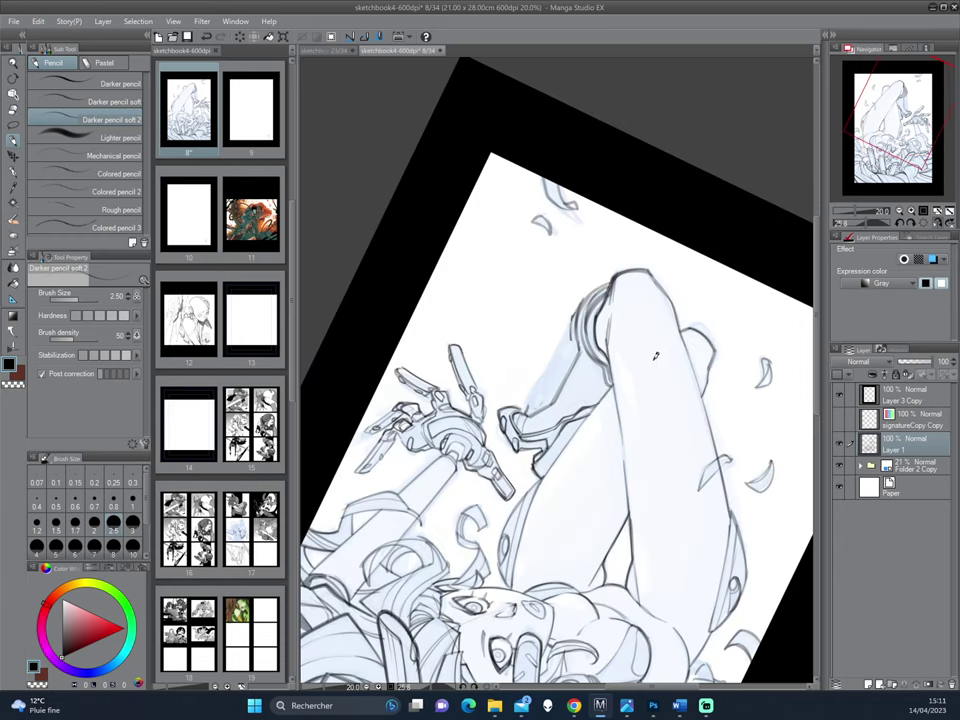
{"action": "mouse_move", "coordinate": [572, 322]}
{"action": "left_mouse_down"}
{"action": "mouse_move", "coordinate": [525, 412]}
{"action": "mouse_move", "coordinate": [557, 349]}
{"action": "left_mouse_up"}
{"action": "key", "text": "h"}
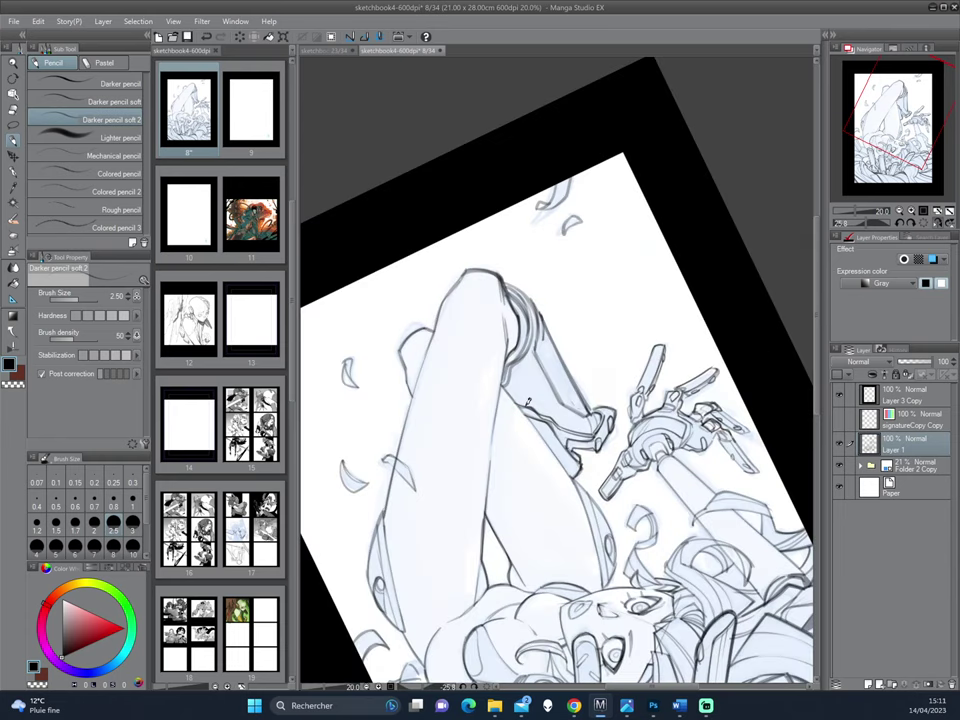
{"action": "left_click_drag", "start_coordinate": [636, 300], "coordinate": [643, 362]}
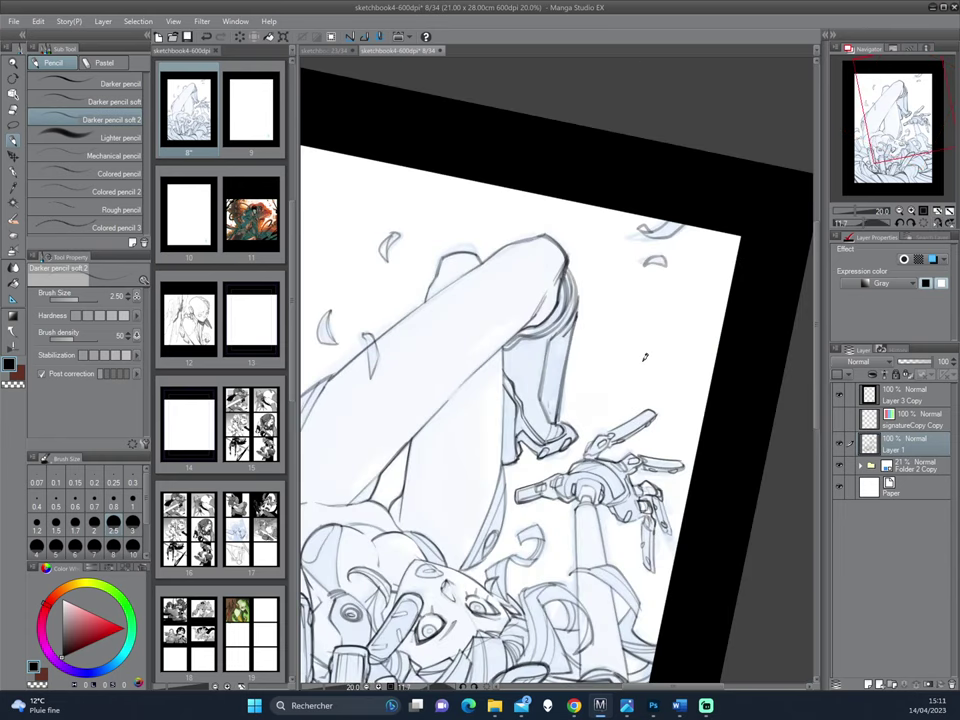
- Darken the curled hair strand between the thigh and the outstretched hand
{"action": "scroll", "coordinate": [607, 372], "scroll_direction": "down", "scroll_amount": 2}
{"action": "key", "text": "ctrl+at"}
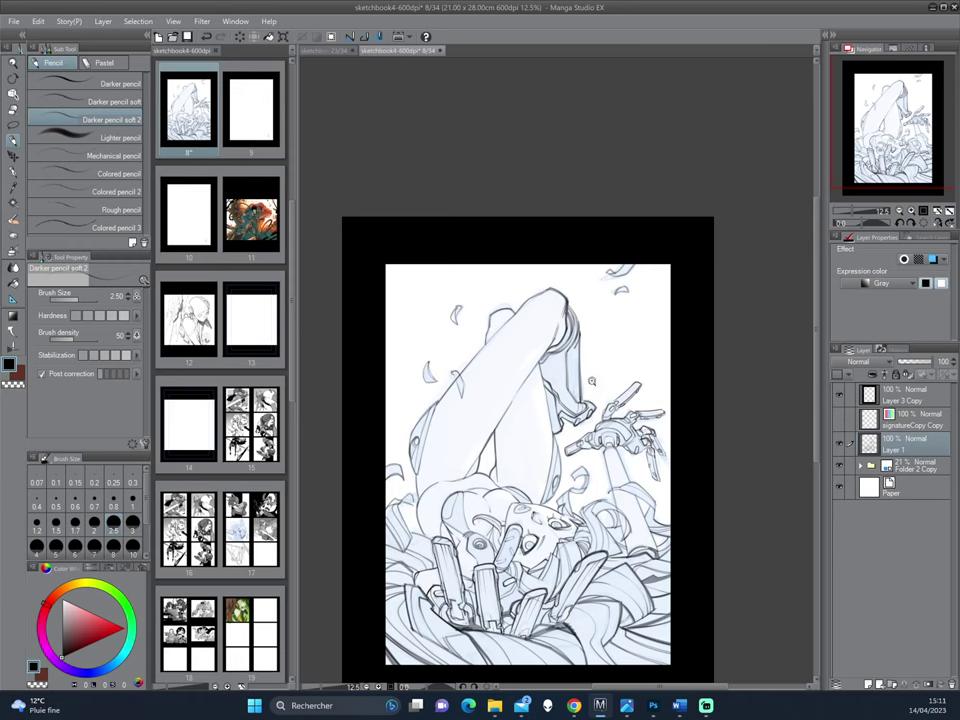
{"action": "scroll", "coordinate": [591, 384], "scroll_direction": "up", "scroll_amount": 1}
{"action": "mouse_move", "coordinate": [621, 462]}
{"action": "left_mouse_down"}
{"action": "mouse_move", "coordinate": [615, 350]}
{"action": "mouse_move", "coordinate": [561, 329]}
{"action": "mouse_move", "coordinate": [579, 385]}
{"action": "left_mouse_up"}
{"action": "scroll", "coordinate": [579, 366], "scroll_direction": "up", "scroll_amount": 1}
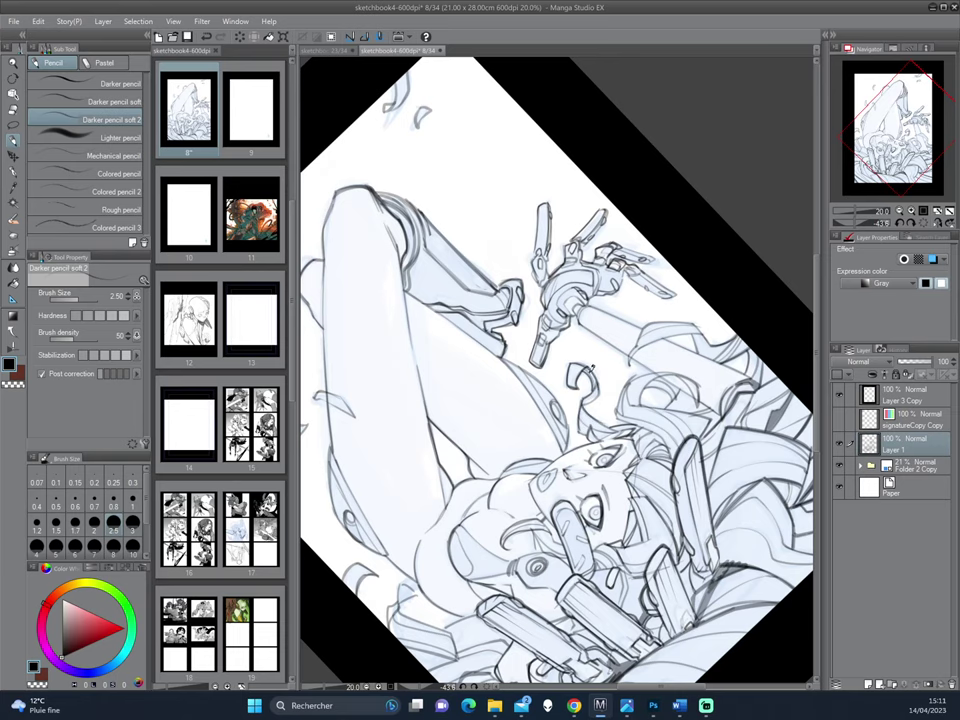
{"action": "left_click_drag", "start_coordinate": [612, 295], "coordinate": [650, 350]}
- Duplicate the line art on Layer 1 and hide the original layer
{"action": "scroll", "coordinate": [648, 320], "scroll_direction": "down", "scroll_amount": 1}
{"action": "scroll", "coordinate": [642, 262], "scroll_direction": "down", "scroll_amount": 1}
{"action": "left_click_drag", "start_coordinate": [641, 262], "coordinate": [632, 341]}
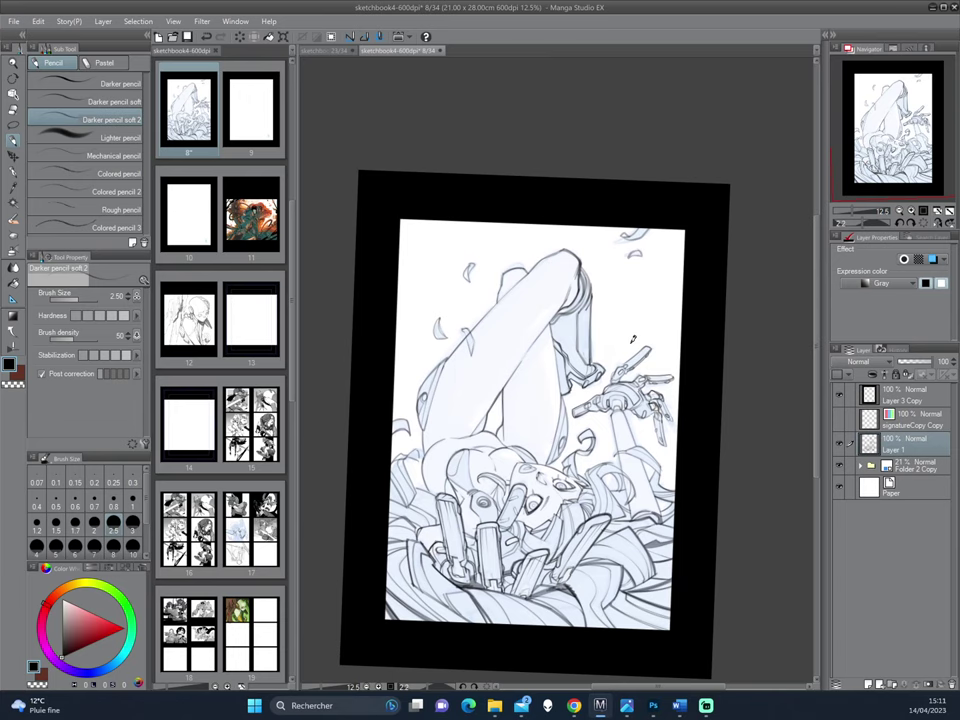
{"action": "double_click", "coordinate": [672, 322]}
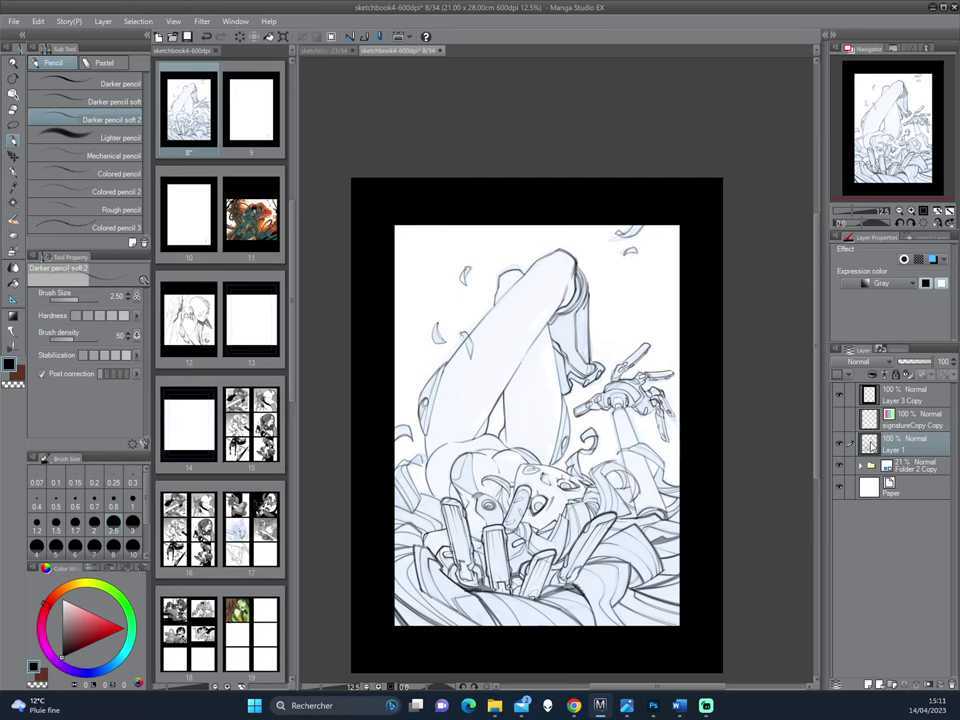
{"action": "key", "text": "ctrl+c"}
{"action": "key", "text": "ctrl+v"}
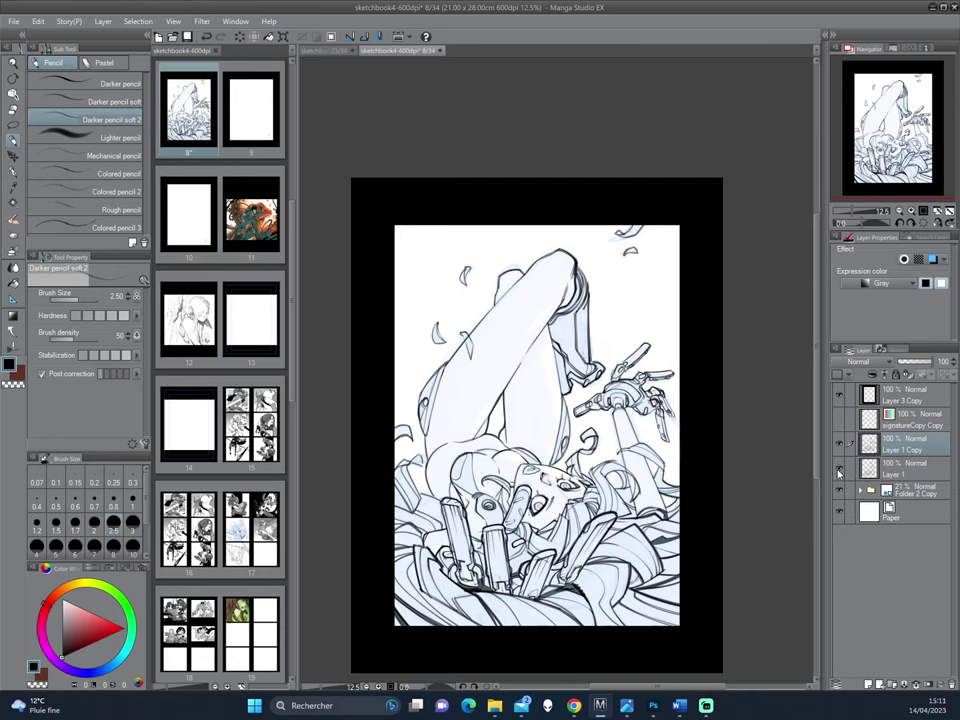
{"action": "left_click", "coordinate": [839, 469]}
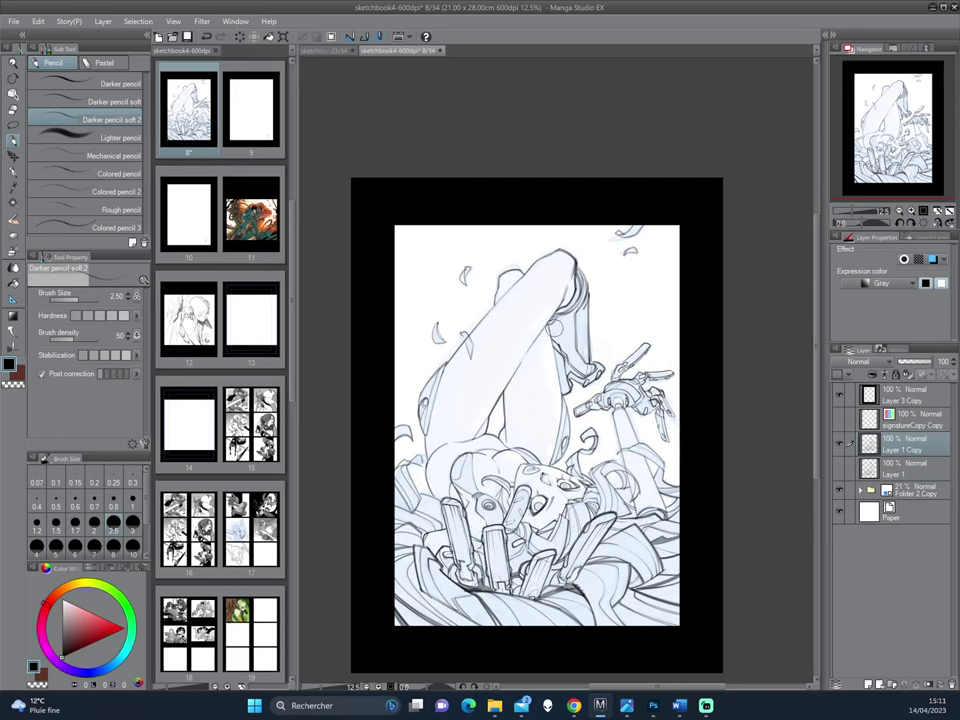
- Erase the folded lower leg and foot lines below the knee on Layer 1 Copy and add a new layer above Layer 1
{"action": "mouse_move", "coordinate": [577, 347]}
{"action": "left_mouse_down"}
{"action": "mouse_move", "coordinate": [590, 380]}
{"action": "mouse_move", "coordinate": [581, 290]}
{"action": "mouse_move", "coordinate": [558, 337]}
{"action": "mouse_move", "coordinate": [554, 324]}
{"action": "mouse_move", "coordinate": [569, 396]}
{"action": "mouse_move", "coordinate": [594, 375]}
{"action": "left_mouse_up"}
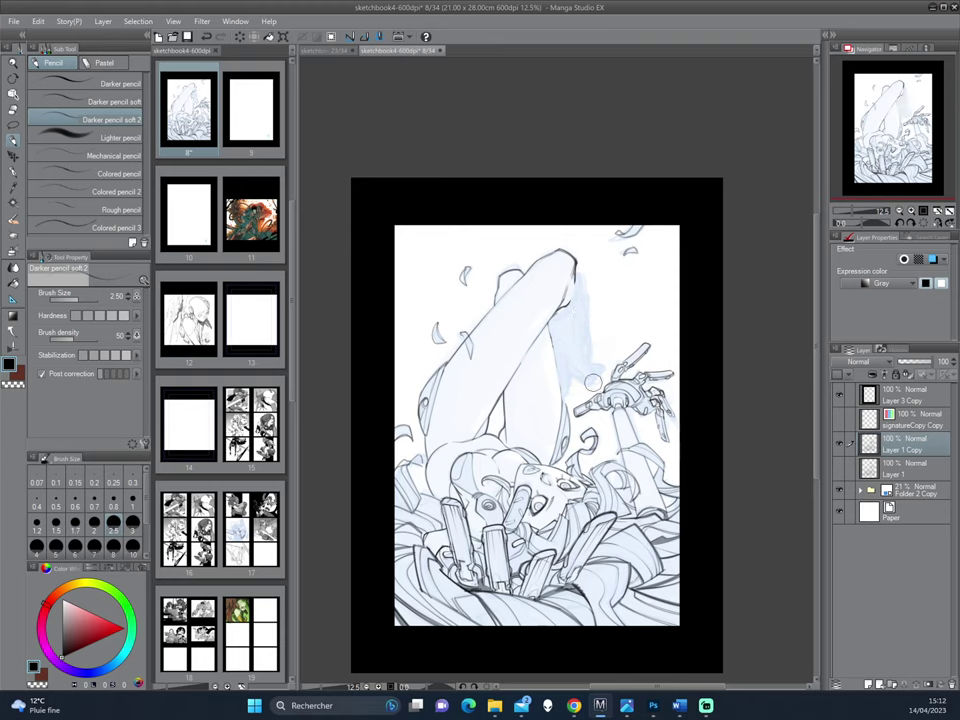
{"action": "left_click", "coordinate": [918, 476]}
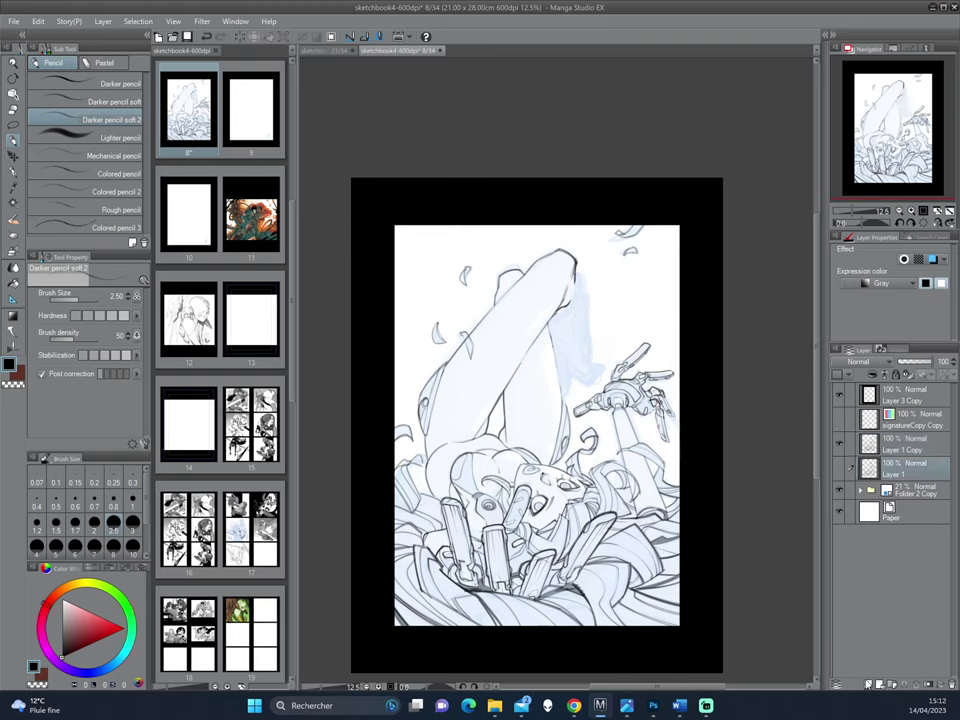
{"action": "left_click", "coordinate": [868, 684]}
- Rough in a new foreshortened lower leg and foot below the raised knee with the Darker pencil at size 7, checking it mirrored
{"action": "left_click", "coordinate": [76, 84]}
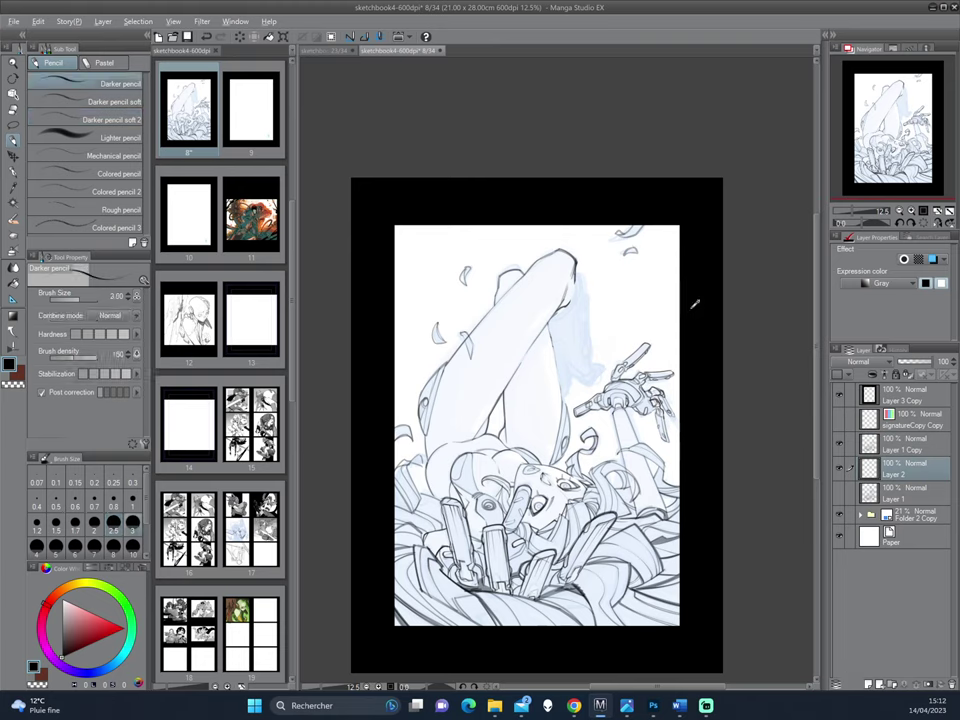
{"action": "mouse_move", "coordinate": [559, 309]}
{"action": "left_mouse_down"}
{"action": "mouse_move", "coordinate": [576, 275]}
{"action": "mouse_move", "coordinate": [566, 335]}
{"action": "left_mouse_up"}
{"action": "left_click", "coordinate": [95, 546]}
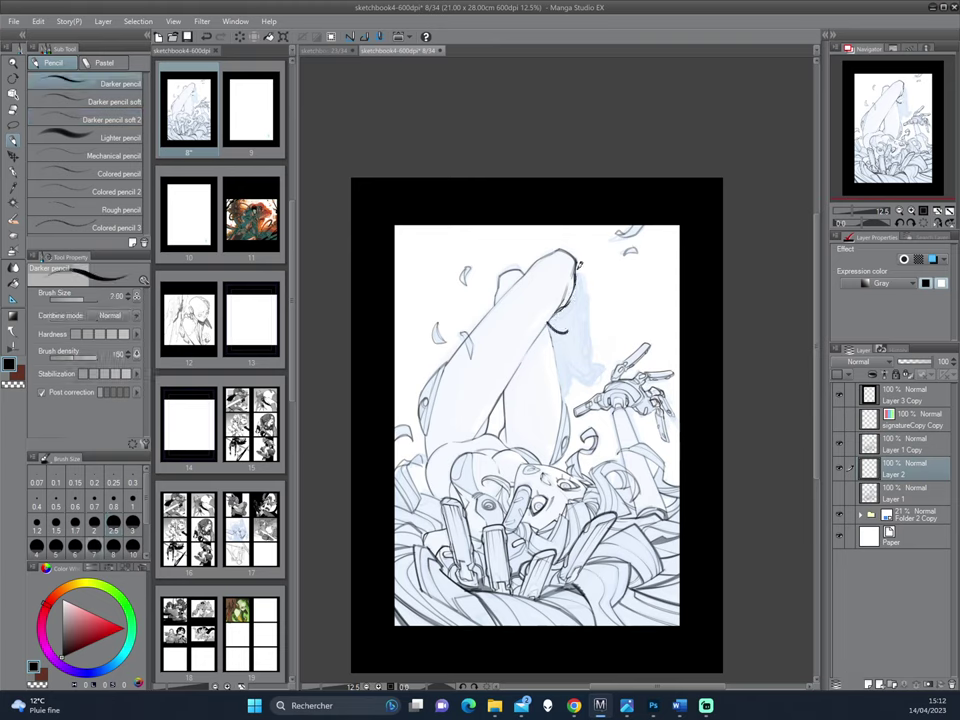
{"action": "mouse_move", "coordinate": [576, 269]}
{"action": "left_mouse_down"}
{"action": "mouse_move", "coordinate": [583, 331]}
{"action": "mouse_move", "coordinate": [577, 284]}
{"action": "left_mouse_up"}
{"action": "mouse_move", "coordinate": [574, 318]}
{"action": "left_mouse_down"}
{"action": "mouse_move", "coordinate": [570, 360]}
{"action": "mouse_move", "coordinate": [558, 337]}
{"action": "mouse_move", "coordinate": [570, 373]}
{"action": "mouse_move", "coordinate": [541, 371]}
{"action": "mouse_move", "coordinate": [549, 378]}
{"action": "left_mouse_up"}
{"action": "key", "text": "h"}
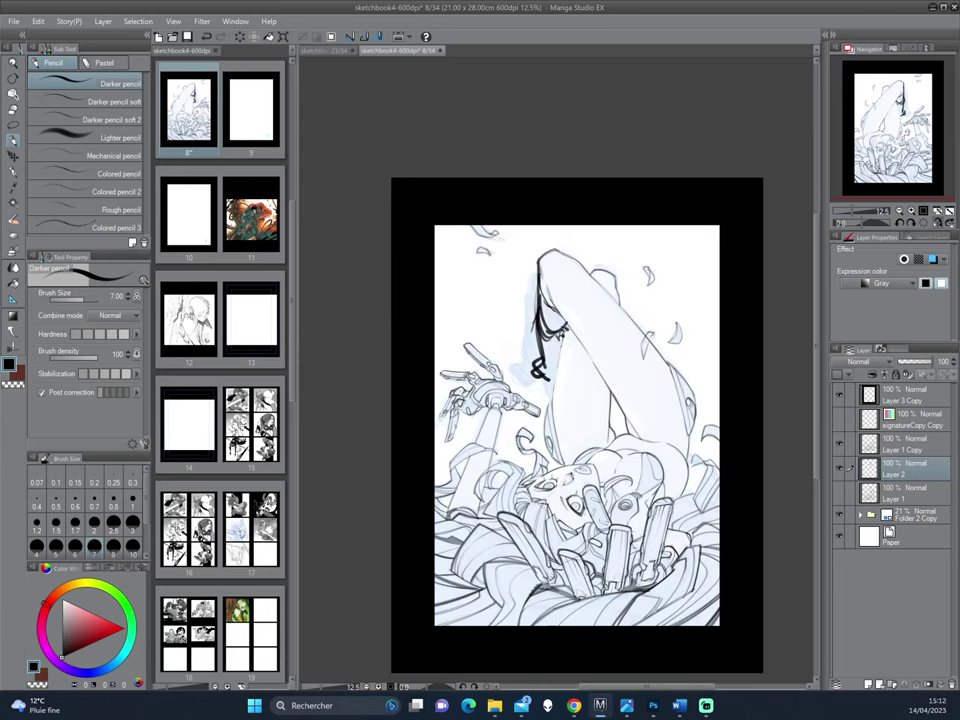
{"action": "left_click_drag", "start_coordinate": [541, 284], "coordinate": [550, 373]}
{"action": "key", "text": "h"}
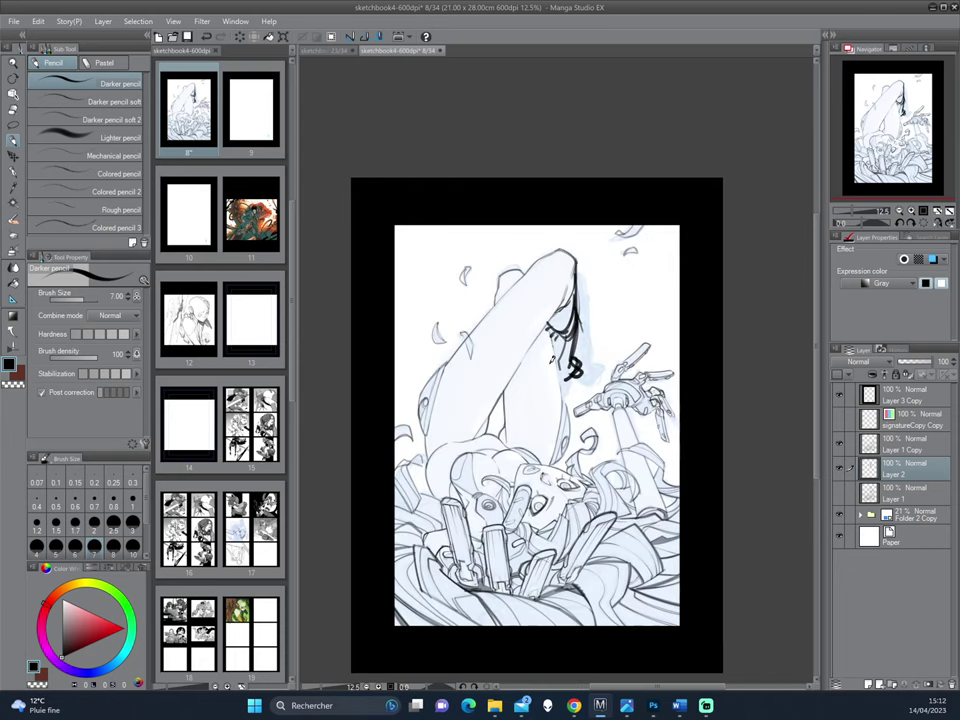
- Shade the foot dark gray at brush size 10 on a new layer beneath the rough, and merge the rough down into it
{"action": "left_click", "coordinate": [922, 498]}
{"action": "key", "text": "ctrl+shift+n"}
{"action": "left_click", "coordinate": [62, 629]}
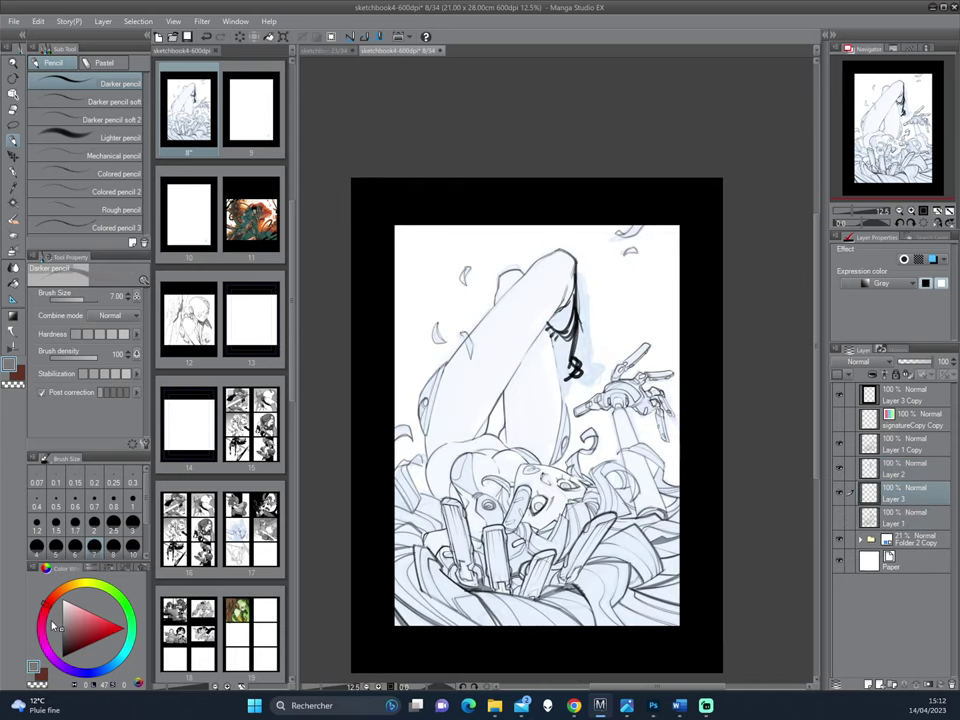
{"action": "left_click", "coordinate": [132, 549]}
{"action": "mouse_move", "coordinate": [553, 333]}
{"action": "left_mouse_down"}
{"action": "mouse_move", "coordinate": [563, 366]}
{"action": "mouse_move", "coordinate": [556, 318]}
{"action": "mouse_move", "coordinate": [571, 308]}
{"action": "mouse_move", "coordinate": [561, 368]}
{"action": "mouse_move", "coordinate": [571, 364]}
{"action": "mouse_move", "coordinate": [575, 346]}
{"action": "mouse_move", "coordinate": [568, 362]}
{"action": "mouse_move", "coordinate": [557, 346]}
{"action": "mouse_move", "coordinate": [561, 363]}
{"action": "mouse_move", "coordinate": [560, 355]}
{"action": "left_mouse_up"}
{"action": "left_click", "coordinate": [685, 299], "text": "alt"}
{"action": "left_click", "coordinate": [564, 345], "text": "alt"}
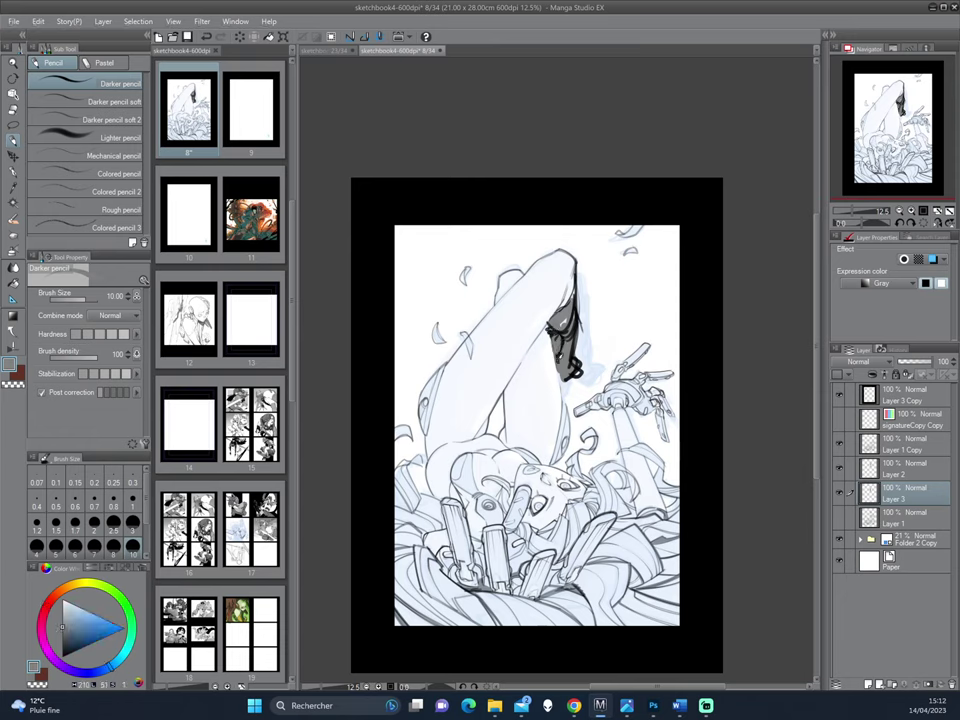
{"action": "left_click", "coordinate": [884, 476]}
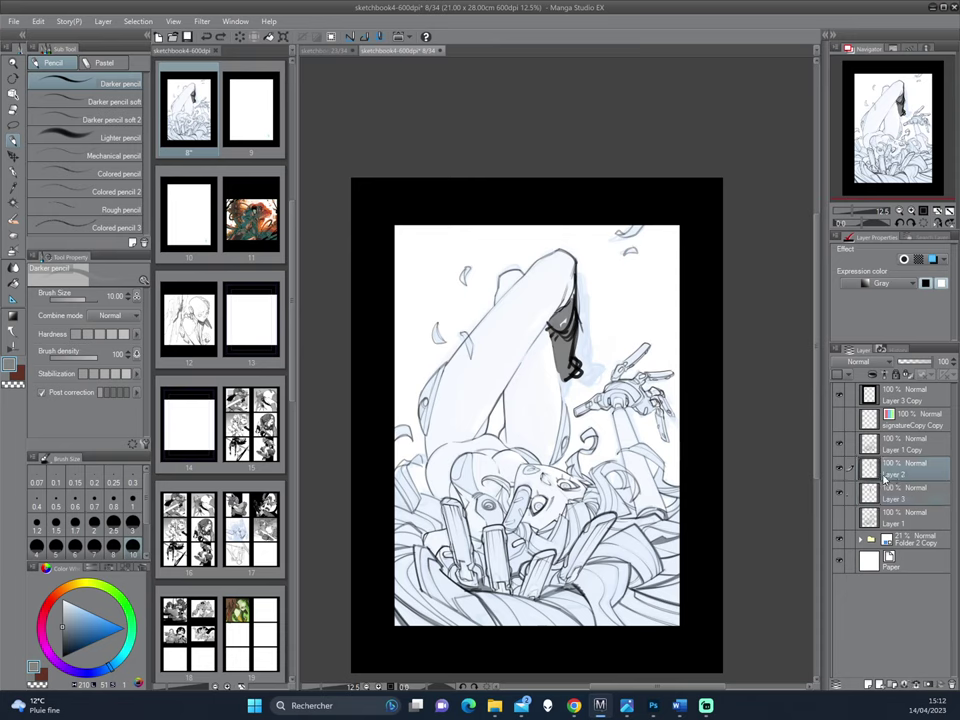
{"action": "key", "text": "ctrl+e"}
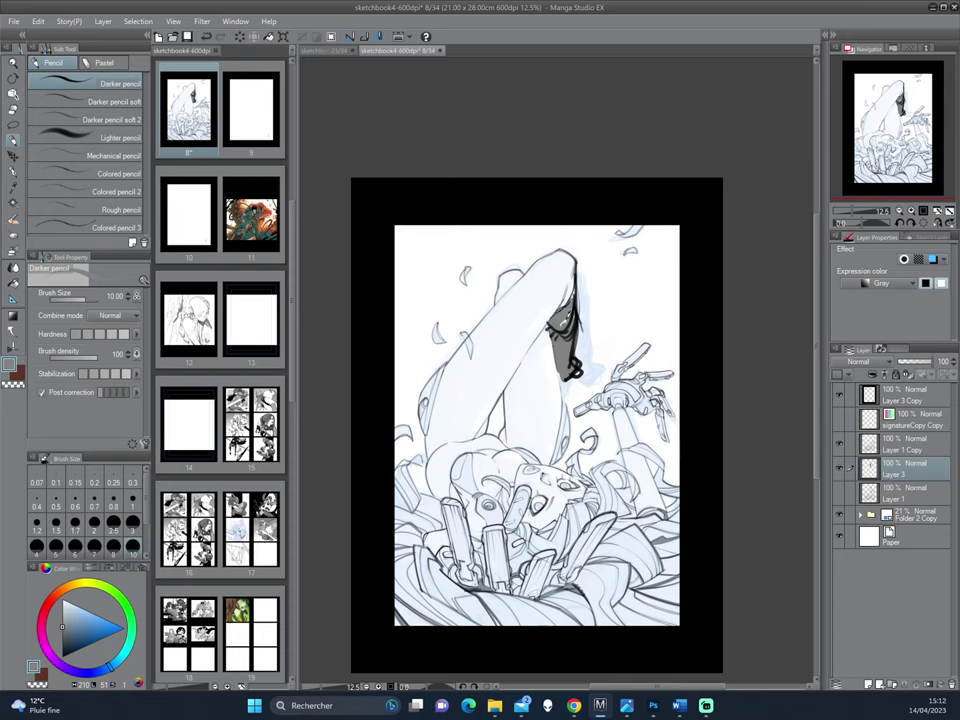
- Paint the upper part of the foot rough white, redefine its dark ankle band and erase the excess along the outer edge
{"action": "left_click", "coordinate": [419, 229], "text": "alt"}
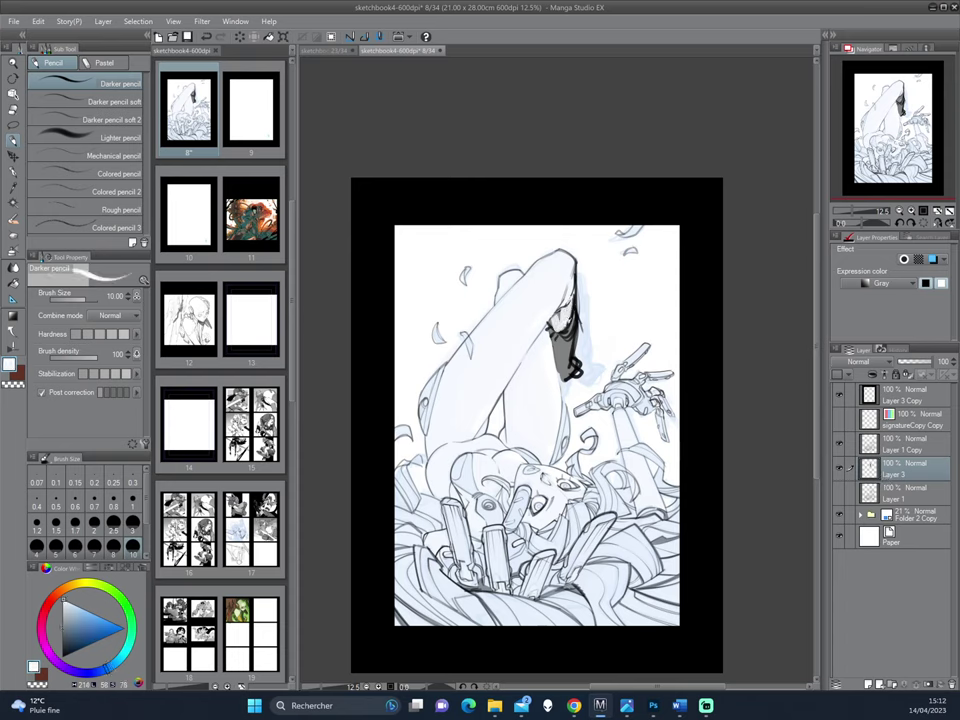
{"action": "left_click", "coordinate": [610, 273], "text": "alt"}
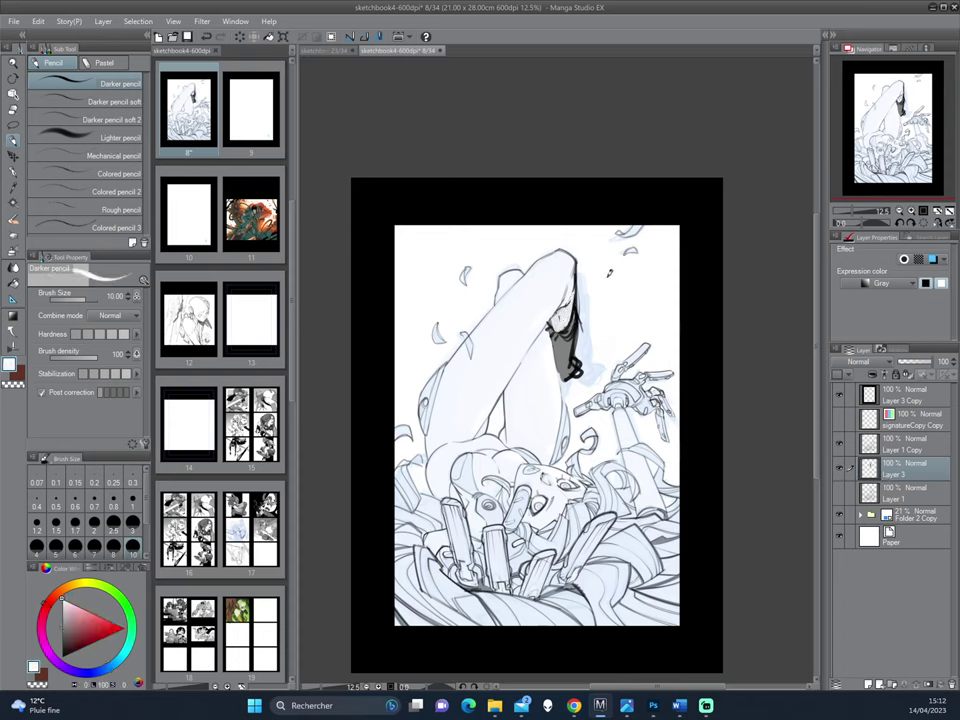
{"action": "left_click_drag", "start_coordinate": [551, 328], "coordinate": [570, 341]}
{"action": "left_click", "coordinate": [420, 249], "text": "alt"}
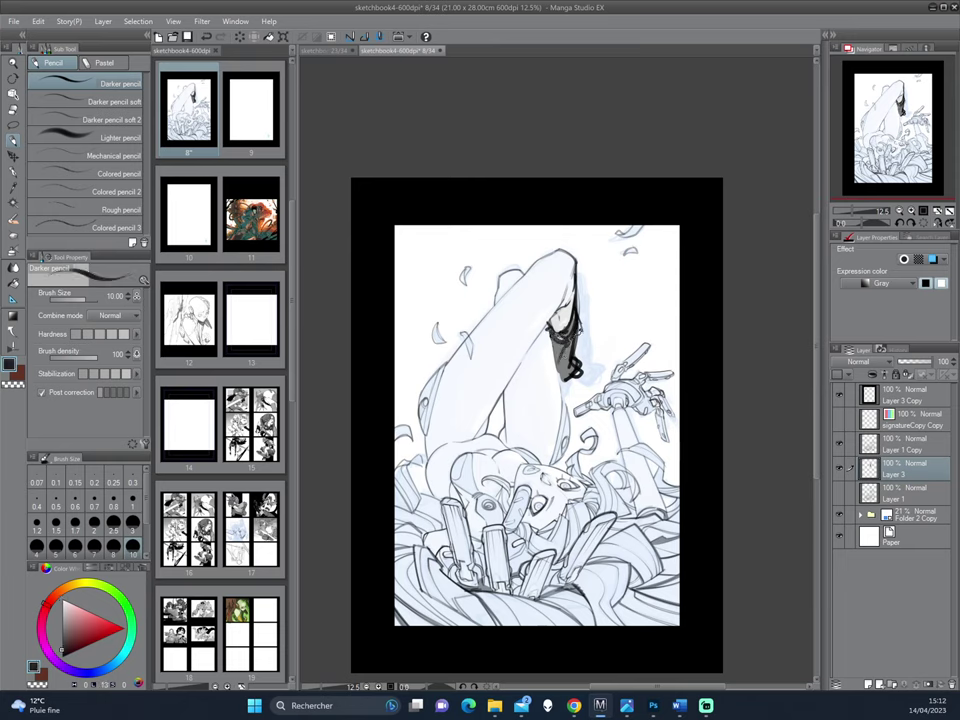
{"action": "key", "text": "c"}
{"action": "mouse_move", "coordinate": [573, 359]}
{"action": "left_mouse_down"}
{"action": "mouse_move", "coordinate": [583, 308]}
{"action": "mouse_move", "coordinate": [575, 348]}
{"action": "left_mouse_up"}
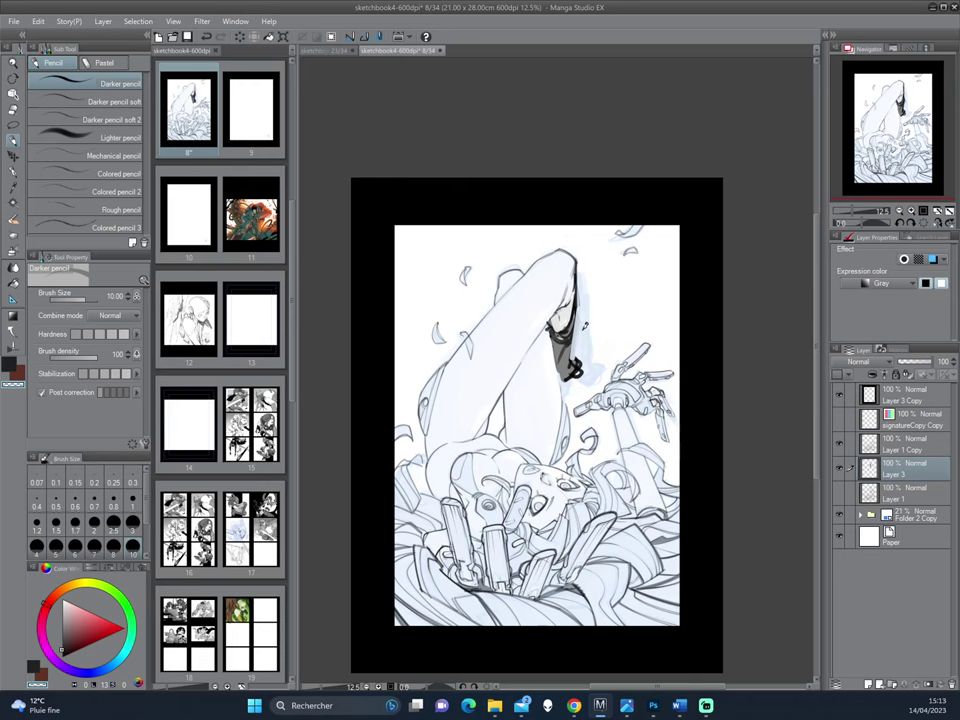
- In a mirrored, rotated view, redraw the outer leg contour in black and clean up the dark shape at the foot's tip
{"action": "key", "text": "h"}
{"action": "mouse_move", "coordinate": [568, 263]}
{"action": "left_mouse_down"}
{"action": "mouse_move", "coordinate": [588, 265]}
{"action": "mouse_move", "coordinate": [588, 286]}
{"action": "mouse_move", "coordinate": [552, 334]}
{"action": "left_mouse_up"}
{"action": "left_click", "coordinate": [565, 294], "text": "alt"}
{"action": "left_click", "coordinate": [577, 240], "text": "alt"}
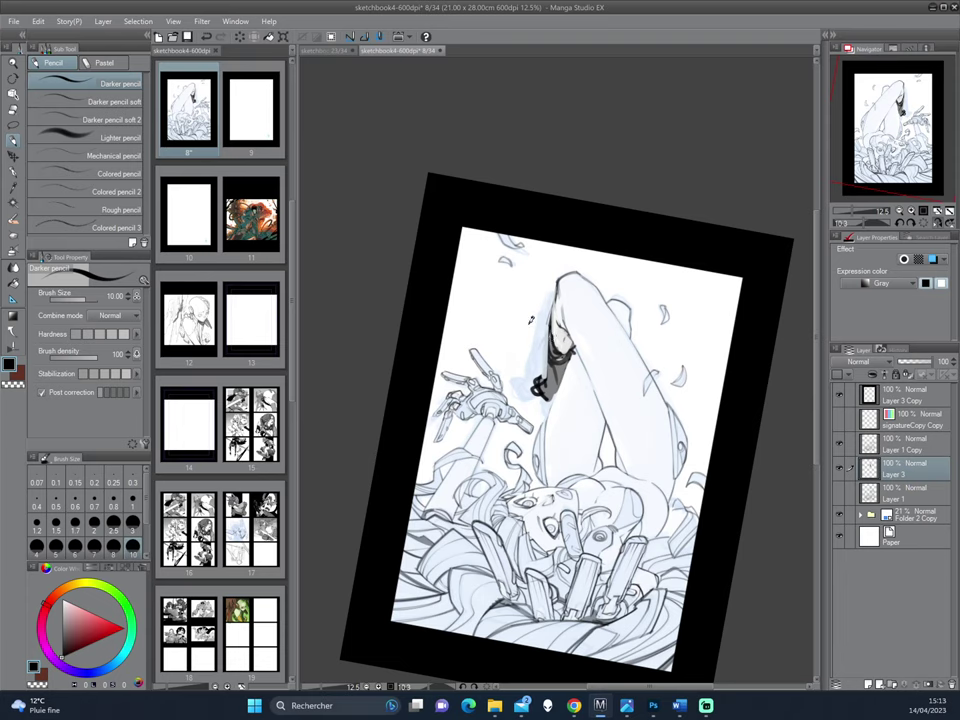
{"action": "left_click_drag", "start_coordinate": [547, 373], "coordinate": [545, 380]}
{"action": "left_click", "coordinate": [415, 282], "text": "alt"}
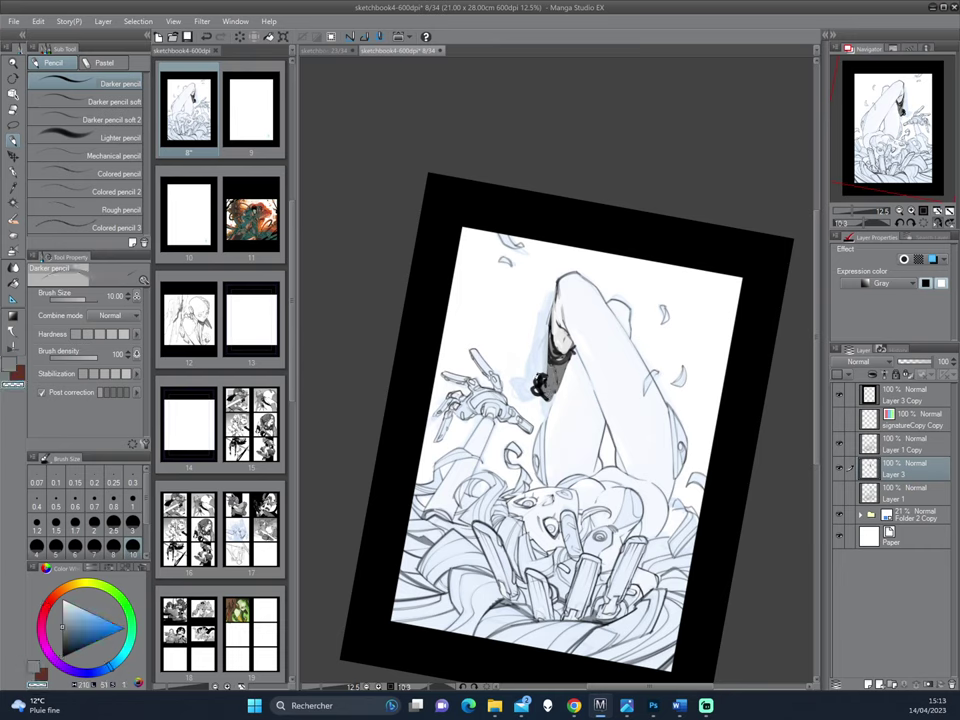
- Return to the unmirrored view at 15% zoom and reinforce the foot's inner contour from ankle to tip in black
{"action": "key", "text": "h"}
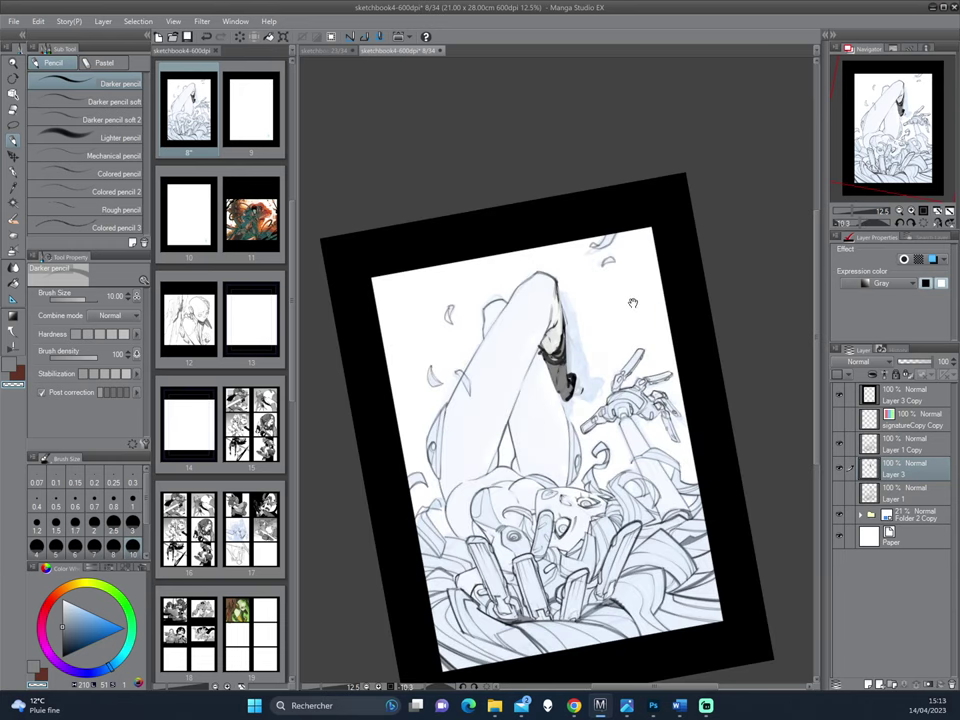
{"action": "scroll", "coordinate": [581, 356], "scroll_direction": "up", "scroll_amount": 1}
{"action": "left_click", "coordinate": [417, 263], "text": "alt"}
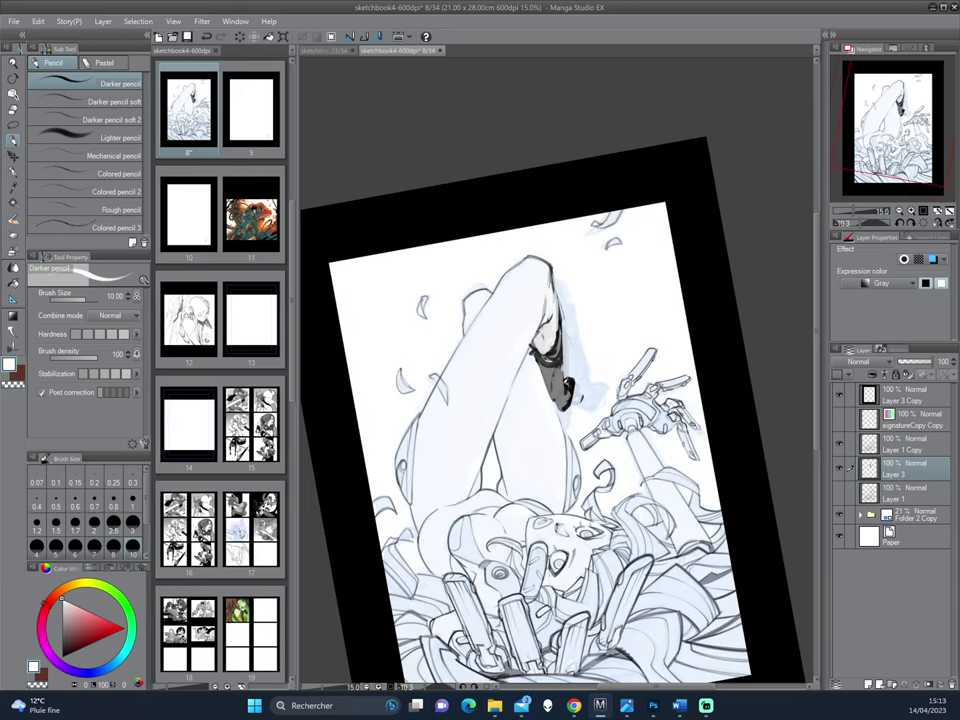
{"action": "left_click_drag", "start_coordinate": [553, 374], "coordinate": [566, 403]}
{"action": "key", "text": "ctrl+z"}
{"action": "left_click", "coordinate": [690, 312], "text": "alt"}
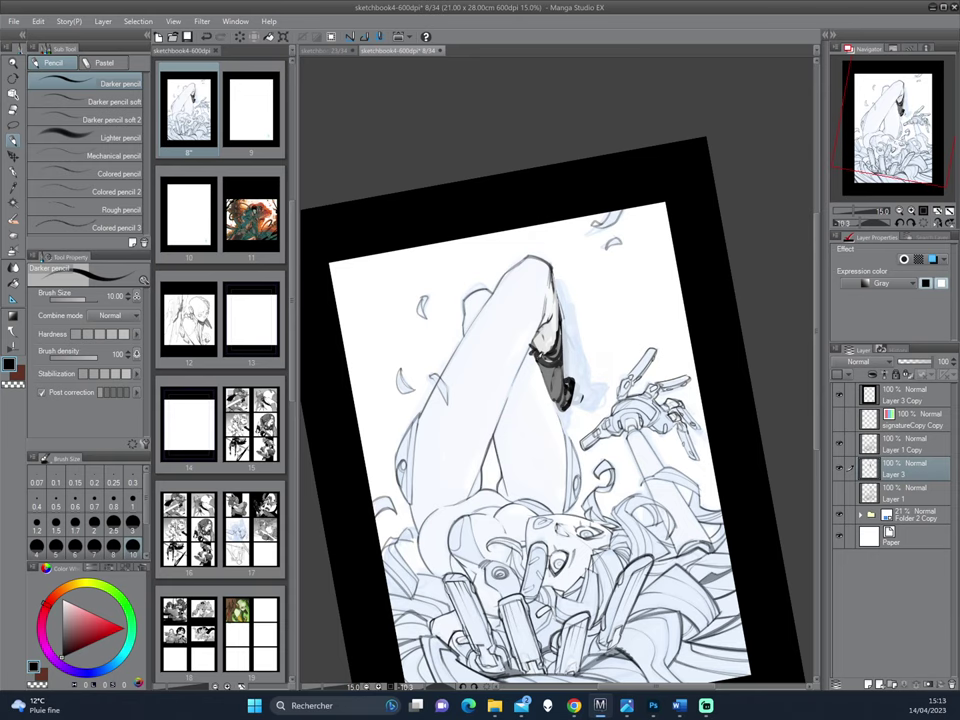
{"action": "left_click_drag", "start_coordinate": [535, 353], "coordinate": [560, 410]}
- Draw a thick angular black outline around the tip of the foot in the mirrored view
{"action": "key", "text": "h"}
{"action": "left_click_drag", "start_coordinate": [654, 291], "coordinate": [625, 338]}
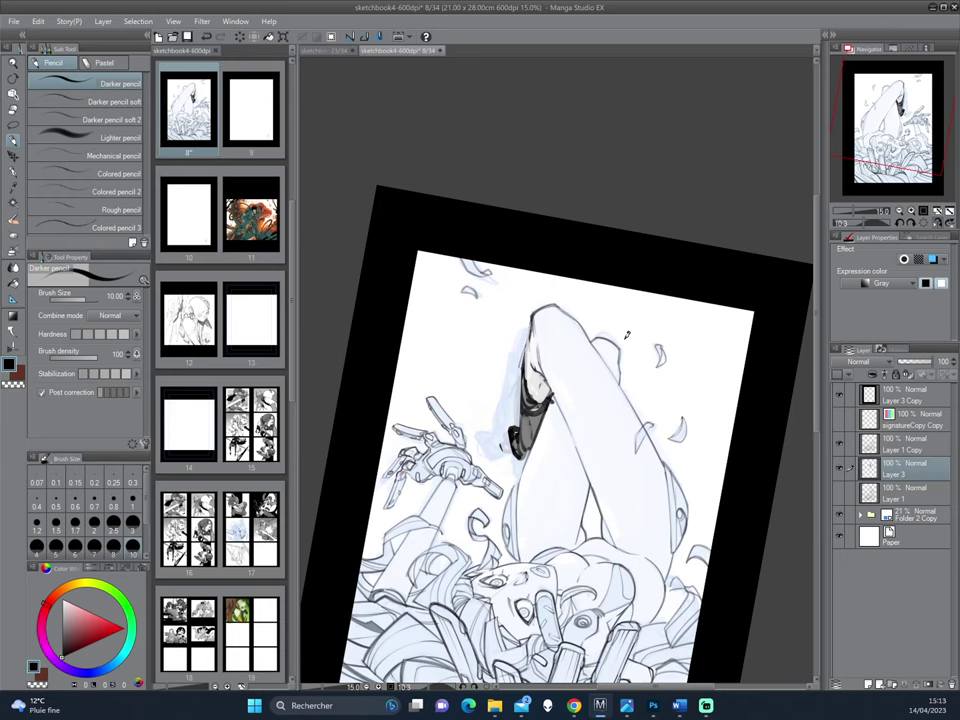
{"action": "left_click_drag", "start_coordinate": [517, 417], "coordinate": [498, 418]}
{"action": "left_click_drag", "start_coordinate": [498, 418], "coordinate": [506, 457]}
{"action": "key", "text": "h"}
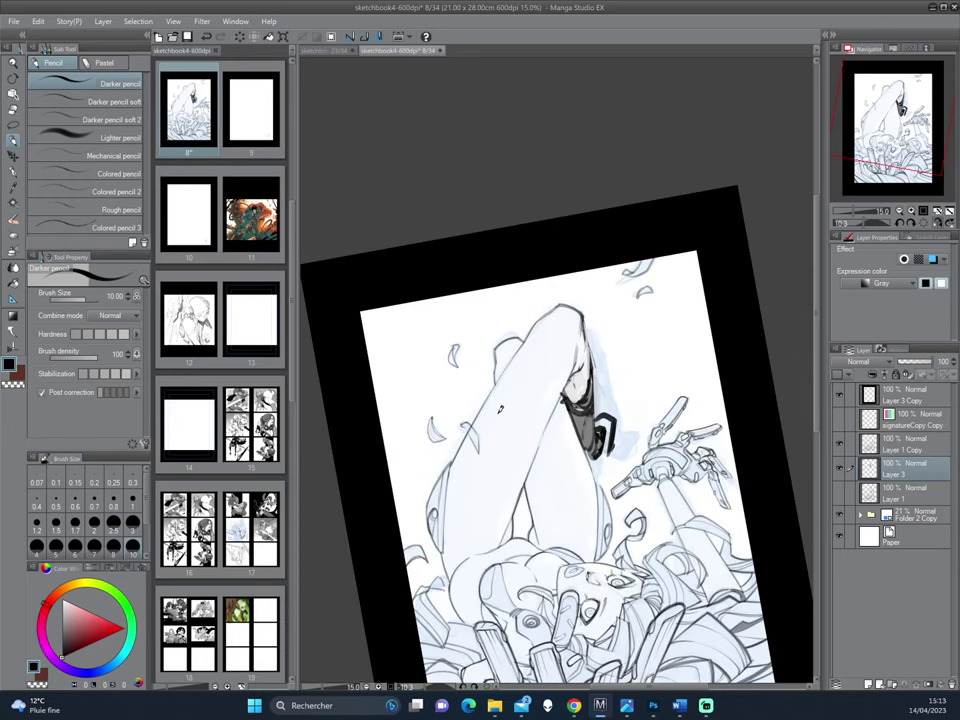
- Extend the angular foot shape to a point and rework the leg and foot edges with white and dark gray strokes
{"action": "mouse_move", "coordinate": [617, 408]}
{"action": "left_mouse_down"}
{"action": "mouse_move", "coordinate": [573, 310]}
{"action": "mouse_move", "coordinate": [571, 356]}
{"action": "mouse_move", "coordinate": [556, 373]}
{"action": "left_mouse_up"}
{"action": "left_click", "coordinate": [427, 236], "text": "alt"}
{"action": "left_click", "coordinate": [565, 328], "text": "alt"}
{"action": "key", "text": "h"}
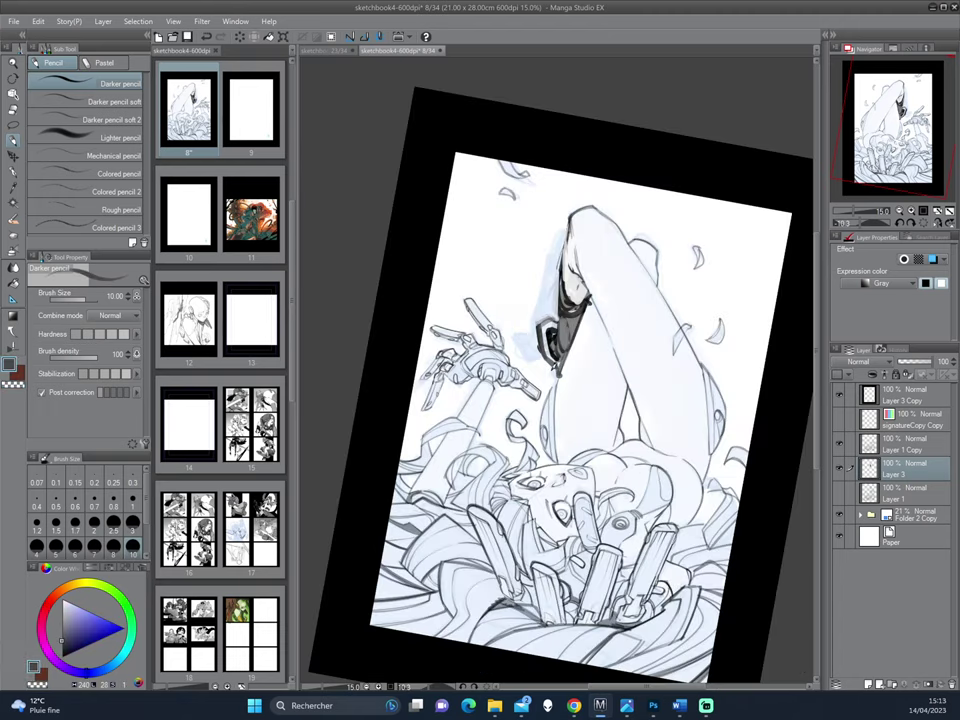
{"action": "mouse_move", "coordinate": [687, 266]}
{"action": "left_mouse_down"}
{"action": "mouse_move", "coordinate": [639, 407]}
{"action": "mouse_move", "coordinate": [666, 256]}
{"action": "left_mouse_up"}
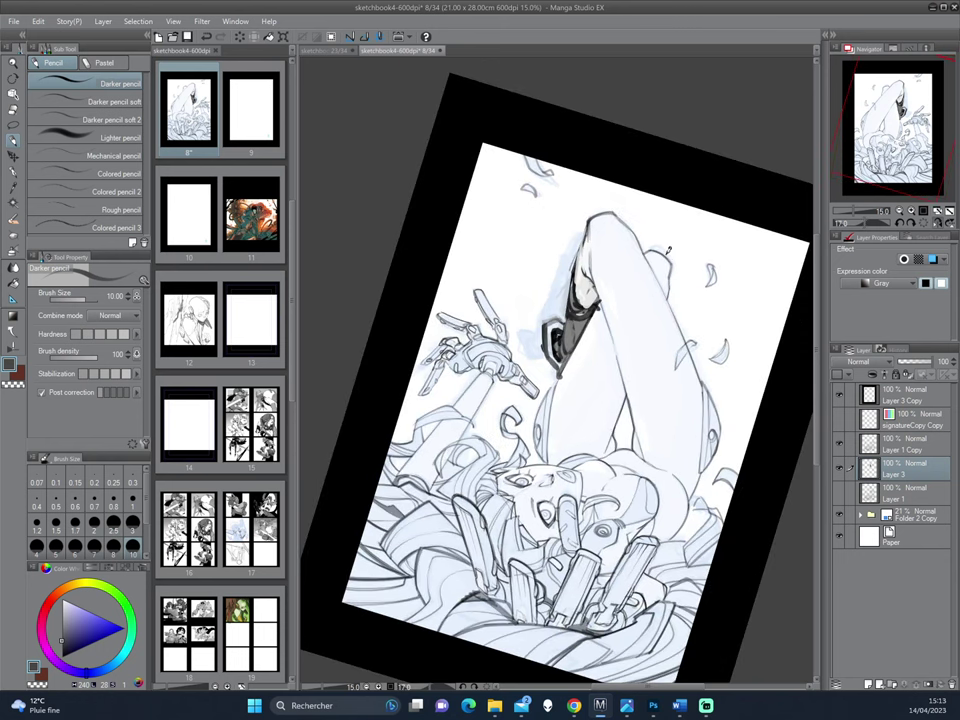
{"action": "left_click_drag", "start_coordinate": [583, 243], "coordinate": [564, 350]}
- Compare the drawing with and without the foot rough, leave Layer 3 hidden and add a new layer above it
{"action": "left_click", "coordinate": [840, 468]}
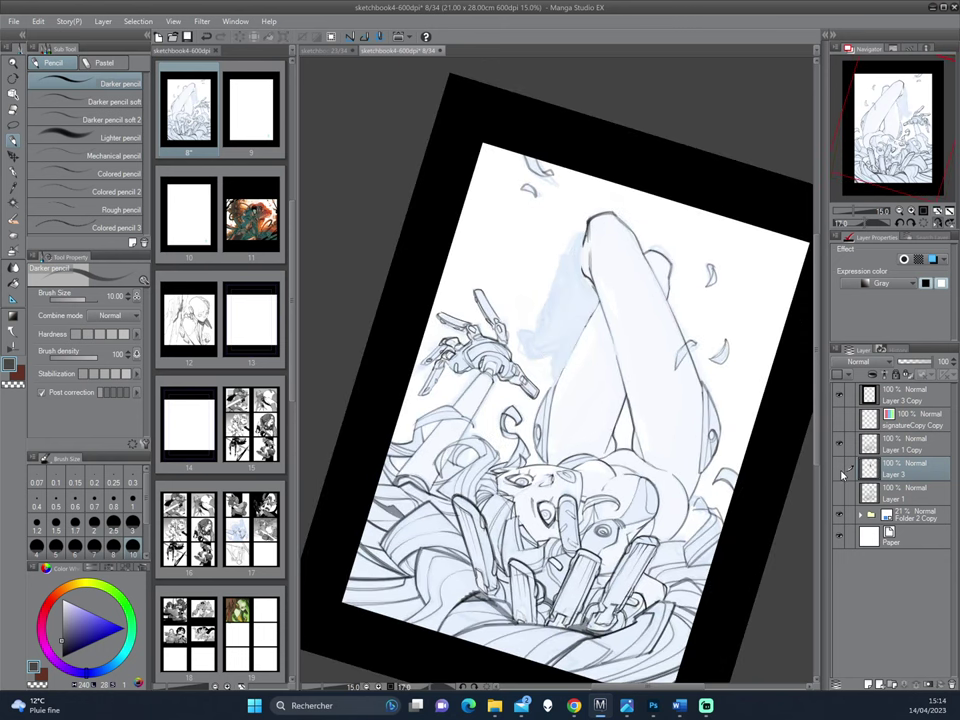
{"action": "key", "text": "h"}
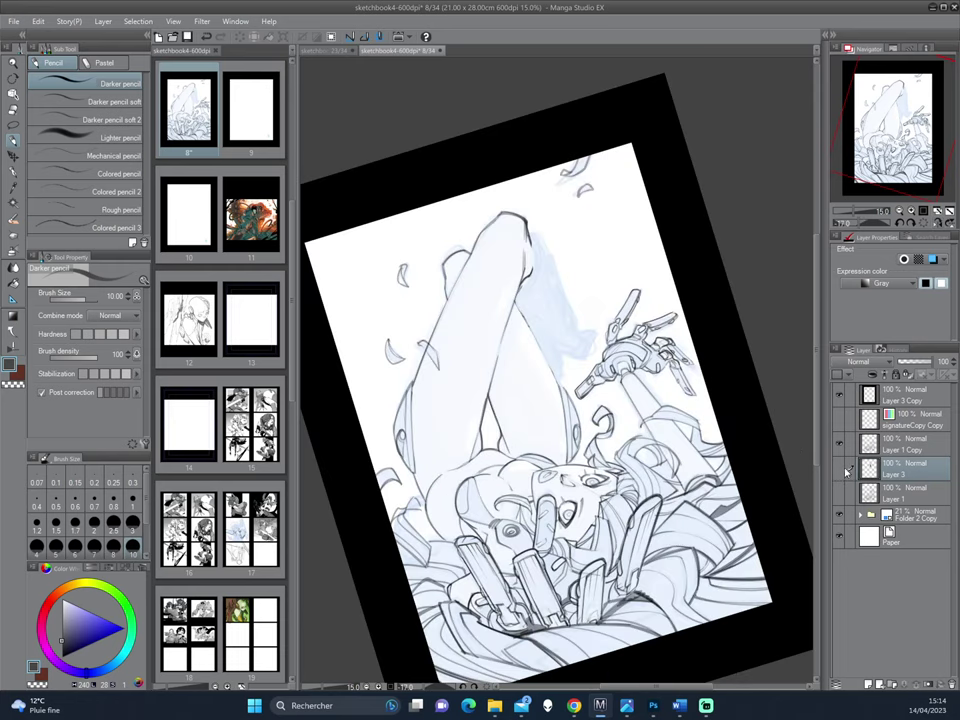
{"action": "left_click", "coordinate": [838, 472]}
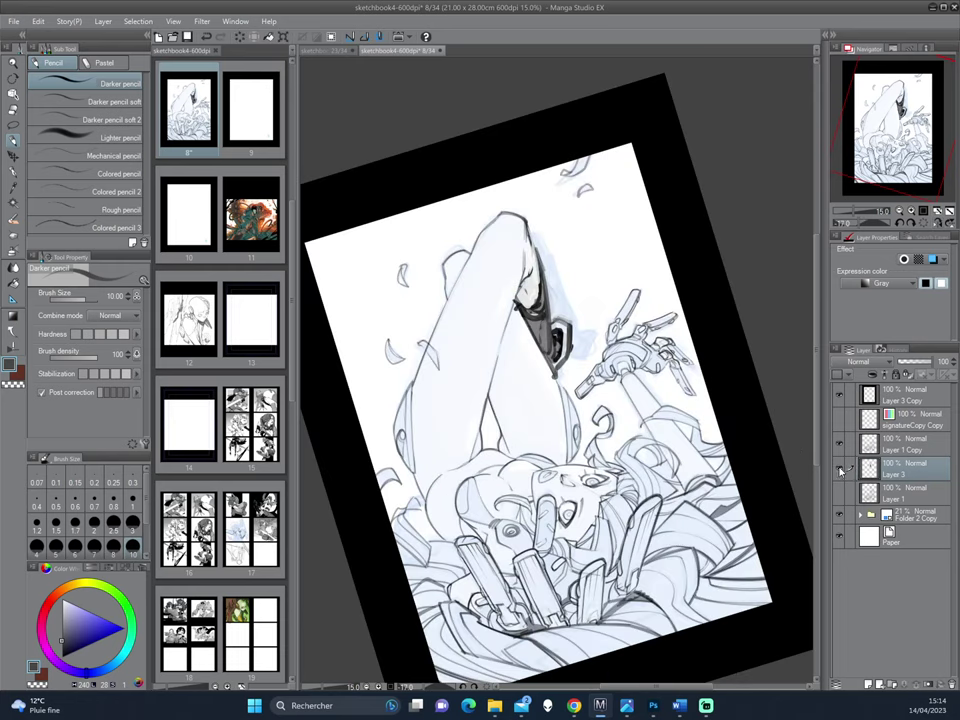
{"action": "left_click", "coordinate": [839, 470]}
{"action": "left_click", "coordinate": [868, 684]}
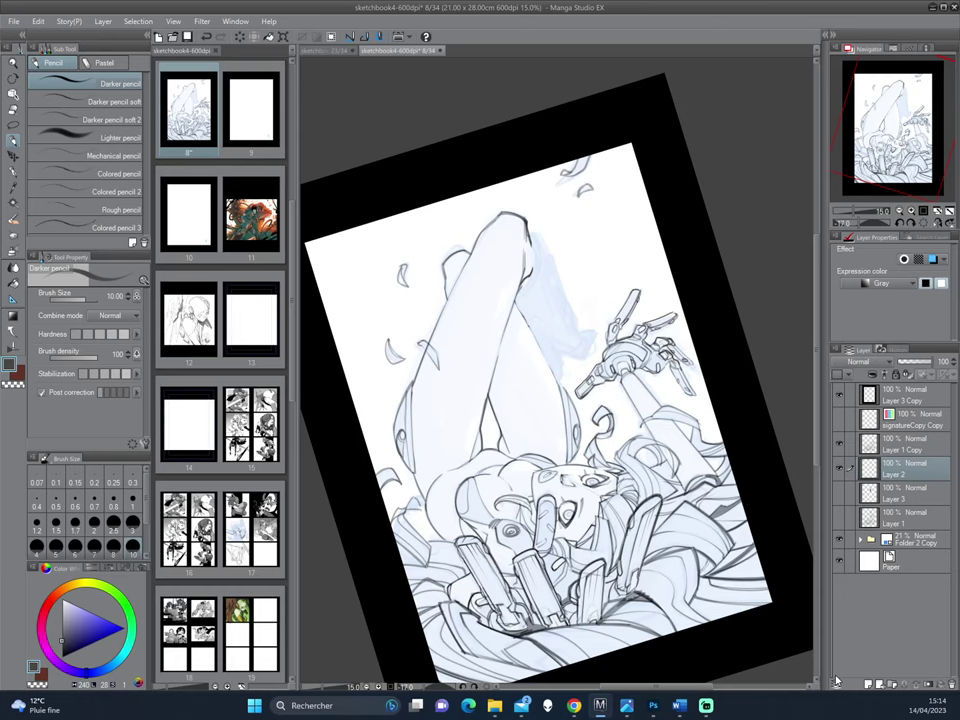
- Rough in another version of the lower leg and foot on Layer 2 with thick dark gray contours running down from the knee
{"action": "left_click_drag", "start_coordinate": [602, 298], "coordinate": [577, 318]}
{"action": "left_click_drag", "start_coordinate": [497, 371], "coordinate": [529, 378]}
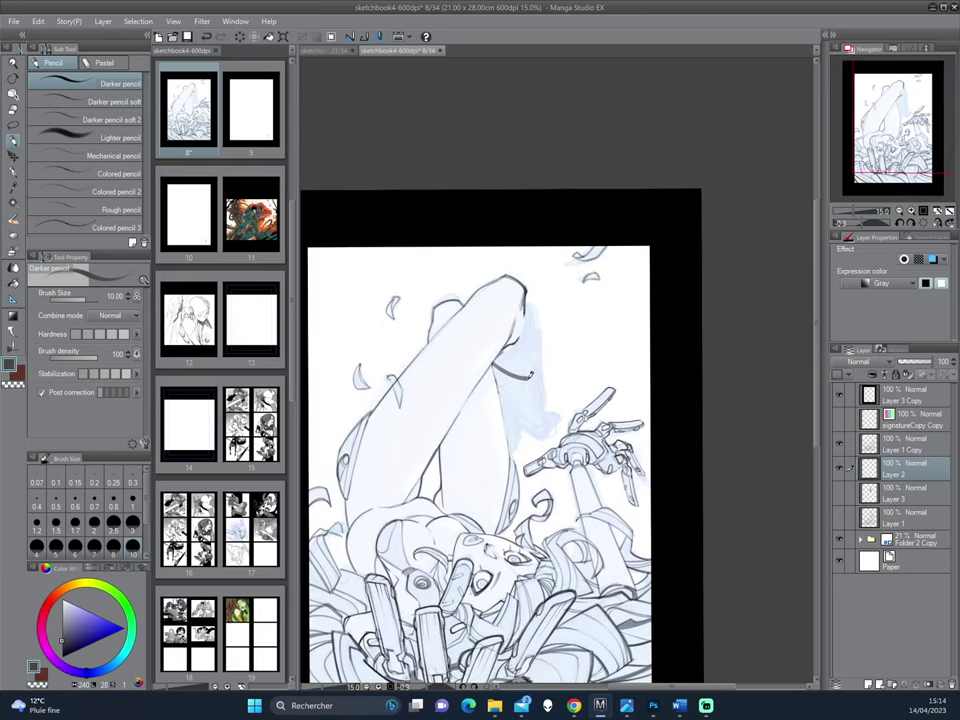
{"action": "left_click_drag", "start_coordinate": [526, 303], "coordinate": [545, 372]}
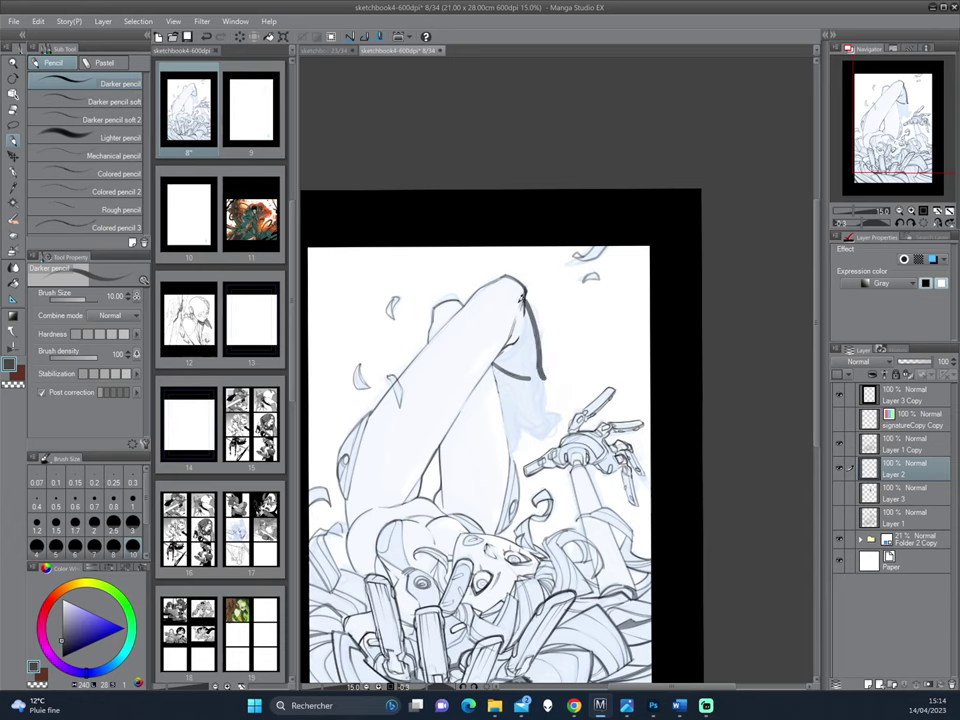
{"action": "mouse_move", "coordinate": [524, 284]}
{"action": "left_mouse_down"}
{"action": "mouse_move", "coordinate": [543, 368]}
{"action": "mouse_move", "coordinate": [509, 421]}
{"action": "left_mouse_up"}
{"action": "mouse_move", "coordinate": [543, 353]}
{"action": "left_mouse_down"}
{"action": "mouse_move", "coordinate": [546, 413]}
{"action": "mouse_move", "coordinate": [558, 421]}
{"action": "mouse_move", "coordinate": [513, 443]}
{"action": "left_mouse_up"}
- Define the inner contour between the heel and toe of the new foot rough, checking it in both mirrored and normal views
{"action": "key", "text": "h"}
{"action": "left_click_drag", "start_coordinate": [653, 350], "coordinate": [610, 312]}
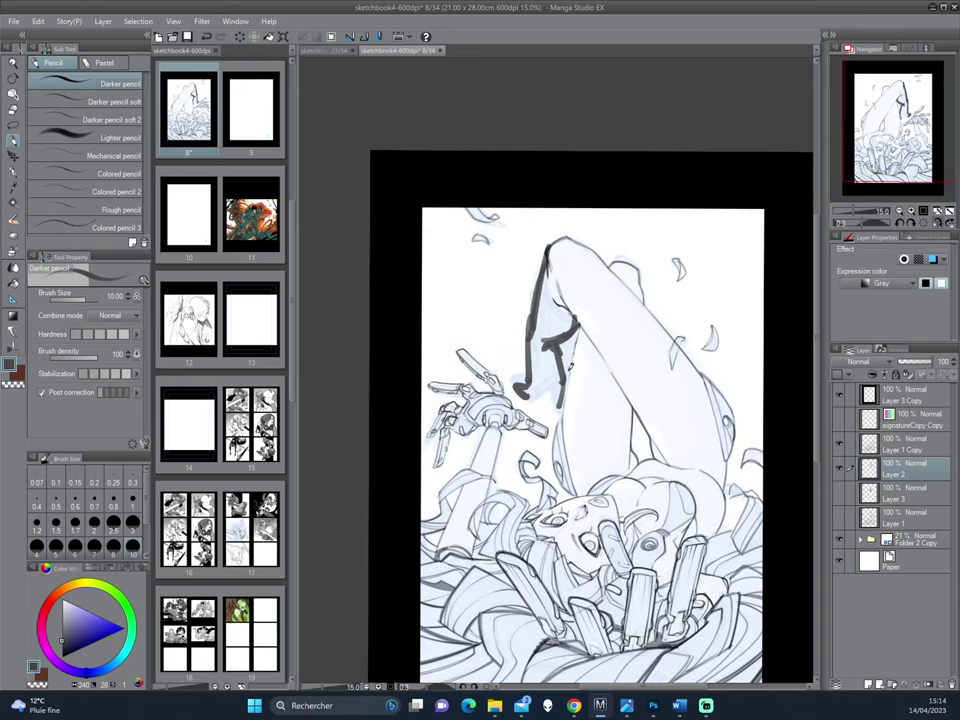
{"action": "mouse_move", "coordinate": [562, 356]}
{"action": "left_mouse_down"}
{"action": "mouse_move", "coordinate": [565, 396]}
{"action": "mouse_move", "coordinate": [513, 385]}
{"action": "mouse_move", "coordinate": [535, 402]}
{"action": "mouse_move", "coordinate": [545, 388]}
{"action": "left_mouse_up"}
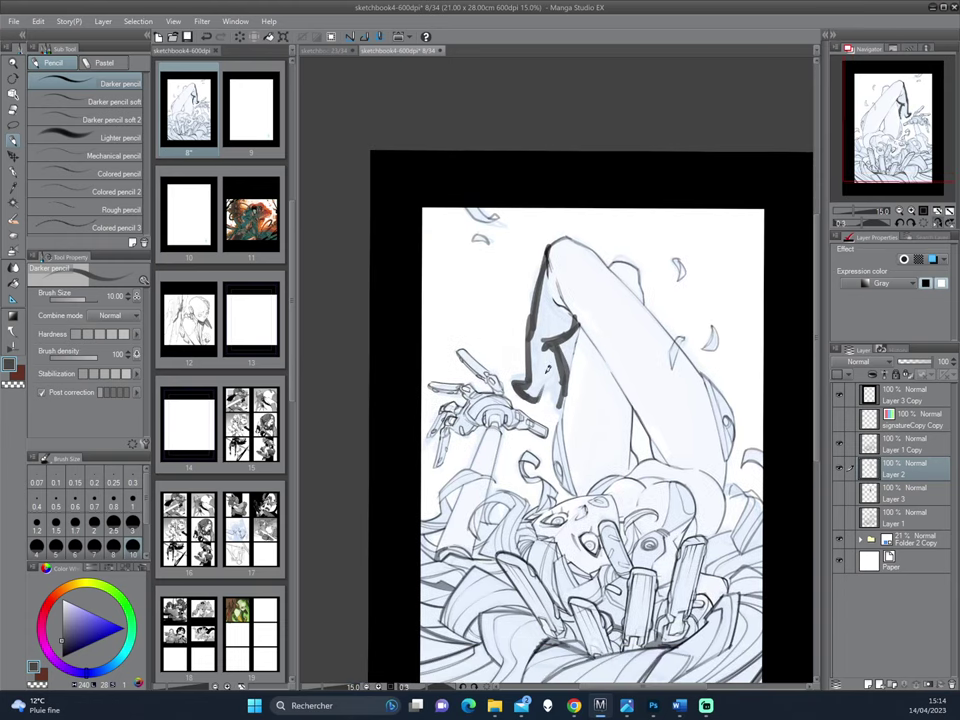
{"action": "key", "text": "h"}
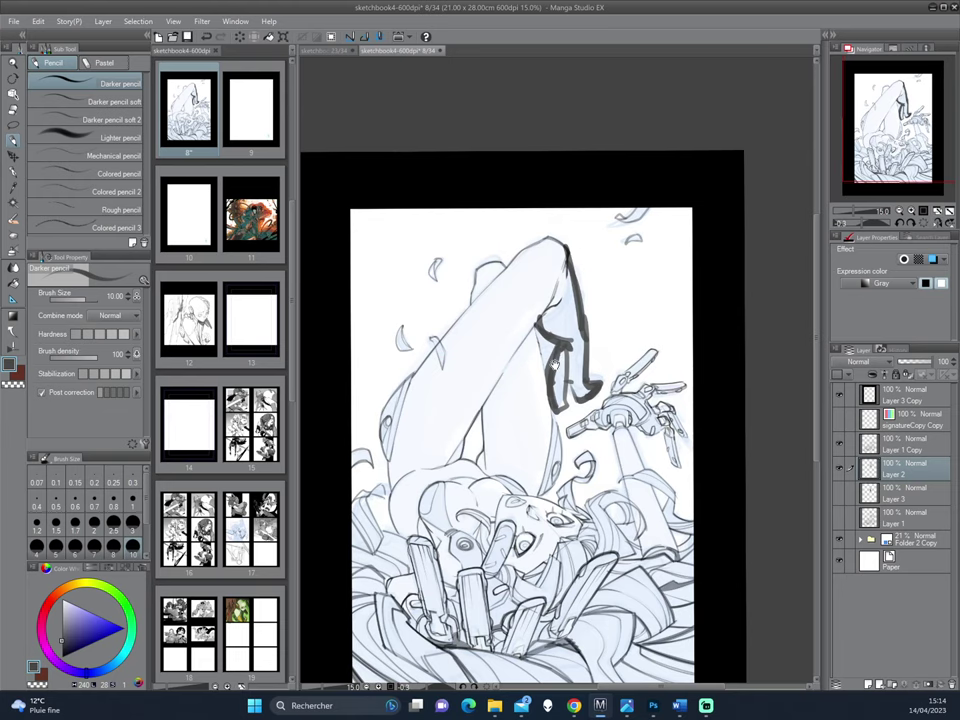
{"action": "key", "text": "h"}
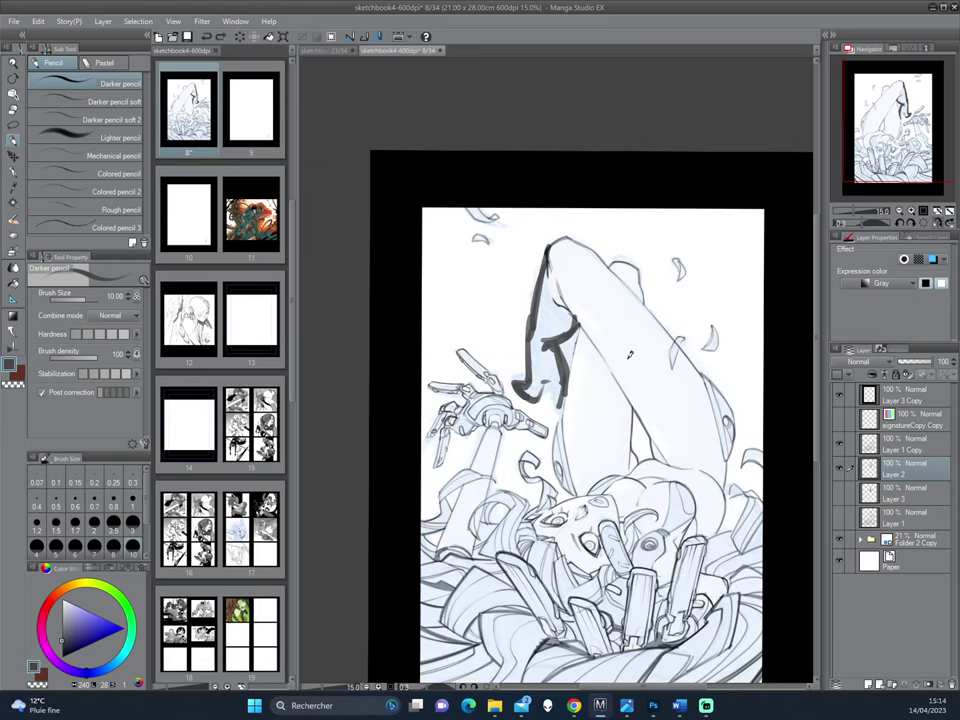
- Draw the curved opening around the ankle and fill the foot below it with dark gray
{"action": "mouse_move", "coordinate": [548, 262]}
{"action": "left_mouse_down"}
{"action": "mouse_move", "coordinate": [577, 316]}
{"action": "mouse_move", "coordinate": [566, 331]}
{"action": "mouse_move", "coordinate": [526, 331]}
{"action": "mouse_move", "coordinate": [555, 348]}
{"action": "mouse_move", "coordinate": [528, 386]}
{"action": "left_mouse_up"}
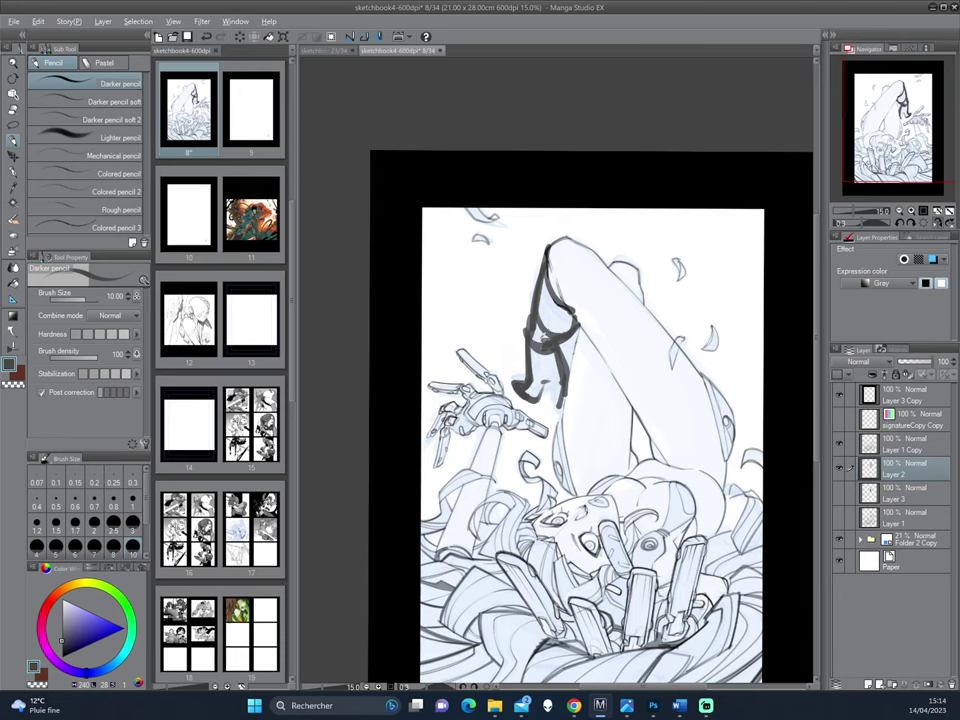
{"action": "left_click", "coordinate": [547, 284], "text": "alt"}
{"action": "mouse_move", "coordinate": [534, 332]}
{"action": "left_mouse_down"}
{"action": "mouse_move", "coordinate": [538, 348]}
{"action": "mouse_move", "coordinate": [553, 331]}
{"action": "mouse_move", "coordinate": [545, 370]}
{"action": "mouse_move", "coordinate": [565, 385]}
{"action": "mouse_move", "coordinate": [525, 390]}
{"action": "mouse_move", "coordinate": [545, 367]}
{"action": "mouse_move", "coordinate": [556, 402]}
{"action": "mouse_move", "coordinate": [566, 392]}
{"action": "mouse_move", "coordinate": [567, 402]}
{"action": "mouse_move", "coordinate": [554, 380]}
{"action": "left_mouse_up"}
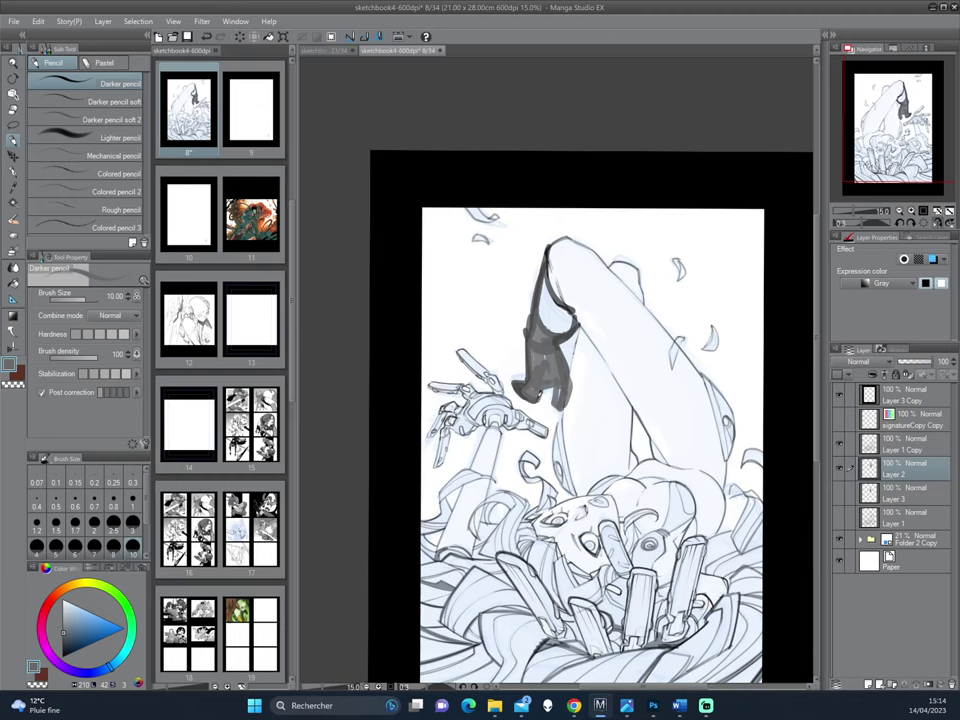
- Trim the edges of the gray foot rough with the transparent color around the ankle opening, comparing mirrored and normal views
{"action": "left_click", "coordinate": [938, 223]}
{"action": "left_click_drag", "start_coordinate": [585, 294], "coordinate": [571, 355]}
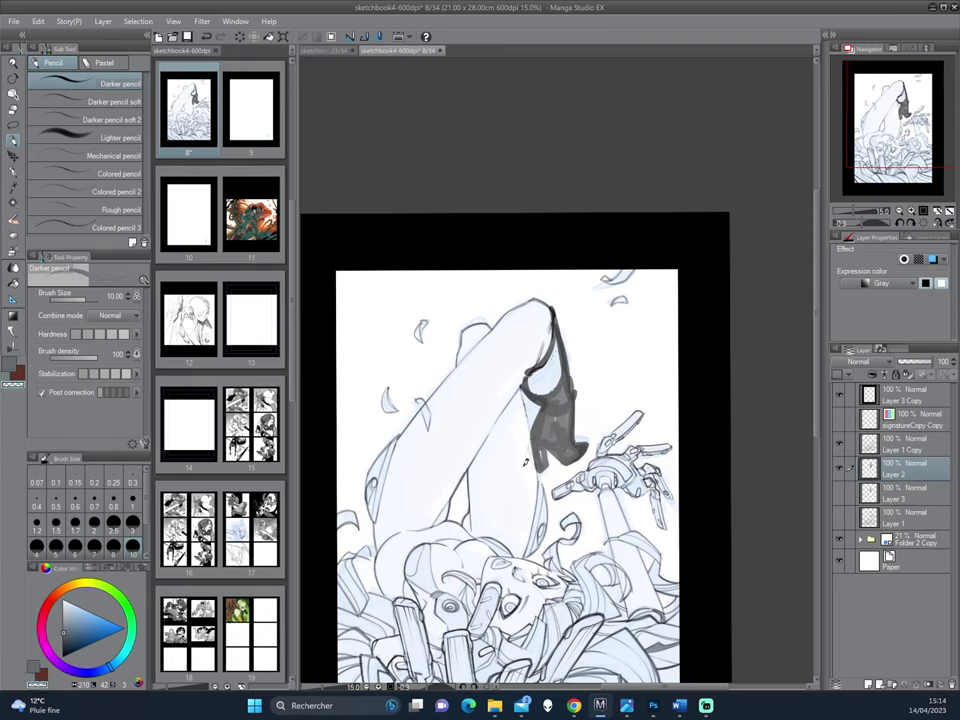
{"action": "key", "text": "c"}
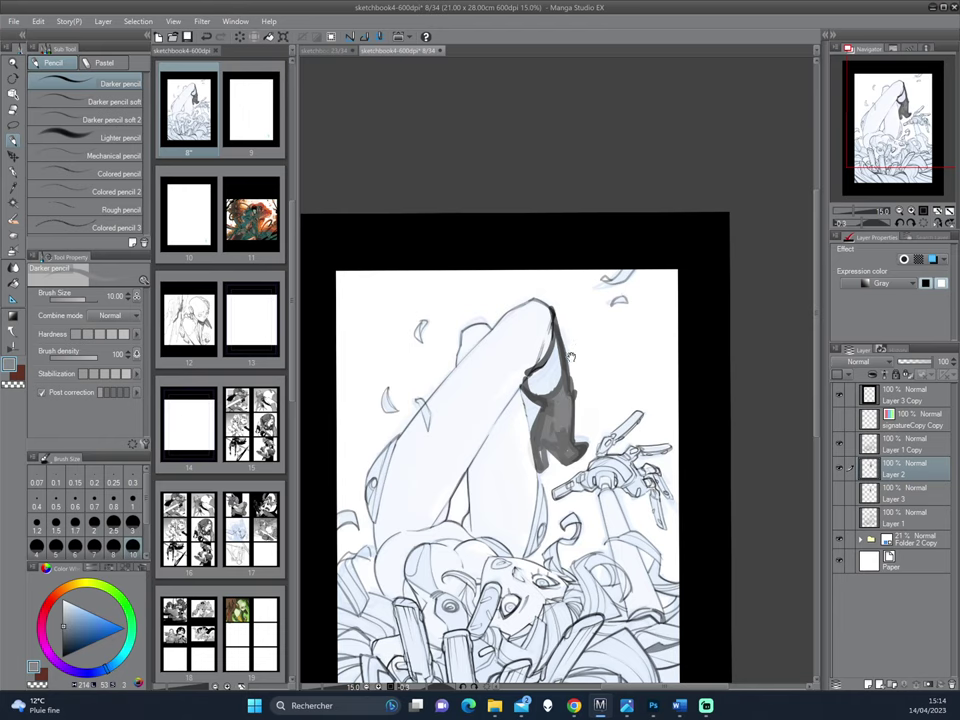
{"action": "key", "text": "c"}
{"action": "mouse_move", "coordinate": [547, 358]}
{"action": "left_mouse_down"}
{"action": "mouse_move", "coordinate": [553, 325]}
{"action": "mouse_move", "coordinate": [545, 360]}
{"action": "left_mouse_up"}
{"action": "key", "text": "h"}
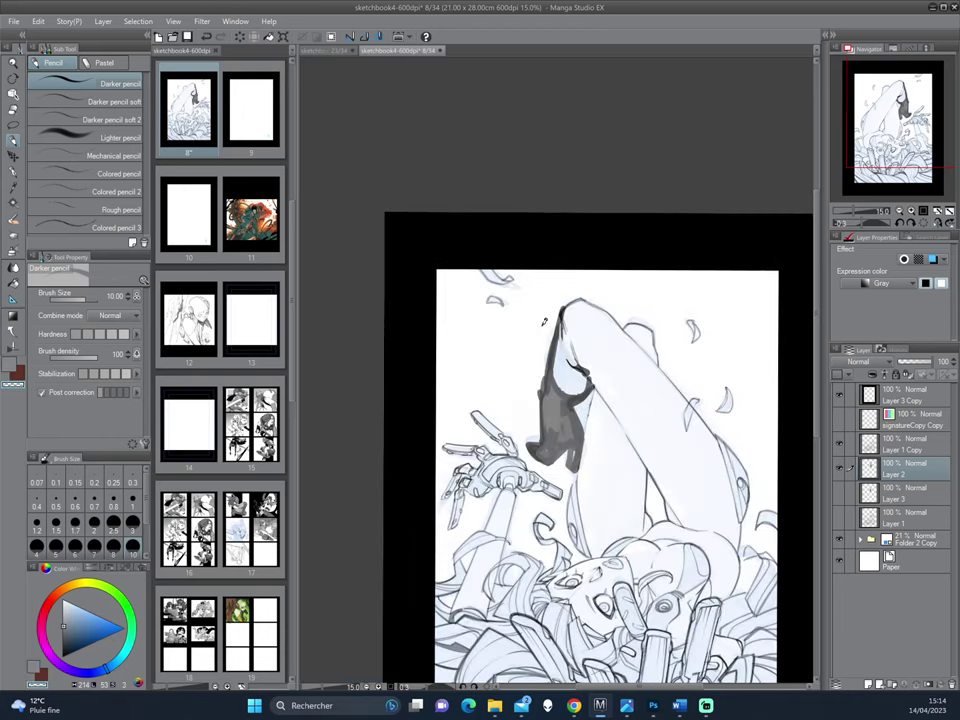
{"action": "scroll", "coordinate": [544, 320], "scroll_direction": "down", "scroll_amount": 5}
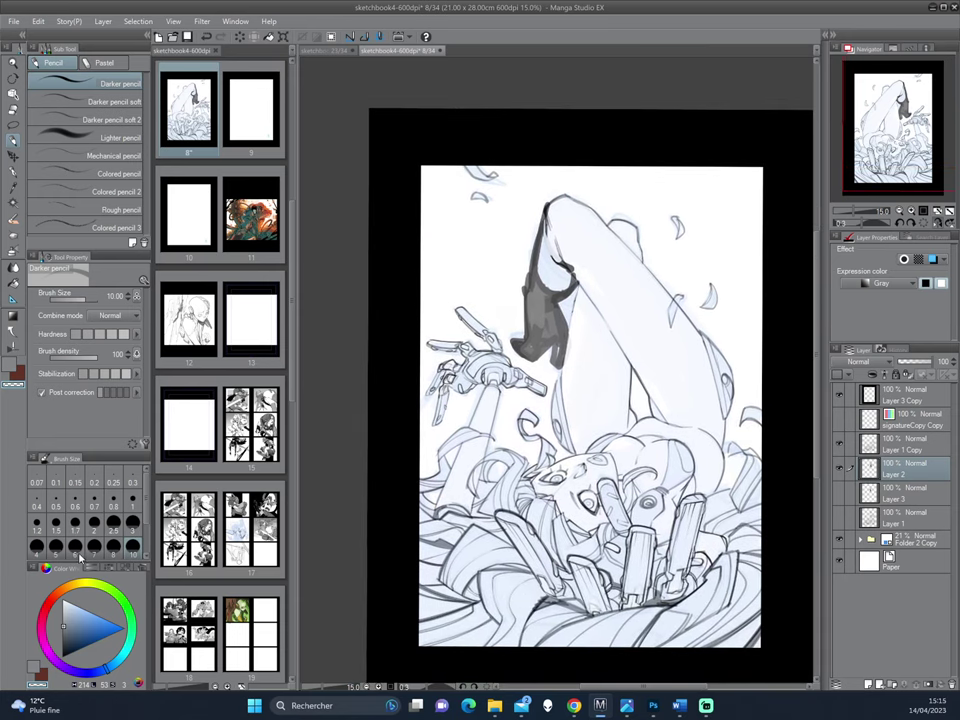
- Outline the back of the lower leg and the curved ankle opening in black with a size 6 Darker pencil
{"action": "left_click", "coordinate": [74, 549]}
{"action": "left_click", "coordinate": [61, 642]}
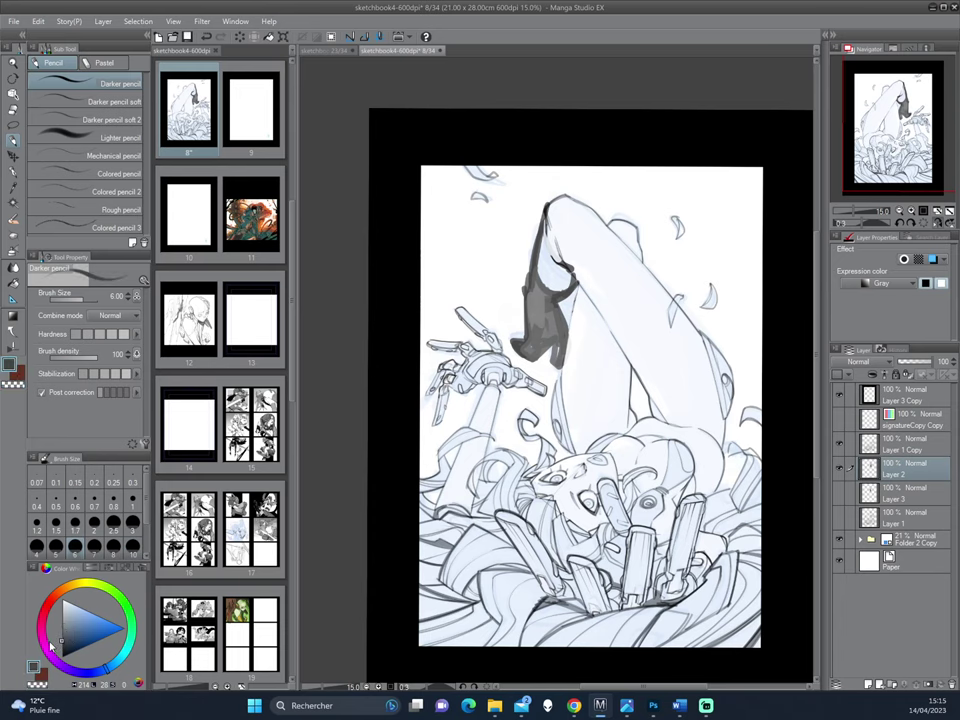
{"action": "scroll", "coordinate": [543, 292], "scroll_direction": "up", "scroll_amount": 3}
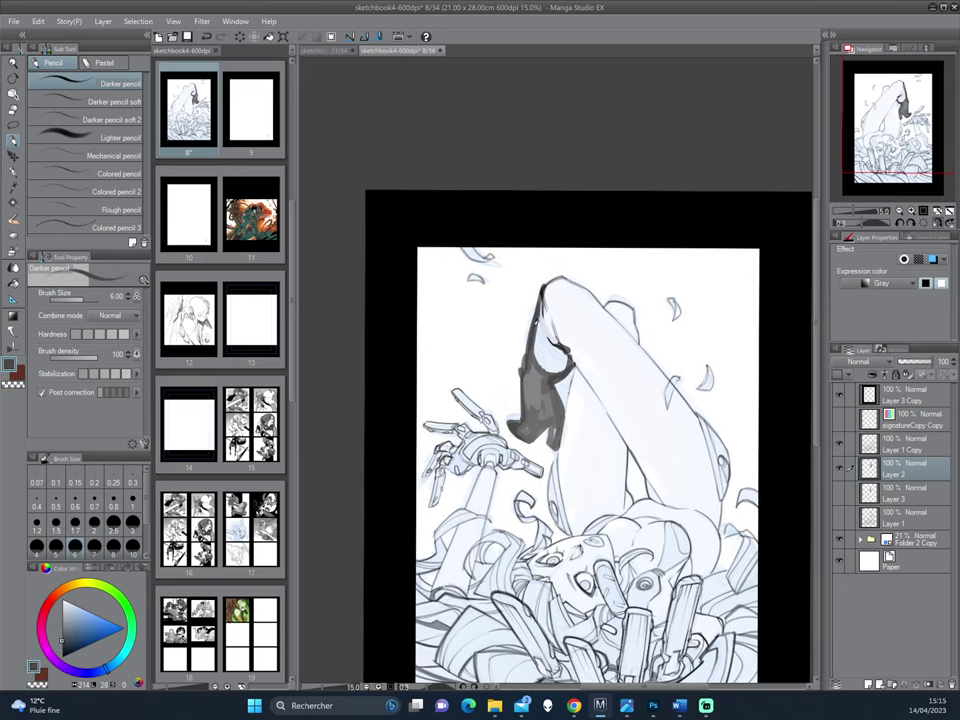
{"action": "left_click_drag", "start_coordinate": [544, 290], "coordinate": [536, 346]}
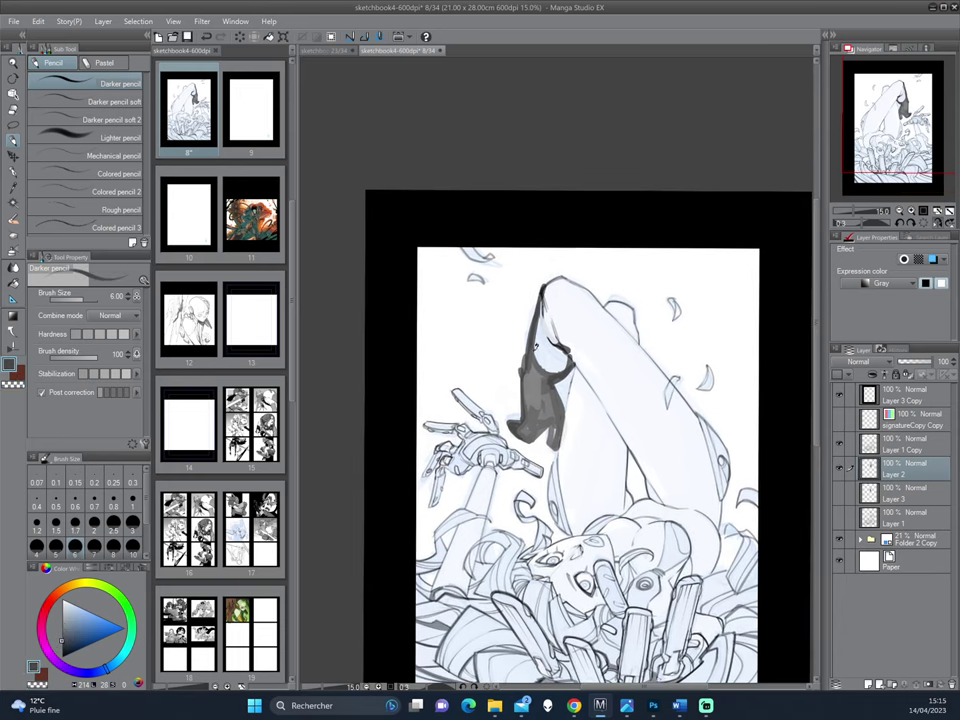
{"action": "left_click", "coordinate": [563, 236], "text": "alt"}
{"action": "mouse_move", "coordinate": [543, 292]}
{"action": "left_mouse_down"}
{"action": "mouse_move", "coordinate": [531, 343]}
{"action": "mouse_move", "coordinate": [531, 335]}
{"action": "mouse_move", "coordinate": [571, 365]}
{"action": "left_mouse_up"}
{"action": "key", "text": "h"}
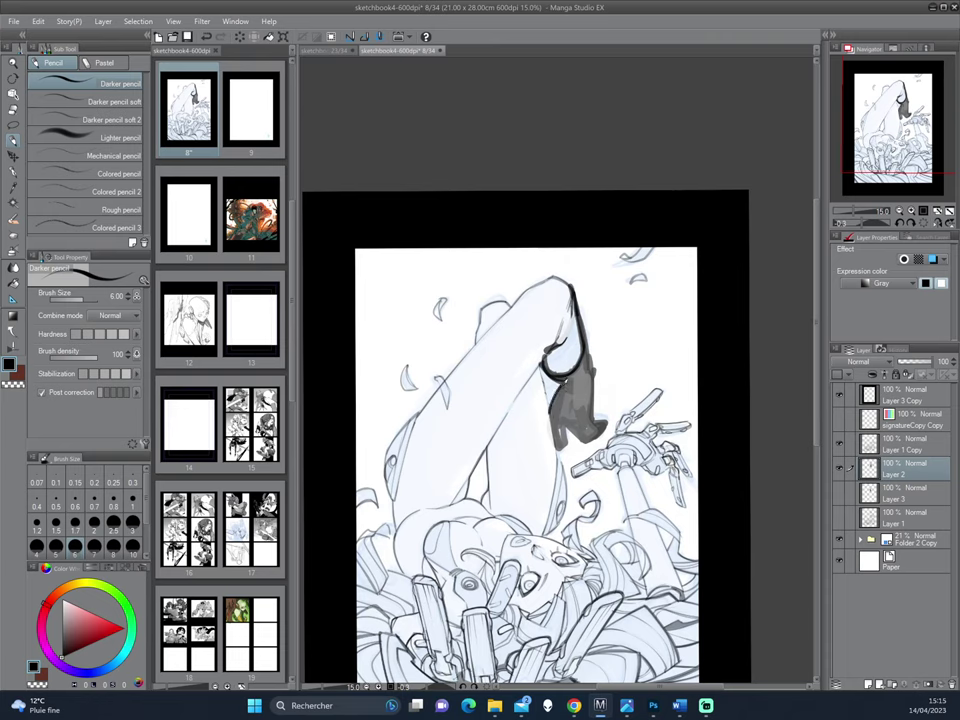
- Outline the heel, sole and outer contour of the foot rough in black down to the toe
{"action": "left_click_drag", "start_coordinate": [572, 400], "coordinate": [557, 450]}
{"action": "left_click_drag", "start_coordinate": [557, 450], "coordinate": [607, 428]}
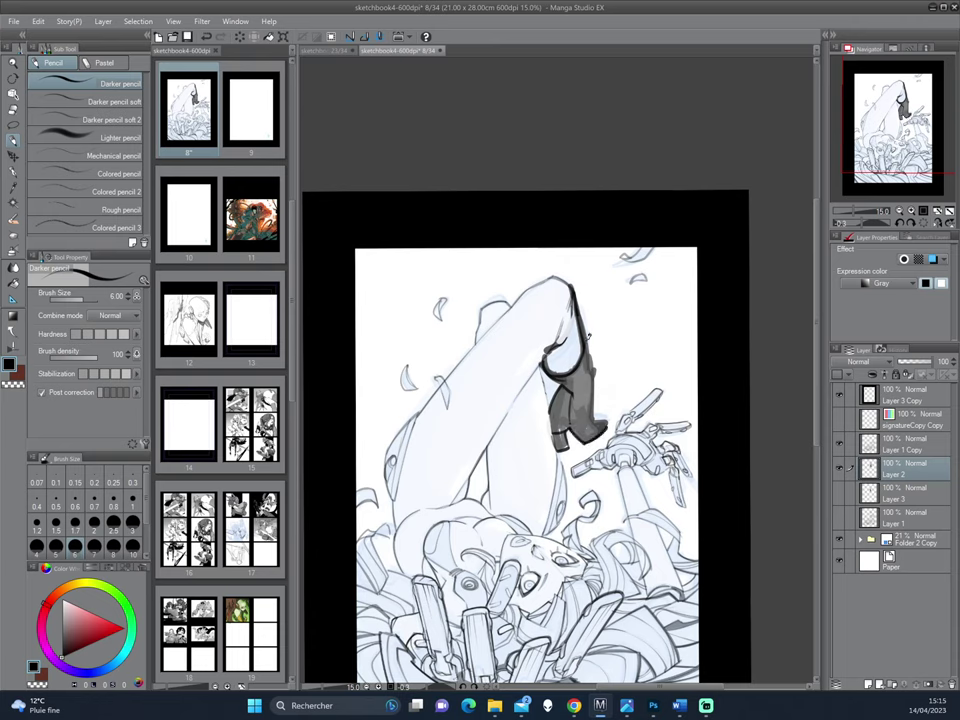
{"action": "mouse_move", "coordinate": [587, 334]}
{"action": "left_mouse_down"}
{"action": "mouse_move", "coordinate": [595, 416]}
{"action": "mouse_move", "coordinate": [609, 426]}
{"action": "left_mouse_up"}
{"action": "key", "text": "h"}
{"action": "left_click_drag", "start_coordinate": [615, 357], "coordinate": [612, 345]}
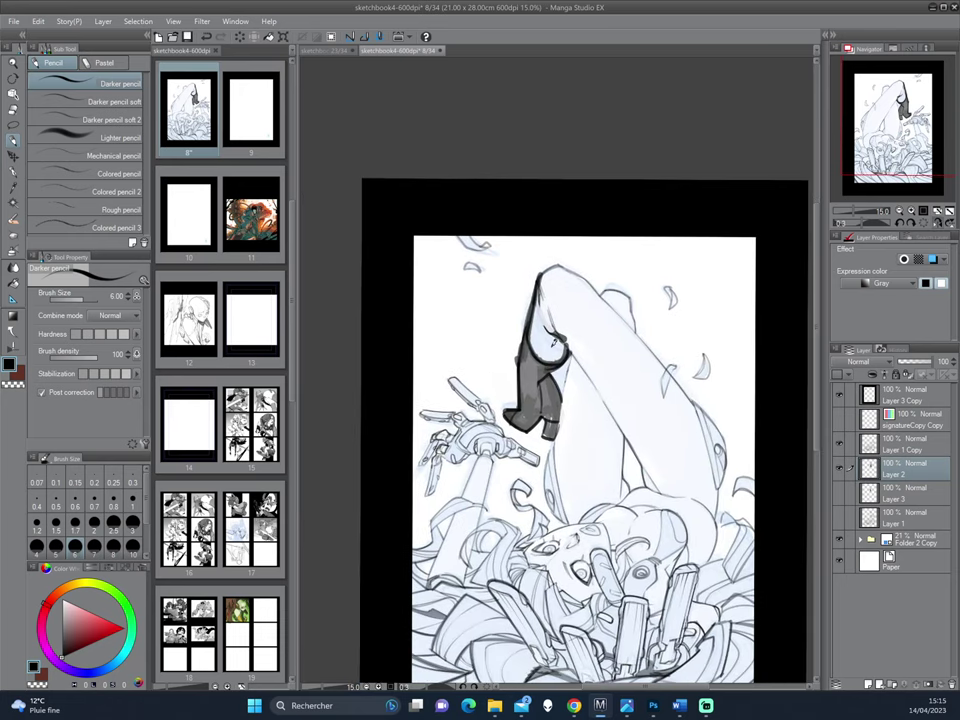
- Add black ankle and instep contours to the foot rough, including the bump below the ankle opening
{"action": "mouse_move", "coordinate": [612, 290]}
{"action": "left_mouse_down"}
{"action": "mouse_move", "coordinate": [616, 309]}
{"action": "mouse_move", "coordinate": [602, 271]}
{"action": "left_mouse_up"}
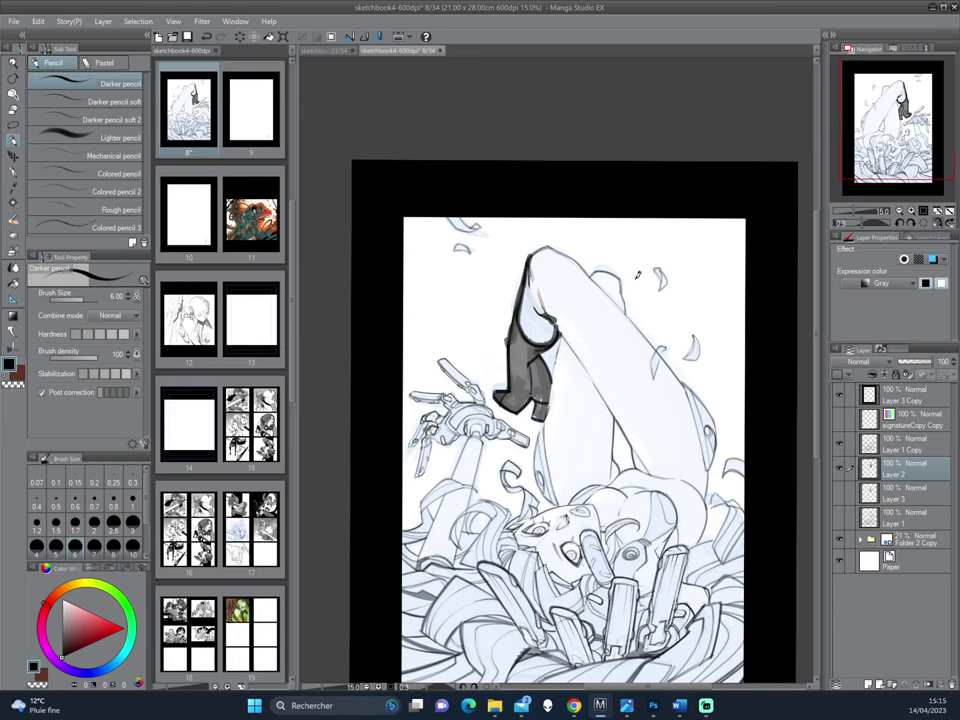
{"action": "left_click_drag", "start_coordinate": [586, 272], "coordinate": [583, 280]}
{"action": "left_click_drag", "start_coordinate": [624, 229], "coordinate": [643, 238]}
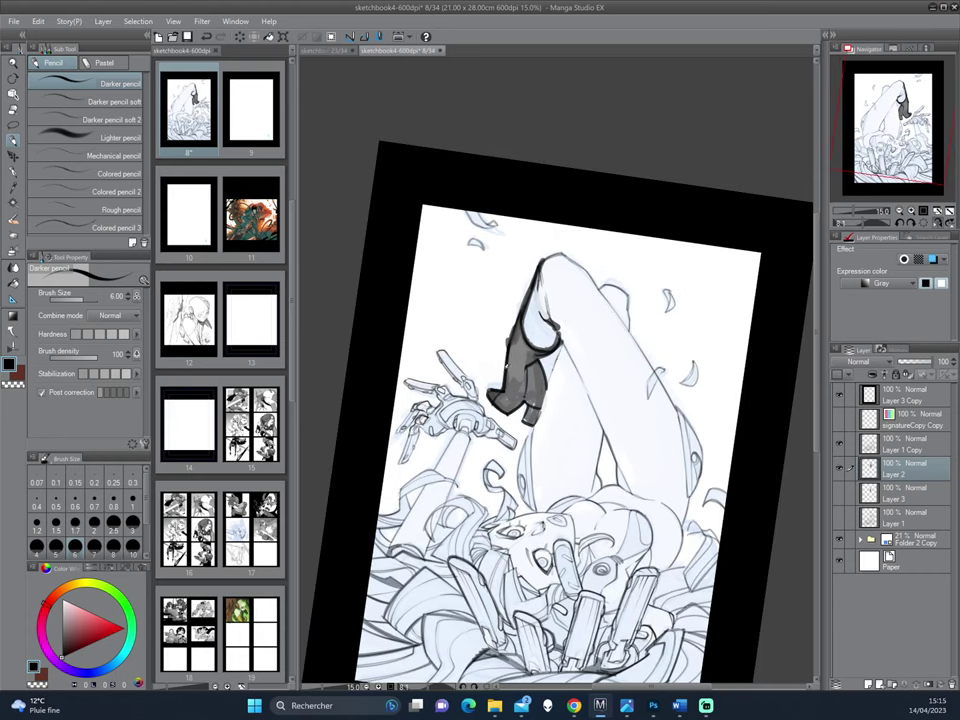
{"action": "left_click_drag", "start_coordinate": [505, 383], "coordinate": [517, 393]}
{"action": "mouse_move", "coordinate": [509, 341]}
{"action": "left_mouse_down"}
{"action": "mouse_move", "coordinate": [509, 366]}
{"action": "mouse_move", "coordinate": [510, 357]}
{"action": "left_mouse_up"}
{"action": "key", "text": "c"}
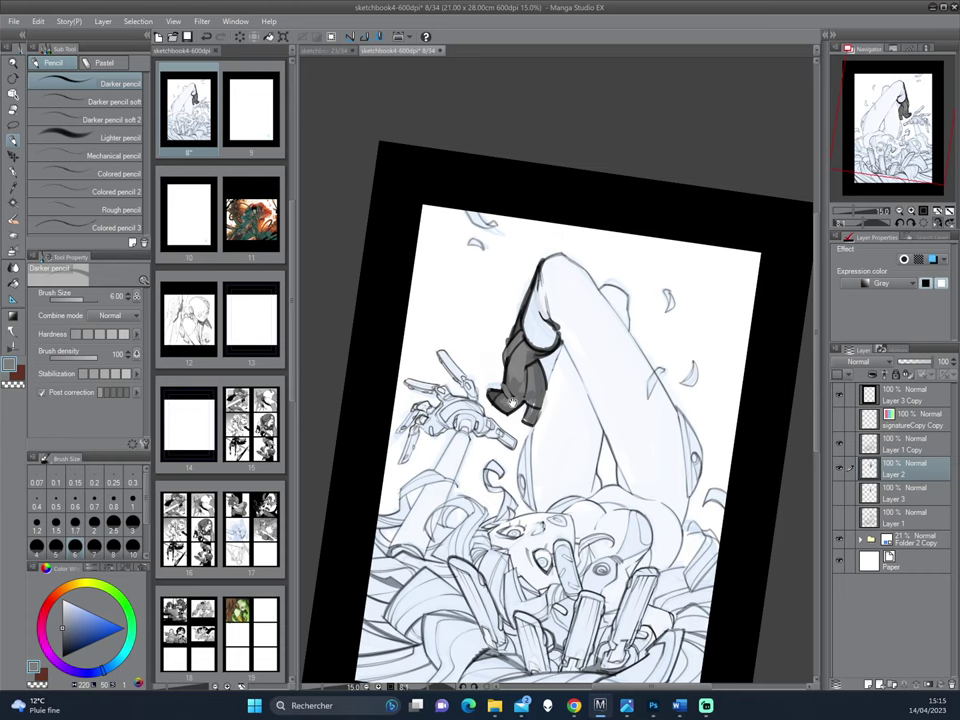
{"action": "left_click_drag", "start_coordinate": [513, 402], "coordinate": [600, 367]}
{"action": "left_click_drag", "start_coordinate": [653, 291], "coordinate": [674, 335]}
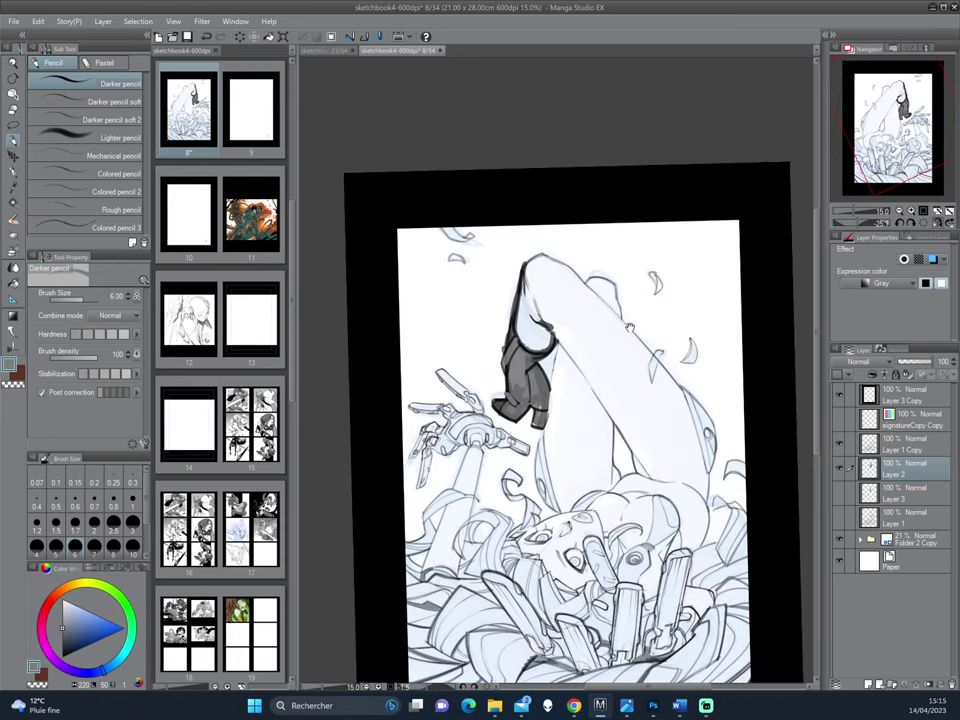
- Paint white notches on both sides of the ankle and redraw the black edge above the heel
{"action": "left_click", "coordinate": [652, 303], "text": "alt"}
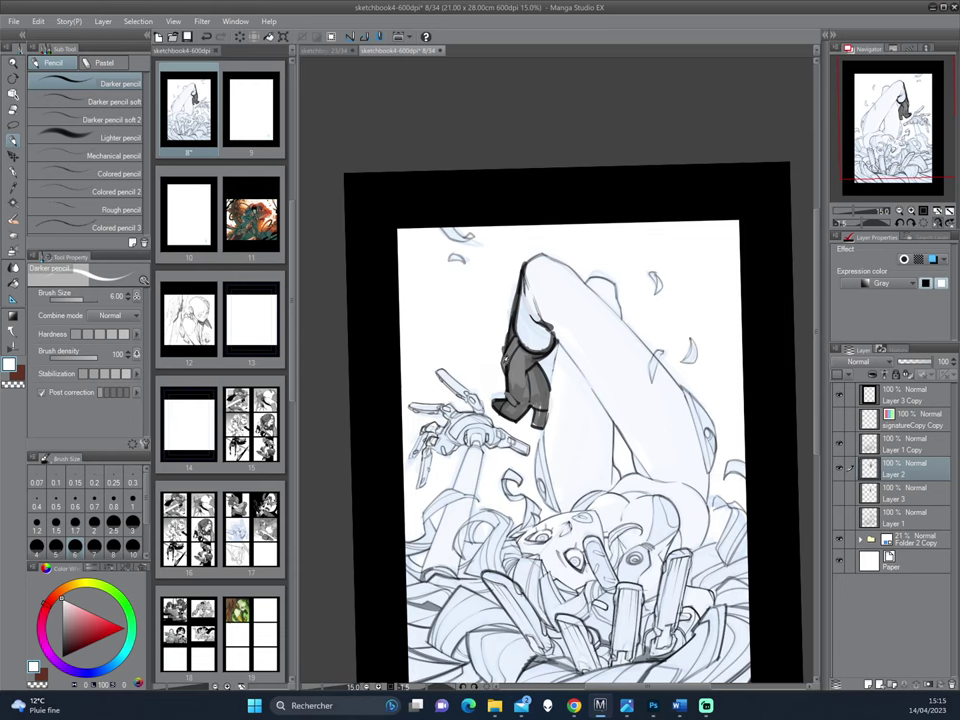
{"action": "key", "text": "h"}
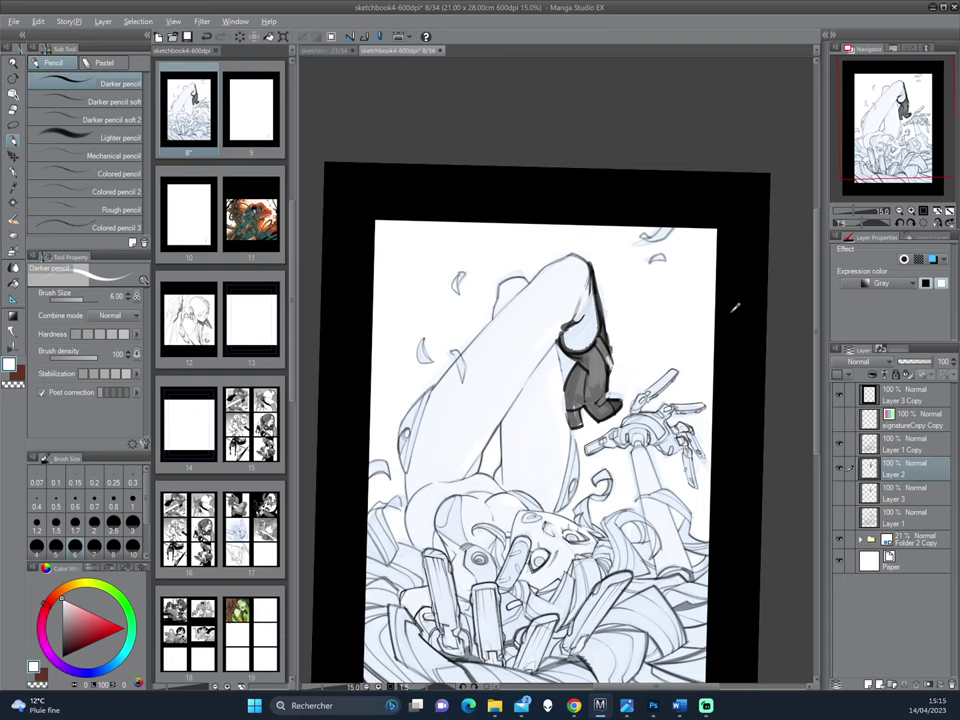
{"action": "key", "text": "x"}
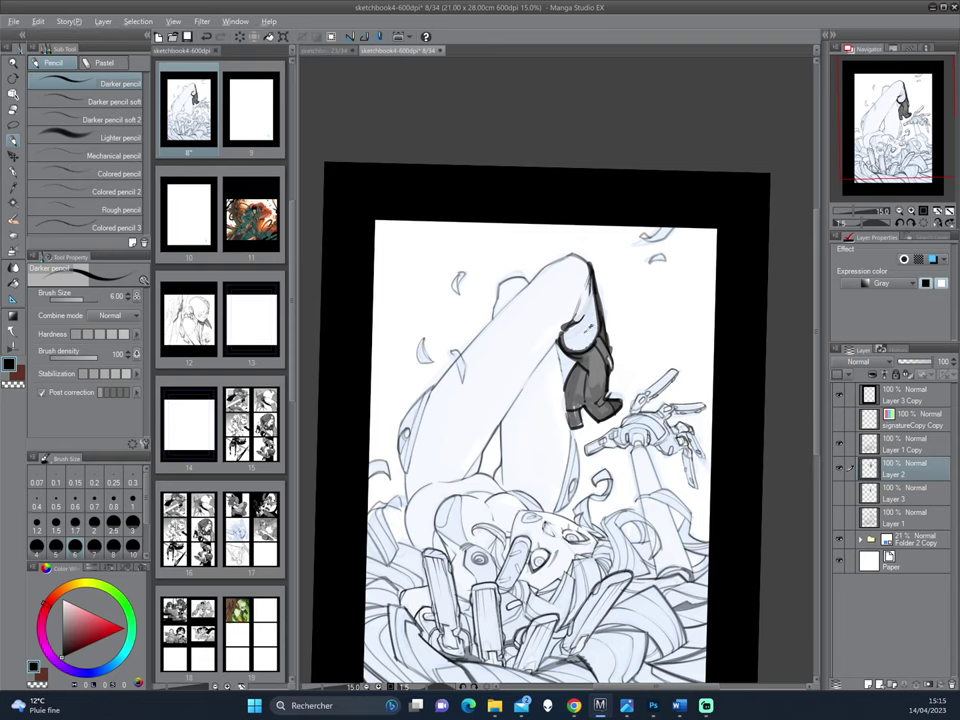
{"action": "key", "text": "x"}
{"action": "left_click_drag", "start_coordinate": [574, 373], "coordinate": [570, 364]}
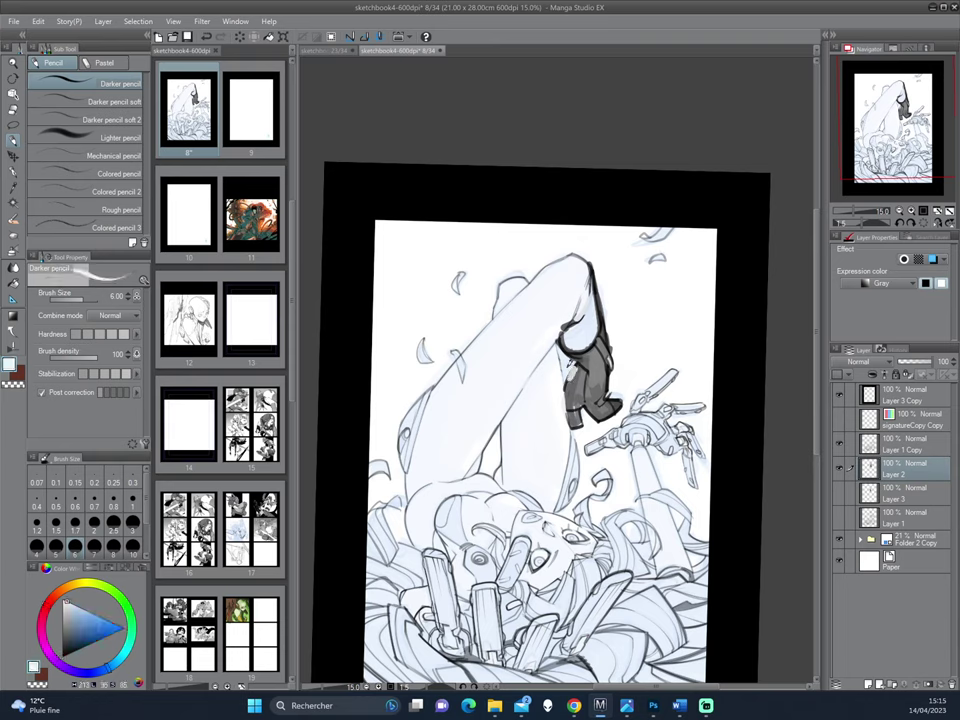
{"action": "key", "text": "x"}
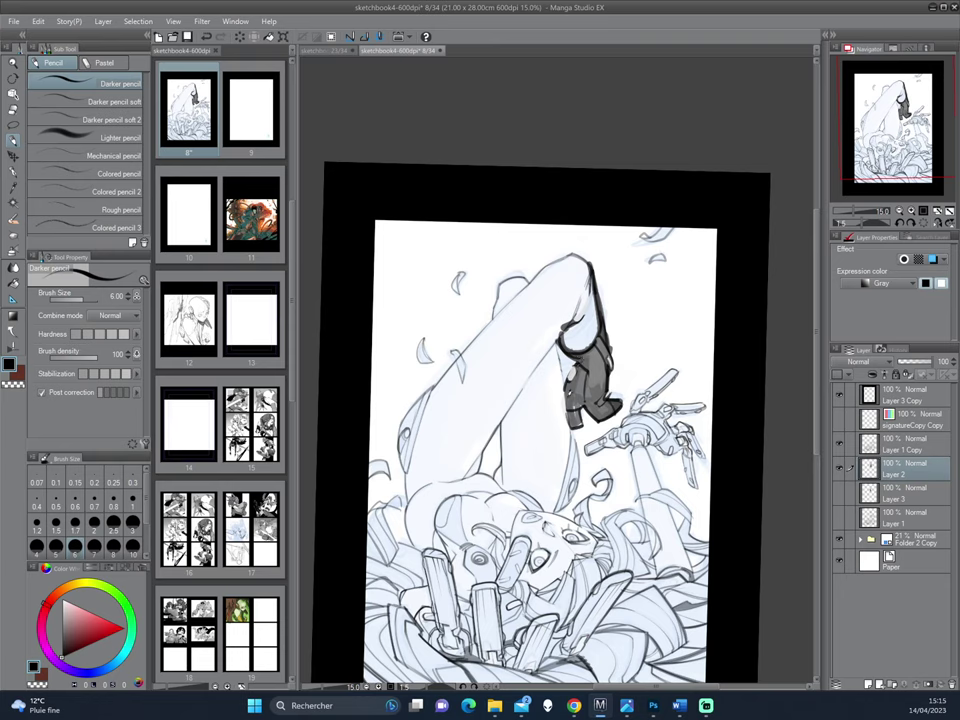
{"action": "left_click_drag", "start_coordinate": [566, 393], "coordinate": [577, 403]}
{"action": "key", "text": "x"}
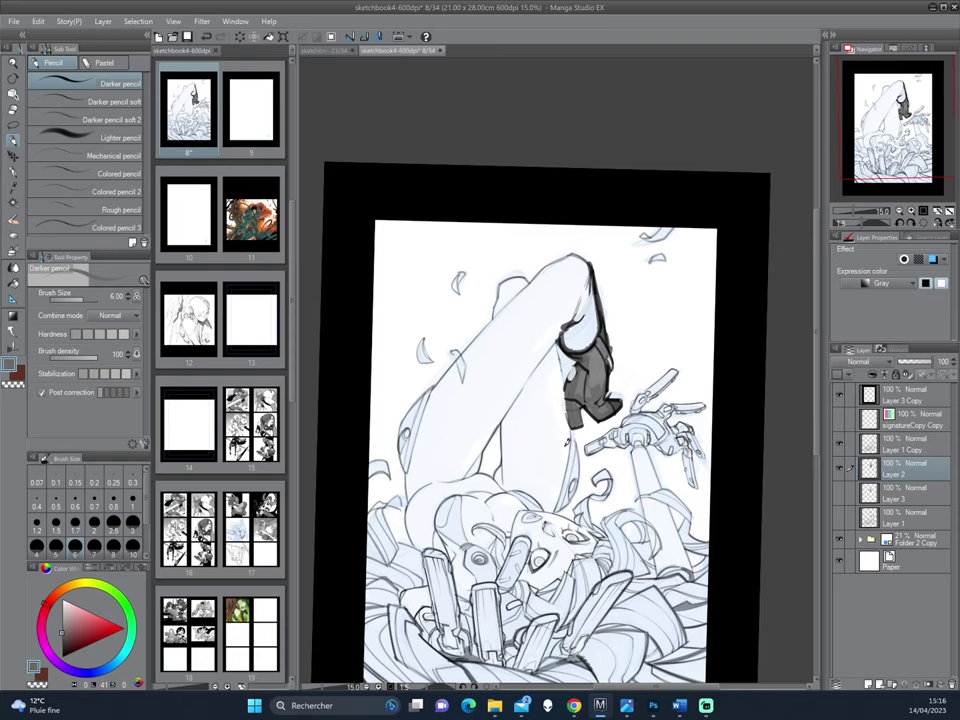
- Refine the toe and ankle details of the foot rough in black and trim the outer calf line with the transparent color
{"action": "left_click", "coordinate": [734, 313], "text": "alt"}
{"action": "mouse_move", "coordinate": [651, 441]}
{"action": "left_mouse_down"}
{"action": "mouse_move", "coordinate": [612, 427]}
{"action": "mouse_move", "coordinate": [569, 447]}
{"action": "left_mouse_up"}
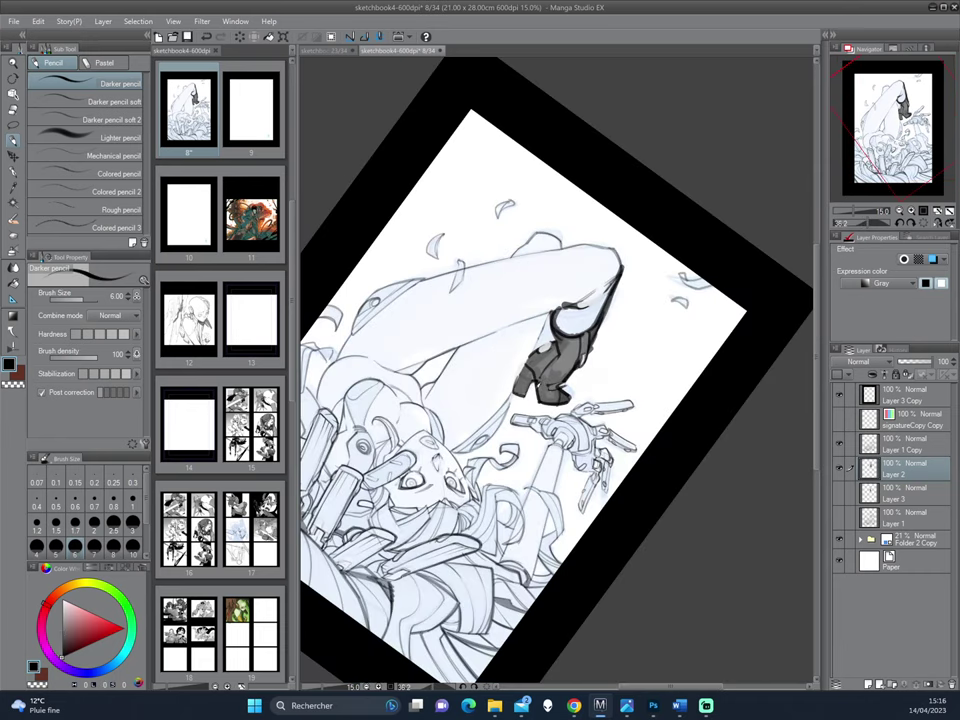
{"action": "left_click_drag", "start_coordinate": [560, 474], "coordinate": [623, 445], "text": "shift"}
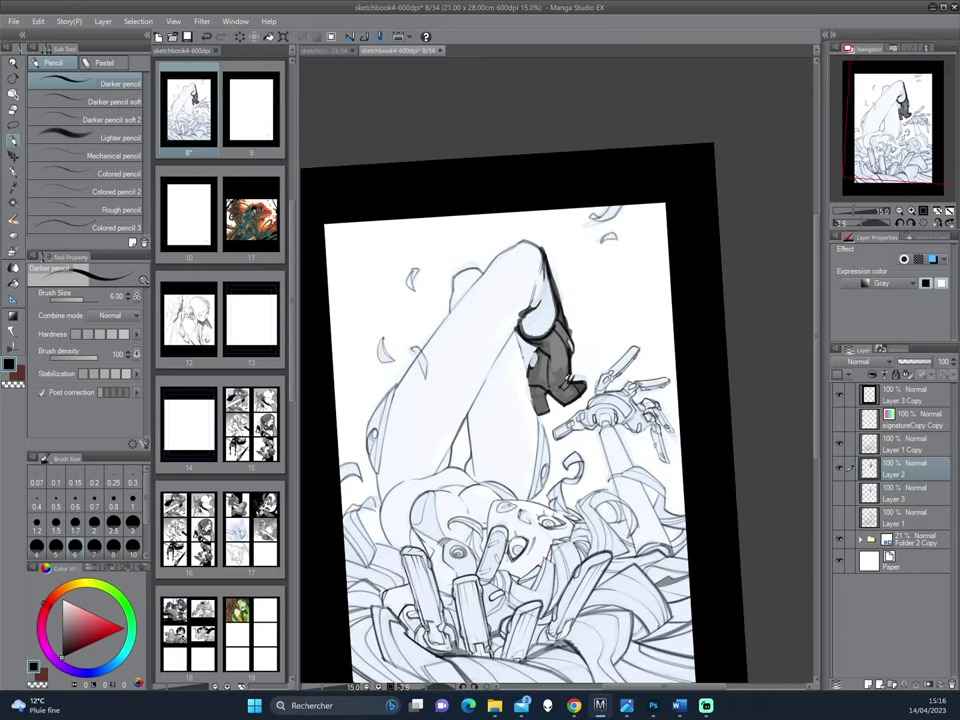
{"action": "left_click_drag", "start_coordinate": [480, 245], "coordinate": [531, 225], "text": "shift"}
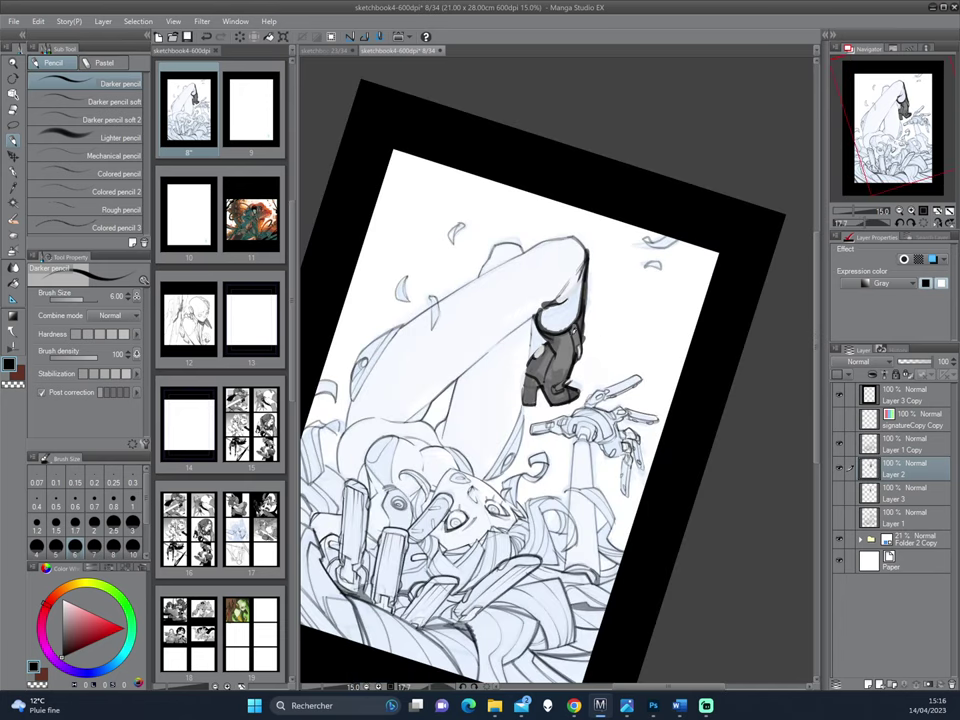
{"action": "left_click_drag", "start_coordinate": [597, 410], "coordinate": [650, 415], "text": "shift"}
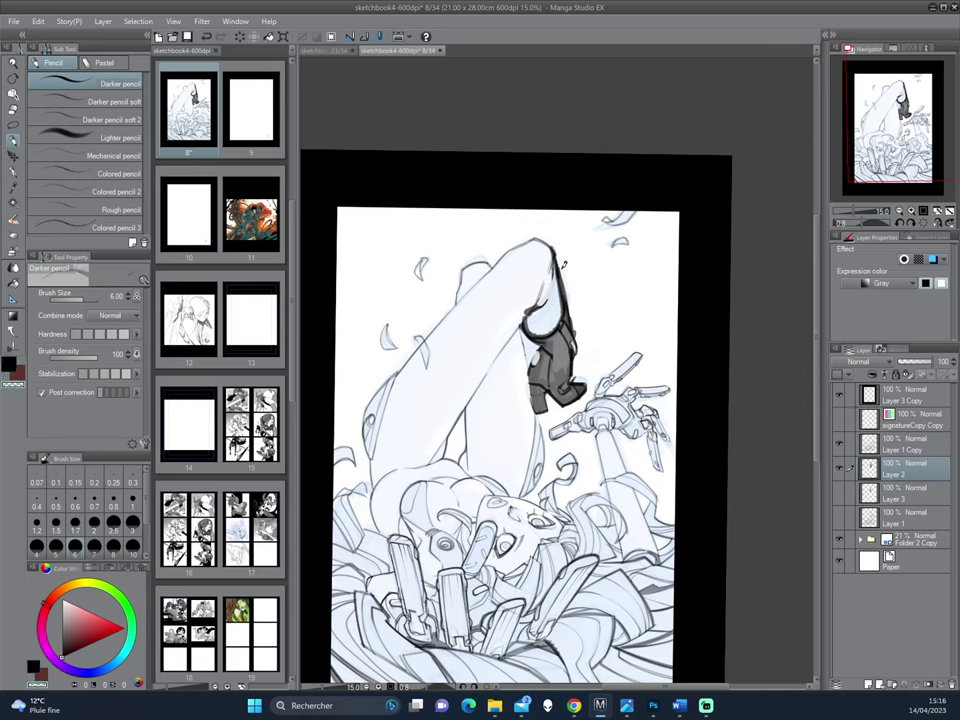
{"action": "left_click_drag", "start_coordinate": [565, 264], "coordinate": [571, 312]}
- Hide Folder 2 Copy, tint Layer 2 with the blue layer color and lower its opacity to 41%
{"action": "left_click", "coordinate": [838, 540]}
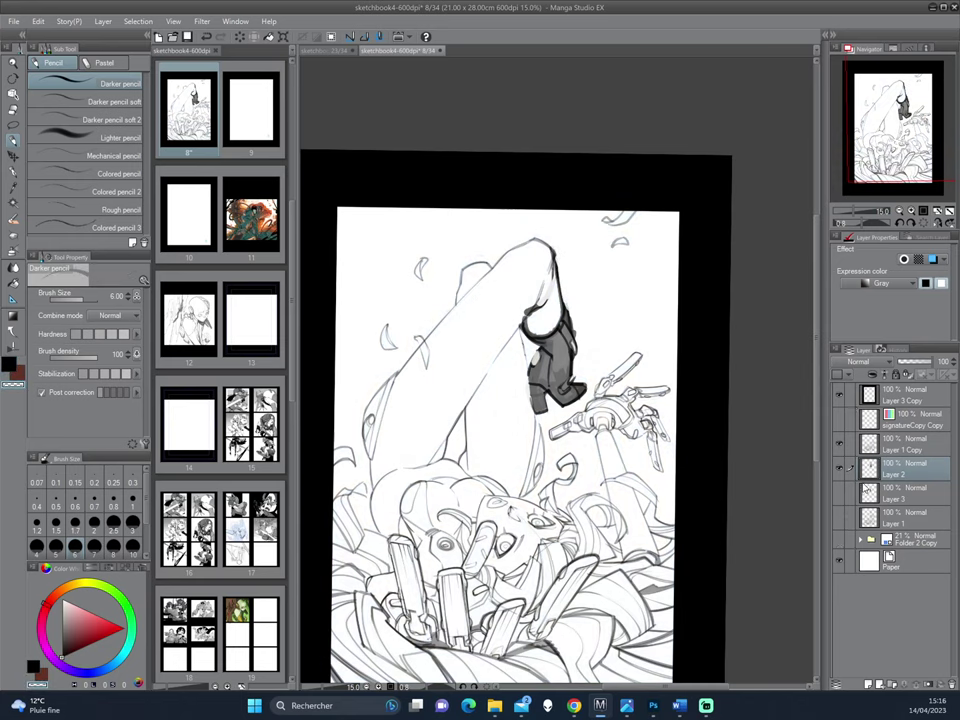
{"action": "left_click", "coordinate": [932, 259]}
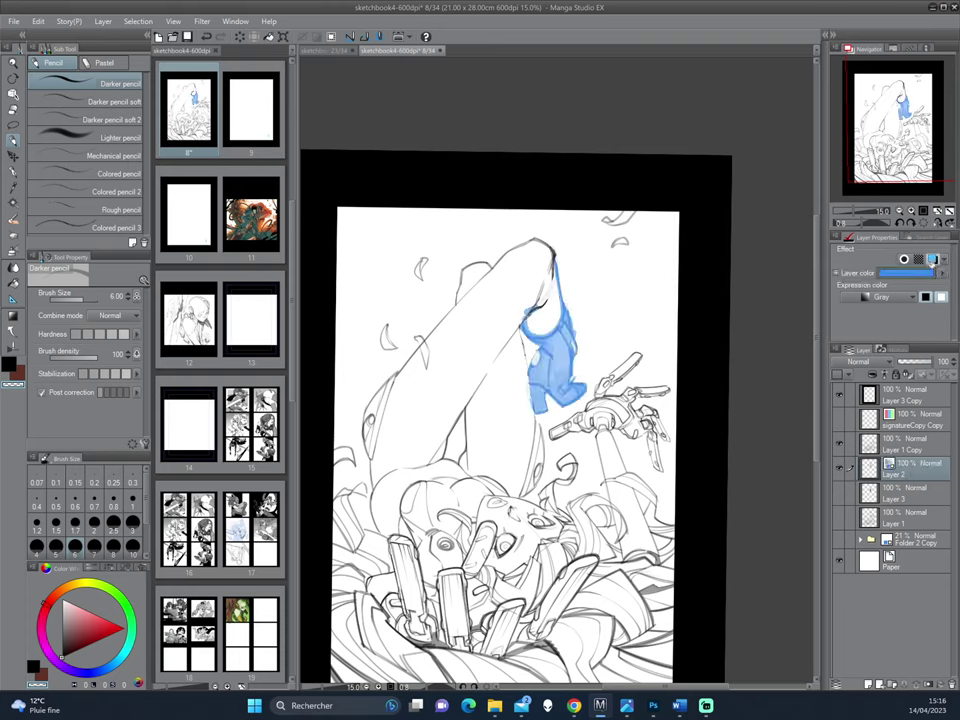
{"action": "left_click", "coordinate": [910, 361]}
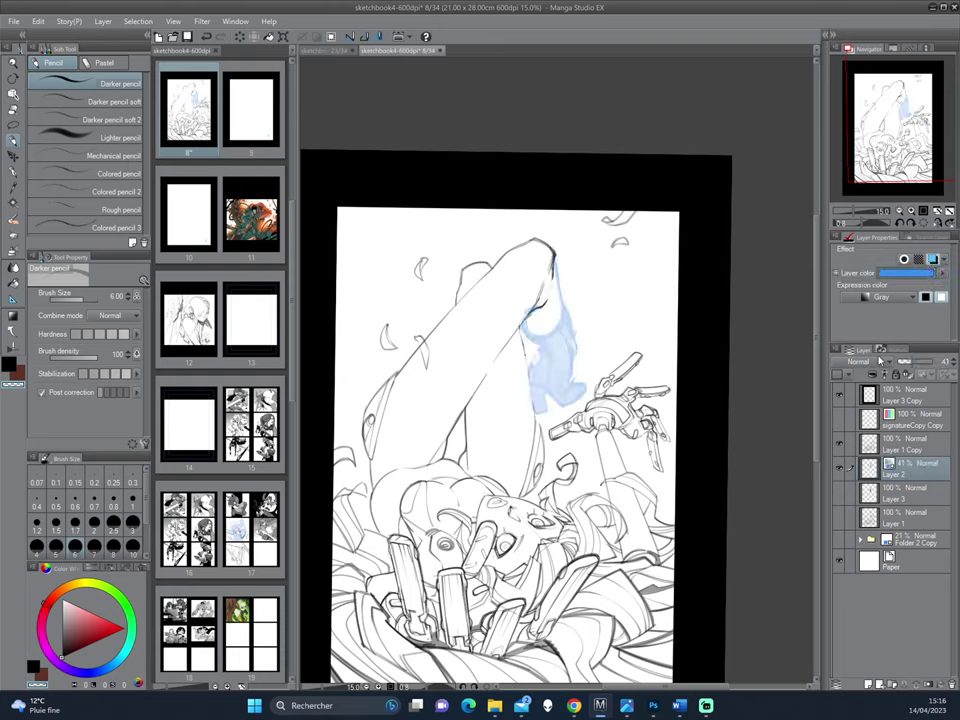
- On Layer 1 Copy, erase the old curved line at the knee fold using Darker pencil soft 2 with the transparent color
{"action": "left_click", "coordinate": [910, 444]}
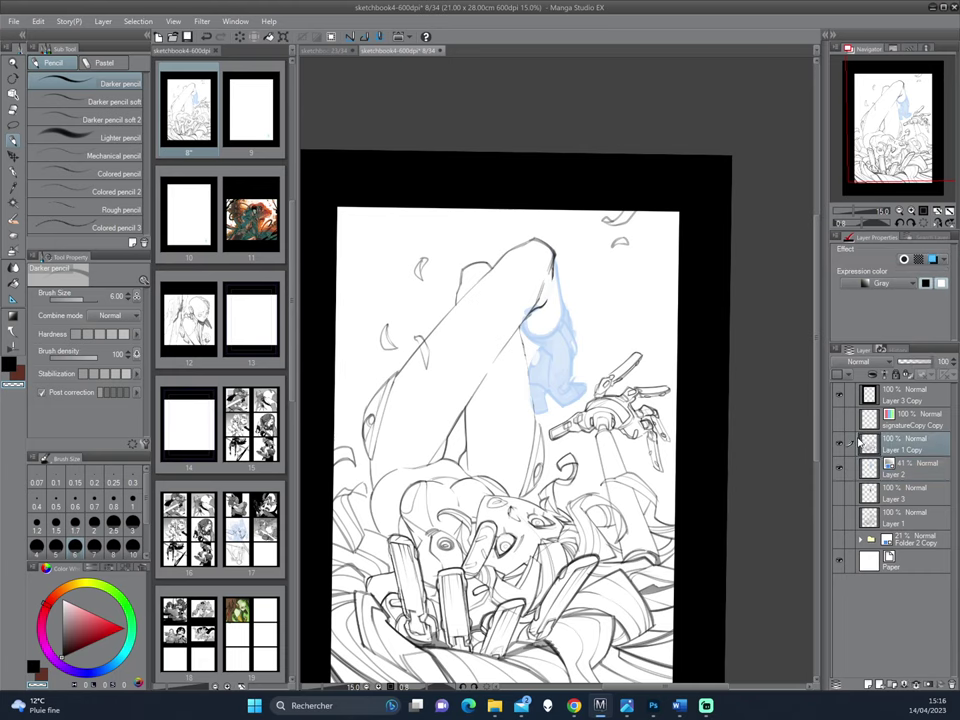
{"action": "left_click", "coordinate": [62, 122]}
{"action": "scroll", "coordinate": [662, 276], "scroll_direction": "up", "scroll_amount": 1}
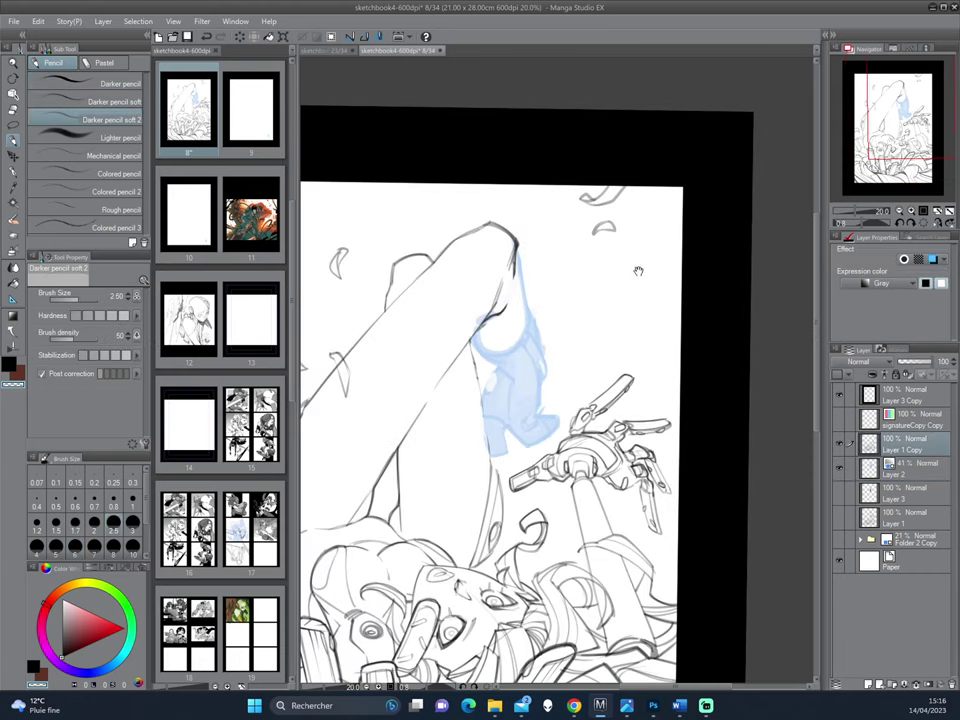
{"action": "left_click_drag", "start_coordinate": [637, 270], "coordinate": [633, 347]}
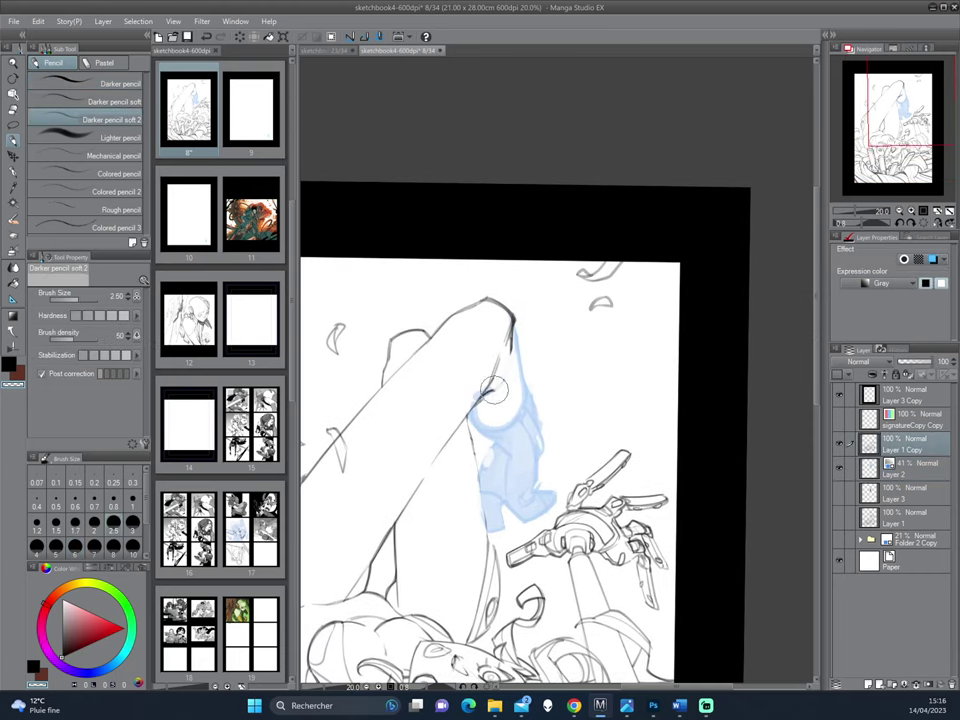
{"action": "mouse_move", "coordinate": [495, 391]}
{"action": "left_mouse_down"}
{"action": "mouse_move", "coordinate": [503, 389]}
{"action": "mouse_move", "coordinate": [482, 404]}
{"action": "left_mouse_up"}
{"action": "key", "text": "c"}
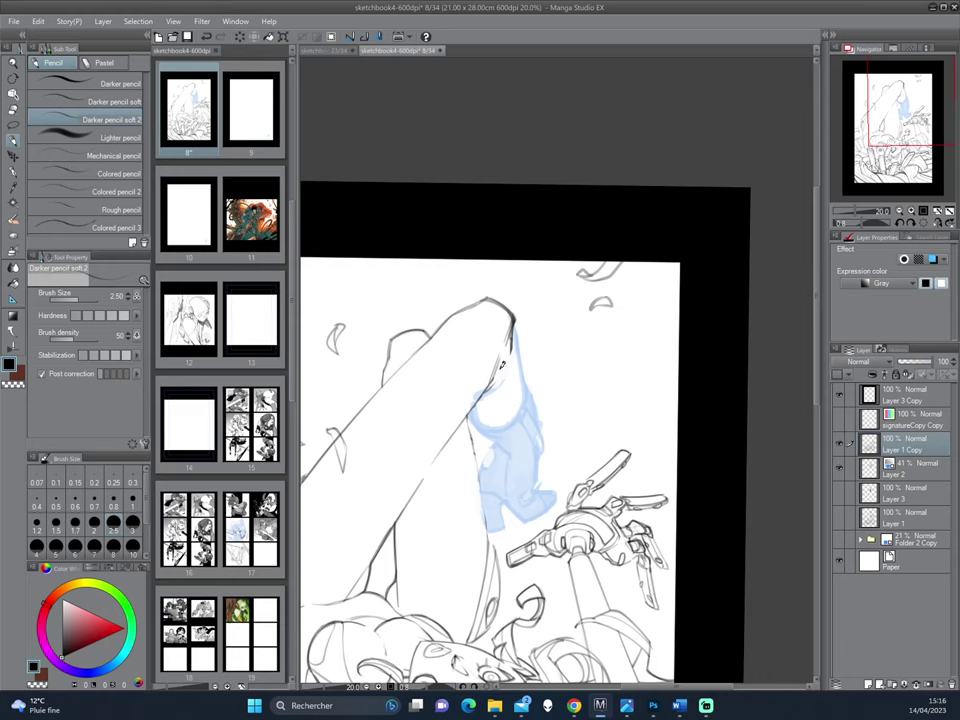
- With Darker pencil soft 2 at size 4, draw the folded leg's outer edge below the knee and erase the old inner line
{"action": "left_click", "coordinate": [39, 545]}
{"action": "key", "text": "h"}
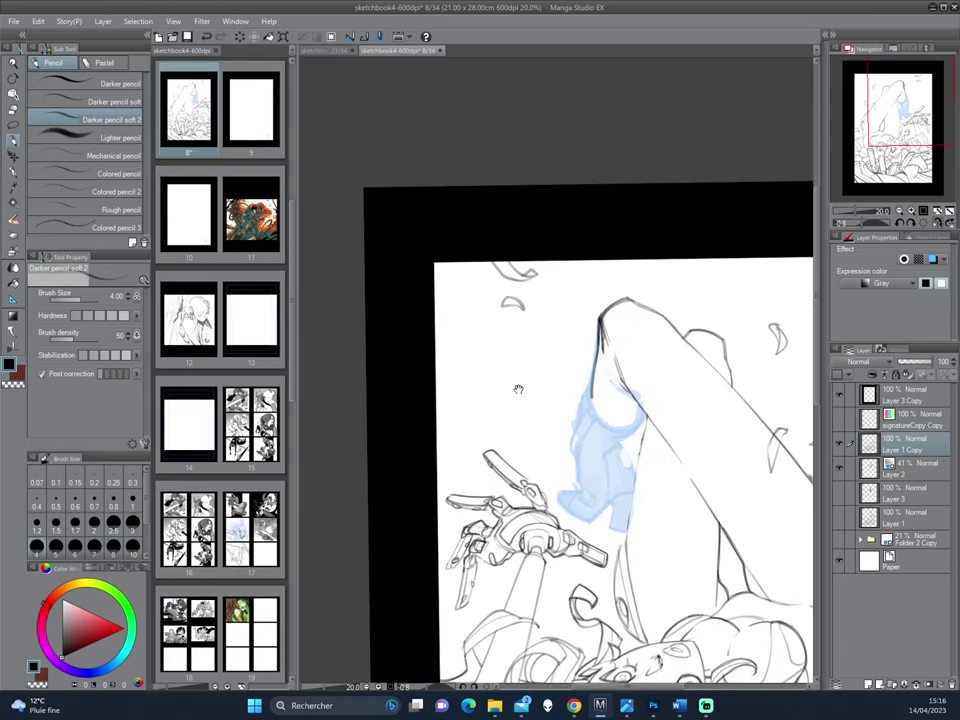
{"action": "left_click_drag", "start_coordinate": [518, 389], "coordinate": [681, 319]}
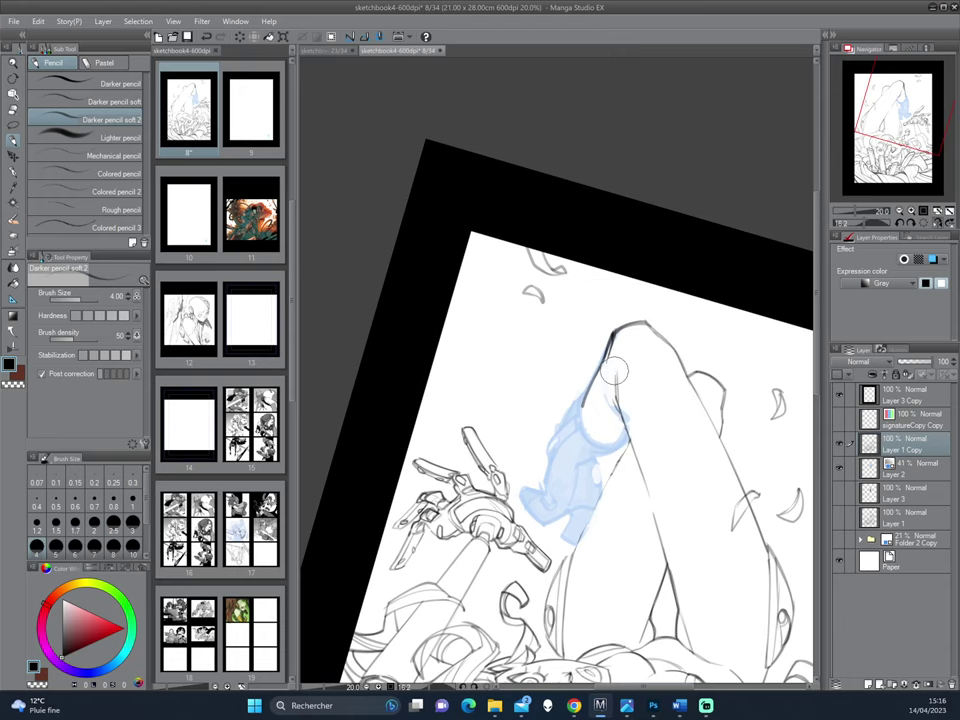
{"action": "left_click_drag", "start_coordinate": [611, 364], "coordinate": [620, 412]}
- Draw the dark crease under the knee fold and begin the curved cuff line over the blue rough
{"action": "key", "text": "h"}
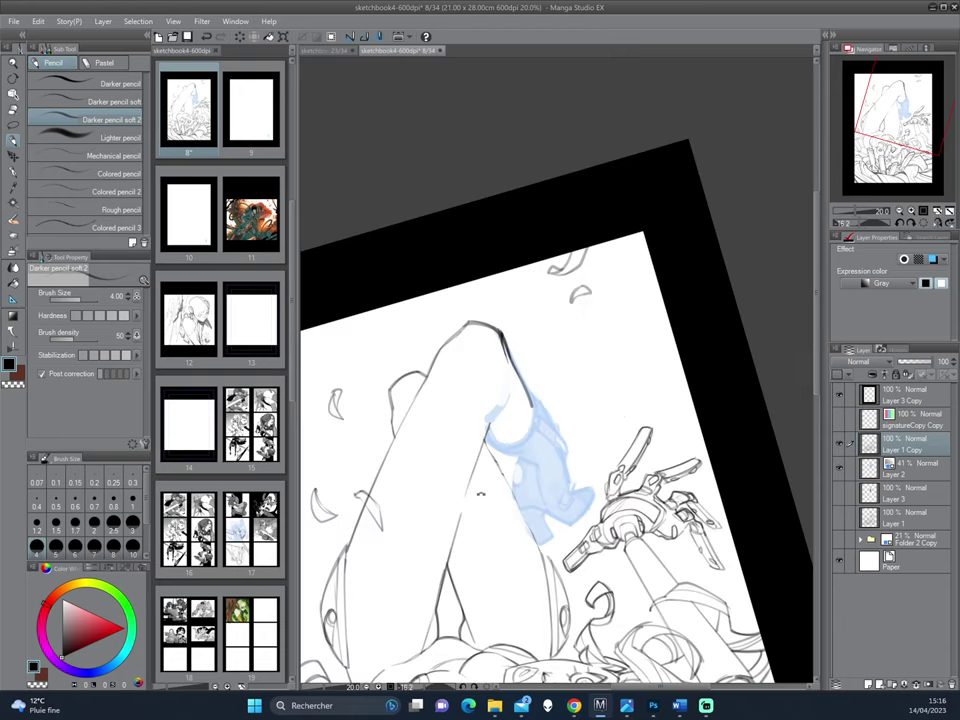
{"action": "key", "text": "minus"}
{"action": "mouse_move", "coordinate": [510, 431]}
{"action": "left_mouse_down"}
{"action": "mouse_move", "coordinate": [506, 453]}
{"action": "mouse_move", "coordinate": [463, 397]}
{"action": "mouse_move", "coordinate": [480, 429]}
{"action": "left_mouse_up"}
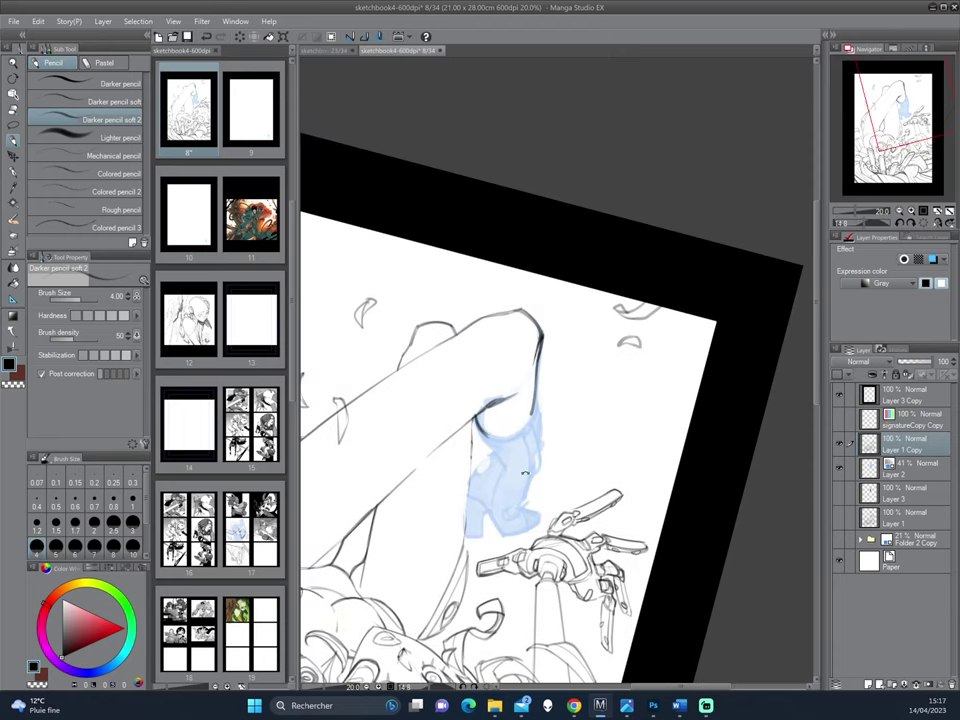
- Draw the panel details on the side of the lower leg, on the toe and at the inner ankle
{"action": "left_click_drag", "start_coordinate": [573, 468], "coordinate": [557, 438]}
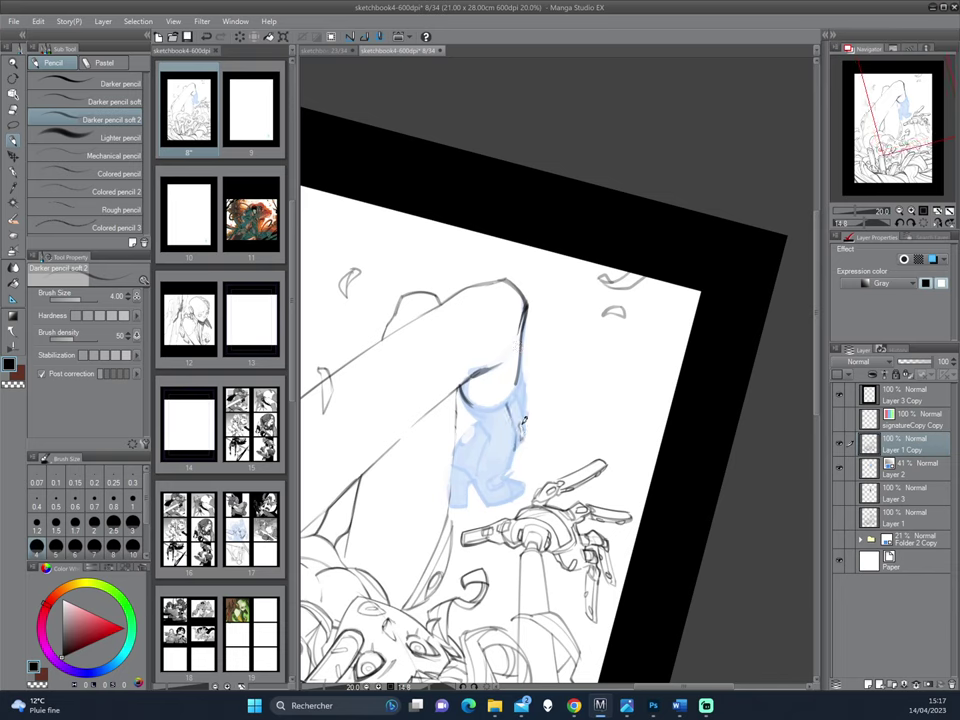
{"action": "mouse_move", "coordinate": [511, 400]}
{"action": "left_mouse_down"}
{"action": "mouse_move", "coordinate": [521, 395]}
{"action": "mouse_move", "coordinate": [527, 436]}
{"action": "mouse_move", "coordinate": [518, 450]}
{"action": "mouse_move", "coordinate": [524, 363]}
{"action": "left_mouse_up"}
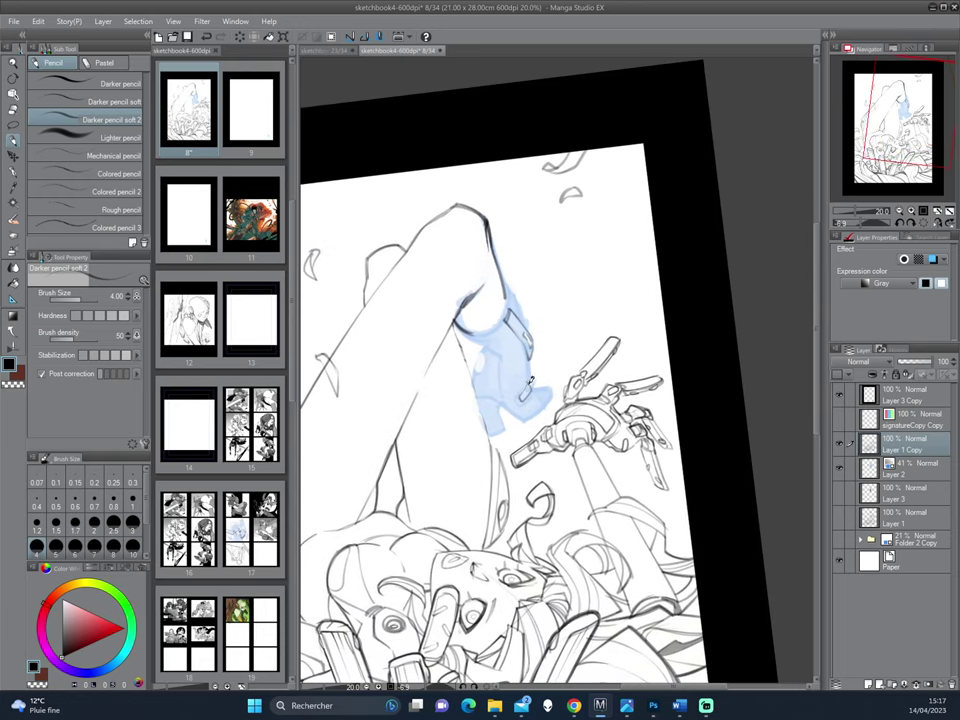
{"action": "left_click_drag", "start_coordinate": [485, 297], "coordinate": [501, 334]}
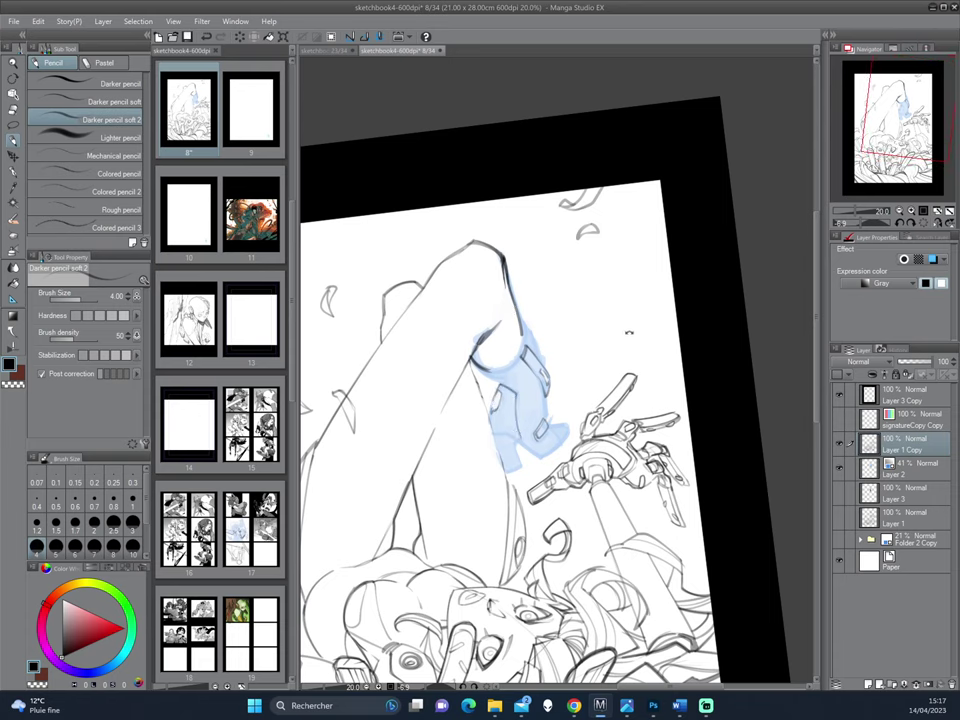
{"action": "left_click_drag", "start_coordinate": [629, 332], "coordinate": [612, 432]}
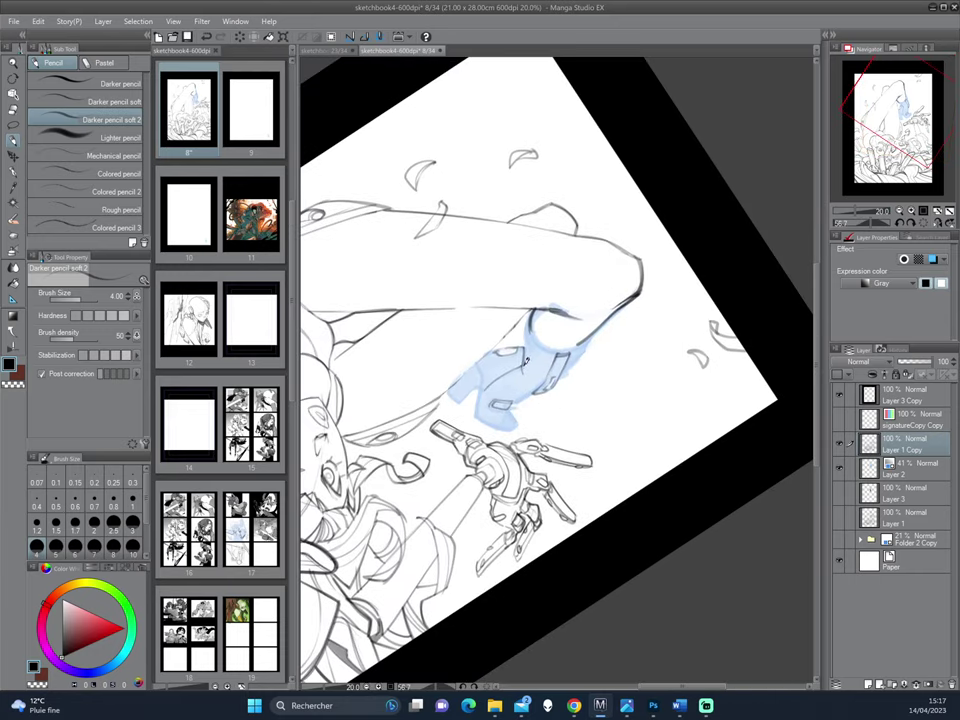
- Draw the ankle crease lines and complete the curved cuff line around the lower leg
{"action": "left_click_drag", "start_coordinate": [581, 250], "coordinate": [622, 382]}
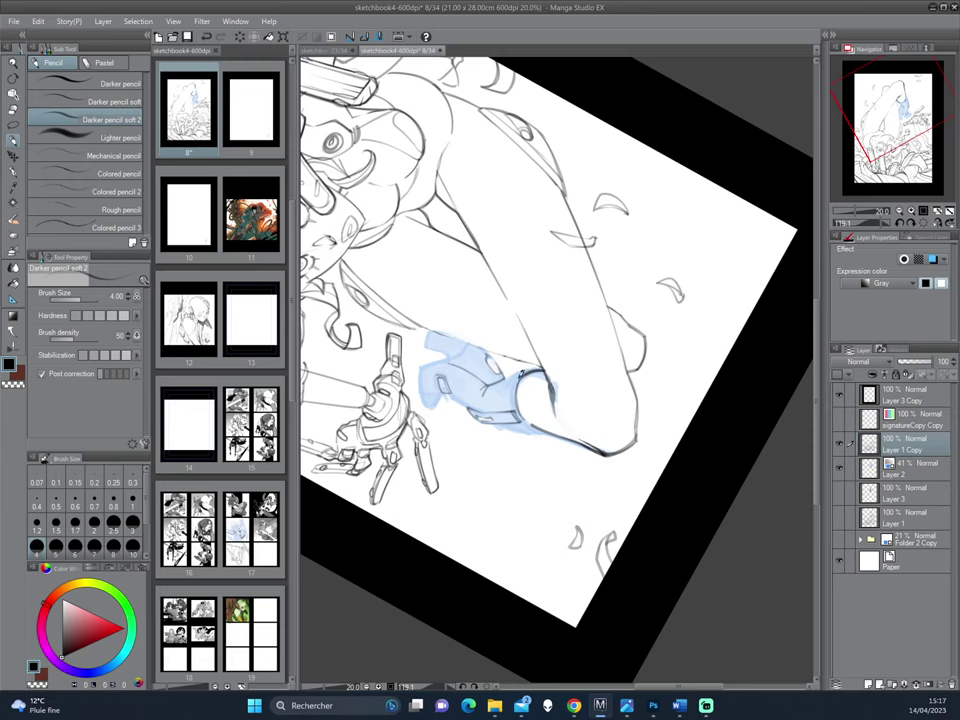
{"action": "left_click_drag", "start_coordinate": [525, 448], "coordinate": [554, 364]}
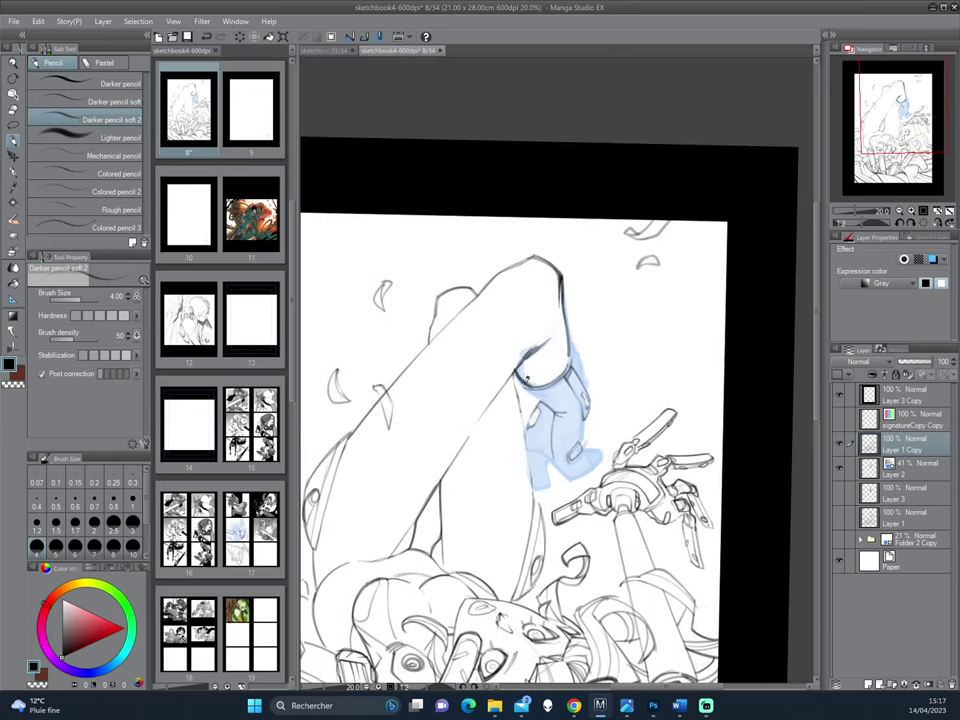
{"action": "left_click_drag", "start_coordinate": [650, 380], "coordinate": [637, 408]}
- Draw the outer contour from the cuff down to the ankle along the blue rough
{"action": "left_click_drag", "start_coordinate": [585, 334], "coordinate": [578, 396]}
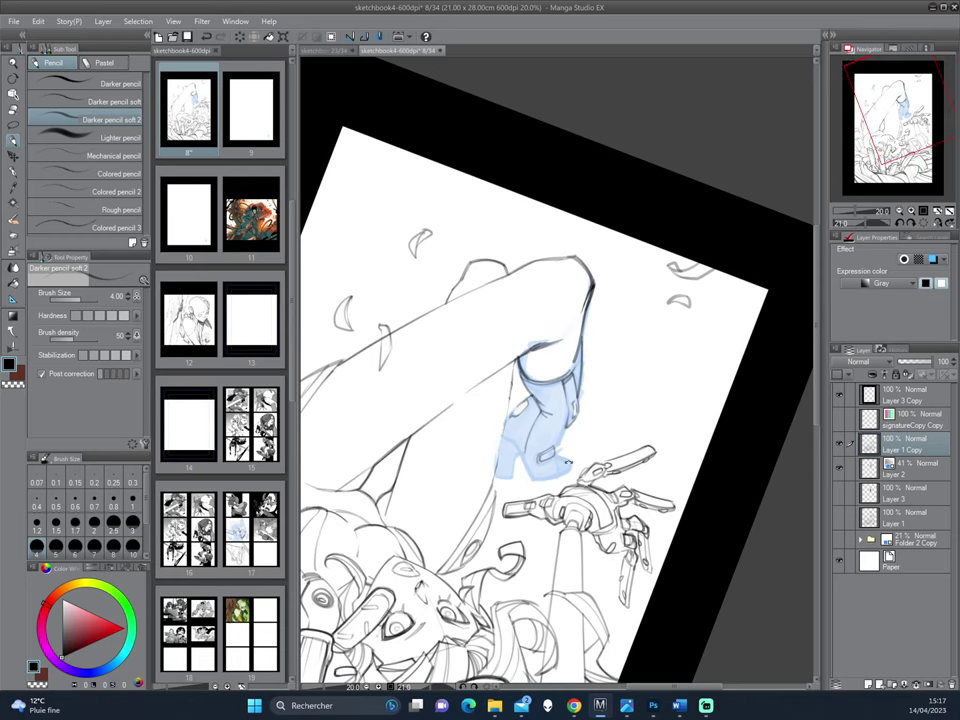
{"action": "left_click_drag", "start_coordinate": [568, 462], "coordinate": [614, 443]}
{"action": "left_click_drag", "start_coordinate": [621, 388], "coordinate": [613, 329]}
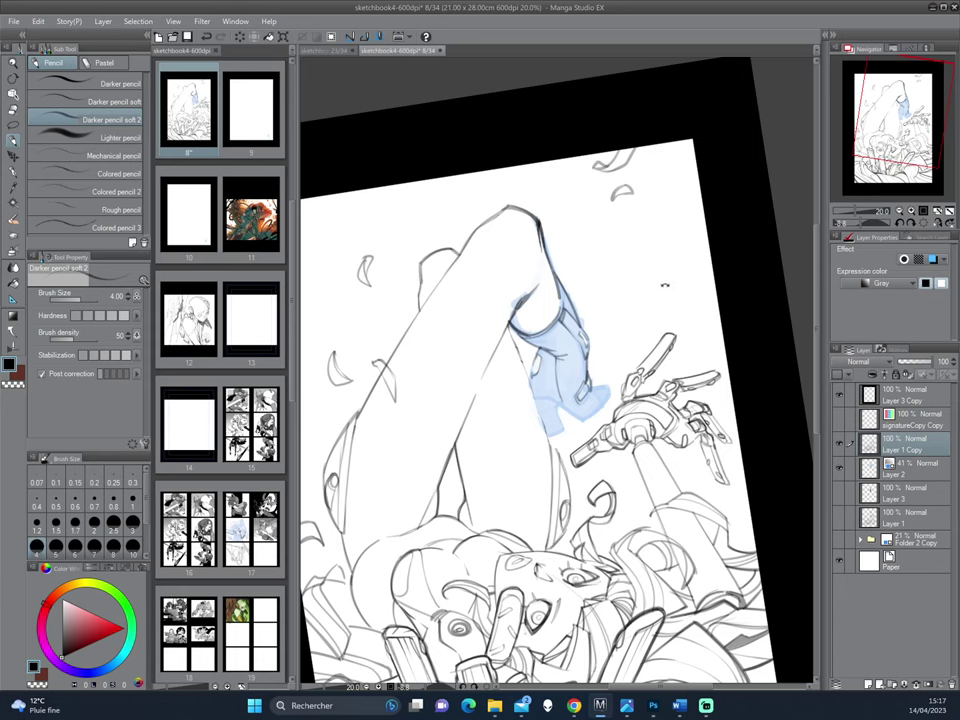
- Outline the heel, toe tip and sole of the foot over the blue rough
{"action": "left_click_drag", "start_coordinate": [665, 285], "coordinate": [686, 350]}
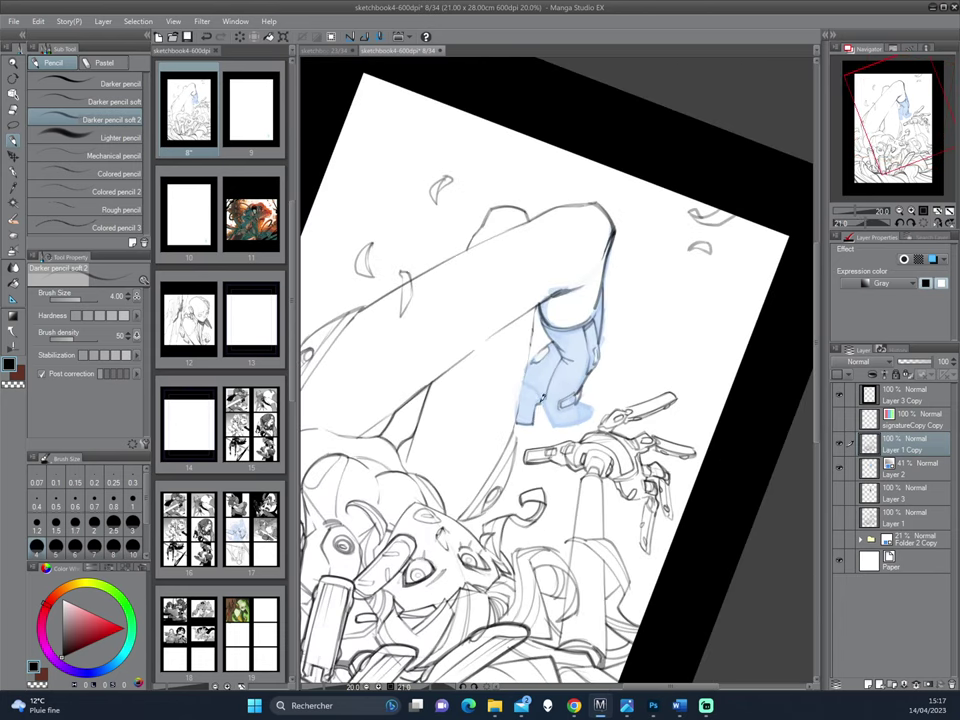
{"action": "left_click_drag", "start_coordinate": [549, 428], "coordinate": [572, 316]}
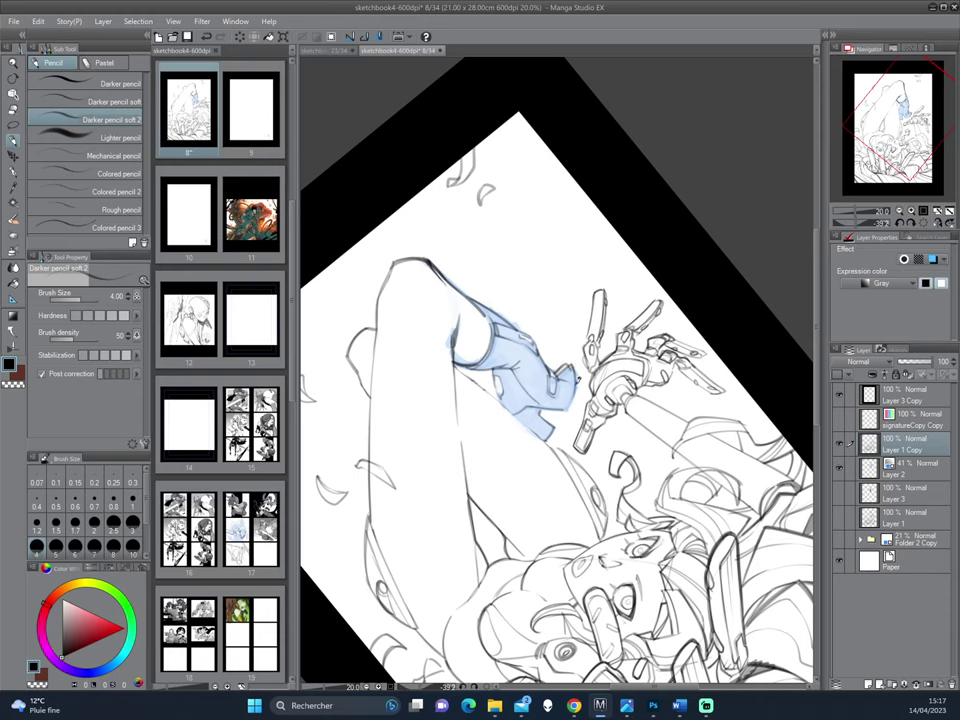
{"action": "mouse_move", "coordinate": [565, 401]}
{"action": "left_mouse_down"}
{"action": "mouse_move", "coordinate": [594, 410]}
{"action": "mouse_move", "coordinate": [591, 391]}
{"action": "mouse_move", "coordinate": [542, 404]}
{"action": "mouse_move", "coordinate": [522, 380]}
{"action": "mouse_move", "coordinate": [541, 371]}
{"action": "left_mouse_up"}
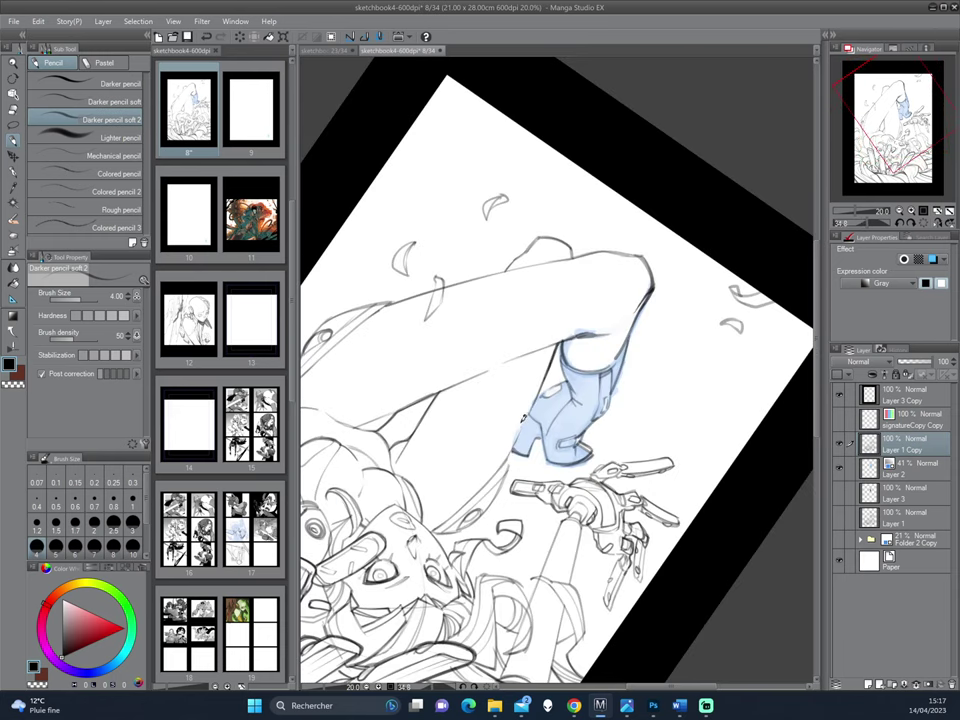
- Hide Layer 2 and redraw the rear leg's contour from the knee fold down past the heel
{"action": "left_click", "coordinate": [838, 468]}
{"action": "left_click_drag", "start_coordinate": [577, 483], "coordinate": [615, 391]}
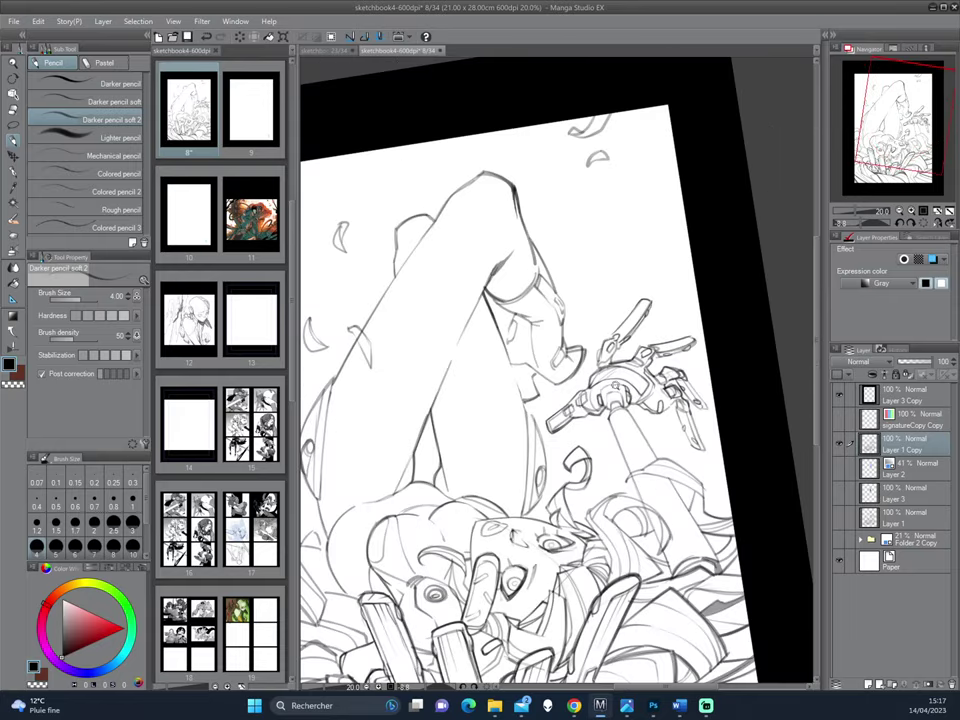
{"action": "scroll", "coordinate": [617, 388], "scroll_direction": "down", "scroll_amount": 2}
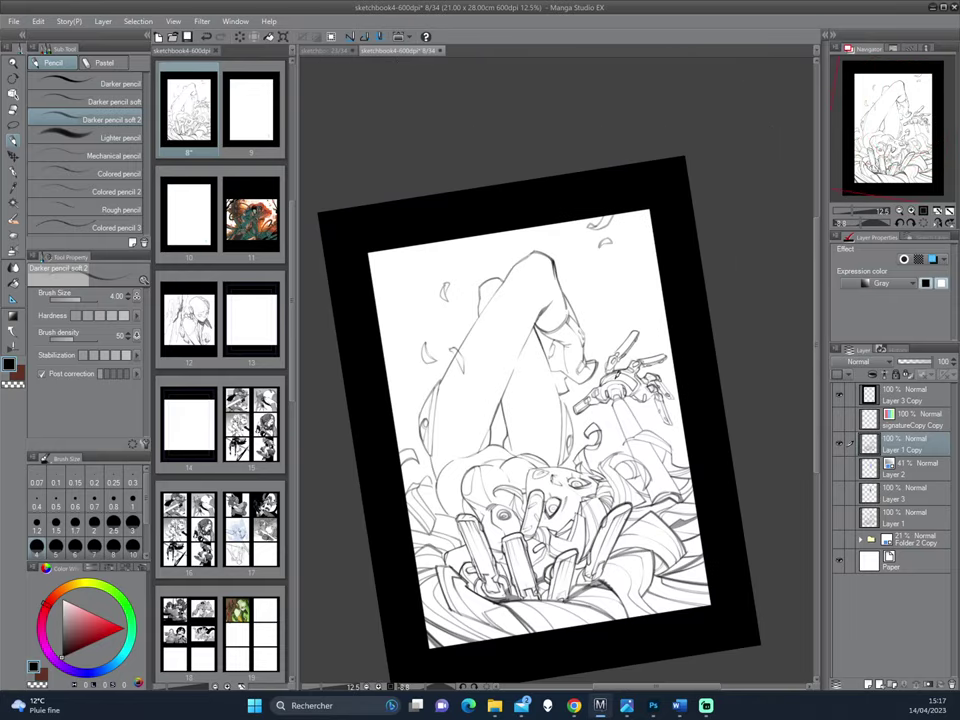
{"action": "scroll", "coordinate": [580, 353], "scroll_direction": "up", "scroll_amount": 2}
{"action": "left_click_drag", "start_coordinate": [577, 462], "coordinate": [489, 527]}
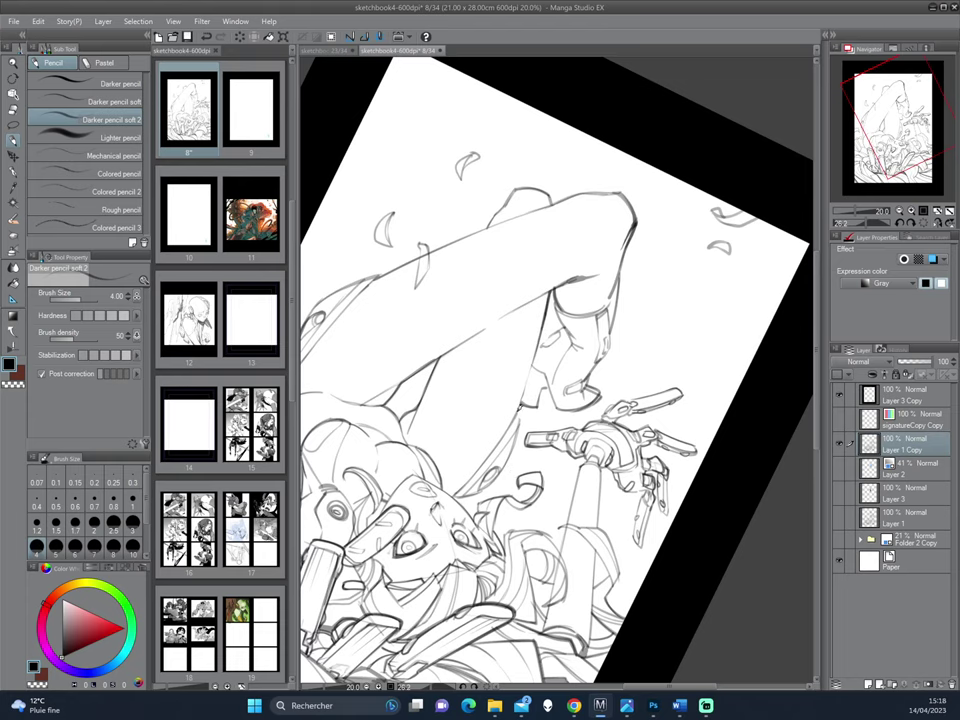
{"action": "mouse_move", "coordinate": [520, 408]}
{"action": "left_mouse_down"}
{"action": "mouse_move", "coordinate": [503, 465]}
{"action": "mouse_move", "coordinate": [590, 465]}
{"action": "left_mouse_up"}
{"action": "mouse_move", "coordinate": [622, 352]}
{"action": "left_mouse_down"}
{"action": "mouse_move", "coordinate": [623, 425]}
{"action": "mouse_move", "coordinate": [572, 447]}
{"action": "left_mouse_up"}
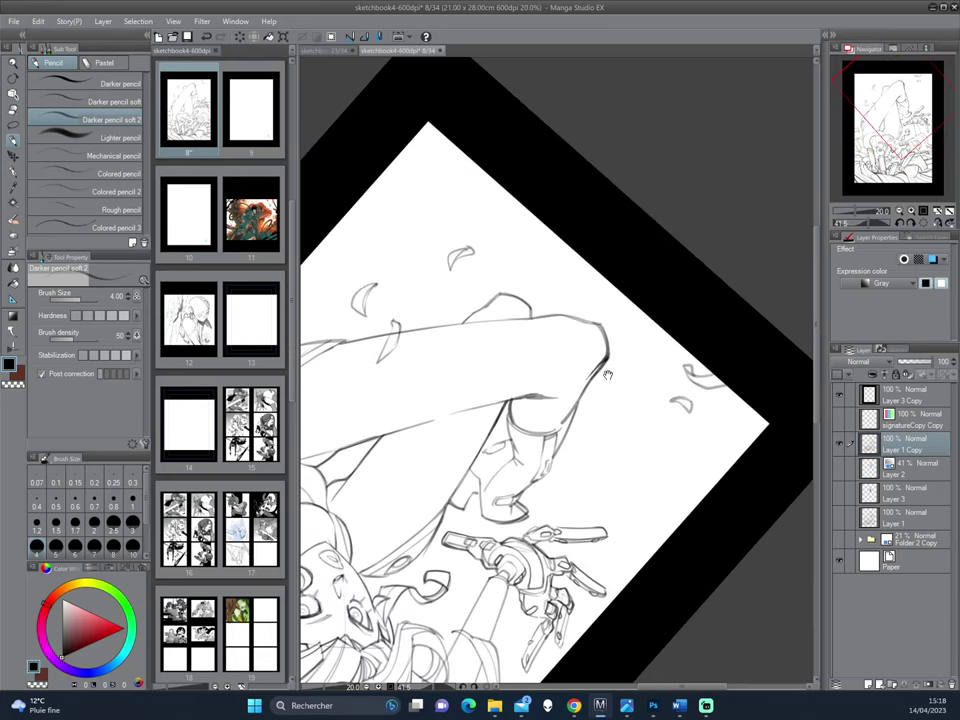
- Erase the heavy outer contour at the knee and redraw it slightly further in, checking the shape in mirrored view
{"action": "left_click_drag", "start_coordinate": [614, 362], "coordinate": [599, 381]}
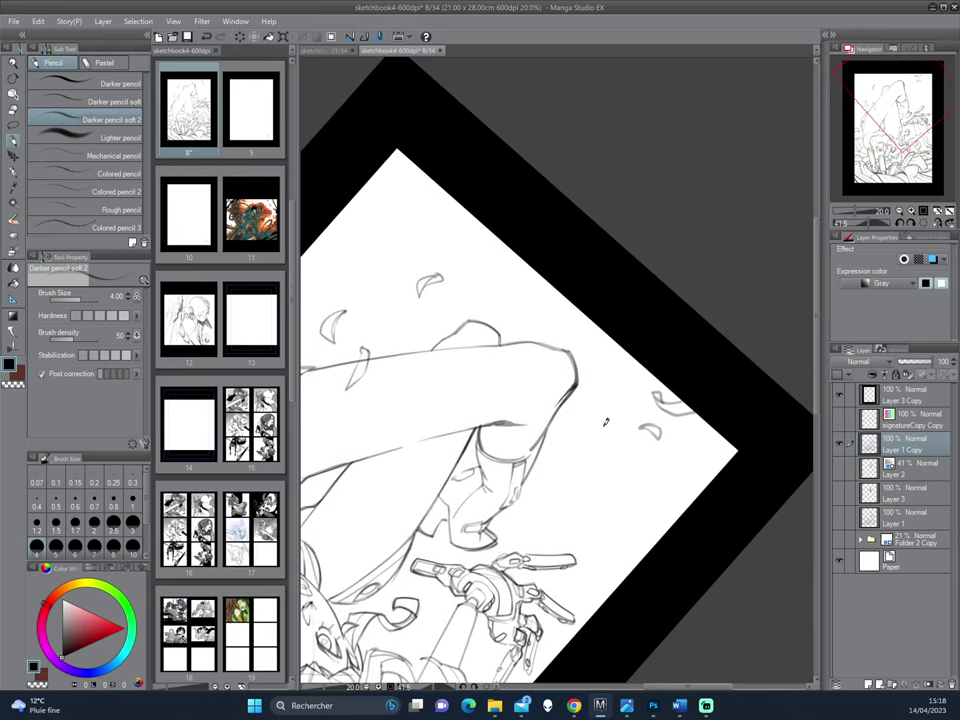
{"action": "left_click_drag", "start_coordinate": [567, 342], "coordinate": [575, 392]}
{"action": "mouse_move", "coordinate": [570, 352]}
{"action": "left_mouse_down"}
{"action": "mouse_move", "coordinate": [569, 406]}
{"action": "mouse_move", "coordinate": [555, 408]}
{"action": "left_mouse_up"}
{"action": "key", "text": "h"}
{"action": "mouse_move", "coordinate": [566, 343]}
{"action": "left_mouse_down"}
{"action": "mouse_move", "coordinate": [552, 387]}
{"action": "mouse_move", "coordinate": [550, 375]}
{"action": "mouse_move", "coordinate": [560, 411]}
{"action": "left_mouse_up"}
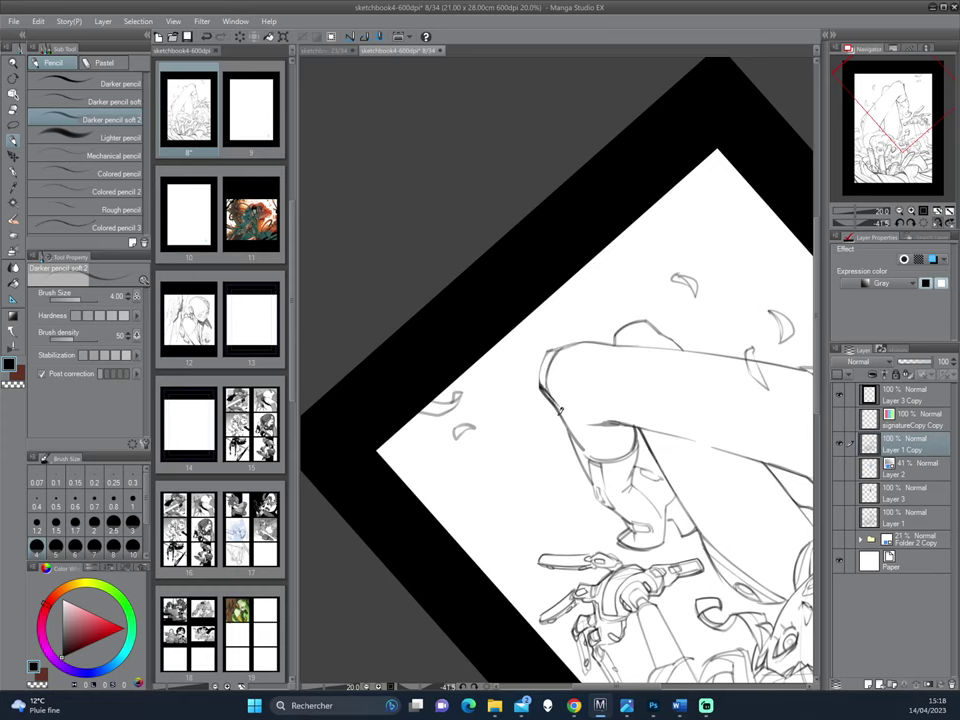
{"action": "mouse_move", "coordinate": [553, 340]}
{"action": "left_mouse_down"}
{"action": "mouse_move", "coordinate": [536, 373]}
{"action": "mouse_move", "coordinate": [552, 422]}
{"action": "left_mouse_up"}
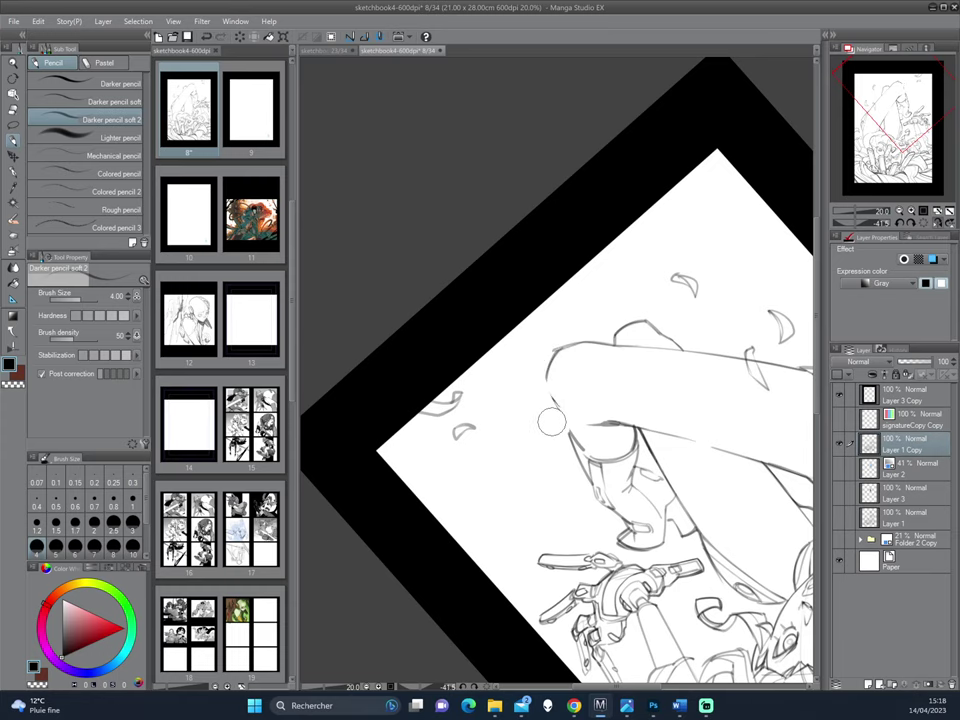
{"action": "key", "text": "h"}
{"action": "left_click_drag", "start_coordinate": [556, 349], "coordinate": [568, 380]}
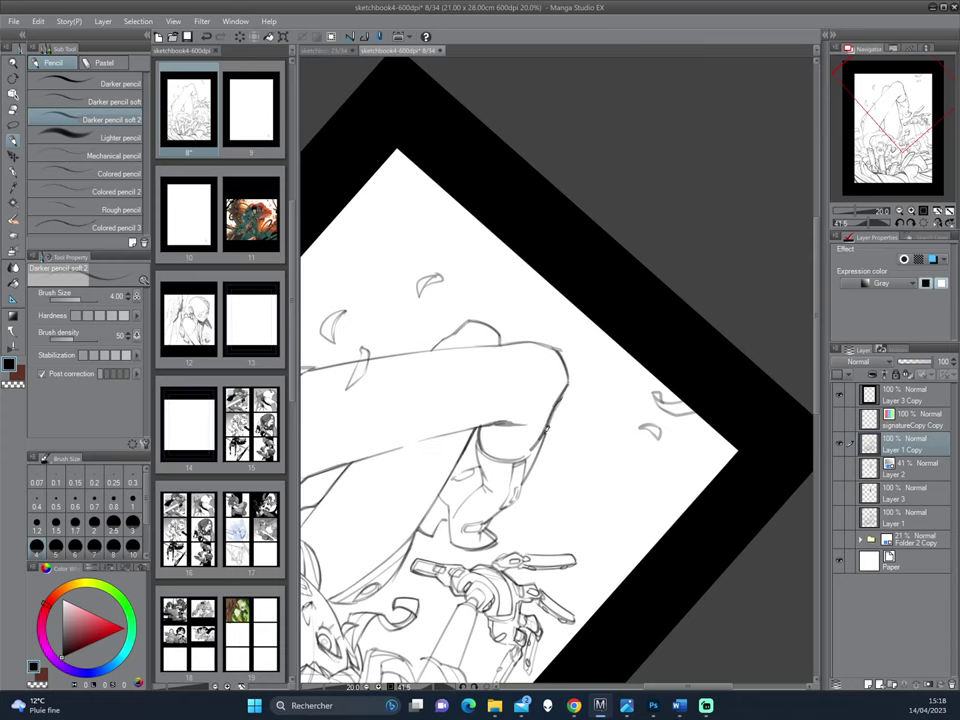
- Mirror the canvas and reinforce the outer leg contour between the knee and the cuff
{"action": "key", "text": "ctrl+h"}
{"action": "left_click_drag", "start_coordinate": [681, 278], "coordinate": [698, 420]}
{"action": "left_click_drag", "start_coordinate": [612, 446], "coordinate": [643, 333]}
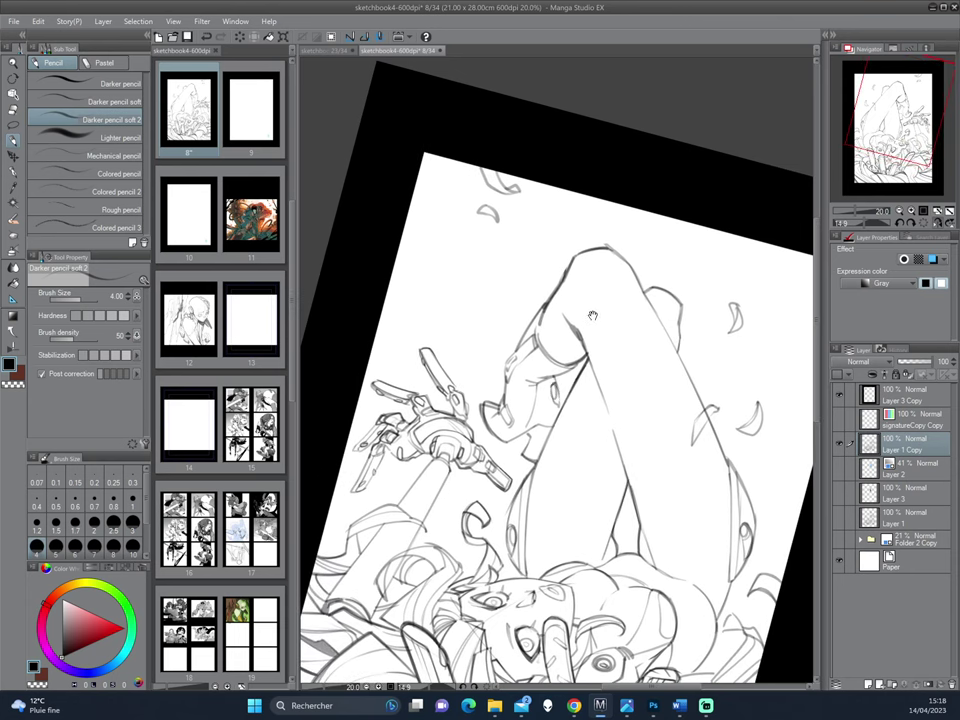
{"action": "left_click_drag", "start_coordinate": [590, 317], "coordinate": [587, 348]}
{"action": "left_click_drag", "start_coordinate": [543, 376], "coordinate": [548, 344]}
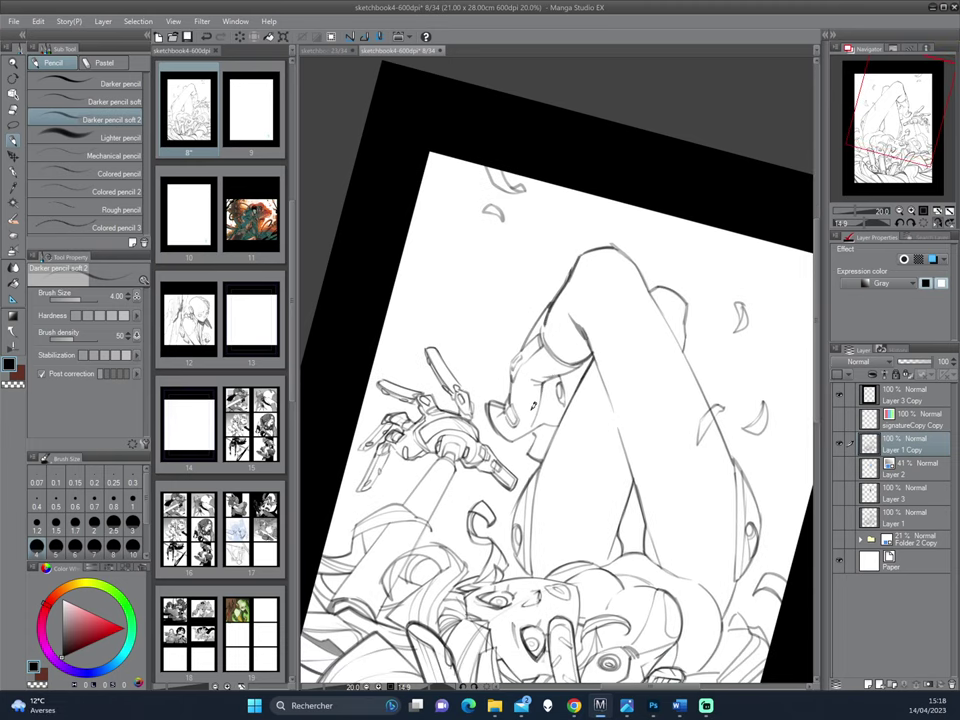
- Refine the oval ankle detail and the heel lines with Darker pencil soft at size 2.50
{"action": "left_click", "coordinate": [66, 102]}
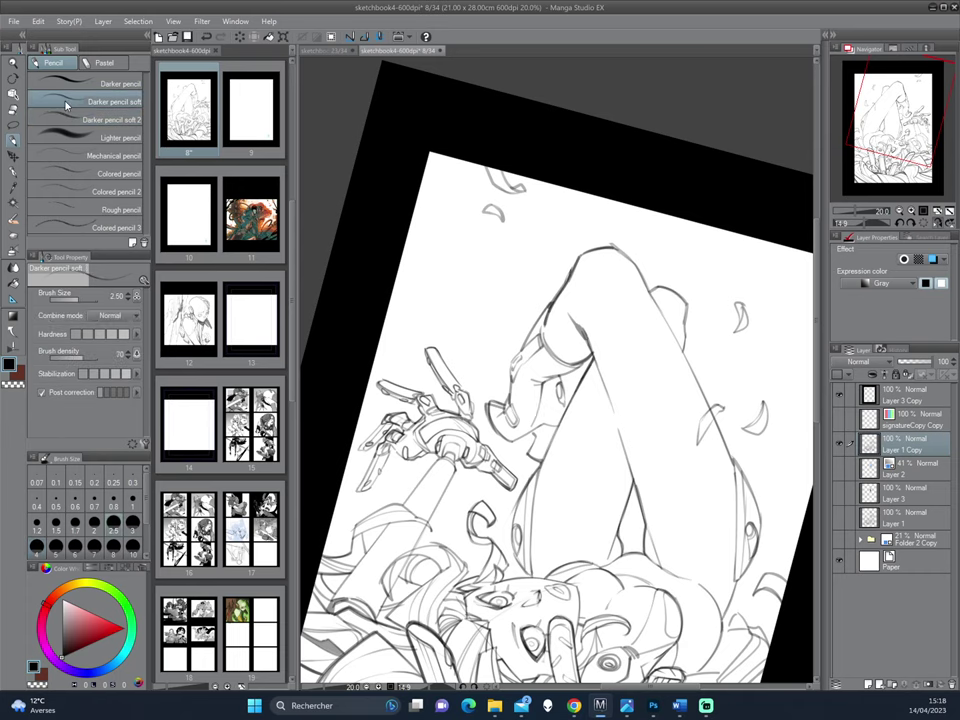
{"action": "mouse_move", "coordinate": [620, 411]}
{"action": "left_mouse_down"}
{"action": "mouse_move", "coordinate": [603, 373]}
{"action": "mouse_move", "coordinate": [590, 385]}
{"action": "left_mouse_up"}
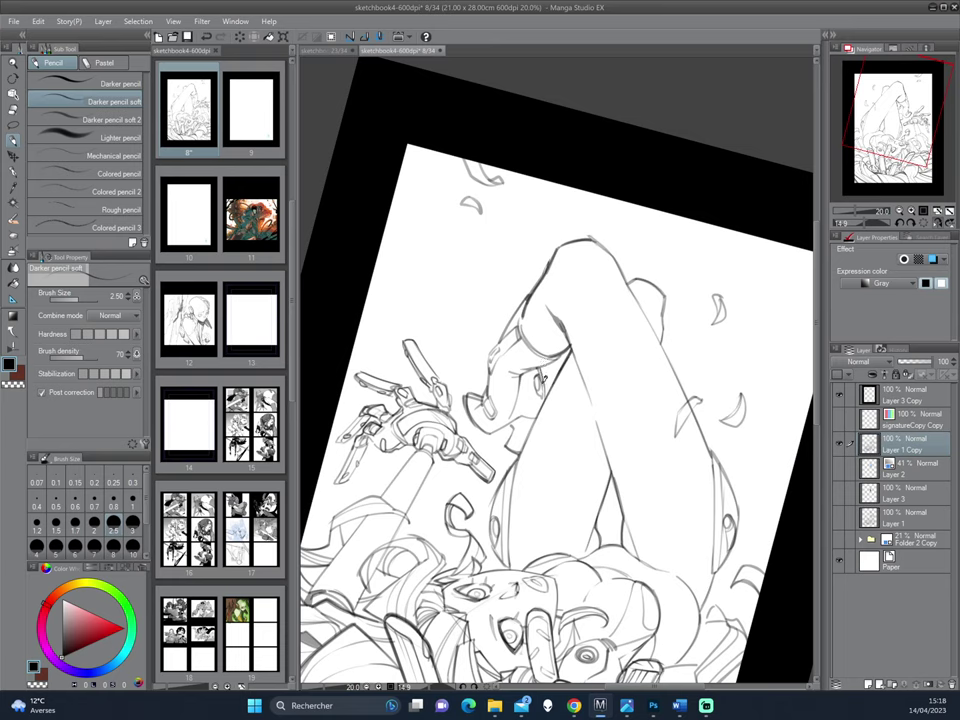
{"action": "key", "text": "c"}
{"action": "key", "text": "c"}
{"action": "left_click_drag", "start_coordinate": [507, 506], "coordinate": [573, 500]}
{"action": "left_click_drag", "start_coordinate": [573, 407], "coordinate": [430, 262]}
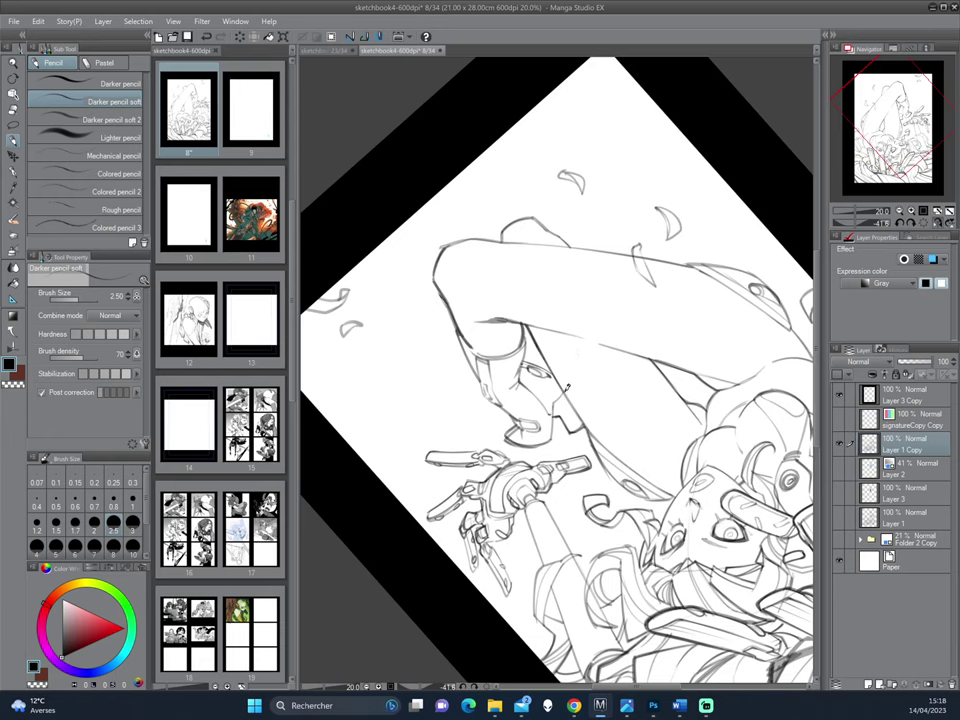
{"action": "left_click_drag", "start_coordinate": [546, 427], "coordinate": [568, 415]}
{"action": "left_click_drag", "start_coordinate": [568, 415], "coordinate": [564, 391]}
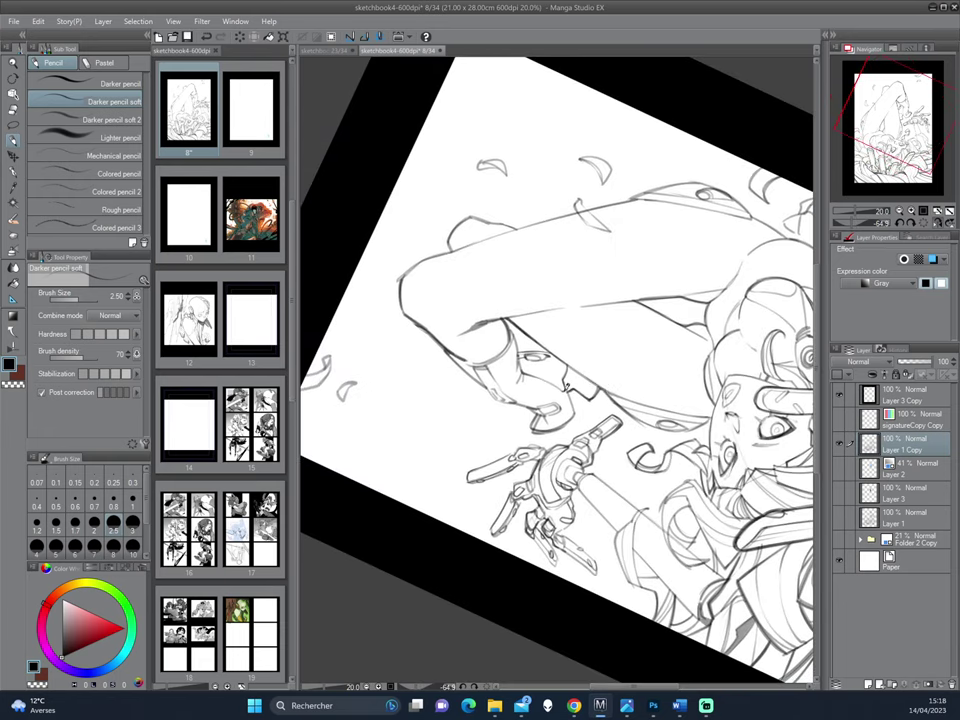
- Sharpen the side panel below the cuff and the crease lines around the ankle oval
{"action": "key", "text": "minus"}
{"action": "key", "text": "minus"}
{"action": "key", "text": "minus"}
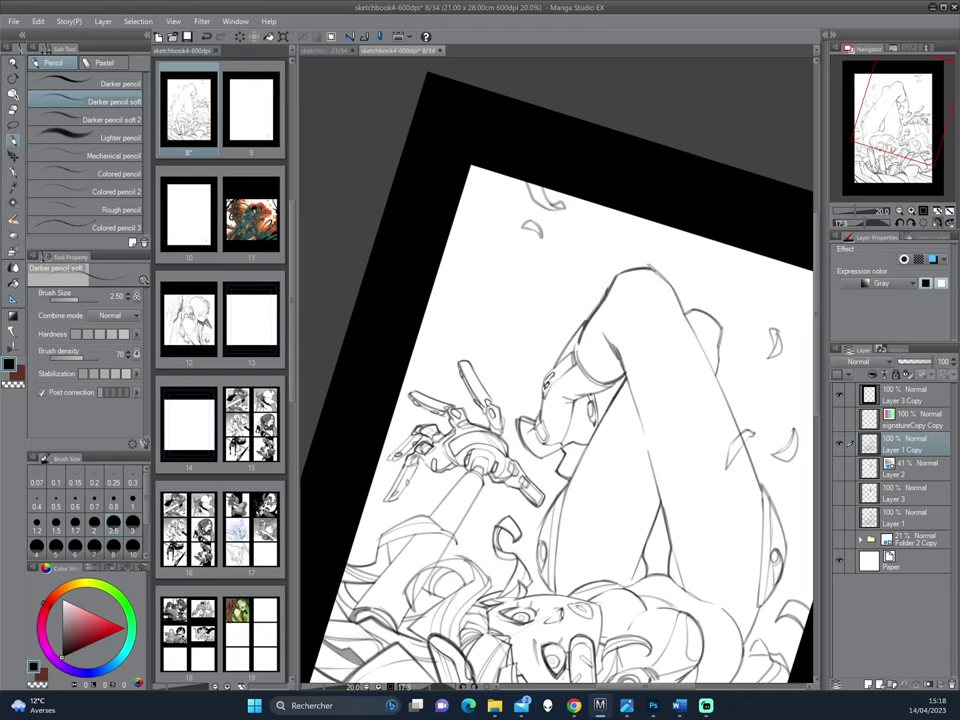
{"action": "mouse_move", "coordinate": [614, 402]}
{"action": "left_mouse_down"}
{"action": "mouse_move", "coordinate": [563, 398]}
{"action": "mouse_move", "coordinate": [641, 294]}
{"action": "mouse_move", "coordinate": [597, 432]}
{"action": "left_mouse_up"}
{"action": "mouse_move", "coordinate": [622, 378]}
{"action": "left_mouse_down"}
{"action": "mouse_move", "coordinate": [643, 406]}
{"action": "mouse_move", "coordinate": [529, 372]}
{"action": "mouse_move", "coordinate": [561, 410]}
{"action": "left_mouse_up"}
{"action": "key", "text": "c"}
{"action": "left_click_drag", "start_coordinate": [558, 362], "coordinate": [561, 406]}
{"action": "left_click_drag", "start_coordinate": [551, 494], "coordinate": [417, 300]}
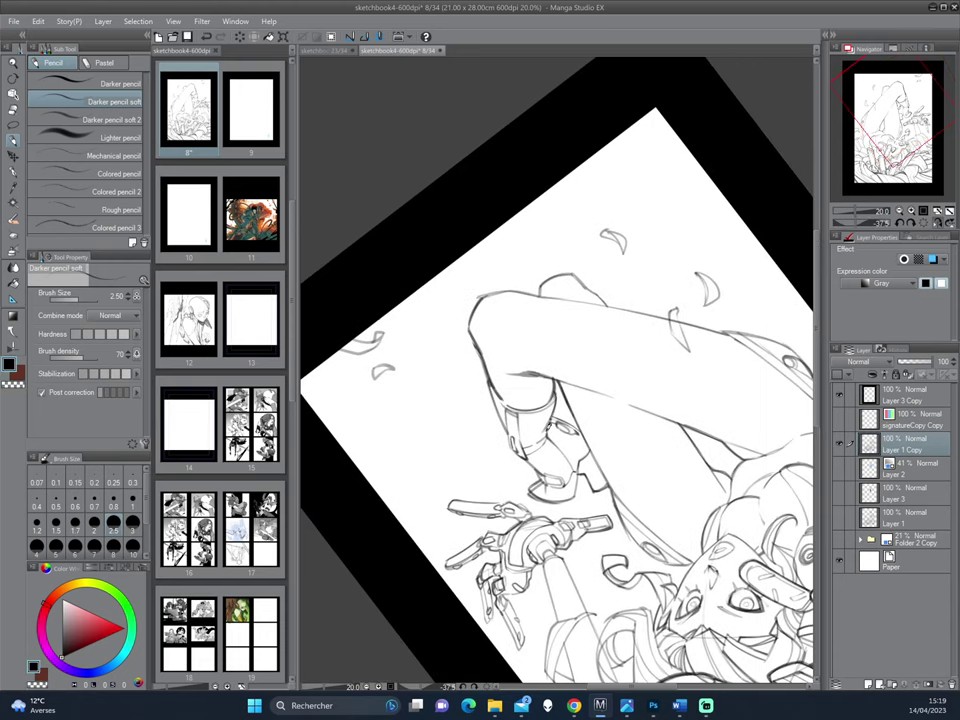
{"action": "left_click_drag", "start_coordinate": [556, 410], "coordinate": [549, 433]}
- Clean up and redraw the end of the folded foot nearest the mechanical hand, alternating transparent color and Darker pencil soft
{"action": "mouse_move", "coordinate": [637, 341]}
{"action": "left_mouse_down"}
{"action": "mouse_move", "coordinate": [621, 418]}
{"action": "mouse_move", "coordinate": [608, 423]}
{"action": "left_mouse_up"}
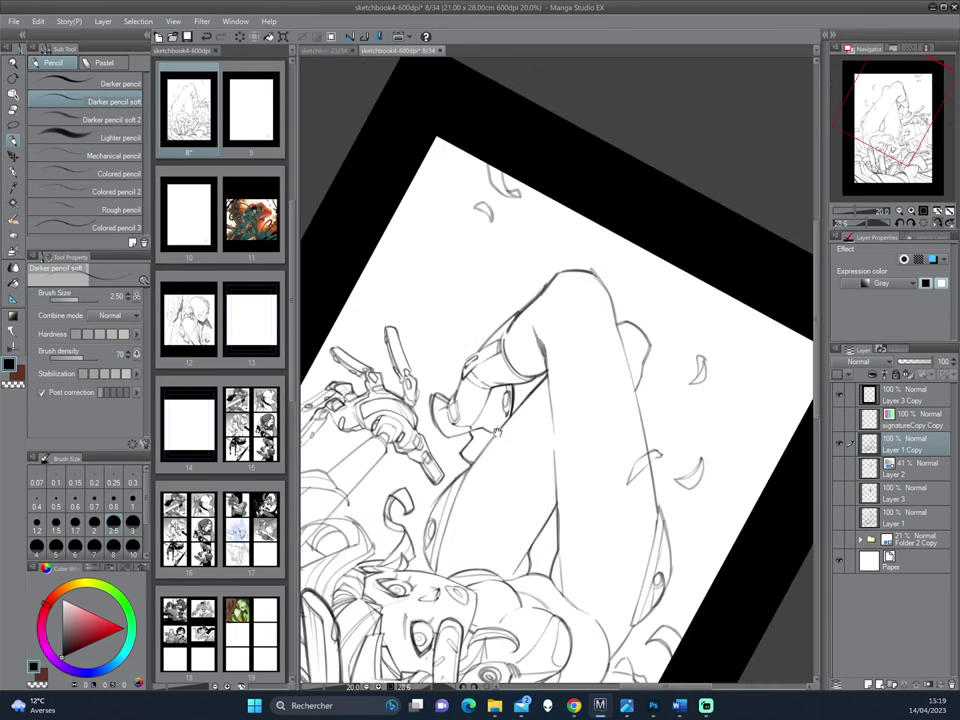
{"action": "left_click_drag", "start_coordinate": [436, 365], "coordinate": [536, 370]}
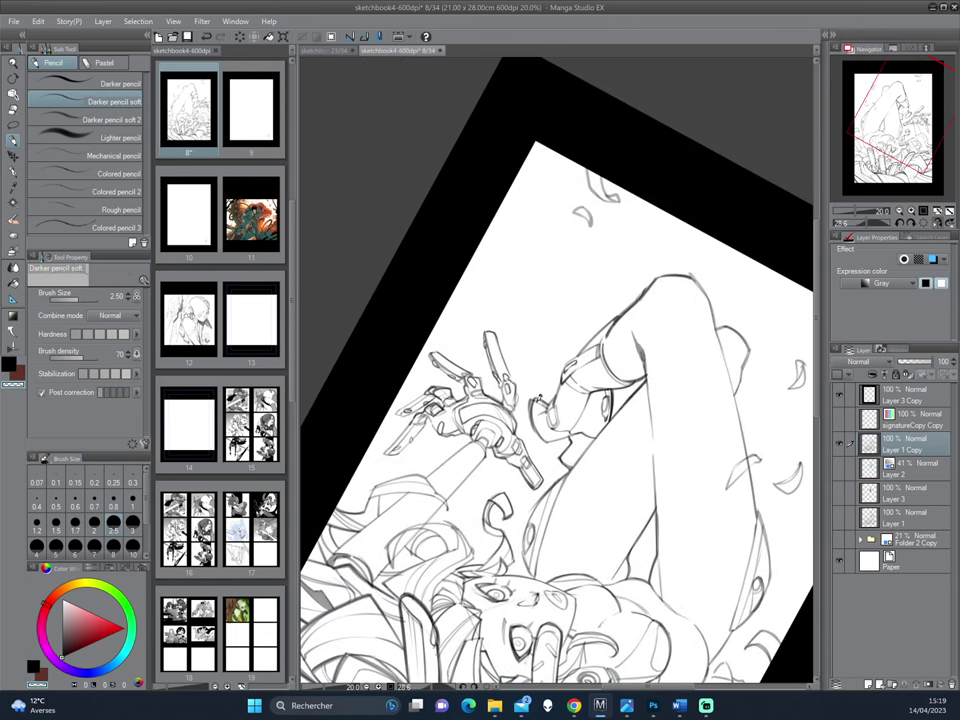
{"action": "key", "text": "c"}
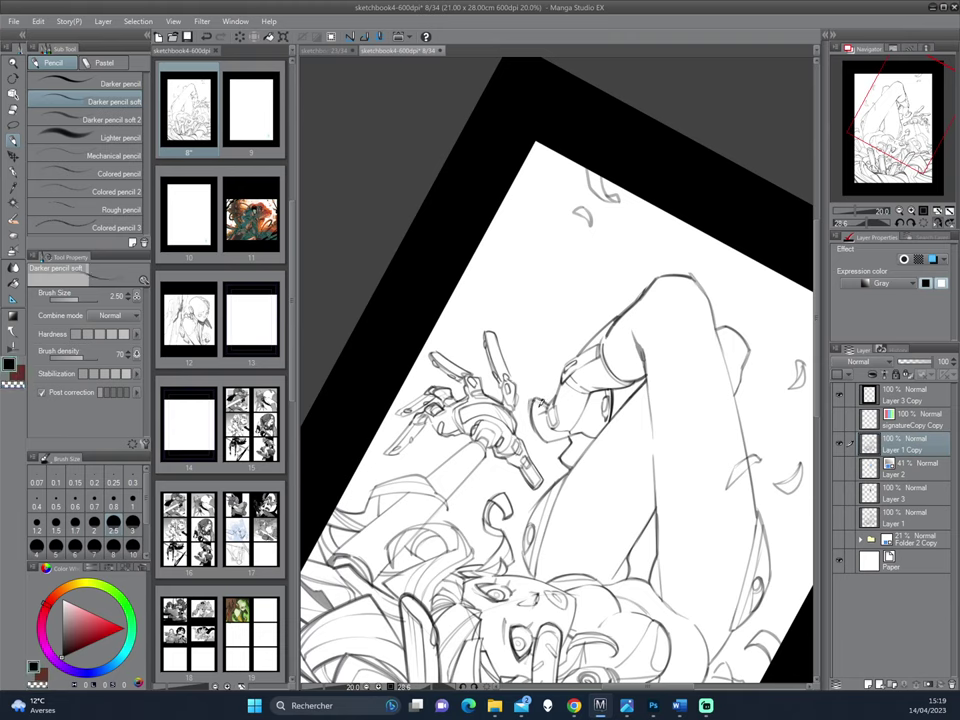
{"action": "left_click_drag", "start_coordinate": [535, 403], "coordinate": [549, 438]}
{"action": "key", "text": "ctrl+z"}
{"action": "key", "text": "c"}
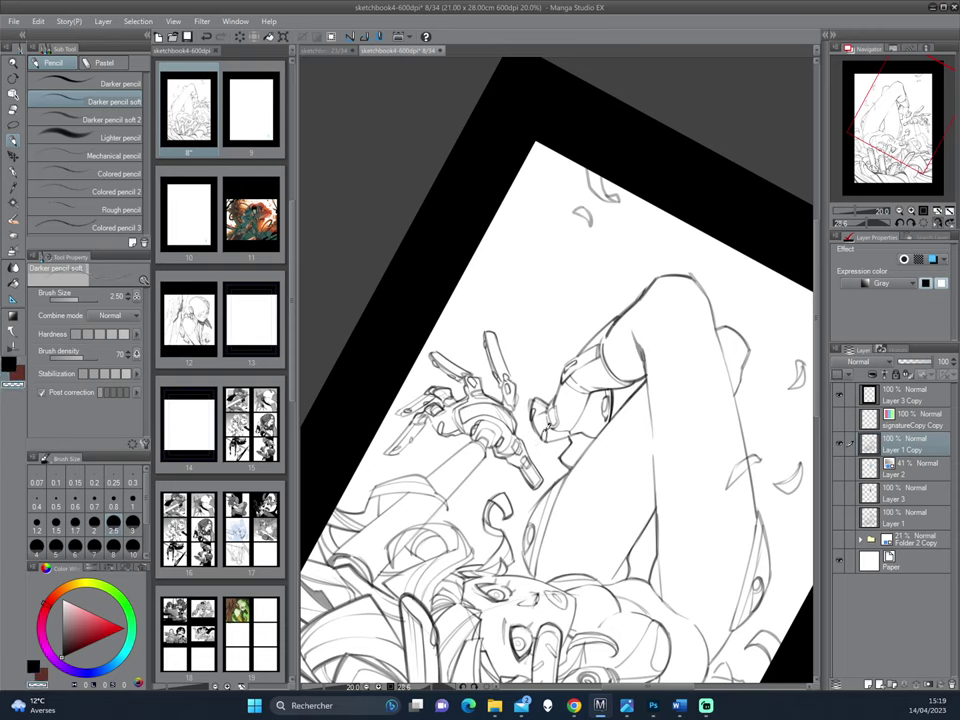
{"action": "key", "text": "c"}
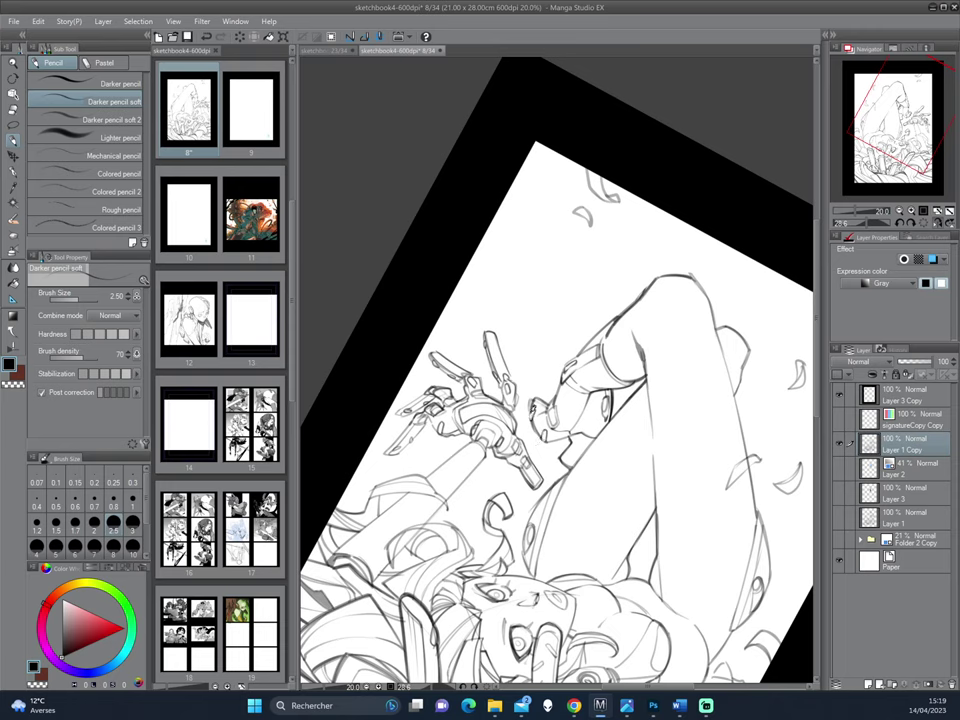
- Refine the small inner contour lines at the tip of the folded foot, erasing stray marks with transparent color
{"action": "left_click_drag", "start_coordinate": [663, 315], "coordinate": [591, 419]}
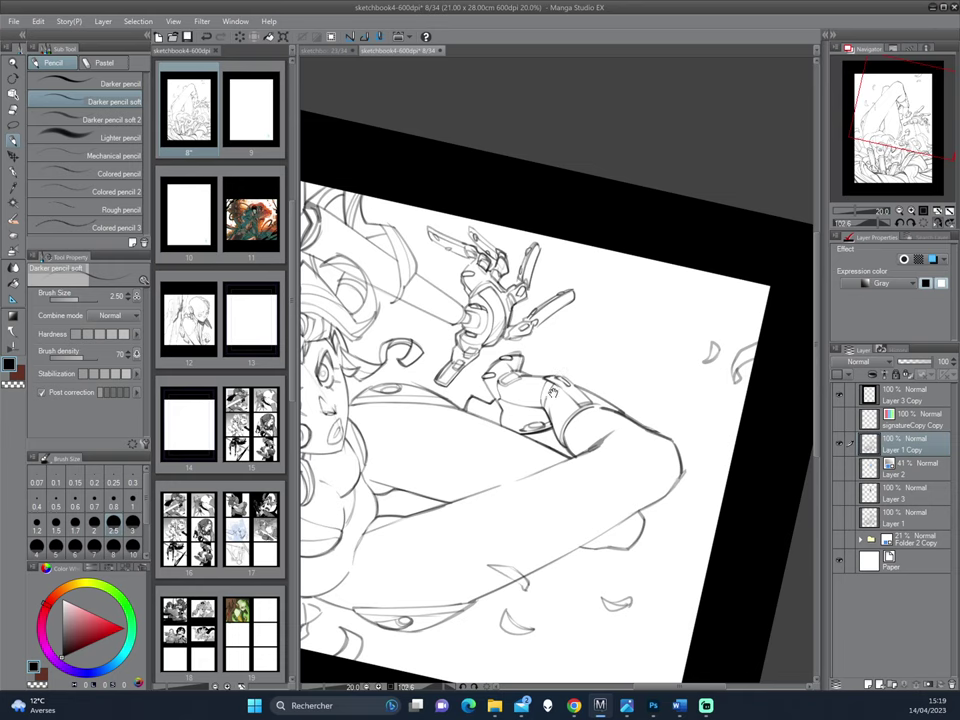
{"action": "left_click_drag", "start_coordinate": [529, 462], "coordinate": [593, 383]}
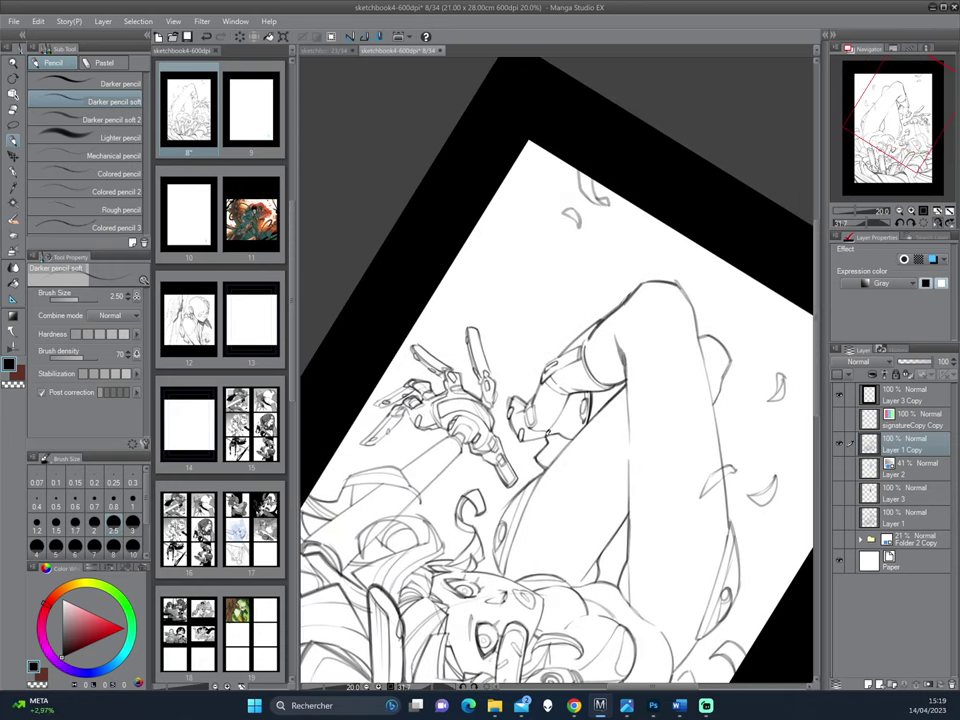
{"action": "left_click_drag", "start_coordinate": [553, 504], "coordinate": [658, 457]}
{"action": "left_click_drag", "start_coordinate": [679, 360], "coordinate": [651, 318]}
{"action": "mouse_move", "coordinate": [562, 402]}
{"action": "left_mouse_down"}
{"action": "mouse_move", "coordinate": [574, 383]}
{"action": "mouse_move", "coordinate": [619, 362]}
{"action": "left_mouse_up"}
{"action": "left_click_drag", "start_coordinate": [553, 403], "coordinate": [551, 421]}
{"action": "mouse_move", "coordinate": [616, 317]}
{"action": "left_mouse_down"}
{"action": "mouse_move", "coordinate": [634, 355]}
{"action": "mouse_move", "coordinate": [632, 390]}
{"action": "left_mouse_up"}
{"action": "mouse_move", "coordinate": [611, 307]}
{"action": "left_mouse_down"}
{"action": "mouse_move", "coordinate": [643, 349]}
{"action": "mouse_move", "coordinate": [628, 416]}
{"action": "left_mouse_up"}
{"action": "left_click_drag", "start_coordinate": [516, 417], "coordinate": [516, 427]}
{"action": "key", "text": "c"}
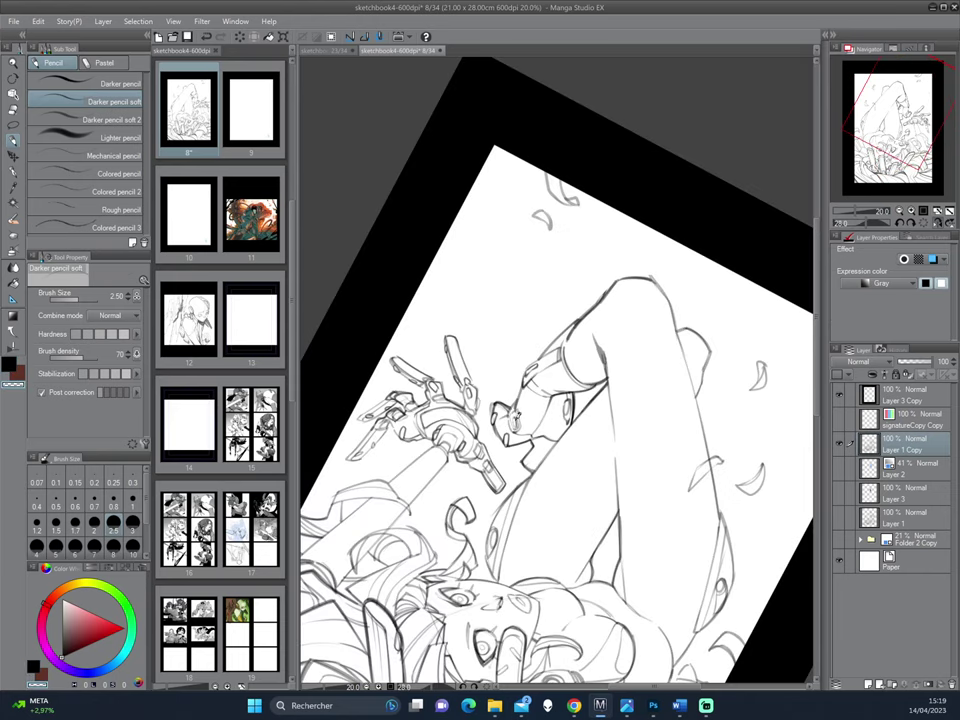
{"action": "key", "text": "c"}
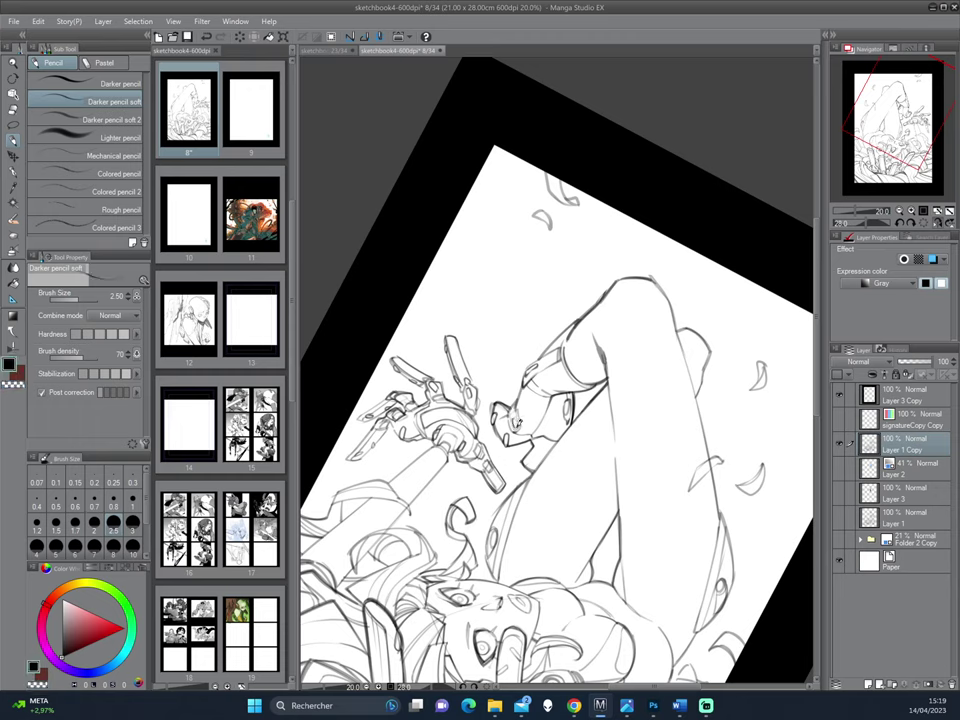
{"action": "left_click_drag", "start_coordinate": [511, 417], "coordinate": [514, 430]}
- Compare the mirrored full-page line art with the blue sketch in Folder 2 Copy at 26% opacity, and hide the folder again
{"action": "left_click_drag", "start_coordinate": [561, 455], "coordinate": [597, 340]}
{"action": "scroll", "coordinate": [632, 288], "scroll_direction": "down", "scroll_amount": 2}
{"action": "key", "text": "ctrl+at"}
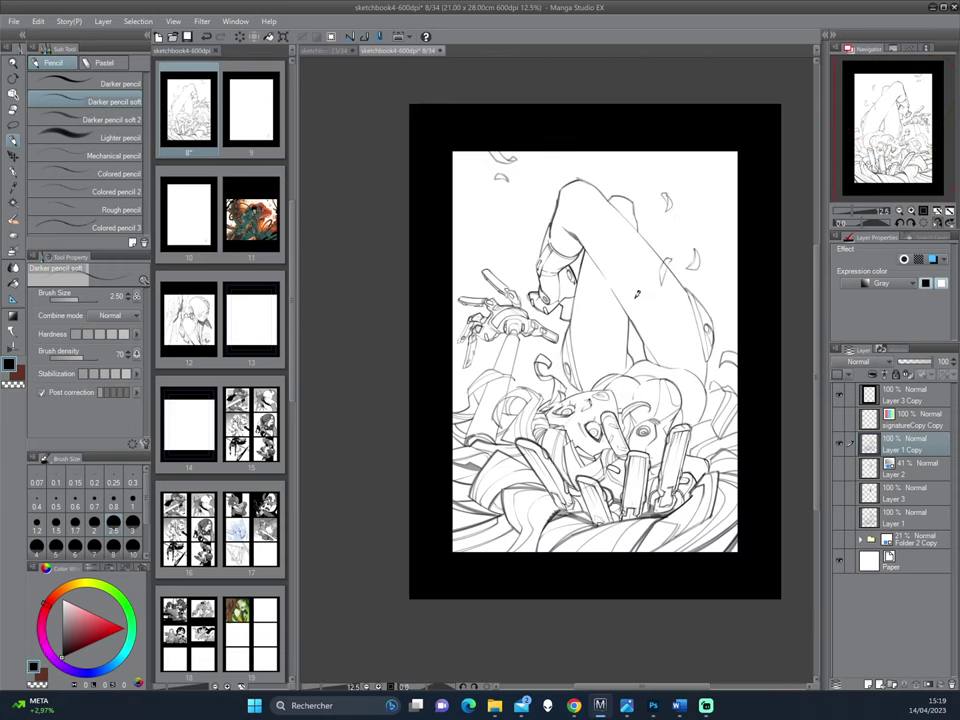
{"action": "key", "text": "h"}
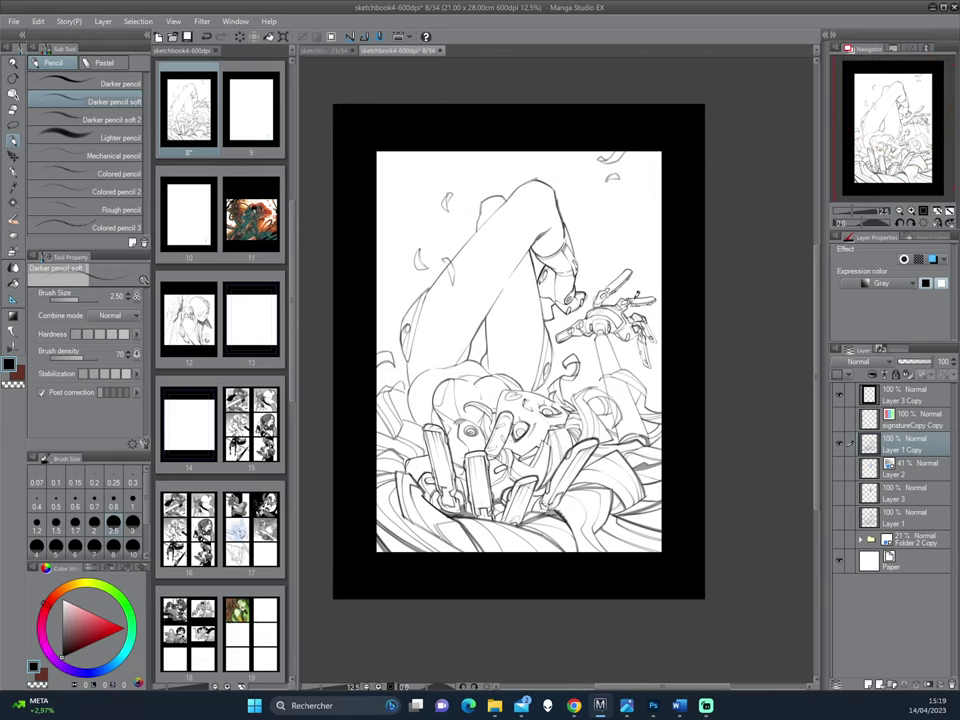
{"action": "left_click", "coordinate": [838, 541]}
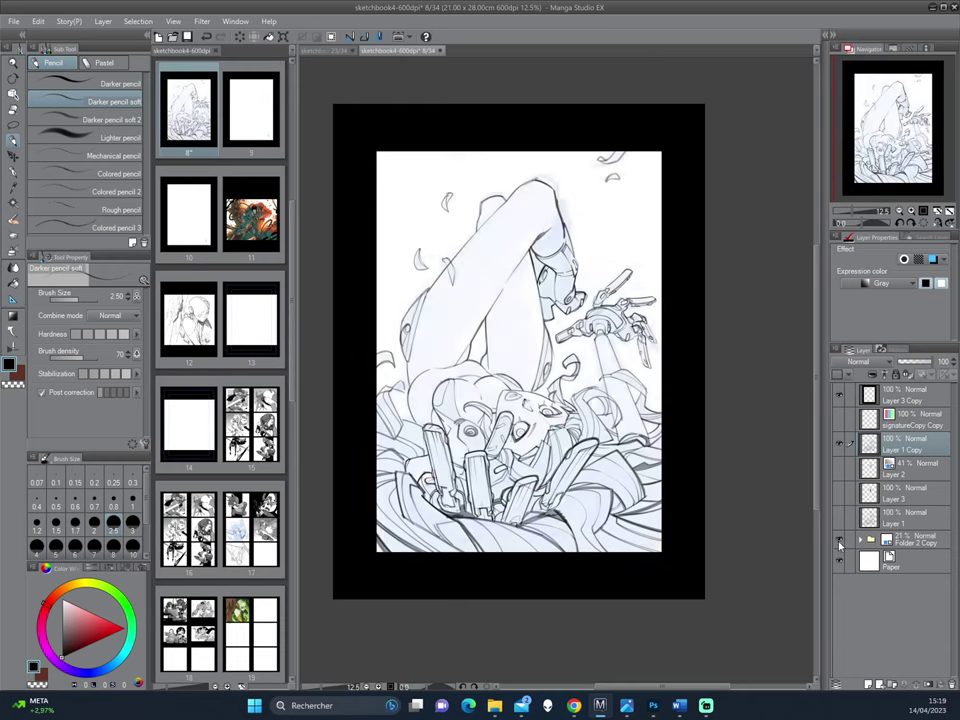
{"action": "left_click", "coordinate": [913, 540]}
{"action": "mouse_move", "coordinate": [915, 361]}
{"action": "left_mouse_down"}
{"action": "mouse_move", "coordinate": [955, 363]}
{"action": "mouse_move", "coordinate": [908, 363]}
{"action": "left_mouse_up"}
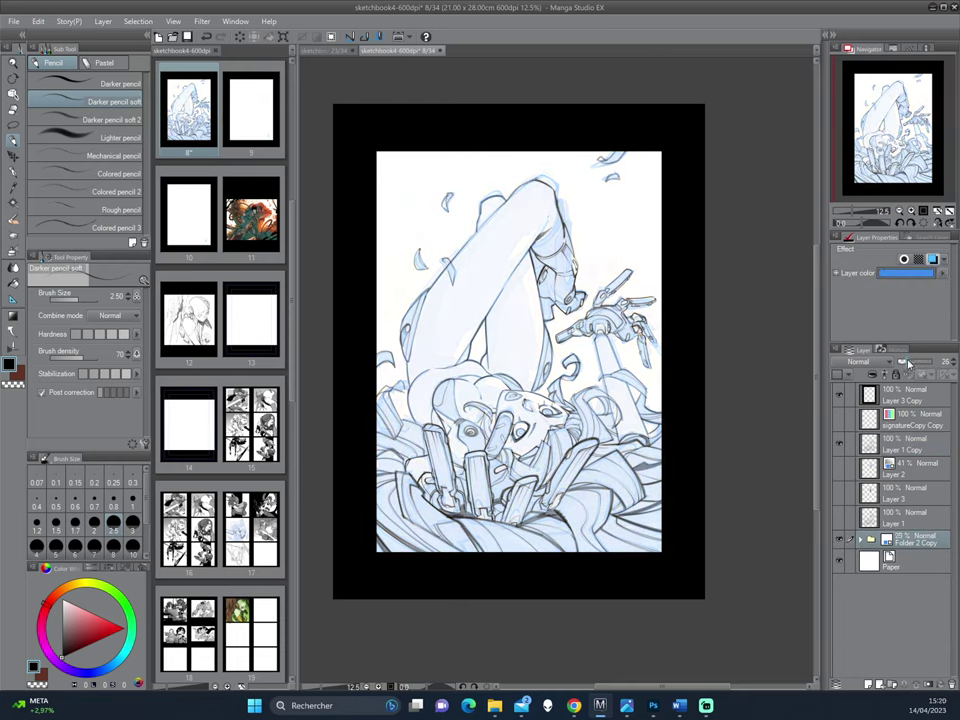
{"action": "left_click", "coordinate": [839, 541]}
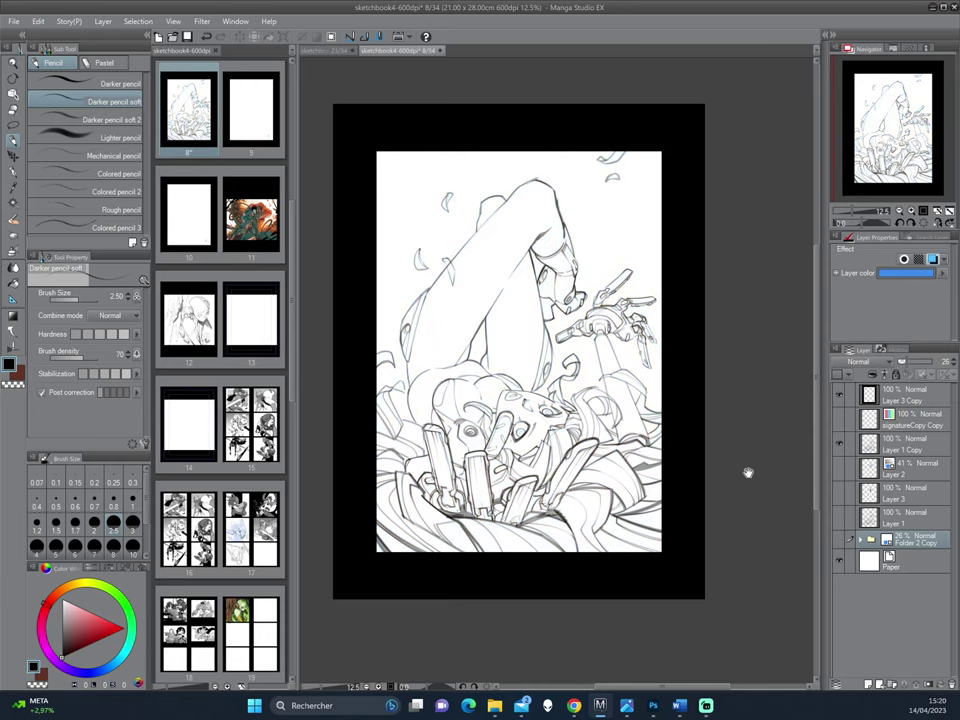
- Save the sketchbook page with the finished leg and foot line art
{"action": "left_click_drag", "start_coordinate": [579, 357], "coordinate": [605, 355]}
{"action": "scroll", "coordinate": [606, 342], "scroll_direction": "up", "scroll_amount": 1}
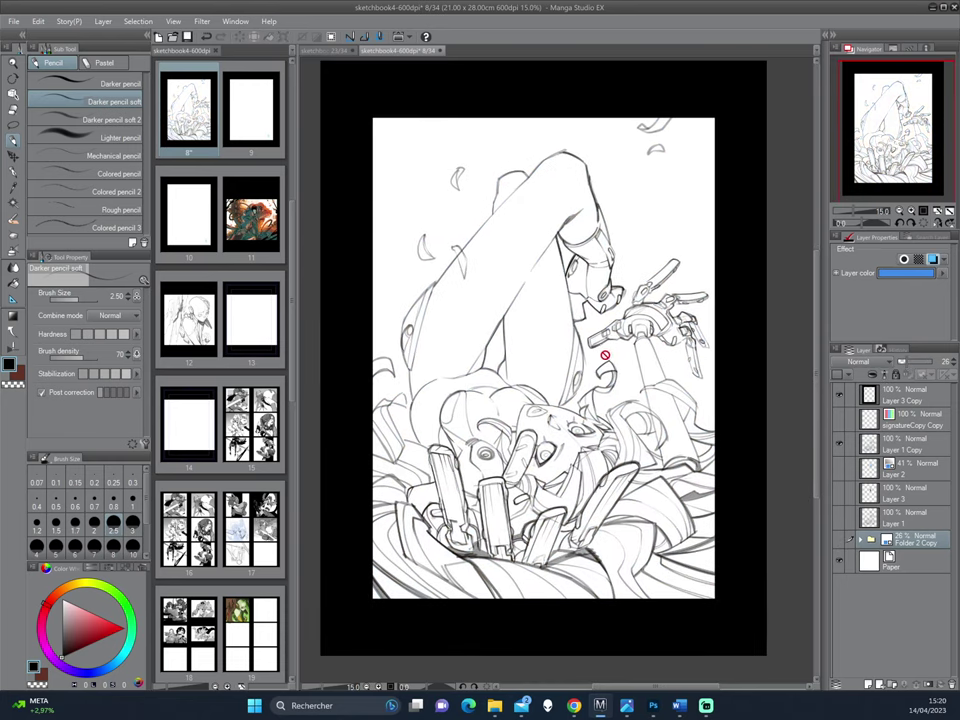
{"action": "key", "text": "ctrl+s"}
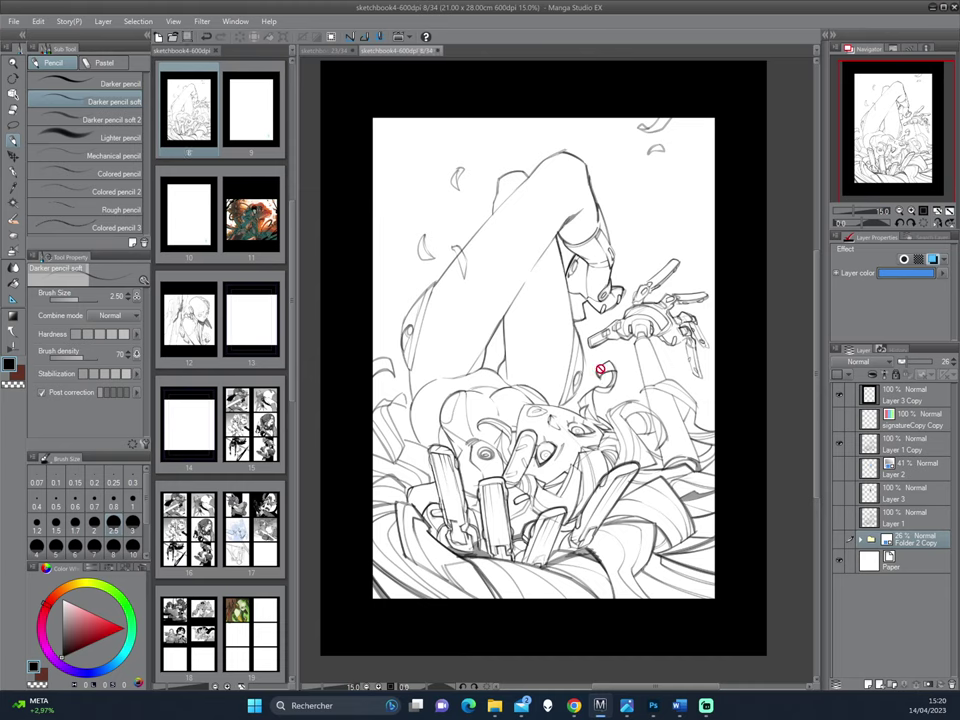